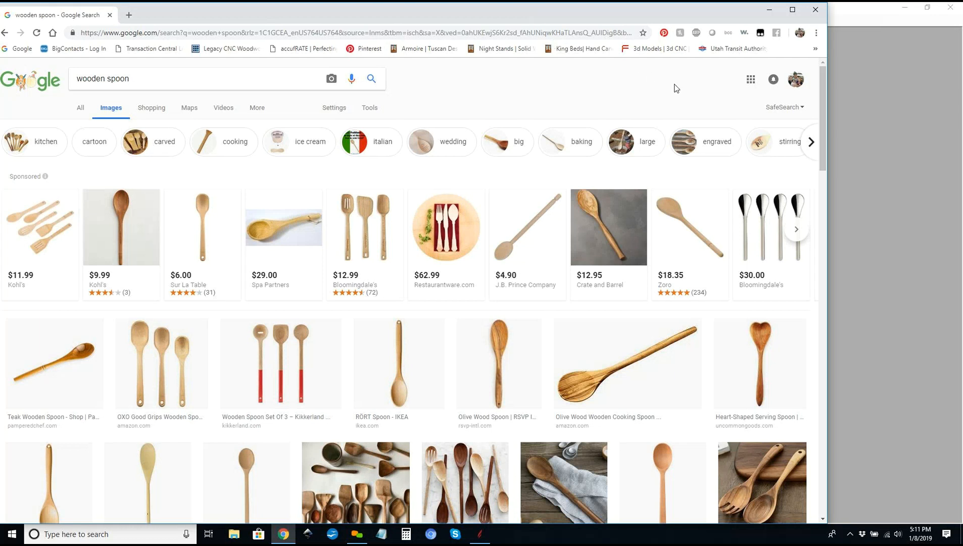
Step: Look through the wooden spoon image results and open the RÖRT Spoon picture from IKEA as a shape reference
{"action": "scroll", "coordinate": [675, 89], "scroll_direction": "down", "scroll_amount": 2}
{"action": "scroll", "coordinate": [671, 92], "scroll_direction": "down", "scroll_amount": 1}
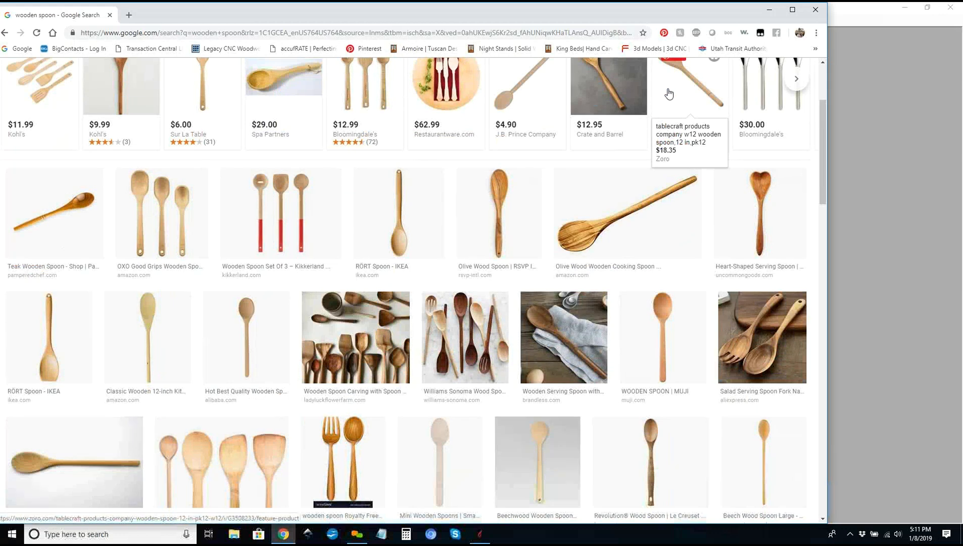
{"action": "scroll", "coordinate": [425, 231], "scroll_direction": "down", "scroll_amount": 1}
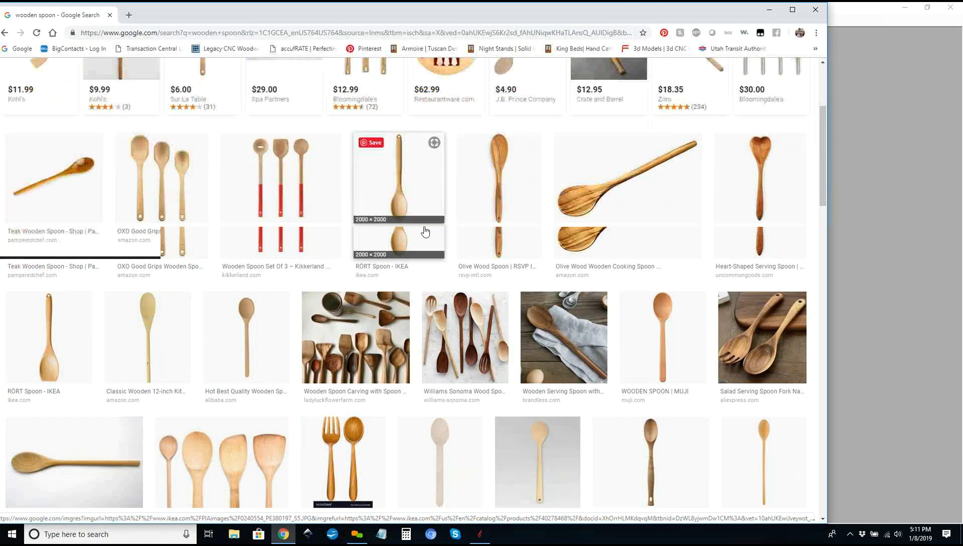
{"action": "left_click", "coordinate": [425, 231]}
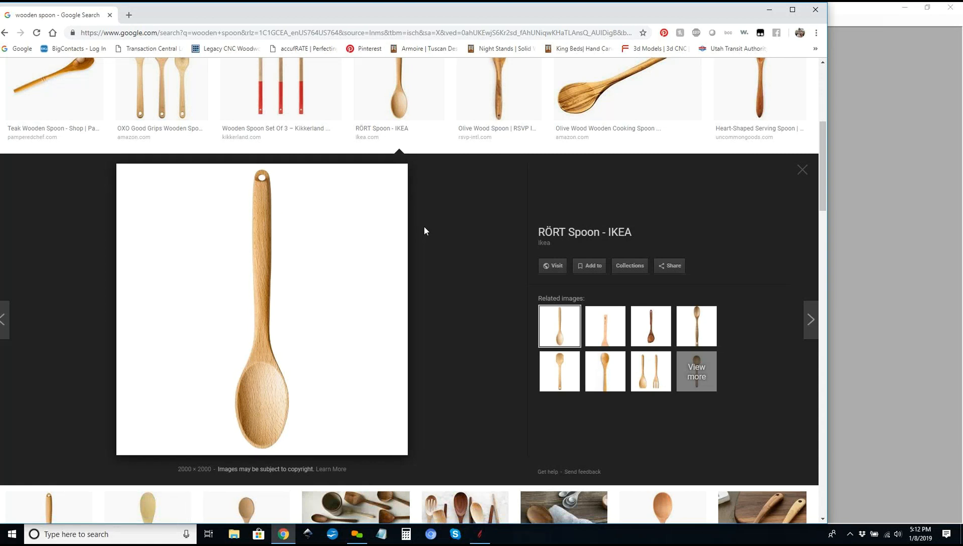
Step: Switch to Aspire and start a new file with the job type set to Double Sided
{"action": "left_click", "coordinate": [849, 175]}
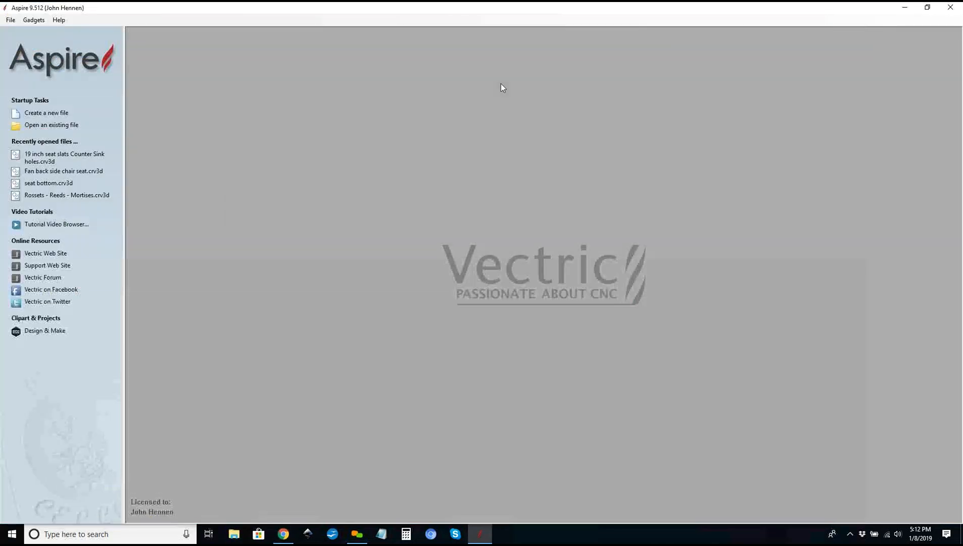
{"action": "left_click", "coordinate": [44, 114]}
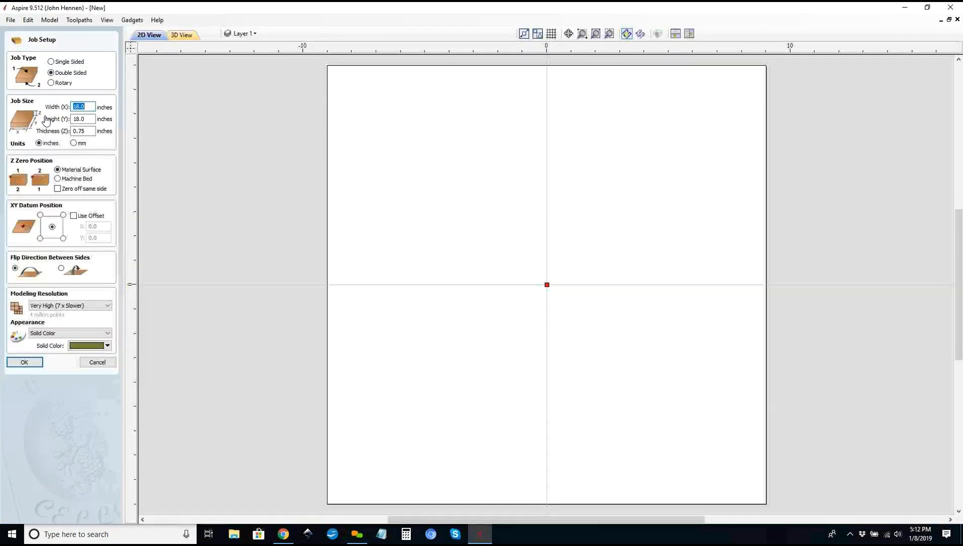
{"action": "left_click", "coordinate": [50, 72]}
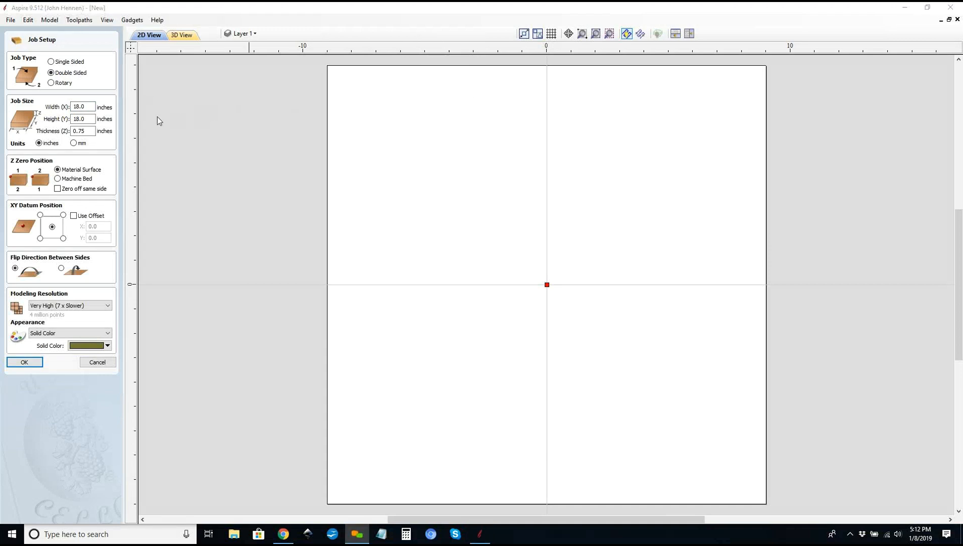
Step: Set the job size to 18 inches wide by 2 inches high
{"action": "left_click", "coordinate": [87, 106]}
{"action": "left_click_drag", "start_coordinate": [87, 106], "coordinate": [42, 110]}
{"action": "key", "text": "Tab"}
{"action": "type", "text": "2"}
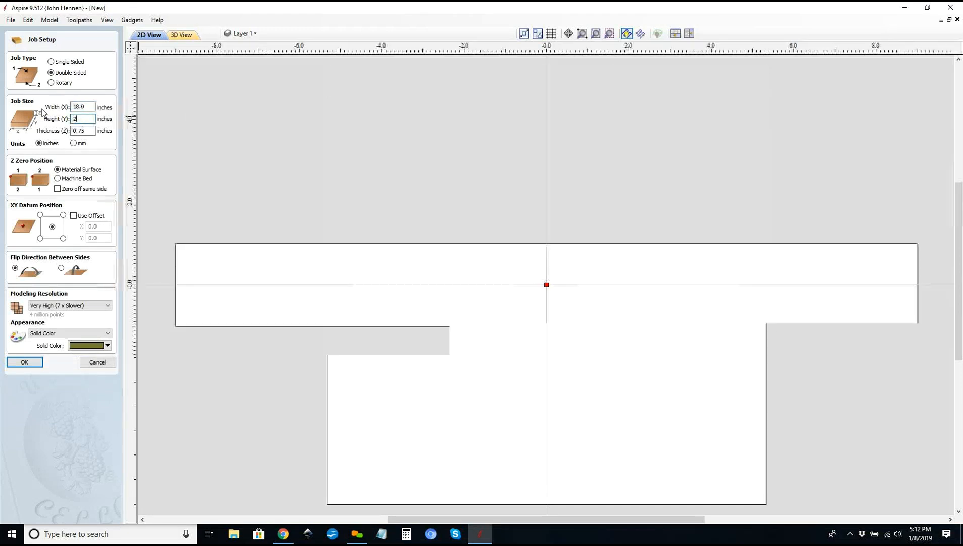
{"action": "key", "text": "Tab"}
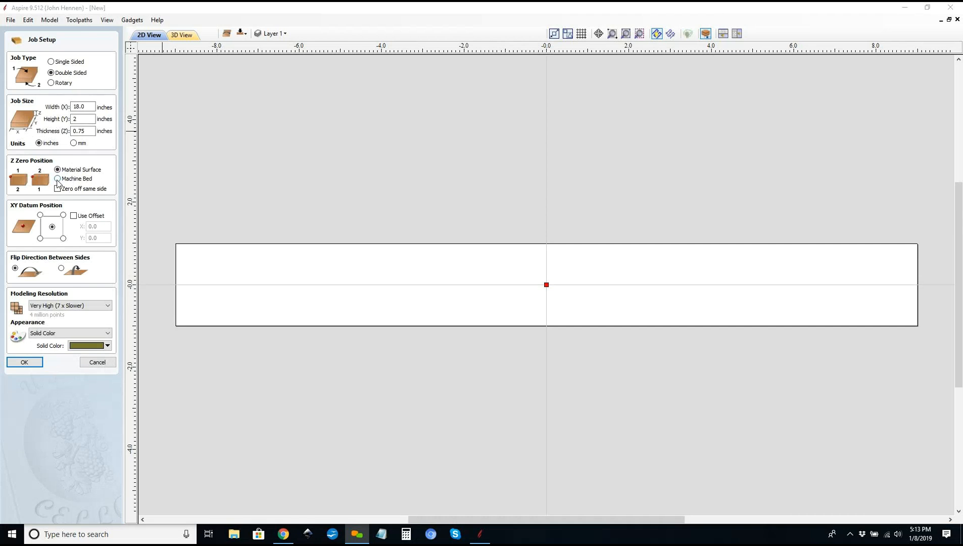
{"action": "left_click", "coordinate": [57, 180]}
{"action": "left_click", "coordinate": [59, 171]}
{"action": "left_click", "coordinate": [58, 189]}
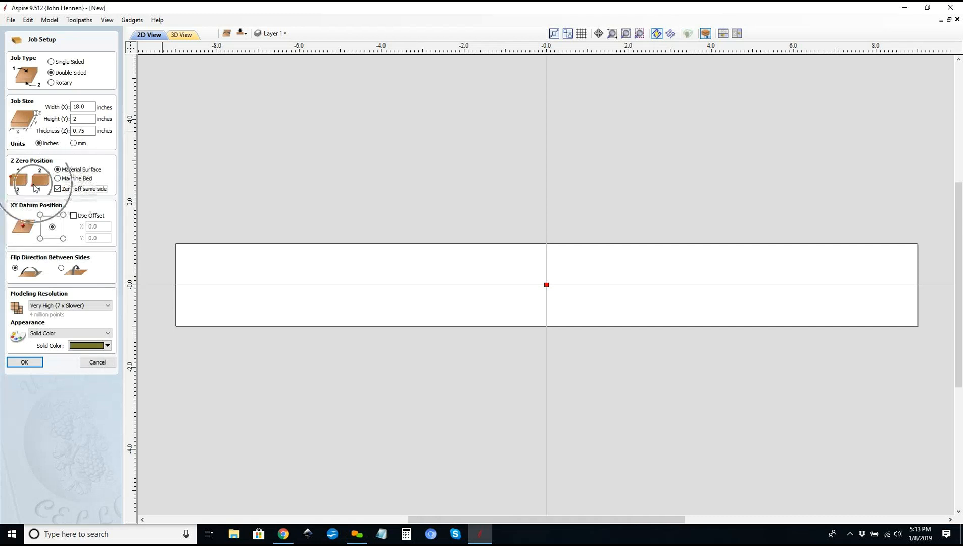
{"action": "left_click", "coordinate": [57, 189]}
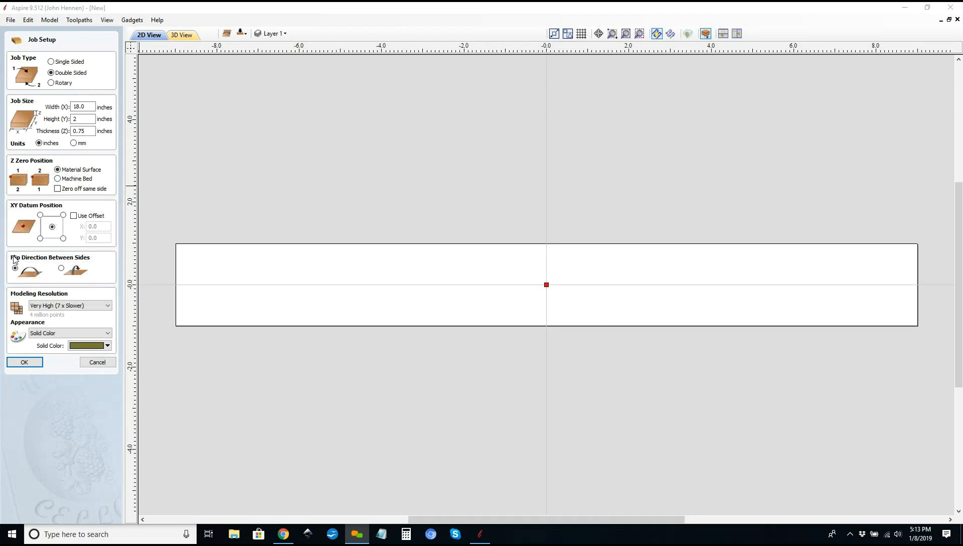
Step: Choose the second flip direction between sides, use Very High (7 x Slower) modeling resolution with Solid Color appearance, and accept the job setup
{"action": "left_click", "coordinate": [62, 268]}
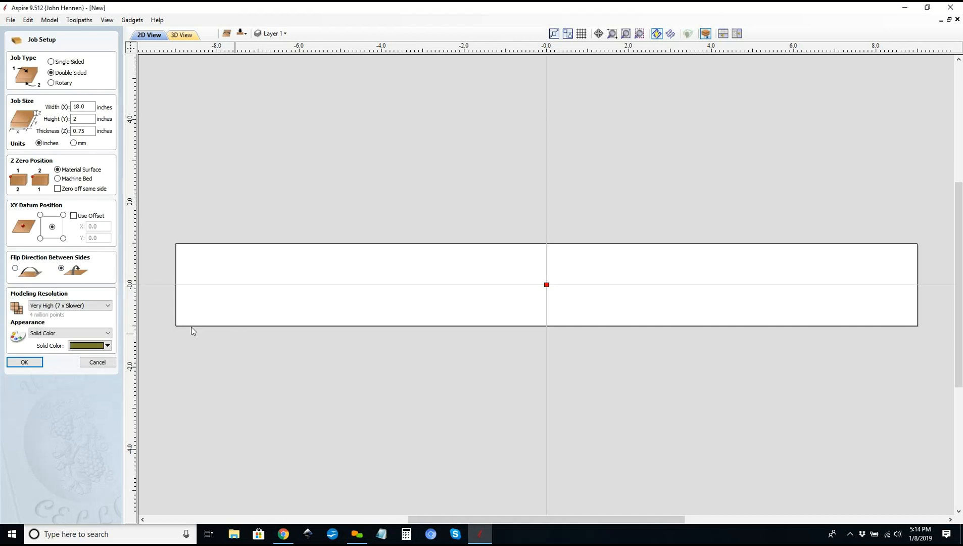
{"action": "left_click", "coordinate": [95, 307]}
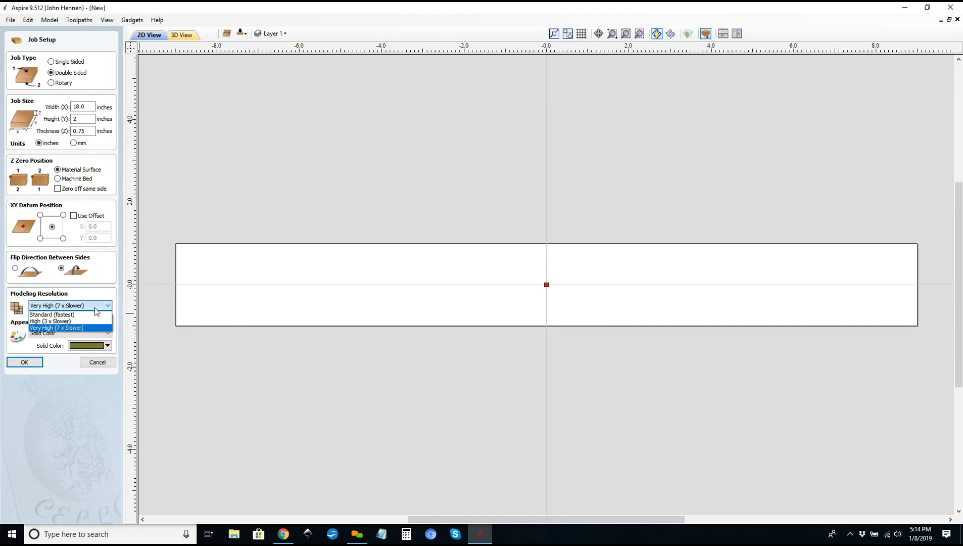
{"action": "left_click", "coordinate": [81, 329]}
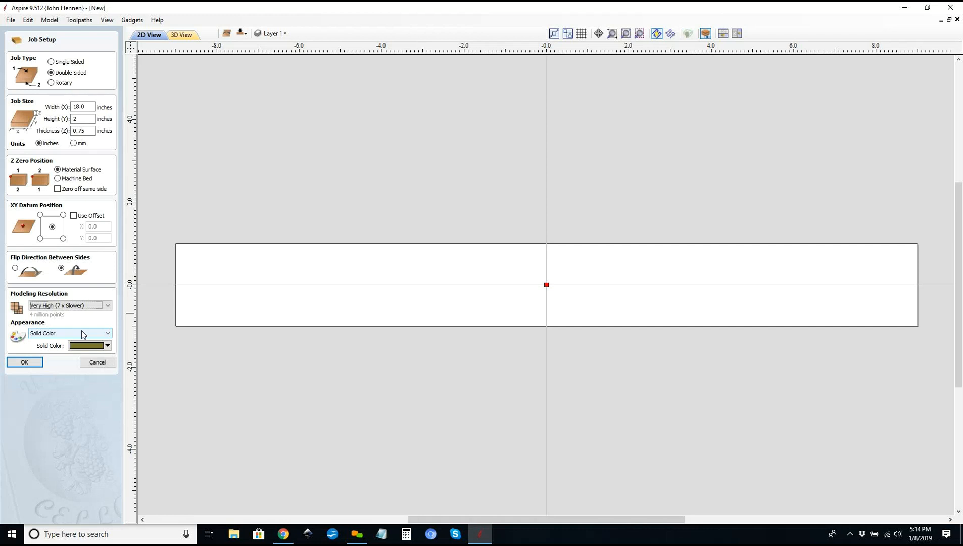
{"action": "left_click", "coordinate": [83, 334]}
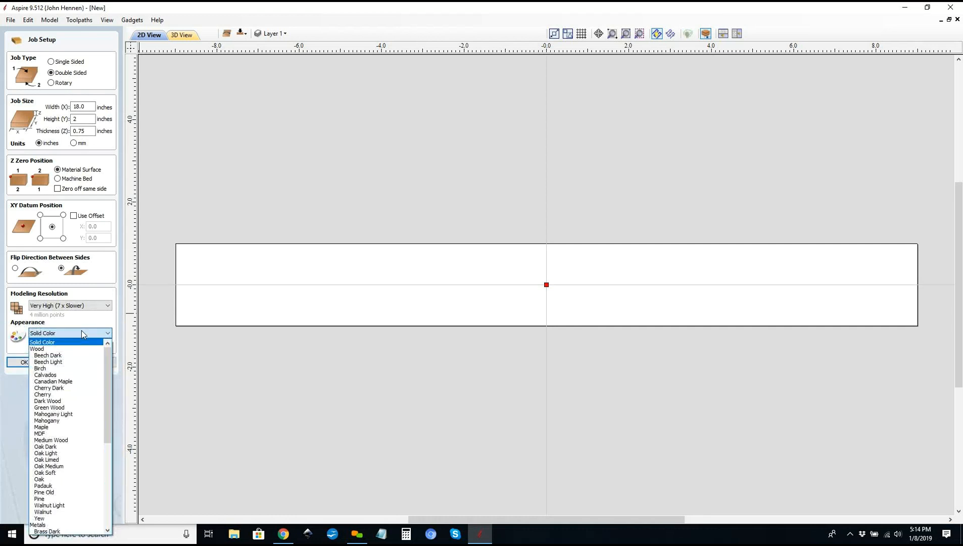
{"action": "left_click", "coordinate": [82, 330]}
{"action": "left_click", "coordinate": [37, 364]}
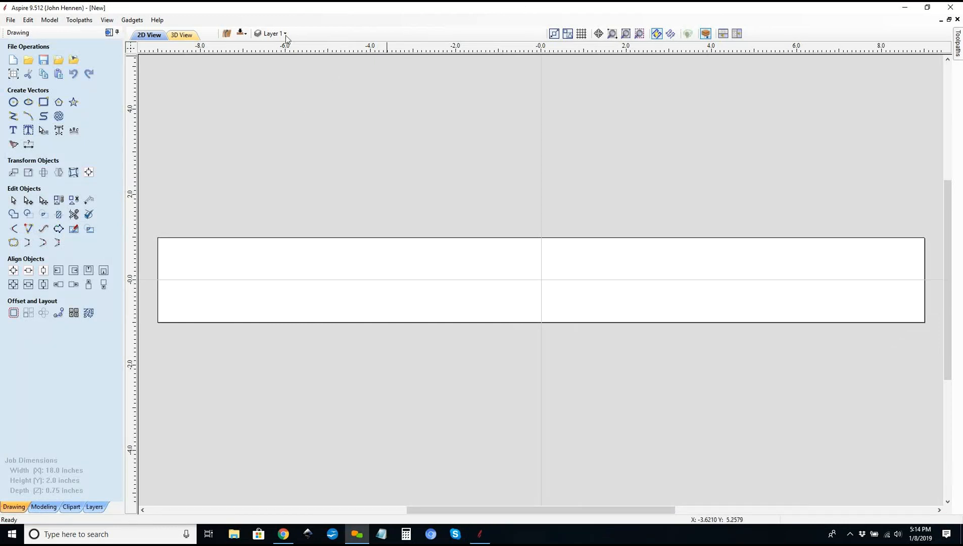
{"action": "key", "text": "ctrl"}
{"action": "key", "text": "ctrl"}
{"action": "key", "text": "ctrl"}
{"action": "key", "text": "ctrl"}
{"action": "key", "text": "ctrl"}
{"action": "key", "text": "ctrl"}
Step: View the bottom side of the double-sided job and return to the top side
{"action": "left_click", "coordinate": [242, 34]}
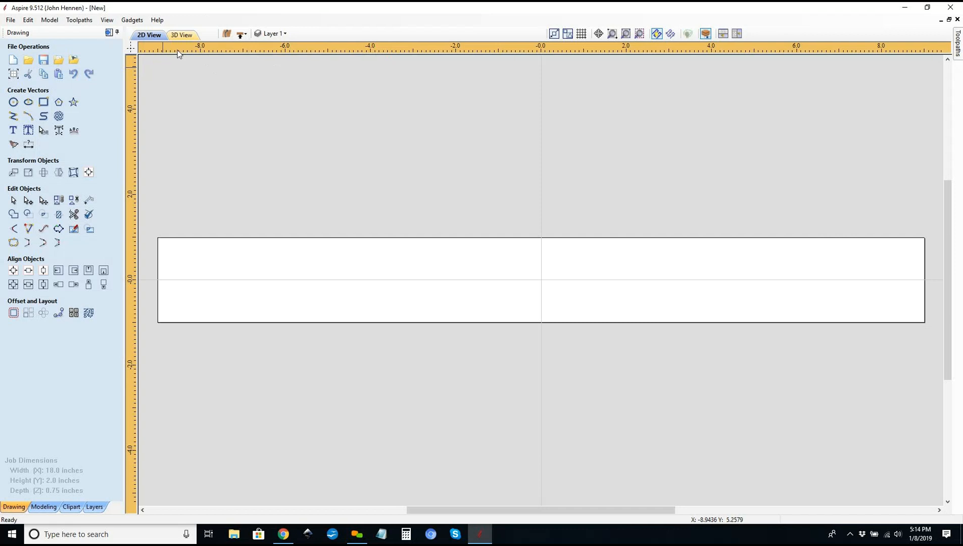
{"action": "left_click", "coordinate": [240, 35]}
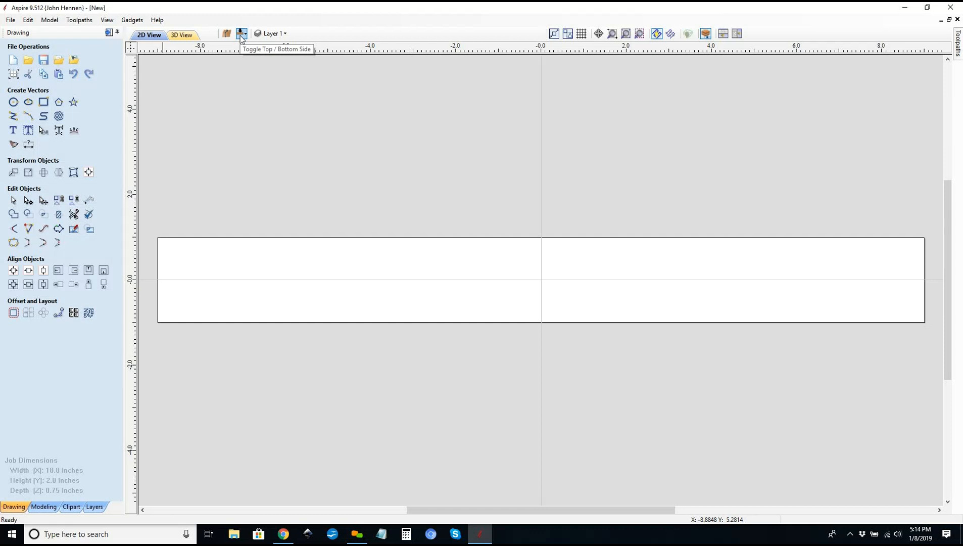
Step: Tile the 2D view above the 3D view and place a horizontal guide at Y 0 and a vertical guide at X -7
{"action": "left_click", "coordinate": [724, 34]}
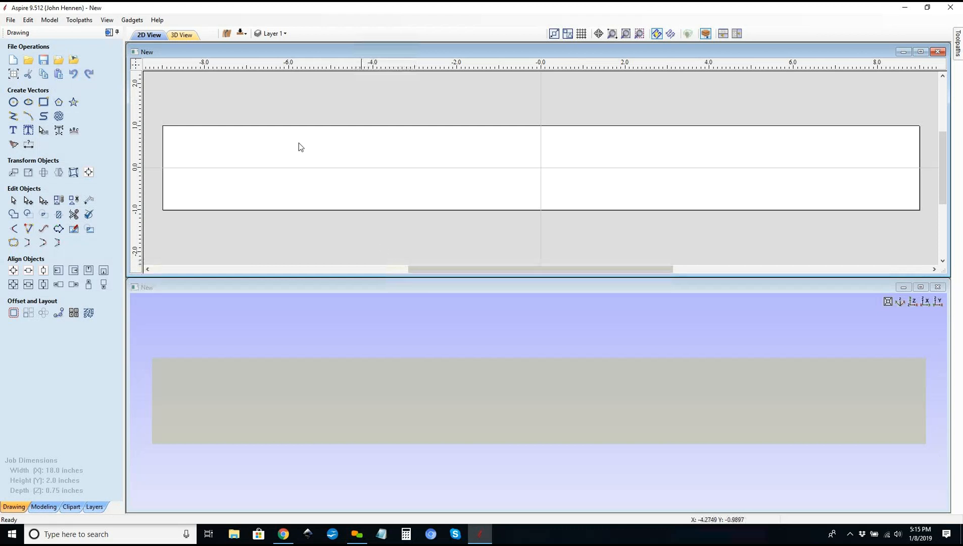
{"action": "left_click_drag", "start_coordinate": [283, 83], "coordinate": [305, 167]}
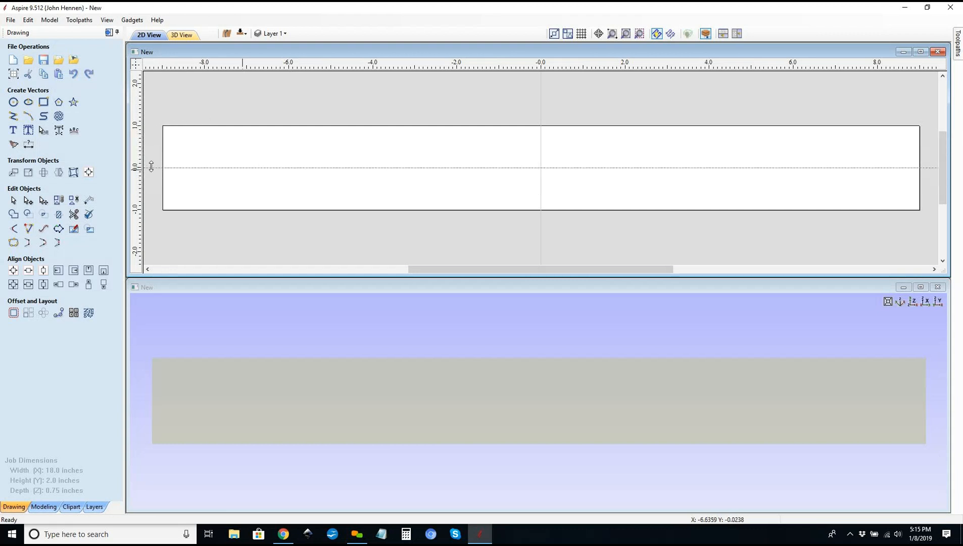
{"action": "left_click_drag", "start_coordinate": [141, 161], "coordinate": [246, 187]}
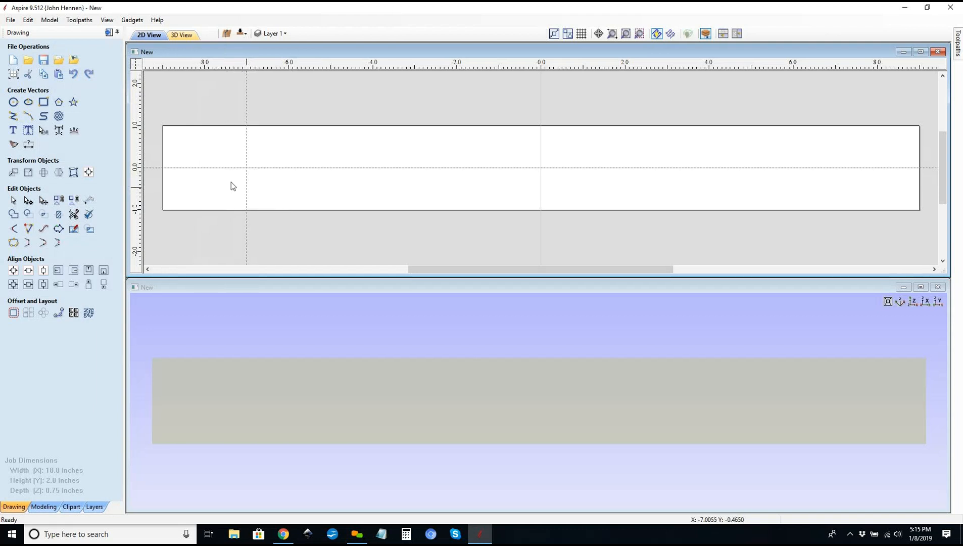
Step: Draw an ellipse centred on the guide intersection at X -7, Y 0, with a width of 2.5 inches and a height of 1.5 inches
{"action": "left_click", "coordinate": [28, 103]}
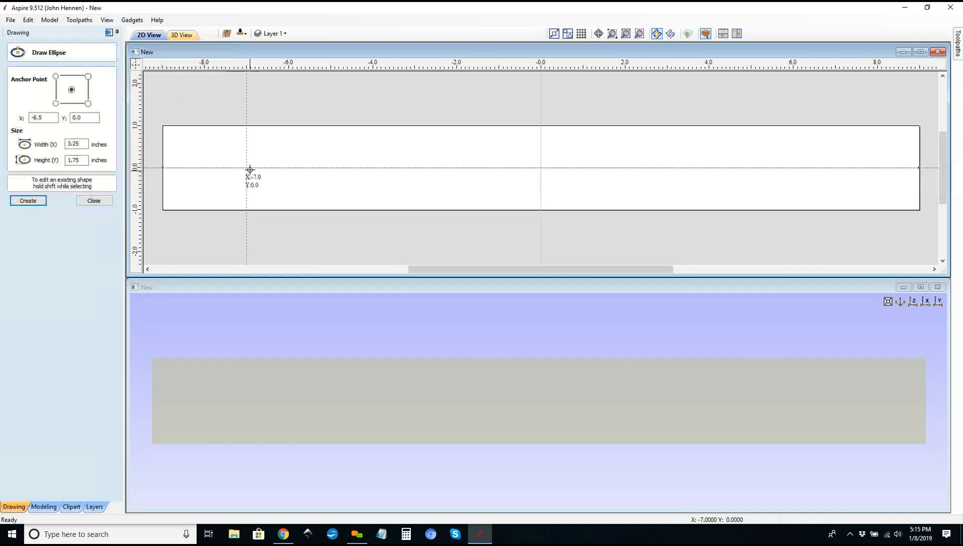
{"action": "left_click_drag", "start_coordinate": [247, 167], "coordinate": [285, 146]}
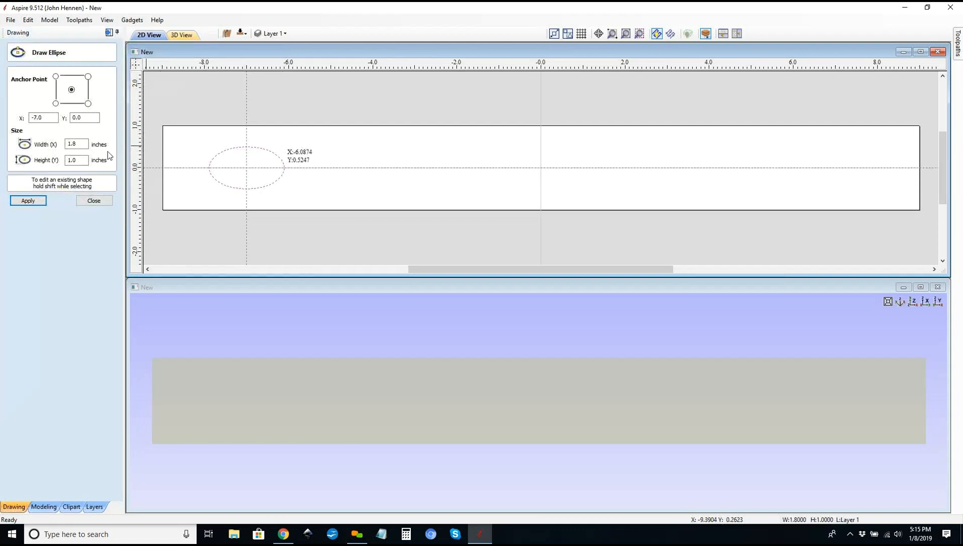
{"action": "left_click_drag", "start_coordinate": [81, 144], "coordinate": [2, 145]}
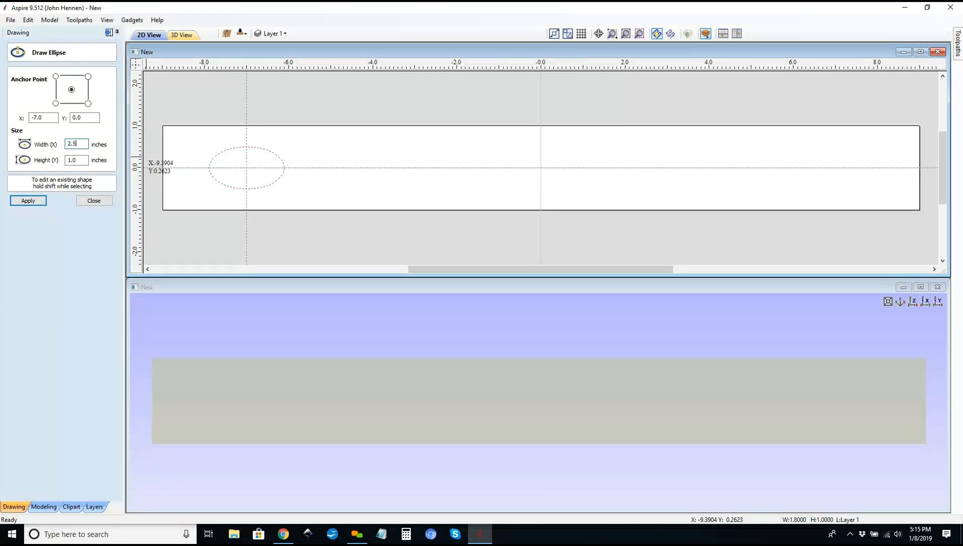
{"action": "key", "text": "Tab"}
{"action": "type", "text": "0.5"}
{"action": "key", "text": "Return"}
{"action": "type", "text": "1"}
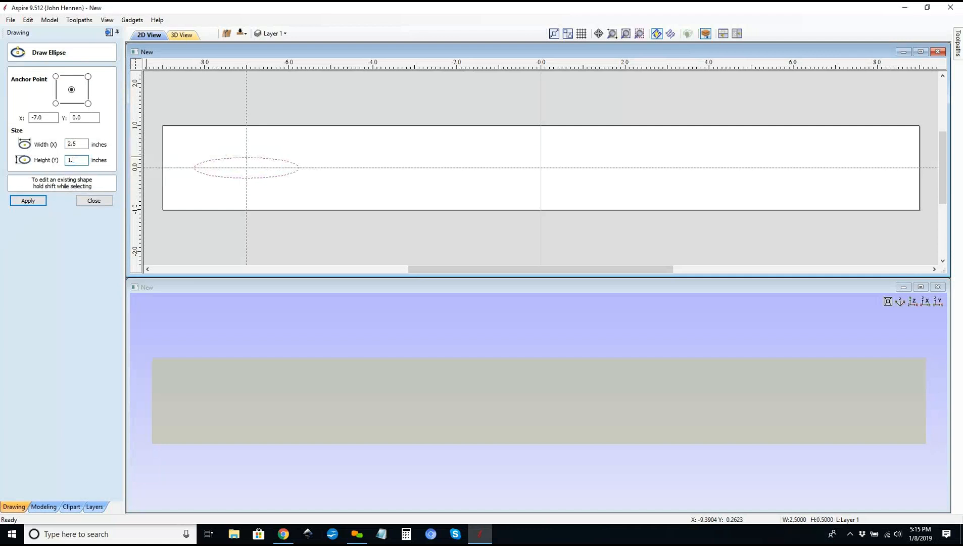
{"action": "type", "text": ".5"}
{"action": "key", "text": "Return"}
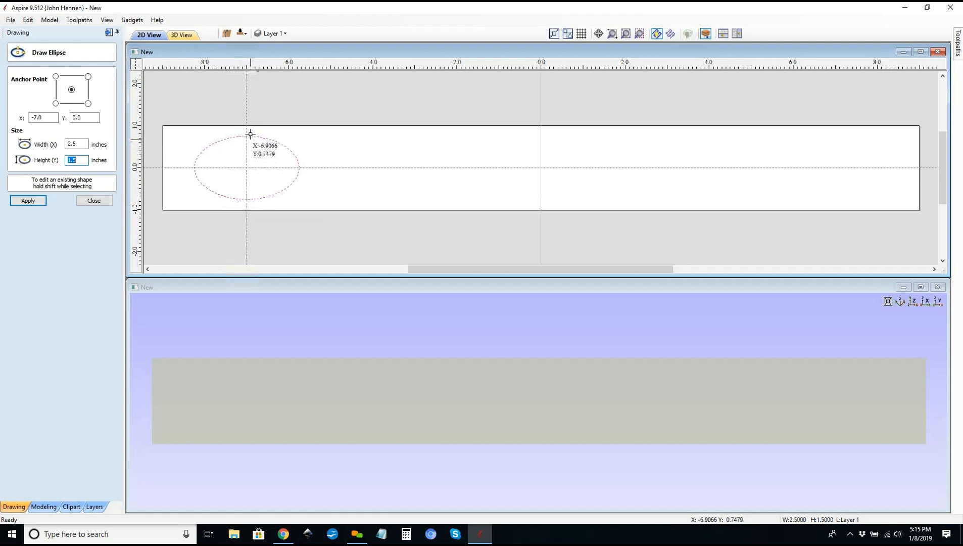
Step: Set the ellipse's height to 1.25 inches and finish the ellipse
{"action": "key", "text": "ctrl"}
{"action": "key", "text": "ctrl"}
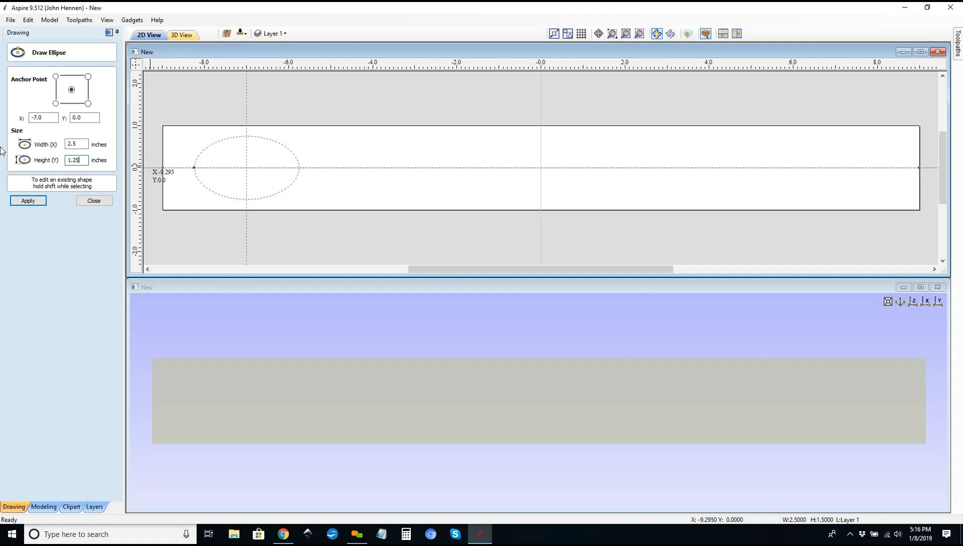
{"action": "left_click", "coordinate": [23, 201]}
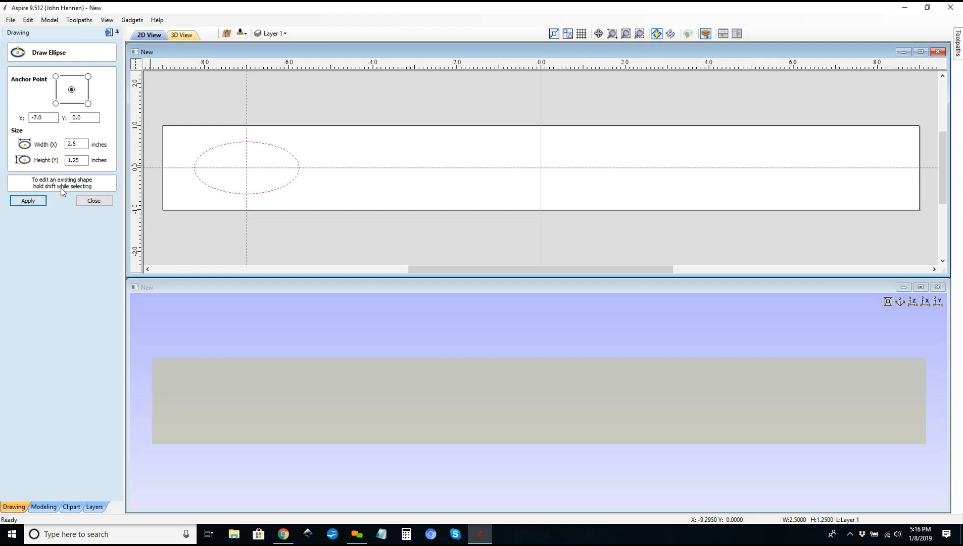
{"action": "left_click", "coordinate": [82, 161]}
{"action": "left_click", "coordinate": [76, 144]}
{"action": "left_click", "coordinate": [29, 200]}
{"action": "left_click", "coordinate": [94, 200]}
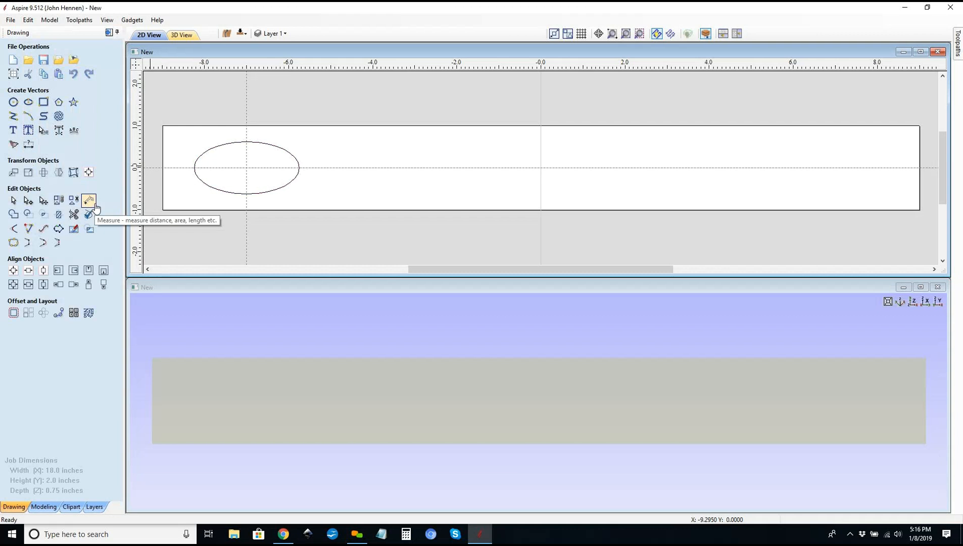
Step: Draw a horizontal line about 15 inches long from the ellipse's centre toward the far end of the board and hide the guides
{"action": "left_click", "coordinate": [15, 117]}
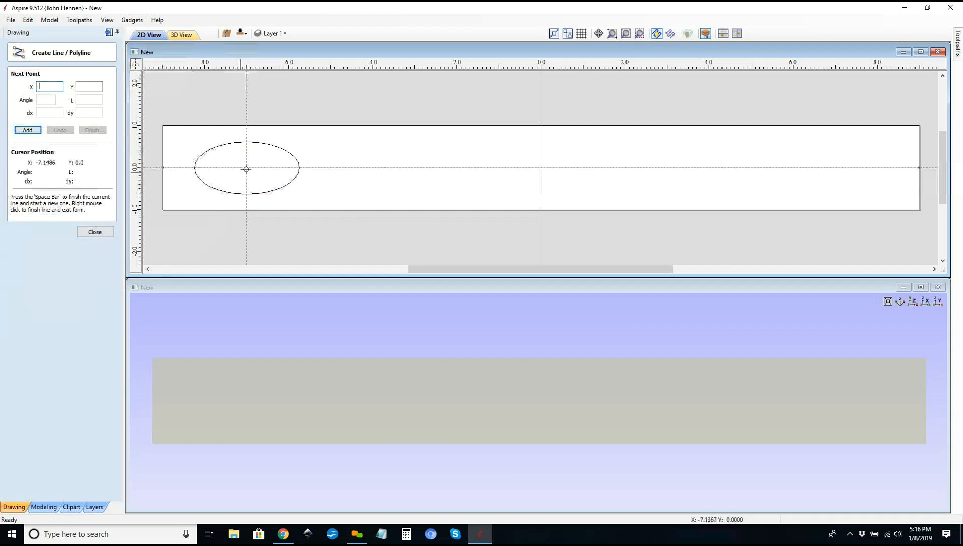
{"action": "left_click", "coordinate": [247, 168]}
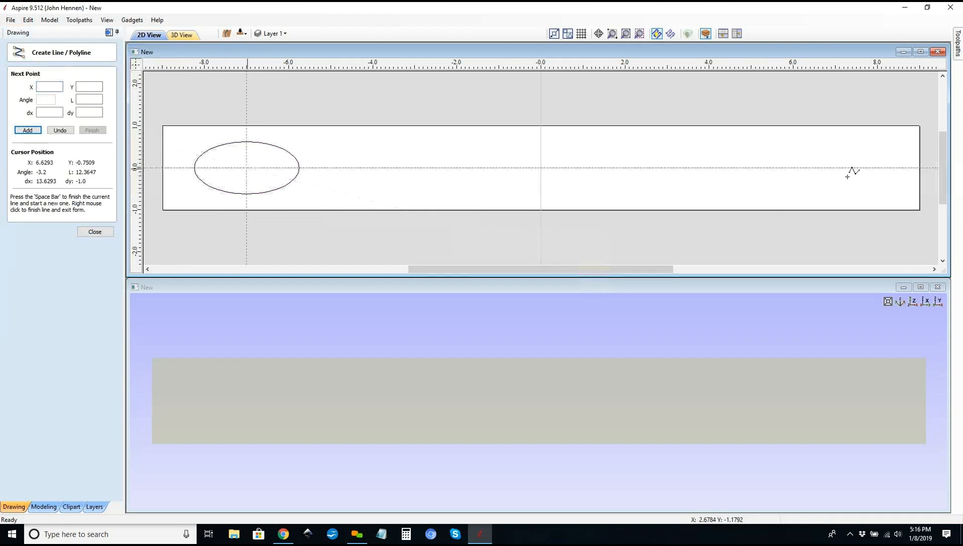
{"action": "left_click", "coordinate": [877, 169]}
{"action": "right_click", "coordinate": [876, 170]}
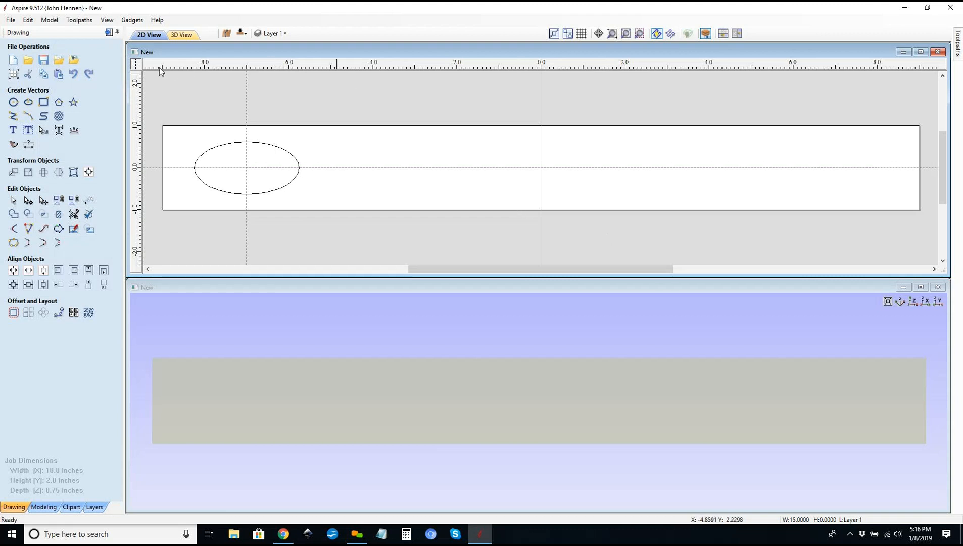
{"action": "left_click", "coordinate": [399, 151]}
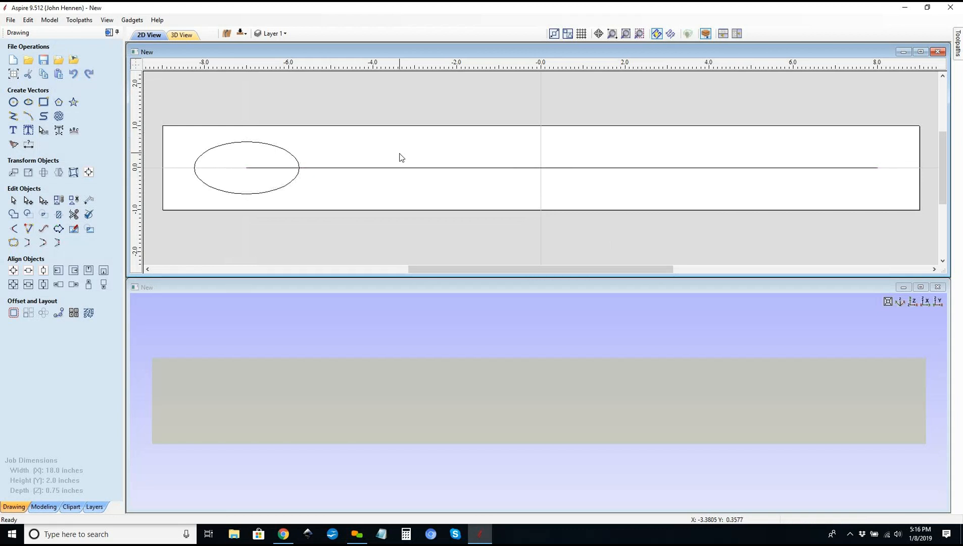
Step: Reshape the centre line into a curved upper handle edge starting at the ellipse's top point (X -7, Y 0.625), dipping mid-length and rounding down at the far end
{"action": "left_click", "coordinate": [401, 167]}
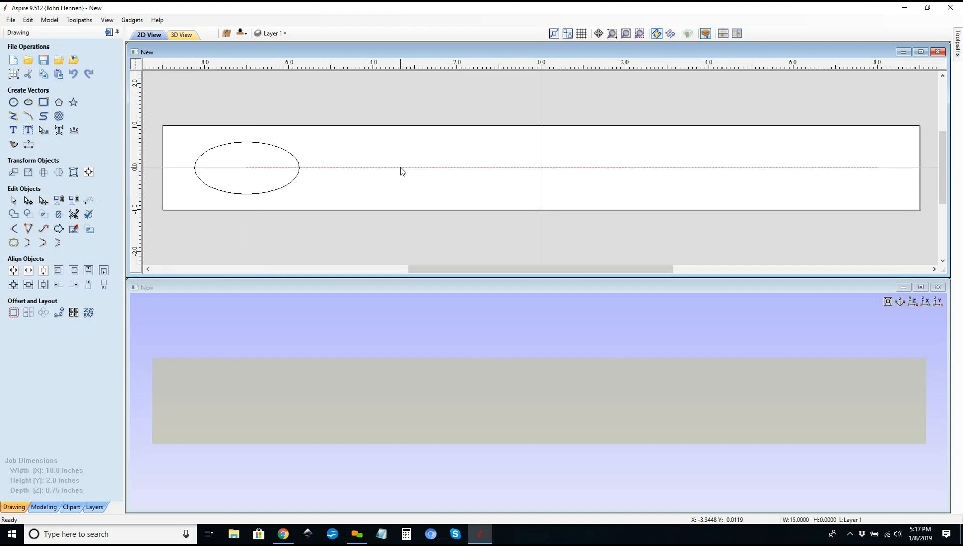
{"action": "key", "text": "n"}
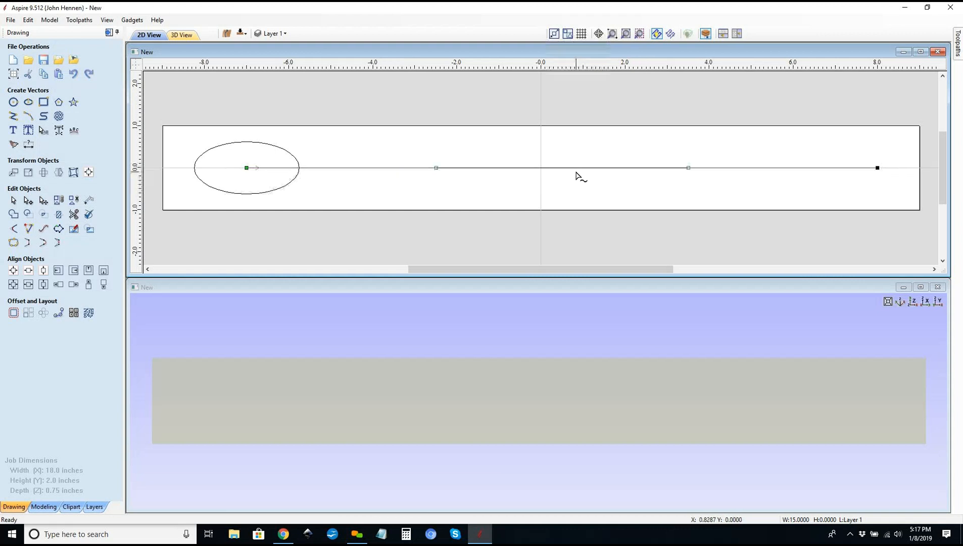
{"action": "left_click_drag", "start_coordinate": [688, 167], "coordinate": [879, 130]}
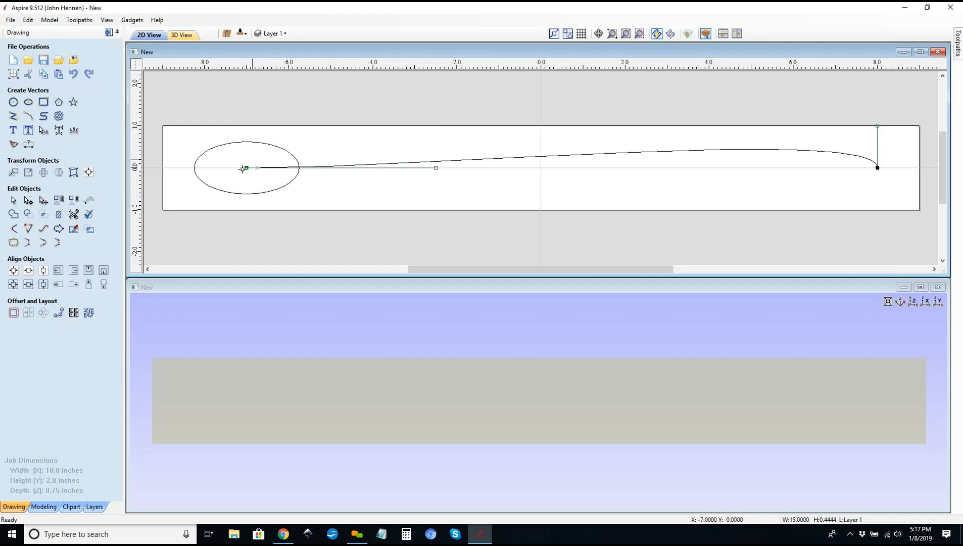
{"action": "left_click_drag", "start_coordinate": [247, 169], "coordinate": [246, 142]}
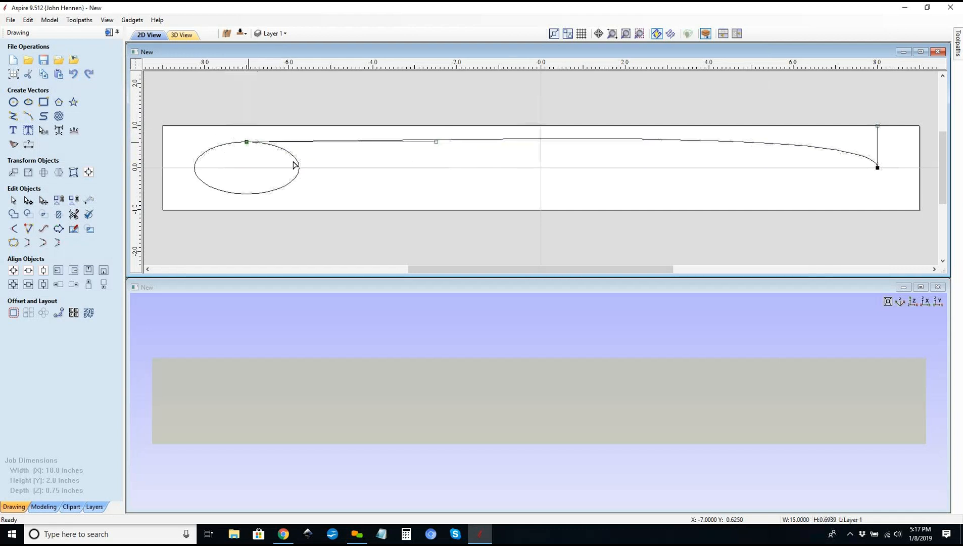
{"action": "left_click_drag", "start_coordinate": [436, 142], "coordinate": [525, 175]}
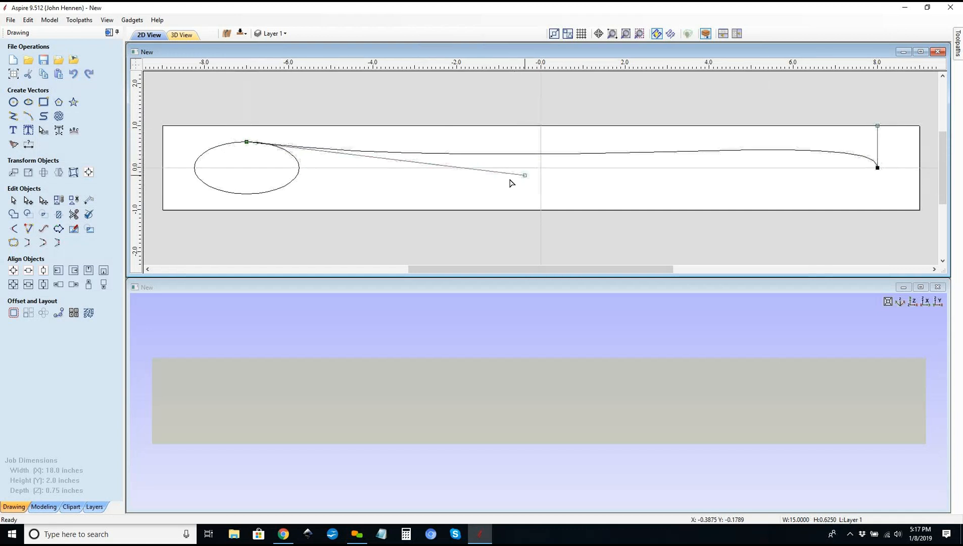
{"action": "left_click", "coordinate": [498, 181]}
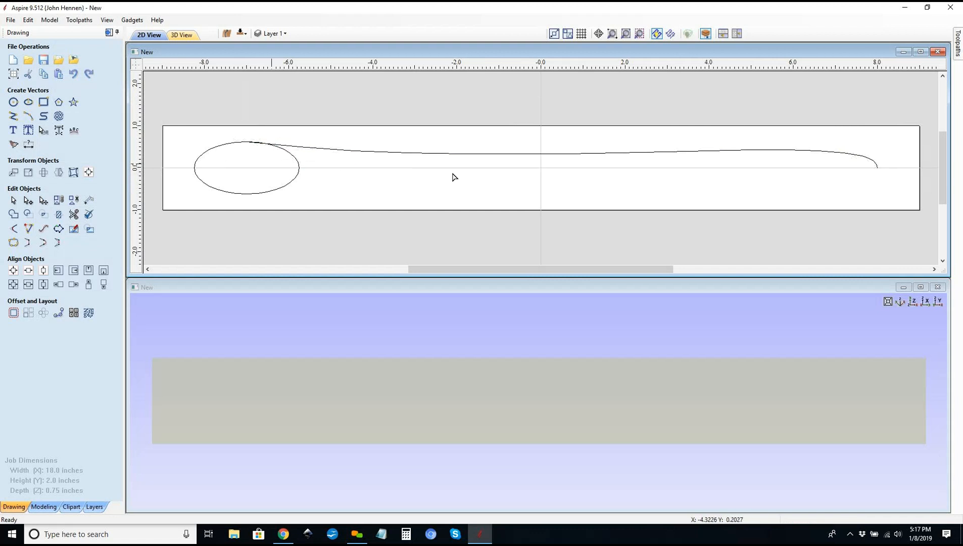
Step: Offset the bowl ellipse outwards to create a slightly larger outer ellipse, keeping the original
{"action": "left_click", "coordinate": [299, 172]}
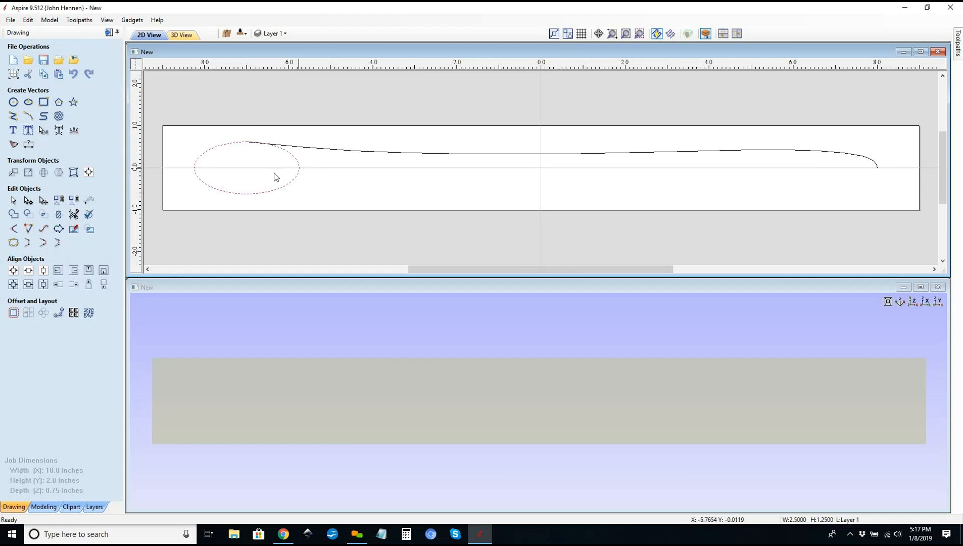
{"action": "left_click", "coordinate": [14, 313]}
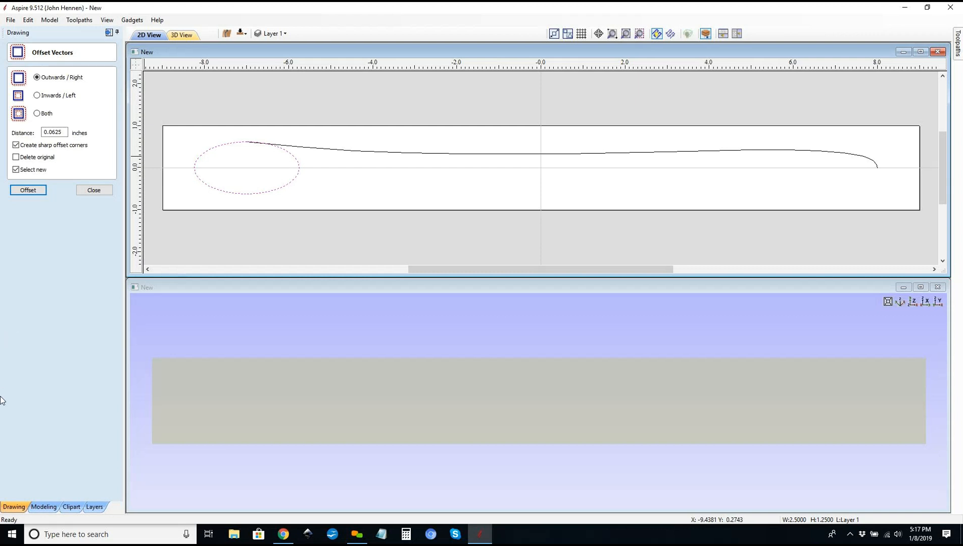
{"action": "double_click", "coordinate": [59, 132]}
{"action": "type", "text": "0."}
{"action": "left_click", "coordinate": [28, 190]}
{"action": "left_click", "coordinate": [95, 190]}
Step: Move the handle curve's start node onto the outer ellipse near its top, deepen the mid-length dip and raise the far end's control point above the board
{"action": "left_click", "coordinate": [316, 150]}
{"action": "key", "text": "n"}
{"action": "left_click_drag", "start_coordinate": [247, 142], "coordinate": [253, 136]}
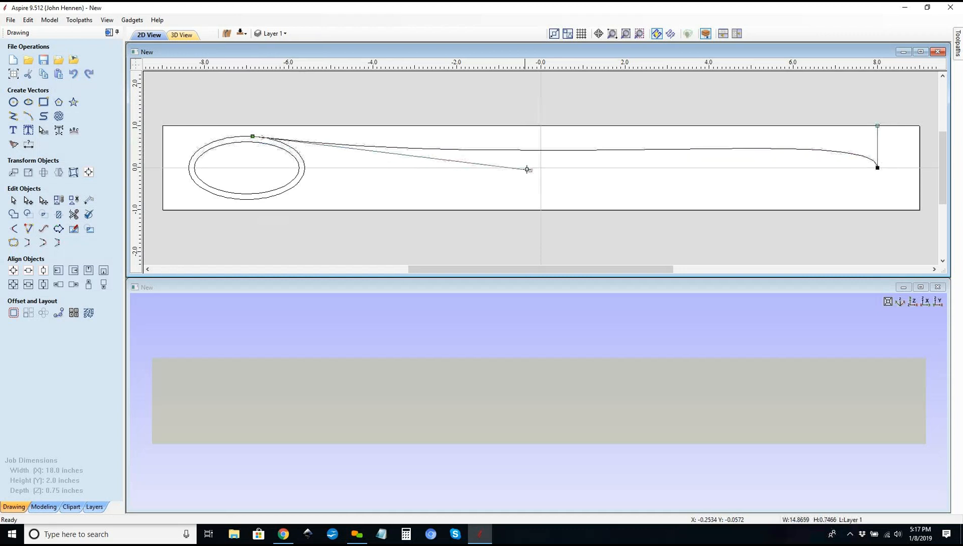
{"action": "left_click_drag", "start_coordinate": [531, 171], "coordinate": [541, 191]}
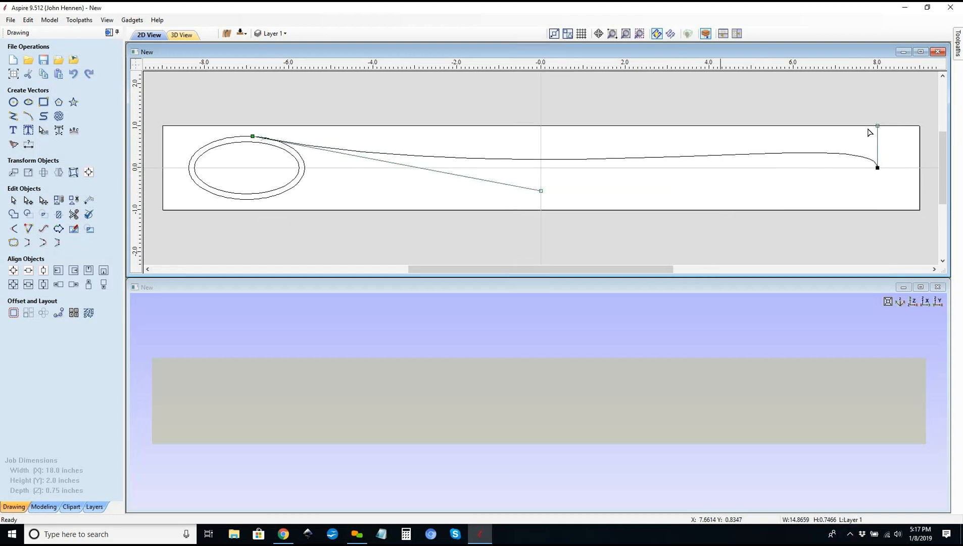
{"action": "left_click_drag", "start_coordinate": [877, 125], "coordinate": [878, 113]}
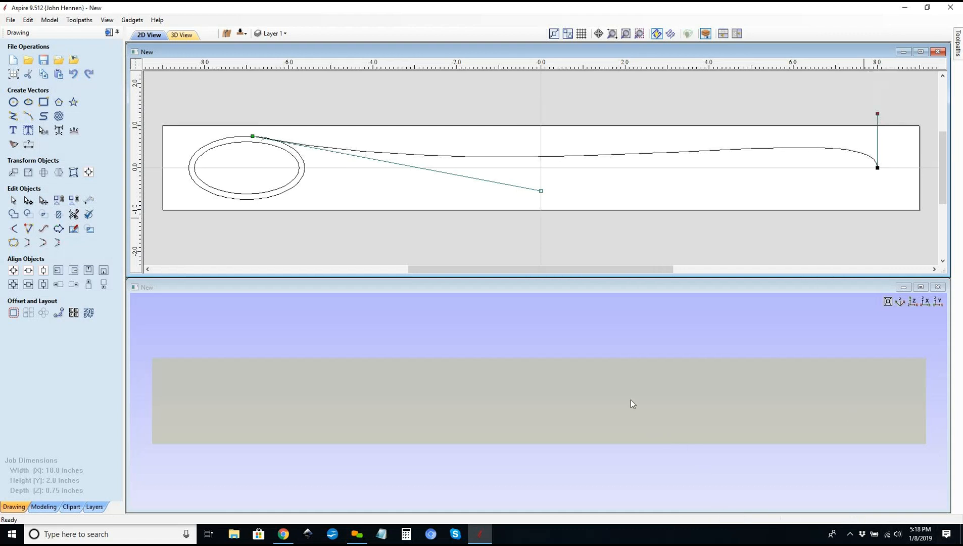
{"action": "left_click", "coordinate": [675, 193]}
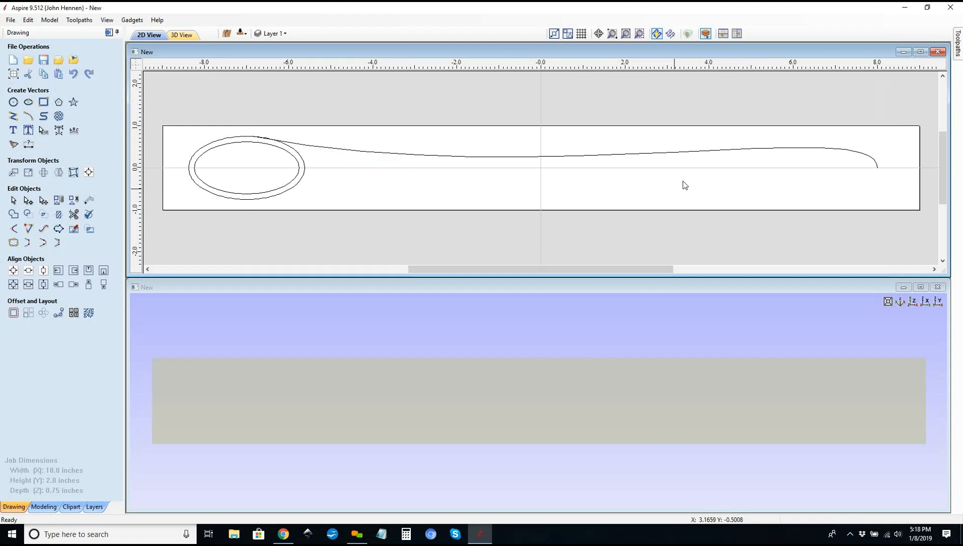
Step: Try mirroring a copy of the handle curve downward about the job centre, and undo the change
{"action": "right_click", "coordinate": [650, 160]}
{"action": "left_click", "coordinate": [641, 158]}
{"action": "left_click", "coordinate": [637, 154]}
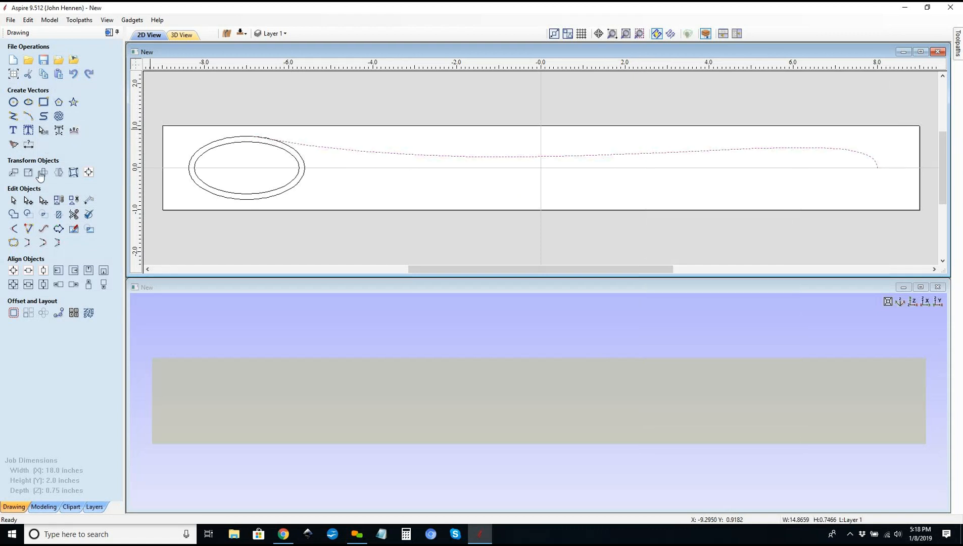
{"action": "left_click", "coordinate": [58, 172]}
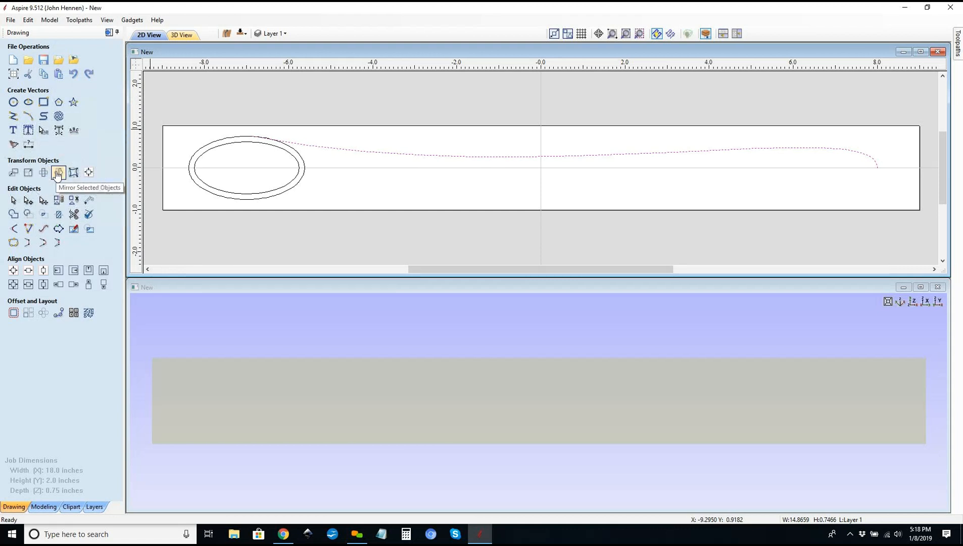
{"action": "left_click", "coordinate": [59, 126]}
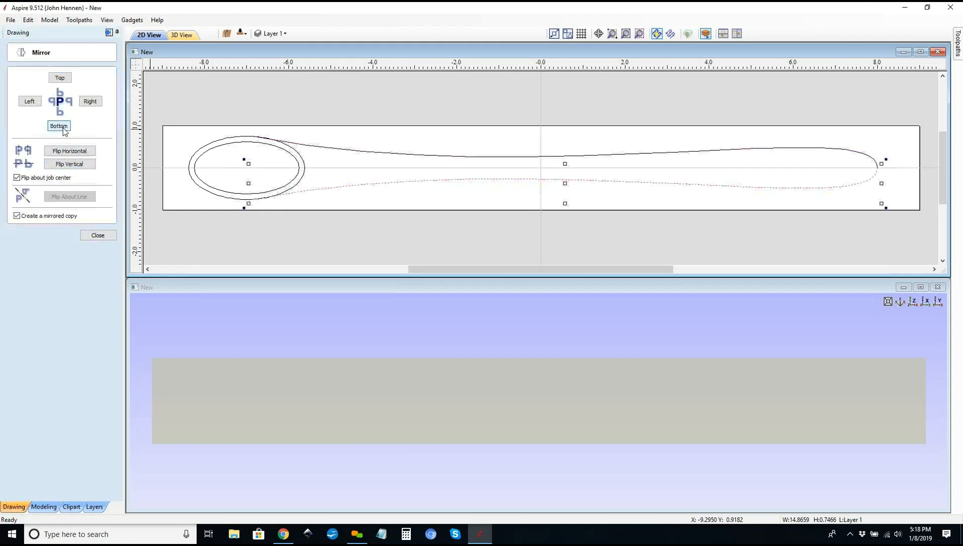
{"action": "left_click", "coordinate": [98, 236]}
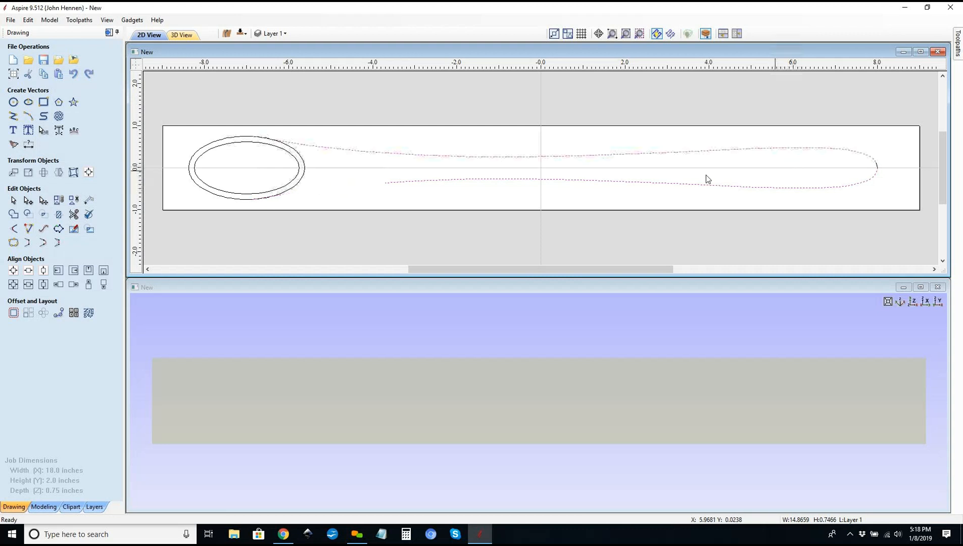
{"action": "key", "text": "ctrl+z"}
Step: Slide the handle curve's start node along the outer ellipse to about X -6, Y 0.55, soften the mid-length dip and slightly lower the far end's control point
{"action": "left_click", "coordinate": [298, 145]}
{"action": "key", "text": "n"}
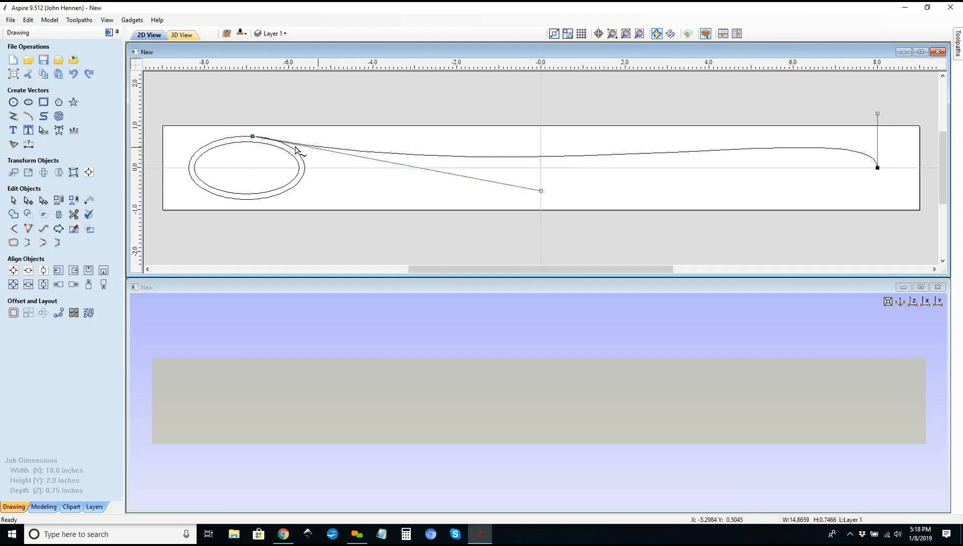
{"action": "left_click_drag", "start_coordinate": [253, 137], "coordinate": [287, 145]}
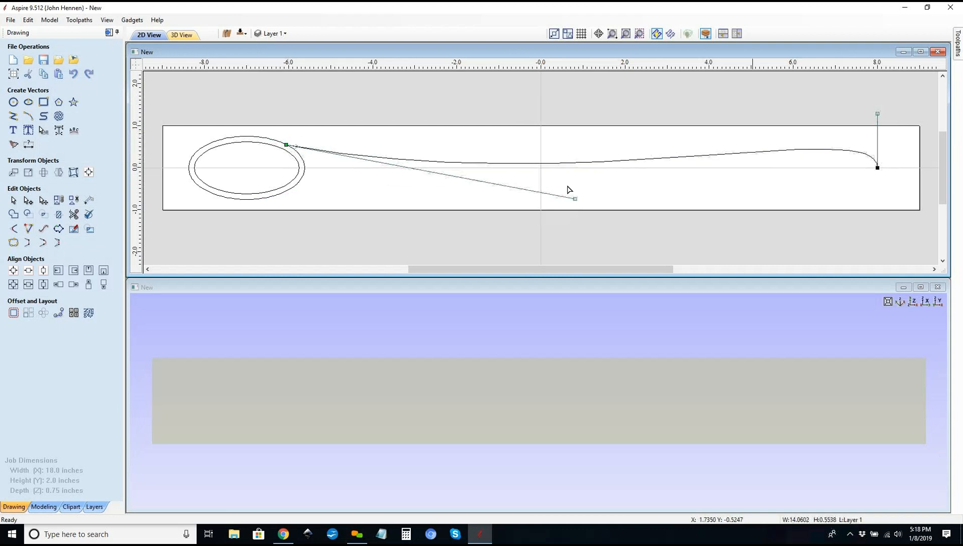
{"action": "left_click_drag", "start_coordinate": [573, 200], "coordinate": [558, 179]}
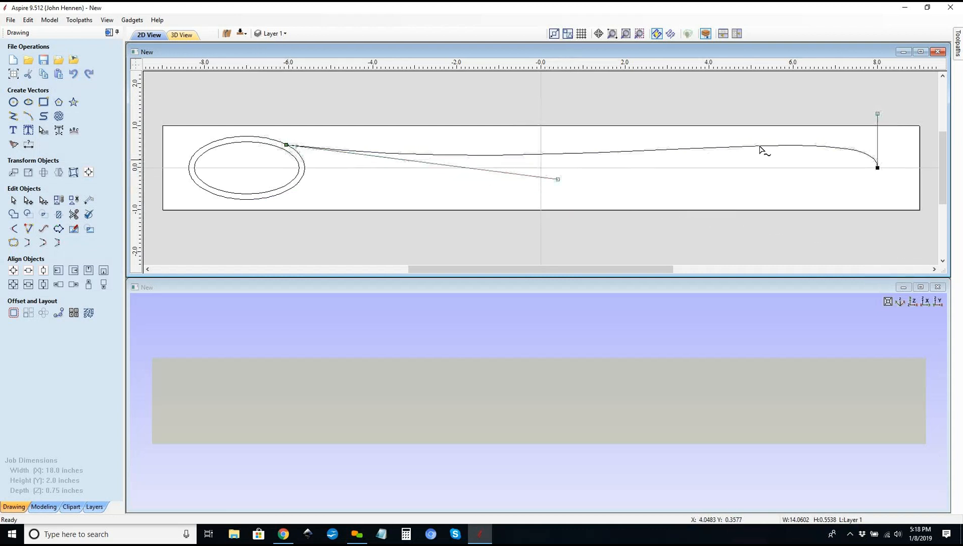
{"action": "left_click_drag", "start_coordinate": [886, 116], "coordinate": [886, 117]}
{"action": "key", "text": "Down"}
{"action": "key", "text": "Down"}
{"action": "key", "text": "Down"}
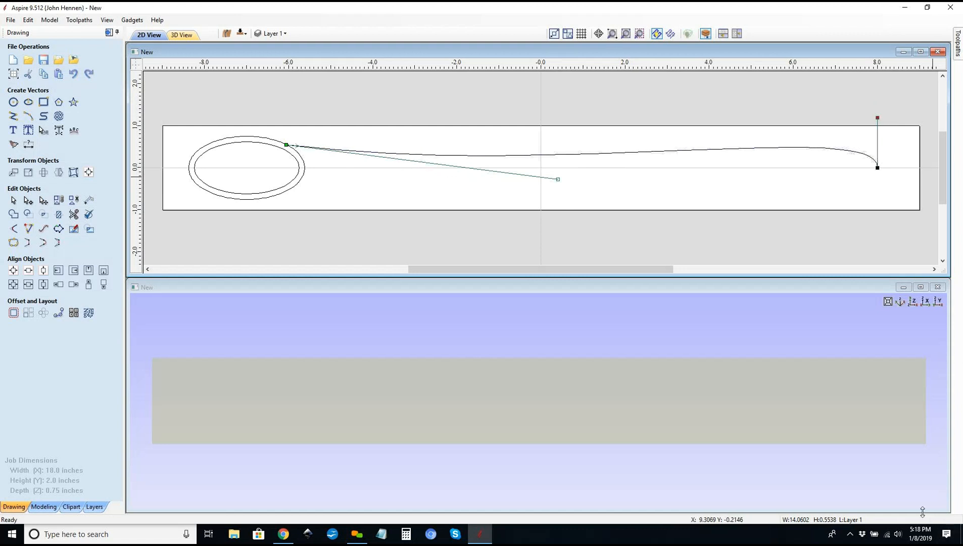
{"action": "left_click", "coordinate": [325, 199]}
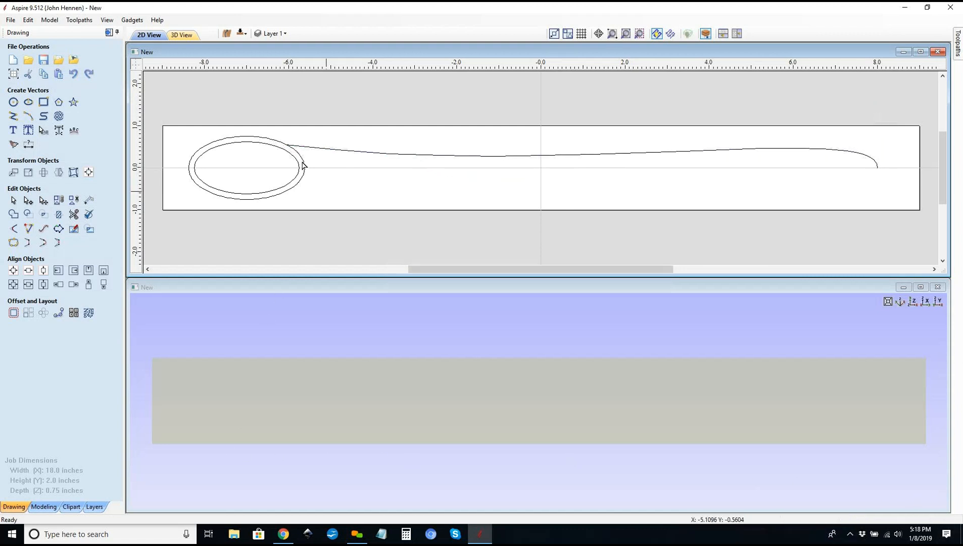
Step: Insert a node midway along the handle curve and pull the start control point to about X -5, Y 0.1 for a tighter neck at the bowl
{"action": "scroll", "coordinate": [293, 144], "scroll_direction": "up", "scroll_amount": 3}
{"action": "left_click", "coordinate": [287, 158]}
{"action": "left_click", "coordinate": [300, 160]}
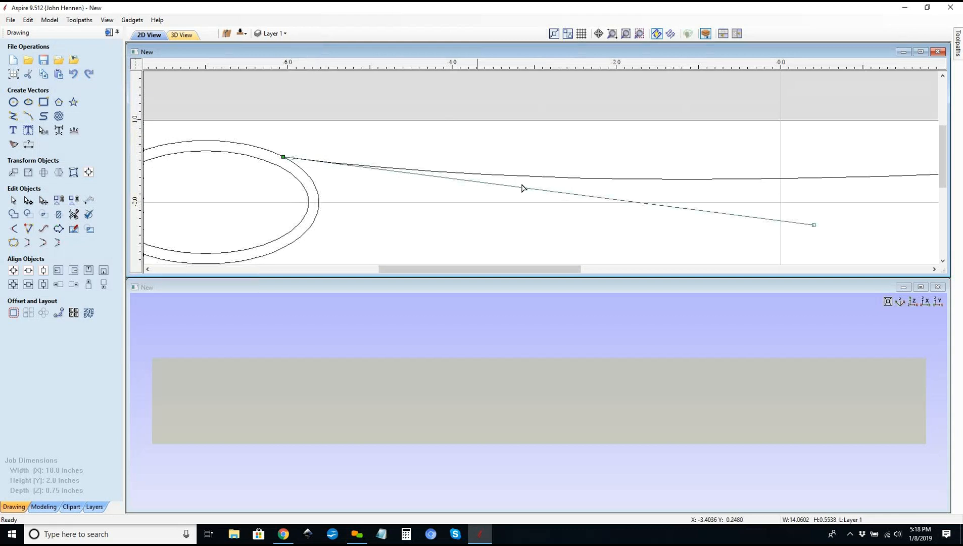
{"action": "key", "text": "p"}
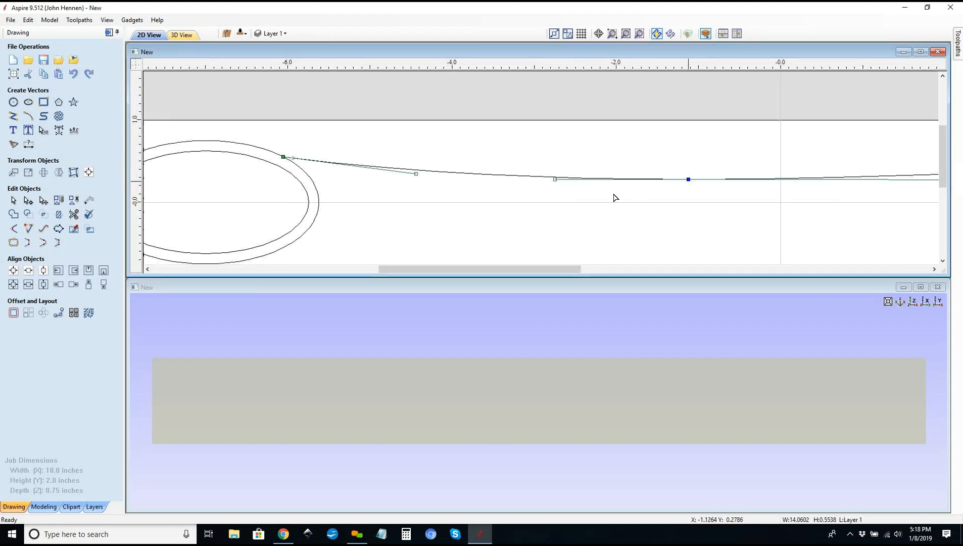
{"action": "left_click_drag", "start_coordinate": [418, 174], "coordinate": [371, 192]}
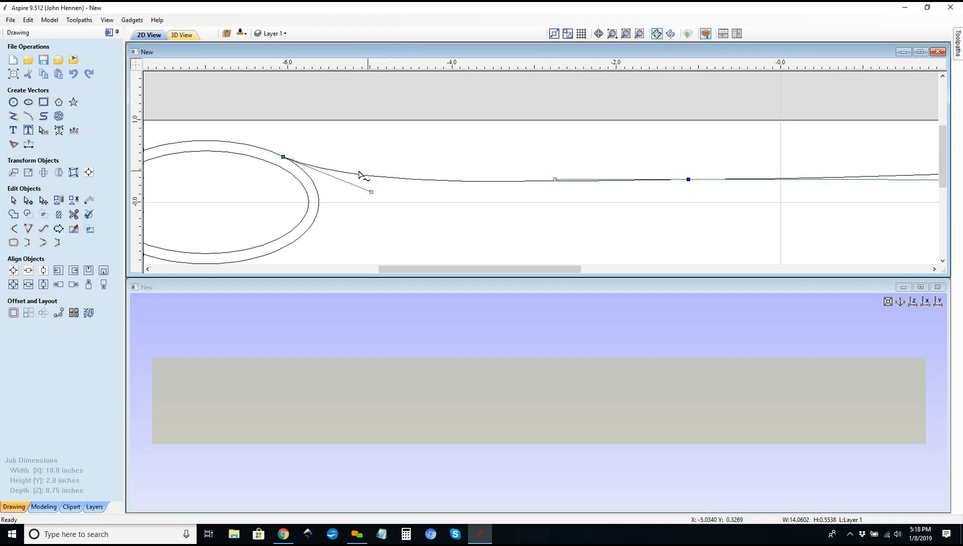
{"action": "left_click", "coordinate": [395, 153]}
{"action": "scroll", "coordinate": [368, 155], "scroll_direction": "down", "scroll_amount": 2}
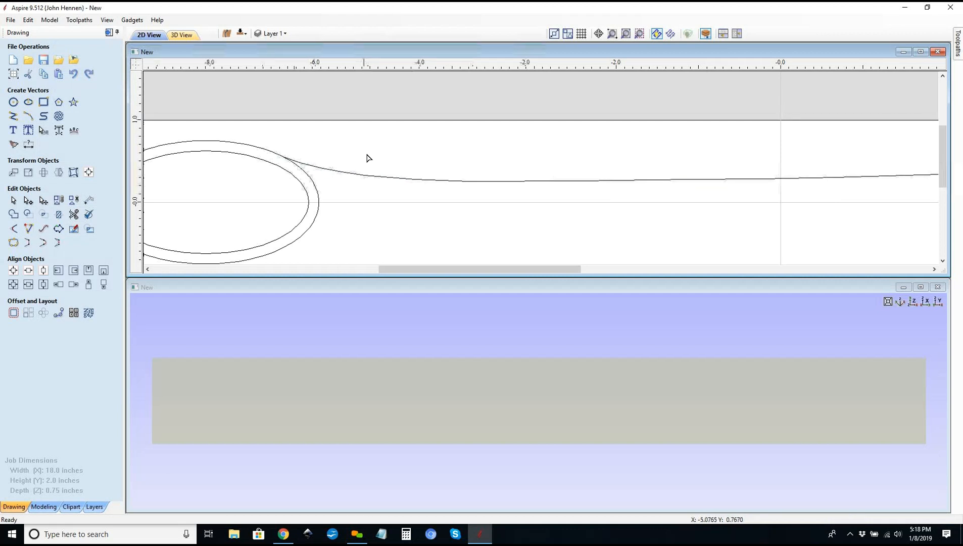
{"action": "scroll", "coordinate": [273, 146], "scroll_direction": "down", "scroll_amount": 2}
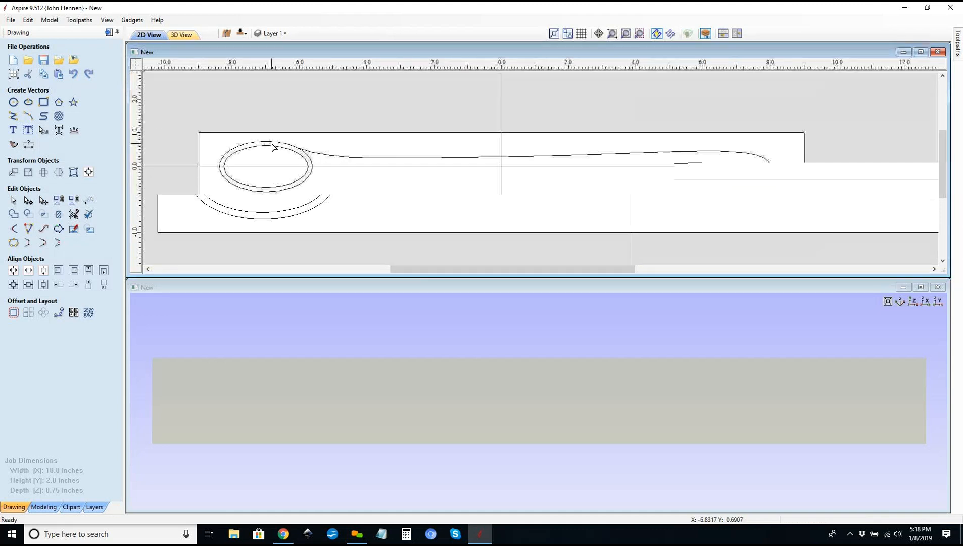
Step: Mirror a copy of the necked handle curve below the centreline to preview the full handle, and delete the mirrored copy
{"action": "left_click", "coordinate": [331, 161]}
{"action": "left_click", "coordinate": [58, 173]}
{"action": "left_click", "coordinate": [58, 125]}
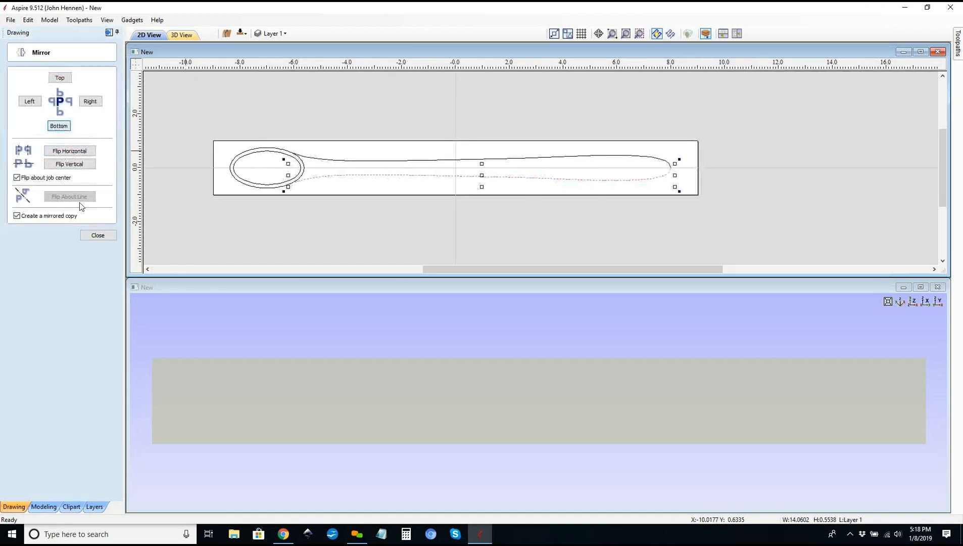
{"action": "left_click", "coordinate": [100, 235]}
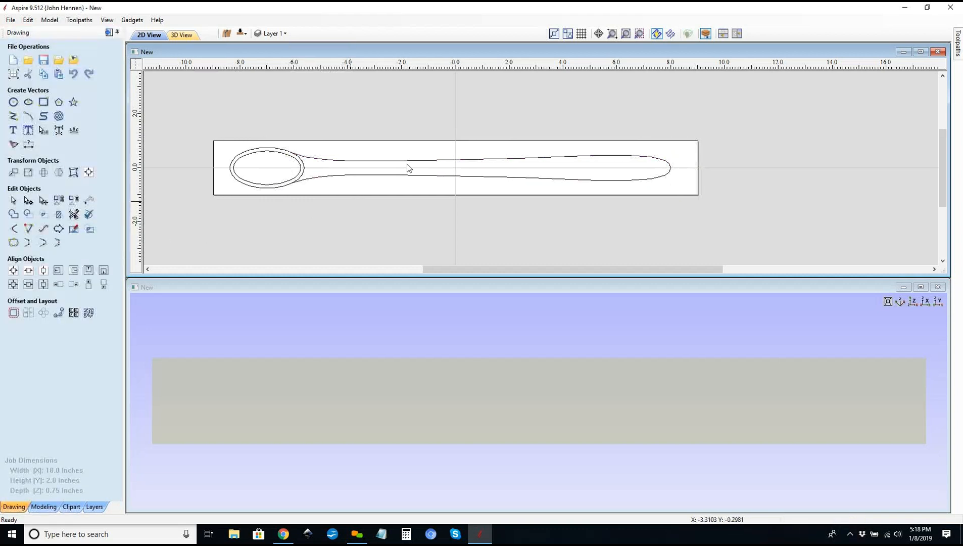
{"action": "scroll", "coordinate": [549, 178], "scroll_direction": "up", "scroll_amount": 2}
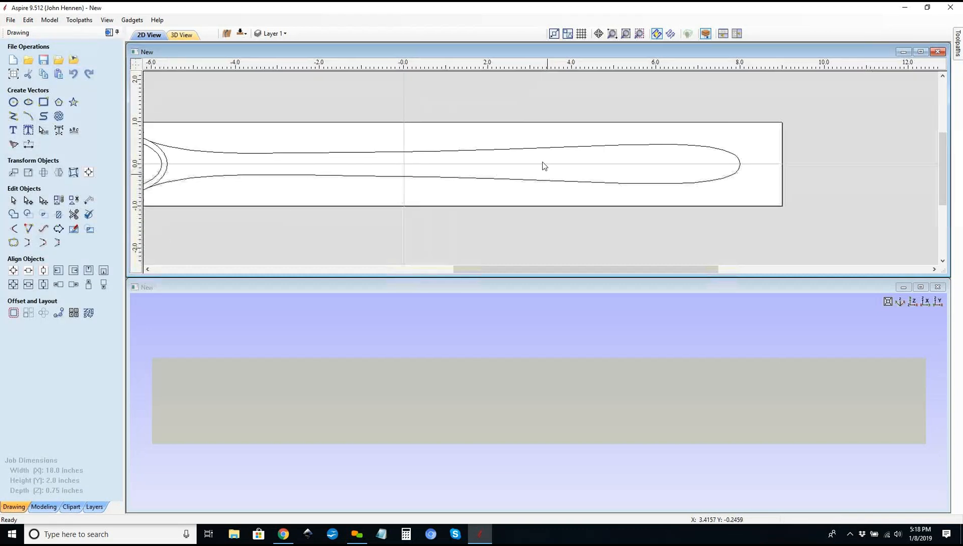
{"action": "left_click", "coordinate": [424, 179]}
{"action": "key", "text": "Delete"}
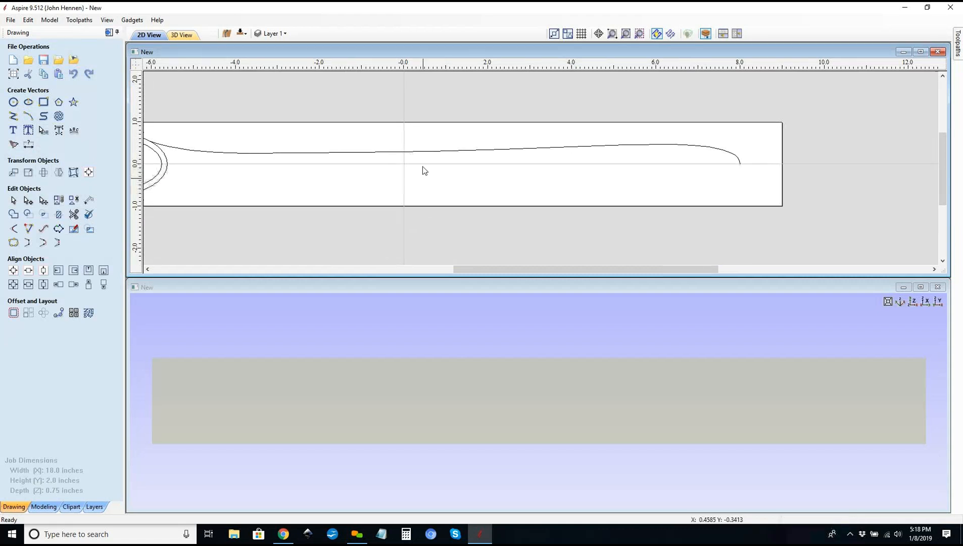
Step: Extend the middle node's control point toward the handle's far end to about X 5.7, and reselect the finished curve
{"action": "left_click", "coordinate": [425, 151]}
{"action": "double_click", "coordinate": [424, 151]}
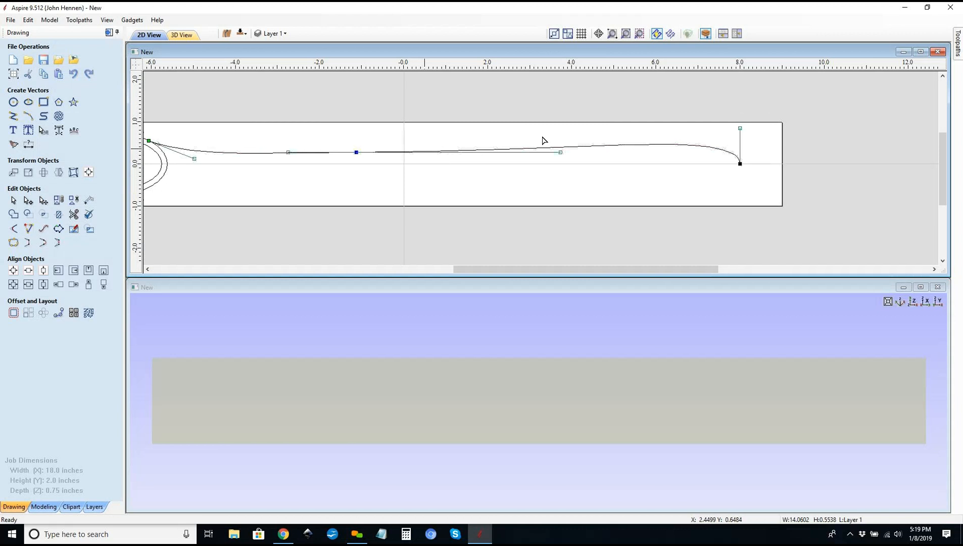
{"action": "left_click", "coordinate": [561, 152]}
{"action": "key", "text": "Right"}
{"action": "key", "text": "Right"}
{"action": "key", "text": "Right"}
{"action": "key", "text": "Right"}
{"action": "key", "text": "Right"}
{"action": "key", "text": "Right"}
{"action": "key", "text": "Right"}
{"action": "key", "text": "Right"}
{"action": "key", "text": "Right"}
{"action": "key", "text": "Right"}
{"action": "key", "text": "Right"}
{"action": "key", "text": "Right"}
{"action": "key", "text": "Right"}
{"action": "key", "text": "Right"}
{"action": "key", "text": "Right"}
{"action": "key", "text": "Right"}
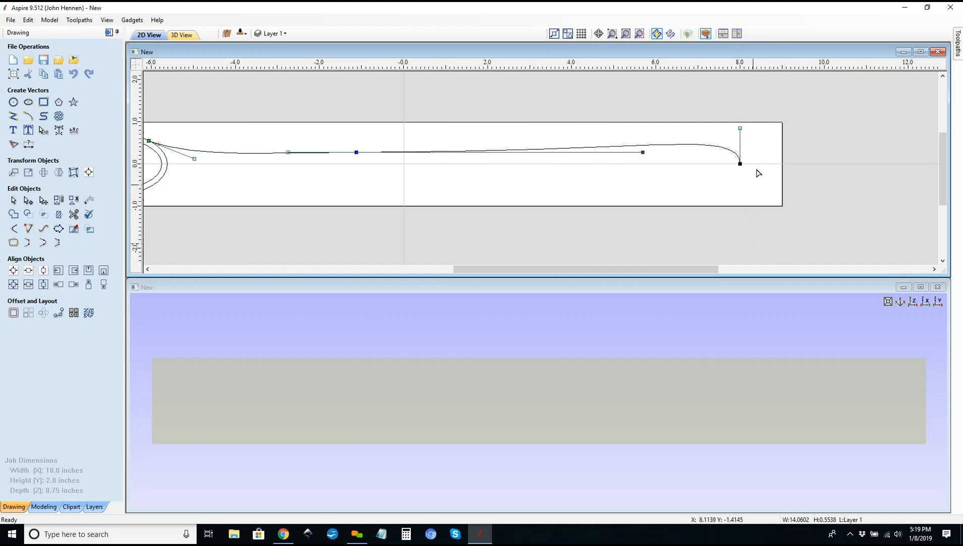
{"action": "scroll", "coordinate": [742, 135], "scroll_direction": "up", "scroll_amount": 2}
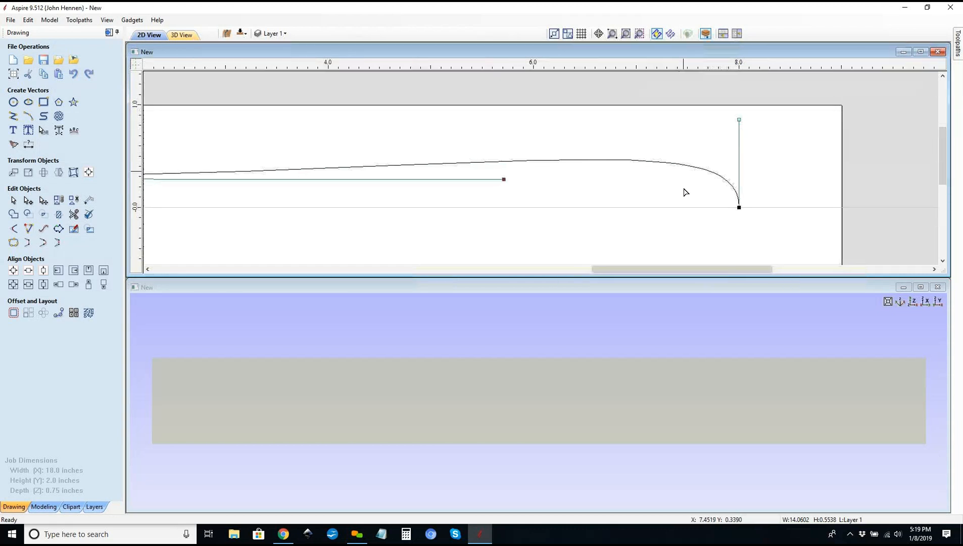
{"action": "scroll", "coordinate": [693, 203], "scroll_direction": "down", "scroll_amount": 1}
{"action": "scroll", "coordinate": [693, 203], "scroll_direction": "down", "scroll_amount": 2}
{"action": "scroll", "coordinate": [365, 183], "scroll_direction": "up", "scroll_amount": 1}
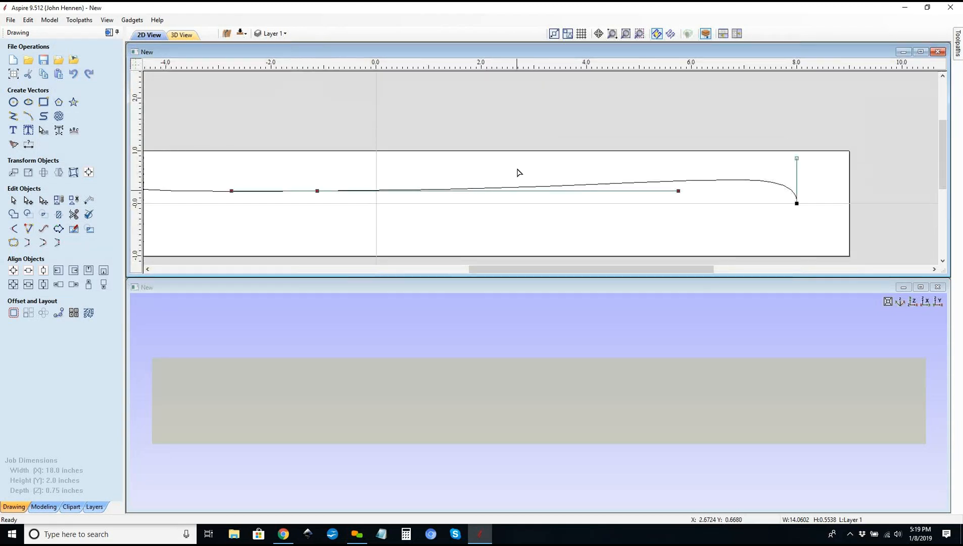
{"action": "scroll", "coordinate": [518, 171], "scroll_direction": "down", "scroll_amount": 2}
{"action": "left_click", "coordinate": [477, 159]}
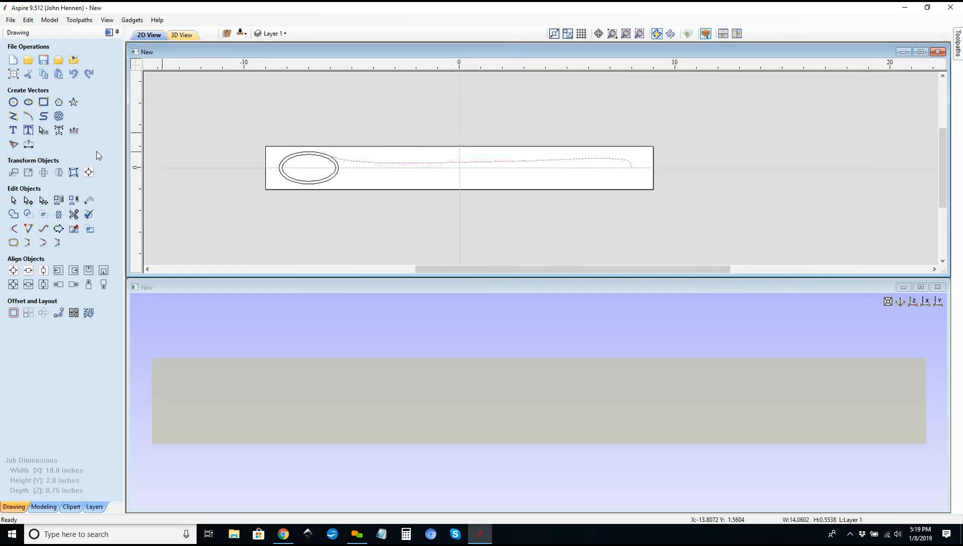
Step: Mirror a copy of the handle curve below the centreline and inspect the full handle outline
{"action": "left_click", "coordinate": [59, 172]}
{"action": "left_click", "coordinate": [59, 126]}
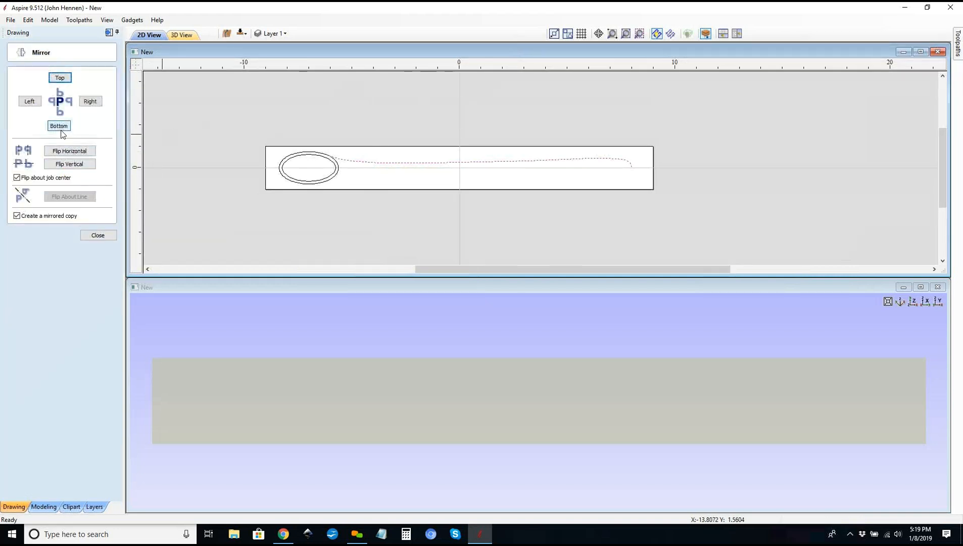
{"action": "left_click", "coordinate": [96, 234]}
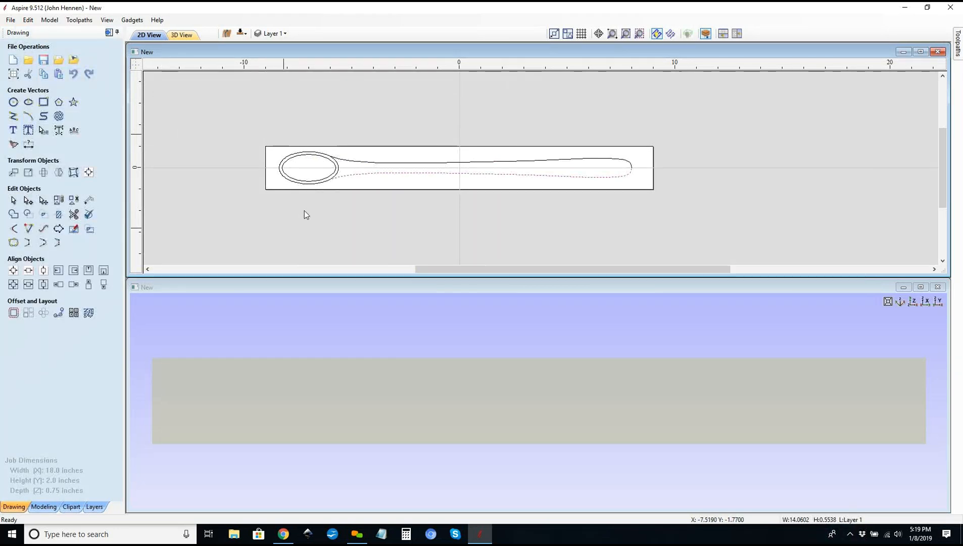
{"action": "scroll", "coordinate": [304, 210], "scroll_direction": "up", "scroll_amount": 3}
{"action": "scroll", "coordinate": [304, 210], "scroll_direction": "down", "scroll_amount": 3}
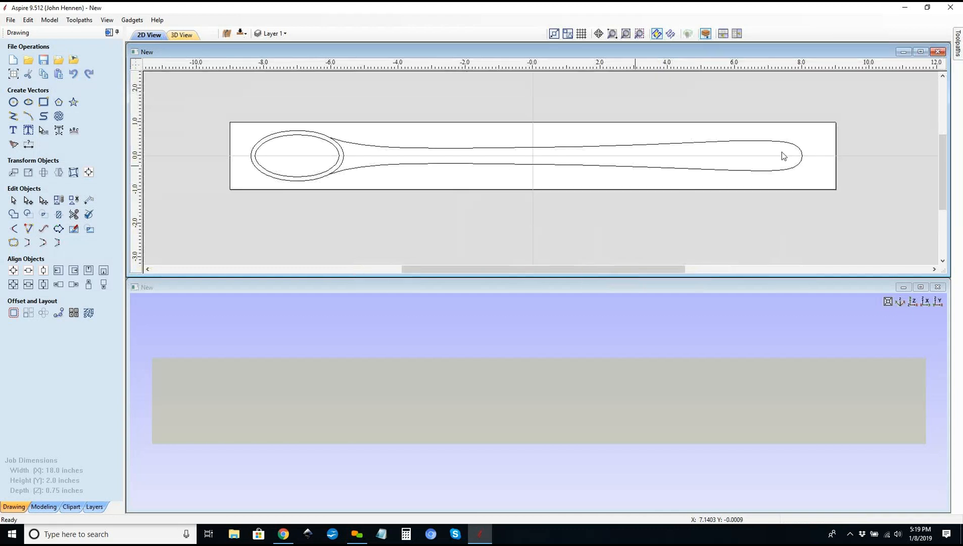
Step: Lower the handle curve's bulge near the far end to about Y 0.35 and delete the mirrored copy
{"action": "left_click", "coordinate": [753, 143]}
{"action": "left_click", "coordinate": [753, 144]}
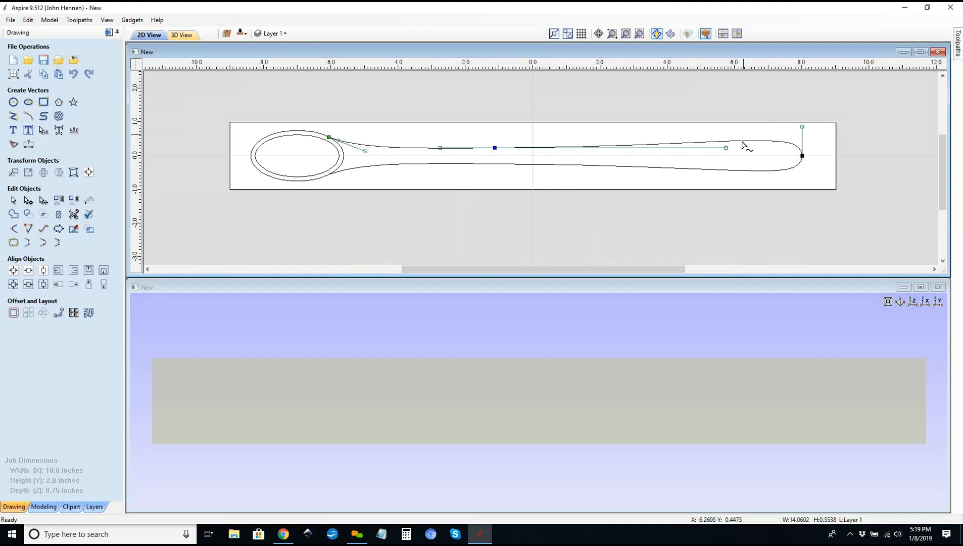
{"action": "double_click", "coordinate": [743, 141]}
{"action": "left_click_drag", "start_coordinate": [743, 142], "coordinate": [744, 145]}
{"action": "left_click", "coordinate": [729, 169]}
{"action": "key", "text": "Delete"}
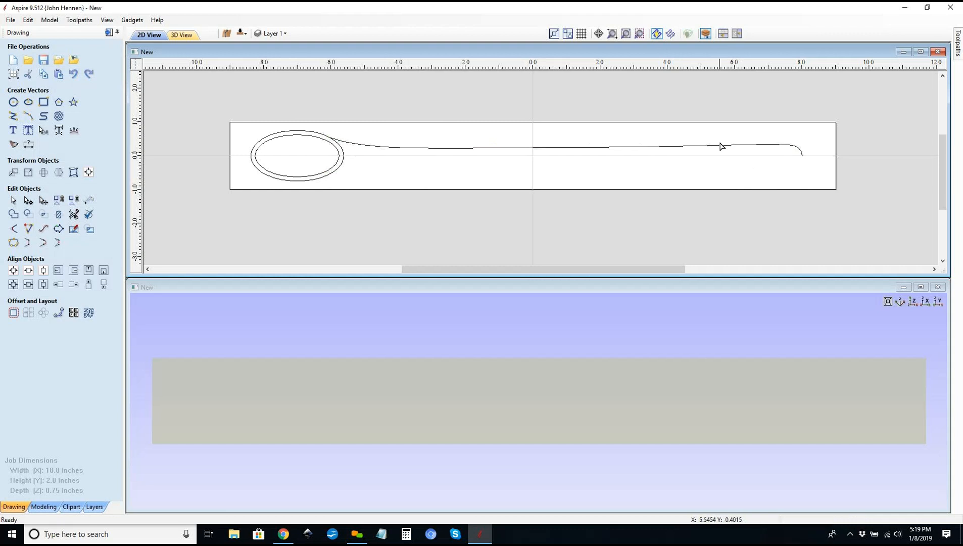
Step: Mirror a copy of the slimmed handle curve to the bottom about the job center to complete the handle outline
{"action": "left_click", "coordinate": [720, 147]}
{"action": "left_click", "coordinate": [59, 172]}
{"action": "left_click", "coordinate": [64, 129]}
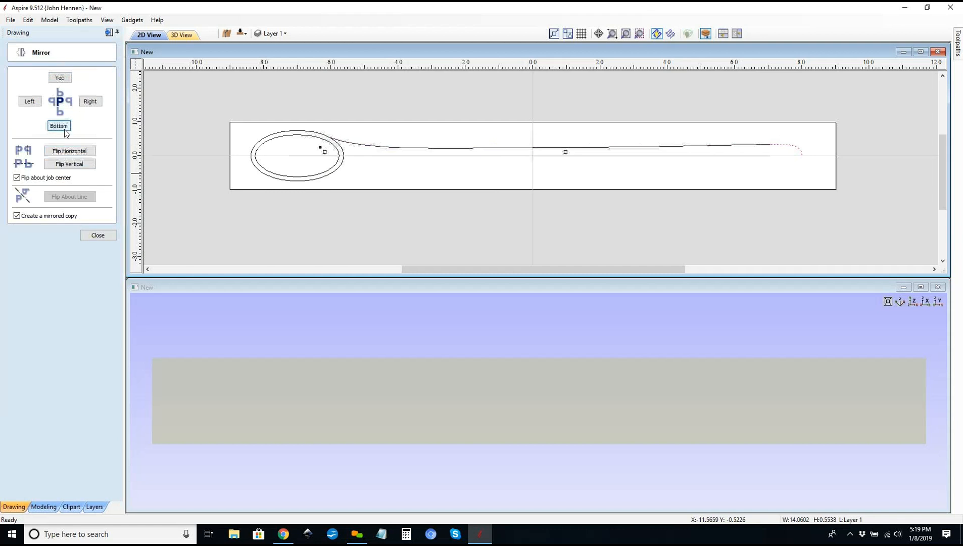
{"action": "left_click", "coordinate": [86, 235]}
{"action": "left_click", "coordinate": [416, 238]}
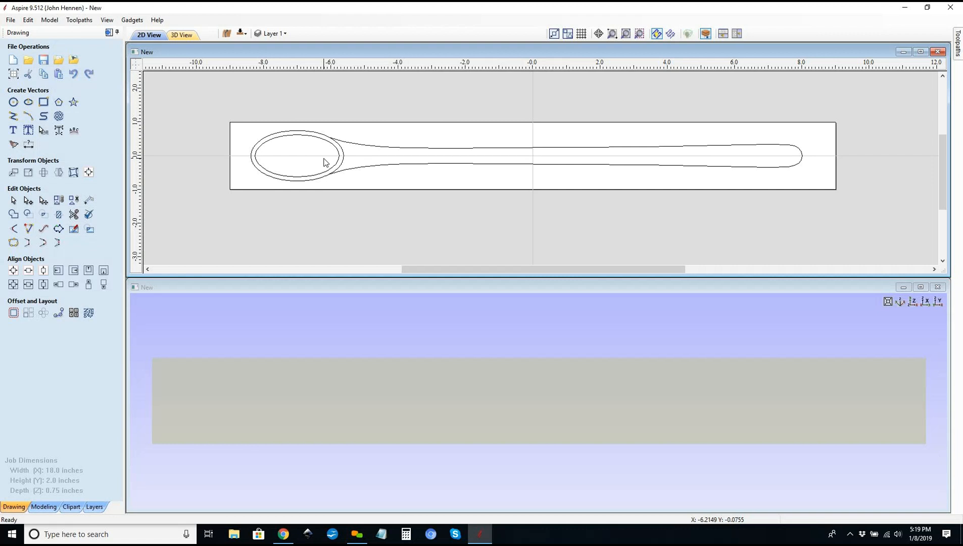
Step: Create a rounded 45° shape from the inner bowl ellipse, scaled to an exact height of 0.5 inches and combined by subtraction
{"action": "left_click", "coordinate": [316, 143]}
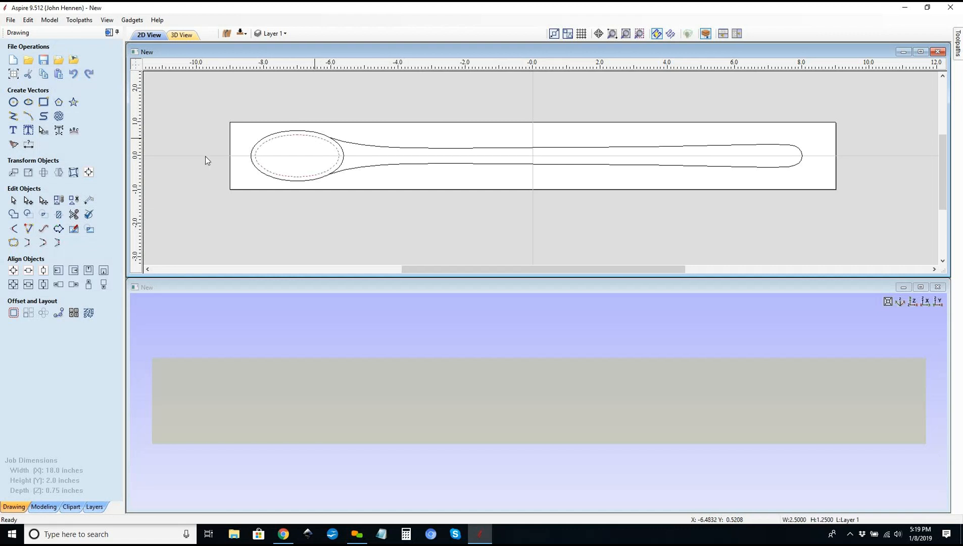
{"action": "left_click", "coordinate": [44, 507]}
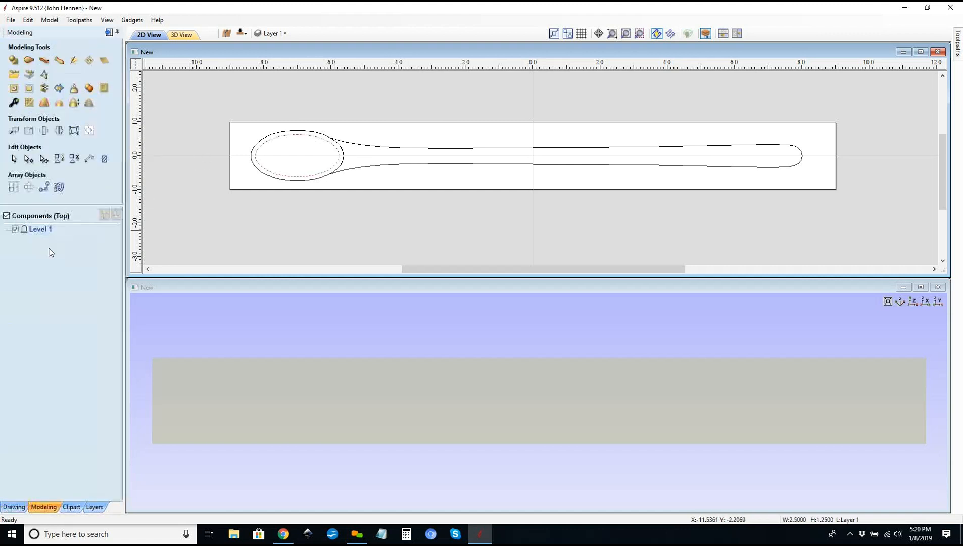
{"action": "left_click", "coordinate": [14, 61]}
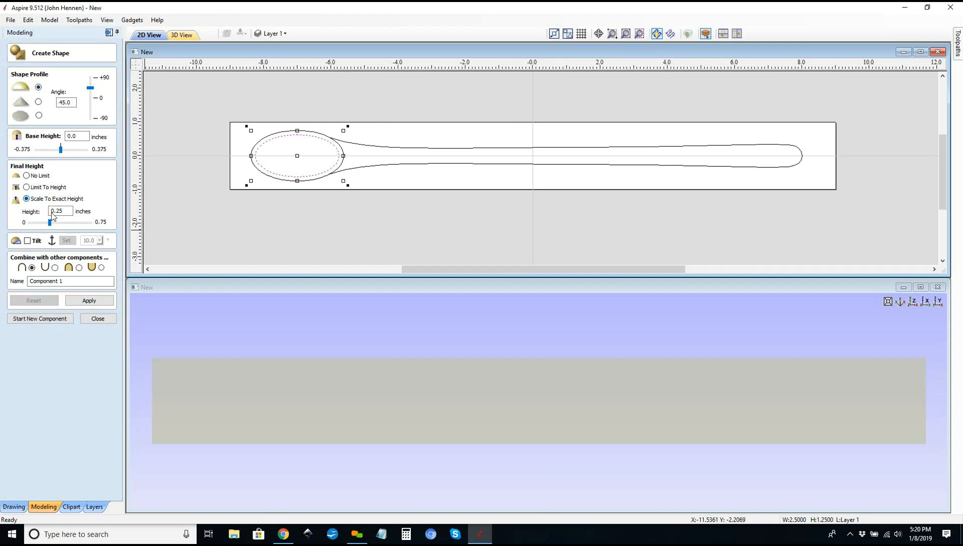
{"action": "left_click_drag", "start_coordinate": [70, 213], "coordinate": [12, 213]}
{"action": "type", "text": "0.5"}
{"action": "left_click", "coordinate": [89, 300]}
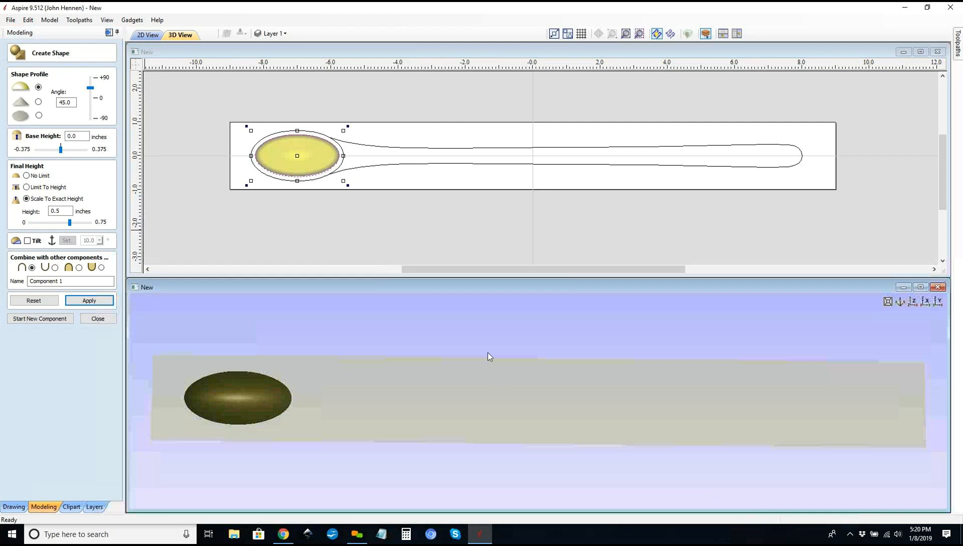
{"action": "left_click", "coordinate": [55, 267]}
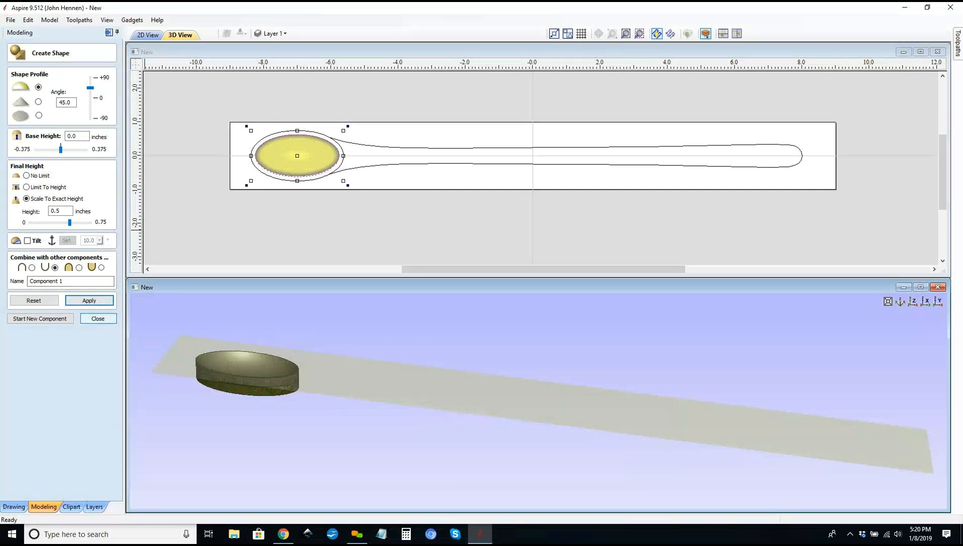
{"action": "left_click", "coordinate": [98, 318]}
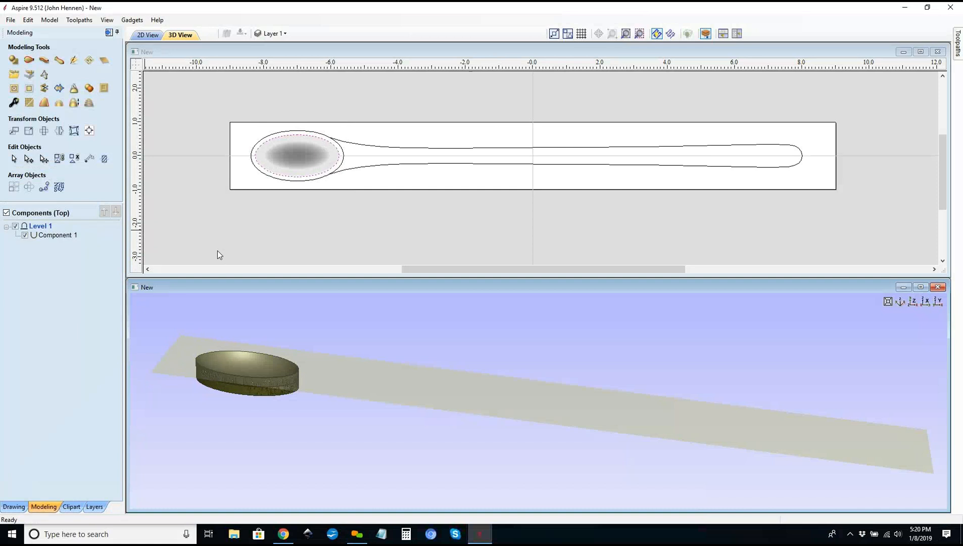
Step: Create an offset component from the bowl model at -0.125 inches with Z values clipped to the zero plane
{"action": "left_click", "coordinate": [290, 155]}
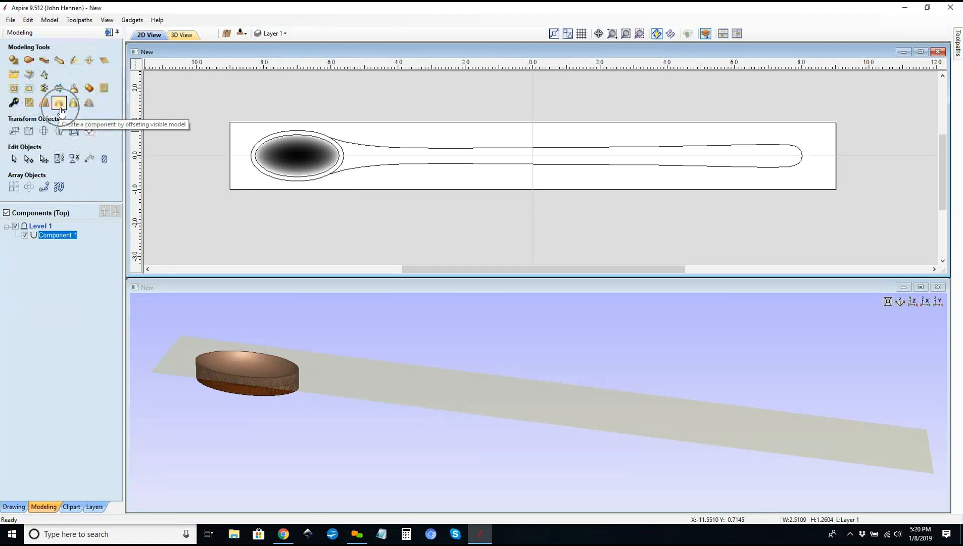
{"action": "left_click", "coordinate": [61, 104]}
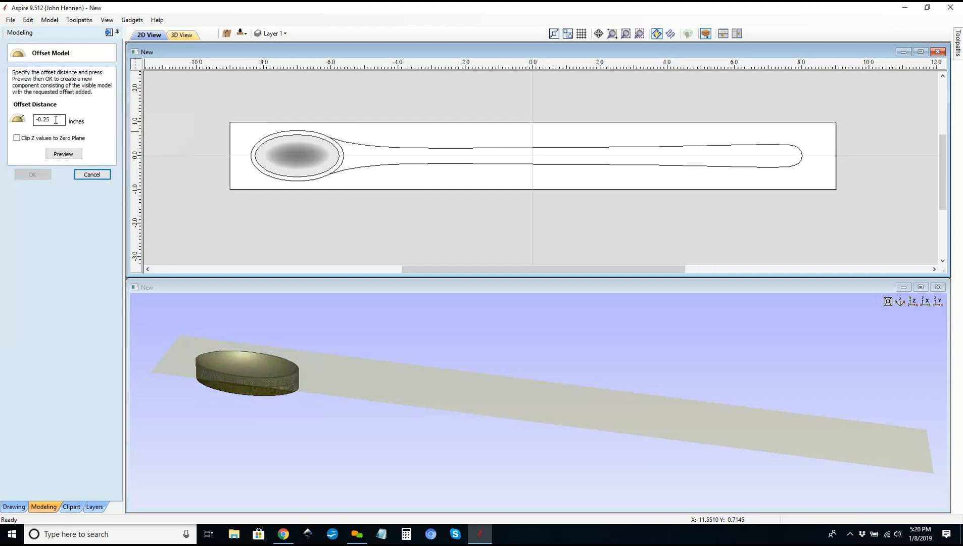
{"action": "left_click_drag", "start_coordinate": [55, 121], "coordinate": [2, 120]}
{"action": "type", "text": "-"}
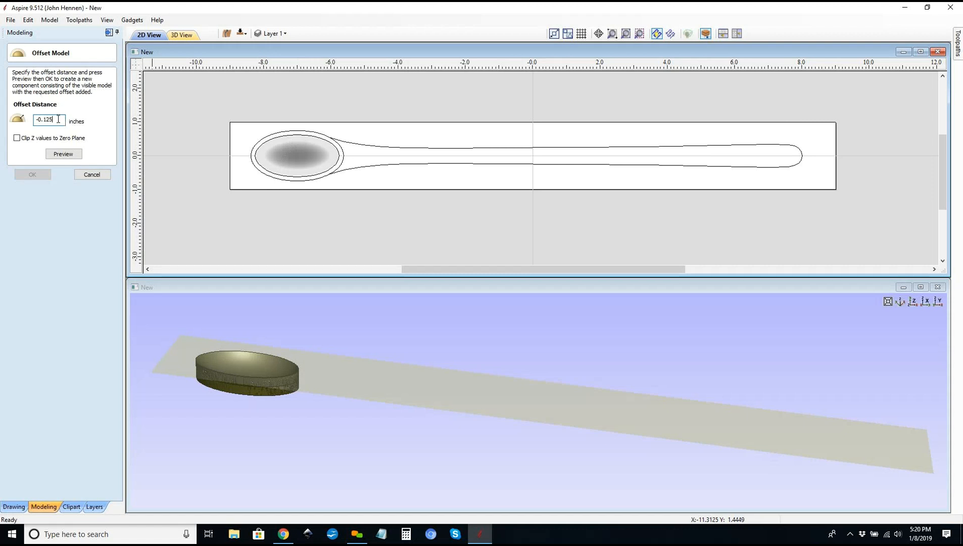
{"action": "left_click", "coordinate": [64, 154]}
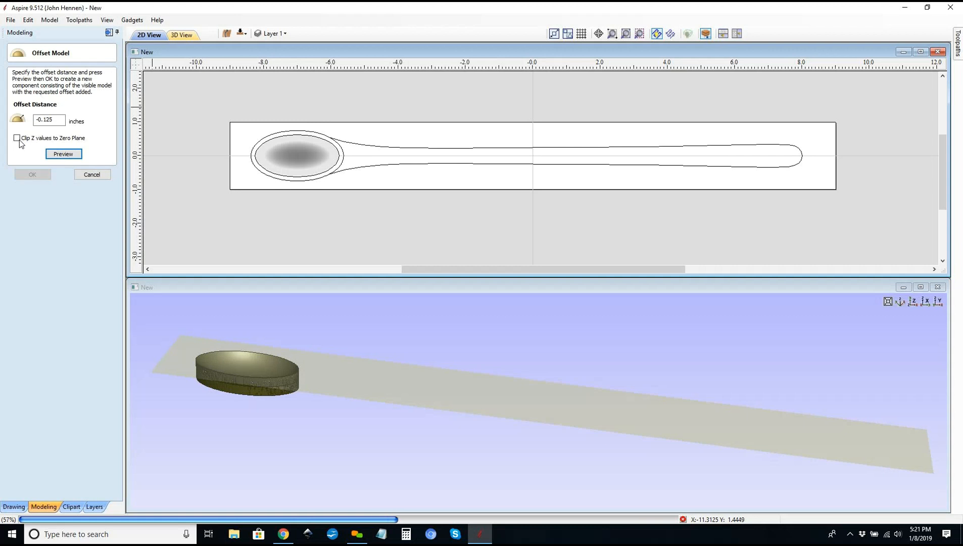
{"action": "left_click", "coordinate": [17, 139]}
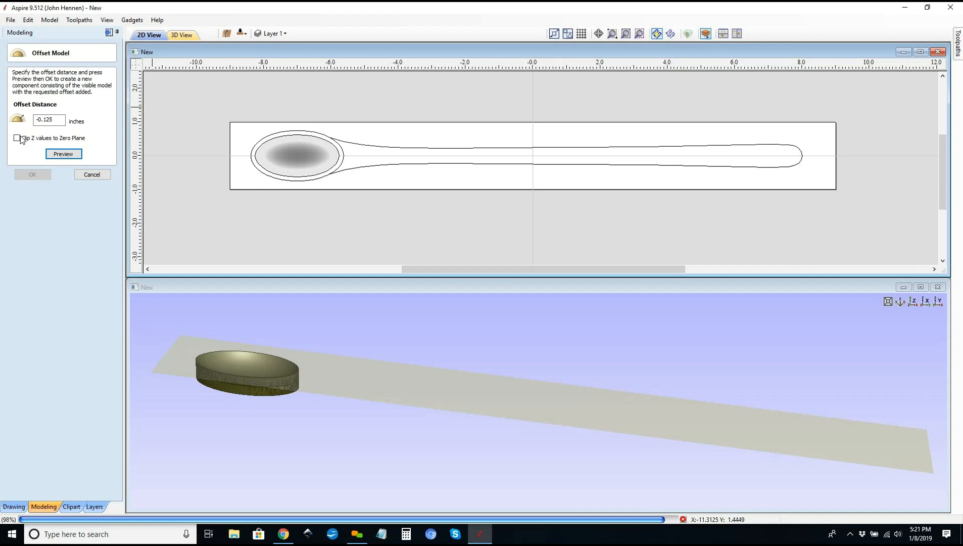
{"action": "left_click", "coordinate": [20, 139]}
{"action": "left_click", "coordinate": [60, 156]}
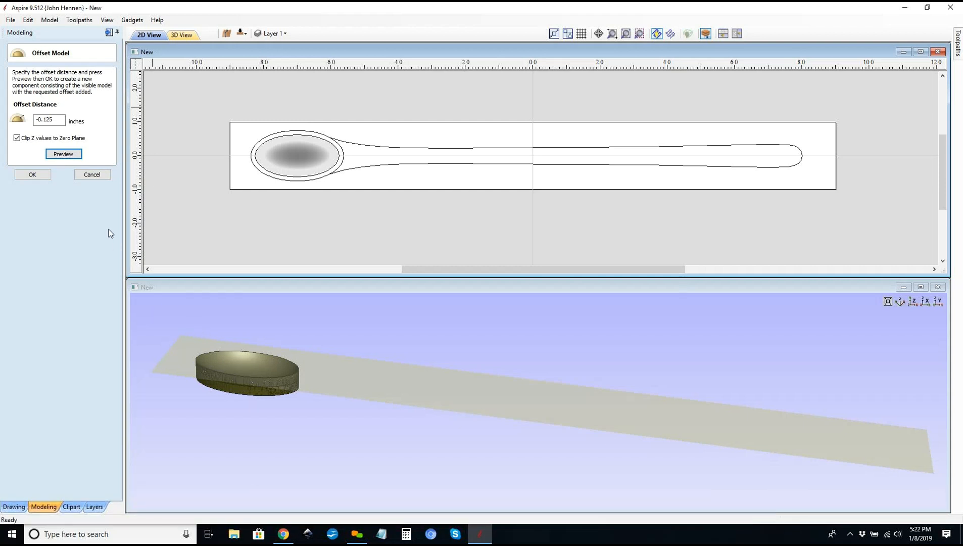
{"action": "left_click", "coordinate": [41, 175]}
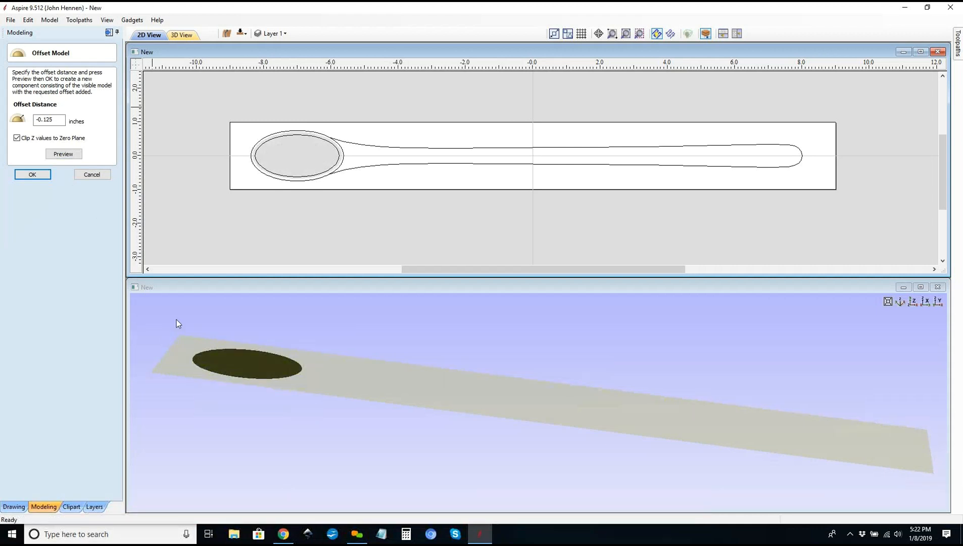
Step: Move the -0.125 offset component to the other side of the job
{"action": "left_click_drag", "start_coordinate": [385, 391], "coordinate": [150, 293]}
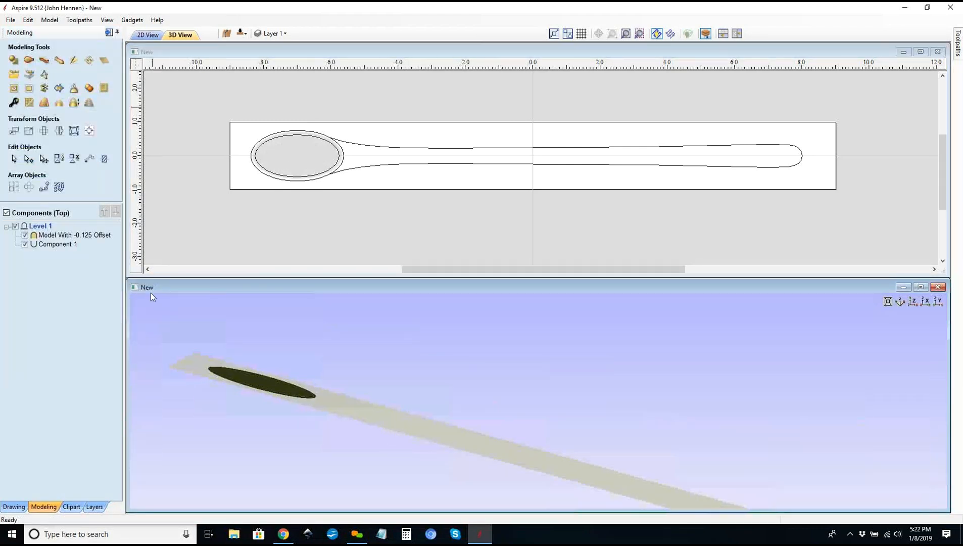
{"action": "left_click", "coordinate": [79, 236]}
{"action": "right_click", "coordinate": [80, 235]}
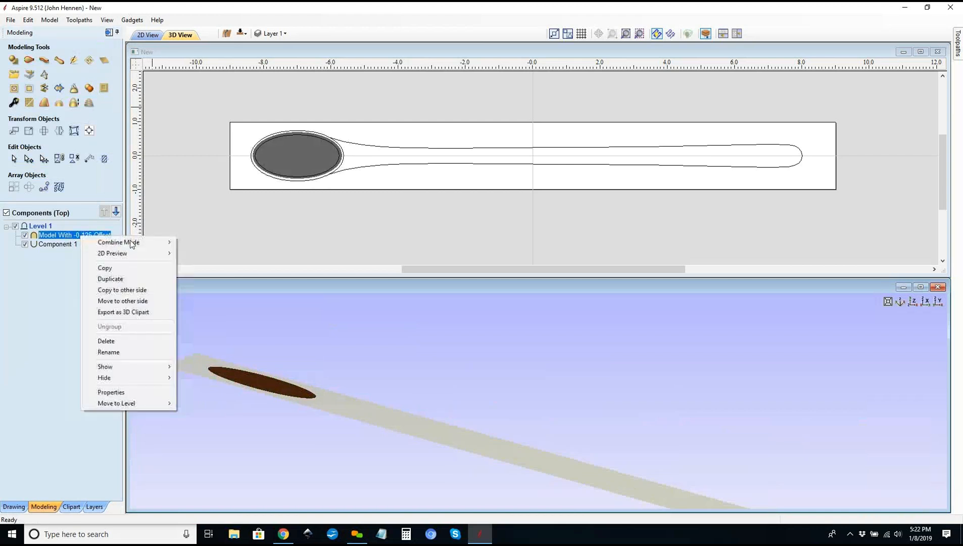
{"action": "right_click", "coordinate": [291, 155]}
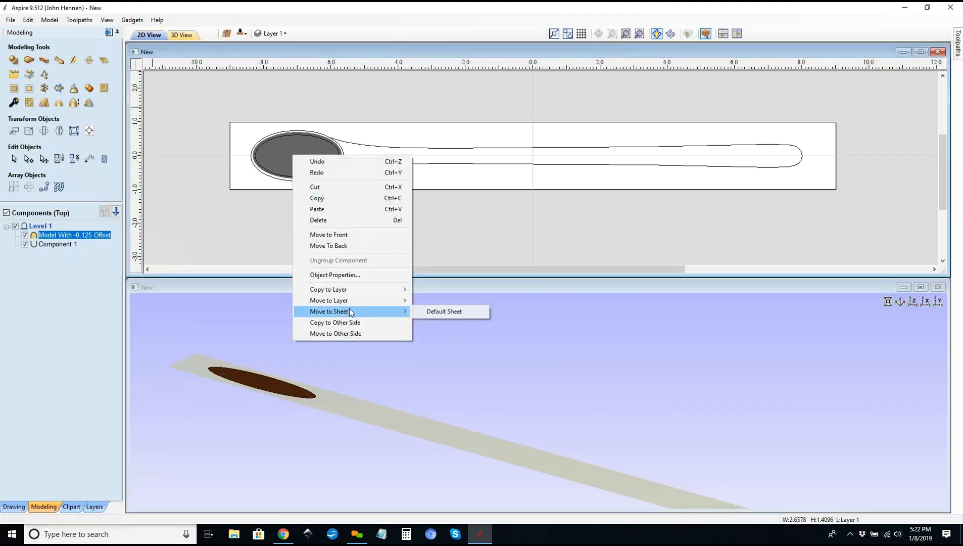
{"action": "left_click", "coordinate": [353, 335]}
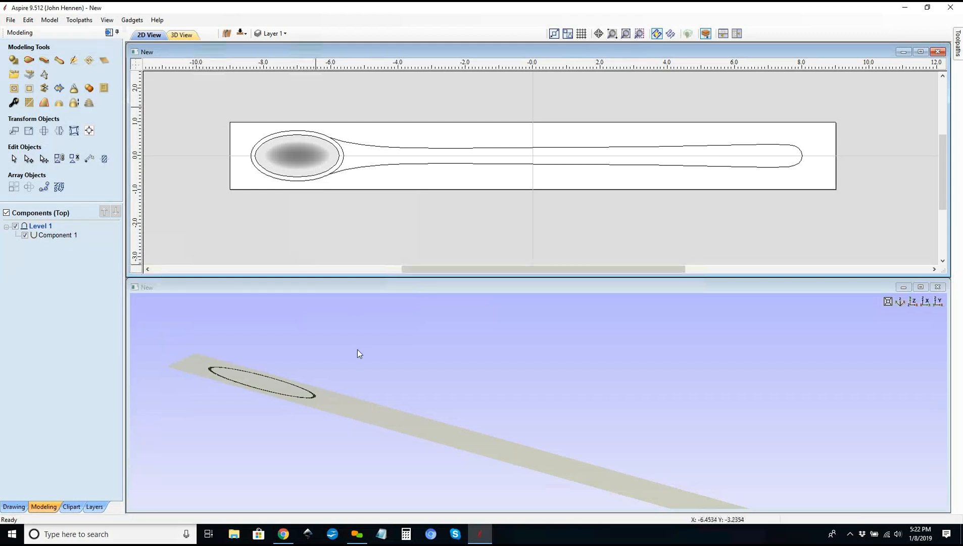
{"action": "left_click_drag", "start_coordinate": [331, 403], "coordinate": [360, 383]}
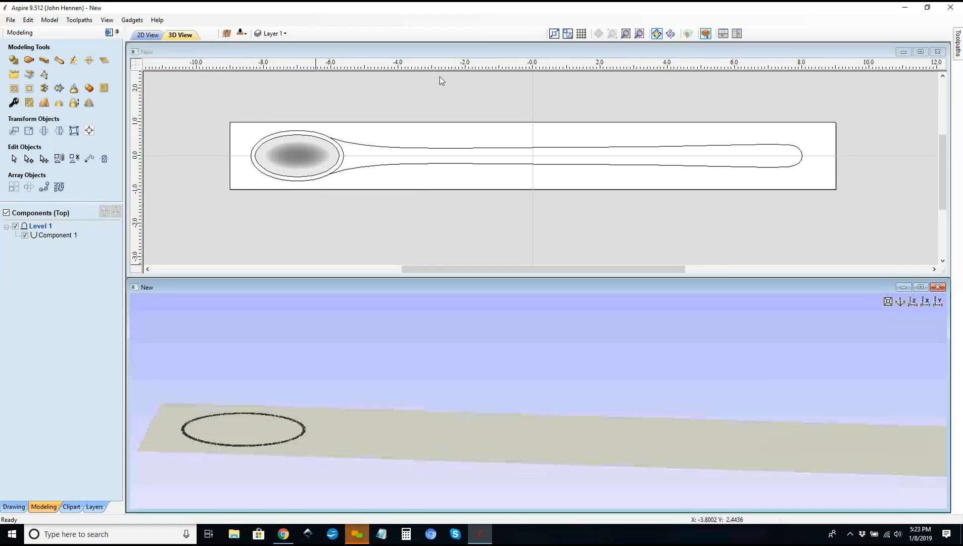
Step: Switch to the job's bottom side and try Add as the offset component's combine mode
{"action": "left_click", "coordinate": [242, 34]}
{"action": "left_click", "coordinate": [242, 34]}
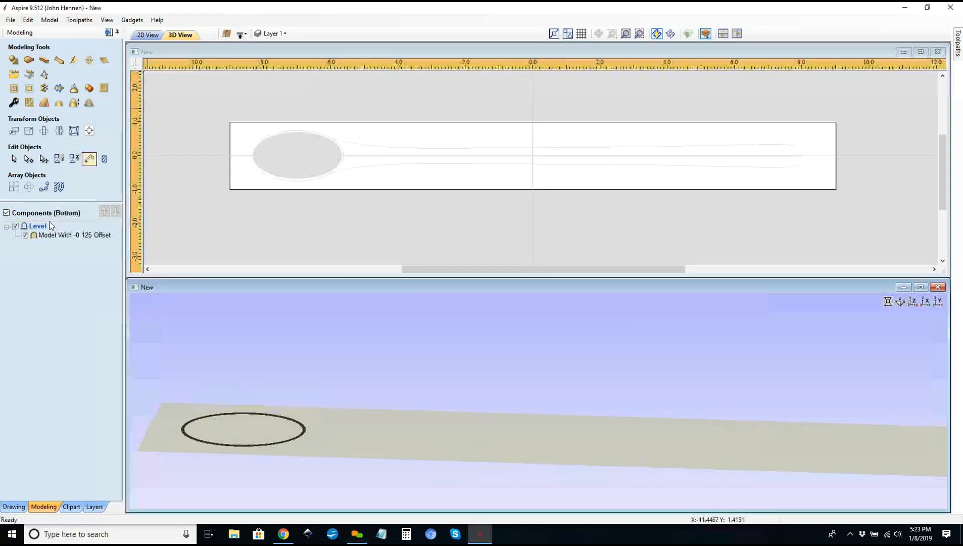
{"action": "right_click", "coordinate": [62, 236]}
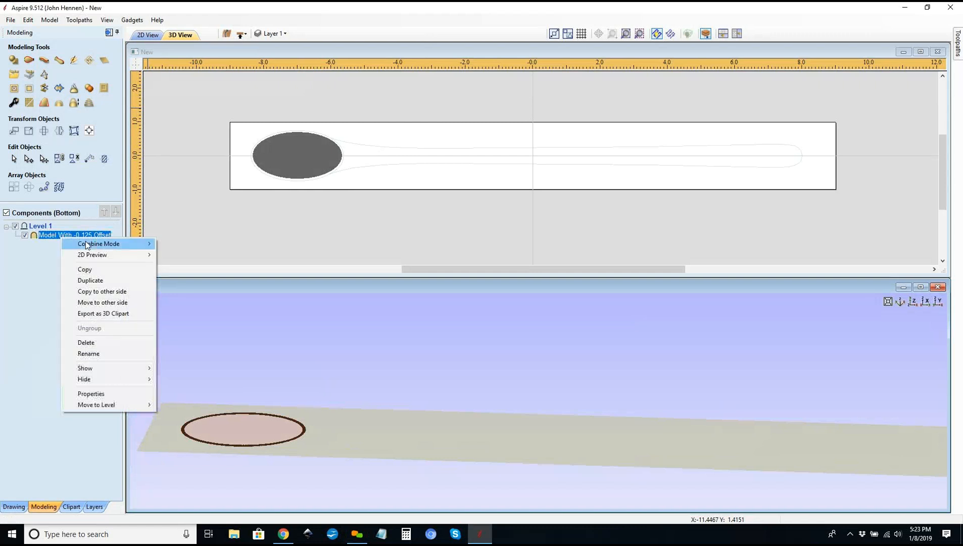
{"action": "mouse_move", "coordinate": [87, 242]}
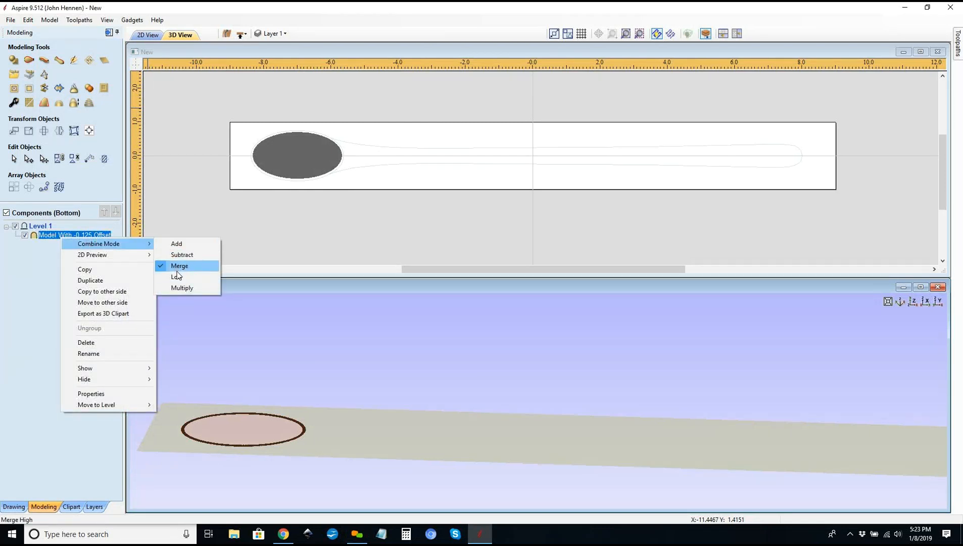
{"action": "left_click", "coordinate": [177, 245]}
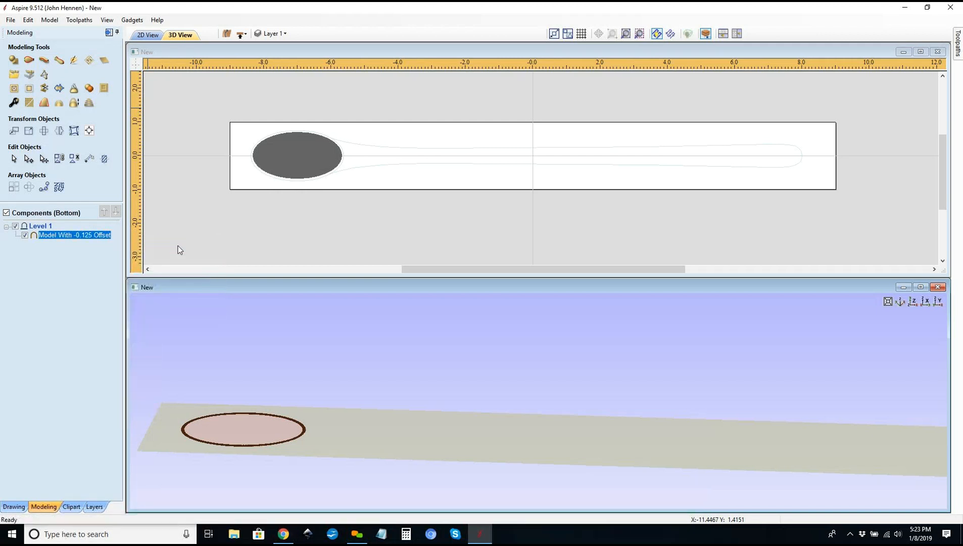
Step: Set the bottom-side offset component's combine mode to Low and inspect the model from a low angle
{"action": "right_click", "coordinate": [101, 235]}
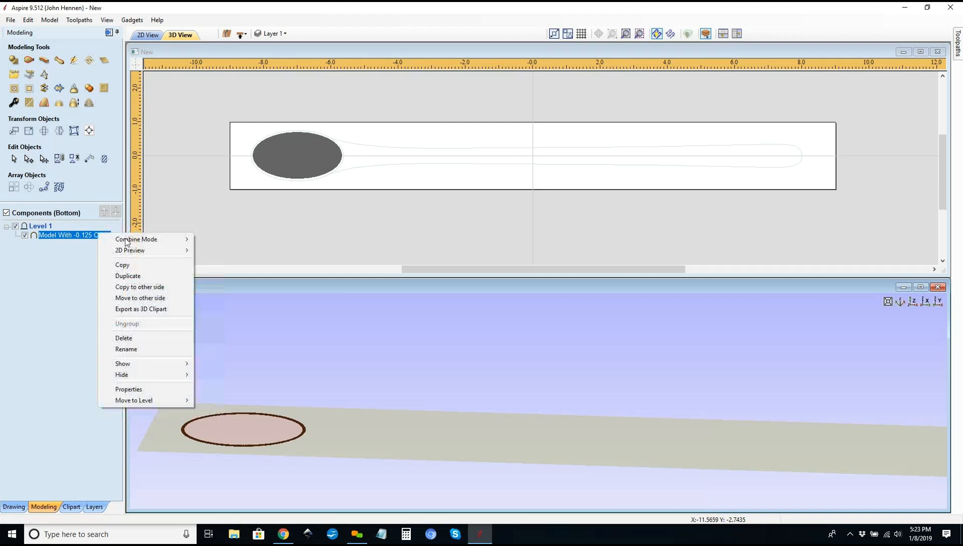
{"action": "mouse_move", "coordinate": [126, 241]}
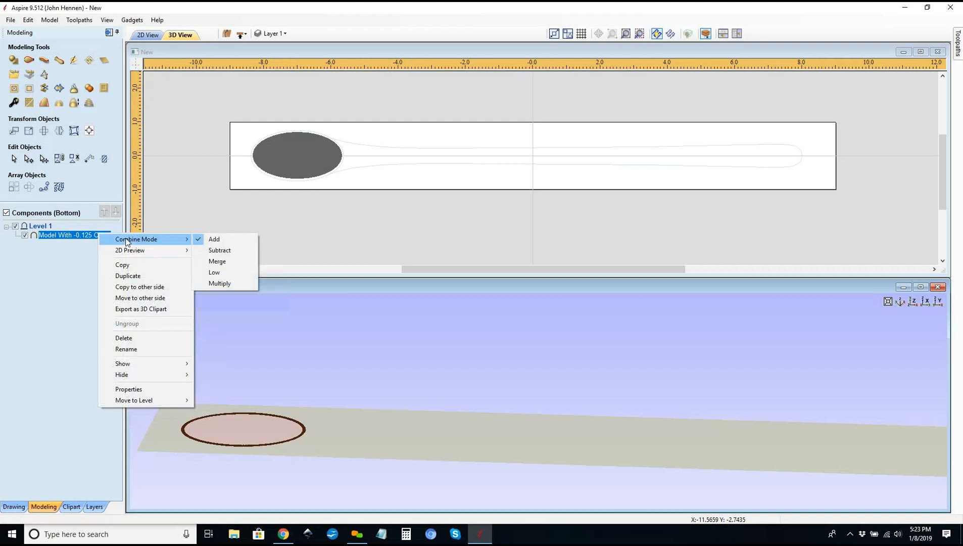
{"action": "left_click", "coordinate": [215, 273]}
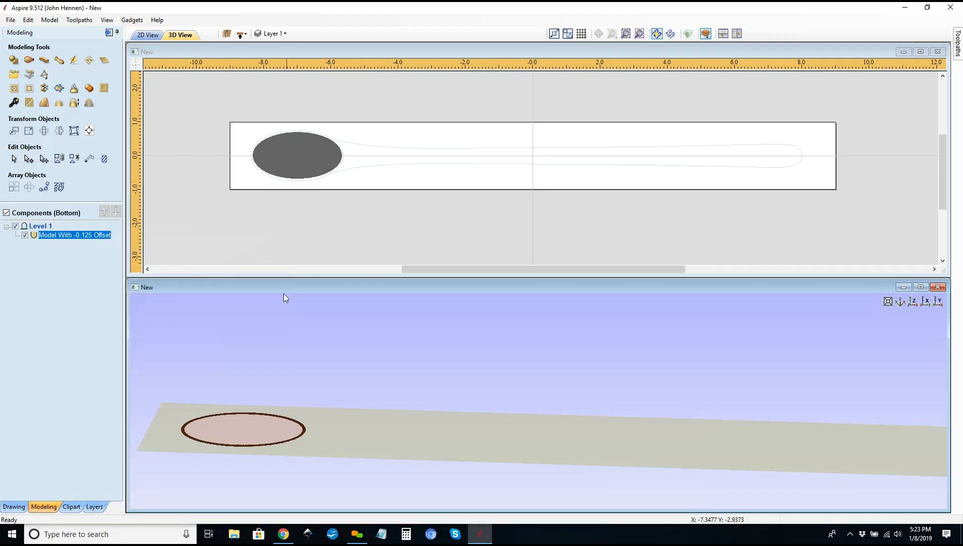
{"action": "left_click", "coordinate": [89, 290]}
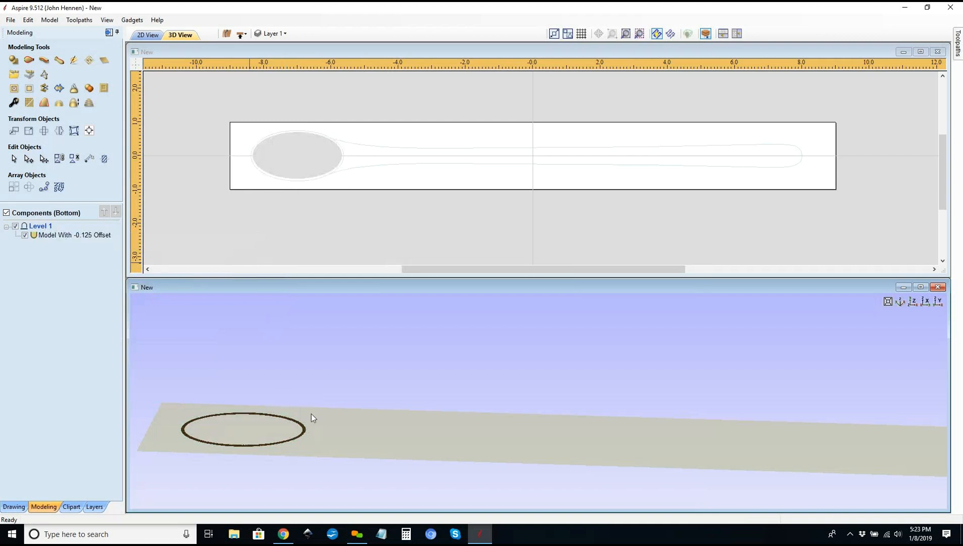
{"action": "left_click_drag", "start_coordinate": [340, 347], "coordinate": [332, 286]}
Step: Return to the job's top side and hide Level 1 with its bowl component
{"action": "left_click", "coordinate": [290, 152]}
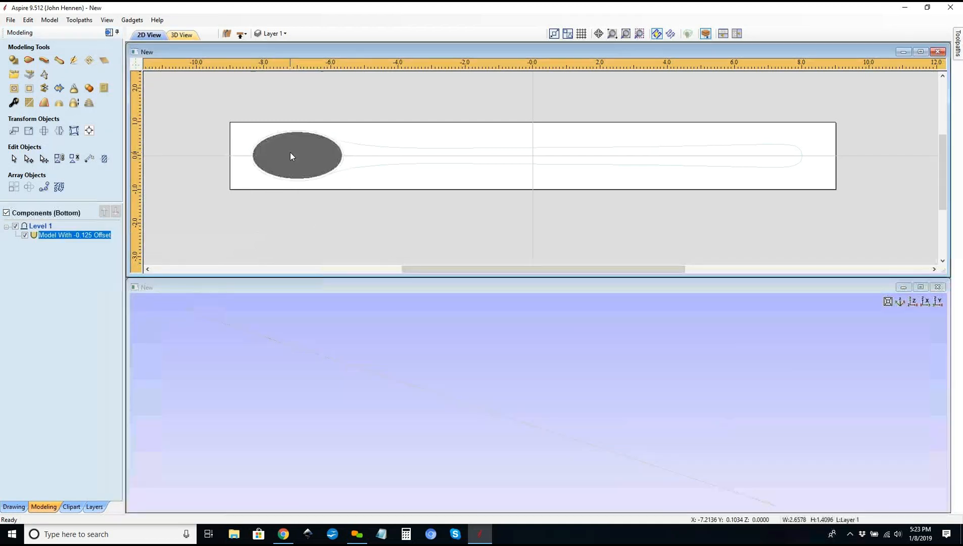
{"action": "left_click", "coordinate": [241, 33]}
{"action": "left_click", "coordinate": [16, 226]}
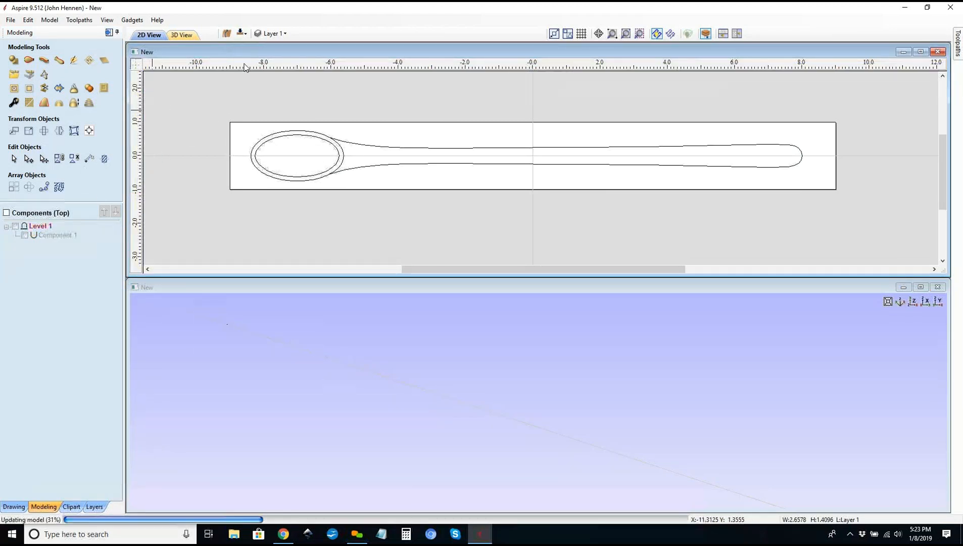
Step: Switch to the job's bottom side and set the -0.125 offset component's combine mode to Subtract
{"action": "left_click", "coordinate": [242, 34]}
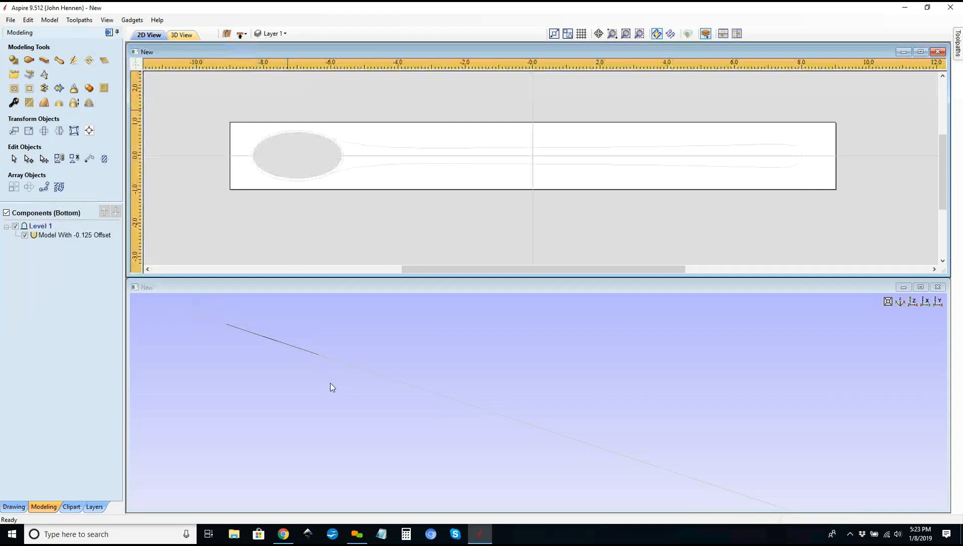
{"action": "left_click_drag", "start_coordinate": [330, 383], "coordinate": [326, 419]}
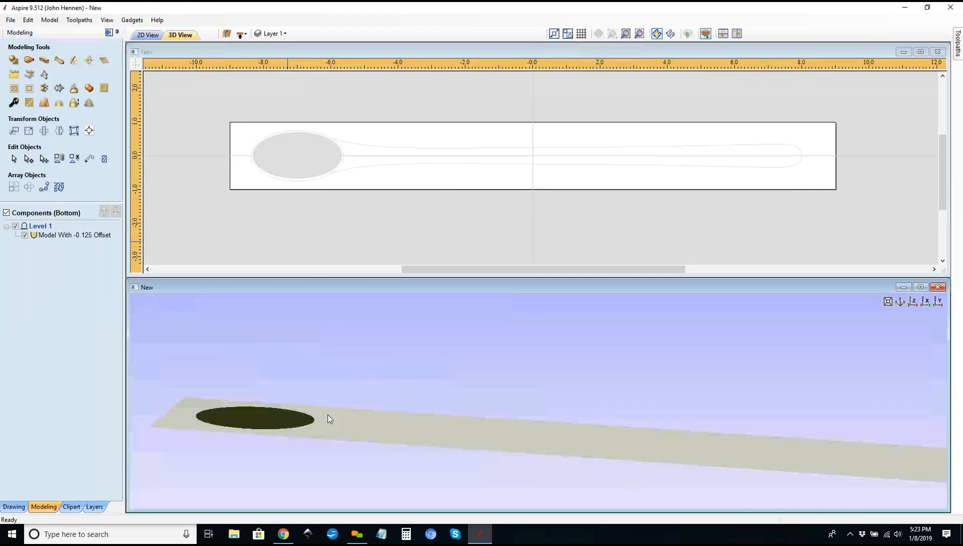
{"action": "left_click", "coordinate": [286, 151]}
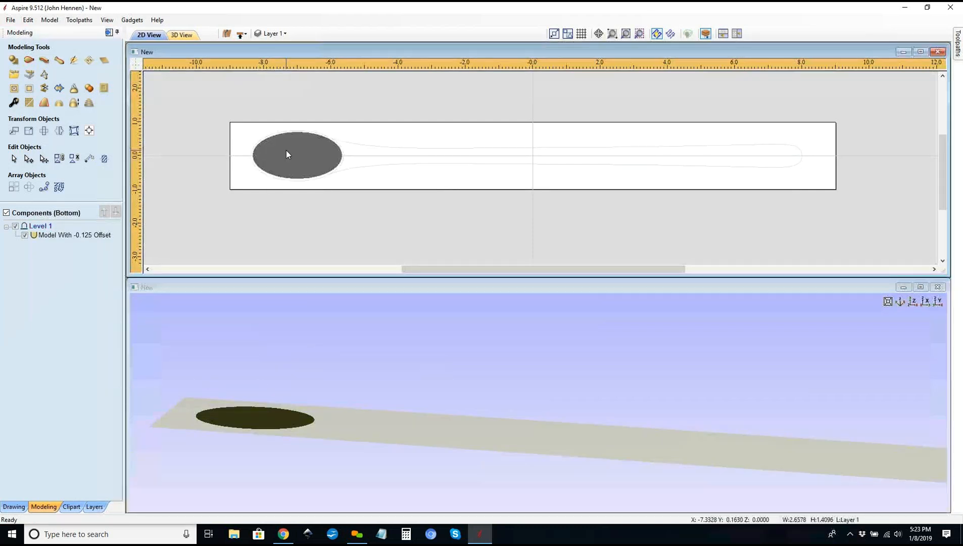
{"action": "left_click", "coordinate": [66, 235]}
{"action": "right_click", "coordinate": [64, 236]}
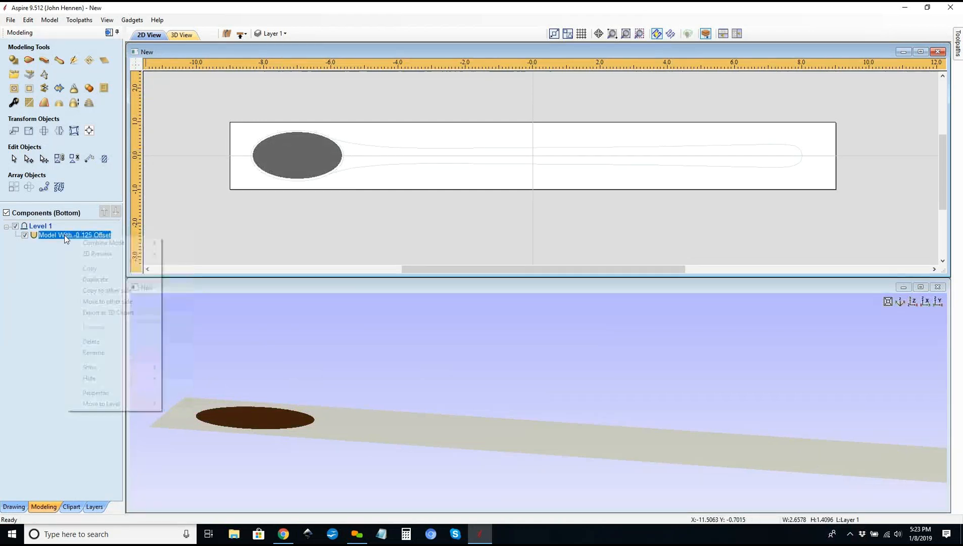
{"action": "mouse_move", "coordinate": [101, 244]}
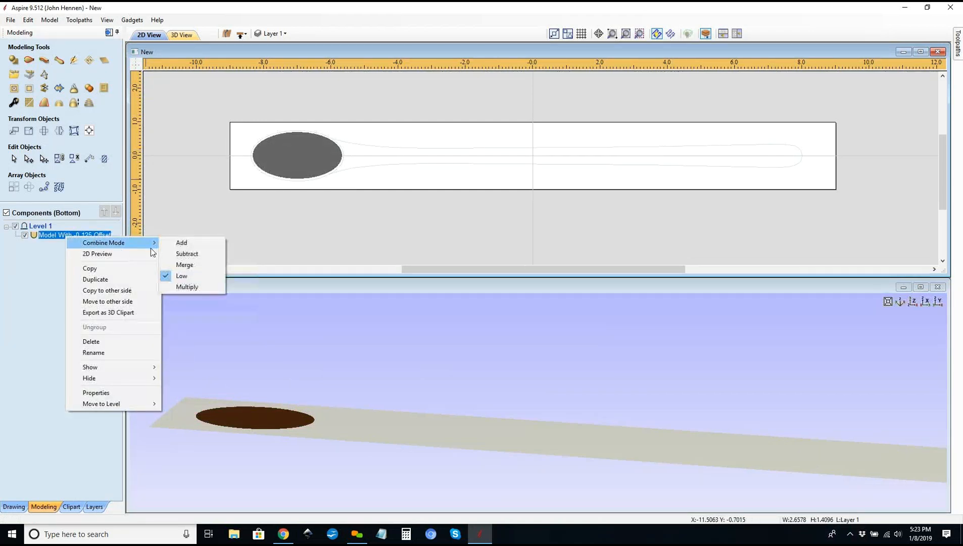
{"action": "left_click", "coordinate": [187, 255]}
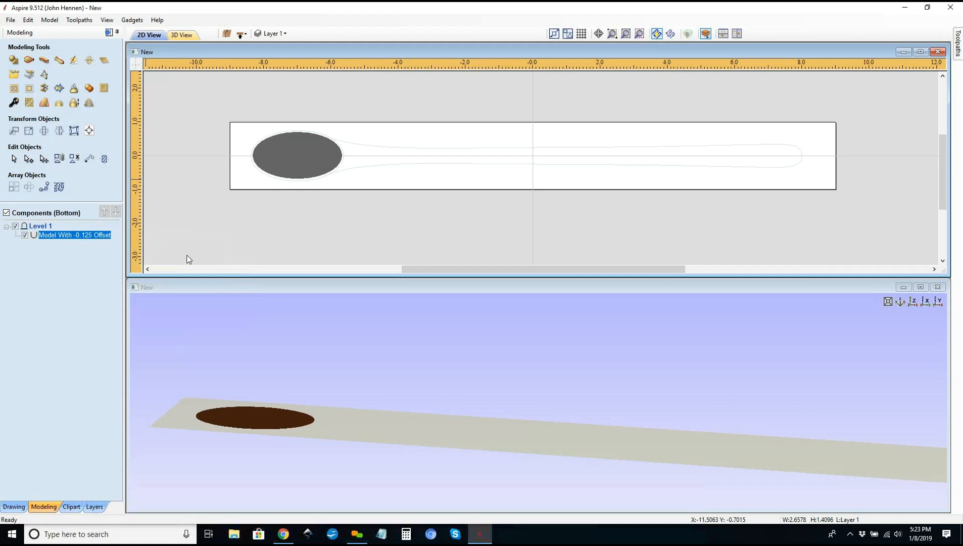
Step: Return to the job's top side and show Level 1 with its bowl component again
{"action": "left_click_drag", "start_coordinate": [347, 361], "coordinate": [344, 350]}
{"action": "left_click", "coordinate": [242, 34]}
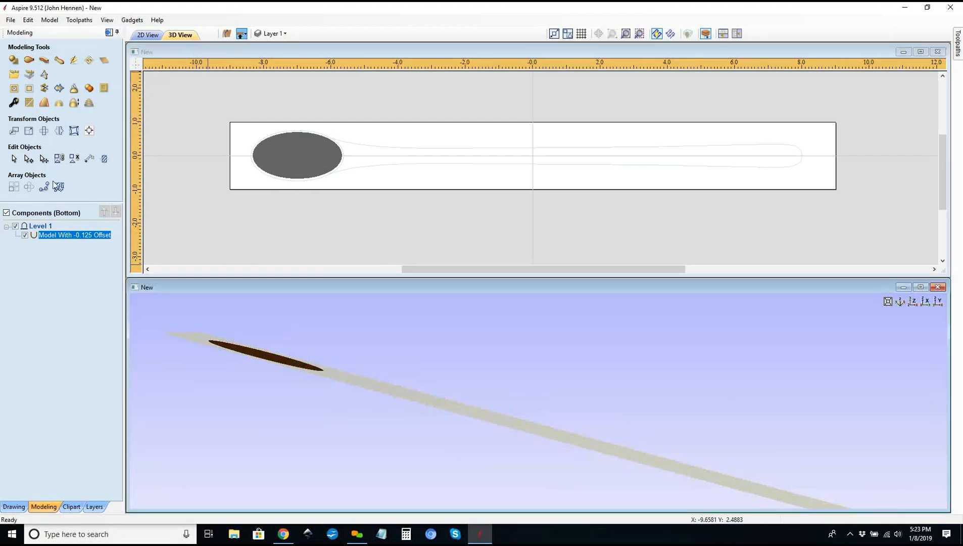
{"action": "left_click", "coordinate": [15, 226]}
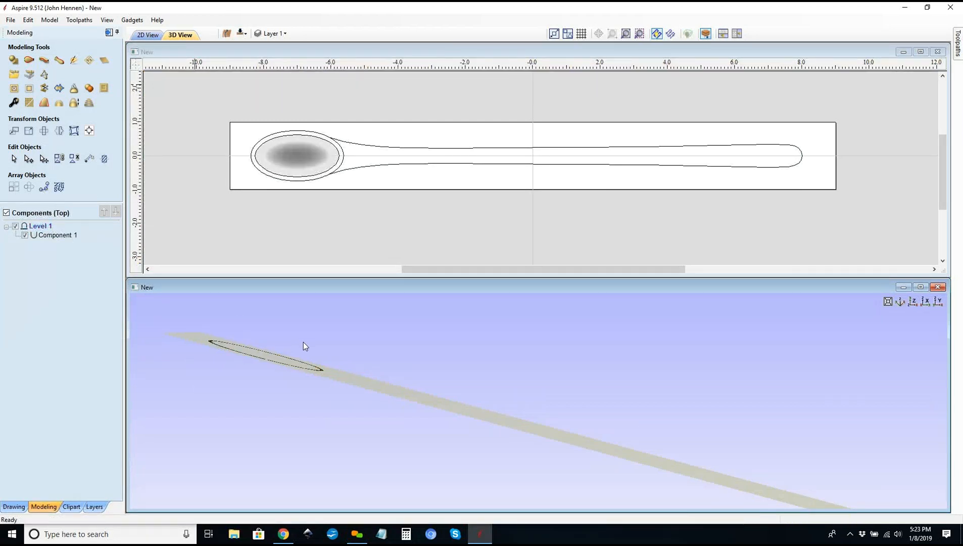
{"action": "left_click_drag", "start_coordinate": [287, 322], "coordinate": [283, 304]}
Step: Delete the -0.125 offset component from the job's bottom side
{"action": "left_click", "coordinate": [242, 34]}
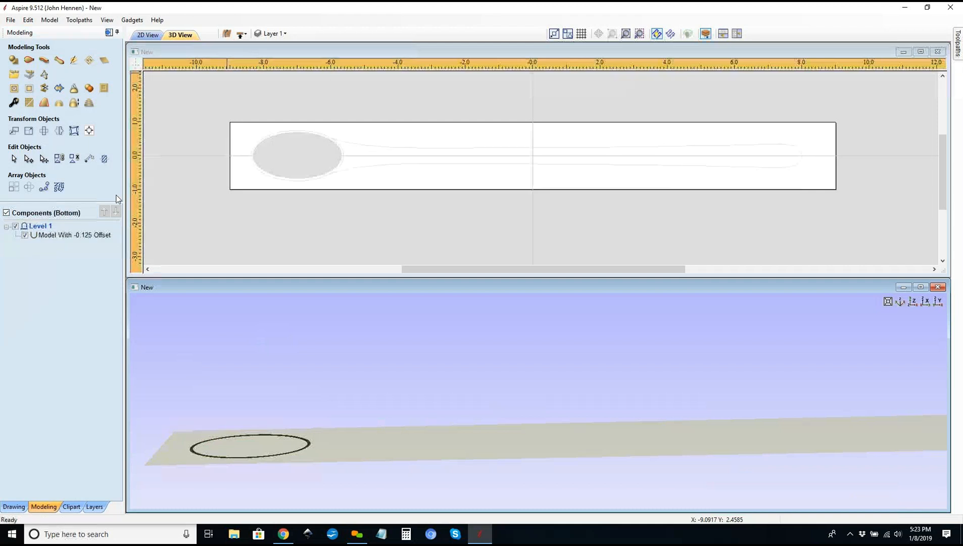
{"action": "left_click", "coordinate": [89, 234]}
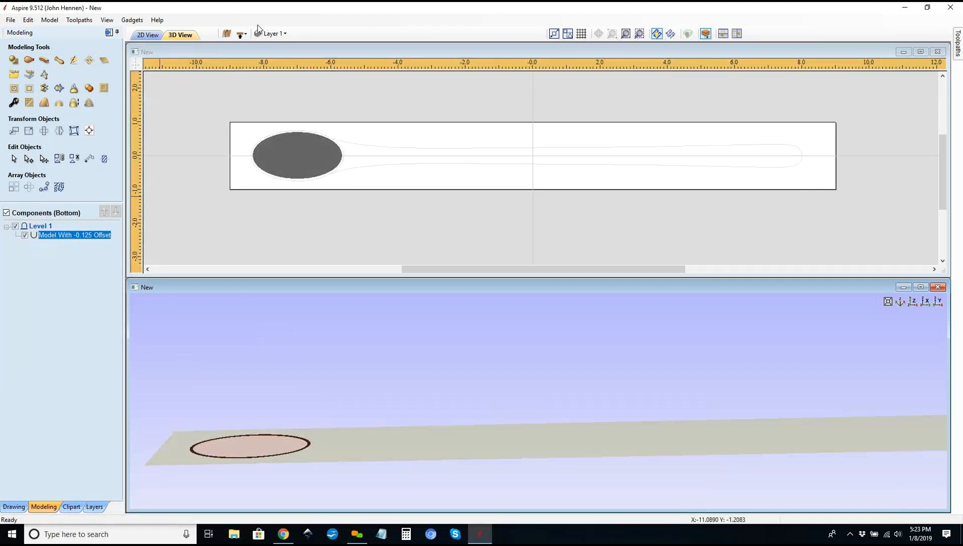
{"action": "key", "text": "Delete"}
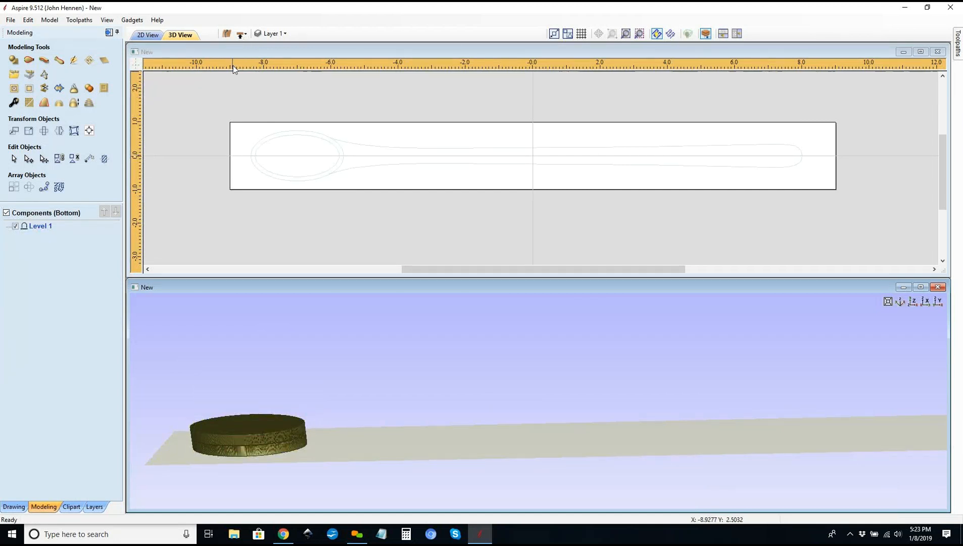
Step: On the top side, create a new component by offsetting the bowl model -0.125 inches, without clipping Z values to the zero plane
{"action": "left_click", "coordinate": [240, 34]}
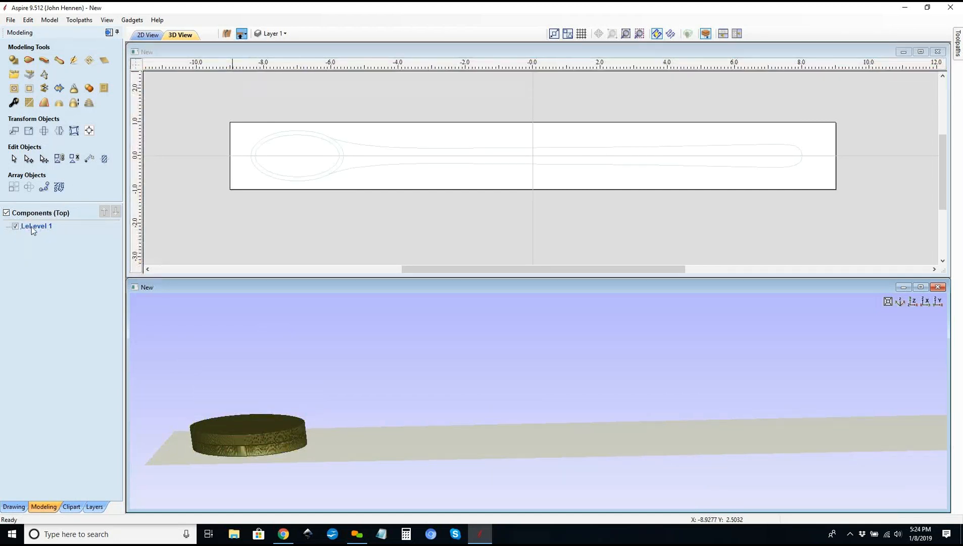
{"action": "double_click", "coordinate": [53, 235]}
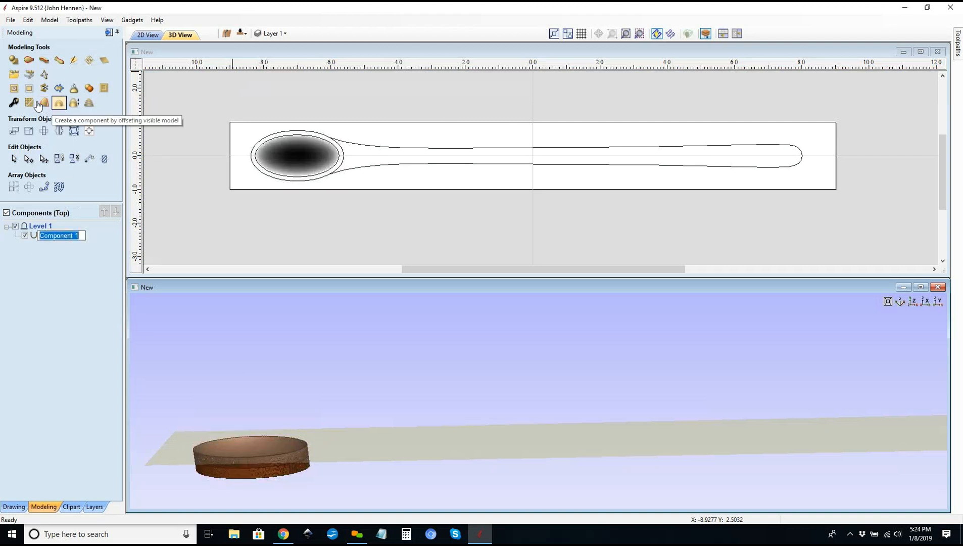
{"action": "left_click", "coordinate": [61, 107]}
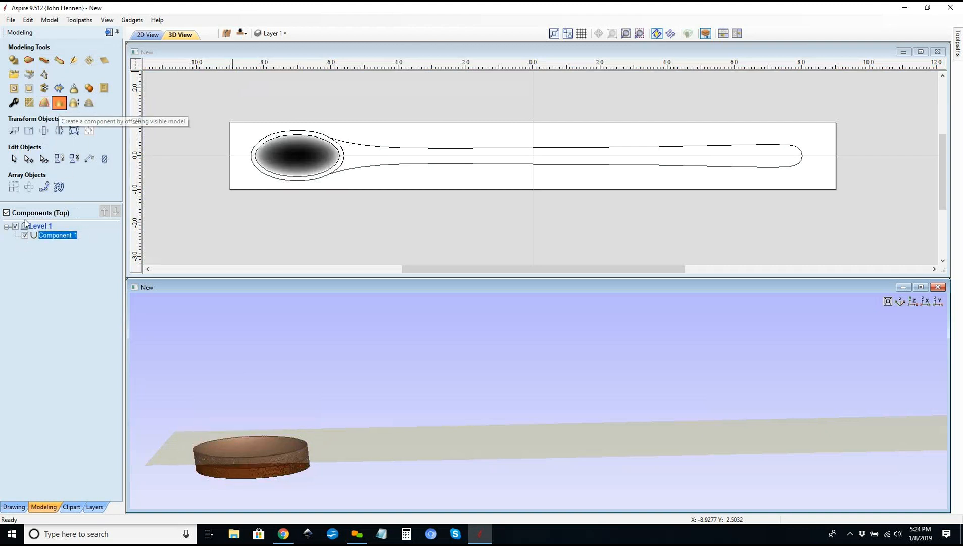
{"action": "left_click", "coordinate": [17, 138]}
{"action": "left_click", "coordinate": [64, 154]}
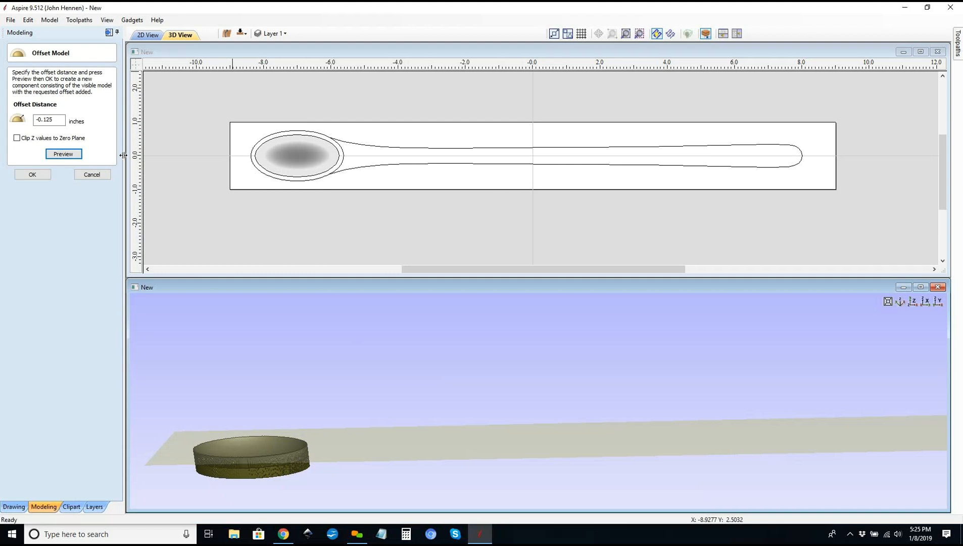
{"action": "left_click", "coordinate": [34, 174]}
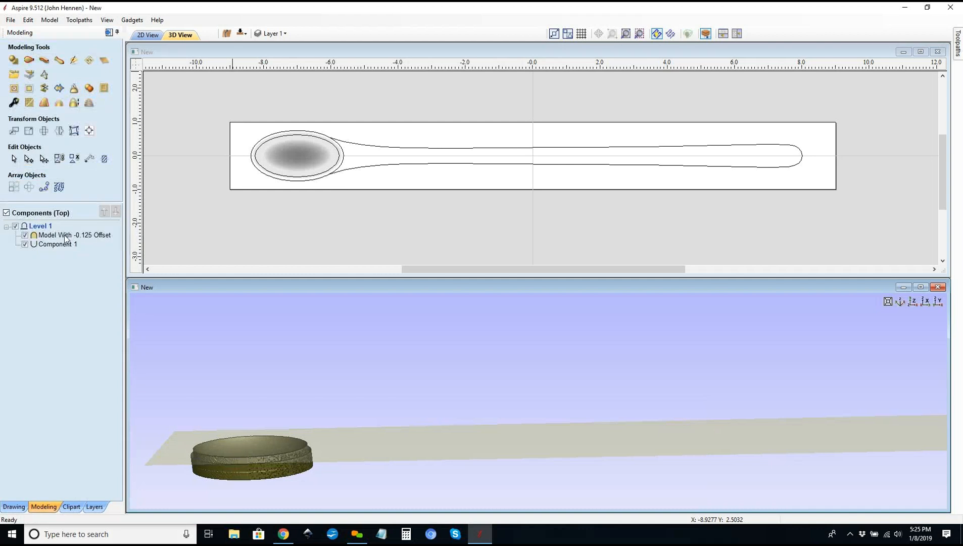
Step: Move the new unclipped offset component to the other side of the job
{"action": "right_click", "coordinate": [66, 238]}
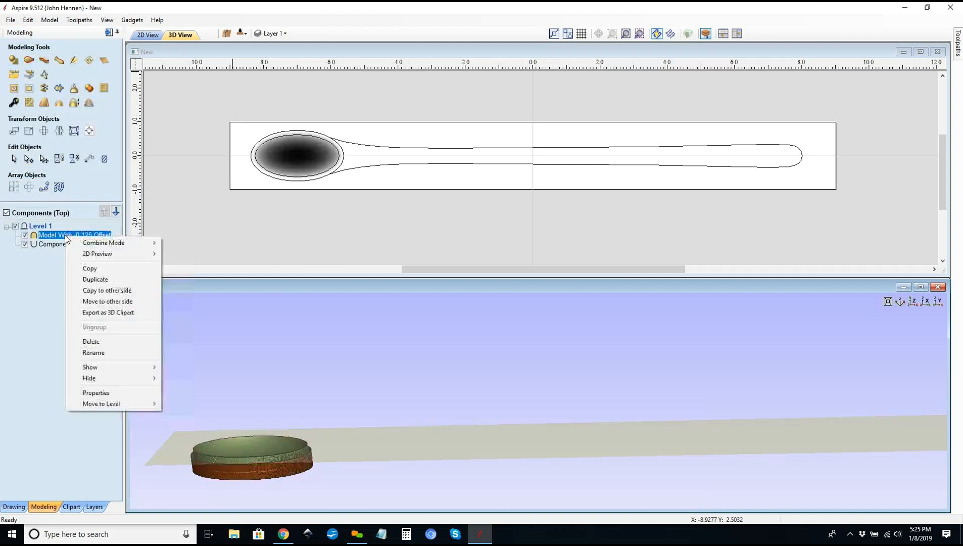
{"action": "right_click", "coordinate": [295, 163]}
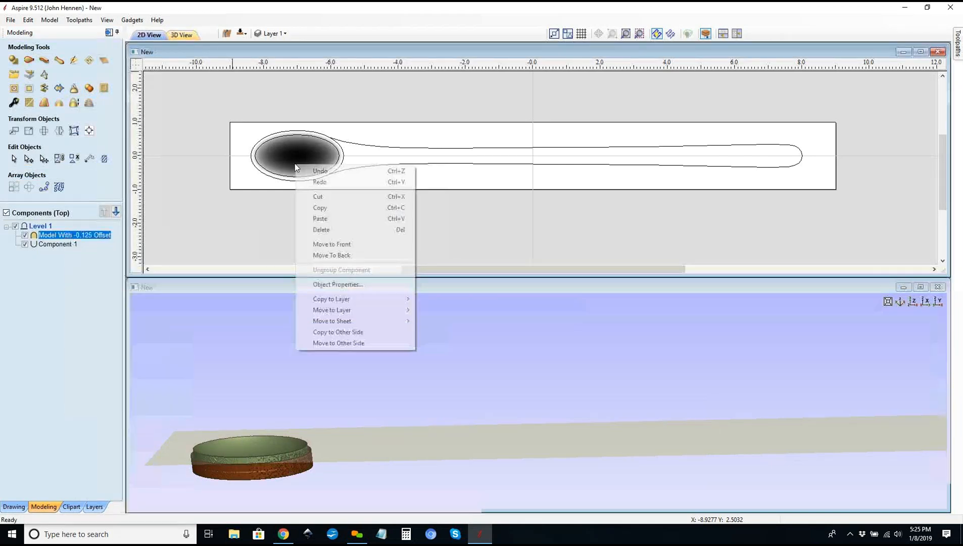
{"action": "left_click", "coordinate": [337, 343]}
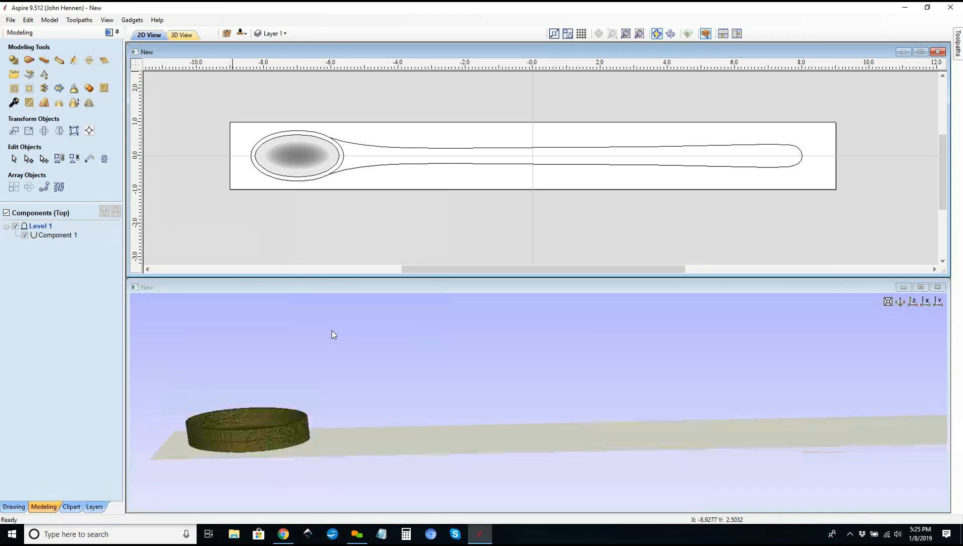
Step: Switch to the bottom side and set the unclipped offset component's combine mode to Subtract
{"action": "left_click_drag", "start_coordinate": [308, 389], "coordinate": [273, 455]}
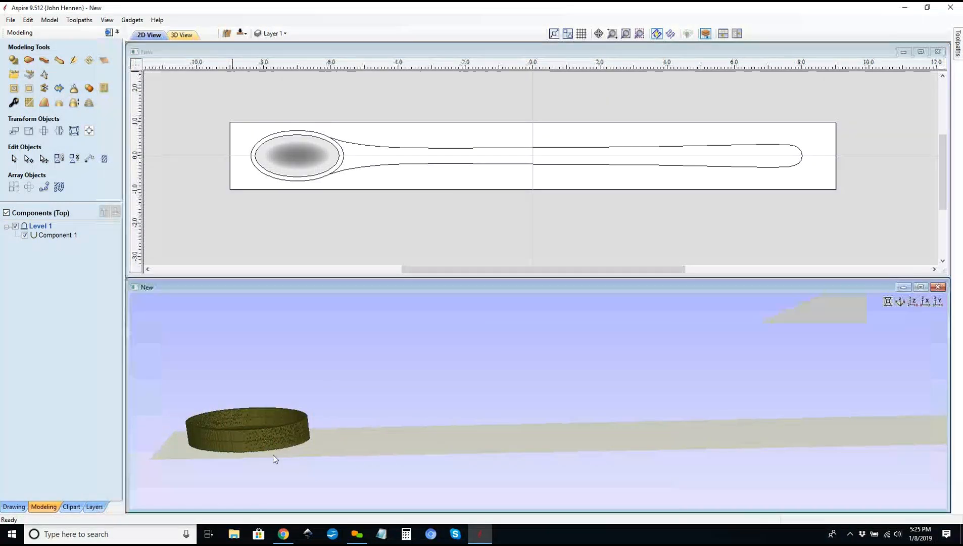
{"action": "left_click", "coordinate": [245, 38]}
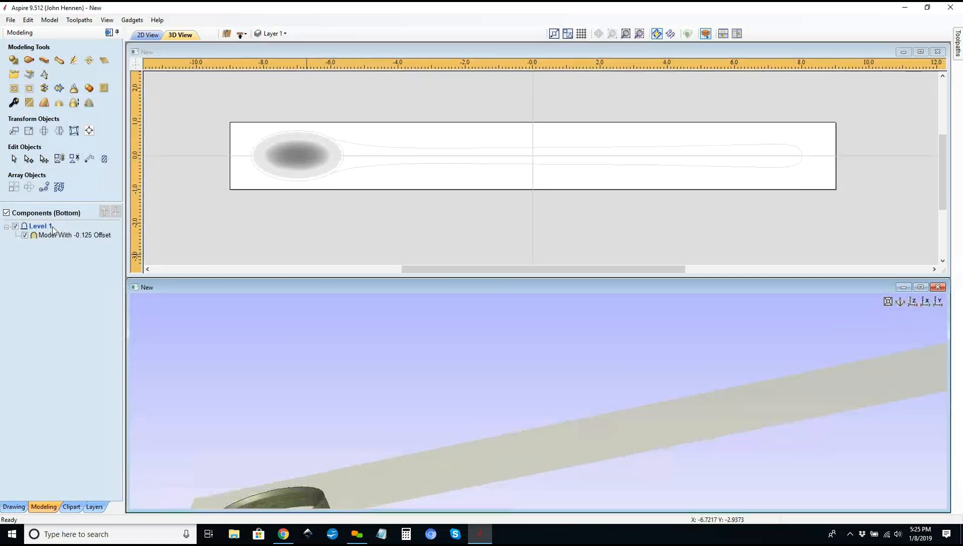
{"action": "right_click", "coordinate": [85, 236]}
{"action": "mouse_move", "coordinate": [101, 244]}
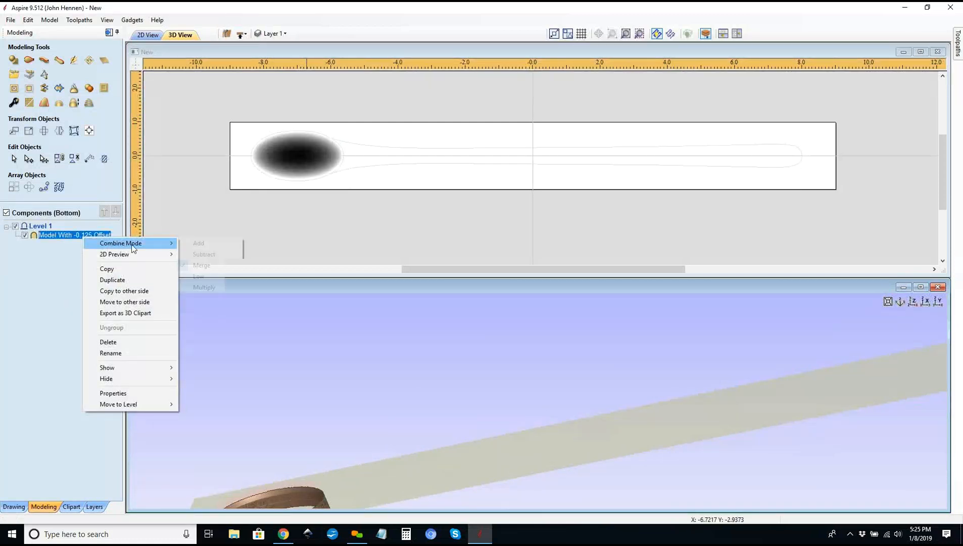
{"action": "left_click", "coordinate": [197, 253]}
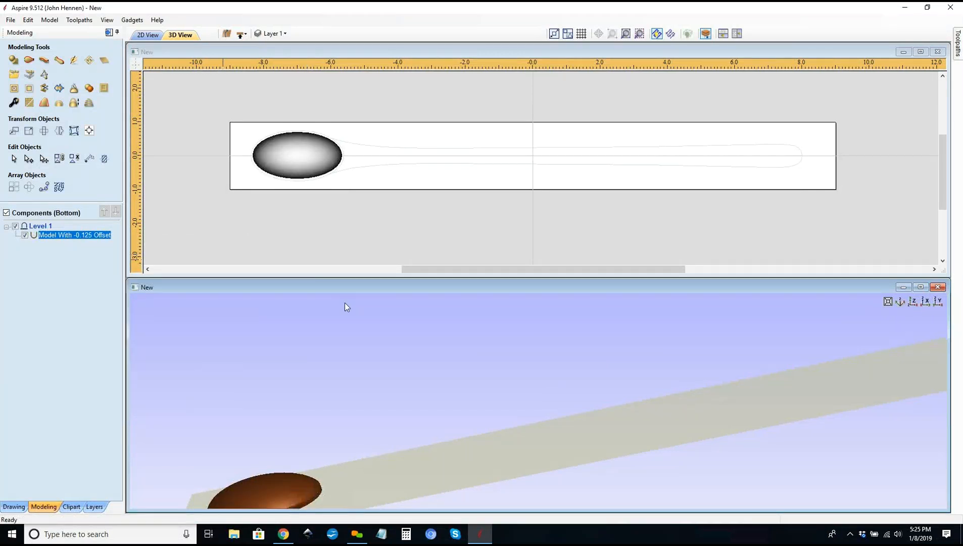
Step: Examine the underside bowl shape in the enlarged 3D view from above and from a low side angle
{"action": "scroll", "coordinate": [365, 382], "scroll_direction": "down", "scroll_amount": 1}
{"action": "left_click_drag", "start_coordinate": [409, 473], "coordinate": [403, 395]}
{"action": "left_click_drag", "start_coordinate": [557, 435], "coordinate": [567, 372]}
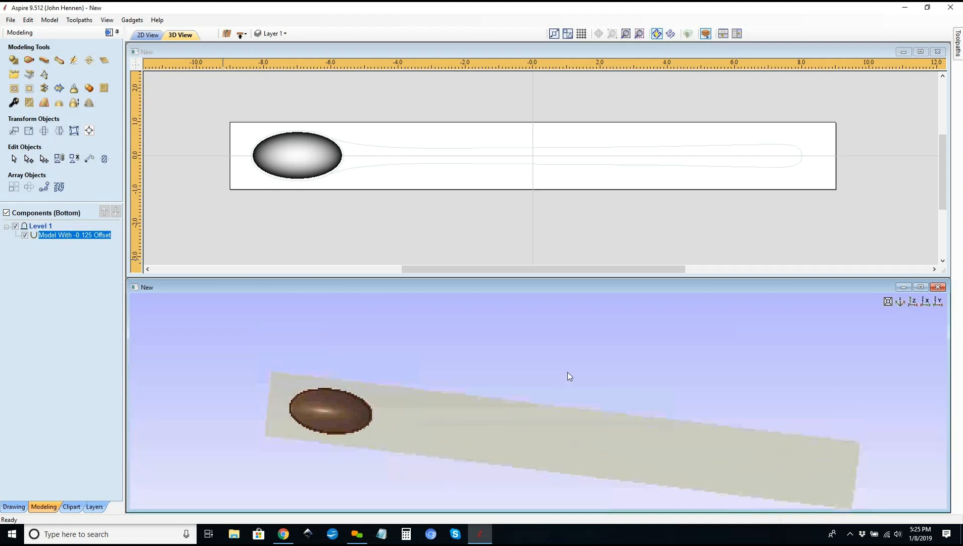
{"action": "left_click", "coordinate": [921, 287]}
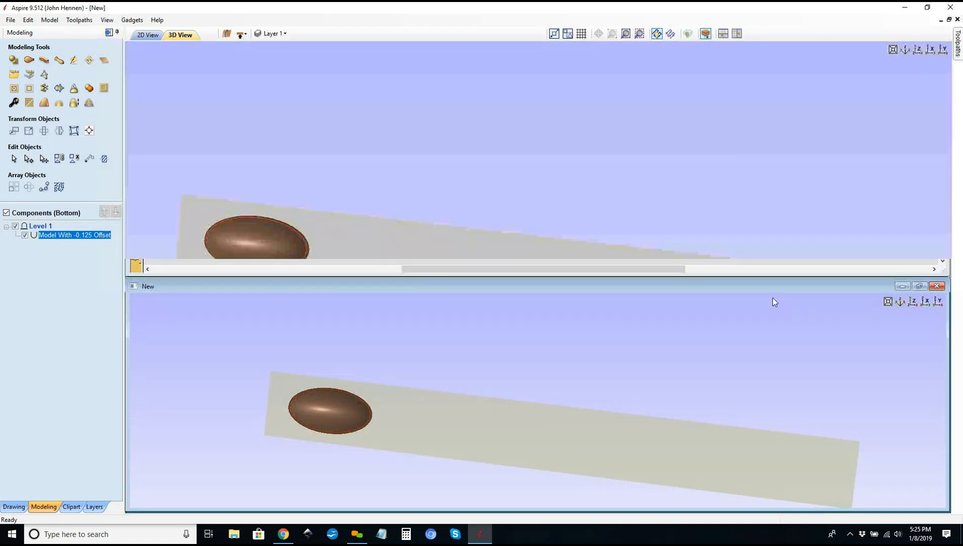
{"action": "left_click_drag", "start_coordinate": [550, 277], "coordinate": [333, 212]}
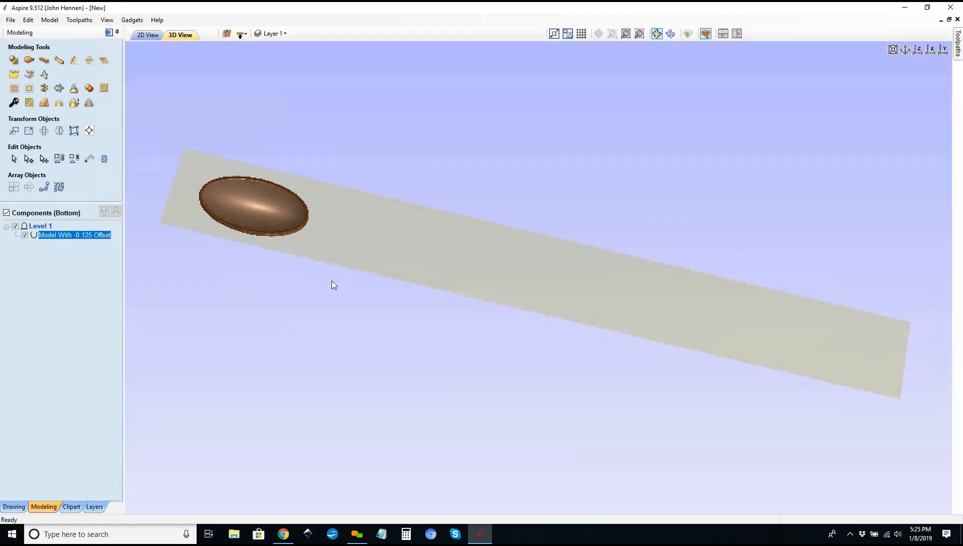
{"action": "left_click_drag", "start_coordinate": [425, 273], "coordinate": [555, 181]}
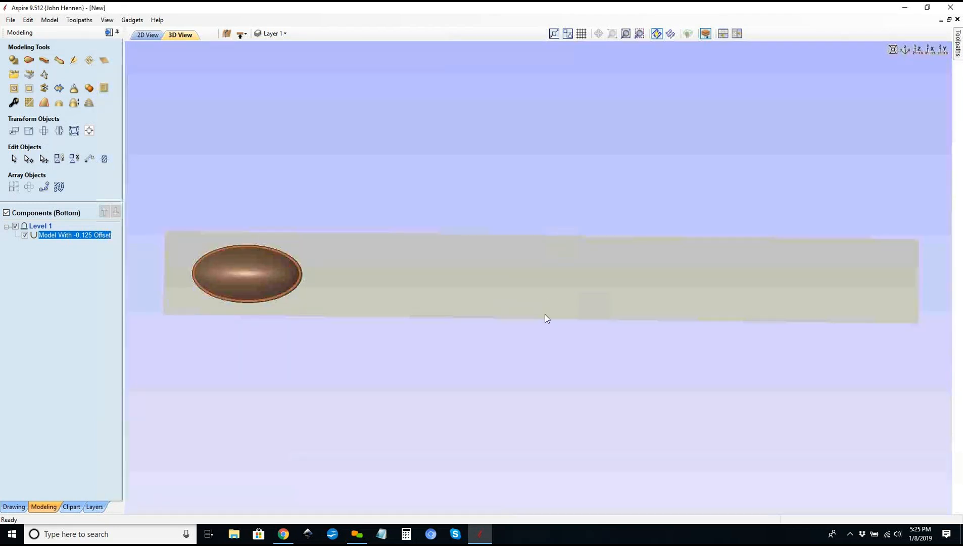
{"action": "left_click_drag", "start_coordinate": [540, 408], "coordinate": [538, 345]}
{"action": "left_click_drag", "start_coordinate": [389, 323], "coordinate": [395, 267]}
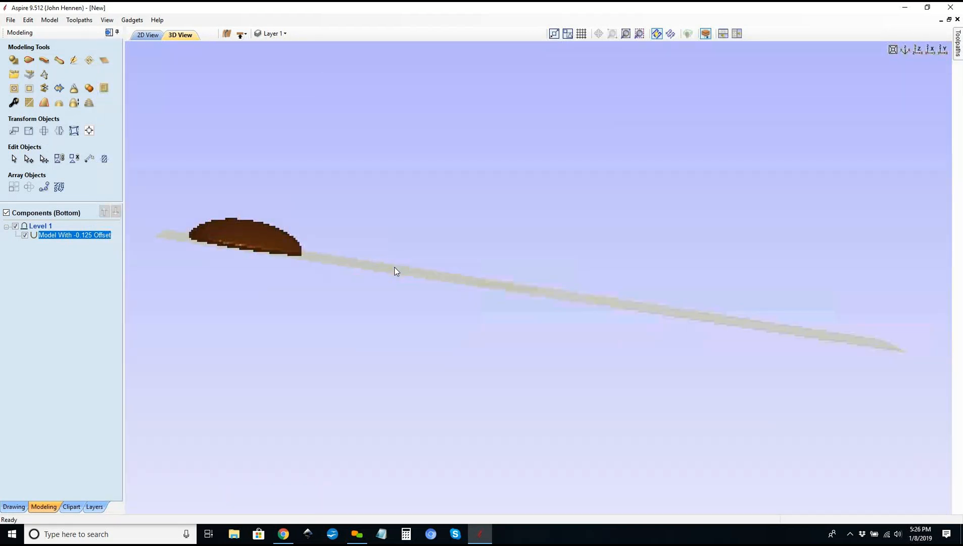
Step: Delete the offset component on the bottom side and the bowl component on the top side
{"action": "left_click", "coordinate": [148, 34]}
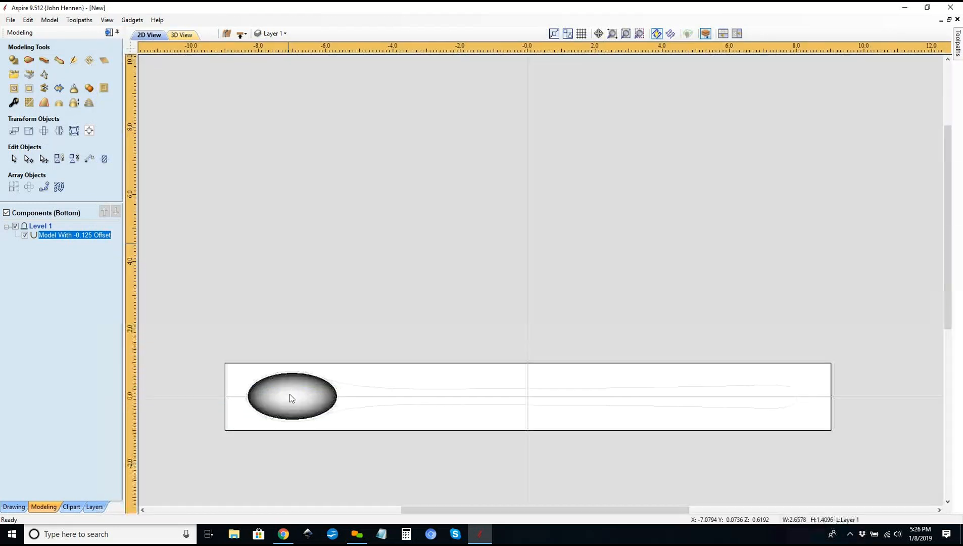
{"action": "left_click", "coordinate": [290, 394]}
{"action": "left_click", "coordinate": [241, 34]}
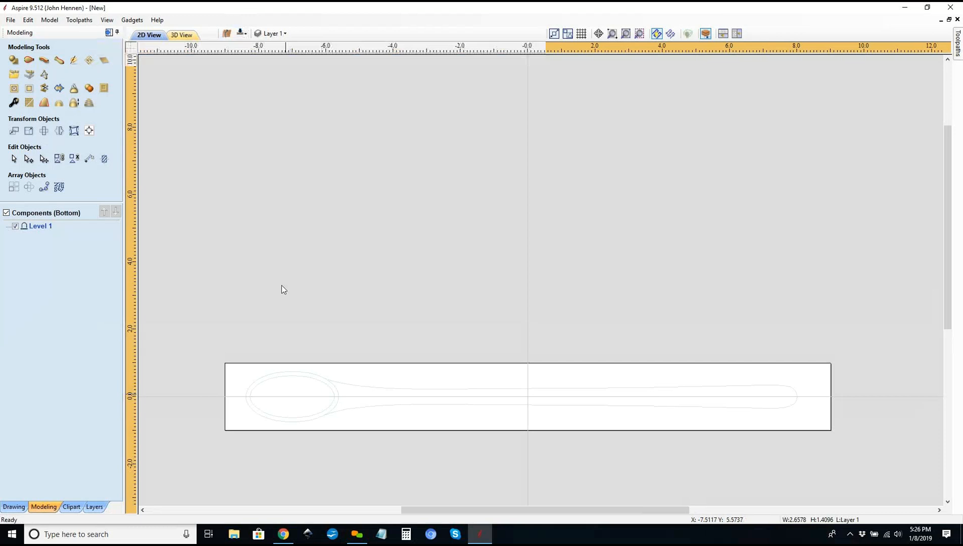
{"action": "left_click", "coordinate": [287, 387]}
{"action": "key", "text": "Delete"}
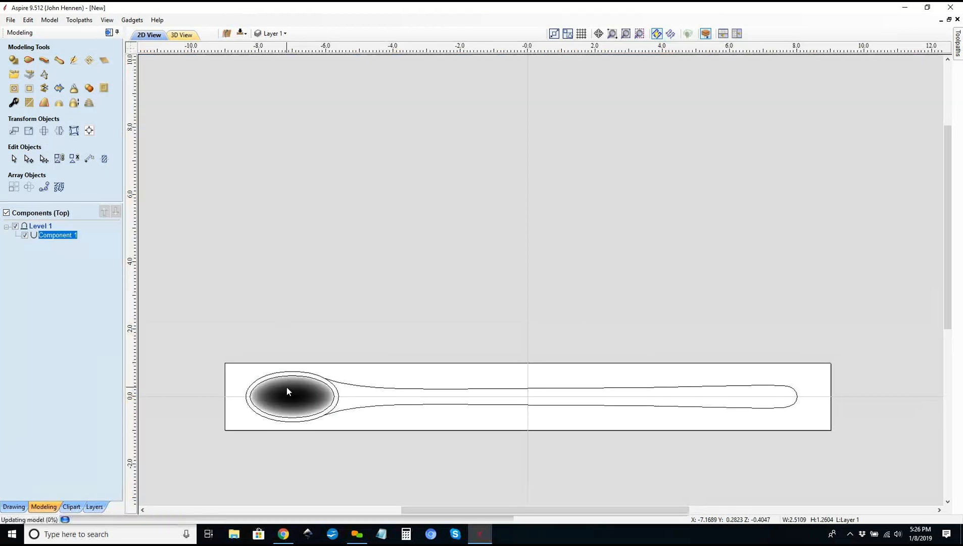
Step: Tile the 2D and 3D views horizontally and create a subtracted 45-degree domed shape from the inner ellipse, scaled to exactly 0.5 inches high
{"action": "left_click", "coordinate": [722, 34]}
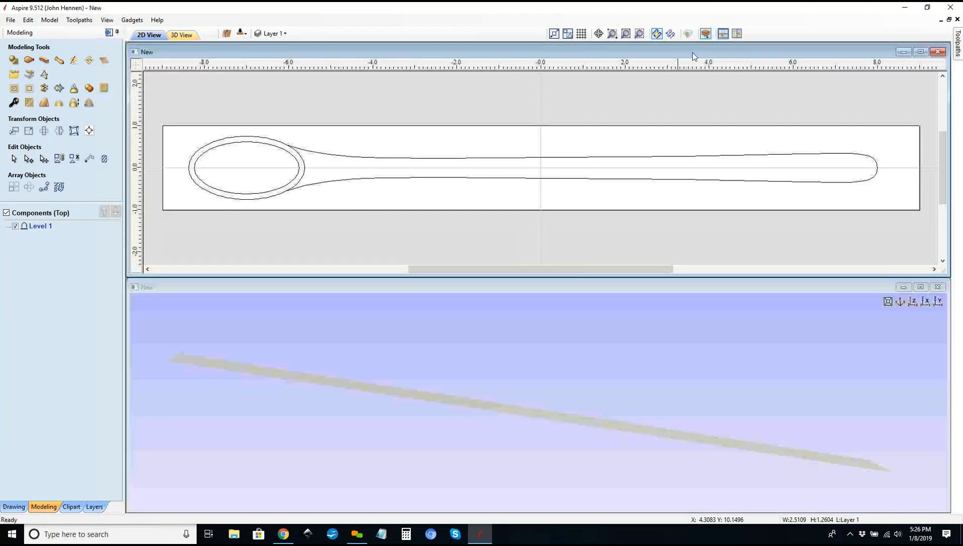
{"action": "left_click", "coordinate": [913, 301]}
{"action": "left_click", "coordinate": [280, 188]}
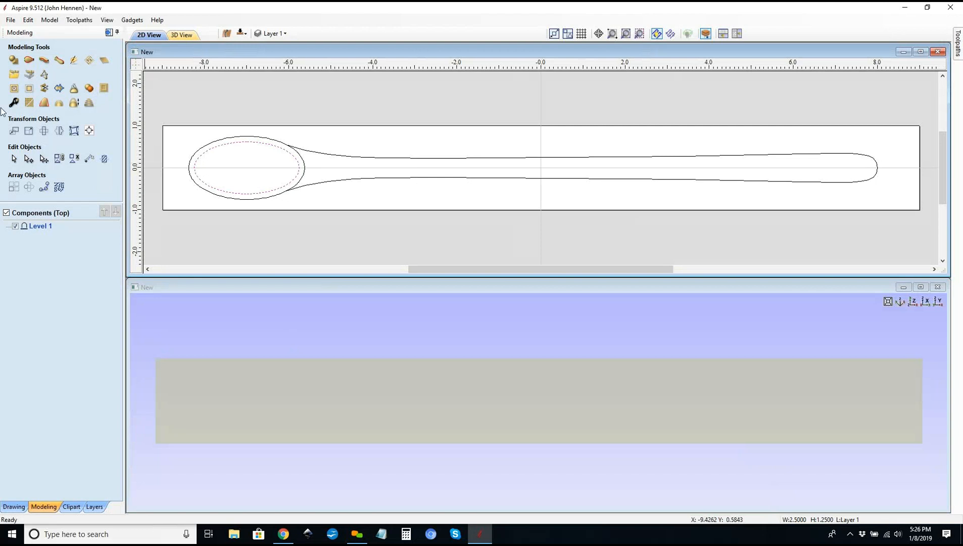
{"action": "left_click", "coordinate": [15, 62]}
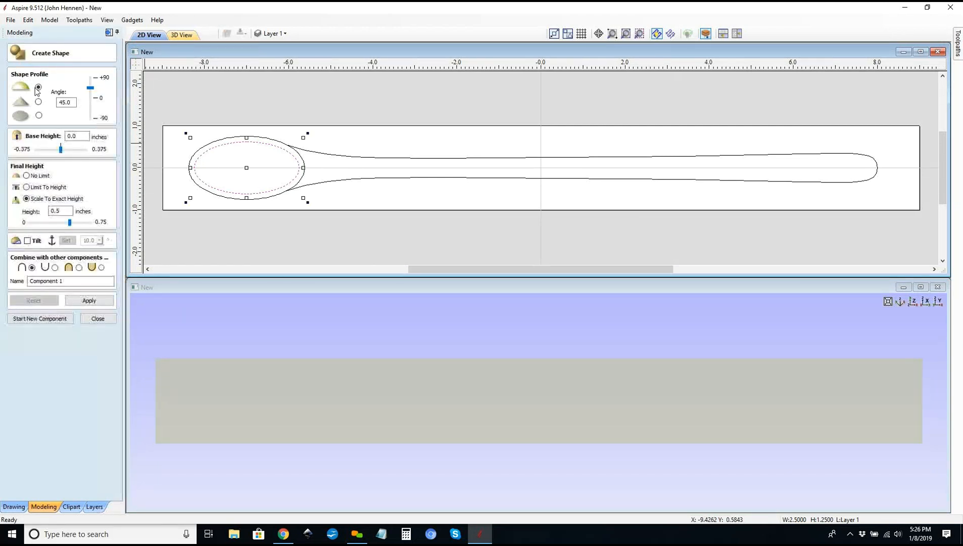
{"action": "double_click", "coordinate": [65, 102]}
{"action": "double_click", "coordinate": [51, 213]}
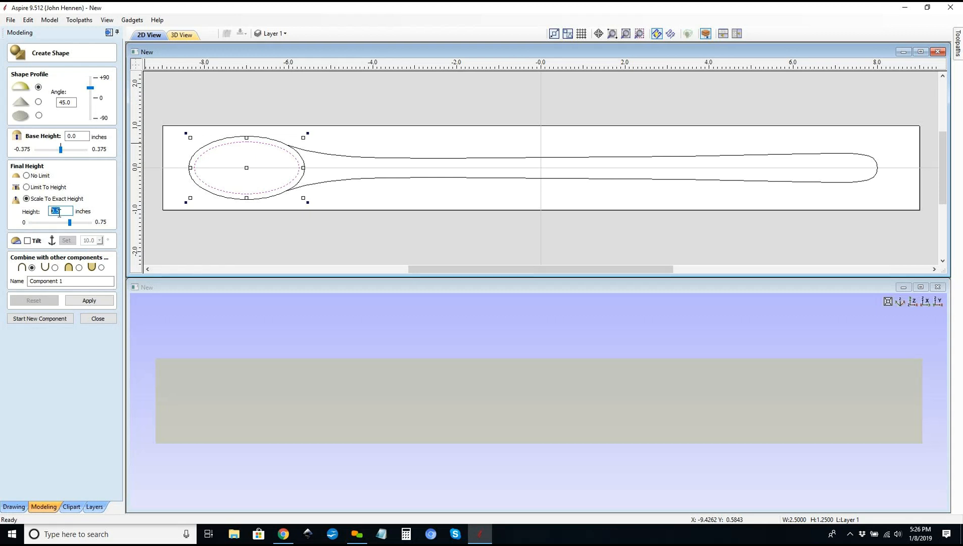
{"action": "left_click", "coordinate": [55, 267]}
{"action": "left_click", "coordinate": [79, 299]}
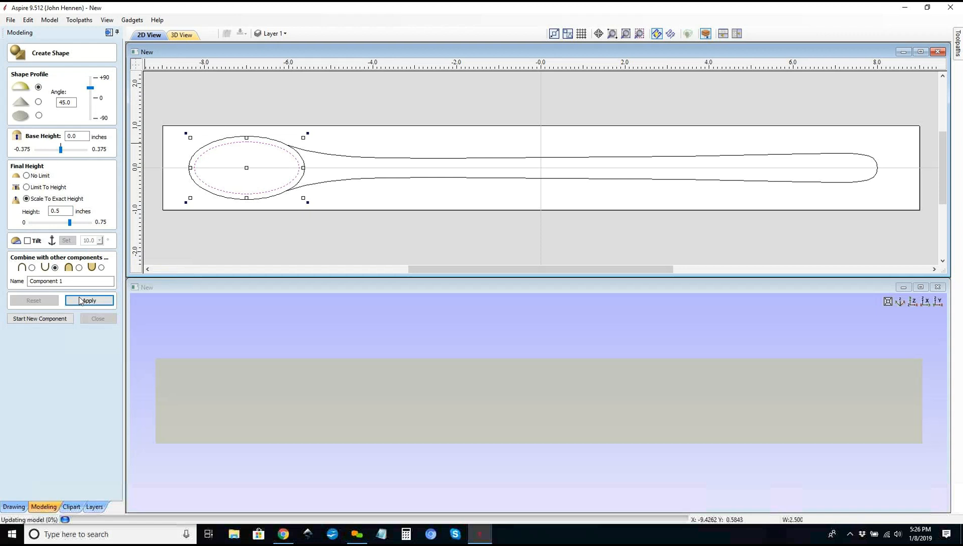
{"action": "left_click", "coordinate": [516, 393]}
{"action": "left_click_drag", "start_coordinate": [516, 393], "coordinate": [473, 364]}
{"action": "left_click", "coordinate": [100, 318]}
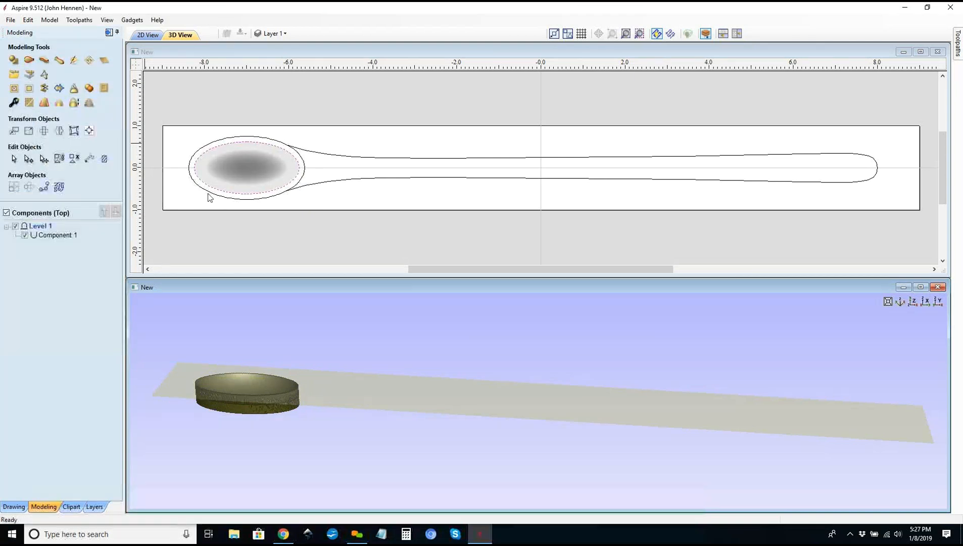
Step: Add a zero plane component to the top side around the hollowed bowl
{"action": "left_click", "coordinate": [242, 164]}
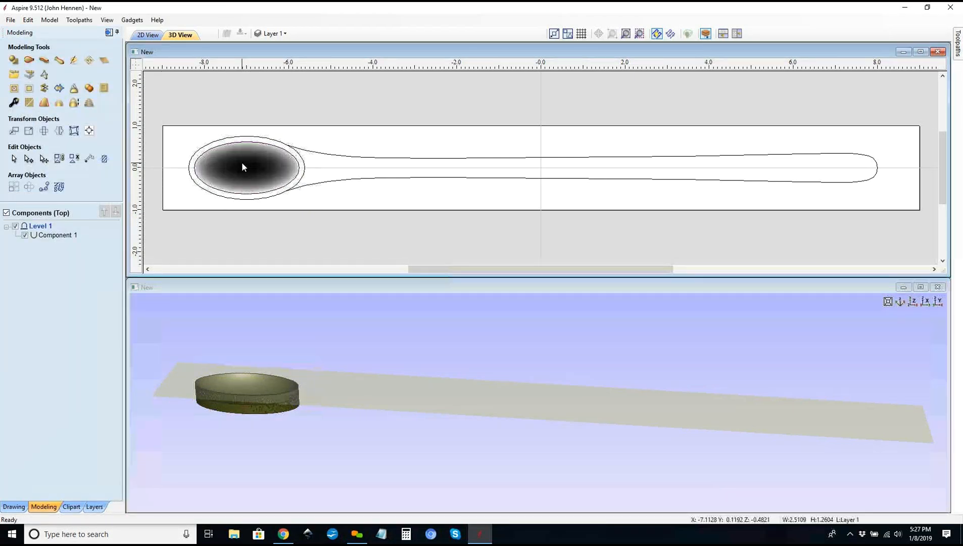
{"action": "left_click", "coordinate": [242, 167]}
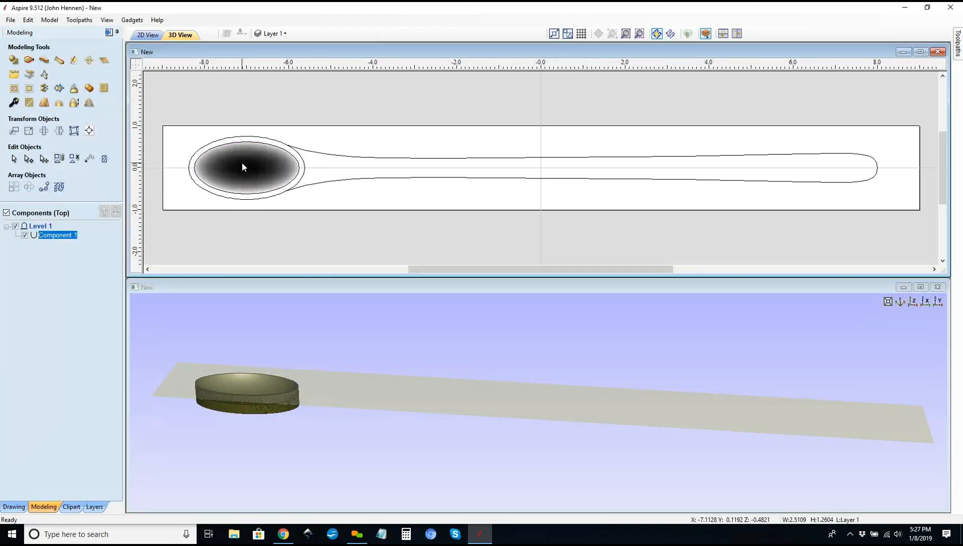
{"action": "left_click", "coordinate": [104, 61]}
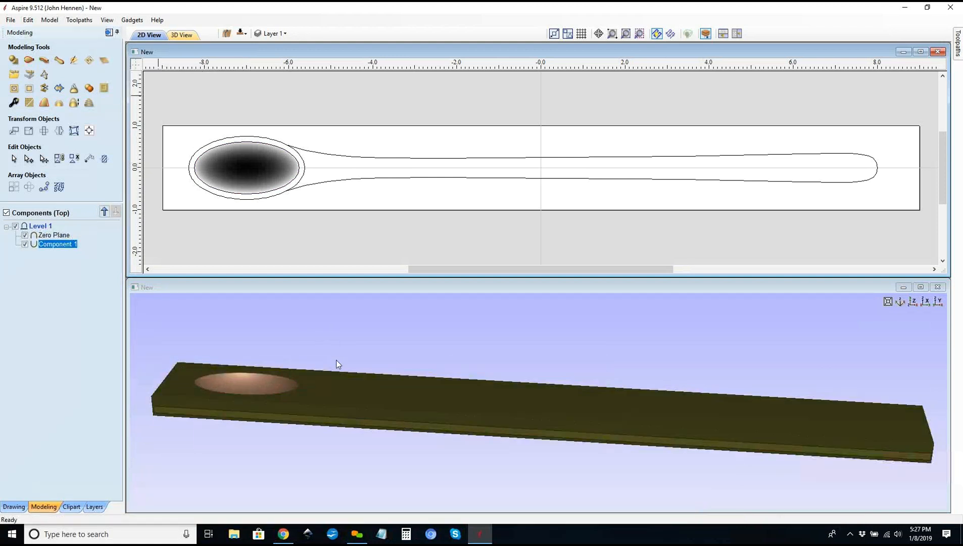
{"action": "left_click", "coordinate": [440, 448]}
{"action": "left_click_drag", "start_coordinate": [440, 448], "coordinate": [194, 356]}
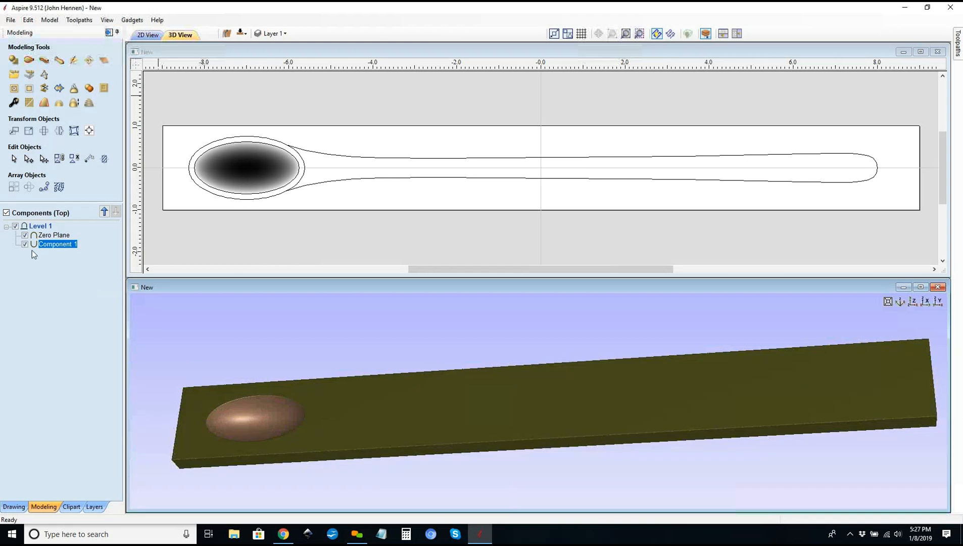
Step: Hide the zero plane and preview a -0.125 inch model offset without clipping Z values to the zero plane
{"action": "left_click", "coordinate": [24, 235]}
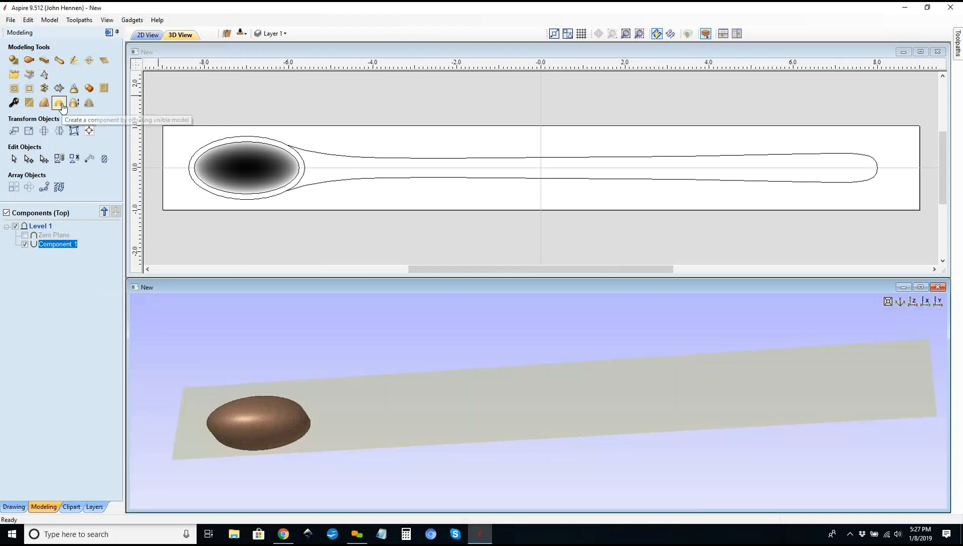
{"action": "left_click", "coordinate": [61, 104]}
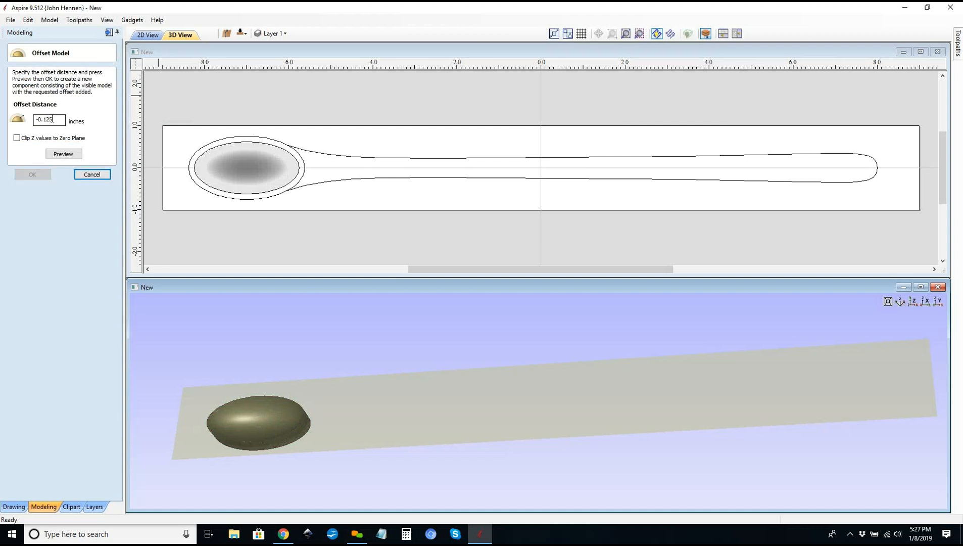
{"action": "left_click", "coordinate": [58, 154]}
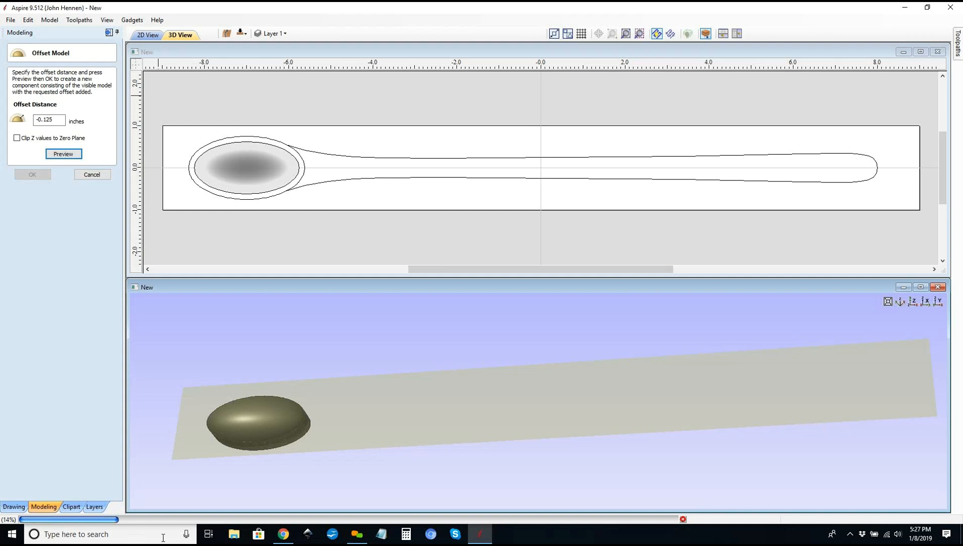
Step: Minimize the open windows and try to open the Sink design from the desktop
{"action": "left_click", "coordinate": [906, 8]}
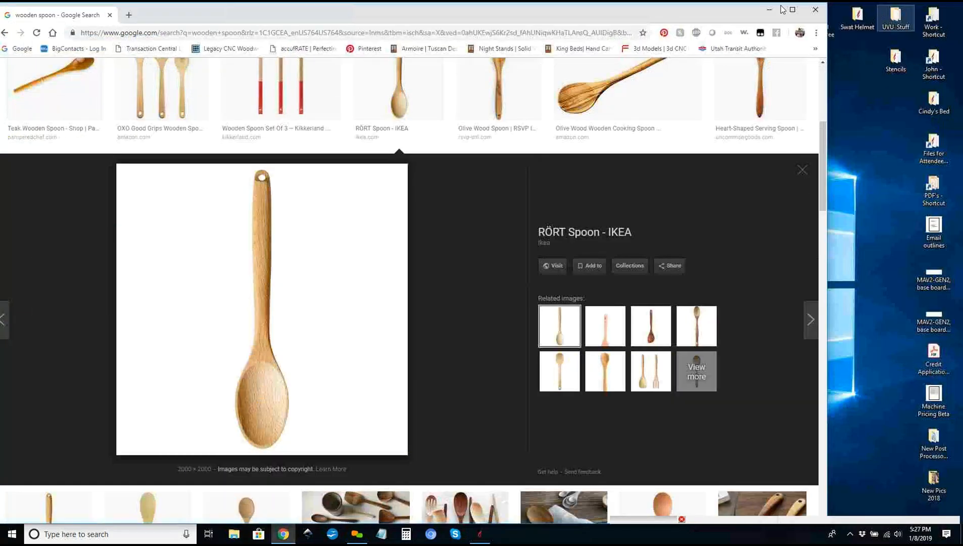
{"action": "left_click", "coordinate": [771, 9]}
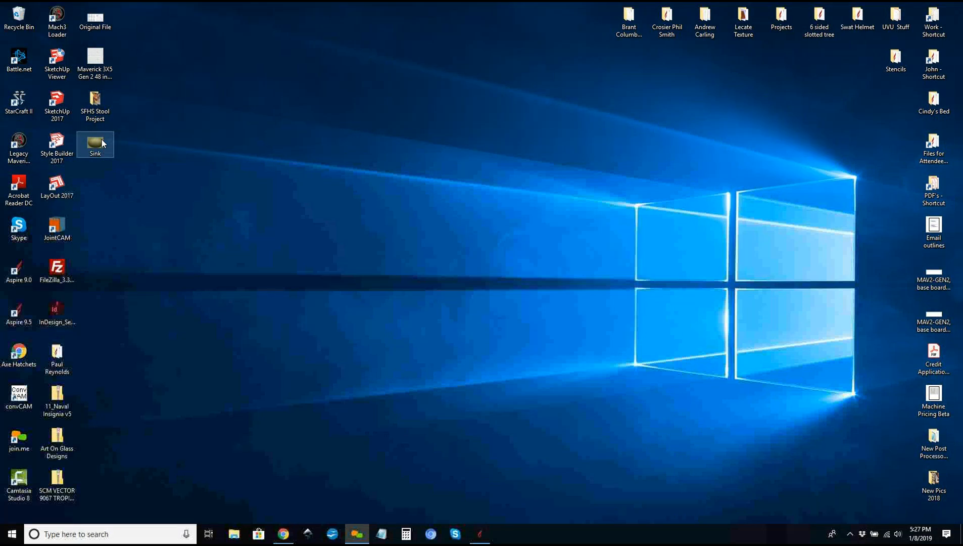
{"action": "left_click", "coordinate": [102, 143]}
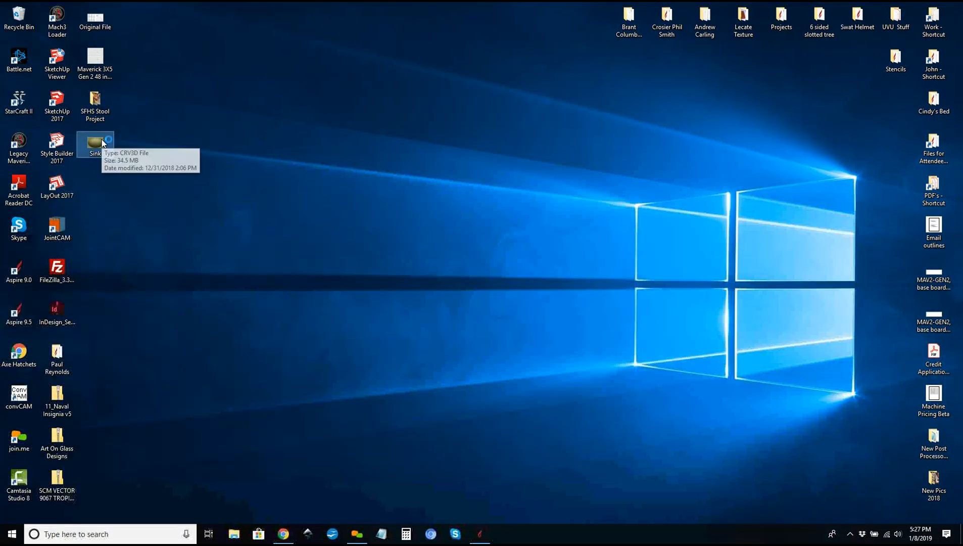
{"action": "double_click", "coordinate": [103, 143]}
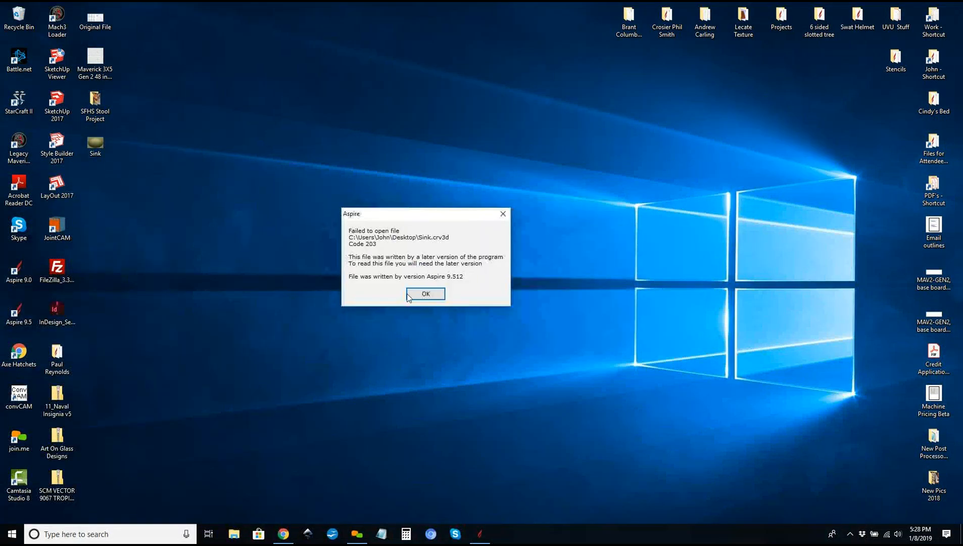
{"action": "key", "text": "Return"}
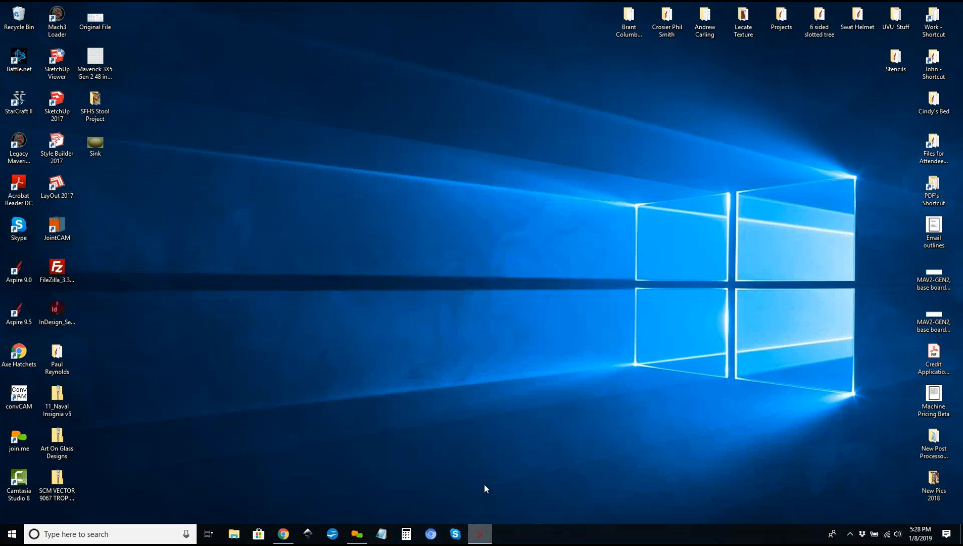
Step: Start a second Aspire 9.5 window and load the Sink file from the desktop into it
{"action": "right_click", "coordinate": [484, 534]}
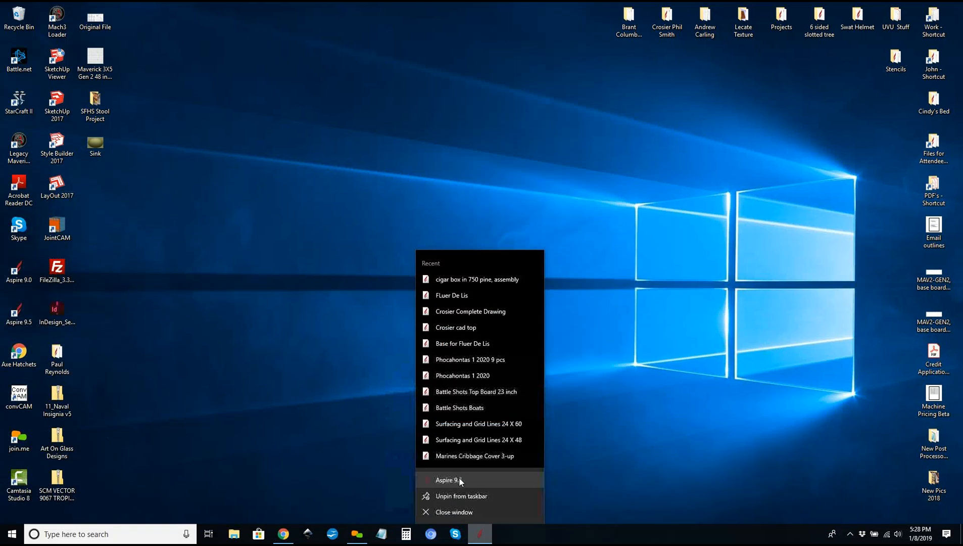
{"action": "left_click_drag", "start_coordinate": [706, 360], "coordinate": [895, 379]}
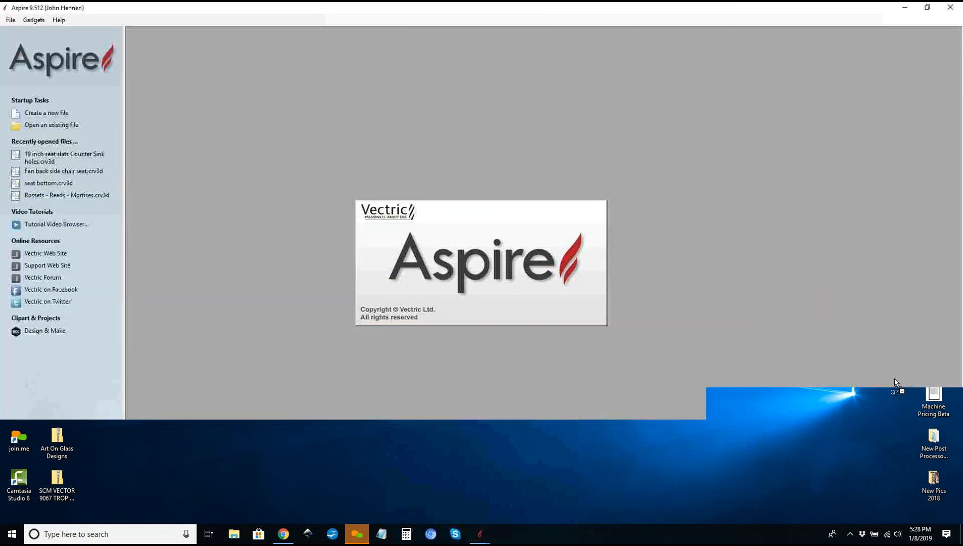
{"action": "left_click_drag", "start_coordinate": [895, 378], "coordinate": [634, 329]}
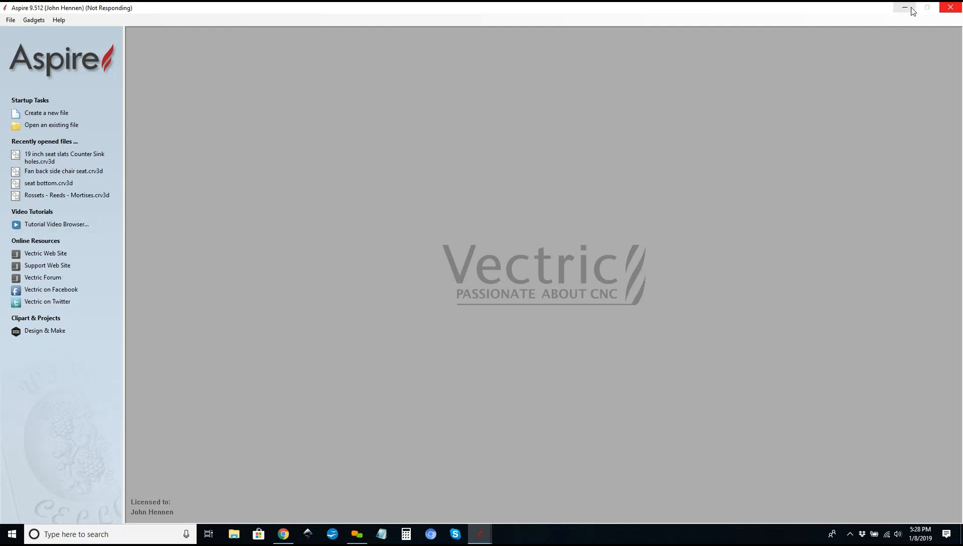
Step: Switch back to the spoon job in Aspire and accept the -0.125 inch model offset
{"action": "left_click", "coordinate": [483, 538]}
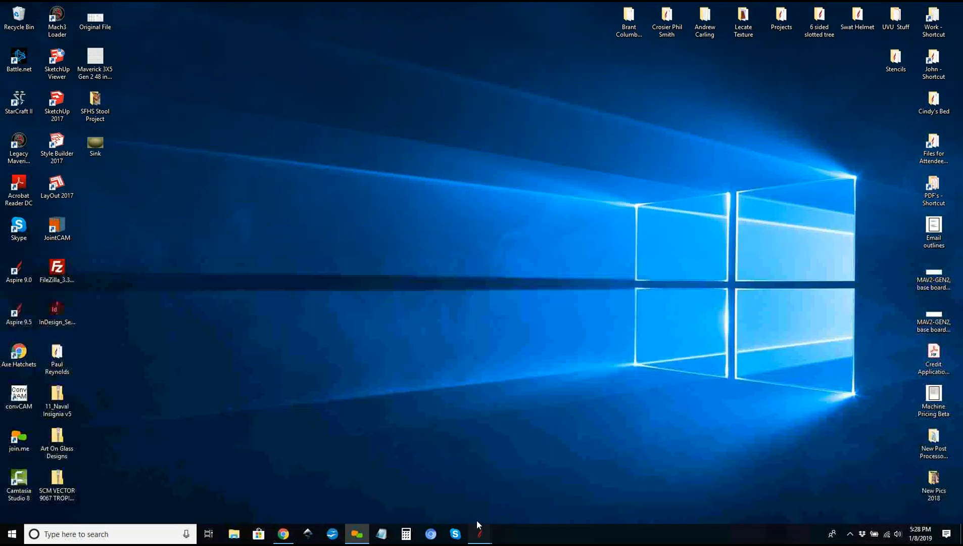
{"action": "left_click", "coordinate": [479, 535]}
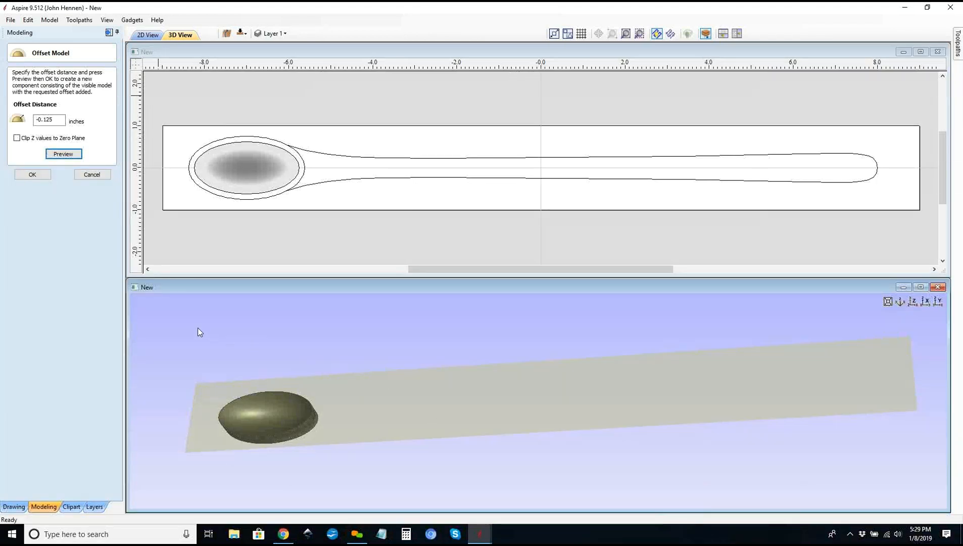
{"action": "left_click", "coordinate": [43, 178]}
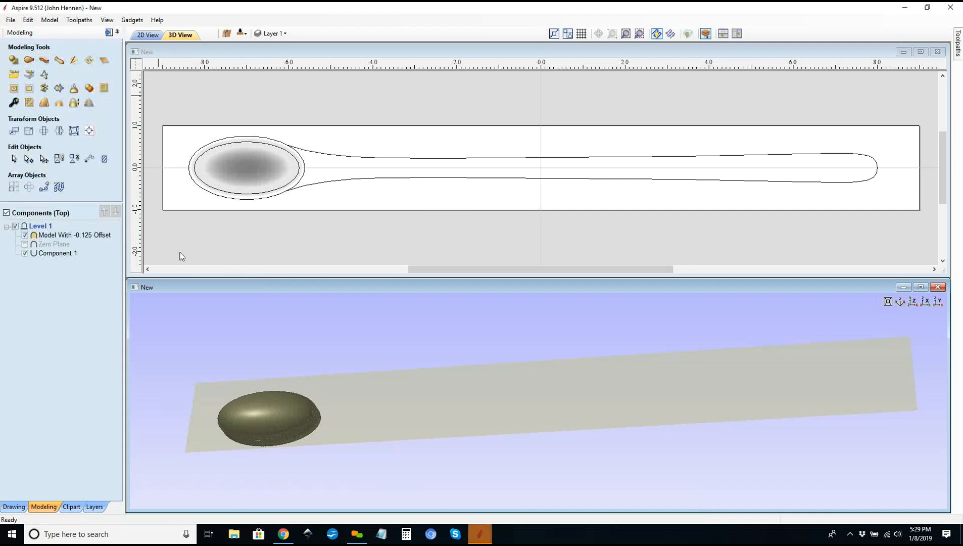
Step: Move the -0.125 inch offset component to the other side of the job
{"action": "left_click", "coordinate": [220, 170]}
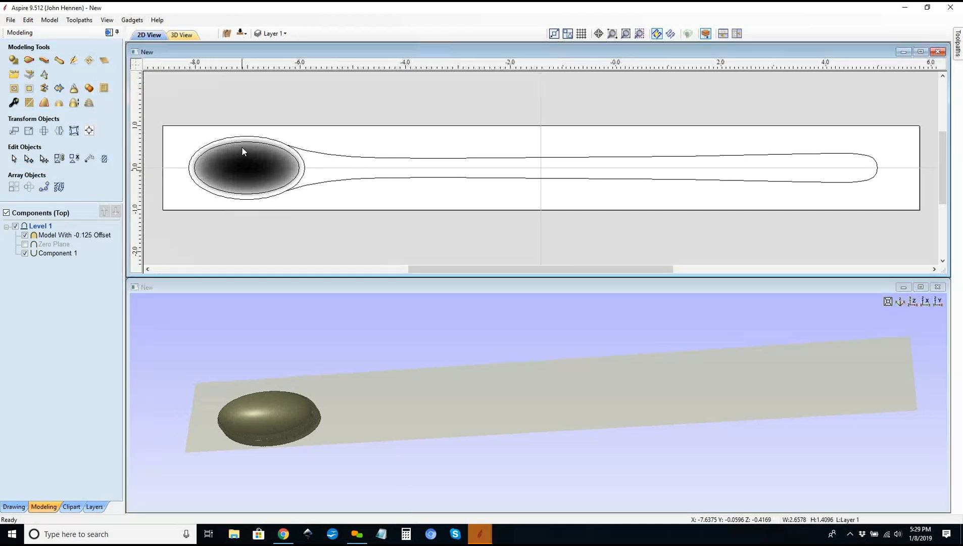
{"action": "scroll", "coordinate": [242, 146], "scroll_direction": "up", "scroll_amount": 1}
{"action": "right_click", "coordinate": [273, 176]}
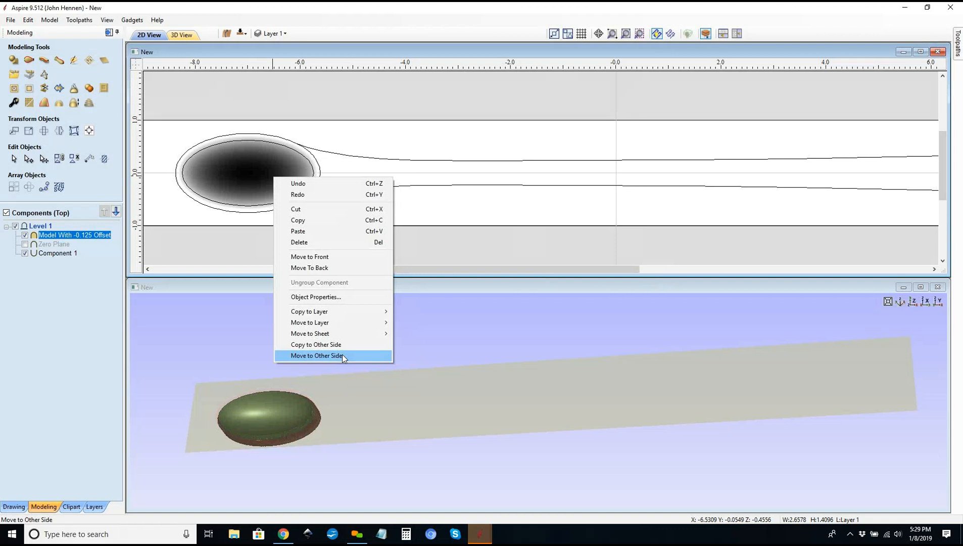
{"action": "left_click", "coordinate": [343, 355]}
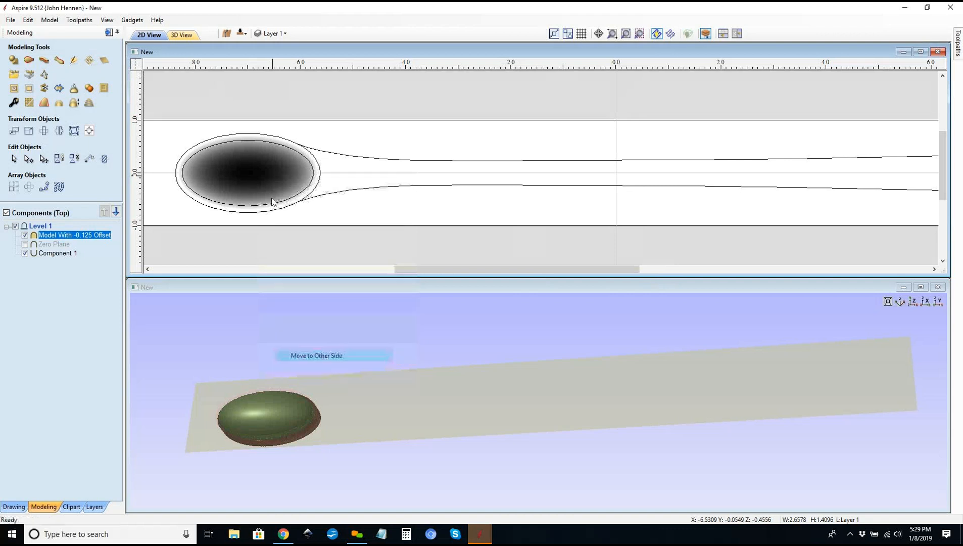
Step: Switch to the bottom side, set the offset component's combine mode to Subtract and check the resulting dome in 3D
{"action": "left_click", "coordinate": [241, 34]}
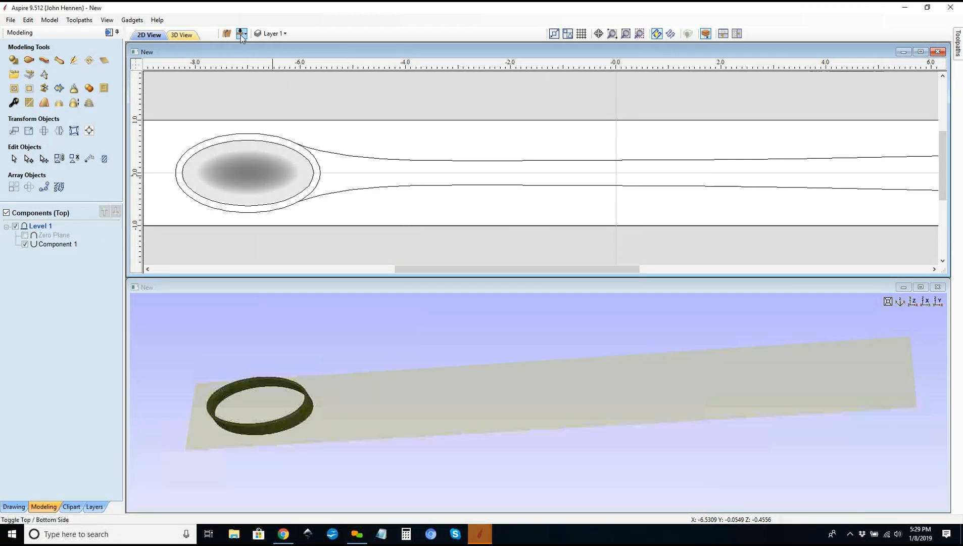
{"action": "left_click", "coordinate": [241, 35]}
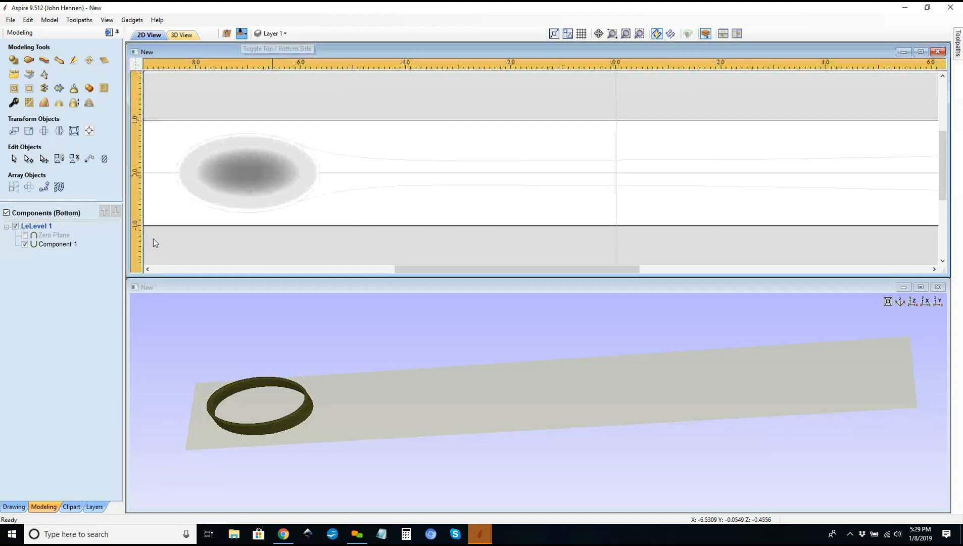
{"action": "right_click", "coordinate": [74, 235]}
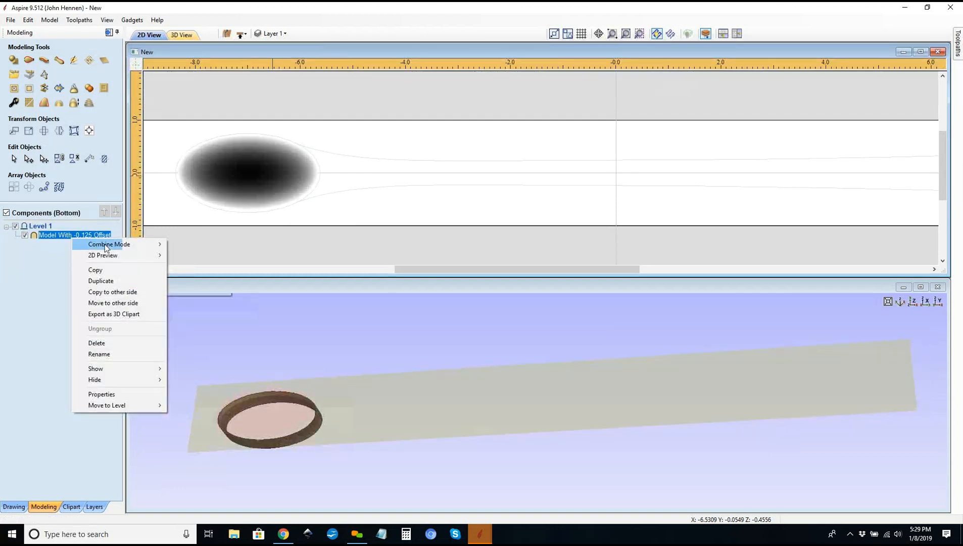
{"action": "mouse_move", "coordinate": [106, 247]}
{"action": "left_click", "coordinate": [203, 254]}
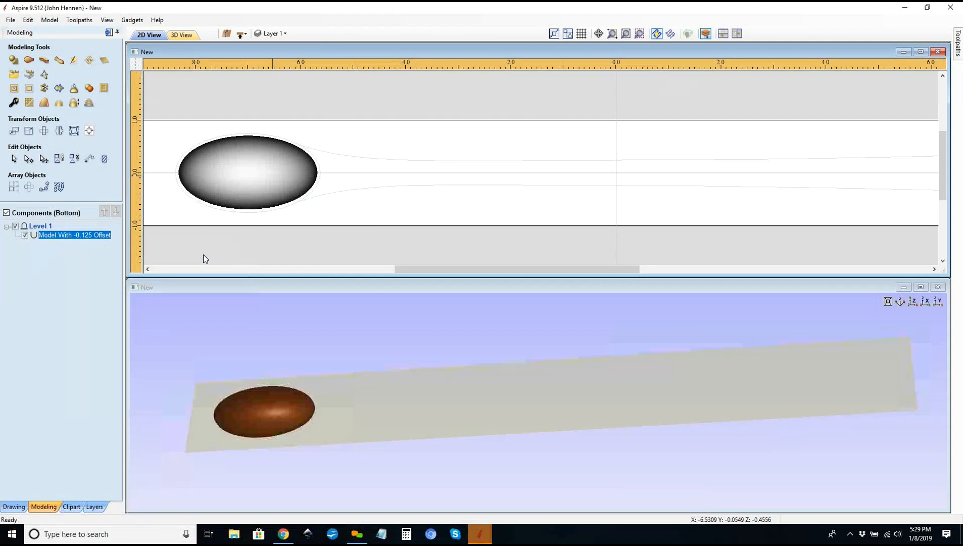
{"action": "left_click_drag", "start_coordinate": [478, 425], "coordinate": [475, 370]}
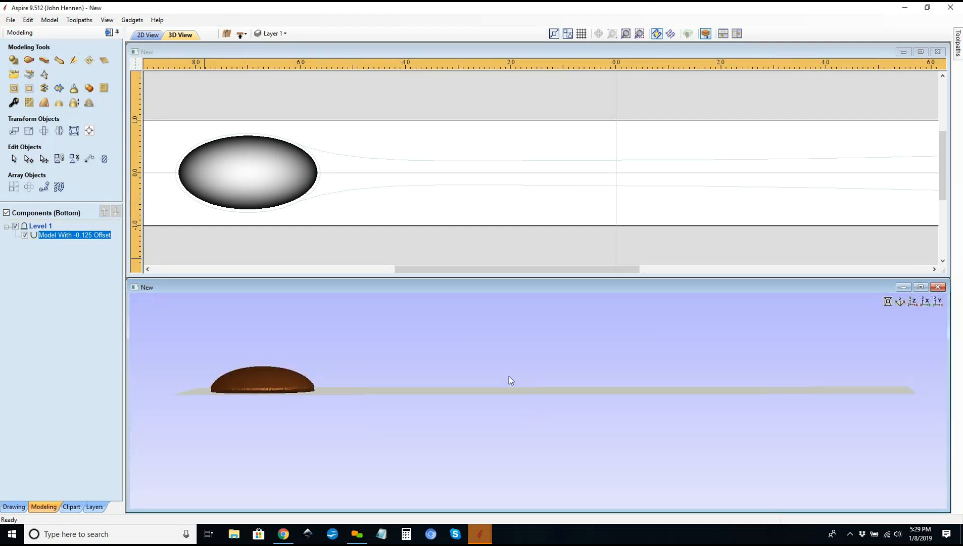
{"action": "left_click_drag", "start_coordinate": [508, 366], "coordinate": [484, 362]}
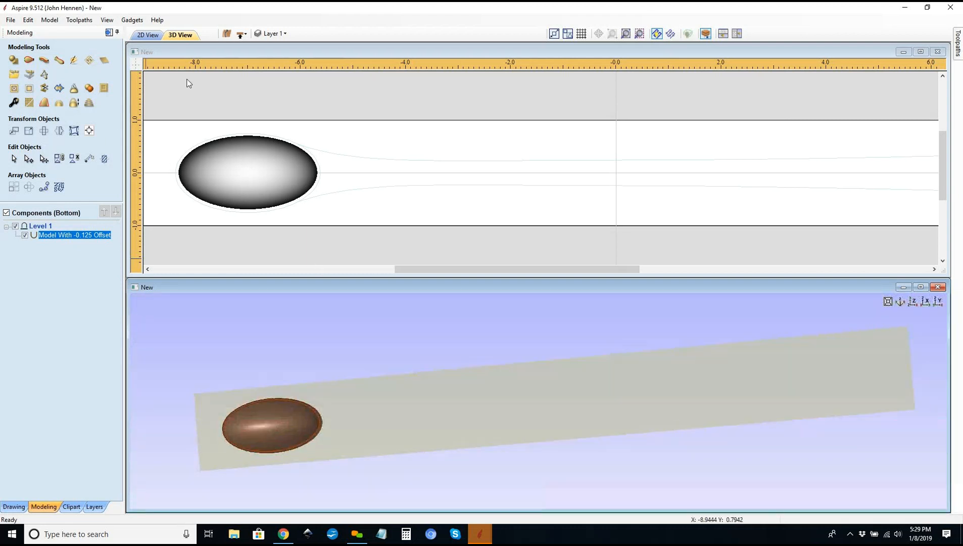
Step: Return to the top side and show the zero plane component again
{"action": "left_click", "coordinate": [240, 33]}
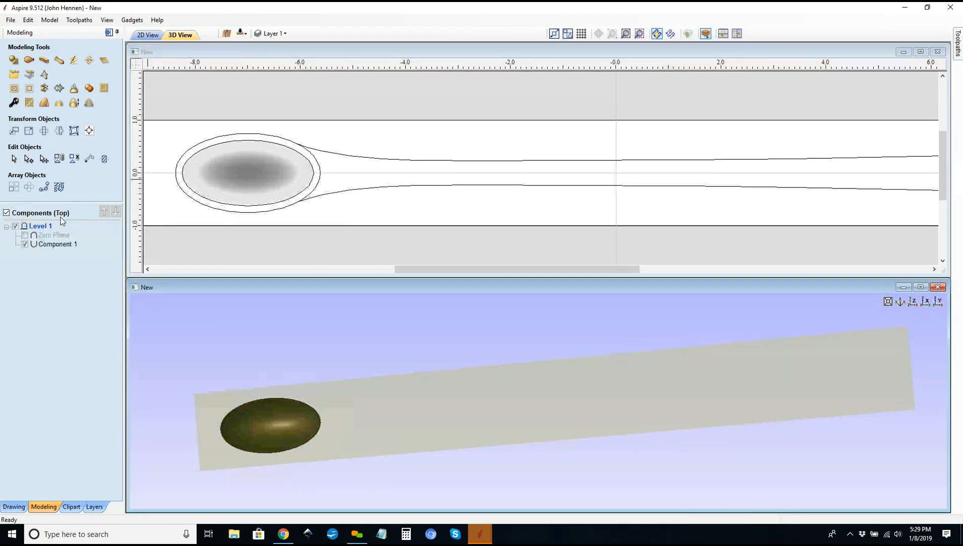
{"action": "left_click", "coordinate": [915, 302]}
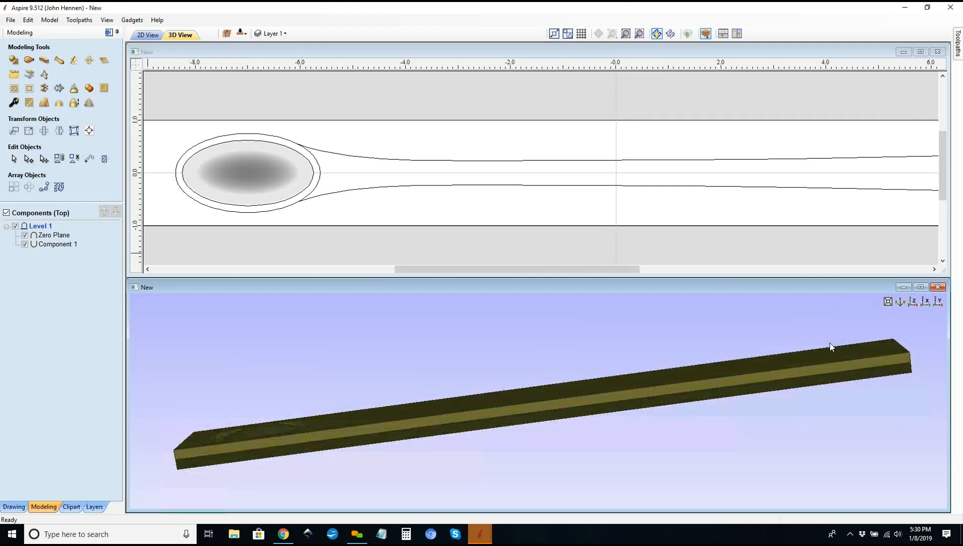
Step: Inspect the hollowed bowl on the solid blank in 3D and hide the zero plane component
{"action": "left_click_drag", "start_coordinate": [590, 337], "coordinate": [553, 326]}
{"action": "mouse_move", "coordinate": [541, 379]}
{"action": "left_mouse_down"}
{"action": "mouse_move", "coordinate": [514, 431]}
{"action": "mouse_move", "coordinate": [585, 422]}
{"action": "mouse_move", "coordinate": [579, 458]}
{"action": "mouse_move", "coordinate": [220, 420]}
{"action": "mouse_move", "coordinate": [458, 344]}
{"action": "mouse_move", "coordinate": [458, 326]}
{"action": "mouse_move", "coordinate": [545, 383]}
{"action": "left_mouse_up"}
{"action": "left_click_drag", "start_coordinate": [211, 392], "coordinate": [277, 411]}
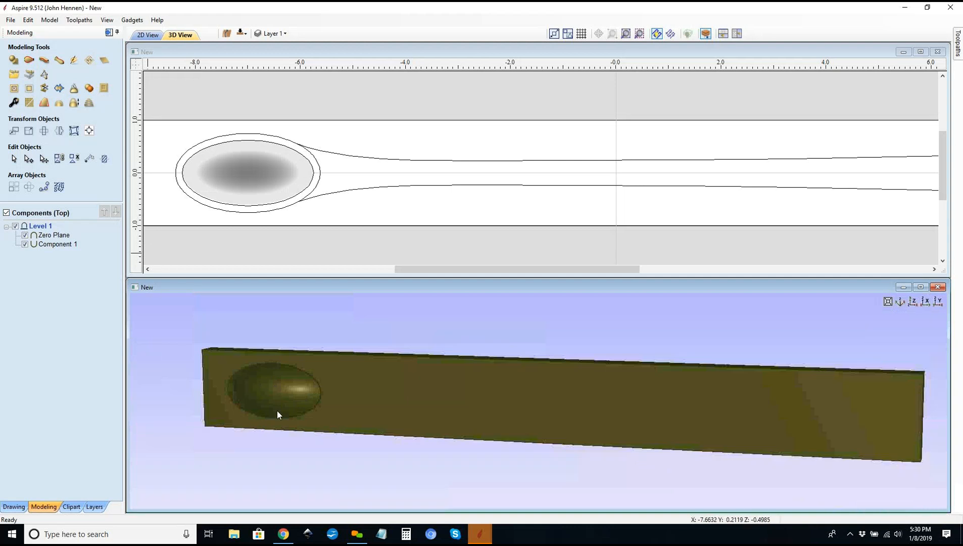
{"action": "left_click", "coordinate": [25, 235]}
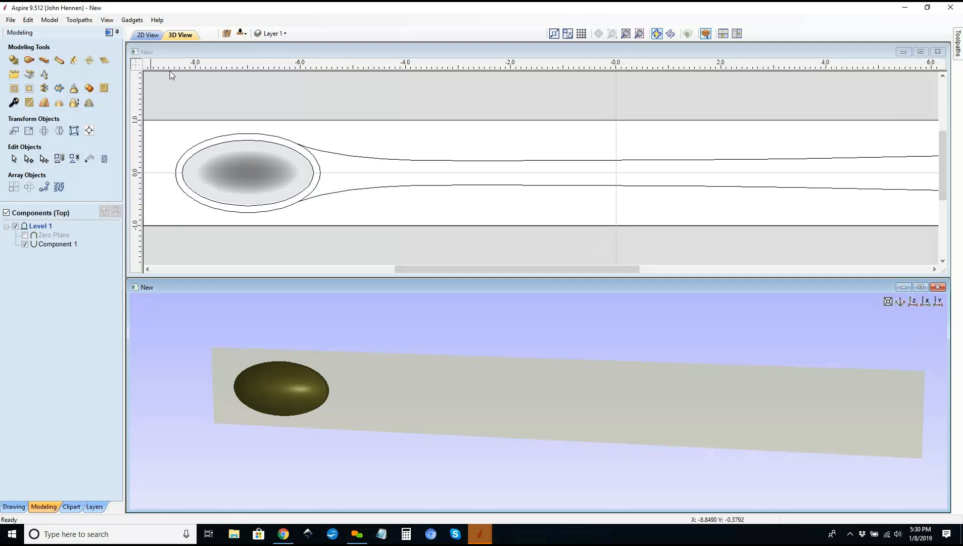
Step: Select the handle's upper and lower edge curves in turn to review them
{"action": "scroll", "coordinate": [171, 75], "scroll_direction": "down", "scroll_amount": 1}
{"action": "scroll", "coordinate": [171, 75], "scroll_direction": "down", "scroll_amount": 1}
{"action": "left_click", "coordinate": [375, 151]}
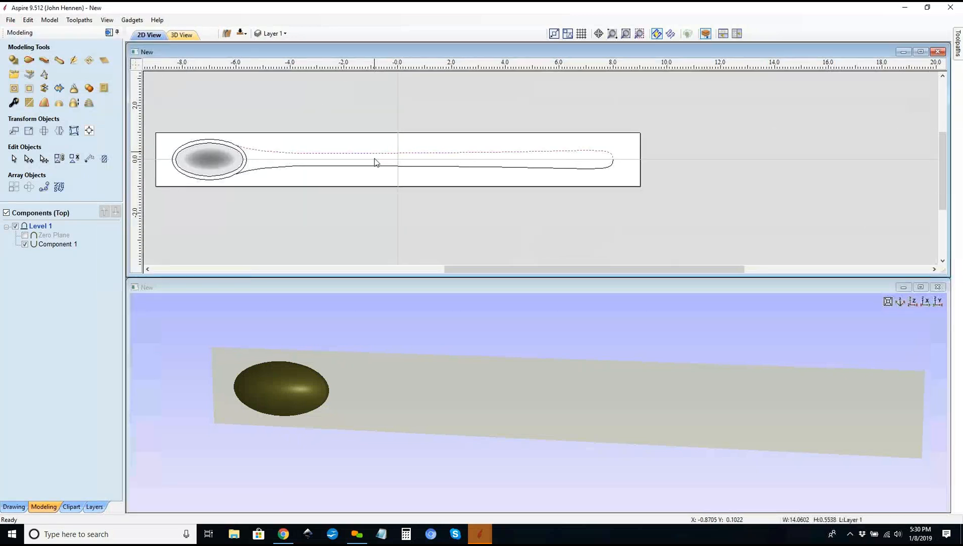
{"action": "left_click", "coordinate": [377, 165]}
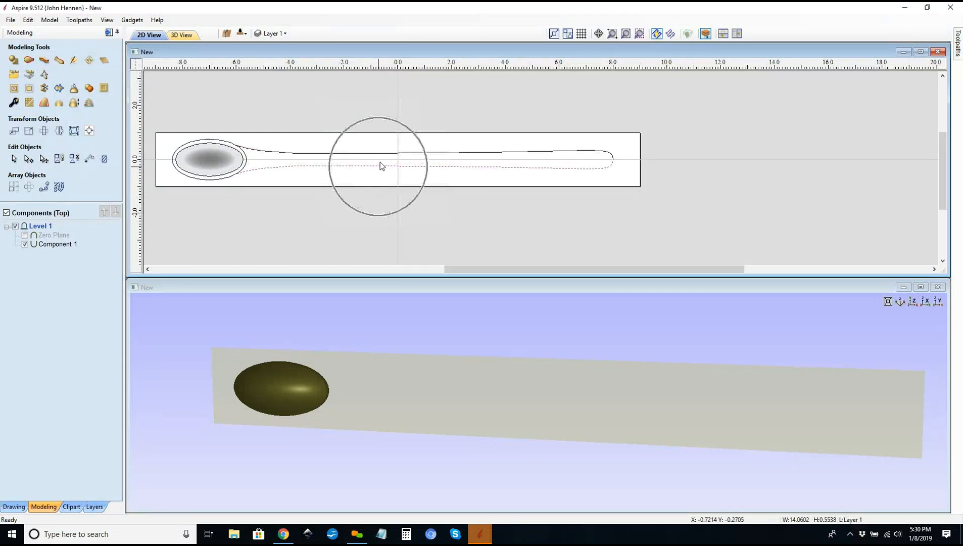
{"action": "left_click", "coordinate": [387, 158]}
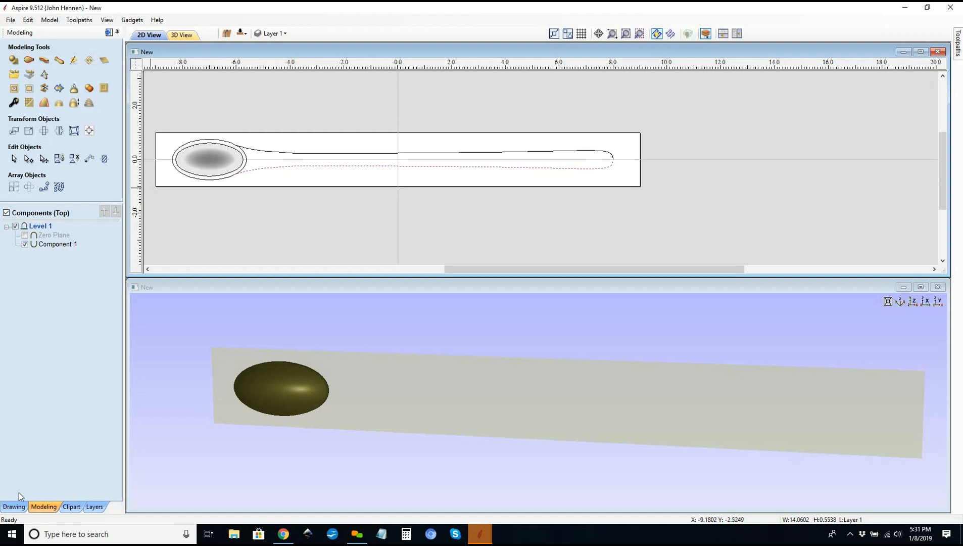
Step: Draw a rectangle about 14 by 1.5 inches above the spoon blank, ending in line with the handle's end
{"action": "left_click", "coordinate": [15, 507]}
{"action": "left_click", "coordinate": [44, 102]}
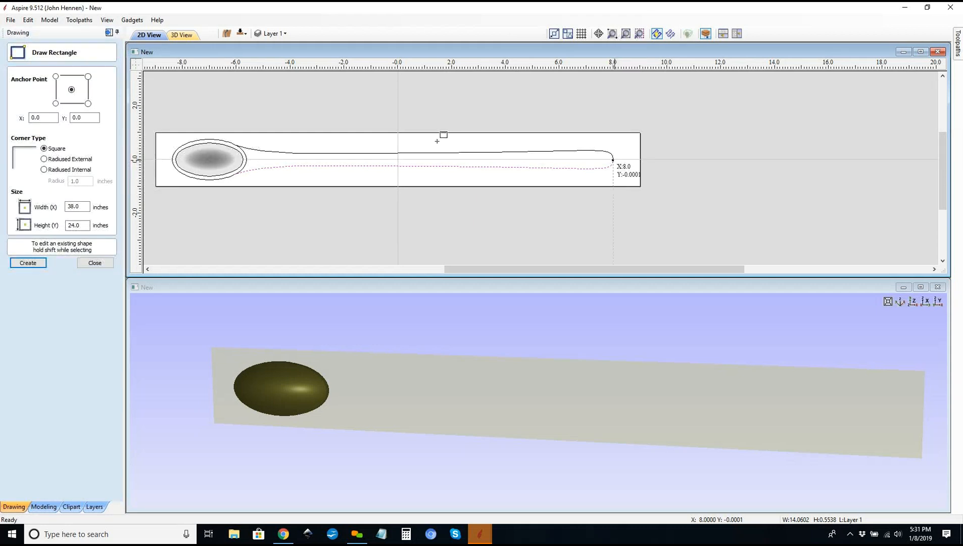
{"action": "left_click_drag", "start_coordinate": [266, 124], "coordinate": [235, 120]}
{"action": "key", "text": "Escape"}
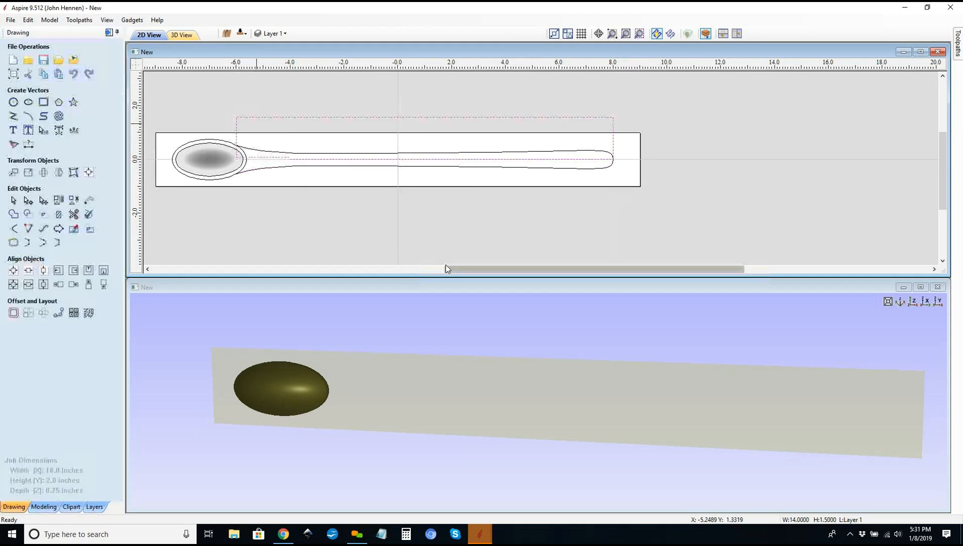
Step: Set the height of the rectangle above the blank to 0.75 inches
{"action": "left_click", "coordinate": [44, 101]}
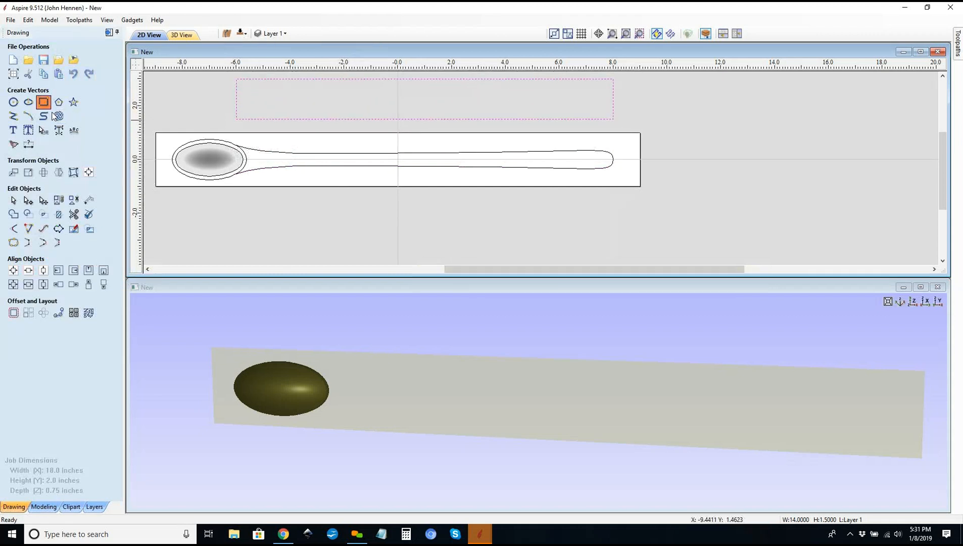
{"action": "left_click_drag", "start_coordinate": [80, 225], "coordinate": [19, 232]}
{"action": "type", "text": "0.75"}
{"action": "key", "text": "Return"}
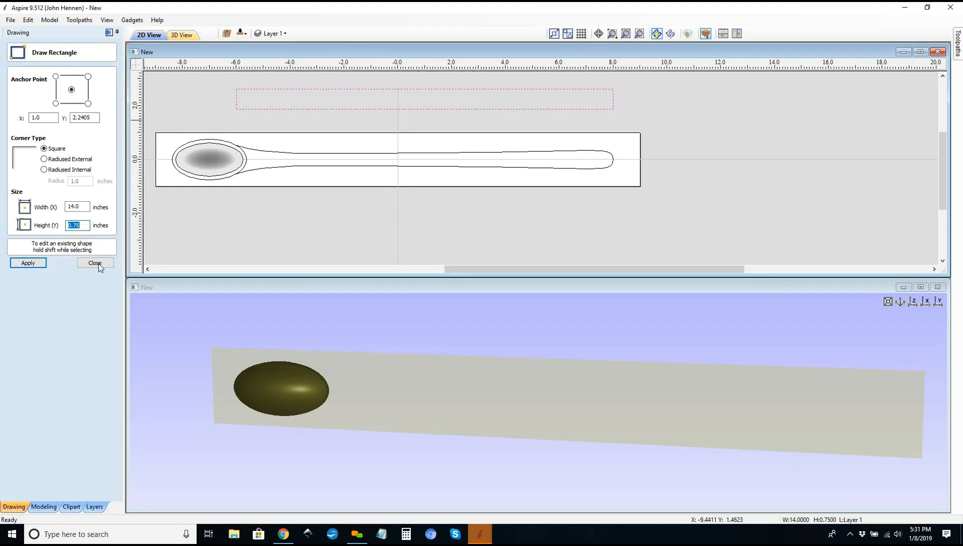
{"action": "key", "text": "Escape"}
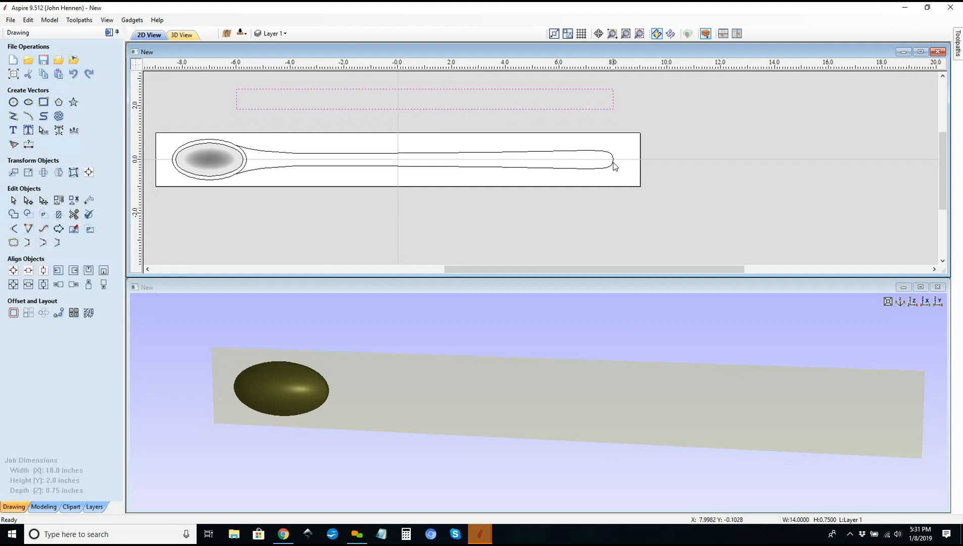
Step: Draw a diagonal line inside the rectangle from its lower corner at the handle end to its opposite upper corner
{"action": "key", "text": "ctrl"}
{"action": "key", "text": "ctrl"}
{"action": "left_click", "coordinate": [614, 109]}
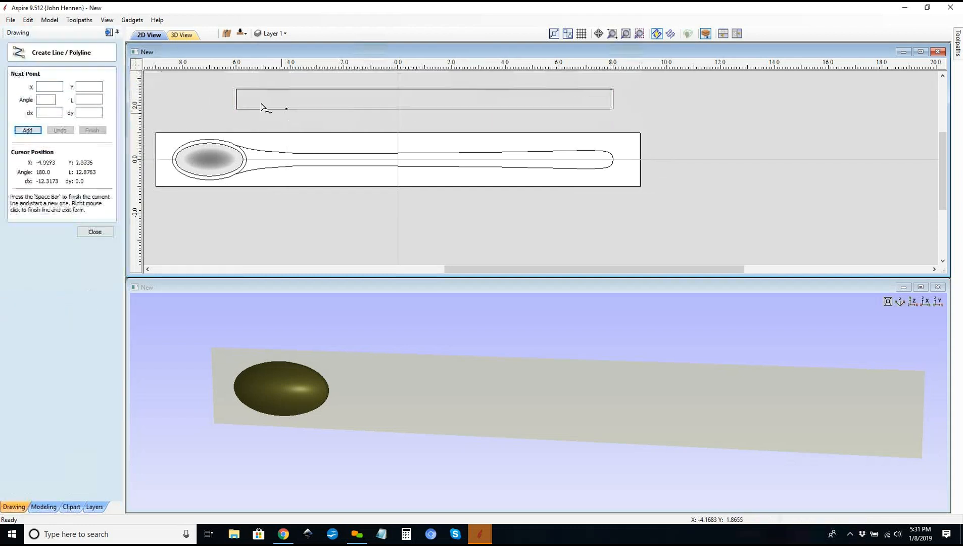
{"action": "left_click", "coordinate": [238, 90]}
{"action": "right_click", "coordinate": [347, 100]}
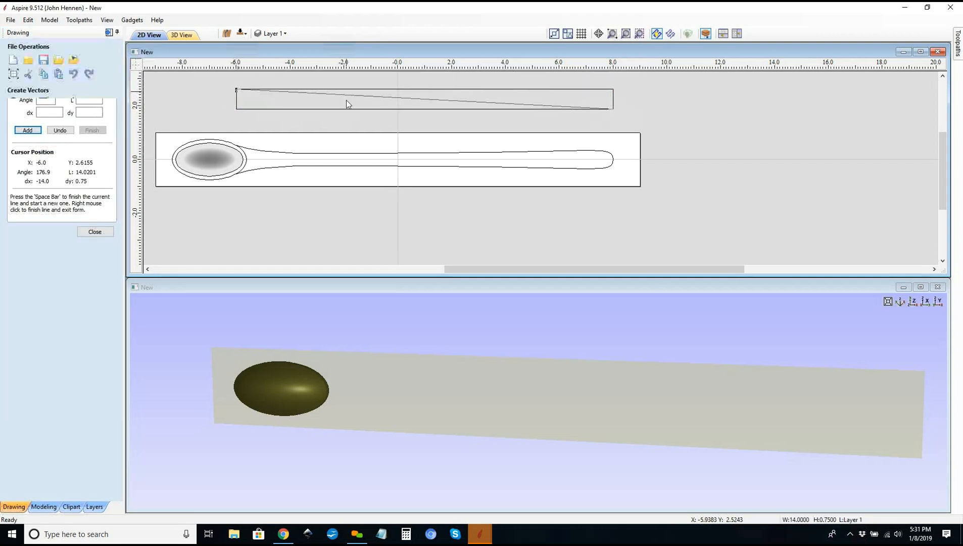
Step: Convert the diagonal to a Bezier curve and shape it into a gentle S-shaped handle profile that rounds down at the handle end
{"action": "key", "text": "b"}
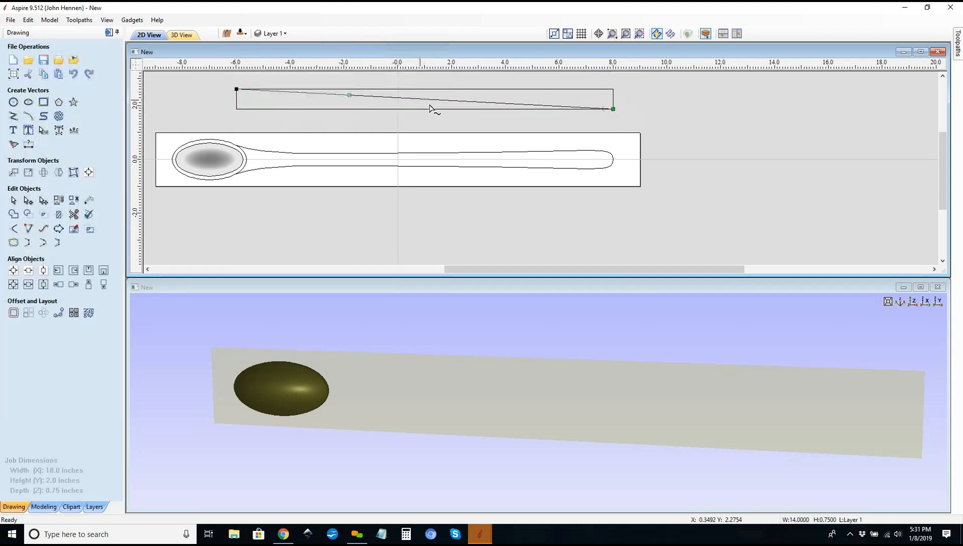
{"action": "left_click_drag", "start_coordinate": [501, 103], "coordinate": [613, 72]}
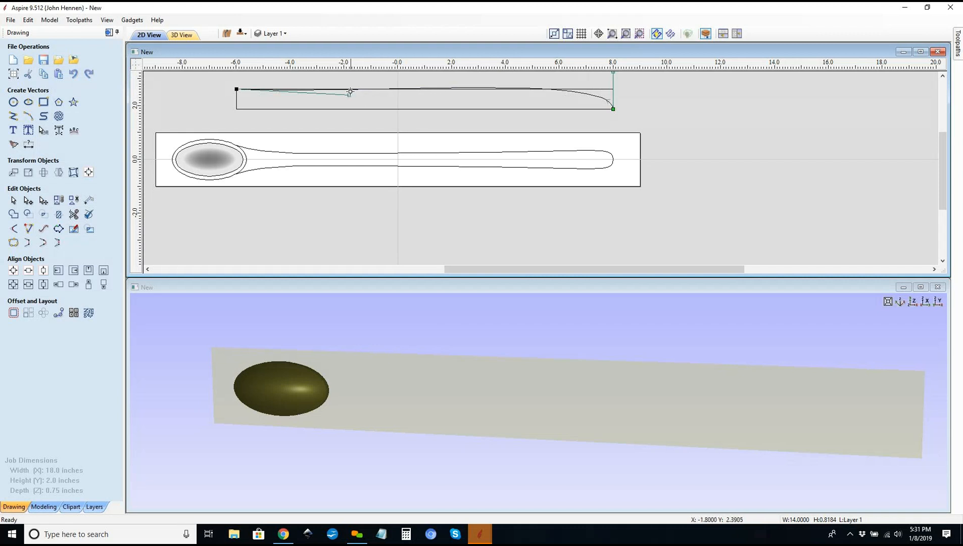
{"action": "left_click_drag", "start_coordinate": [349, 95], "coordinate": [401, 108]}
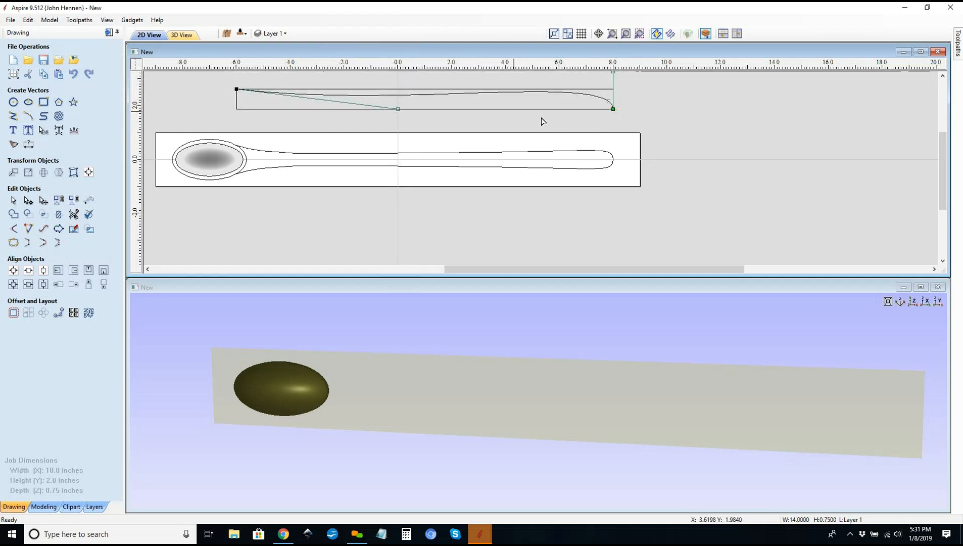
{"action": "left_click", "coordinate": [185, 100]}
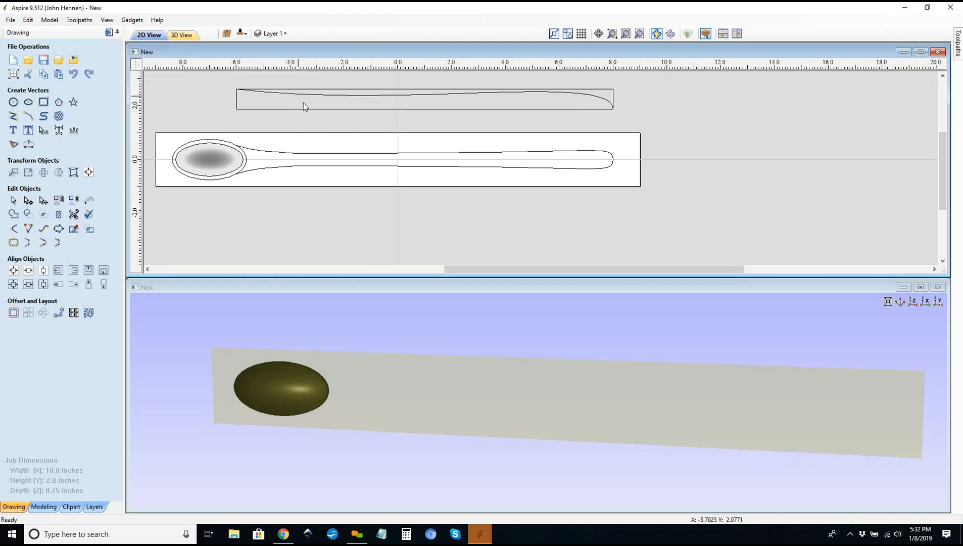
Step: Offset the curved handle profile inwards/left by 0.25 inches
{"action": "left_click", "coordinate": [324, 96]}
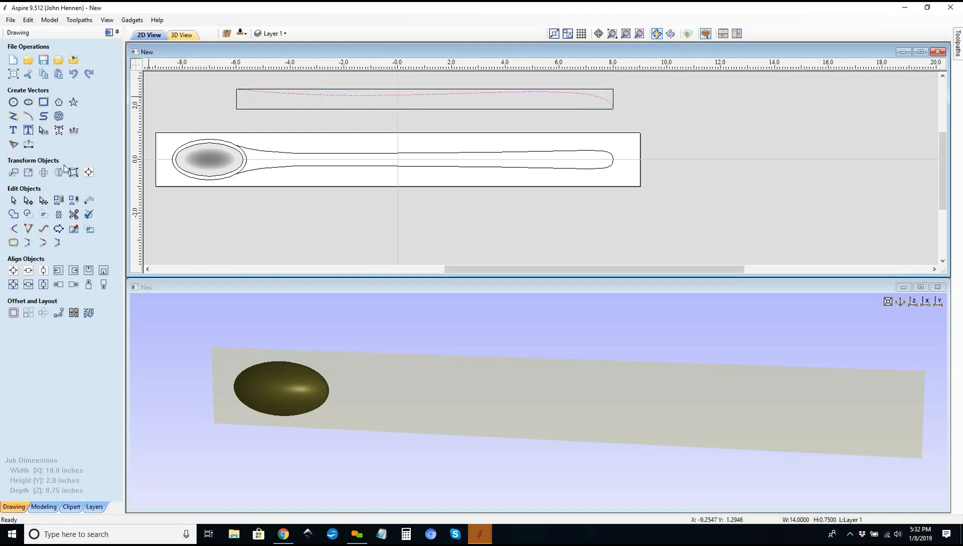
{"action": "left_click", "coordinate": [13, 312]}
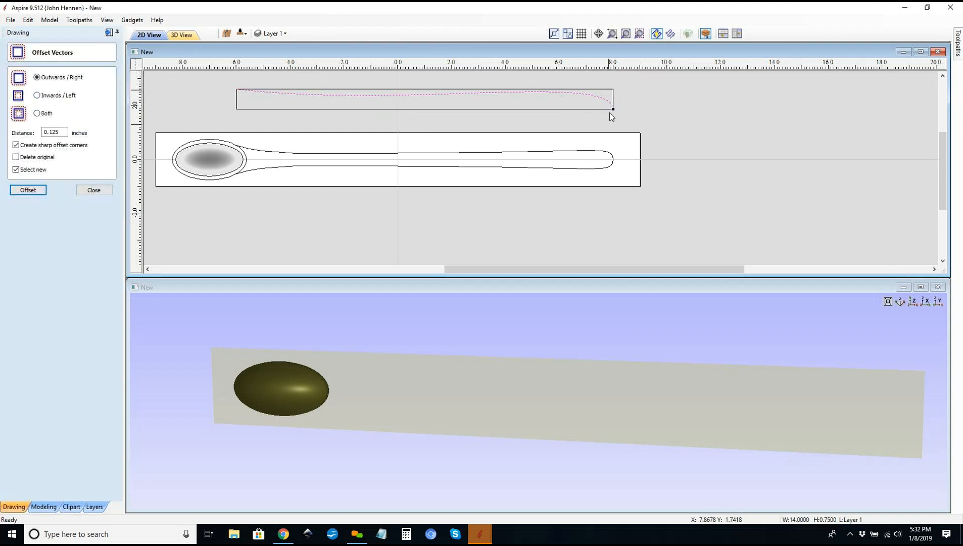
{"action": "left_click", "coordinate": [53, 97]}
{"action": "left_click_drag", "start_coordinate": [60, 132], "coordinate": [2, 143]}
{"action": "type", "text": "0.25"}
{"action": "key", "text": "Return"}
{"action": "left_click", "coordinate": [85, 195]}
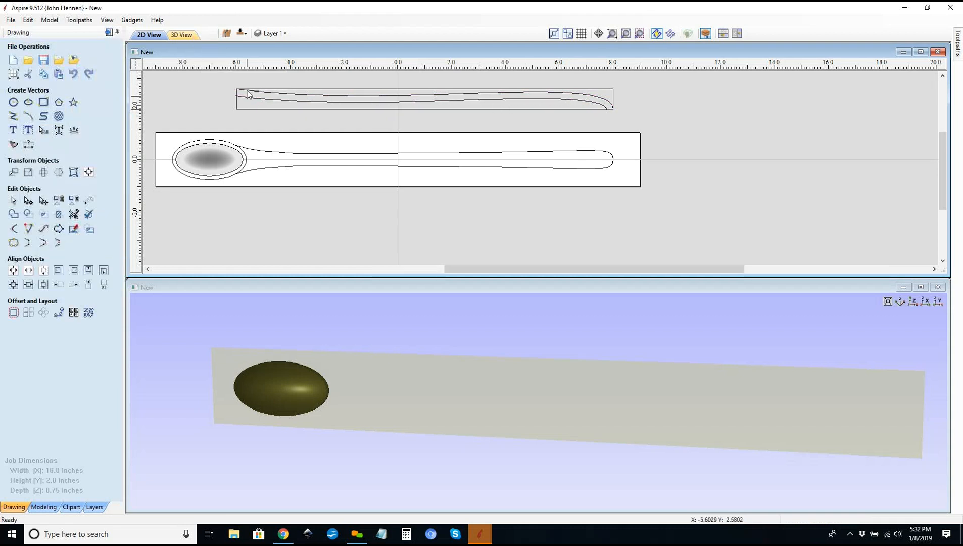
Step: Select the lower offset profile curve and view the 3D model from directly above
{"action": "left_click", "coordinate": [565, 103]}
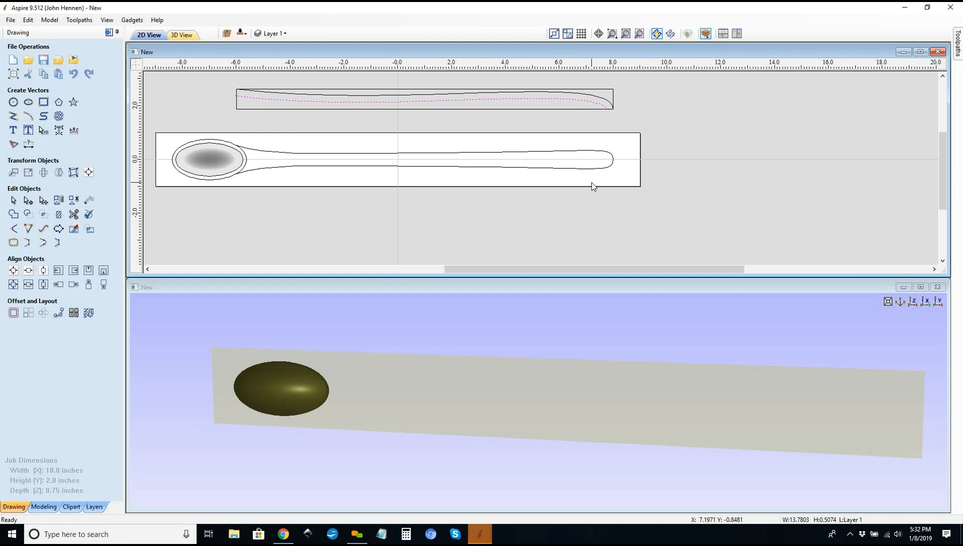
{"action": "left_click", "coordinate": [914, 301]}
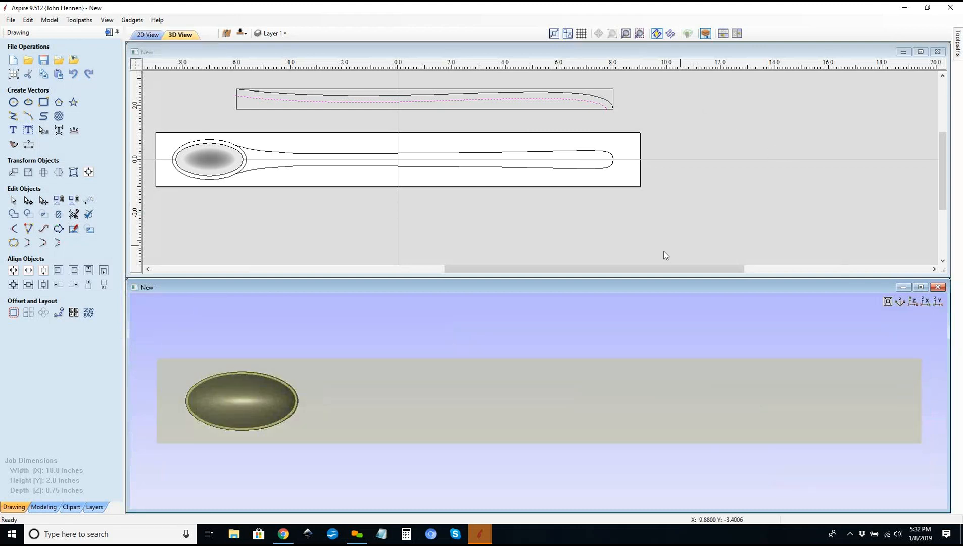
{"action": "left_click", "coordinate": [483, 532]}
{"action": "left_click", "coordinate": [243, 99]}
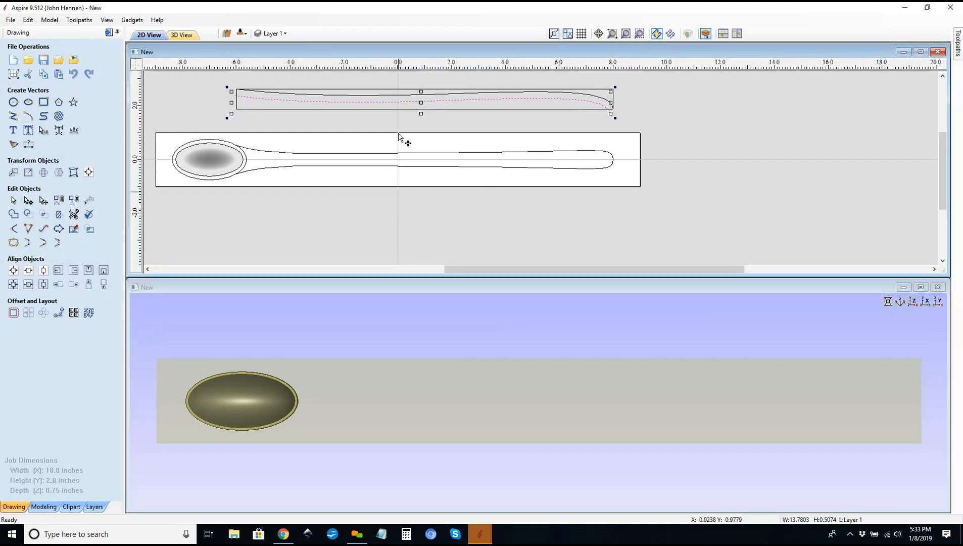
Step: Examine with the vector trim tool whether the offset curve overshoots the rectangle at both of its ends
{"action": "left_click", "coordinate": [74, 214]}
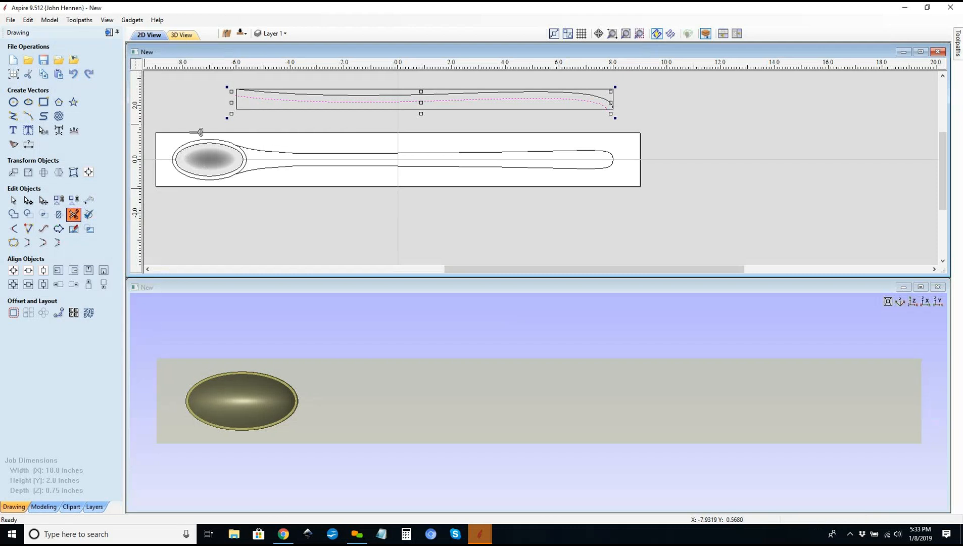
{"action": "scroll", "coordinate": [232, 109], "scroll_direction": "up", "scroll_amount": 5}
{"action": "scroll", "coordinate": [293, 222], "scroll_direction": "down", "scroll_amount": 6}
{"action": "scroll", "coordinate": [317, 128], "scroll_direction": "up", "scroll_amount": 4}
{"action": "scroll", "coordinate": [318, 162], "scroll_direction": "up", "scroll_amount": 2}
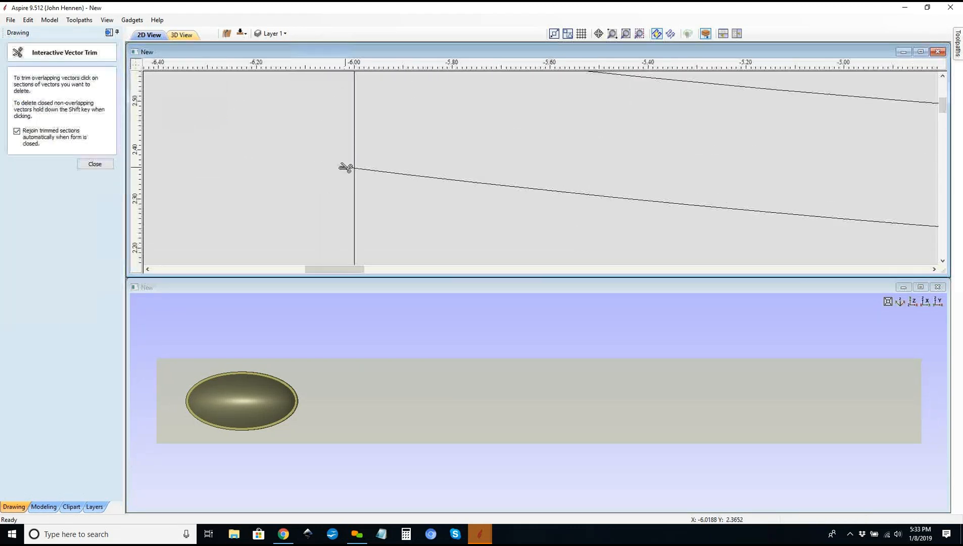
{"action": "scroll", "coordinate": [235, 150], "scroll_direction": "down", "scroll_amount": 5}
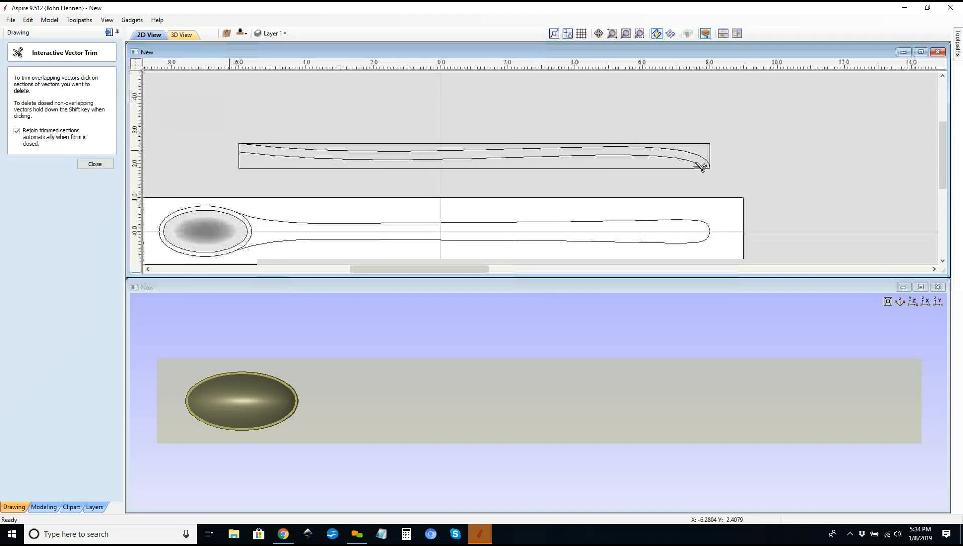
{"action": "scroll", "coordinate": [702, 167], "scroll_direction": "up", "scroll_amount": 8}
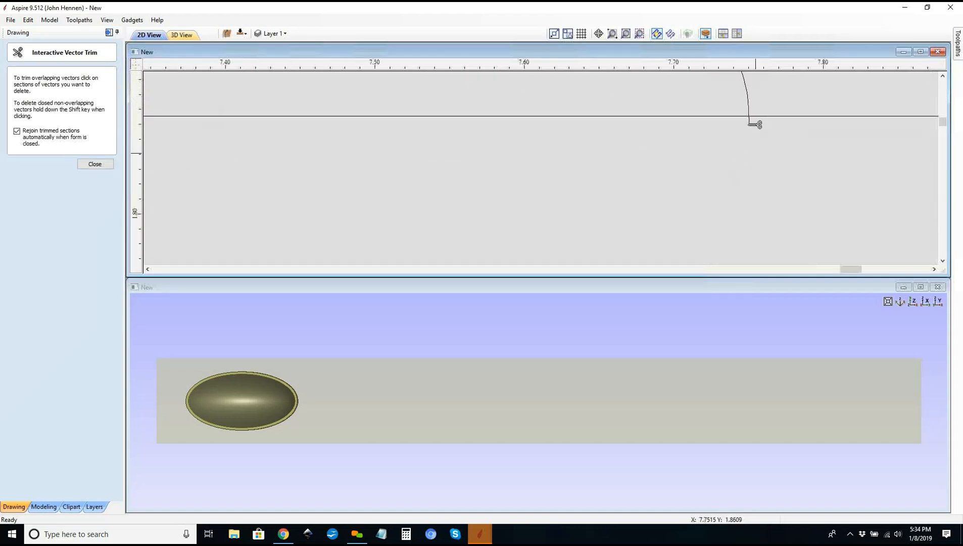
{"action": "scroll", "coordinate": [748, 145], "scroll_direction": "down", "scroll_amount": 3}
{"action": "key", "text": "Escape"}
{"action": "scroll", "coordinate": [744, 156], "scroll_direction": "down", "scroll_amount": 7}
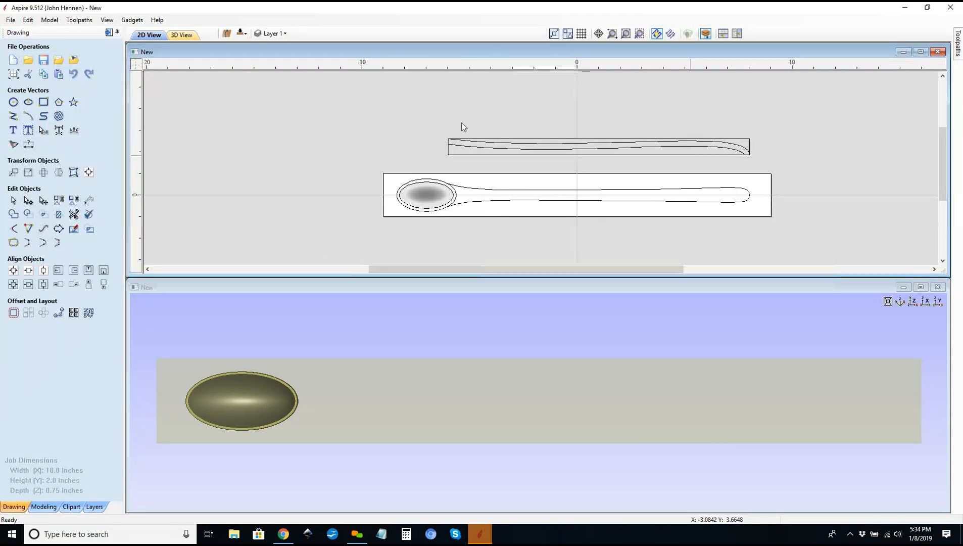
Step: Select the lower profile curve and, after it, the handle's two edge curves to compare side profile and outline
{"action": "scroll", "coordinate": [463, 122], "scroll_direction": "up", "scroll_amount": 3}
{"action": "scroll", "coordinate": [429, 157], "scroll_direction": "down", "scroll_amount": 3}
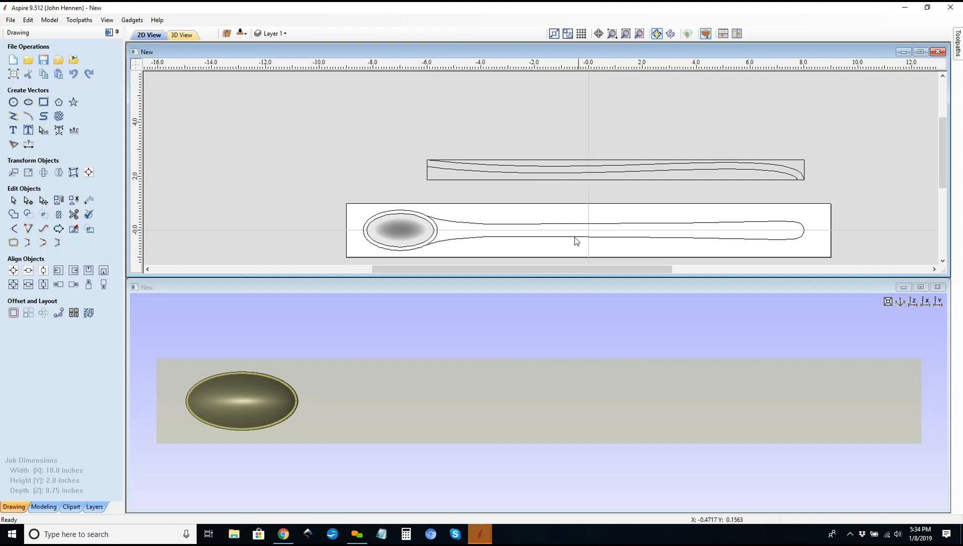
{"action": "left_click", "coordinate": [582, 172]}
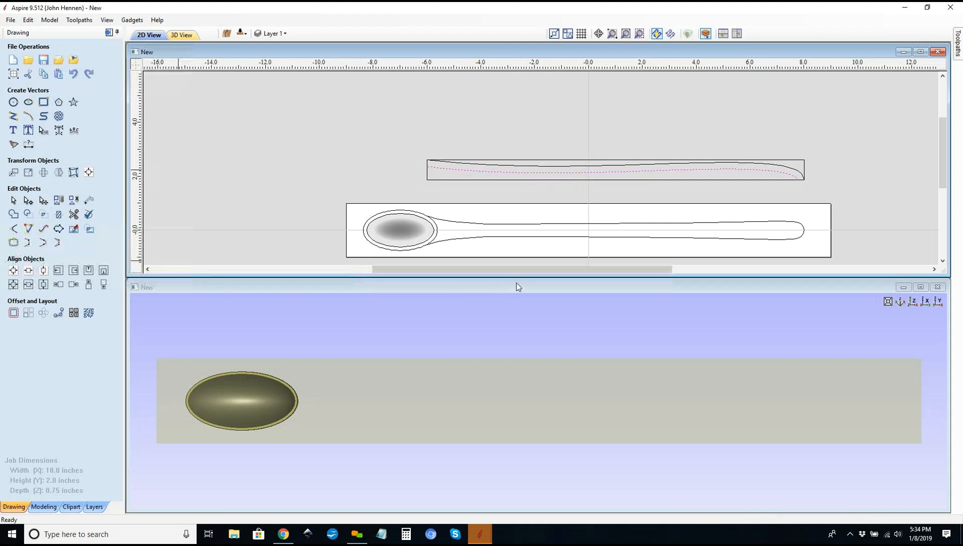
{"action": "left_click_drag", "start_coordinate": [511, 243], "coordinate": [494, 215]}
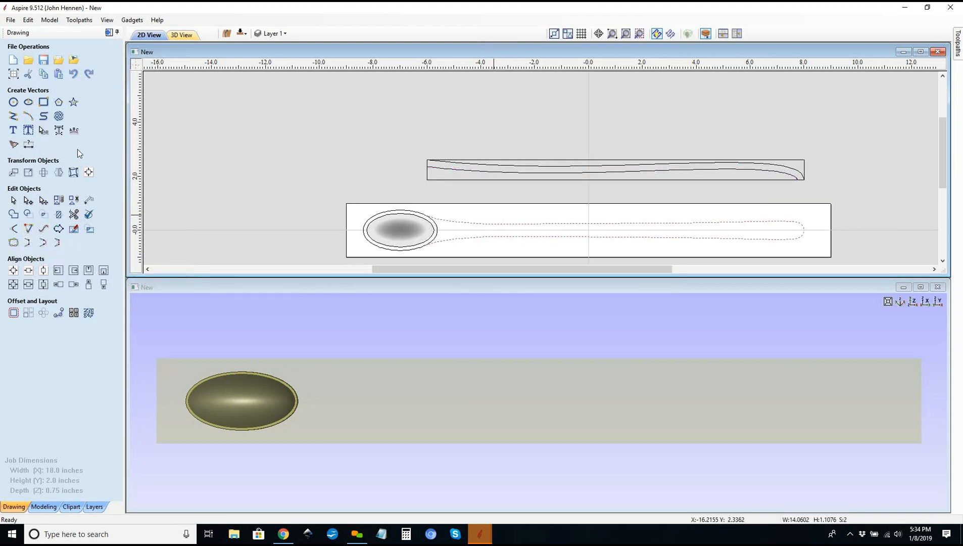
Step: Draw a 2-inch diameter circle above the side profile and delete its lower spans, leaving an upper semicircular arc
{"action": "left_click", "coordinate": [13, 101]}
{"action": "left_click", "coordinate": [408, 127]}
{"action": "left_click", "coordinate": [436, 128]}
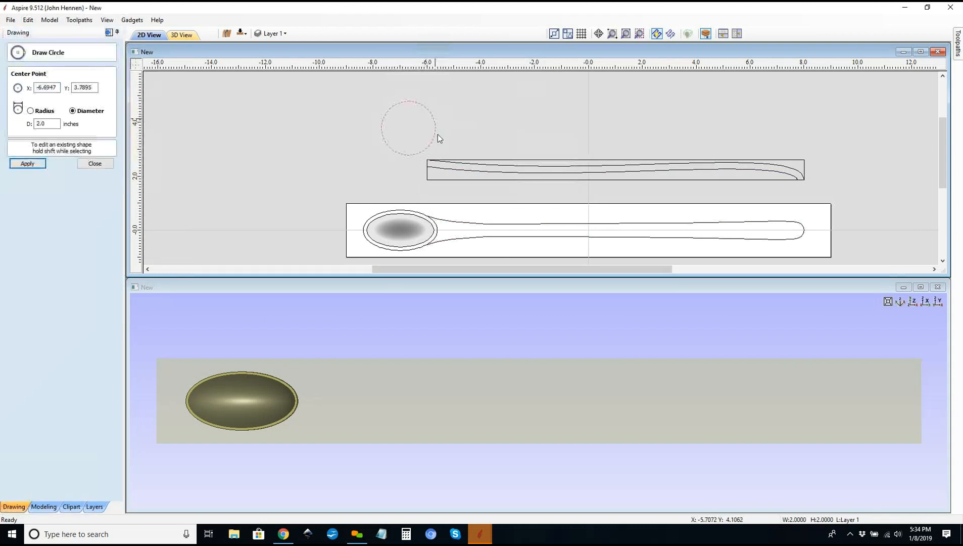
{"action": "key", "text": "Escape"}
{"action": "key", "text": "d"}
{"action": "key", "text": "d"}
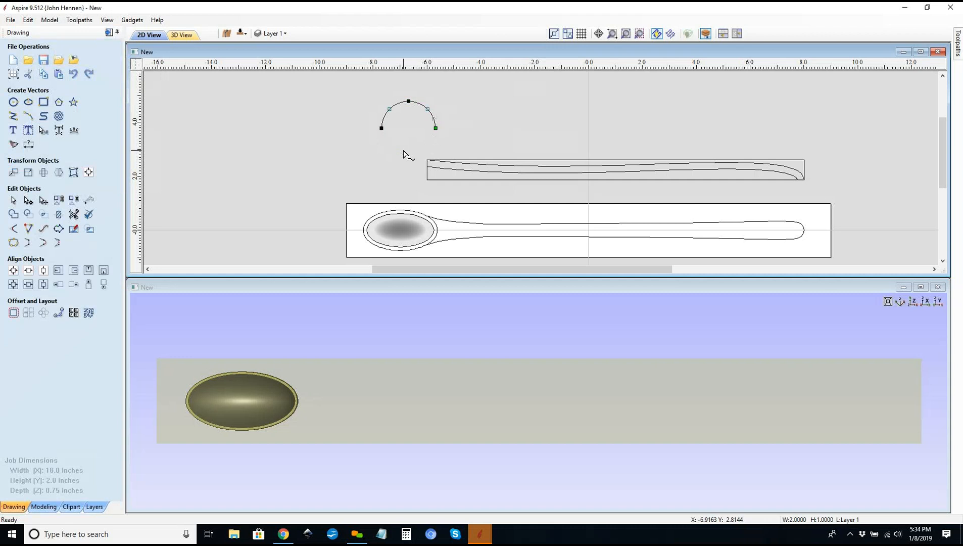
{"action": "left_click", "coordinate": [412, 148]}
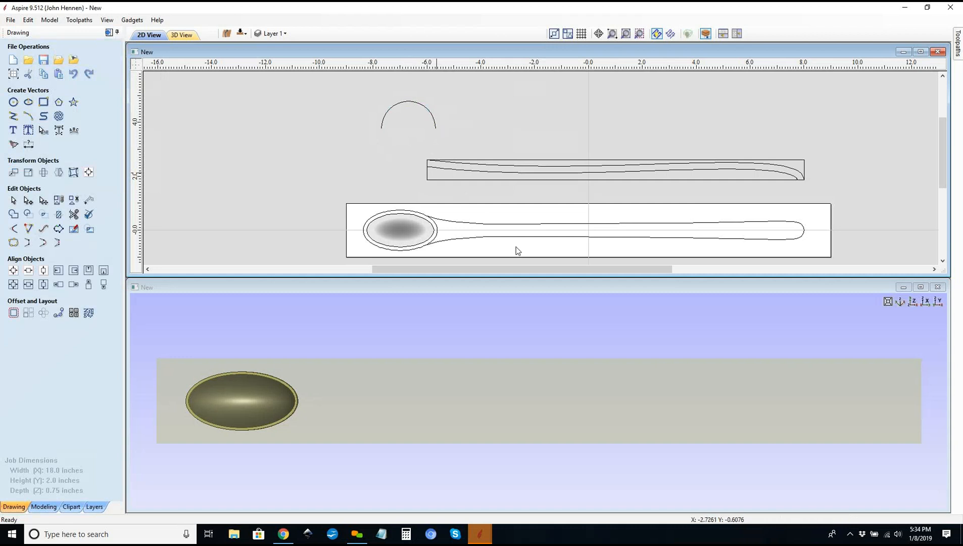
Step: Create the handle with a Two Rail Sweep, using its two outline curves as rails and the upper semicircular arc as cross-section
{"action": "left_click", "coordinate": [499, 224]}
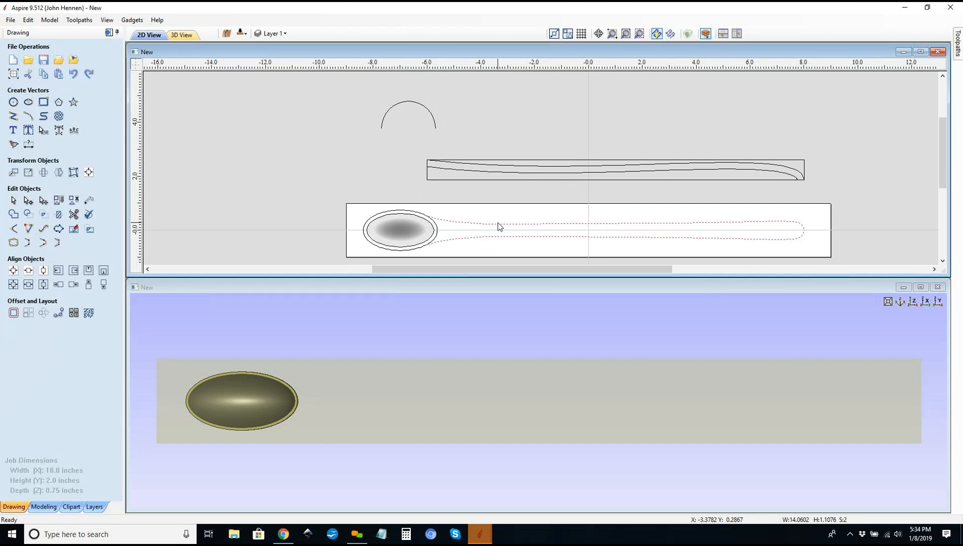
{"action": "left_click", "coordinate": [43, 506]}
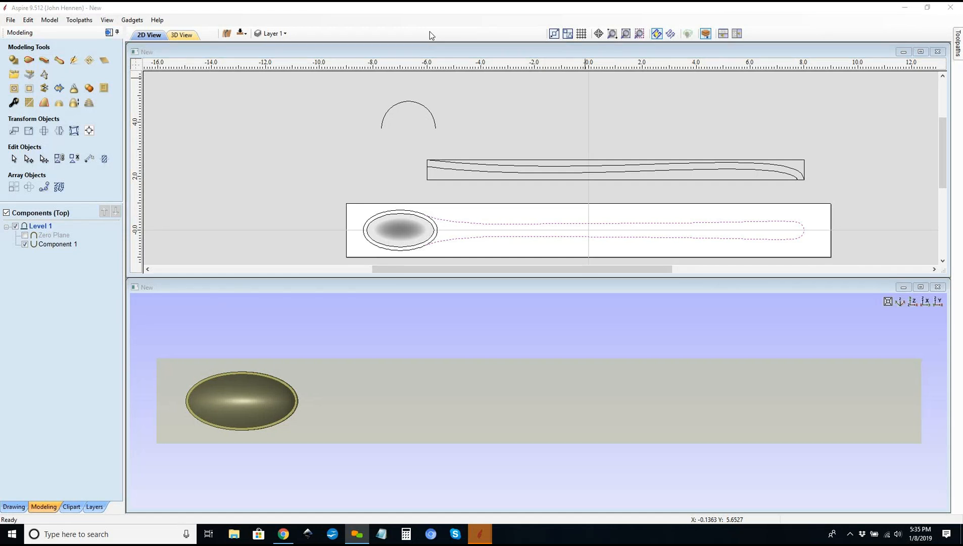
{"action": "left_click", "coordinate": [30, 64]}
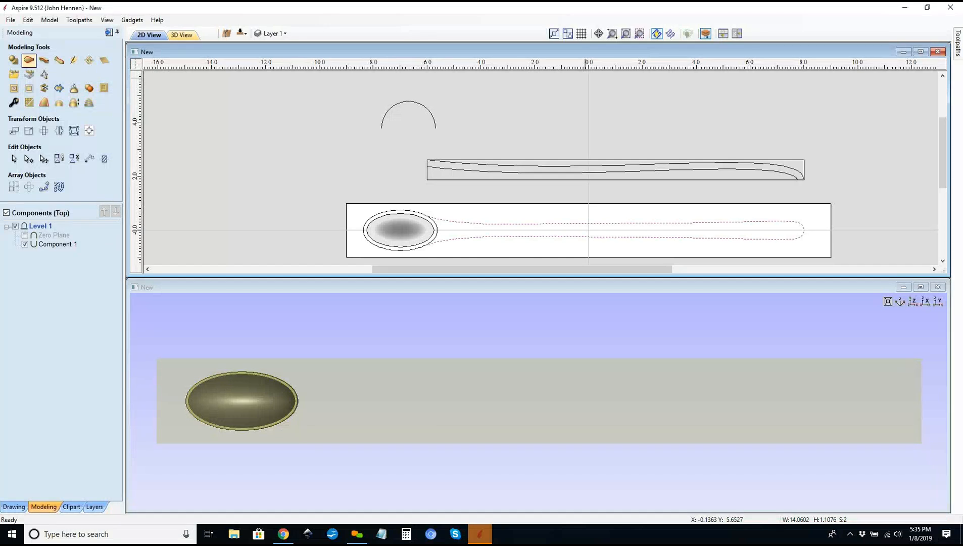
{"action": "left_click", "coordinate": [30, 61]}
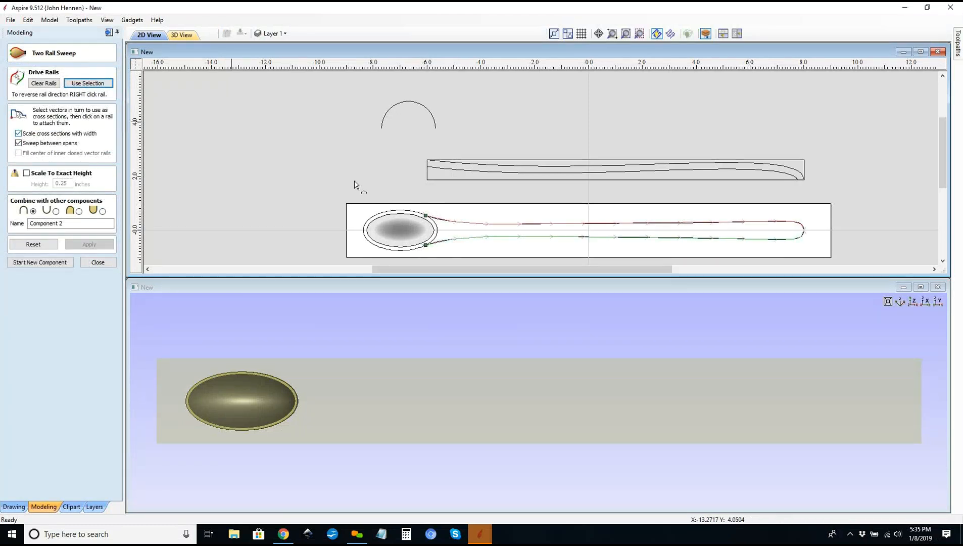
{"action": "left_click", "coordinate": [385, 126]}
{"action": "left_click", "coordinate": [86, 244]}
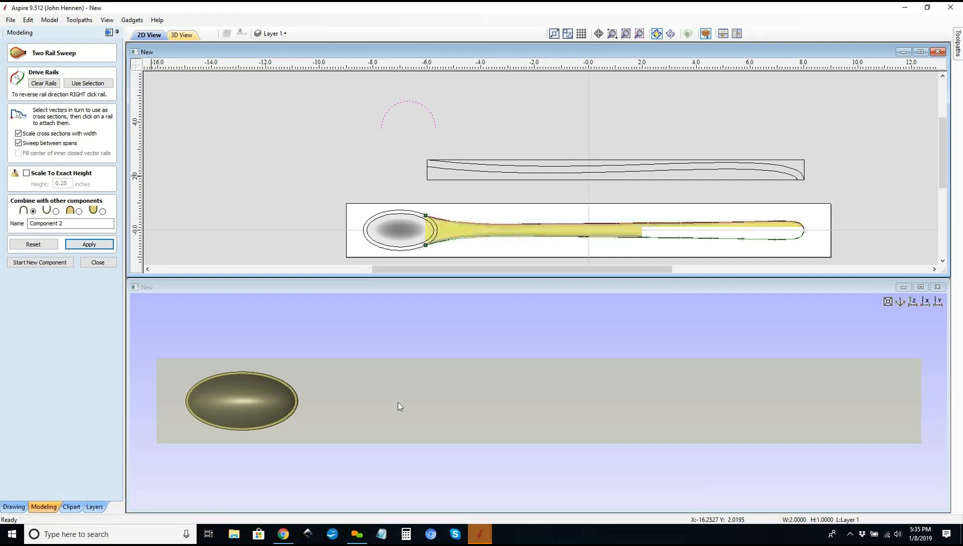
{"action": "left_click", "coordinate": [509, 434]}
{"action": "left_click_drag", "start_coordinate": [508, 429], "coordinate": [443, 435]}
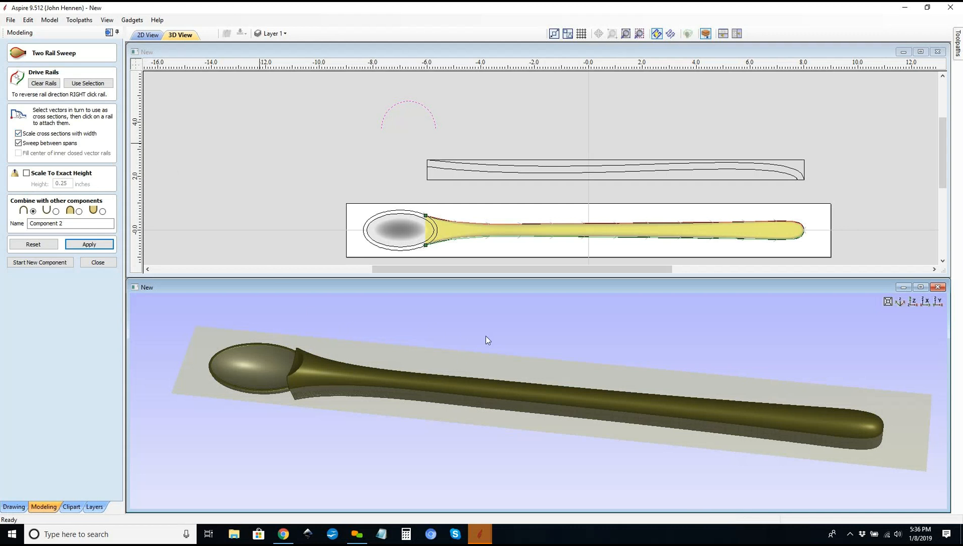
{"action": "left_click_drag", "start_coordinate": [539, 407], "coordinate": [298, 380]}
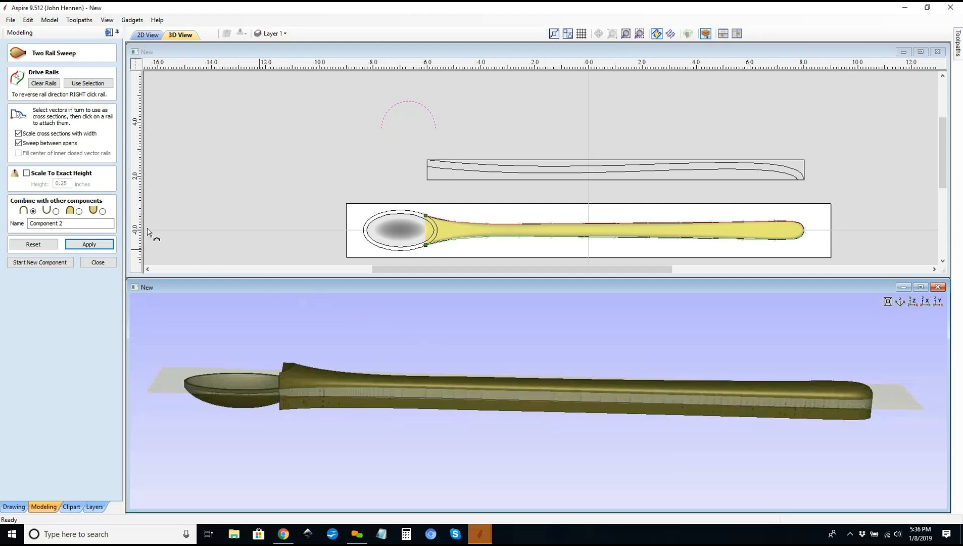
Step: Scale the swept handle to an exact height of 0.25 inches and finish the sweep
{"action": "left_click", "coordinate": [27, 173]}
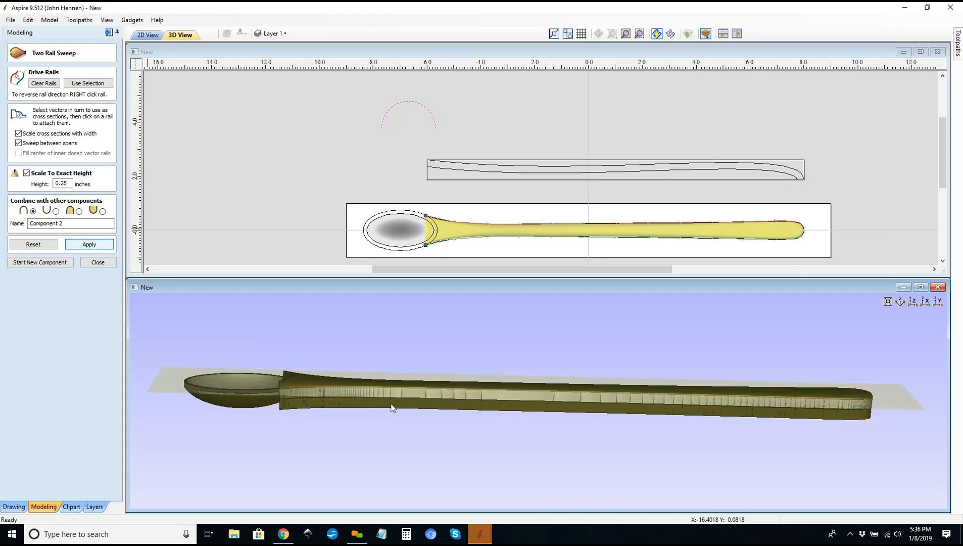
{"action": "left_click_drag", "start_coordinate": [538, 448], "coordinate": [655, 422]}
{"action": "left_click_drag", "start_coordinate": [564, 413], "coordinate": [485, 460]}
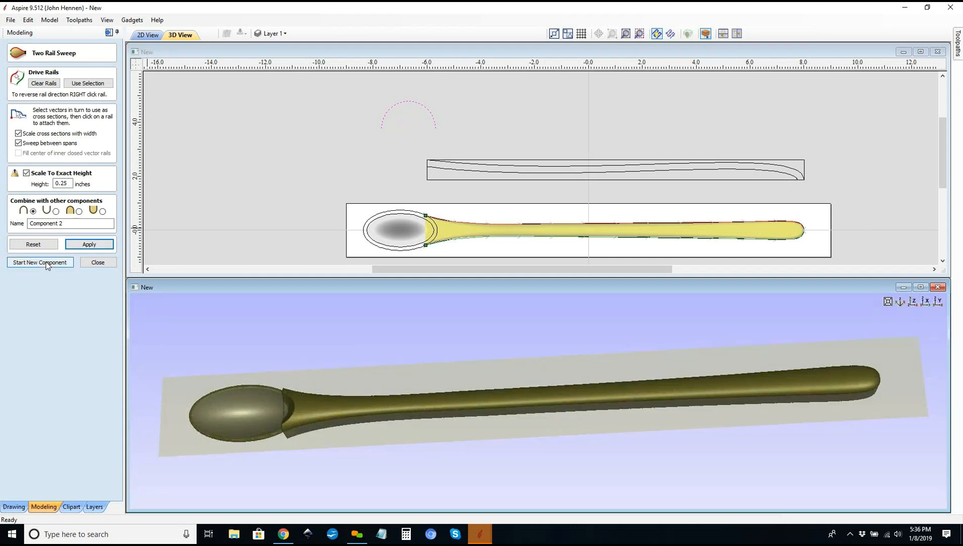
{"action": "left_click", "coordinate": [89, 263]}
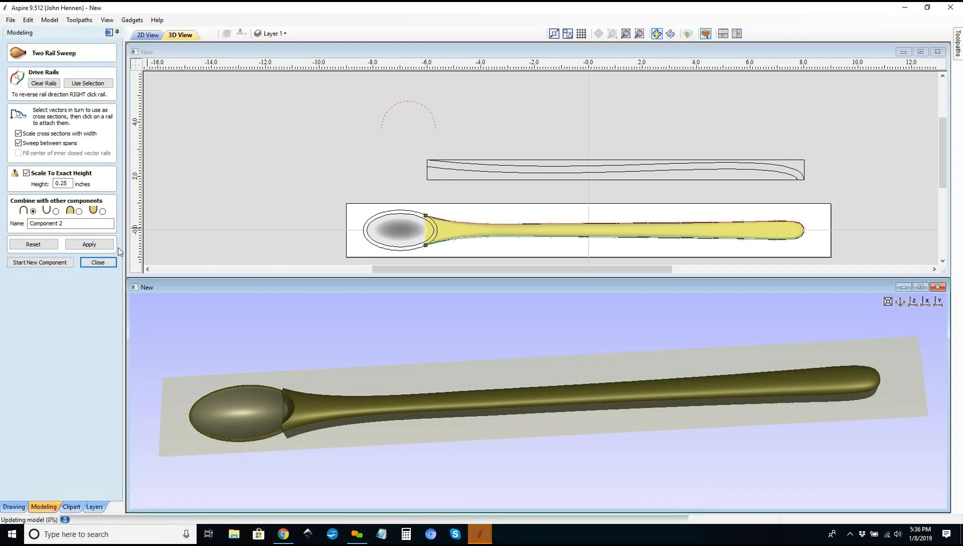
Step: Set the base height of the handle component to -0.25 inches
{"action": "left_click", "coordinate": [452, 238]}
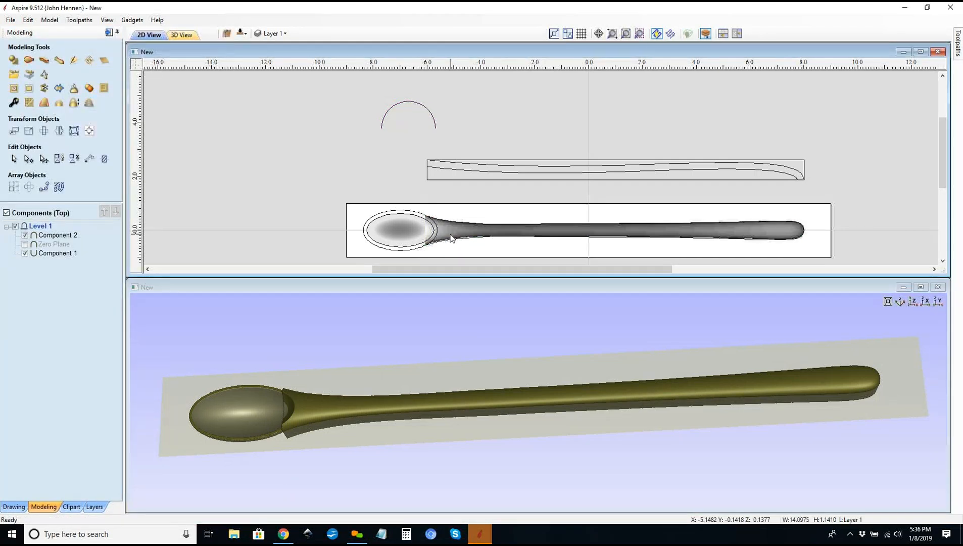
{"action": "left_click_drag", "start_coordinate": [526, 429], "coordinate": [530, 386]}
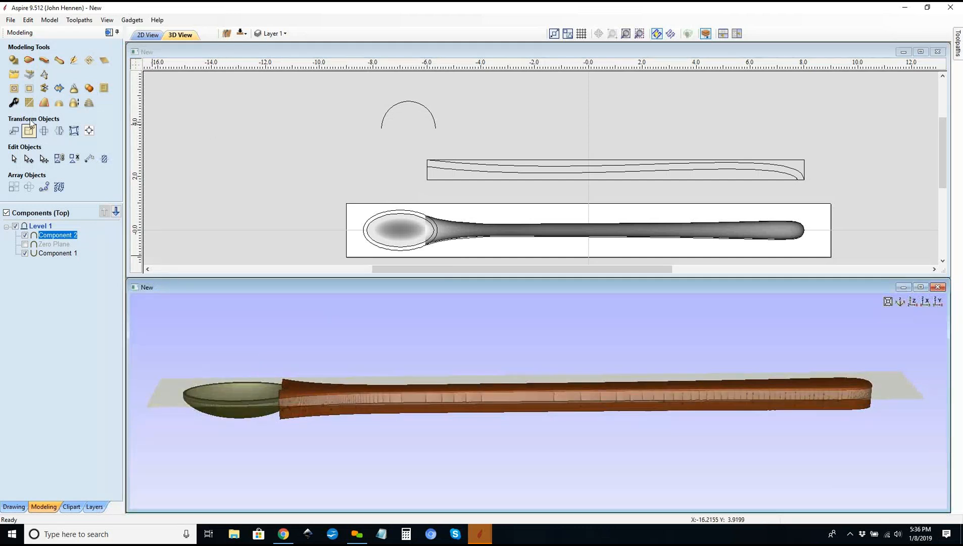
{"action": "left_click", "coordinate": [12, 103]}
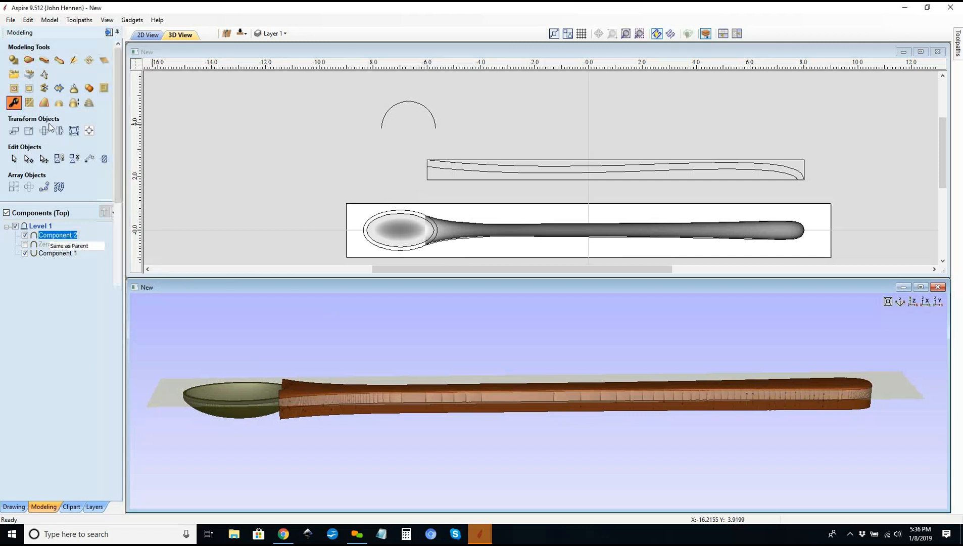
{"action": "left_click", "coordinate": [70, 145]}
{"action": "type", "text": "-0.25"}
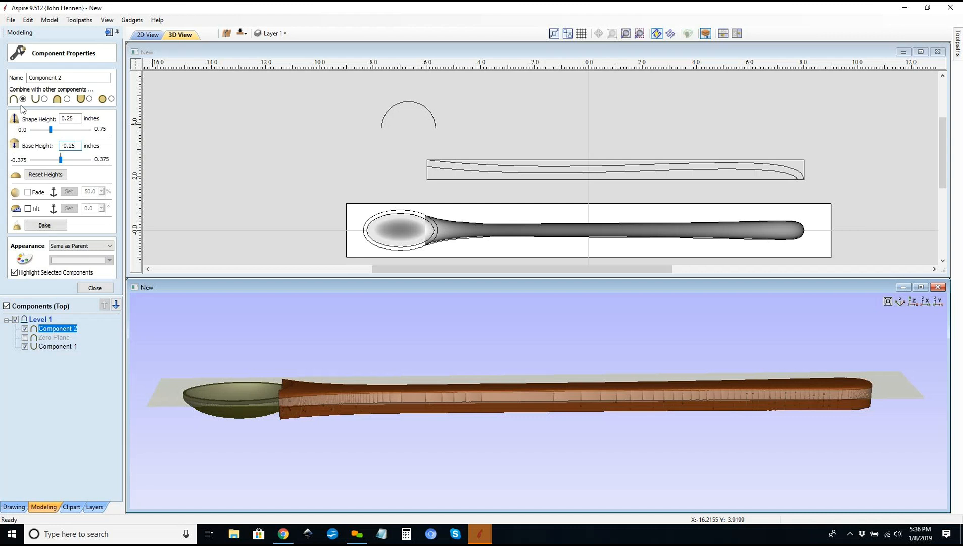
{"action": "key", "text": "Return"}
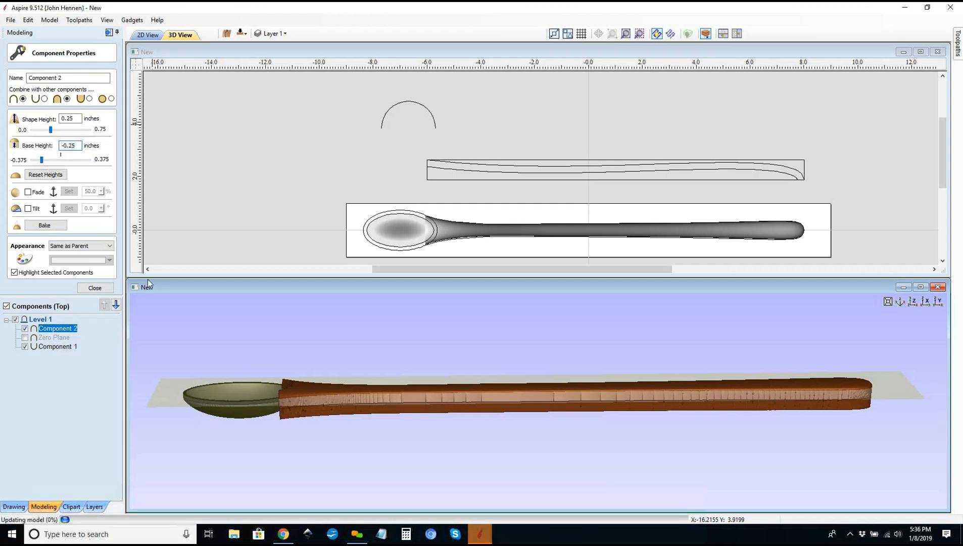
{"action": "left_click", "coordinate": [96, 288]}
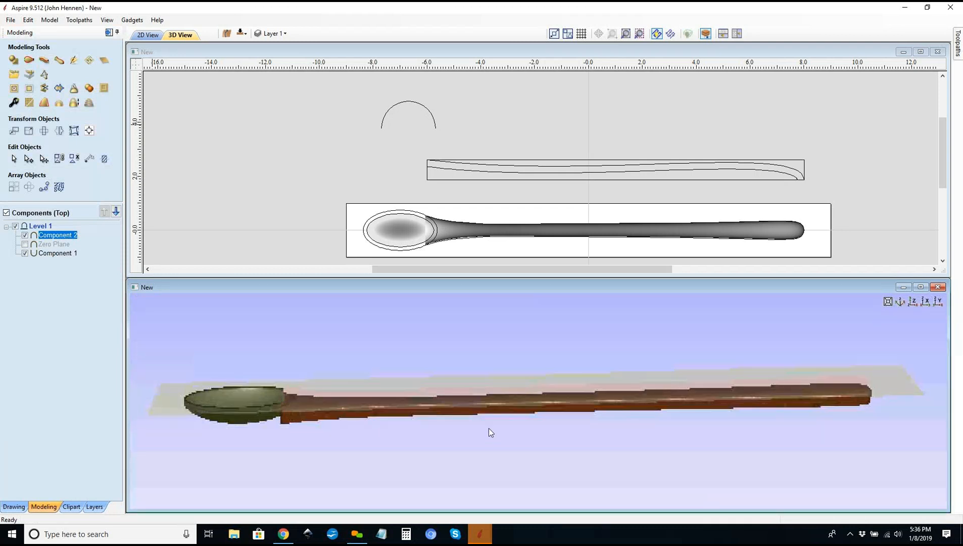
{"action": "left_click_drag", "start_coordinate": [488, 428], "coordinate": [553, 382]}
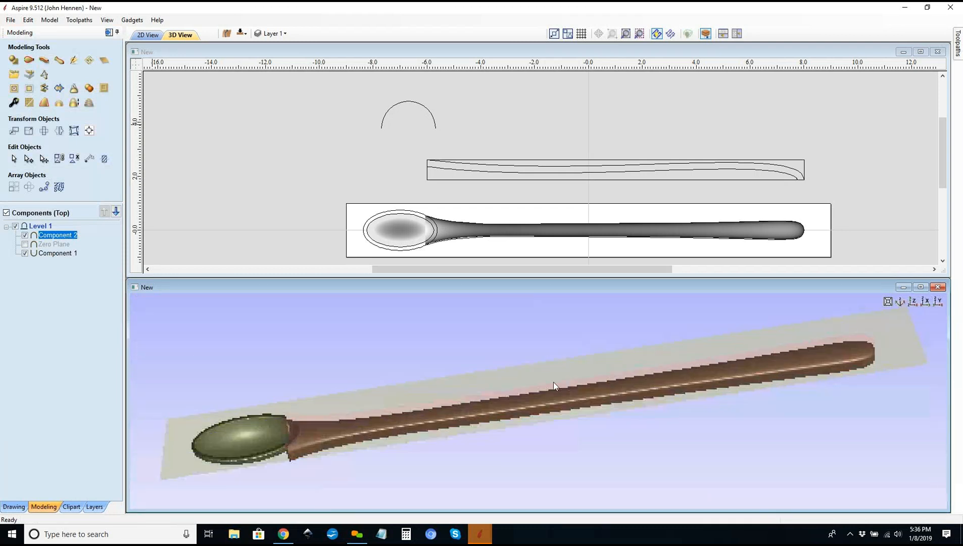
Step: Clear the handle component's base height to compare the spoon's side view, and restore it to -0.25 inches
{"action": "left_click", "coordinate": [14, 102]}
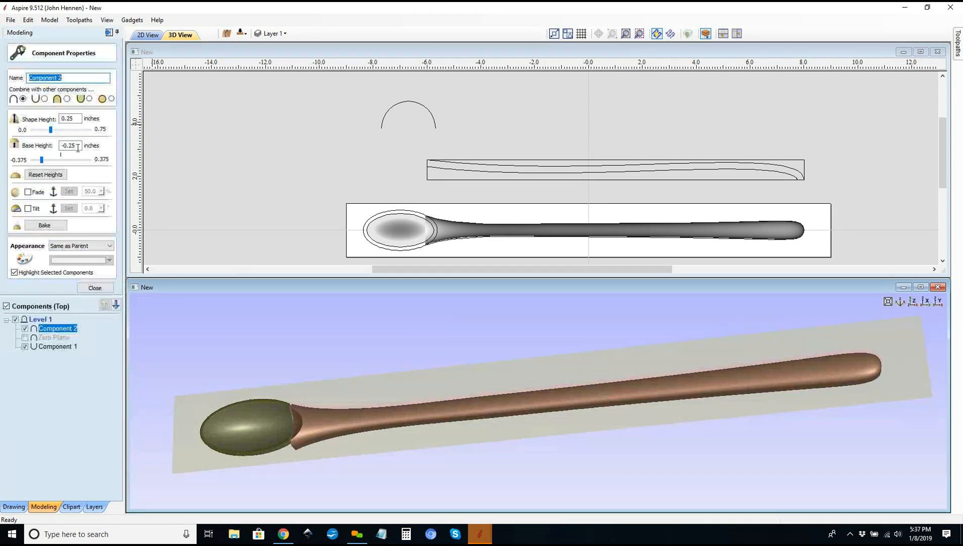
{"action": "double_click", "coordinate": [70, 146]}
{"action": "key", "text": "BackSpace"}
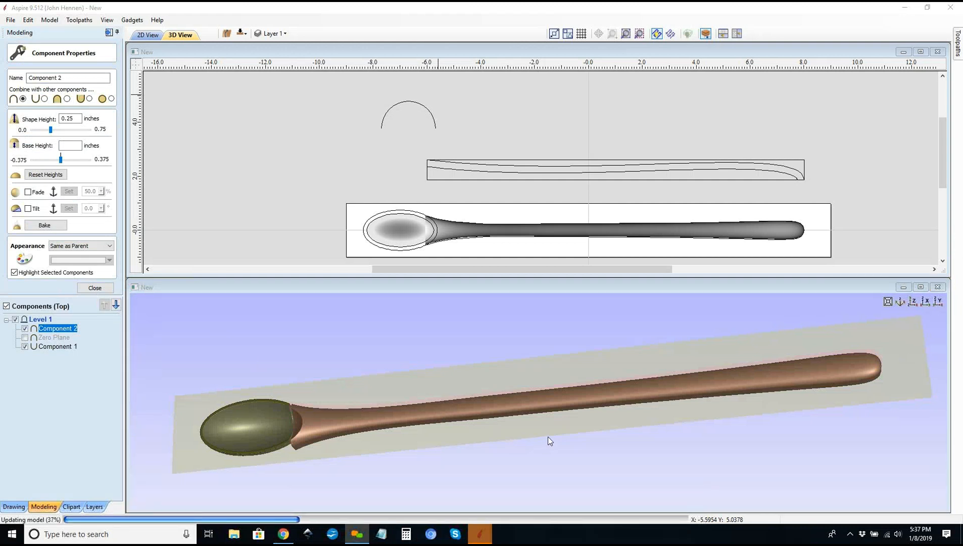
{"action": "left_click_drag", "start_coordinate": [584, 410], "coordinate": [398, 341]}
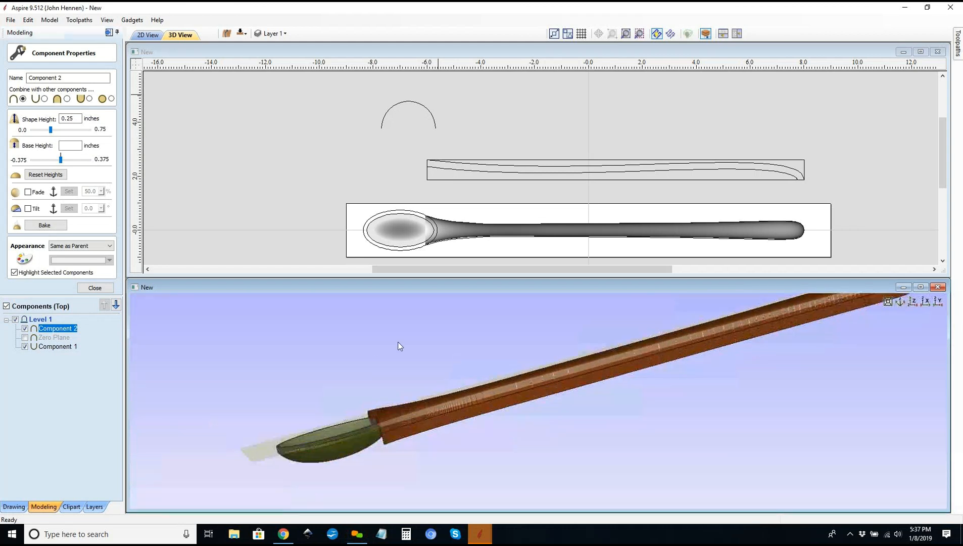
{"action": "left_click", "coordinate": [925, 300]}
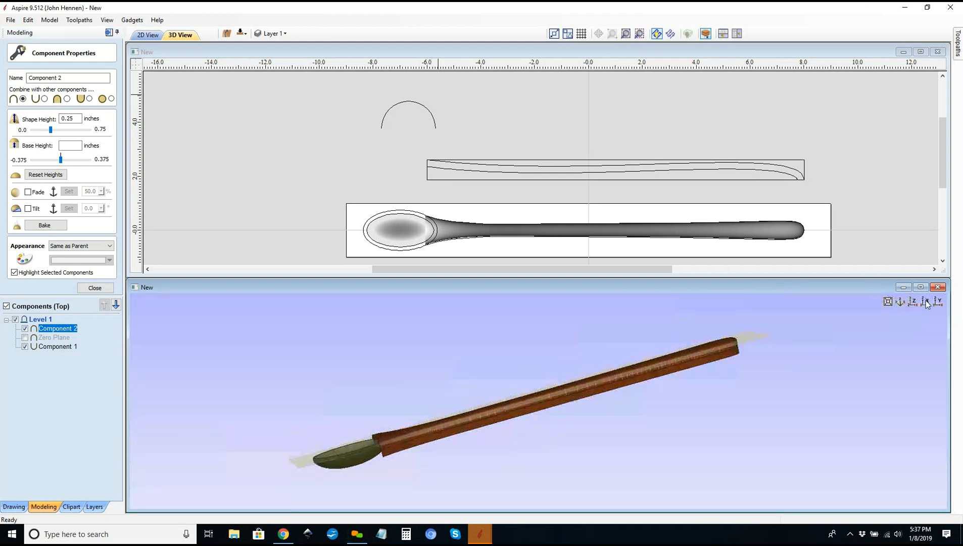
{"action": "left_click", "coordinate": [939, 301]}
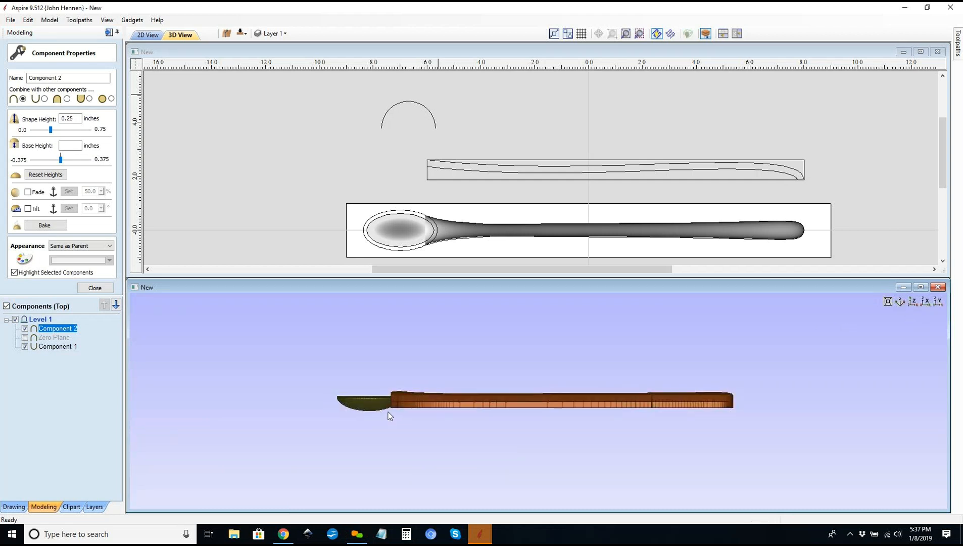
{"action": "scroll", "coordinate": [391, 417], "scroll_direction": "up", "scroll_amount": 2}
{"action": "left_click", "coordinate": [75, 148]}
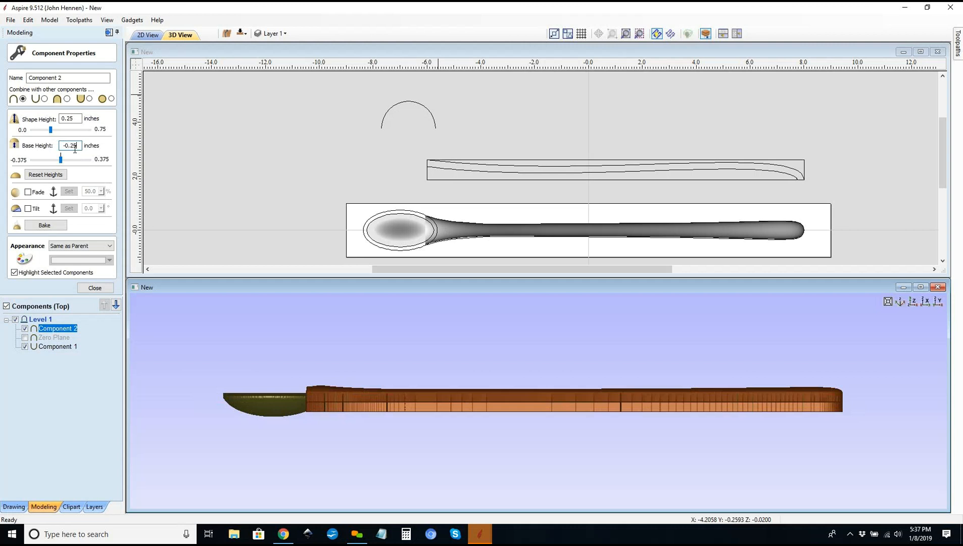
{"action": "key", "text": "Return"}
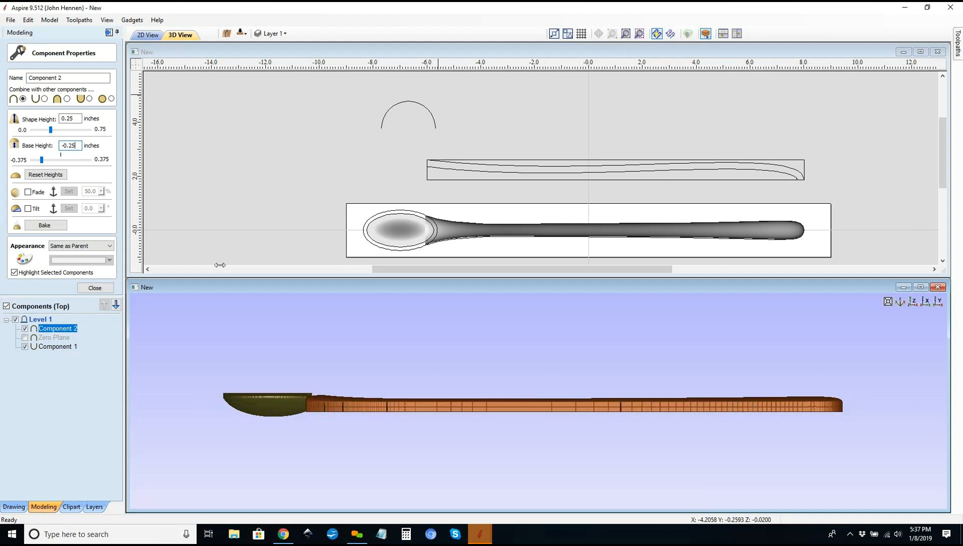
{"action": "left_click_drag", "start_coordinate": [507, 454], "coordinate": [507, 493]}
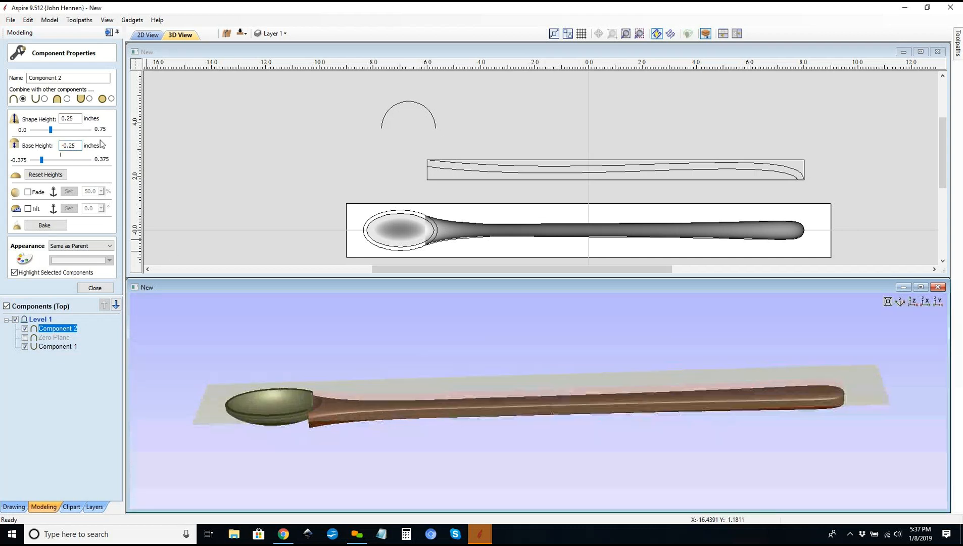
Step: Change the handle component's combine mode to Merge and check its junction with the bowl
{"action": "left_click", "coordinate": [67, 100]}
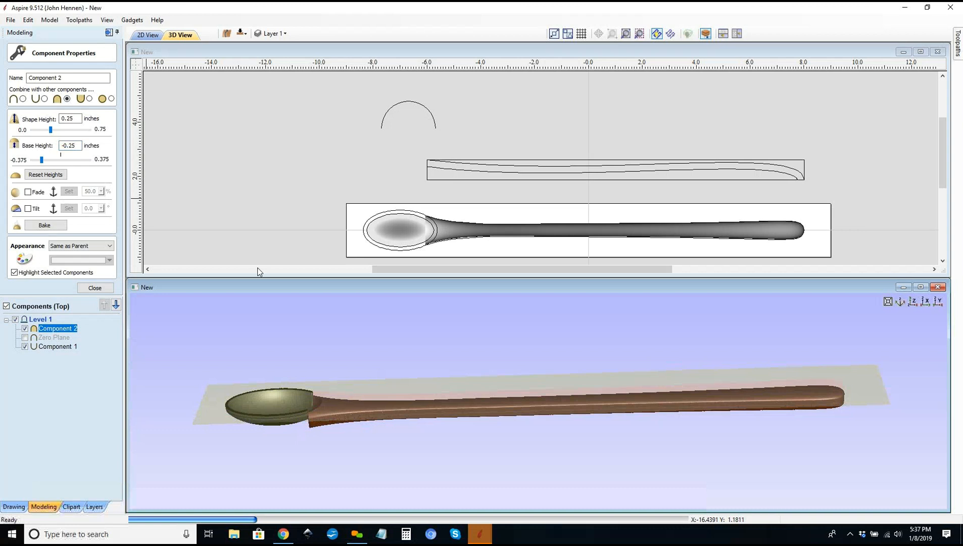
{"action": "left_click_drag", "start_coordinate": [454, 445], "coordinate": [442, 460]}
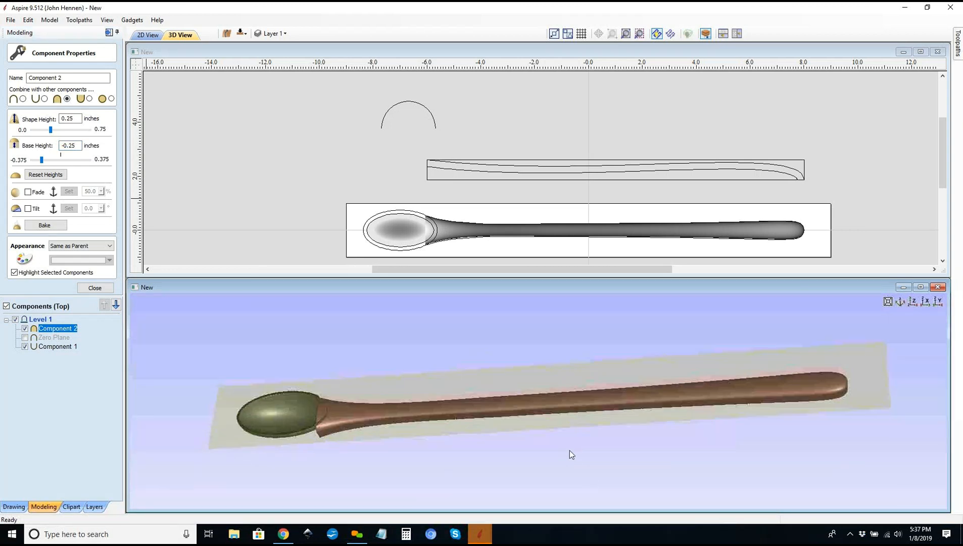
{"action": "left_click_drag", "start_coordinate": [376, 249], "coordinate": [397, 226]}
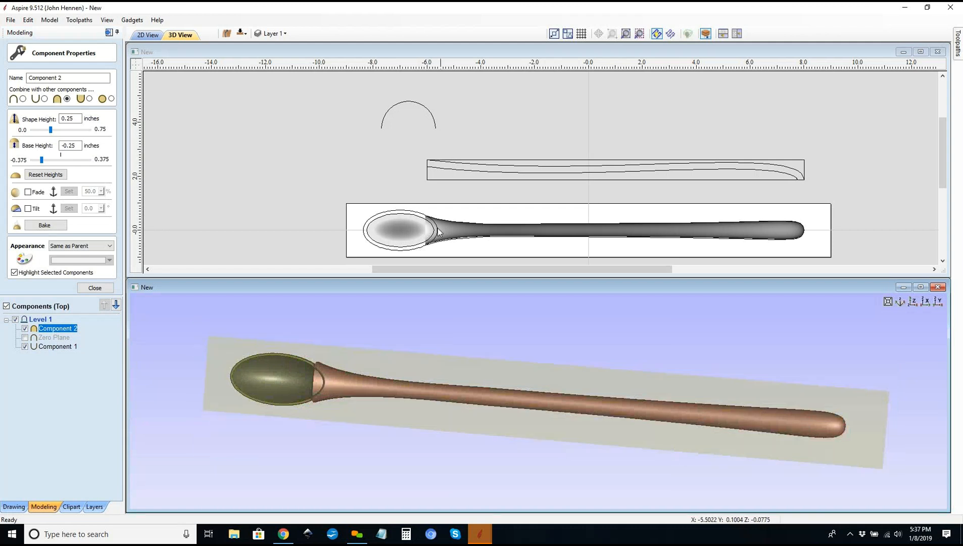
{"action": "left_click", "coordinate": [82, 286]}
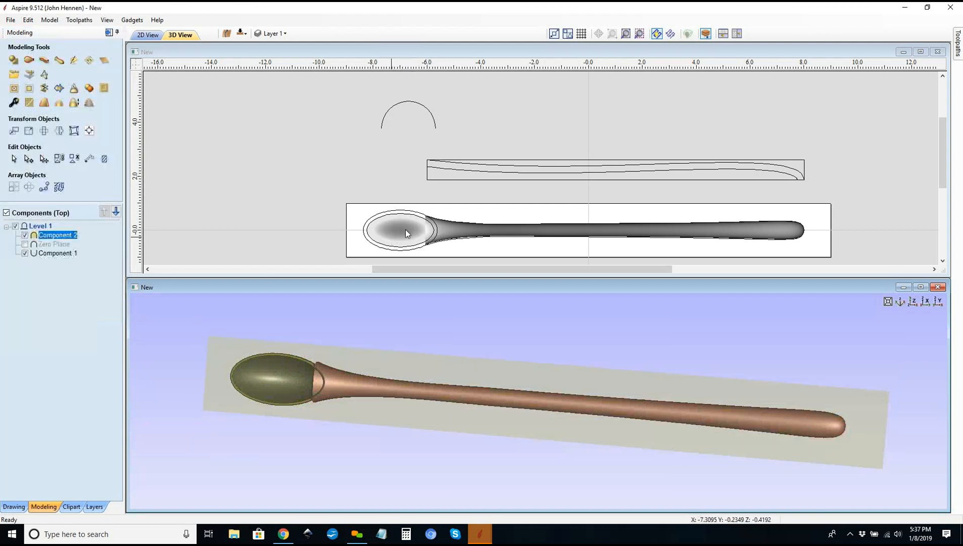
Step: Clear the part of the handle component that lies inside the bowl's inner ellipse
{"action": "left_click", "coordinate": [442, 232]}
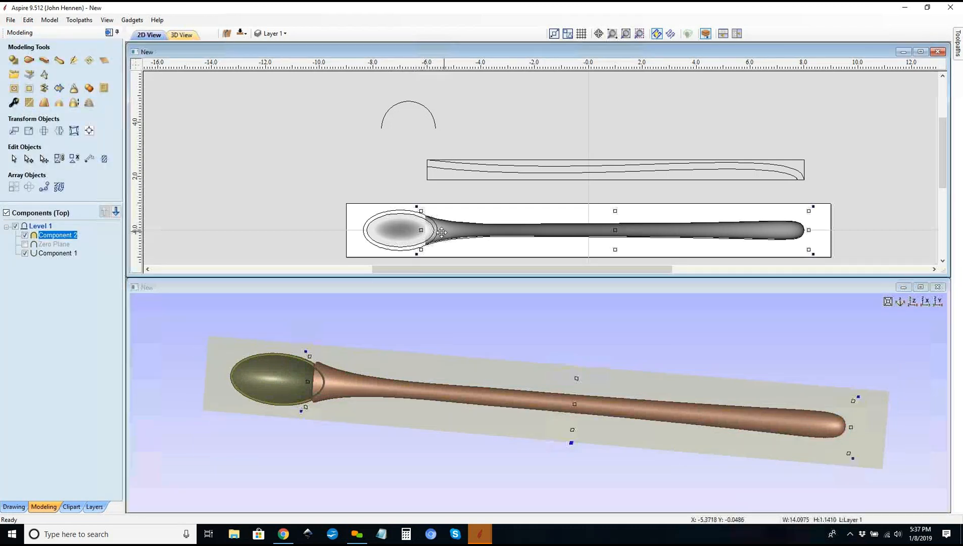
{"action": "left_click", "coordinate": [412, 248], "text": "shift"}
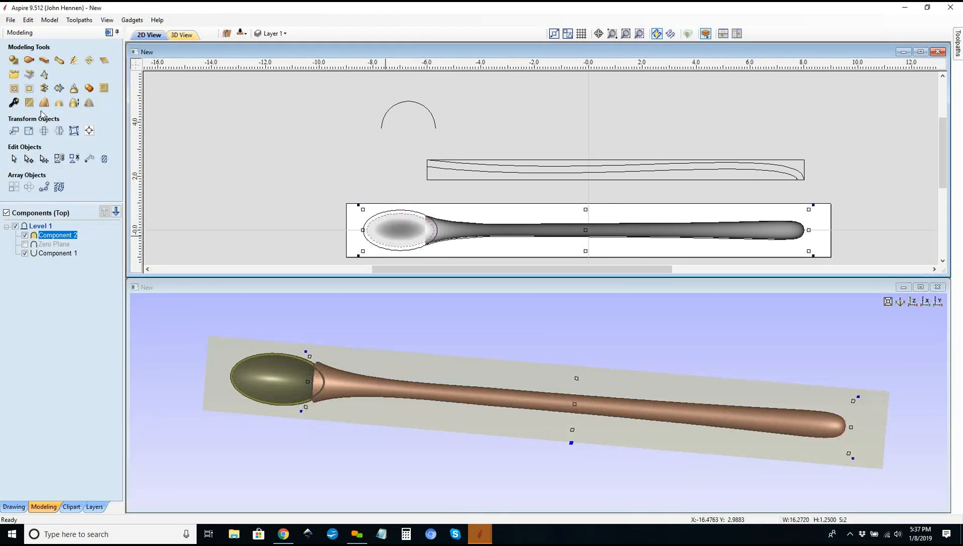
{"action": "left_click", "coordinate": [14, 89]}
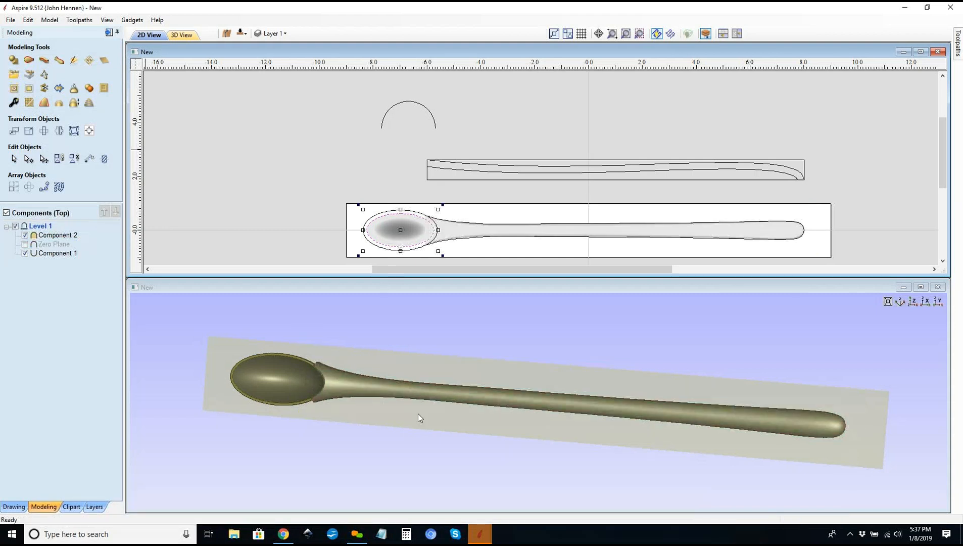
{"action": "left_click", "coordinate": [416, 380]}
{"action": "left_click_drag", "start_coordinate": [416, 371], "coordinate": [327, 348]}
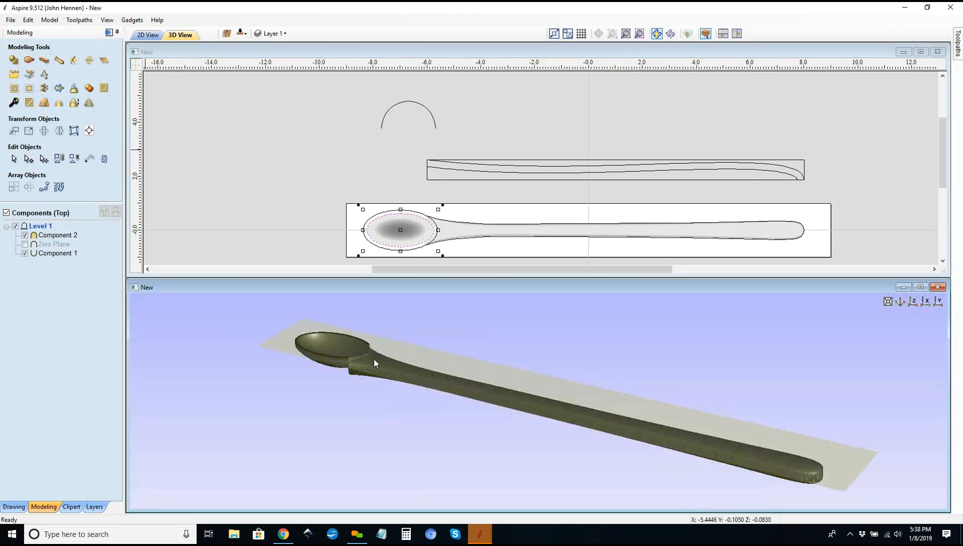
Step: Hide the handle component so only the bowl component and the vectors are shown
{"action": "left_click", "coordinate": [448, 238]}
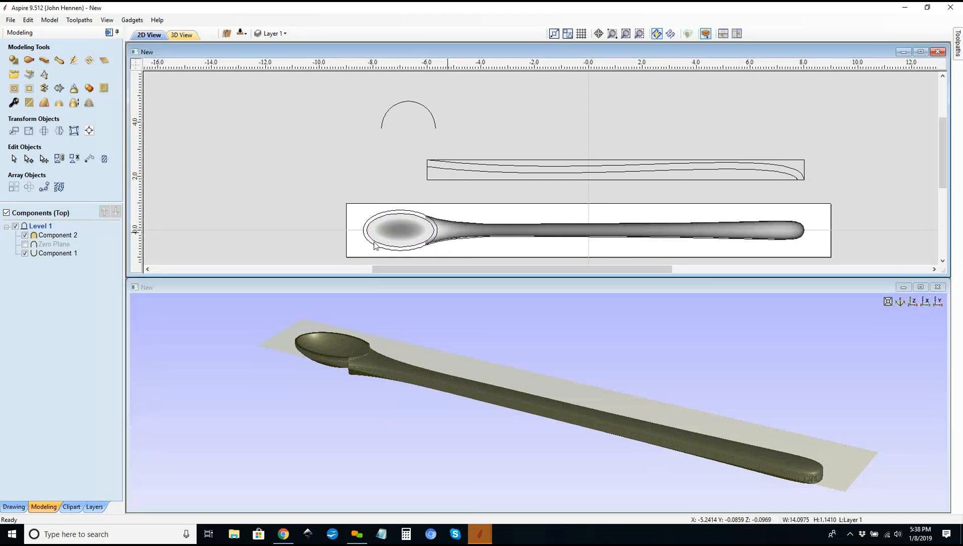
{"action": "left_click", "coordinate": [25, 235]}
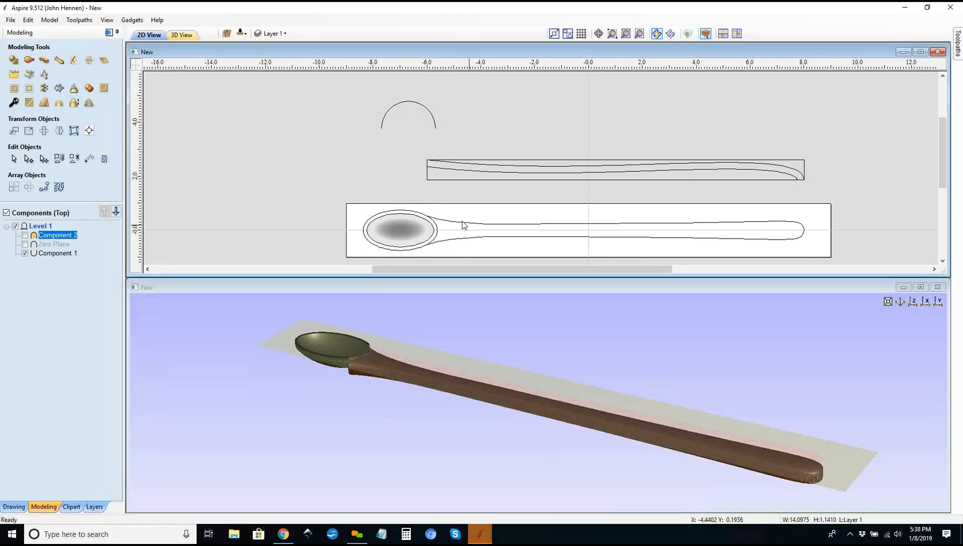
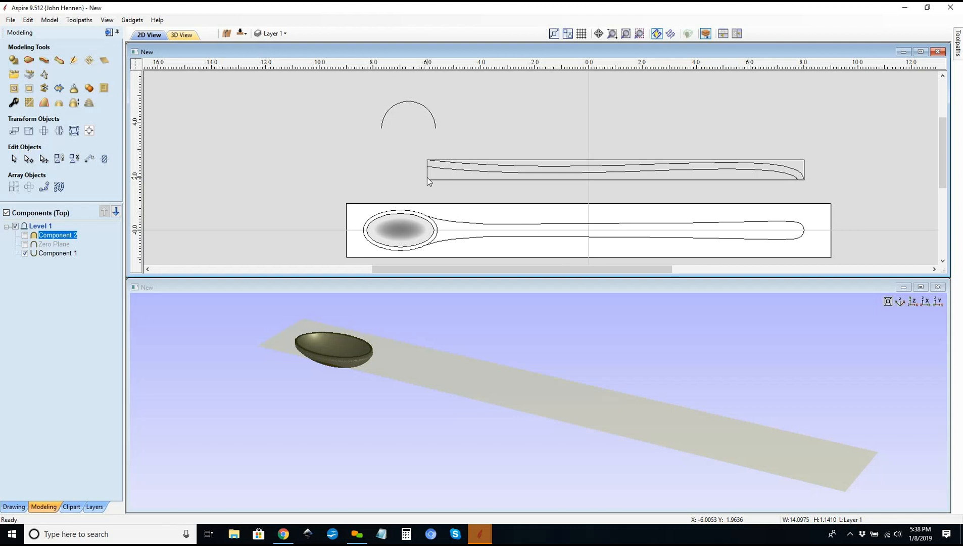
Step: Draw a vertical line 2 inches long near x -6.1, where the handle outline meets the bowl
{"action": "left_click", "coordinate": [305, 195]}
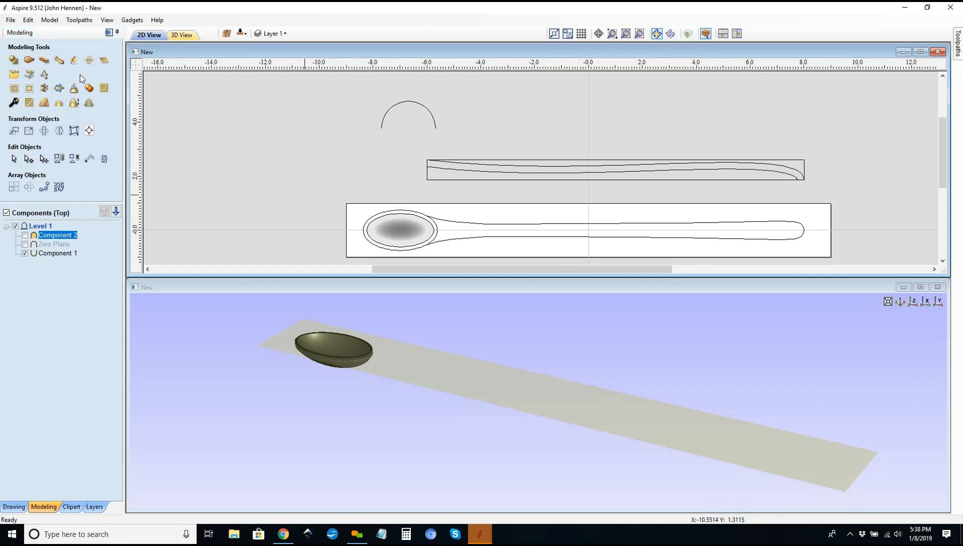
{"action": "left_click", "coordinate": [14, 506]}
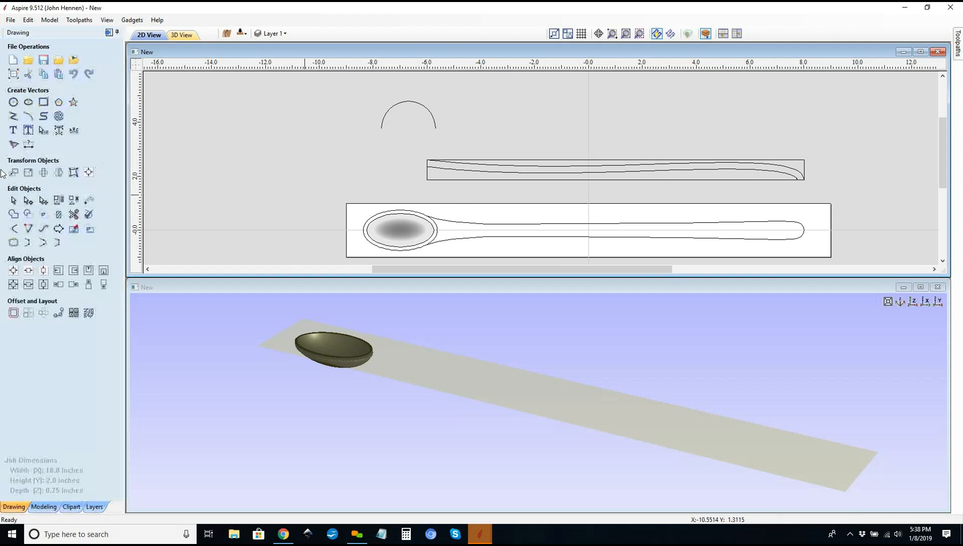
{"action": "left_click", "coordinate": [14, 116]}
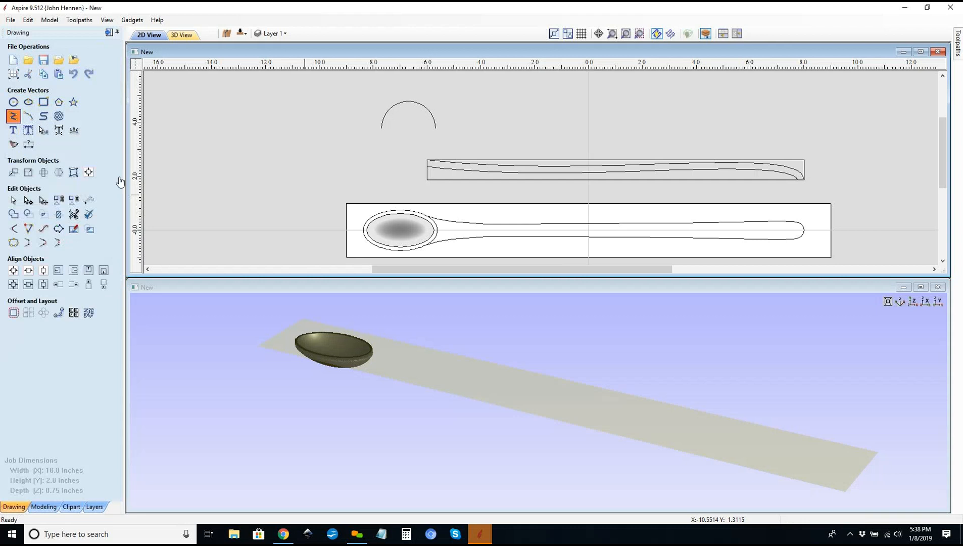
{"action": "left_click", "coordinate": [424, 245]}
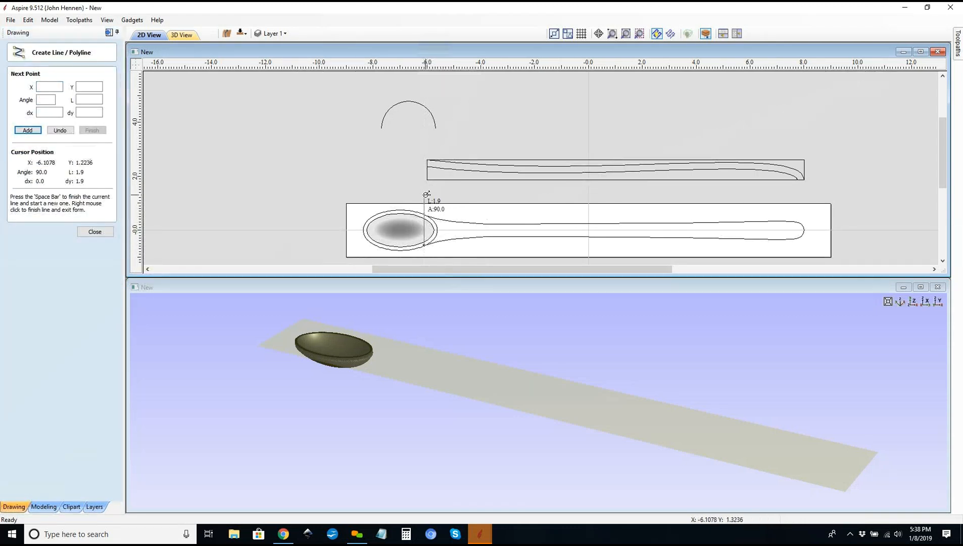
{"action": "left_click", "coordinate": [426, 191]}
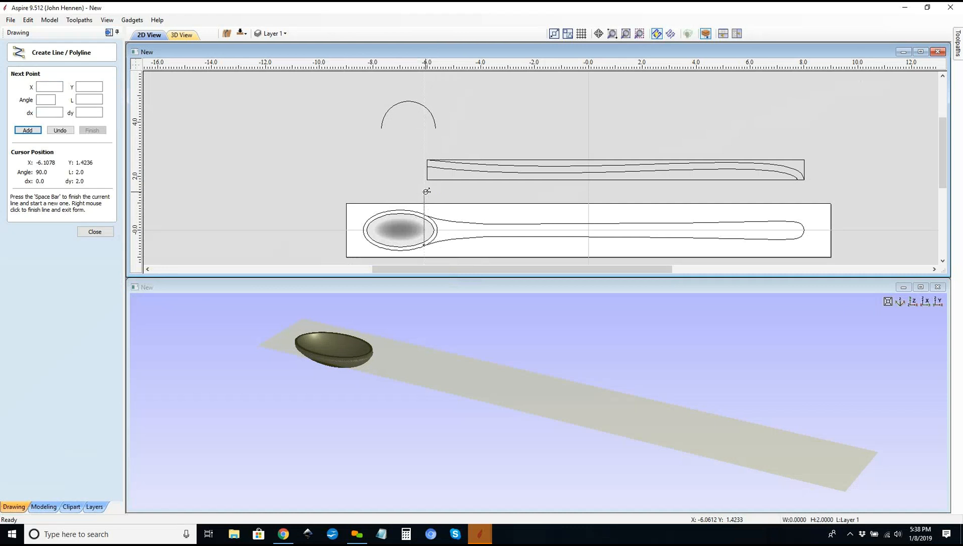
{"action": "right_click", "coordinate": [425, 207]}
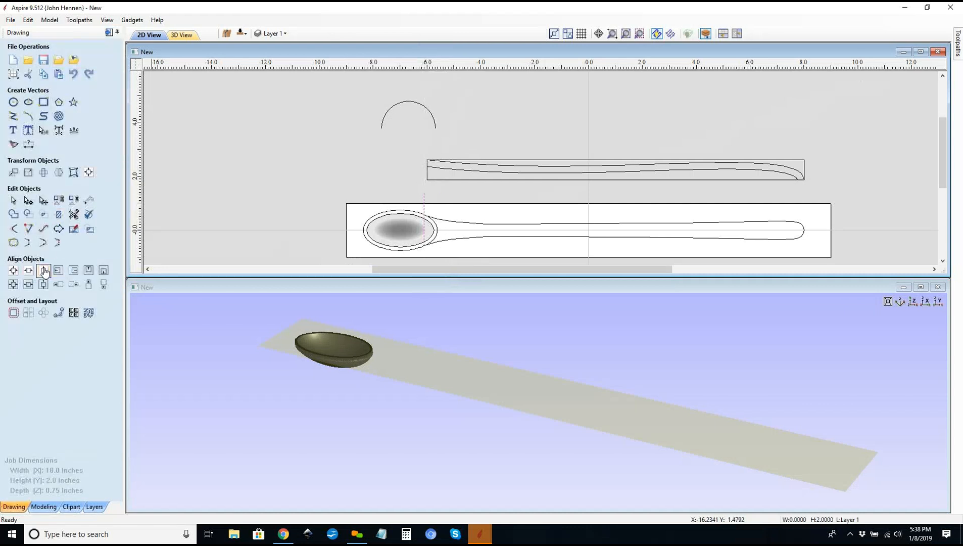
Step: Centre the vertical line on the board's height and place a copy of it at the far tip of the handle
{"action": "scroll", "coordinate": [411, 216], "scroll_direction": "down", "scroll_amount": 2}
{"action": "left_click", "coordinate": [448, 222]}
{"action": "left_click_drag", "start_coordinate": [448, 221], "coordinate": [648, 223]}
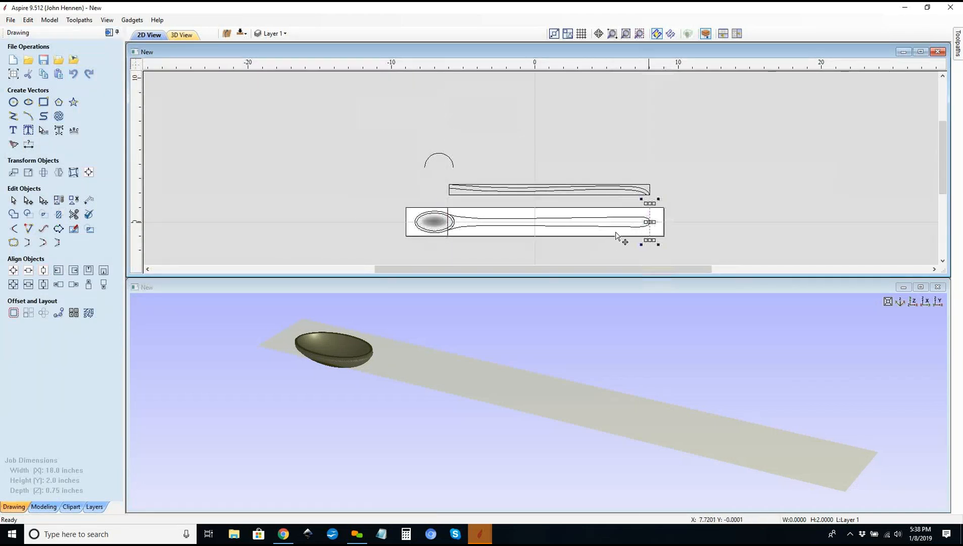
{"action": "scroll", "coordinate": [530, 202], "scroll_direction": "up", "scroll_amount": 2}
{"action": "scroll", "coordinate": [530, 201], "scroll_direction": "up", "scroll_amount": 2}
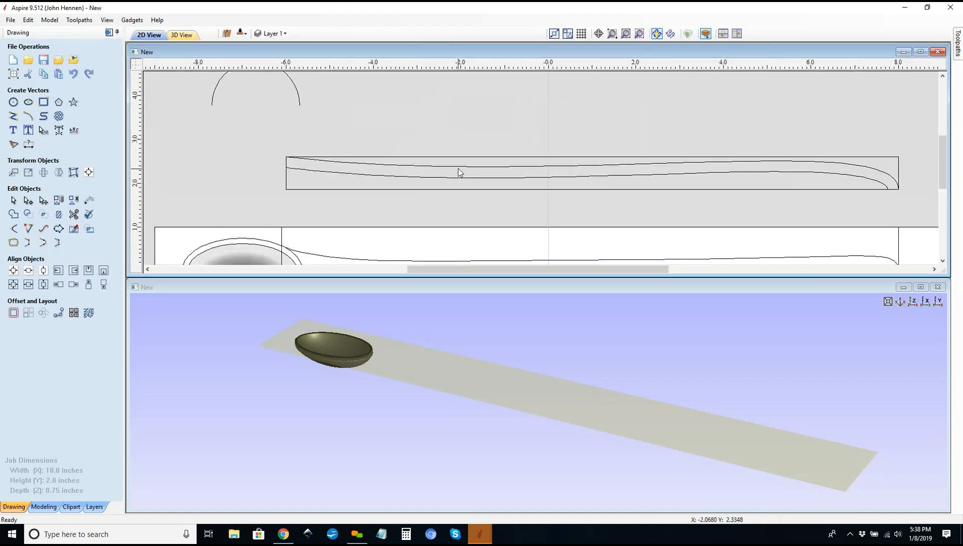
Step: Draw a short vertical line down from the bowl end of the upper side-profile curve
{"action": "left_click", "coordinate": [458, 172]}
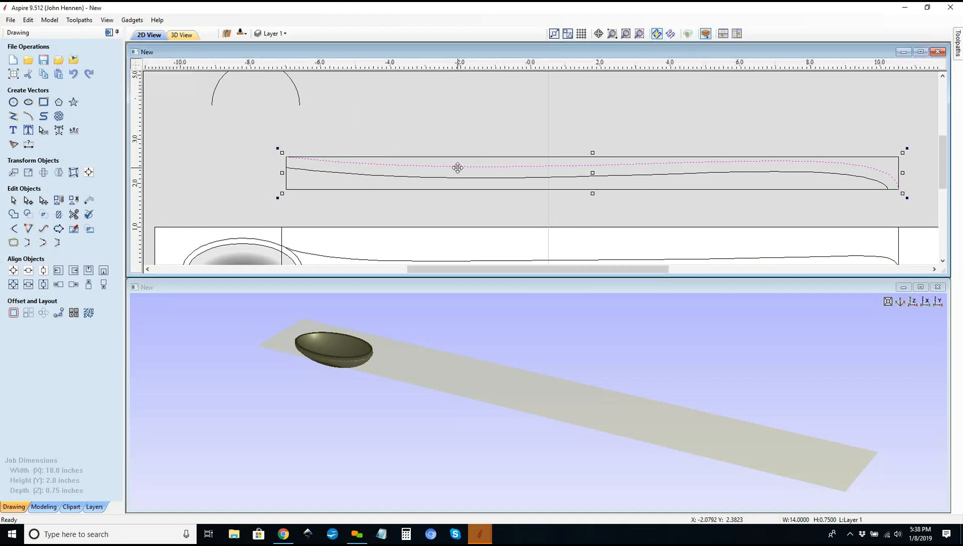
{"action": "scroll", "coordinate": [458, 169], "scroll_direction": "down", "scroll_amount": 2}
{"action": "left_click", "coordinate": [13, 116]}
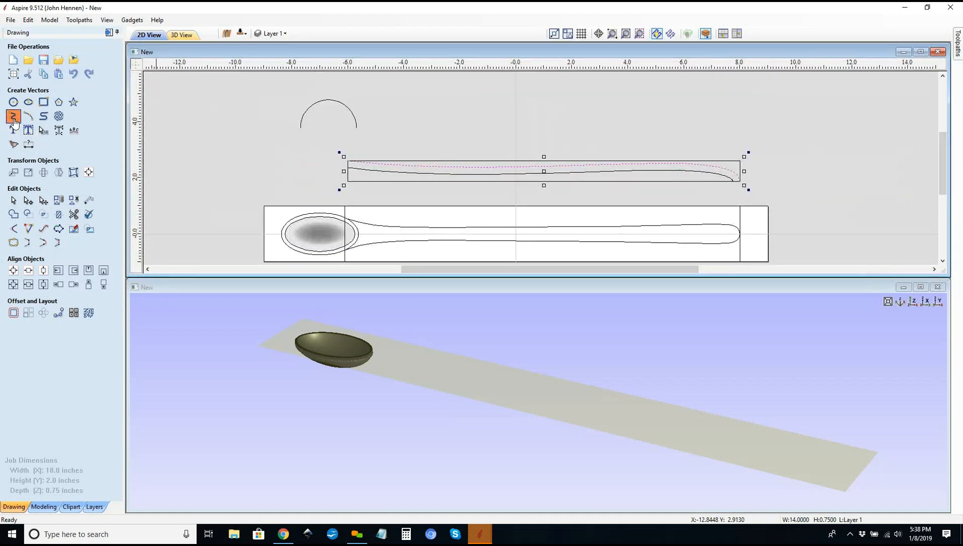
{"action": "left_click", "coordinate": [349, 161]}
{"action": "right_click", "coordinate": [349, 161]}
Step: Move the upper profile curve and its short end line below the board and join them into one vector
{"action": "left_click", "coordinate": [407, 166]}
{"action": "scroll", "coordinate": [408, 169], "scroll_direction": "down", "scroll_amount": 3}
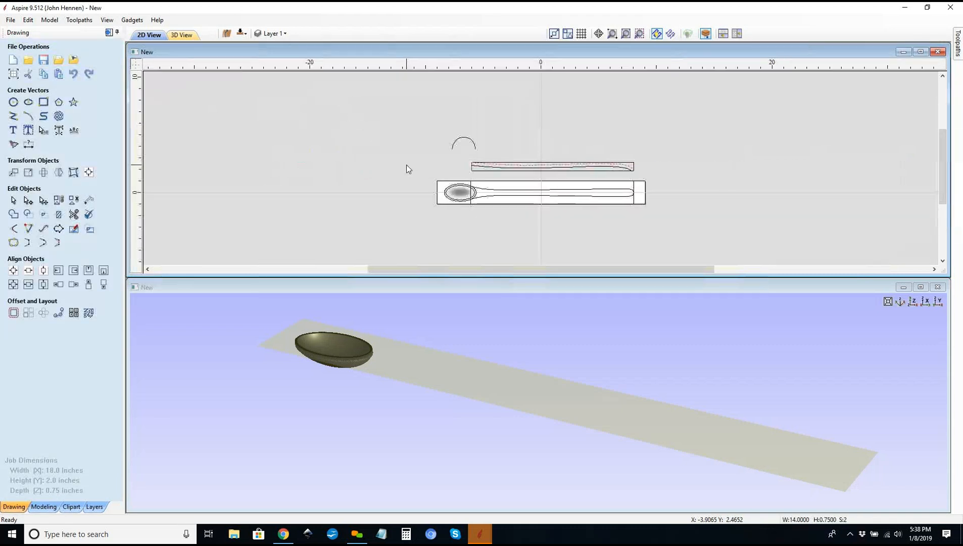
{"action": "key", "text": "Down"}
{"action": "key", "text": "Down"}
{"action": "key", "text": "Down"}
{"action": "key", "text": "Down"}
{"action": "key", "text": "Down"}
{"action": "key", "text": "Down"}
{"action": "key", "text": "Down"}
{"action": "key", "text": "Down"}
{"action": "key", "text": "Down"}
{"action": "key", "text": "Down"}
{"action": "key", "text": "Down"}
{"action": "key", "text": "Down"}
{"action": "key", "text": "Down"}
{"action": "key", "text": "Down"}
{"action": "key", "text": "Down"}
{"action": "key", "text": "Down"}
{"action": "key", "text": "Down"}
{"action": "key", "text": "Down"}
{"action": "key", "text": "Down"}
{"action": "key", "text": "Down"}
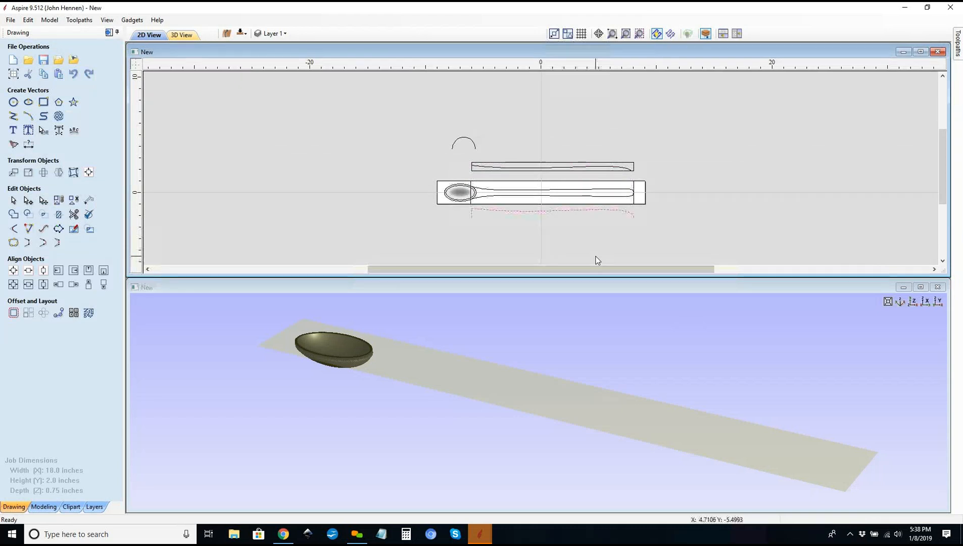
{"action": "left_click", "coordinate": [59, 242]}
Step: Set the two vertical lines on the board as the drive rails of a Two Rail Sweep
{"action": "left_click", "coordinate": [476, 209]}
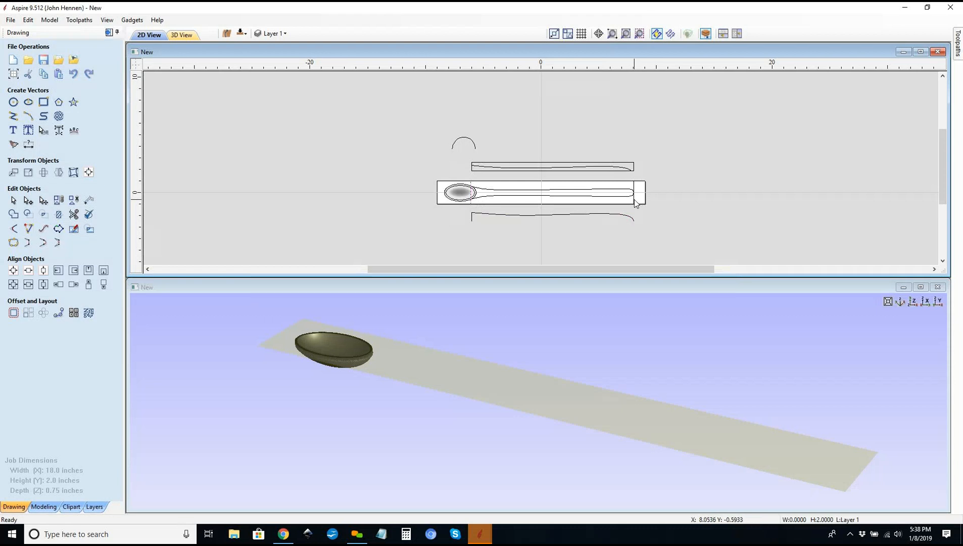
{"action": "scroll", "coordinate": [479, 196], "scroll_direction": "up", "scroll_amount": 2}
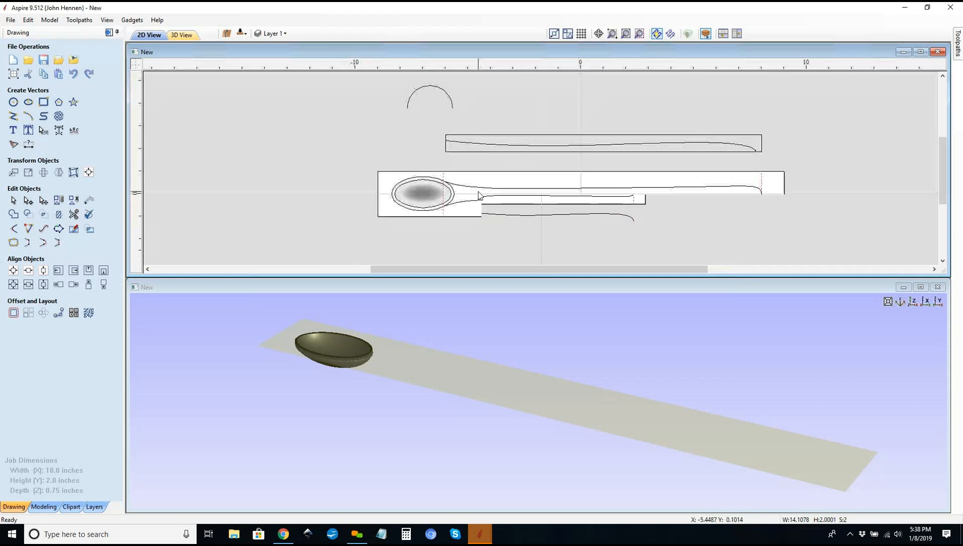
{"action": "scroll", "coordinate": [479, 196], "scroll_direction": "up", "scroll_amount": 1}
{"action": "scroll", "coordinate": [457, 196], "scroll_direction": "up", "scroll_amount": 3}
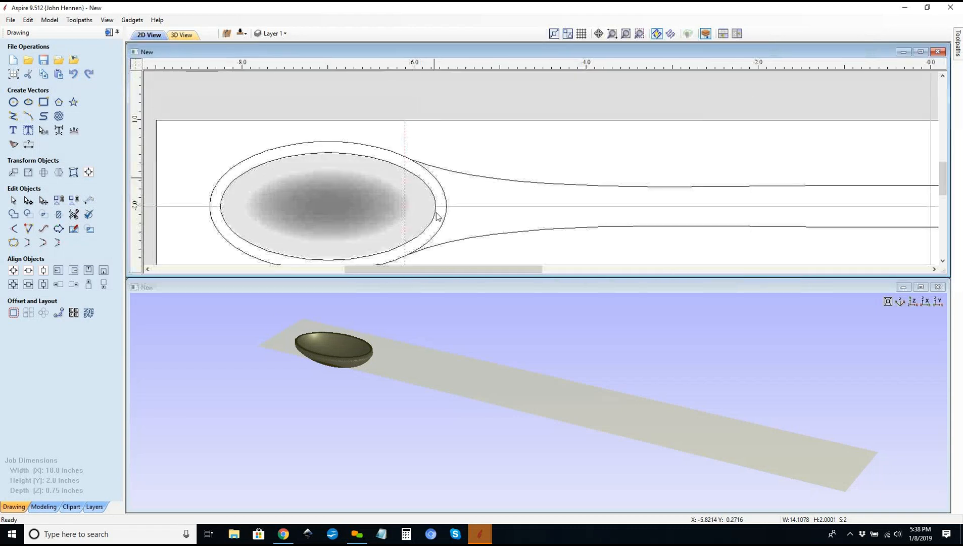
{"action": "scroll", "coordinate": [353, 192], "scroll_direction": "down", "scroll_amount": 2}
{"action": "scroll", "coordinate": [354, 191], "scroll_direction": "down", "scroll_amount": 3}
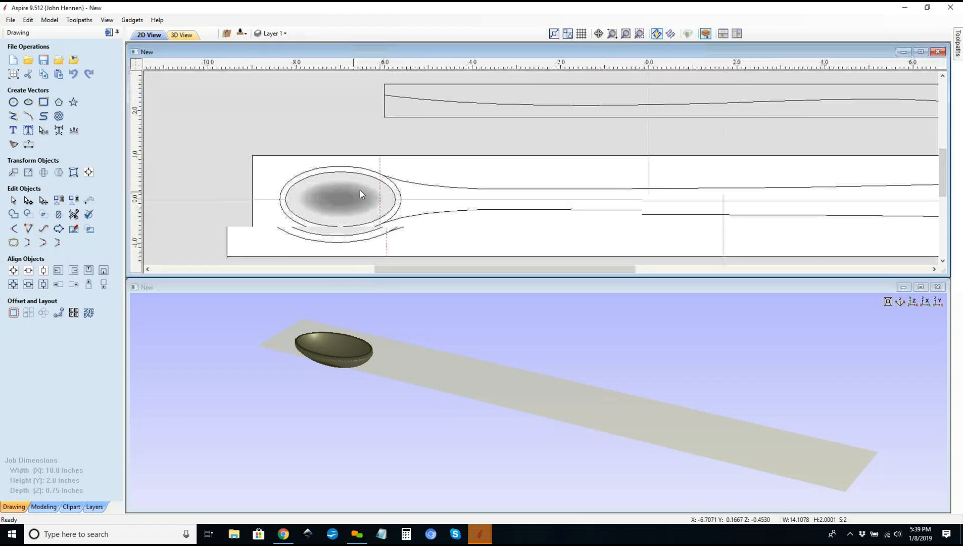
{"action": "left_click", "coordinate": [44, 507]}
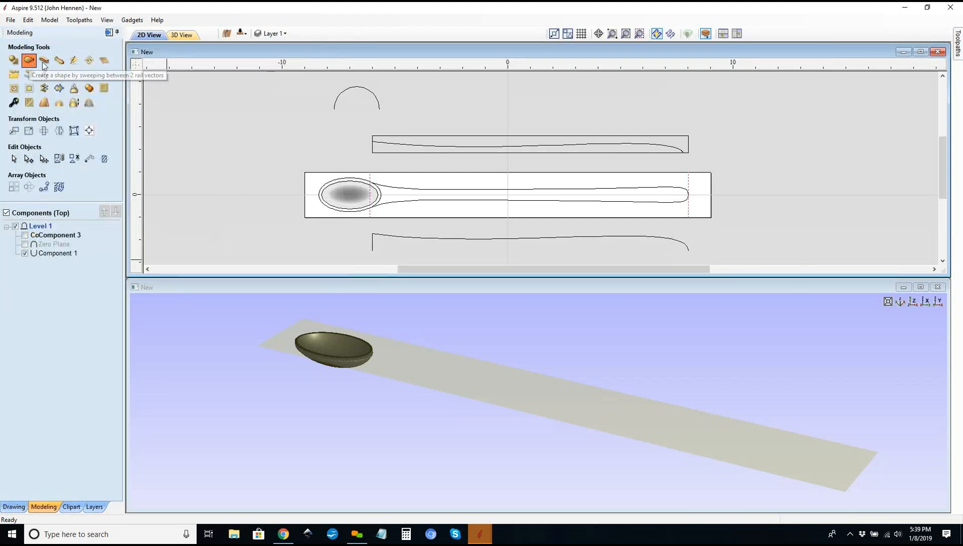
{"action": "left_click", "coordinate": [28, 61]}
{"action": "left_click", "coordinate": [86, 87]}
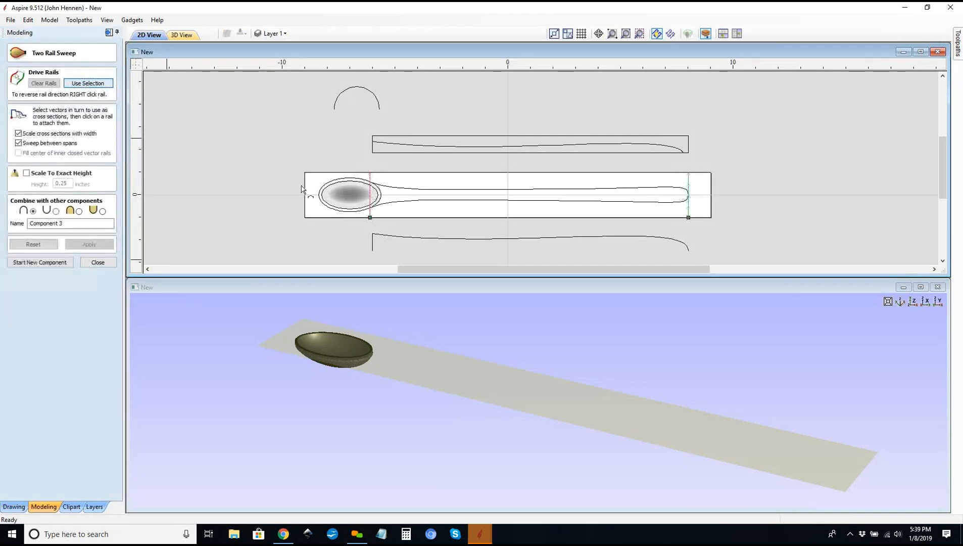
Step: Attach the joined profile below the board as the cross section and create the sweep as a Merge component
{"action": "left_click", "coordinate": [374, 237]}
{"action": "left_click", "coordinate": [373, 218]}
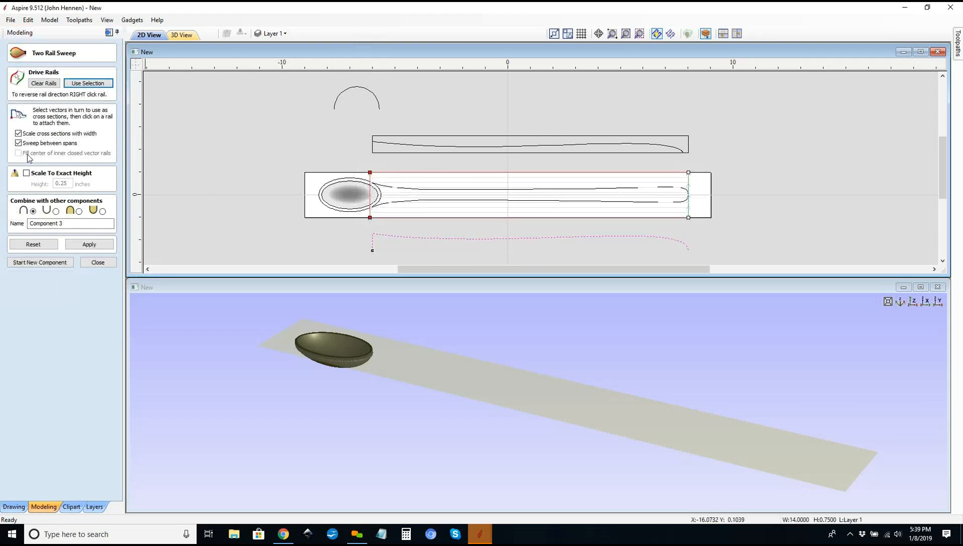
{"action": "left_click", "coordinate": [88, 245]}
{"action": "left_click", "coordinate": [94, 248]}
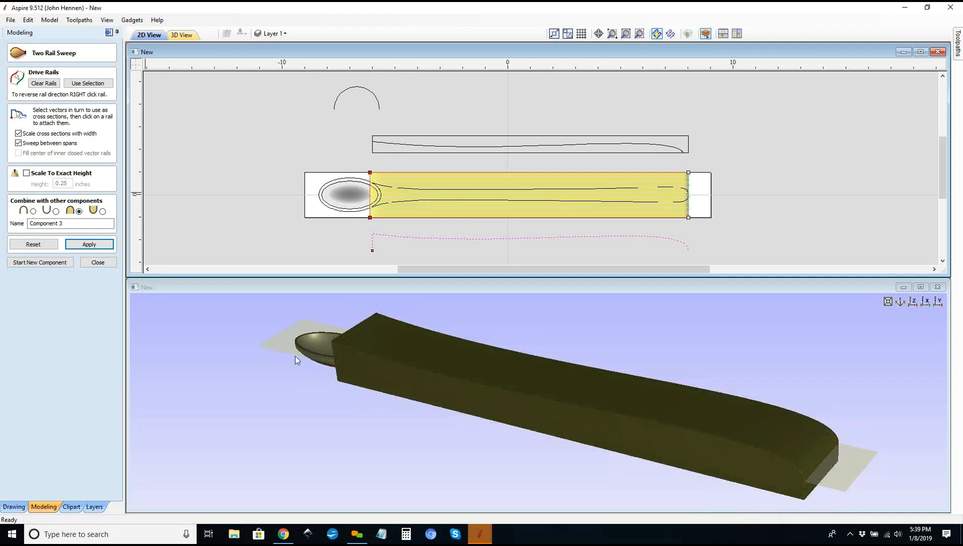
{"action": "left_click", "coordinate": [98, 262]}
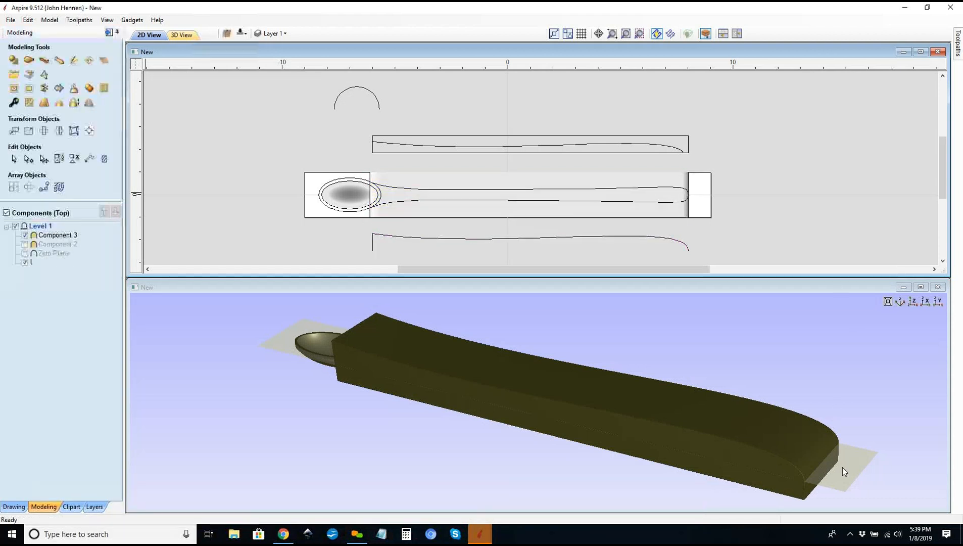
Step: Compare the single-sided and double-sided views of the swept block and examine the single-sided one from the side
{"action": "left_click", "coordinate": [706, 34]}
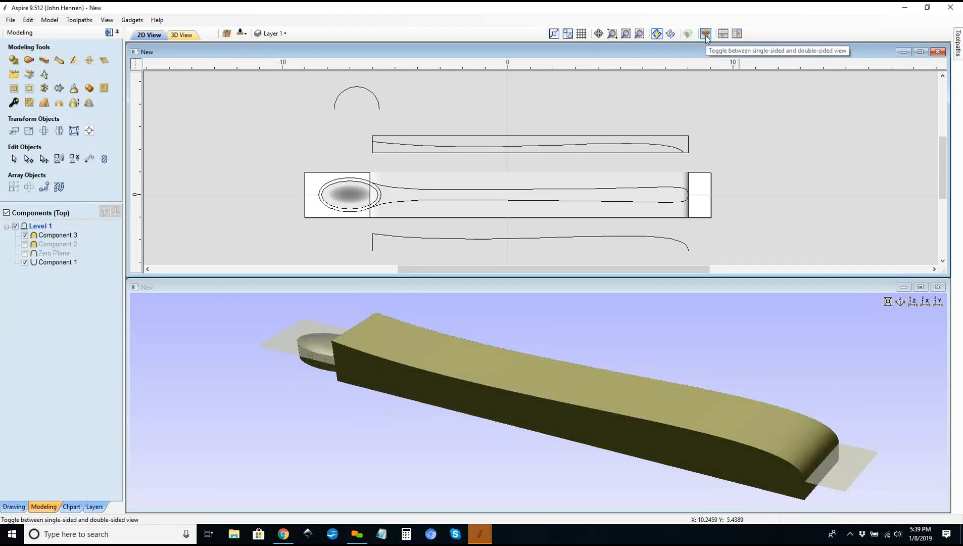
{"action": "left_click", "coordinate": [706, 34]}
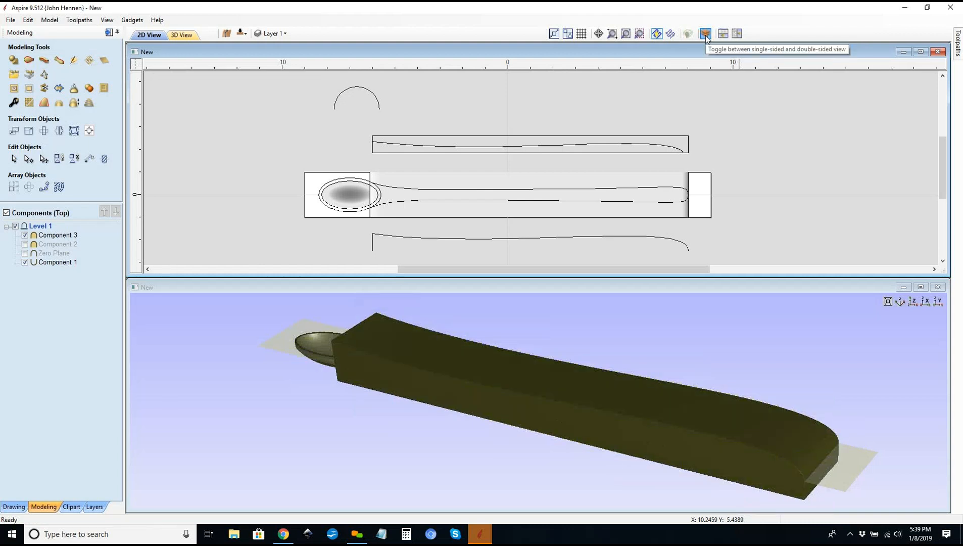
{"action": "left_click", "coordinate": [706, 34]}
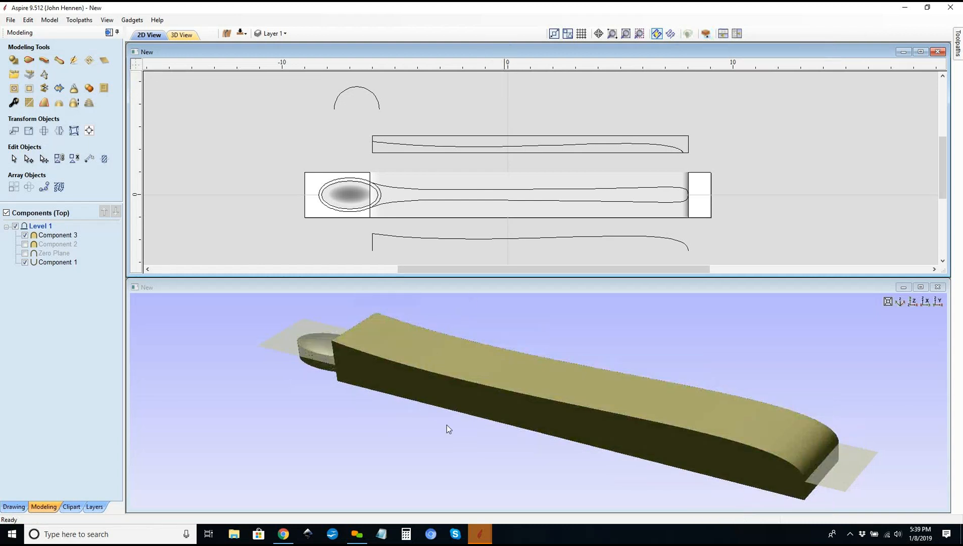
{"action": "left_click", "coordinate": [520, 430]}
{"action": "left_click_drag", "start_coordinate": [520, 430], "coordinate": [541, 407]}
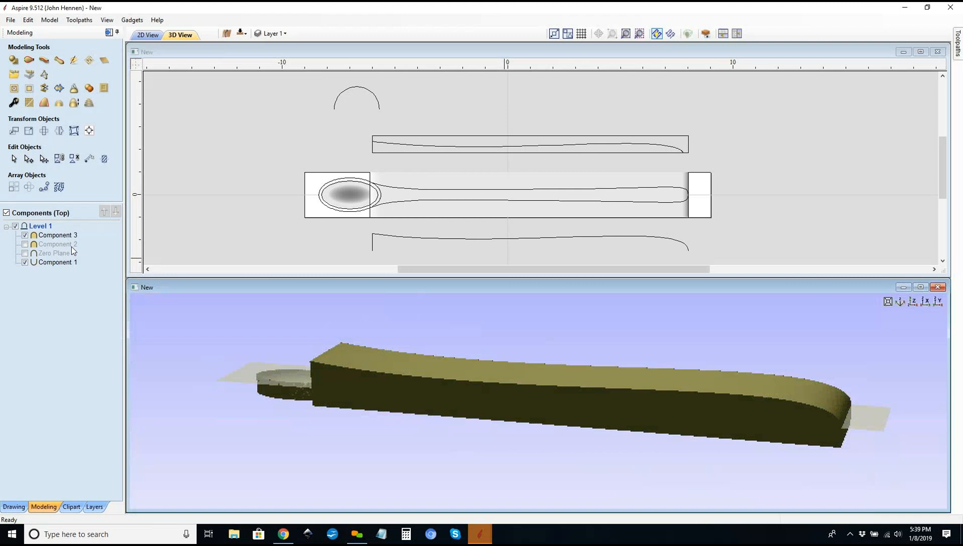
Step: Lower the swept block component's base height, keeping its shape height at 0.75 inches
{"action": "left_click", "coordinate": [13, 102]}
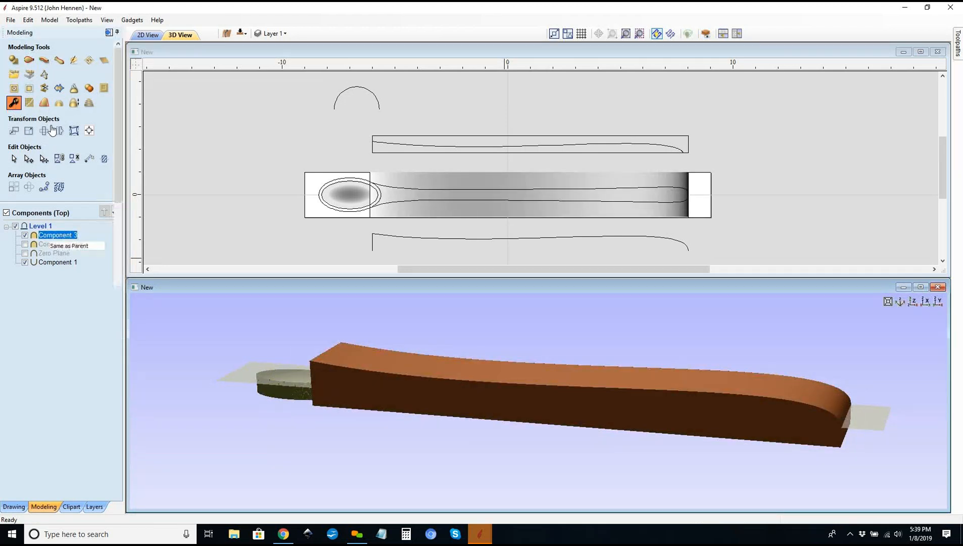
{"action": "key", "text": "Tab"}
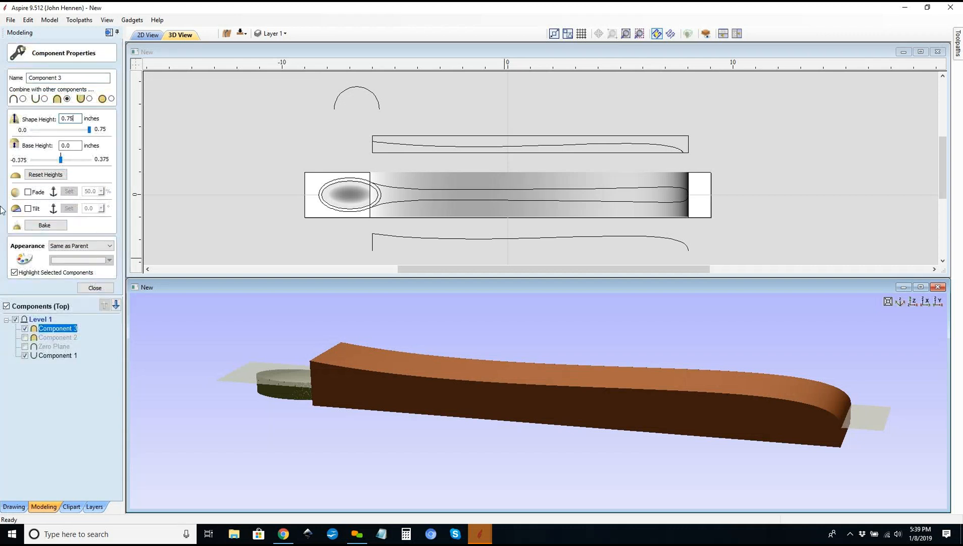
{"action": "type", "text": "0.75"}
{"action": "key", "text": "Tab"}
{"action": "key", "text": "Tab"}
{"action": "left_click", "coordinate": [100, 288]}
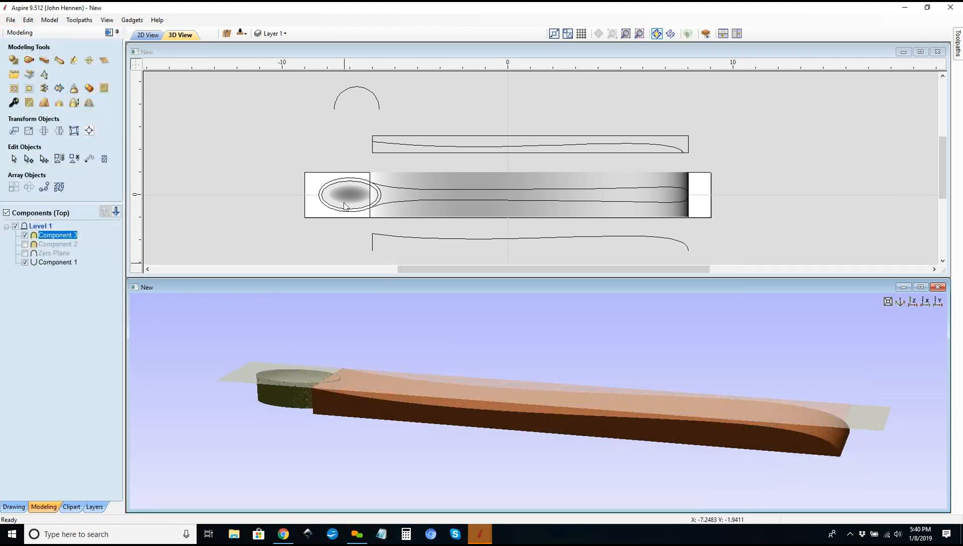
Step: Clear the area of the swept block component that lies inside the bowl's inner ellipse and check the result
{"action": "scroll", "coordinate": [379, 196], "scroll_direction": "up", "scroll_amount": 5}
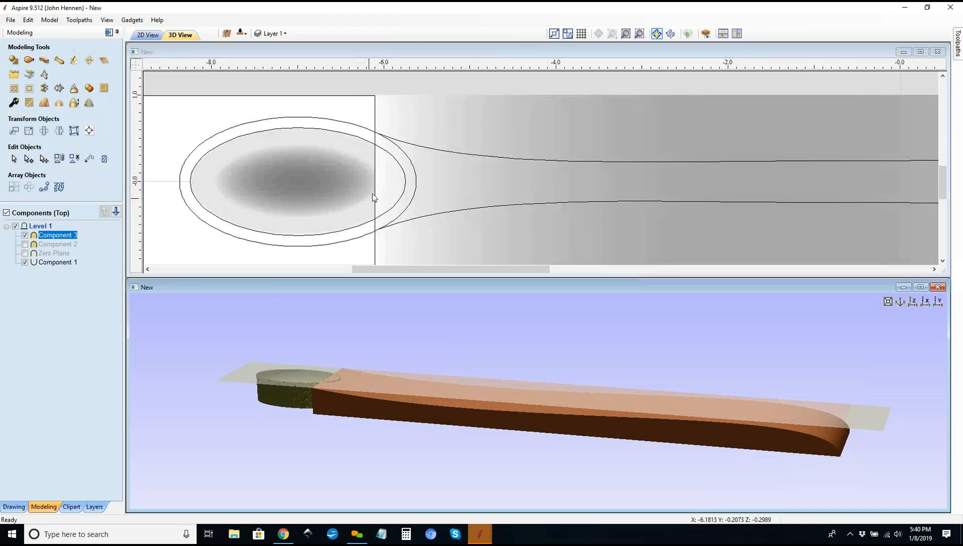
{"action": "left_click", "coordinate": [364, 139]}
{"action": "left_click", "coordinate": [364, 139]}
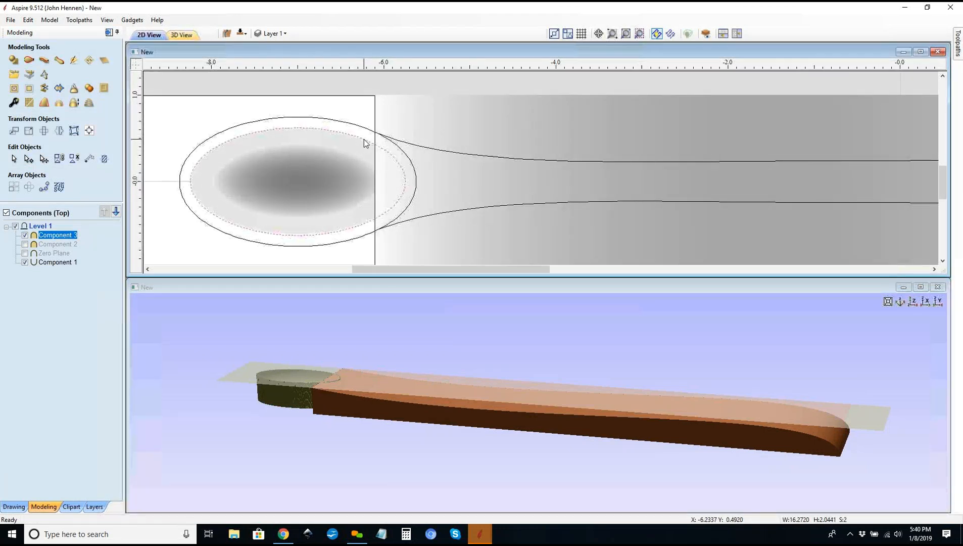
{"action": "left_click", "coordinate": [16, 91]}
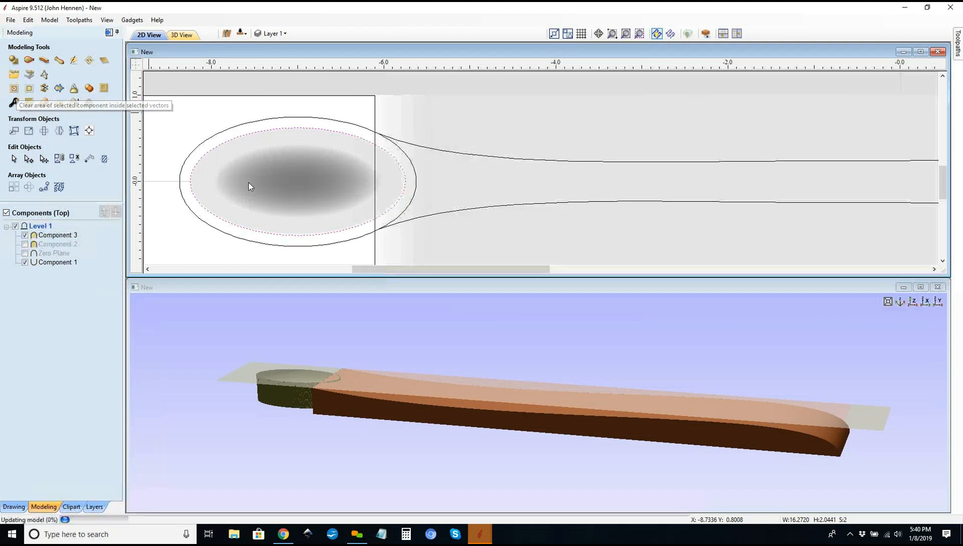
{"action": "left_click_drag", "start_coordinate": [426, 426], "coordinate": [422, 449]}
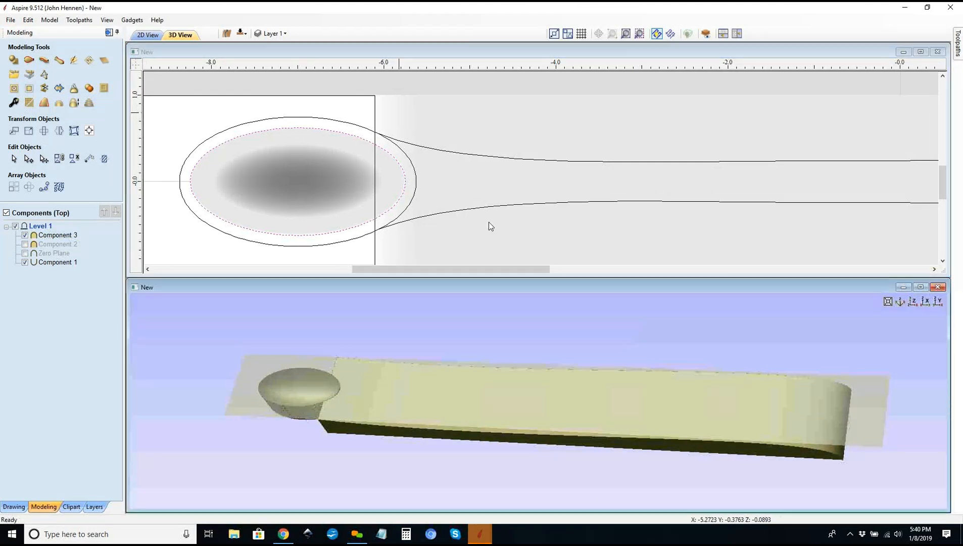
Step: Close the open handle outline with a straight line across its bowl end
{"action": "left_click_drag", "start_coordinate": [551, 229], "coordinate": [522, 150]}
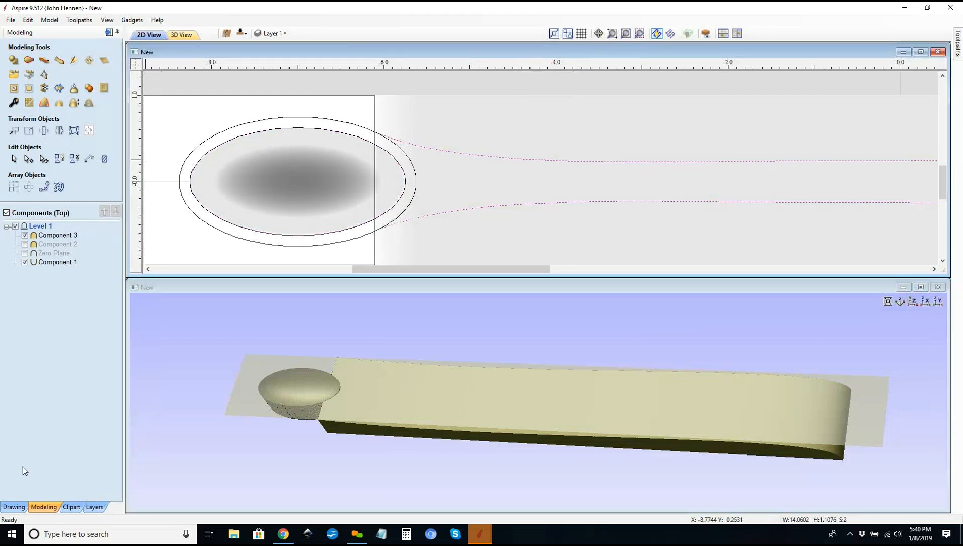
{"action": "left_click", "coordinate": [14, 506]}
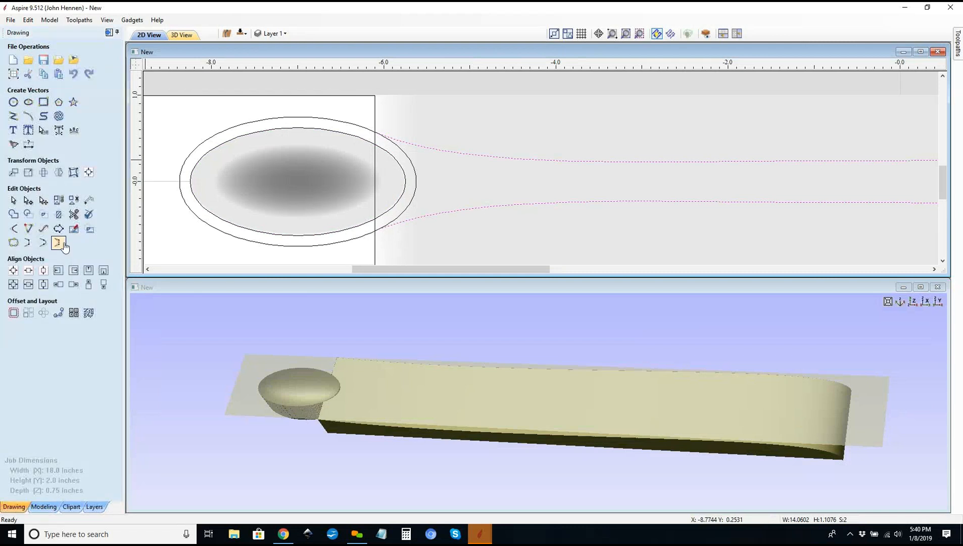
{"action": "left_click", "coordinate": [28, 245]}
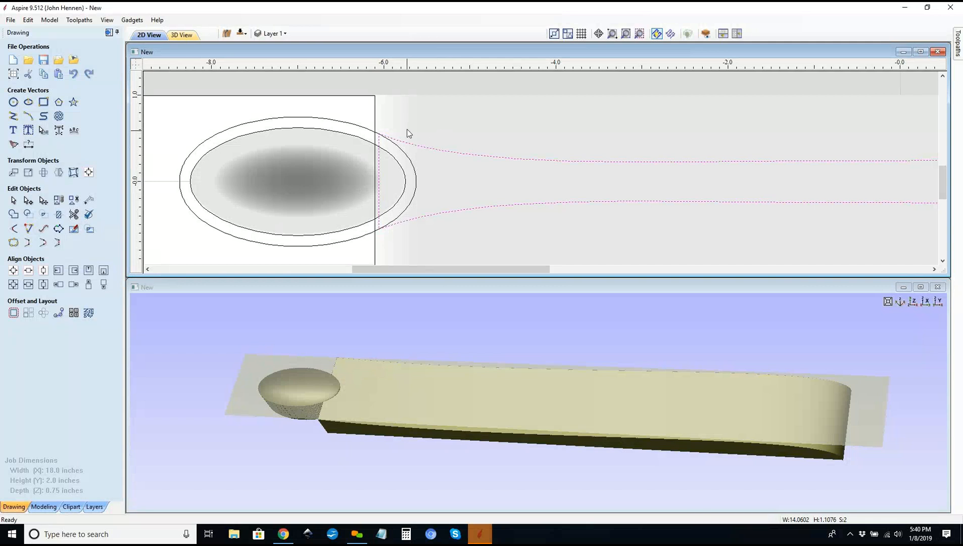
{"action": "scroll", "coordinate": [380, 153], "scroll_direction": "up", "scroll_amount": 2}
{"action": "scroll", "coordinate": [381, 154], "scroll_direction": "down", "scroll_amount": 2}
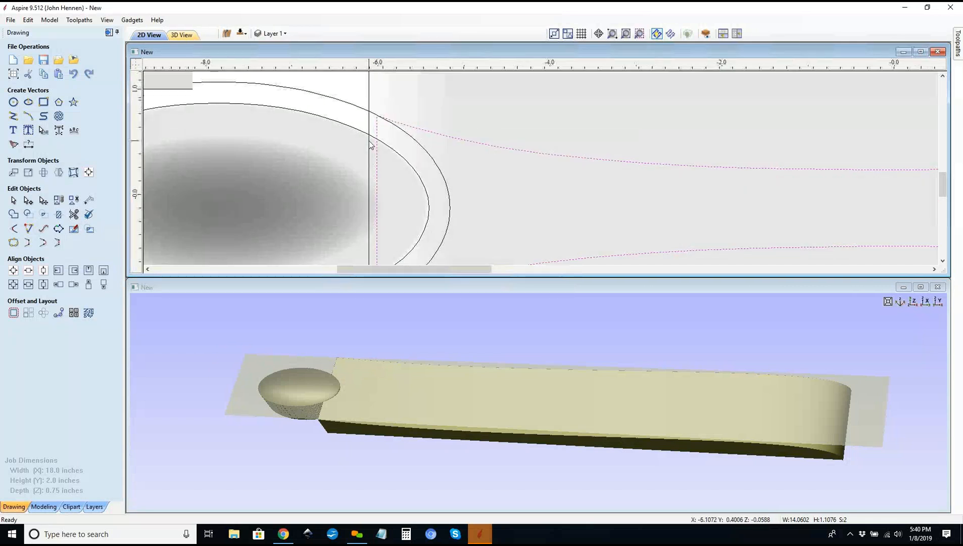
Step: Delete the swept block component that covers the handle area
{"action": "left_click", "coordinate": [398, 117]}
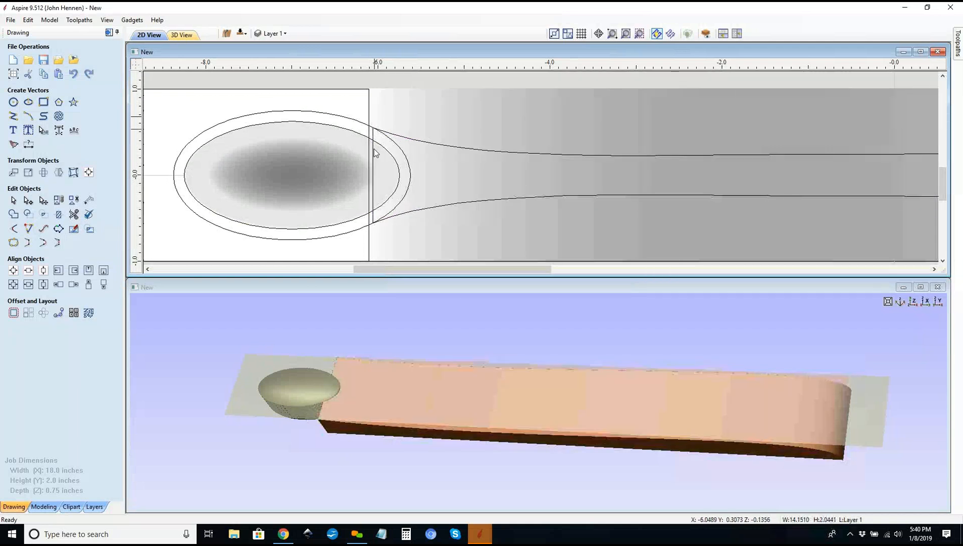
{"action": "left_click", "coordinate": [372, 151]}
{"action": "left_click", "coordinate": [381, 134]}
{"action": "left_click", "coordinate": [411, 111]}
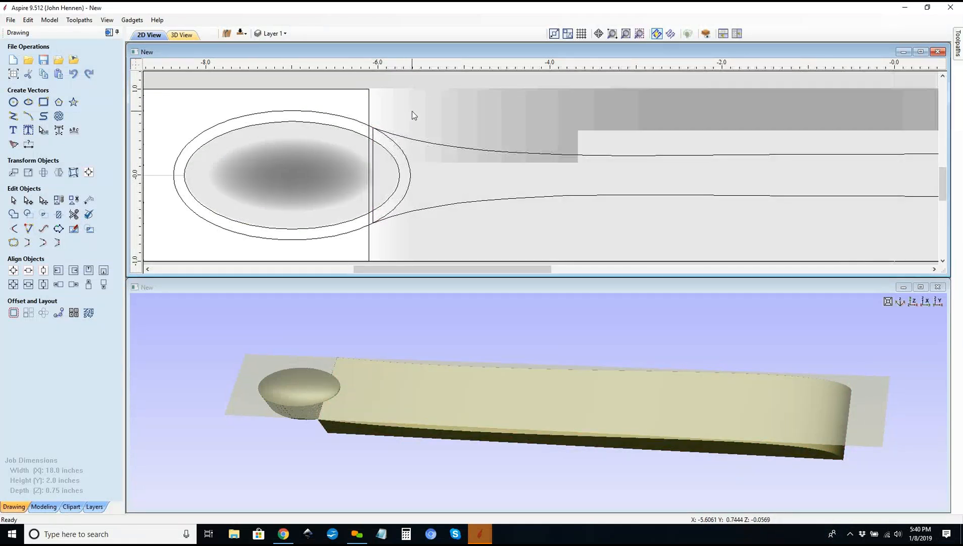
{"action": "key", "text": "Delete"}
Step: Move the bowl-end rail line onto the straight closing edge of the handle outline
{"action": "left_click", "coordinate": [369, 155]}
{"action": "left_click", "coordinate": [369, 156]}
{"action": "left_click_drag", "start_coordinate": [369, 175], "coordinate": [374, 174]}
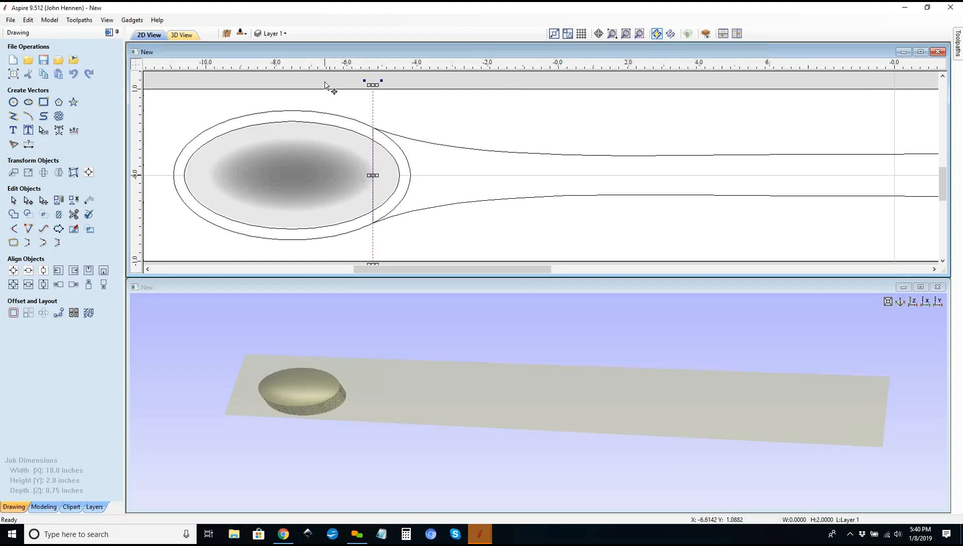
Step: Create a two rail sweep as a Merge component between the two vertical rail lines, using the joined profile below the board as cross section
{"action": "scroll", "coordinate": [331, 91], "scroll_direction": "down", "scroll_amount": 6}
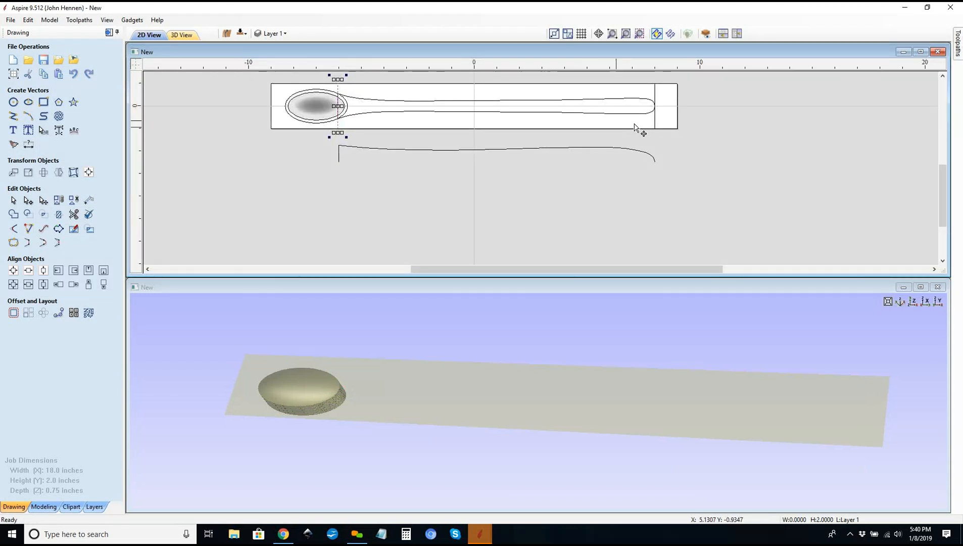
{"action": "left_click", "coordinate": [655, 121], "text": "shift"}
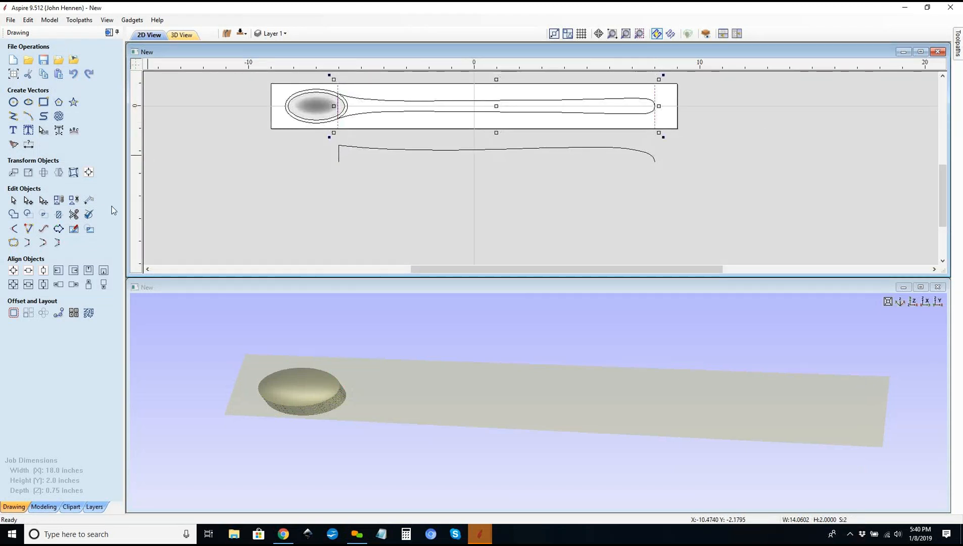
{"action": "left_click", "coordinate": [44, 507]}
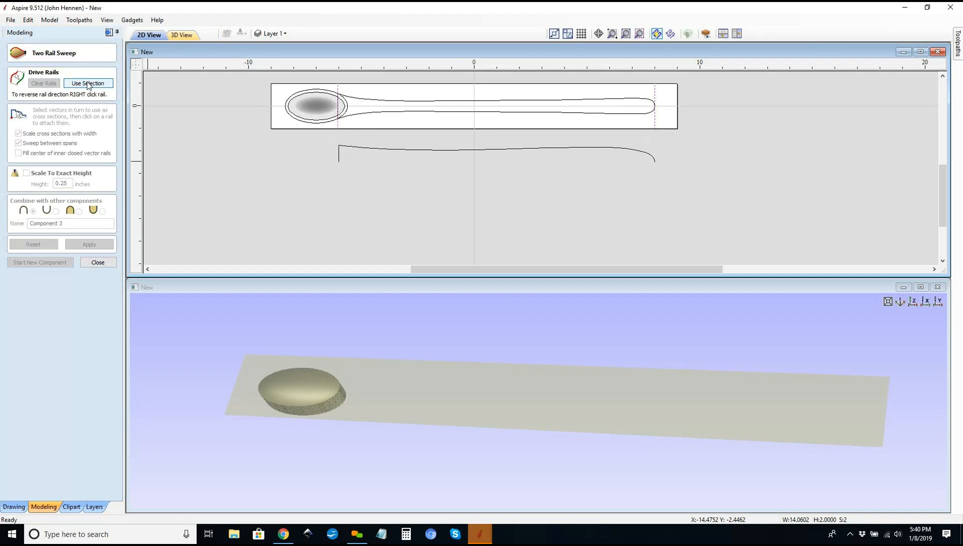
{"action": "left_click", "coordinate": [88, 84]}
{"action": "left_click", "coordinate": [339, 157]}
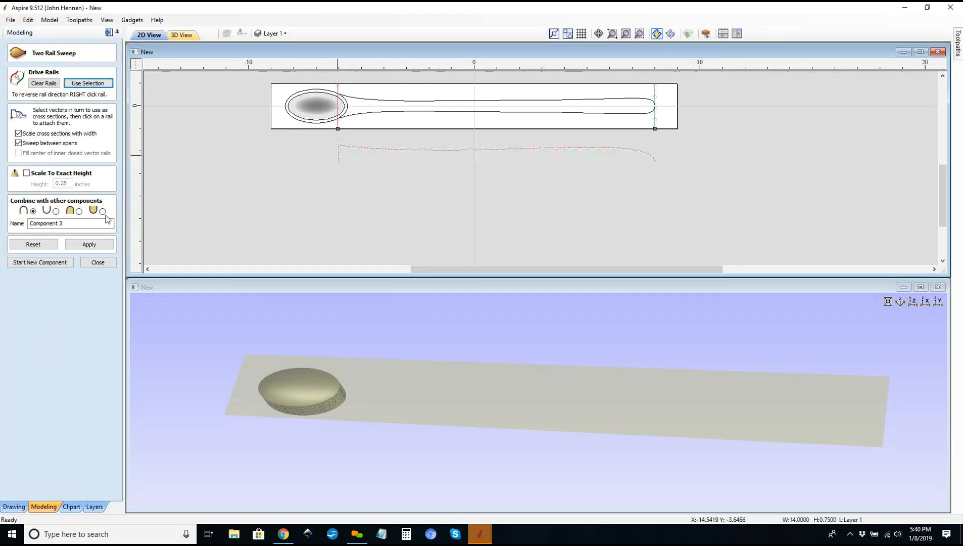
{"action": "left_click", "coordinate": [79, 211]}
{"action": "left_click", "coordinate": [89, 244]}
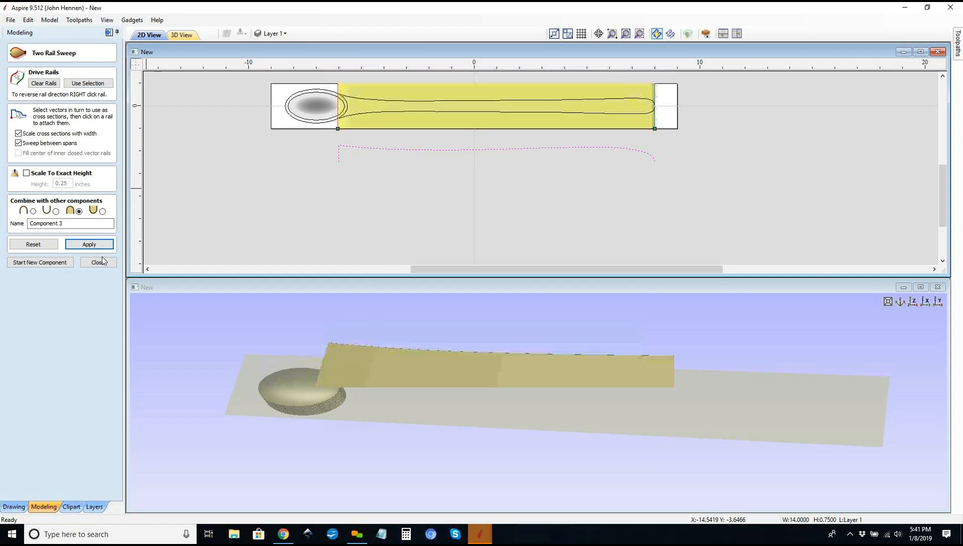
{"action": "left_click", "coordinate": [99, 263]}
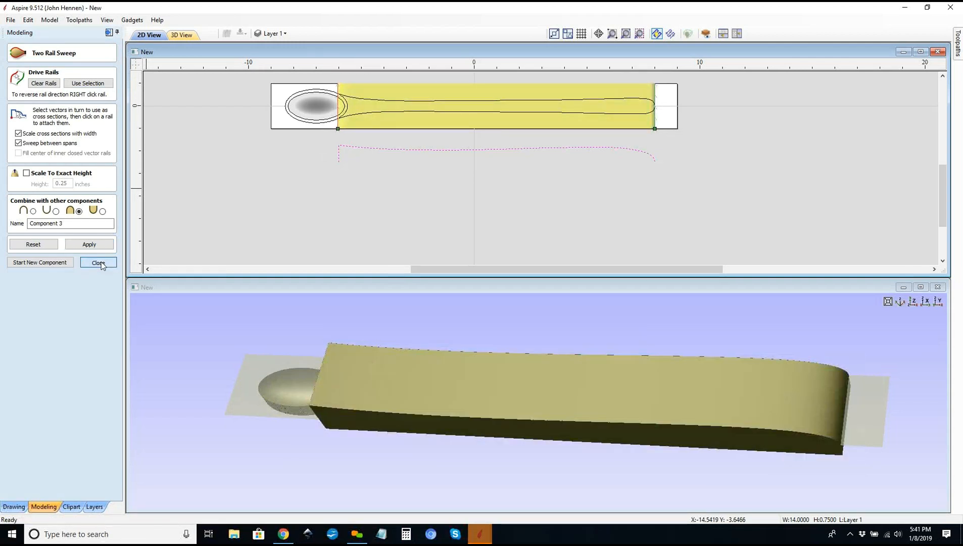
{"action": "left_click", "coordinate": [112, 247]}
{"action": "left_click", "coordinate": [96, 262]}
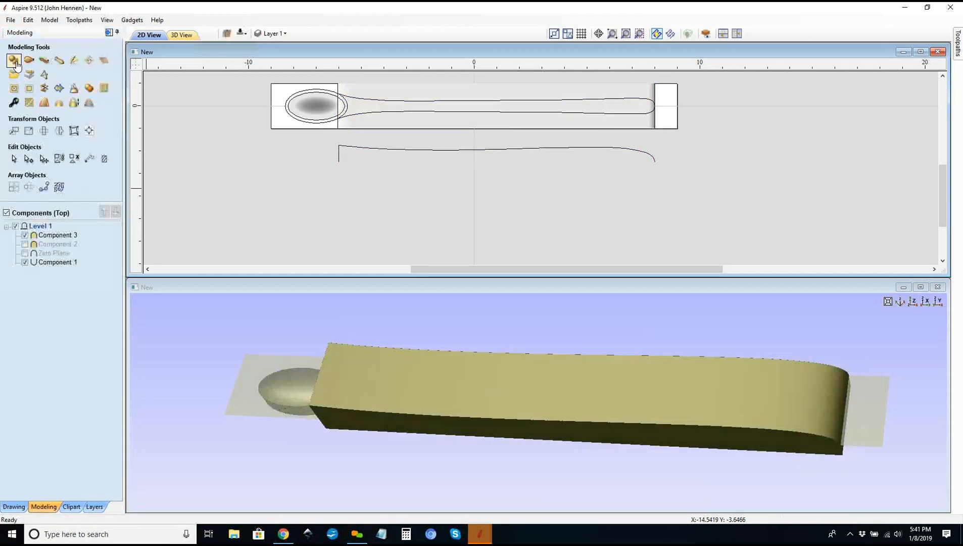
Step: Set the new swept component's shape height to 0.75 inches and its base height to -0.75 inches
{"action": "left_click", "coordinate": [15, 63]}
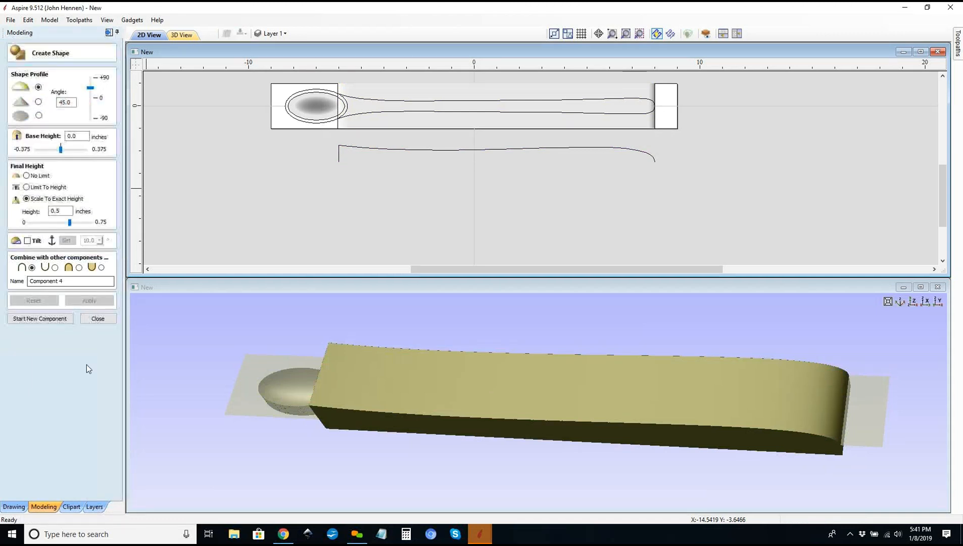
{"action": "left_click", "coordinate": [98, 318]}
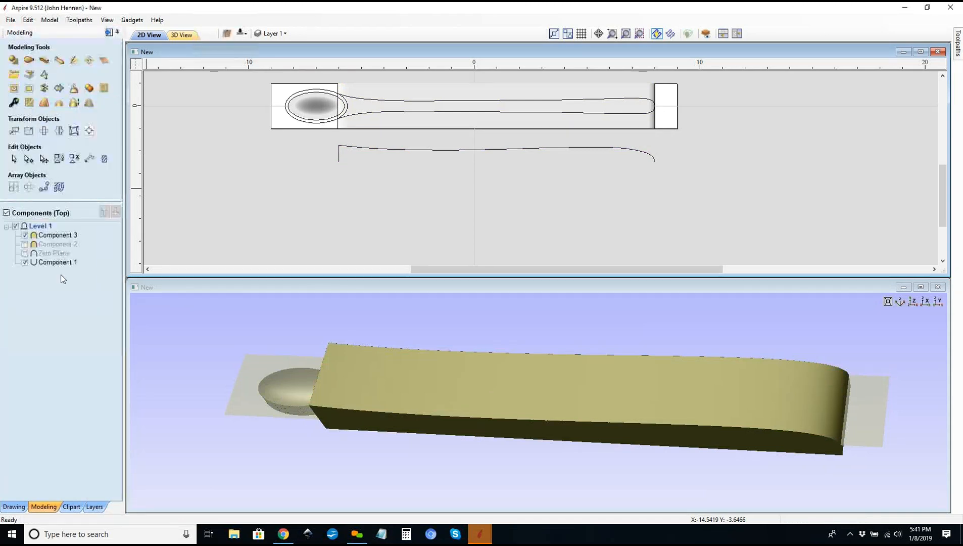
{"action": "left_click", "coordinate": [13, 102]}
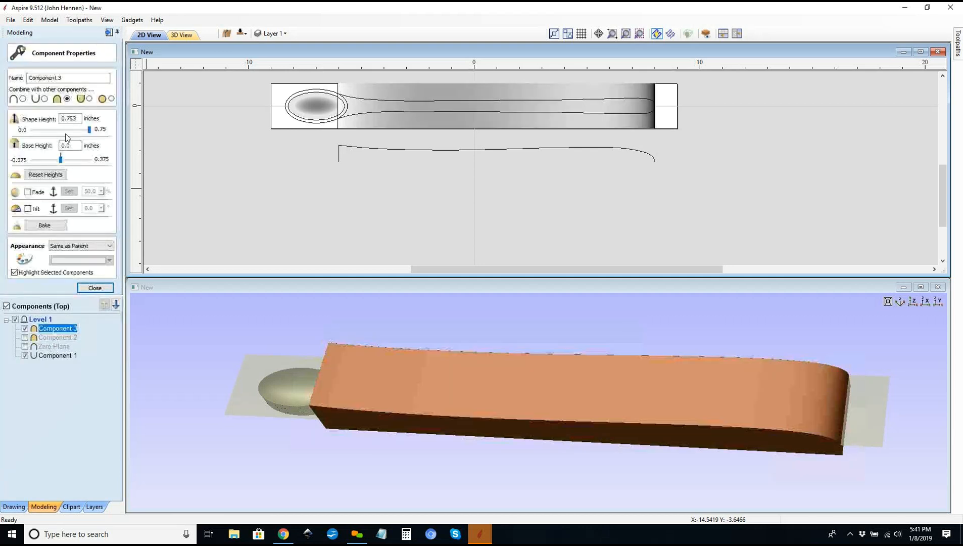
{"action": "key", "text": "BackSpace"}
{"action": "key", "text": "Return"}
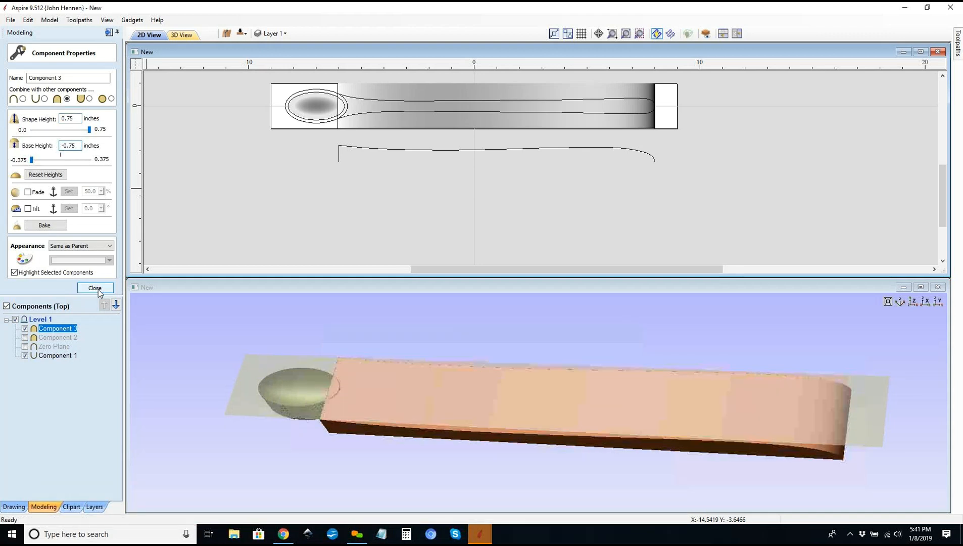
{"action": "left_click", "coordinate": [98, 289]}
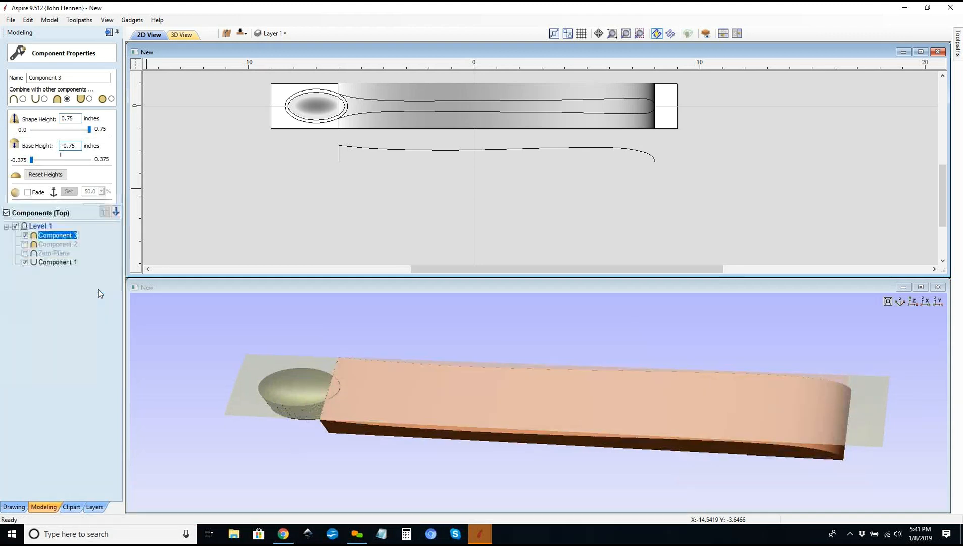
Step: Clear the area of the swept component that lies outside the closed handle outline
{"action": "left_click", "coordinate": [363, 117]}
{"action": "left_click", "coordinate": [29, 88]}
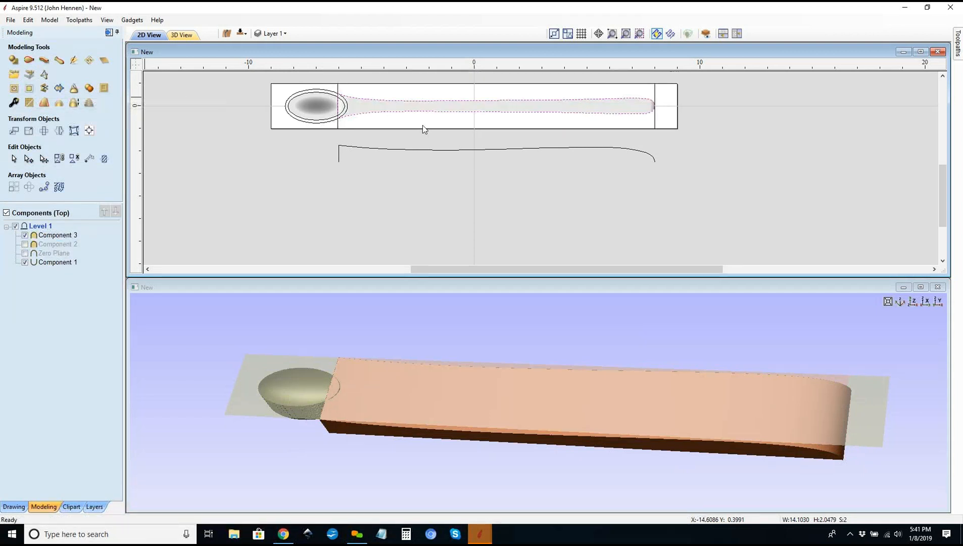
{"action": "scroll", "coordinate": [337, 98], "scroll_direction": "up", "scroll_amount": 4}
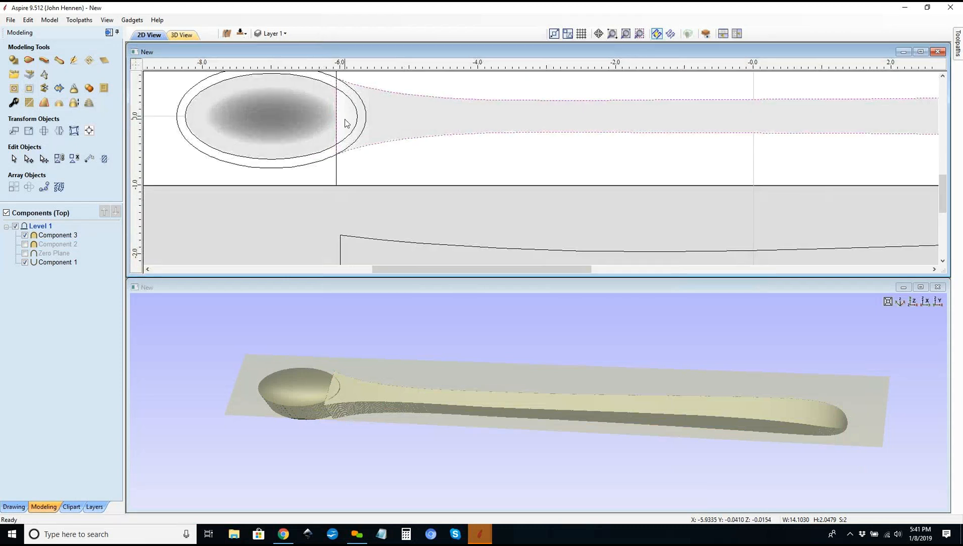
Step: Clear the area of the handle component that lies inside the bowl's inner ellipse
{"action": "left_click", "coordinate": [346, 121]}
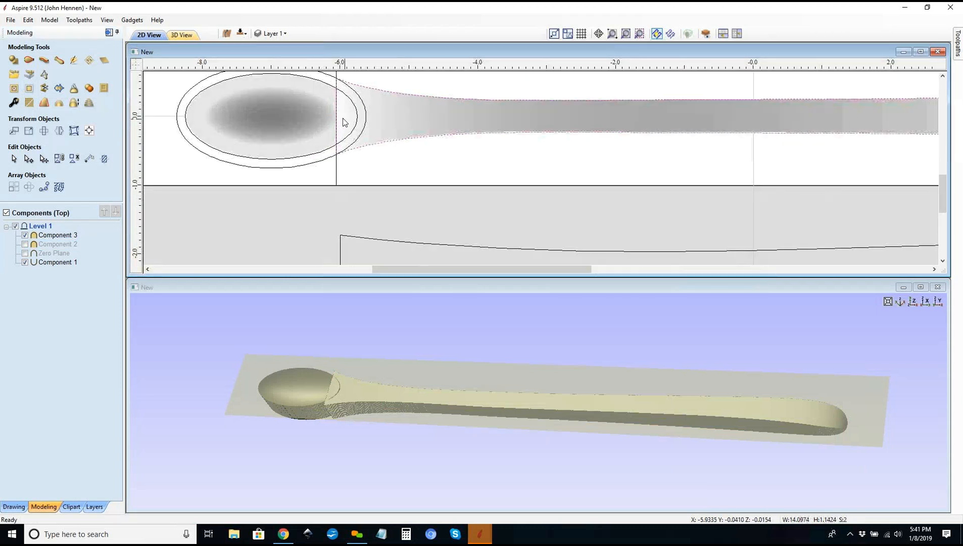
{"action": "left_click", "coordinate": [304, 120]}
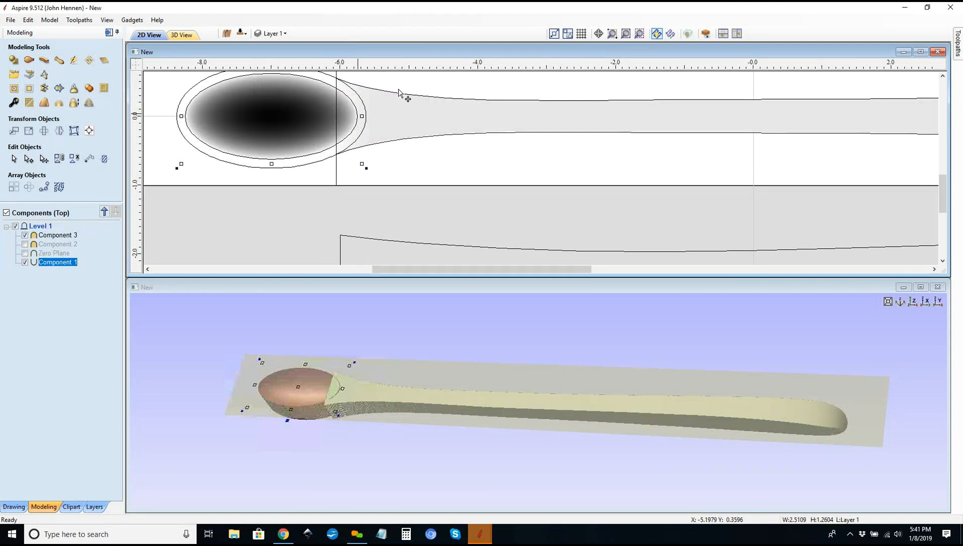
{"action": "left_click", "coordinate": [362, 104]}
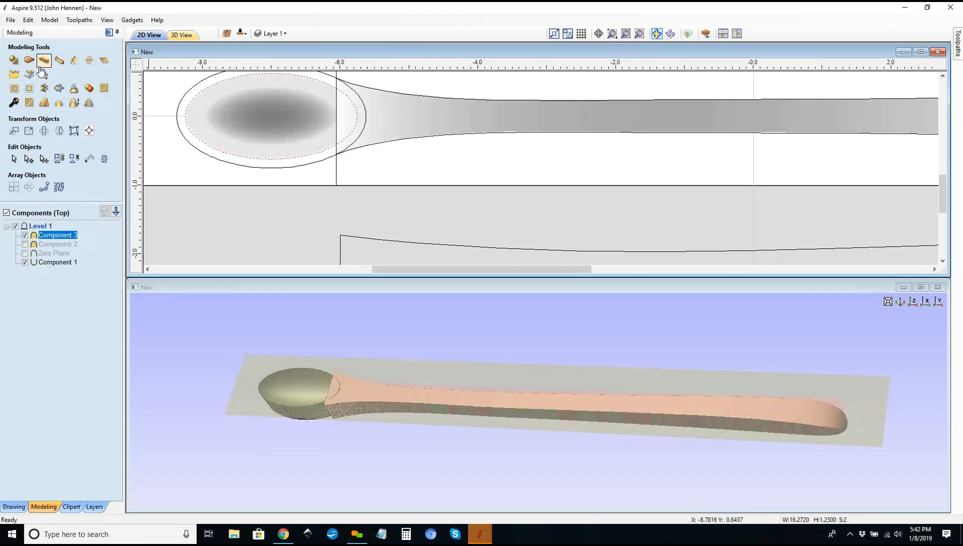
{"action": "left_click", "coordinate": [14, 89]}
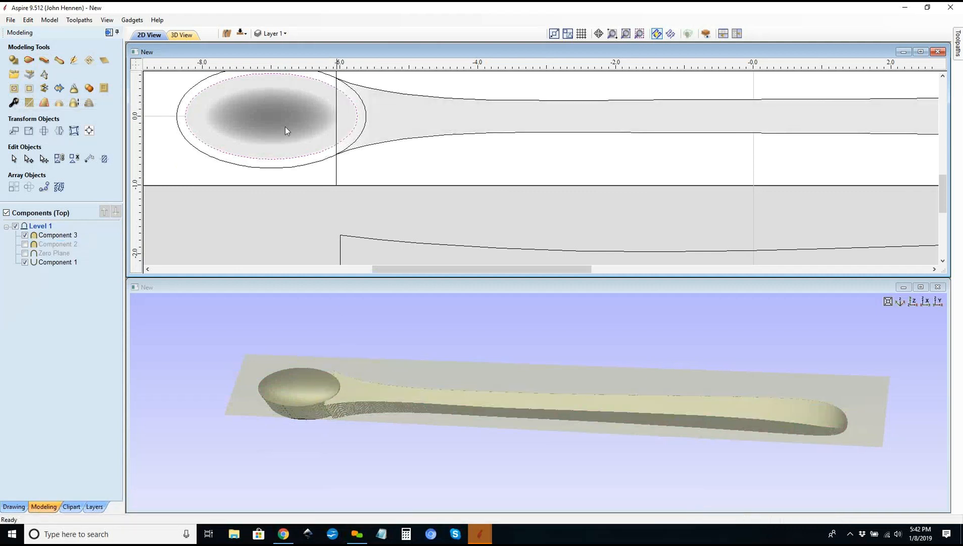
Step: Switch to the bottom side with the double-sided view on and examine the spoon's underside and the vectors available there
{"action": "left_click", "coordinate": [241, 34]}
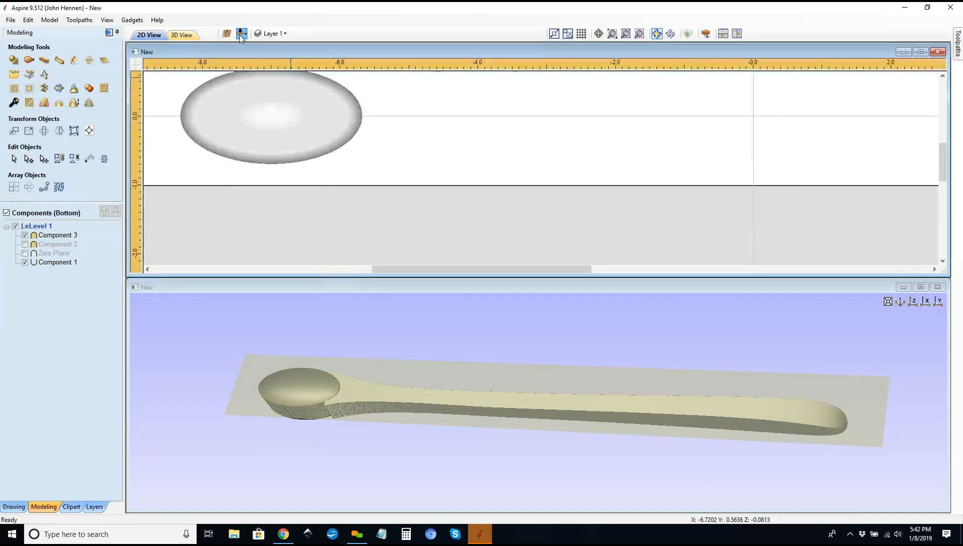
{"action": "left_click", "coordinate": [707, 35]}
{"action": "left_click_drag", "start_coordinate": [546, 404], "coordinate": [563, 383]}
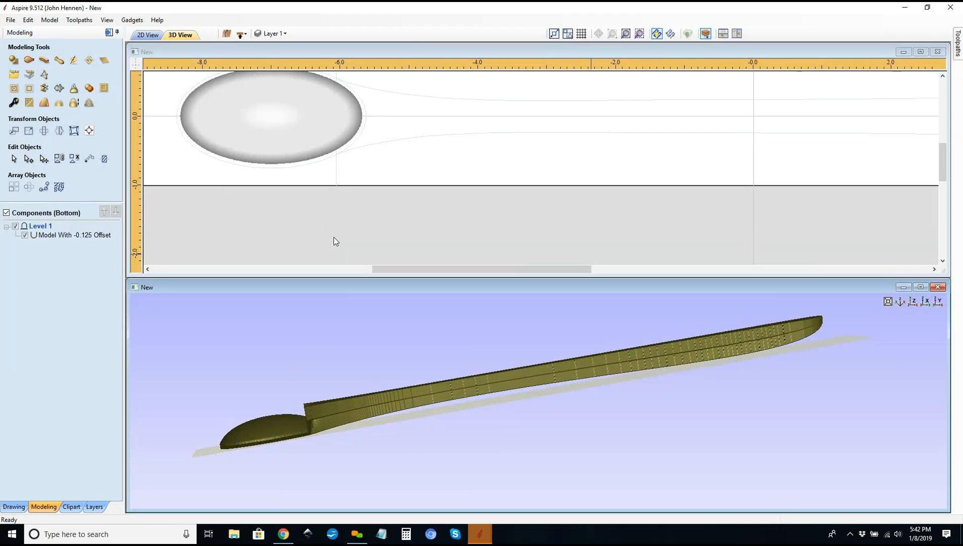
{"action": "scroll", "coordinate": [334, 239], "scroll_direction": "down", "scroll_amount": 2}
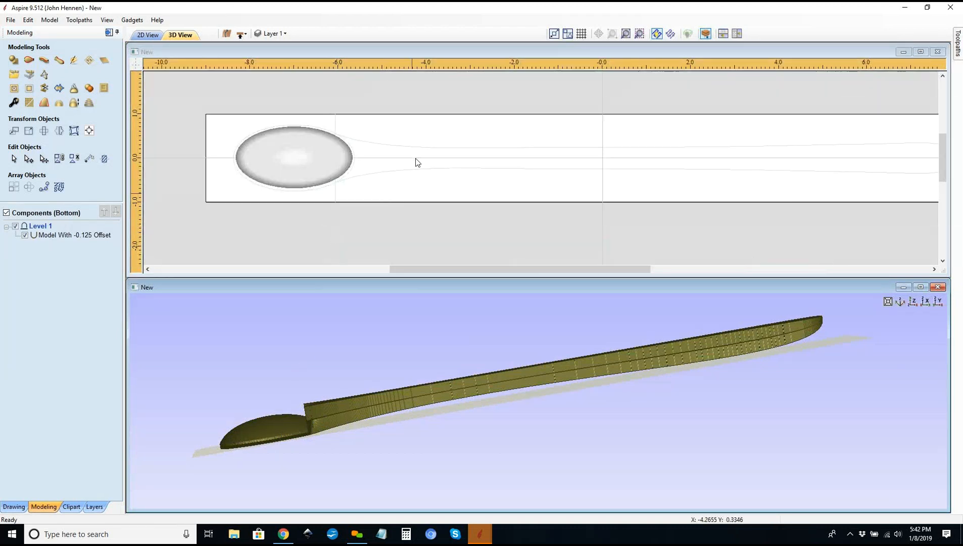
{"action": "scroll", "coordinate": [425, 166], "scroll_direction": "down", "scroll_amount": 2}
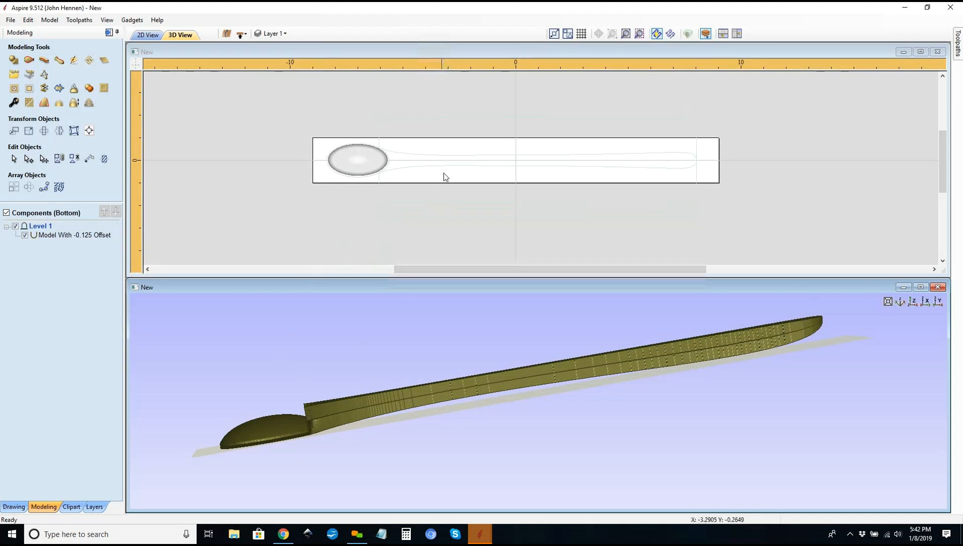
{"action": "scroll", "coordinate": [417, 215], "scroll_direction": "down", "scroll_amount": 3}
{"action": "left_click", "coordinate": [398, 137]}
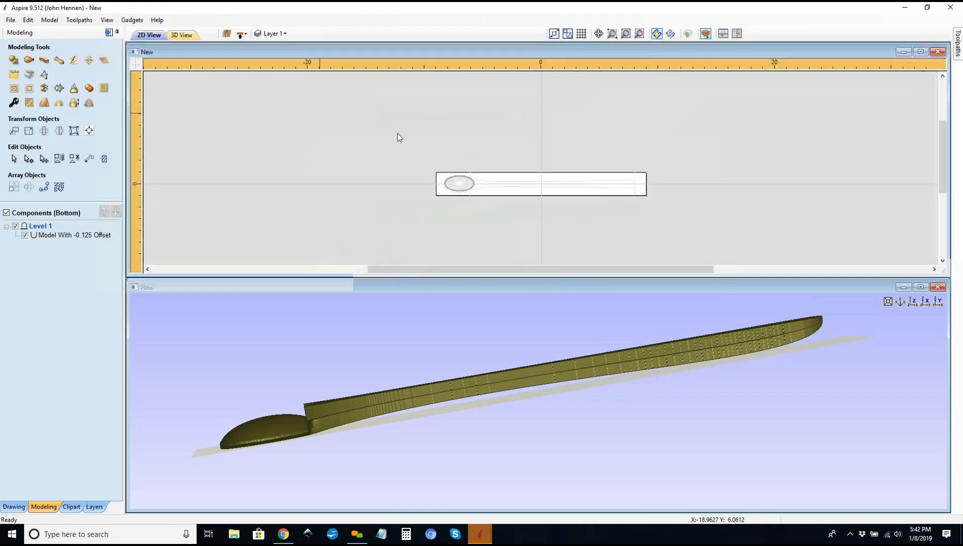
Step: Copy the handle's side profile curve and its bounding rectangle above the board from the top side to the other side
{"action": "left_click", "coordinate": [242, 35]}
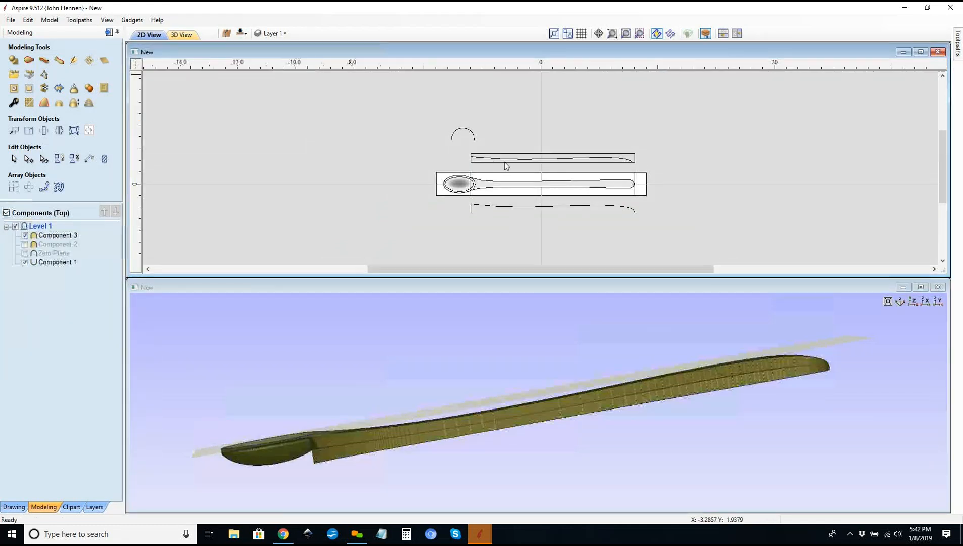
{"action": "scroll", "coordinate": [505, 161], "scroll_direction": "up", "scroll_amount": 3}
{"action": "left_click", "coordinate": [490, 164]}
{"action": "left_click", "coordinate": [489, 164], "text": "shift"}
{"action": "right_click", "coordinate": [489, 165]}
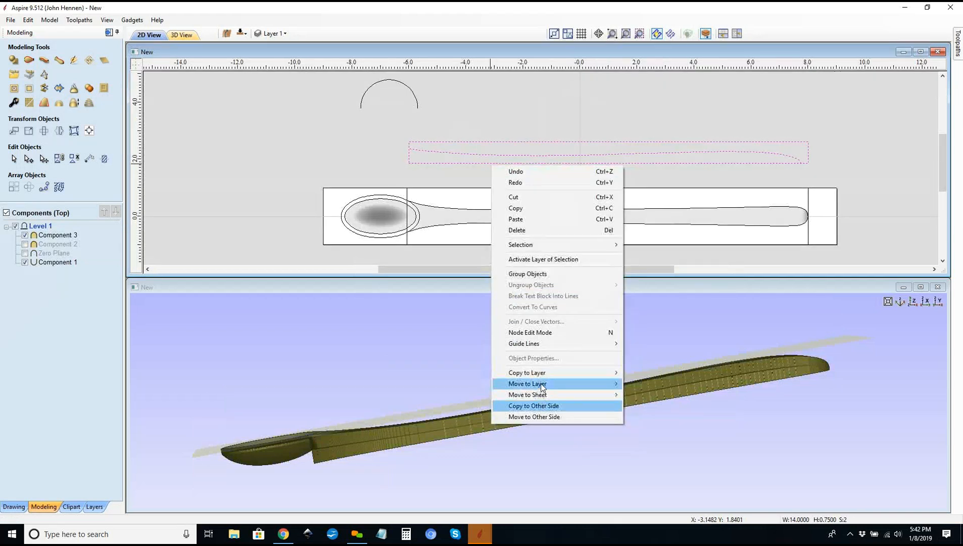
{"action": "left_click", "coordinate": [533, 406]}
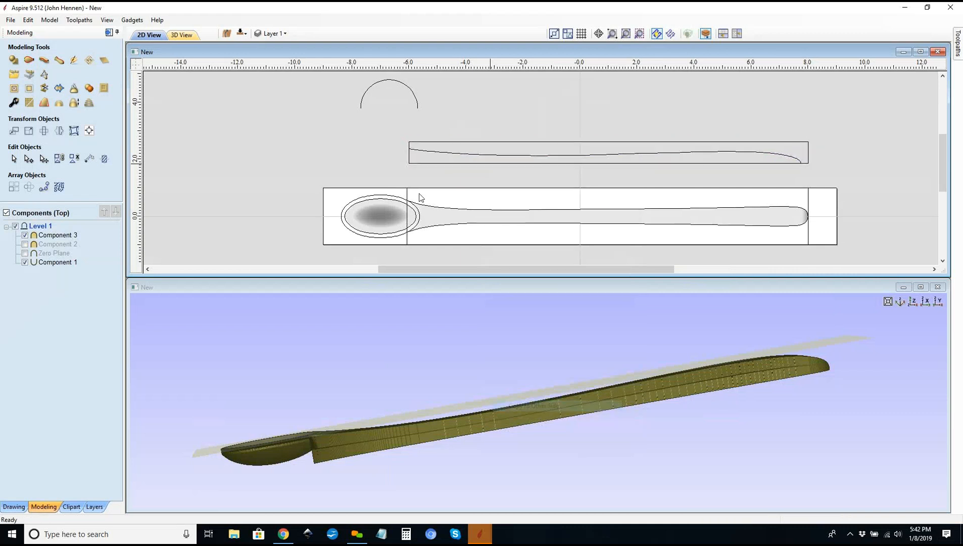
Step: Copy the two vertical rail lines at the bowl and handle ends from the top side to the other side
{"action": "left_click", "coordinate": [807, 203]}
{"action": "right_click", "coordinate": [809, 203]}
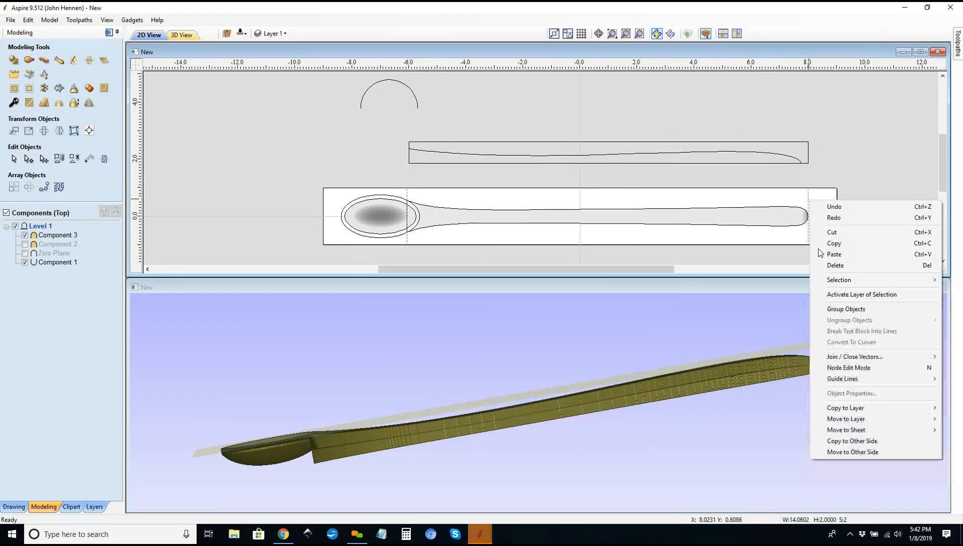
{"action": "mouse_move", "coordinate": [843, 411]}
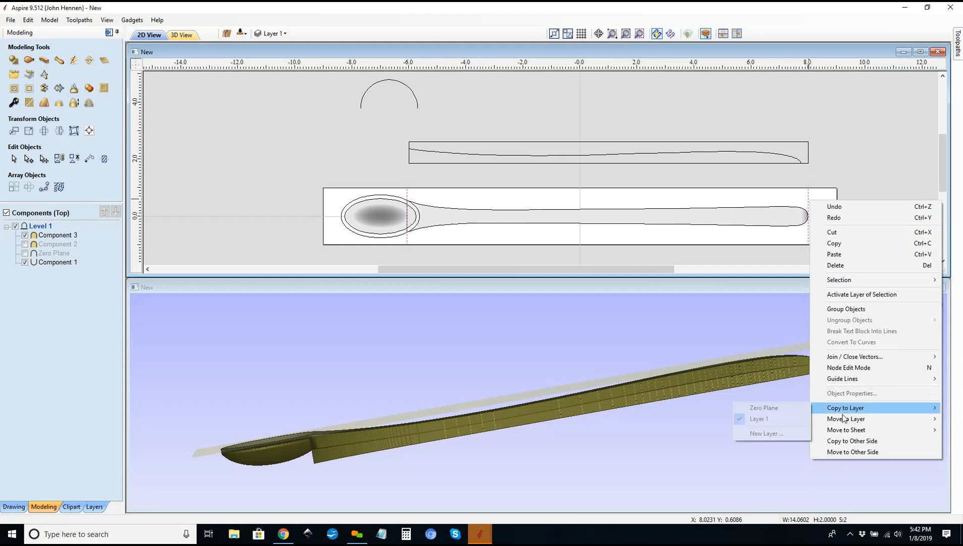
{"action": "left_click", "coordinate": [846, 442]}
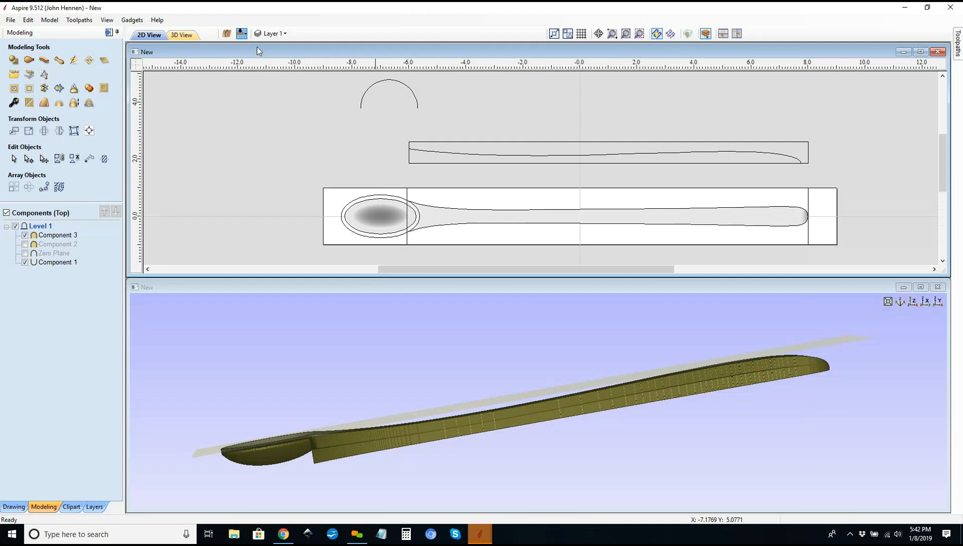
Step: Switch to the bottom side and reposition the copied handle profile and its rectangle just below the board, lined up between the rail lines
{"action": "left_click", "coordinate": [241, 34]}
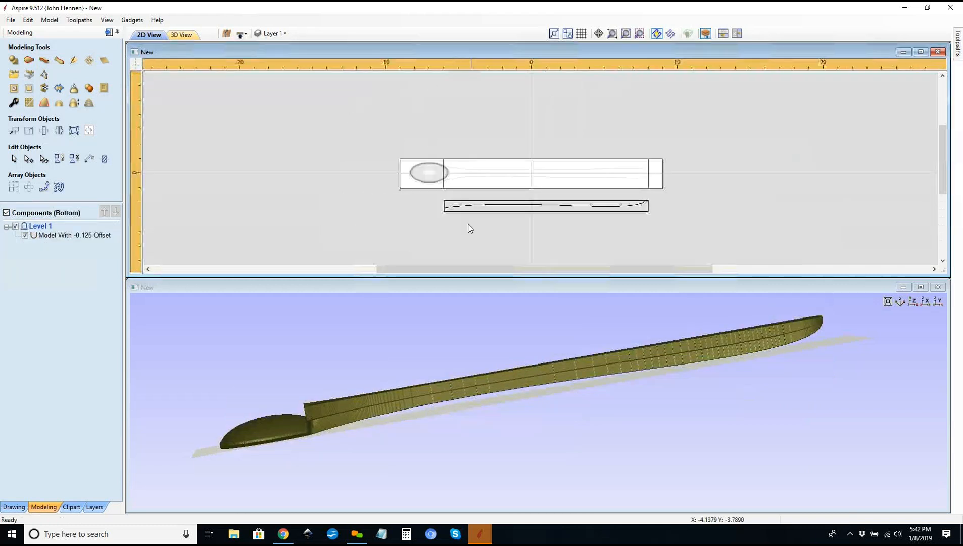
{"action": "scroll", "coordinate": [470, 228], "scroll_direction": "up", "scroll_amount": 2}
{"action": "left_click", "coordinate": [423, 189]}
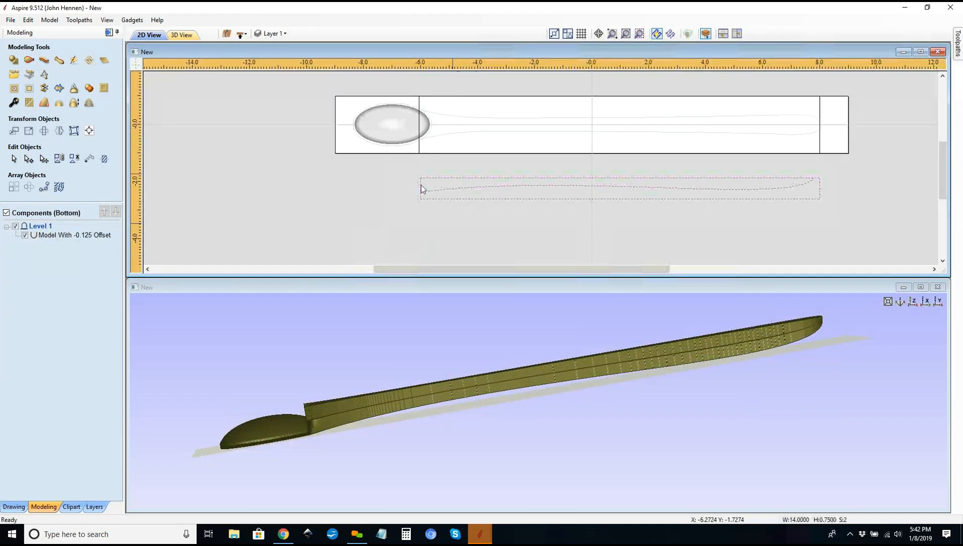
{"action": "left_click_drag", "start_coordinate": [427, 195], "coordinate": [419, 136]}
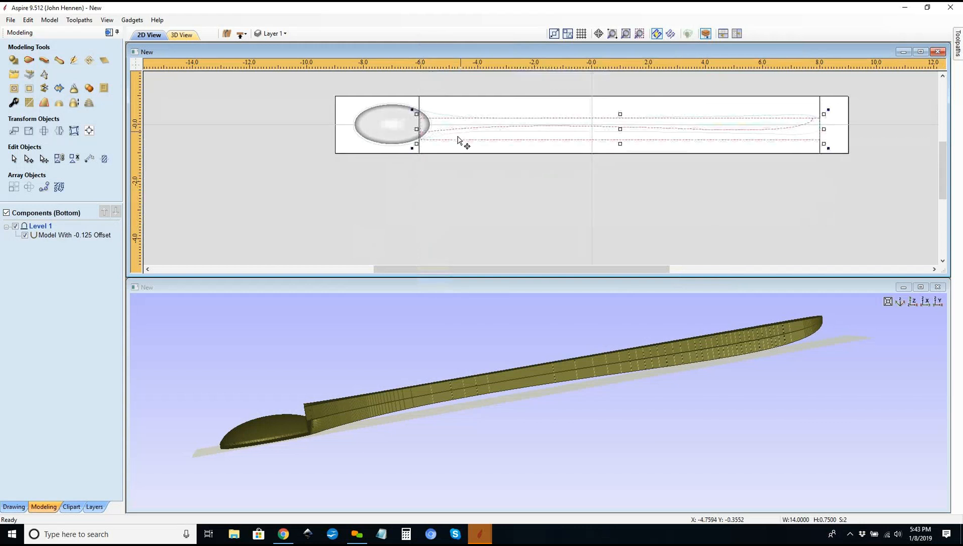
{"action": "key", "text": "Down"}
{"action": "key", "text": "Down"}
{"action": "key", "text": "Down"}
{"action": "key", "text": "Down"}
{"action": "key", "text": "Down"}
{"action": "key", "text": "Down"}
{"action": "key", "text": "Down"}
{"action": "key", "text": "Down"}
{"action": "key", "text": "Down"}
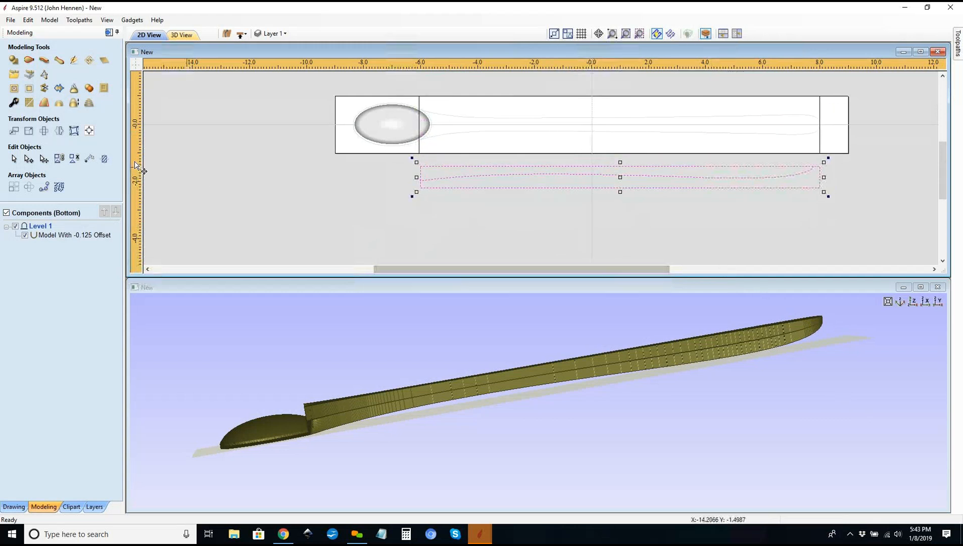
Step: Trim away the rectangle's long upper edge and the short side section above the profile curve at the bowl end
{"action": "left_click", "coordinate": [14, 506]}
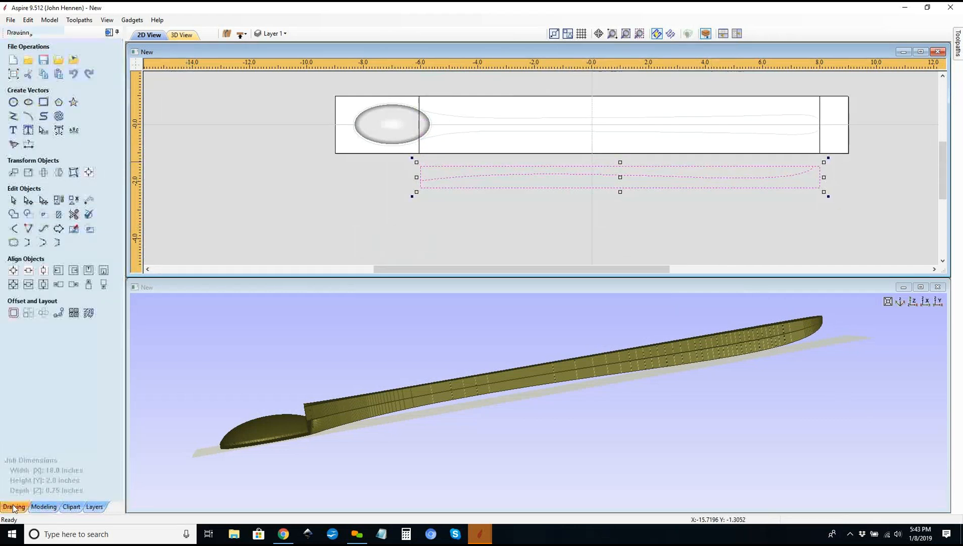
{"action": "left_click", "coordinate": [74, 215]}
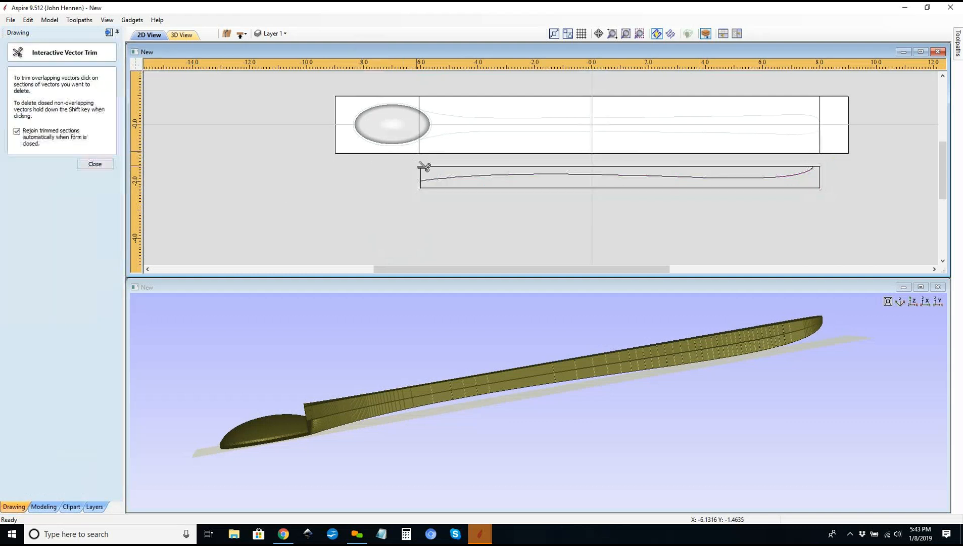
{"action": "scroll", "coordinate": [423, 170], "scroll_direction": "up", "scroll_amount": 5}
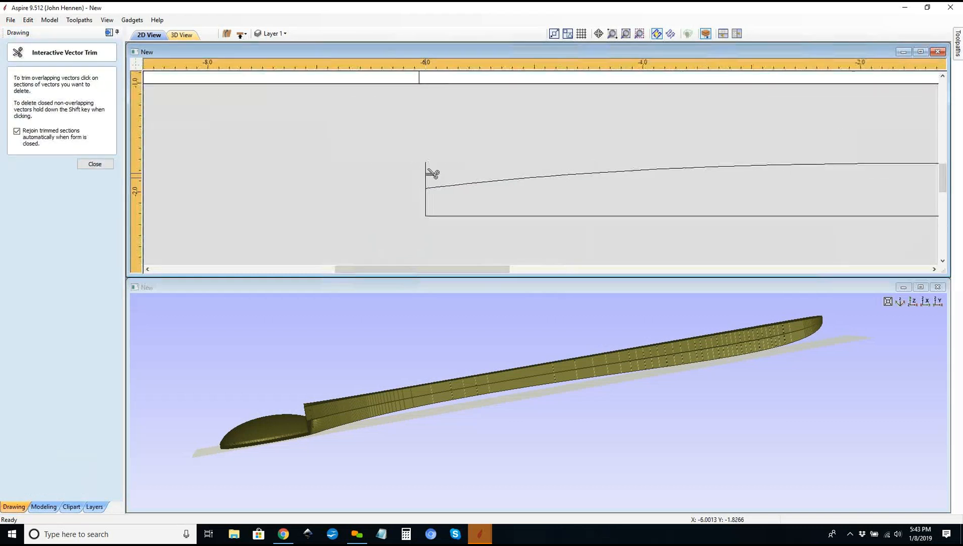
{"action": "scroll", "coordinate": [278, 155], "scroll_direction": "down", "scroll_amount": 5}
{"action": "scroll", "coordinate": [823, 156], "scroll_direction": "up", "scroll_amount": 5}
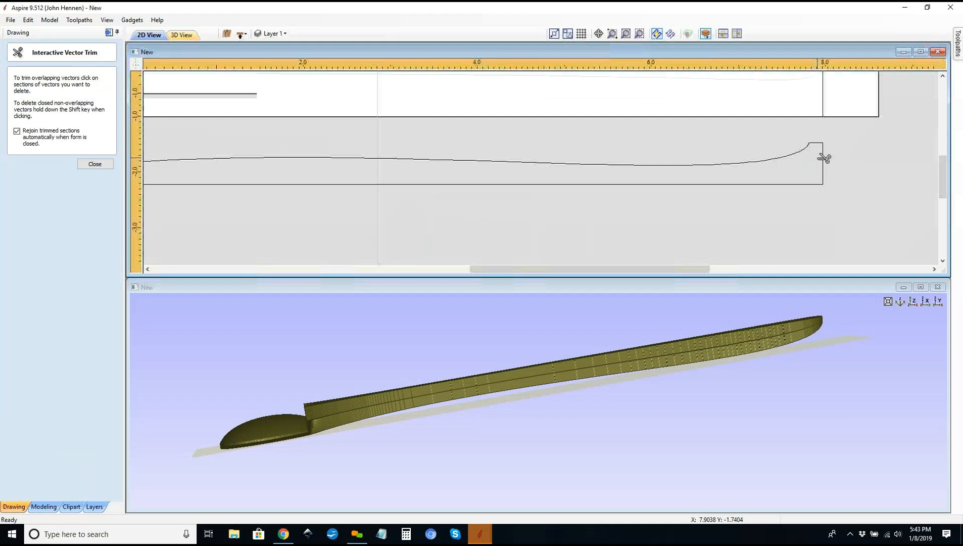
{"action": "scroll", "coordinate": [817, 158], "scroll_direction": "down", "scroll_amount": 2}
Step: Delete the rectangle's long lower span in node editing, leaving an open profile with a vertical leg at each end
{"action": "key", "text": "Escape"}
{"action": "left_click", "coordinate": [805, 191]}
{"action": "key", "text": "n"}
{"action": "key", "text": "d"}
{"action": "scroll", "coordinate": [787, 193], "scroll_direction": "down", "scroll_amount": 3}
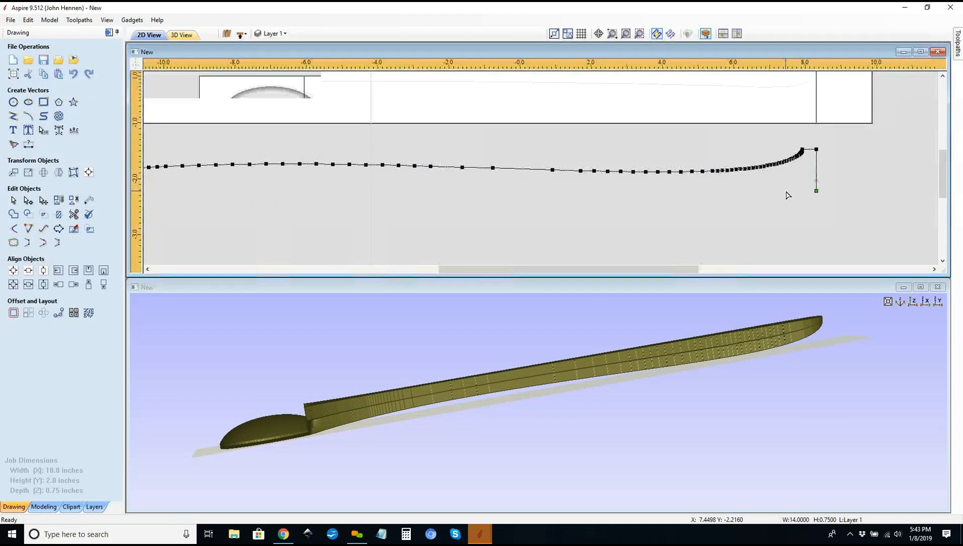
{"action": "left_click", "coordinate": [714, 200]}
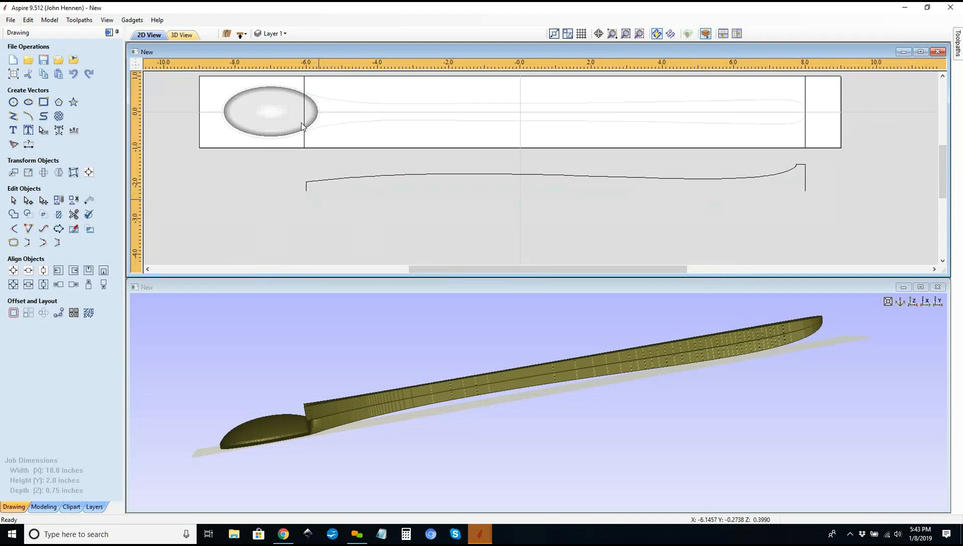
{"action": "left_click", "coordinate": [309, 186]}
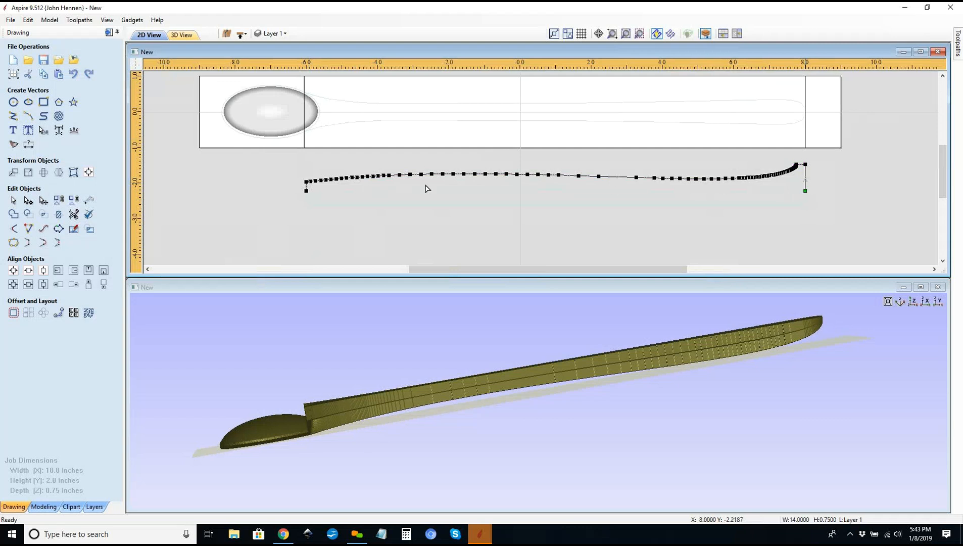
{"action": "left_click", "coordinate": [296, 198]}
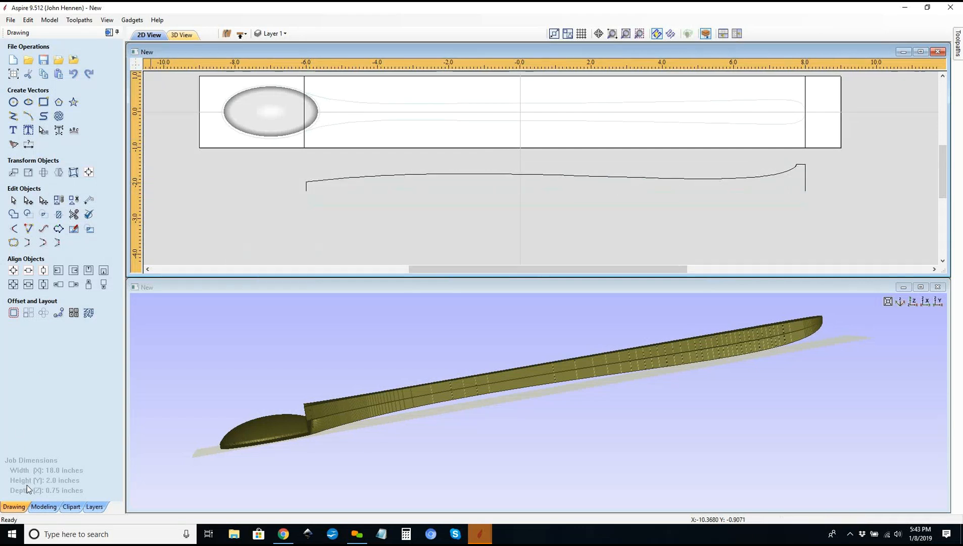
Step: Try a Two Rail Sweep of the open profile with the handle-end line as first rail, inspect it and reset it
{"action": "left_click", "coordinate": [37, 509]}
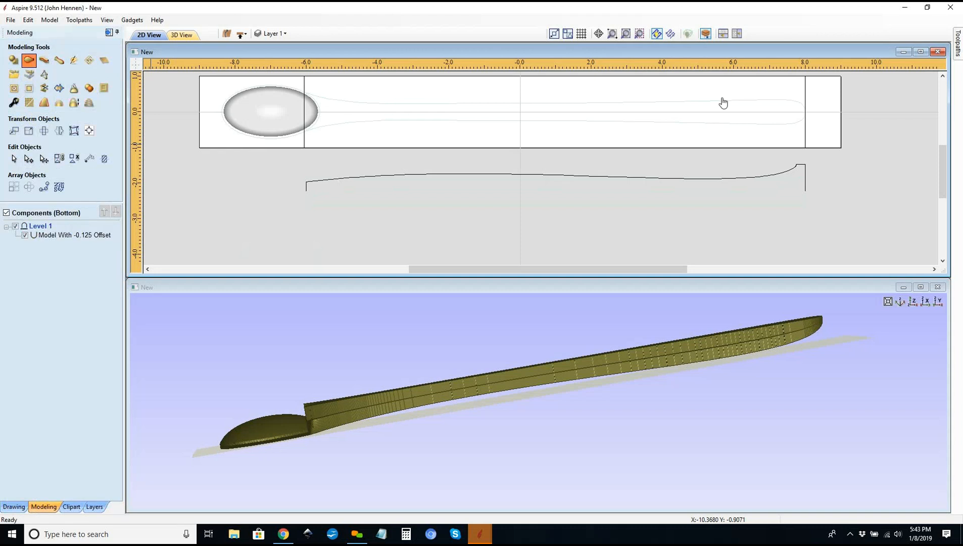
{"action": "left_click", "coordinate": [806, 140]}
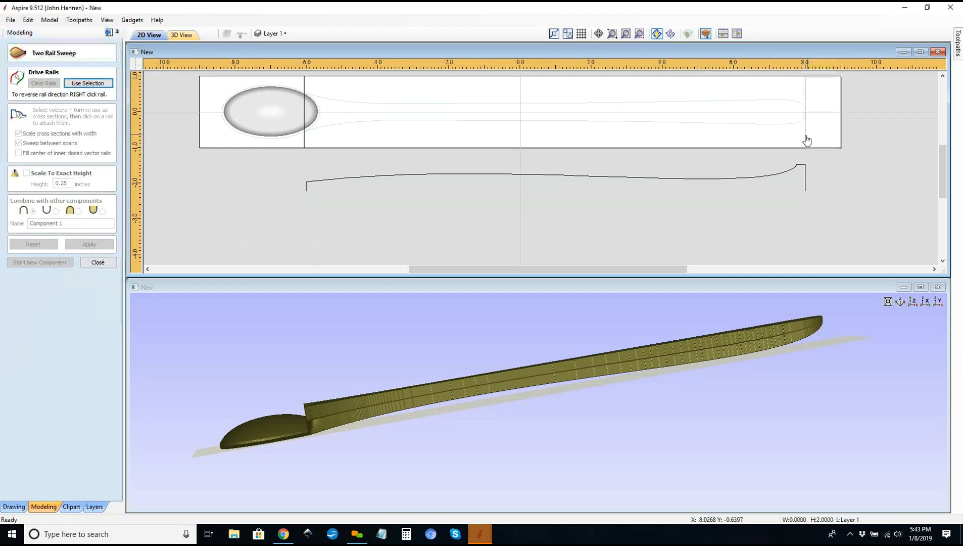
{"action": "left_click", "coordinate": [305, 145], "text": "shift"}
{"action": "left_click", "coordinate": [100, 85]}
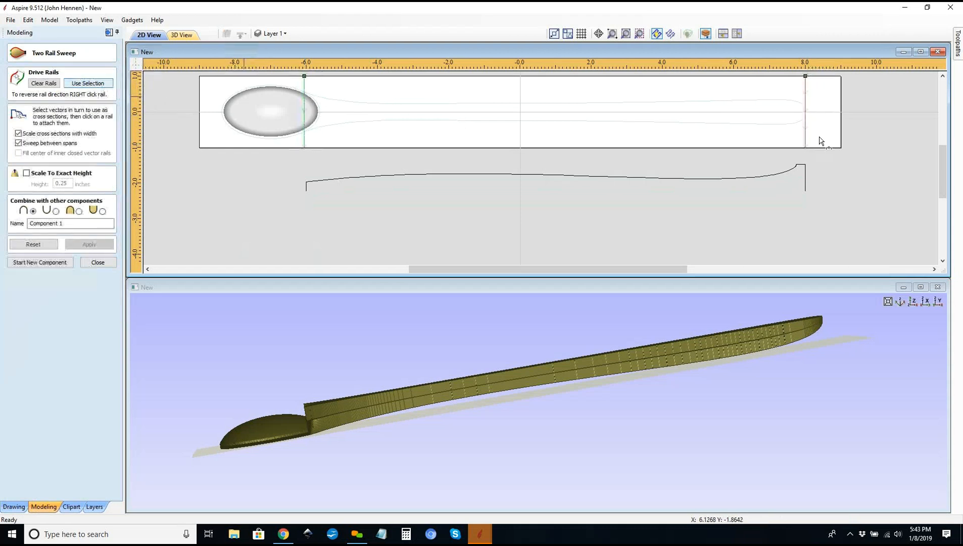
{"action": "left_click", "coordinate": [806, 180]}
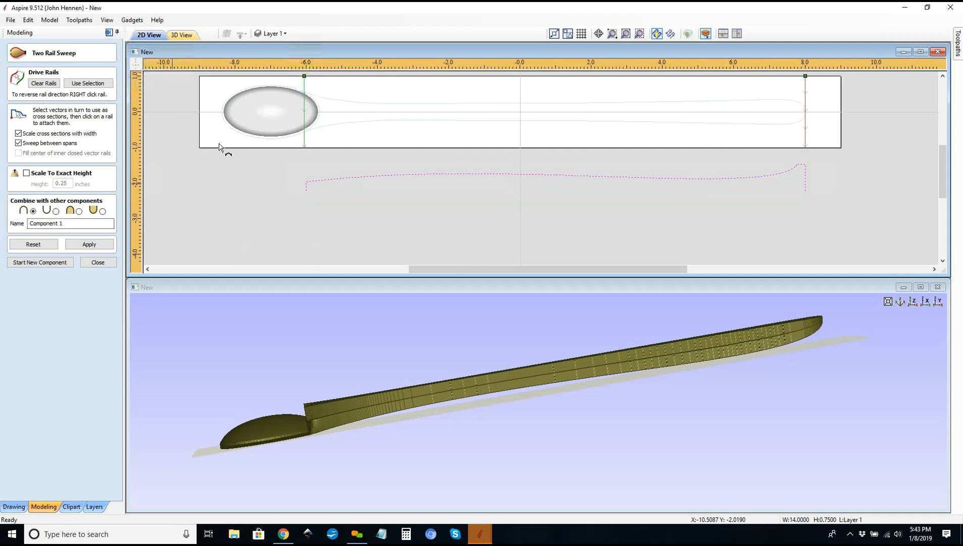
{"action": "left_click", "coordinate": [111, 245]}
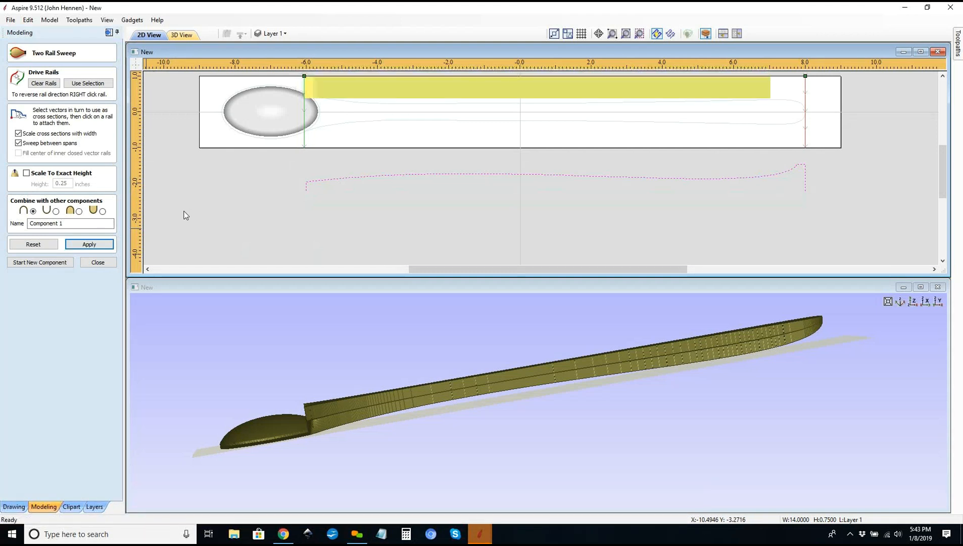
{"action": "left_click_drag", "start_coordinate": [669, 422], "coordinate": [561, 434]}
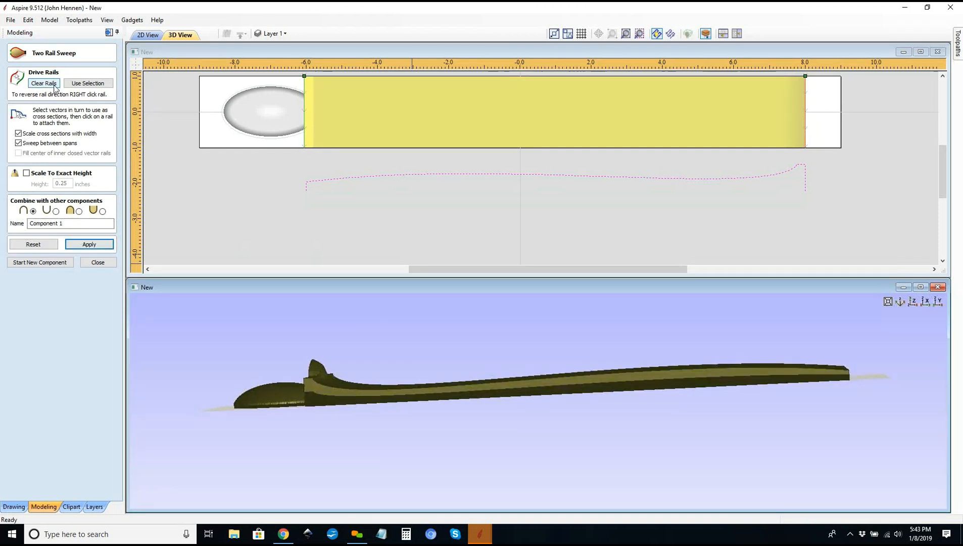
{"action": "left_click", "coordinate": [33, 244]}
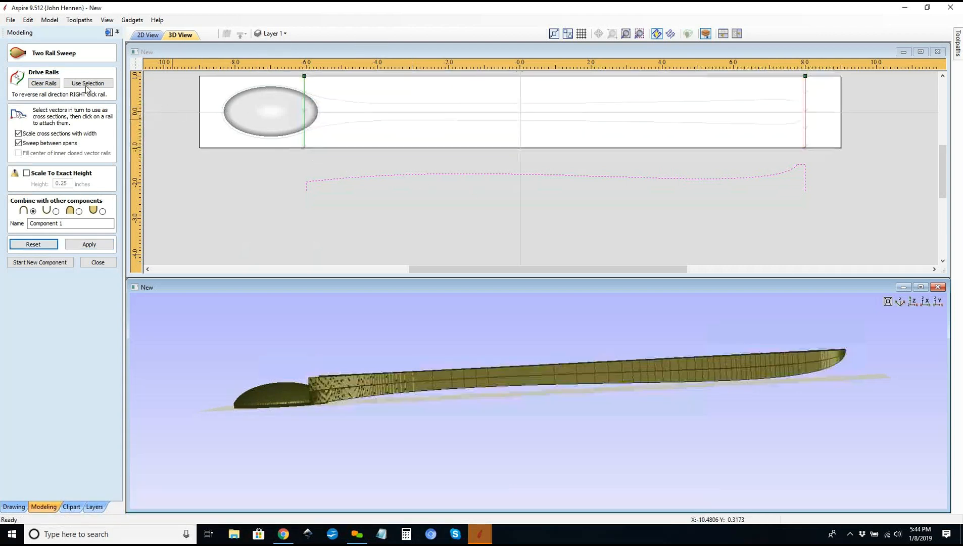
Step: Redo the Two Rail Sweep with the bowl-end line as first rail and the handle-end line second, attaching the profile as cross section
{"action": "left_click", "coordinate": [57, 84]}
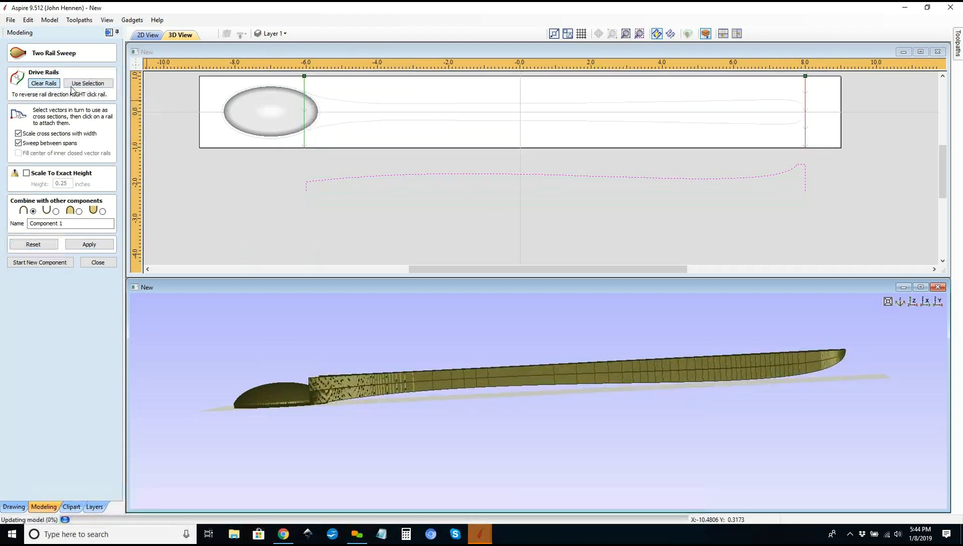
{"action": "left_click", "coordinate": [305, 111]}
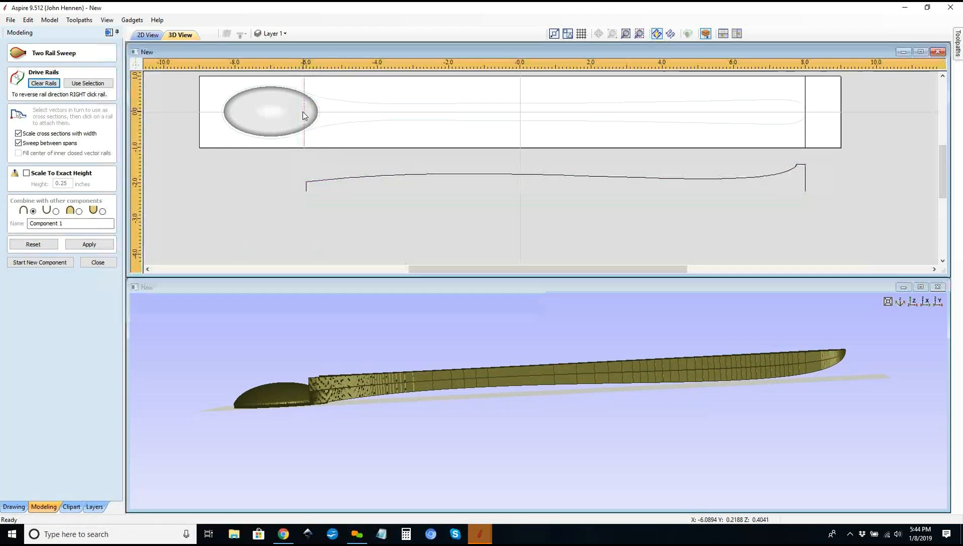
{"action": "left_click", "coordinate": [805, 101], "text": "shift"}
{"action": "left_click", "coordinate": [88, 83]}
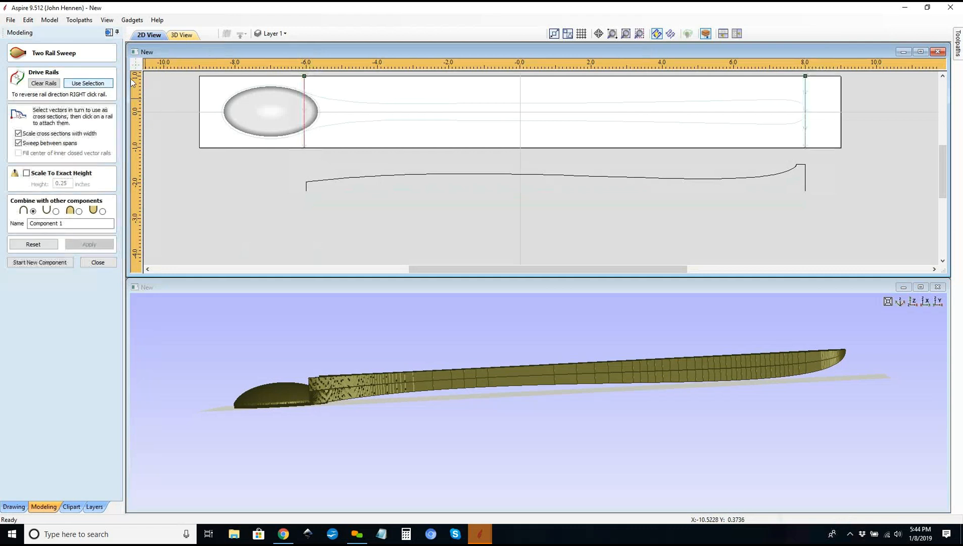
{"action": "left_click", "coordinate": [312, 186]}
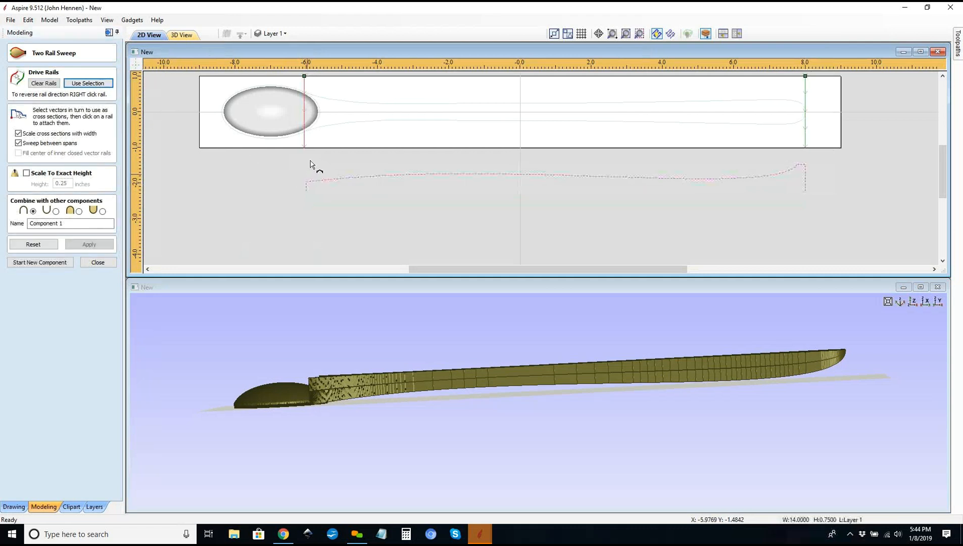
{"action": "left_click", "coordinate": [304, 148]}
{"action": "left_click", "coordinate": [100, 245]}
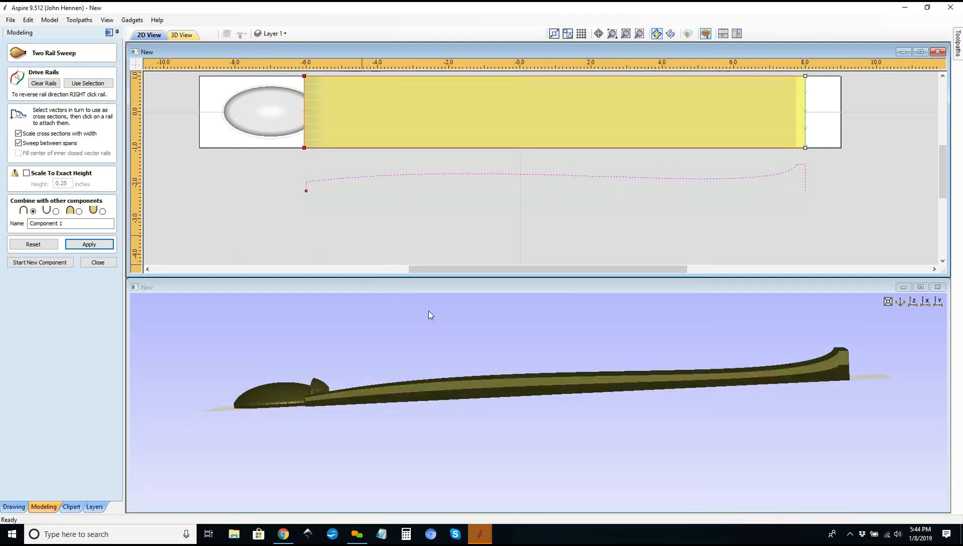
{"action": "left_click_drag", "start_coordinate": [509, 408], "coordinate": [510, 410]}
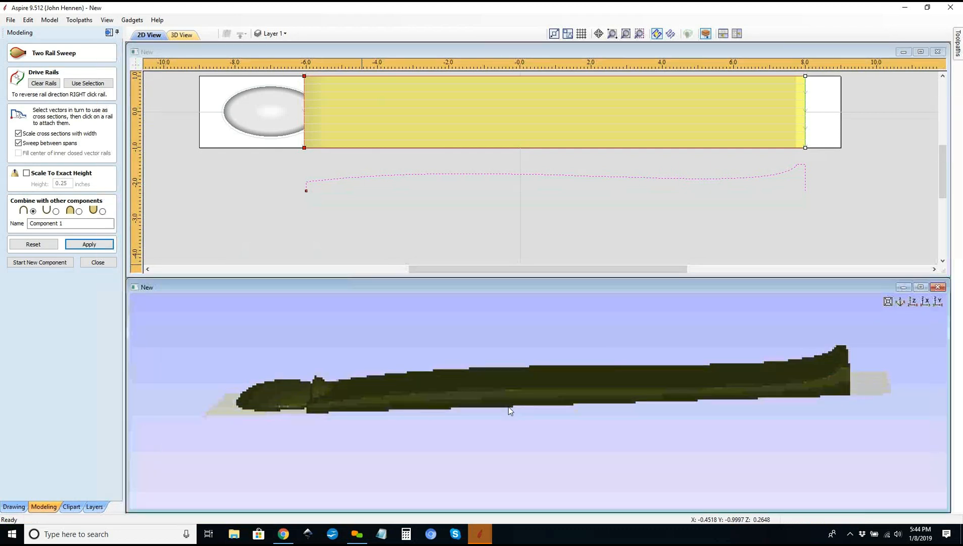
{"action": "left_click", "coordinate": [97, 263]}
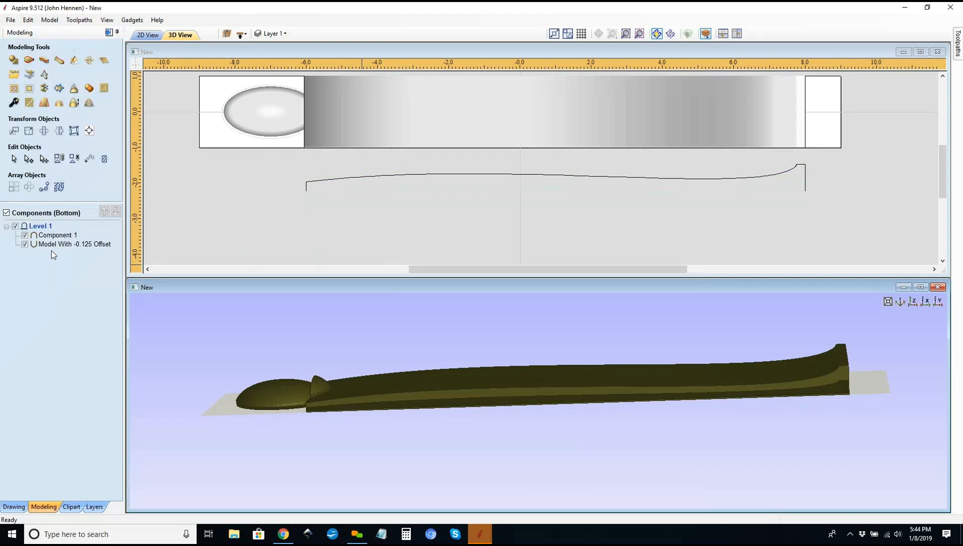
Step: Set the combine mode of the newly swept bottom-side component to Merge
{"action": "right_click", "coordinate": [79, 237]}
{"action": "mouse_move", "coordinate": [150, 241]}
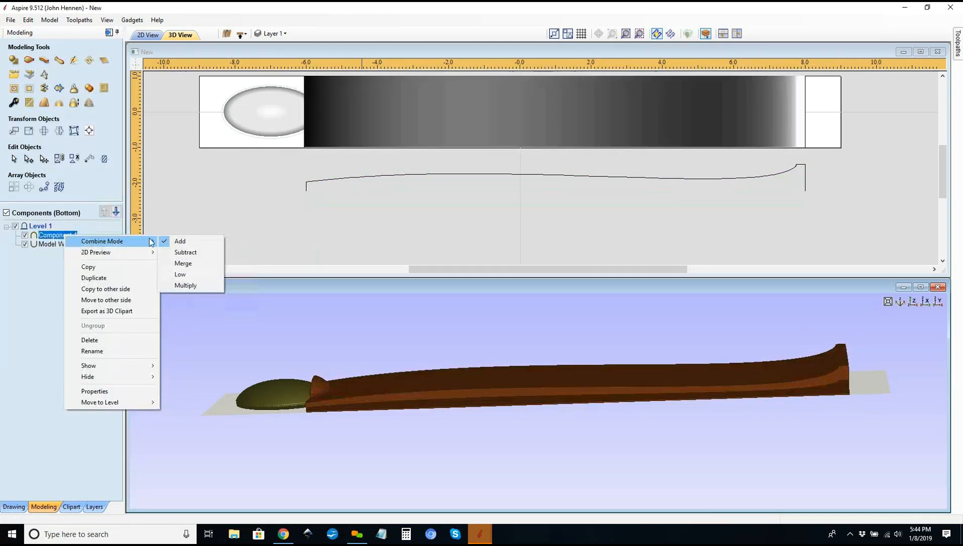
{"action": "left_click", "coordinate": [186, 261]}
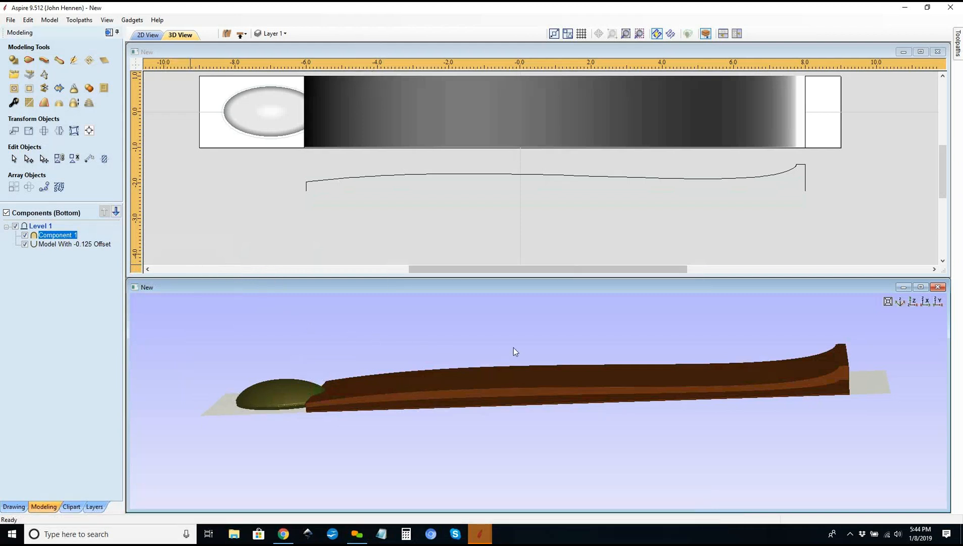
Step: Switch to the top side and copy the closed handle outline and the bowl's inner ellipse to the other side
{"action": "left_click", "coordinate": [240, 33]}
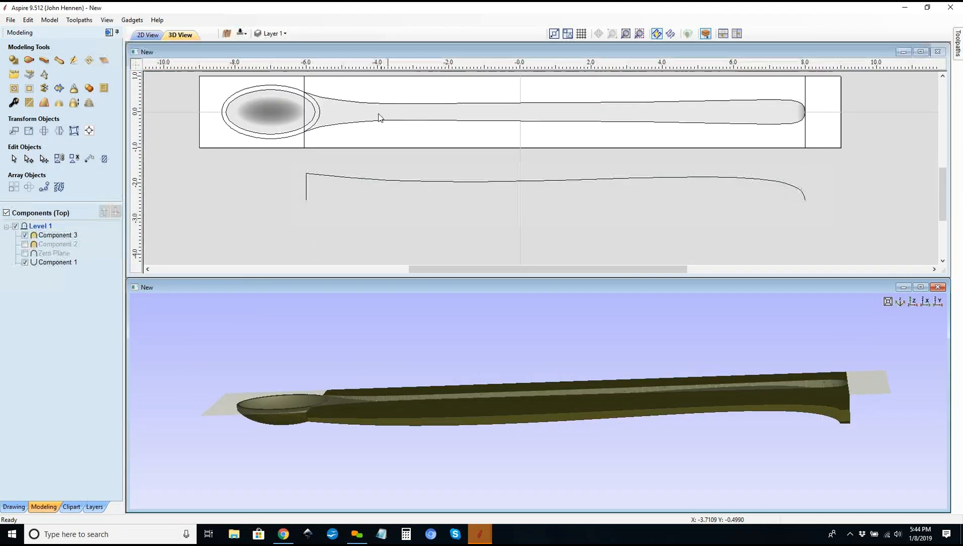
{"action": "left_click", "coordinate": [372, 103]}
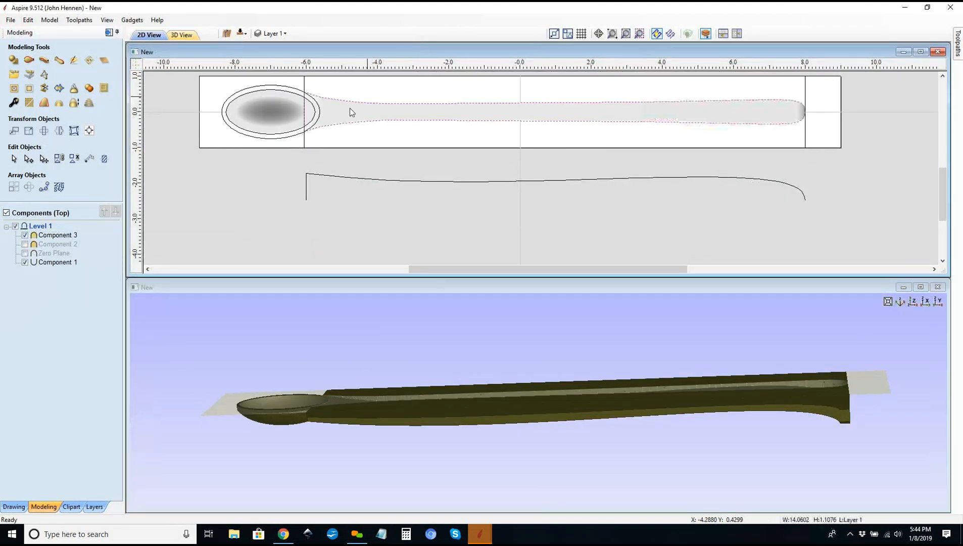
{"action": "left_click", "coordinate": [239, 97], "text": "shift"}
{"action": "right_click", "coordinate": [238, 97]}
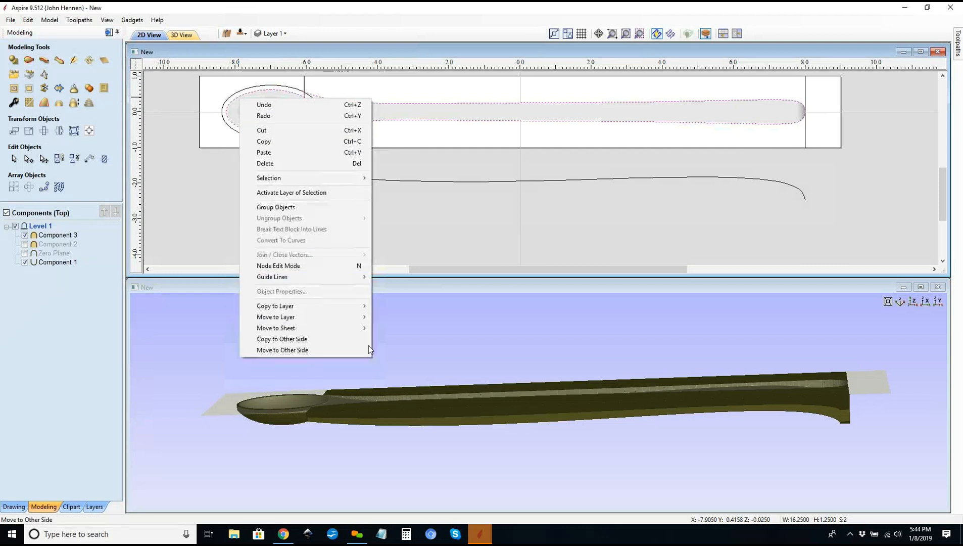
{"action": "left_click", "coordinate": [351, 337]}
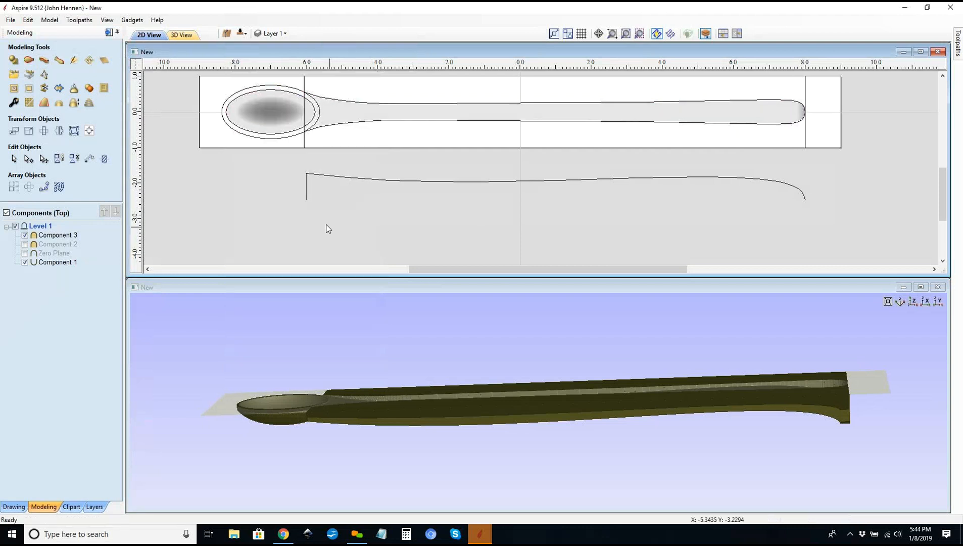
Step: Switch to the bottom side and clear the swept component outside the handle outline
{"action": "left_click_drag", "start_coordinate": [541, 383], "coordinate": [529, 430]}
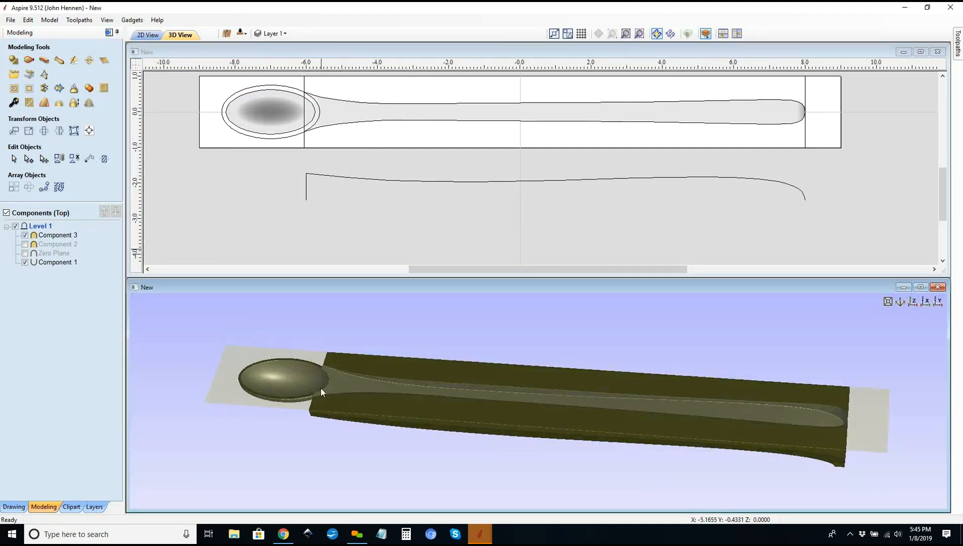
{"action": "left_click", "coordinate": [242, 33]}
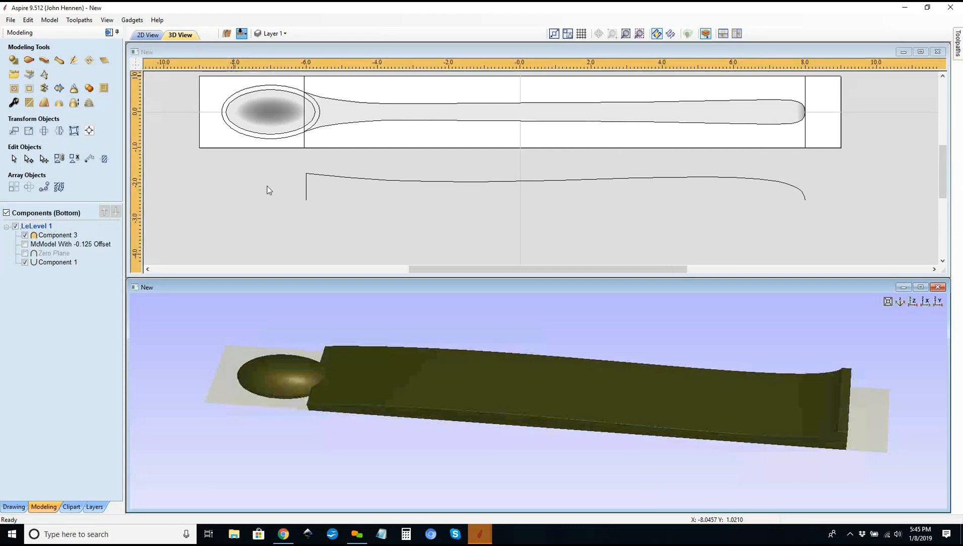
{"action": "left_click", "coordinate": [313, 128]}
{"action": "left_click", "coordinate": [325, 139], "text": "shift"}
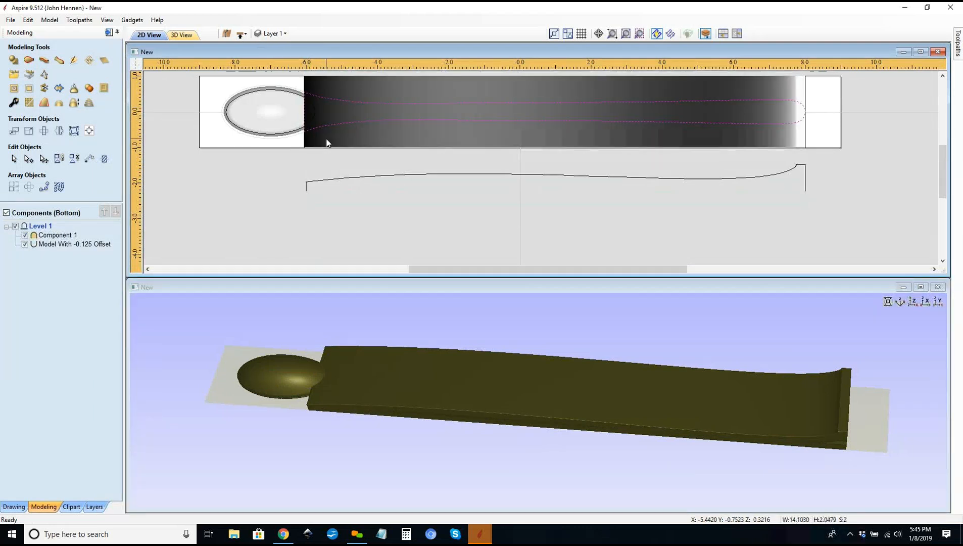
{"action": "left_click", "coordinate": [30, 90]}
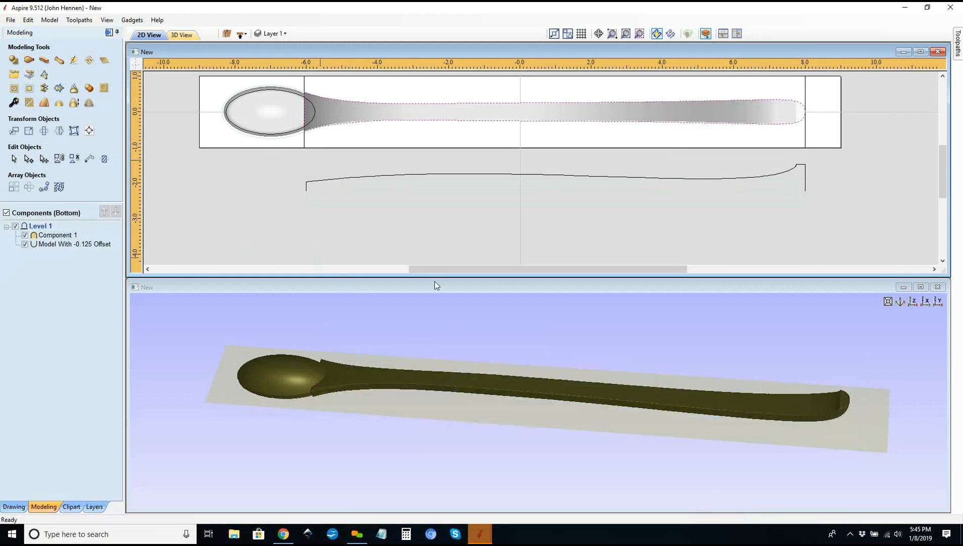
Step: Return to the top side and add a zero plane to the model around the spoon
{"action": "left_click_drag", "start_coordinate": [463, 411], "coordinate": [411, 405]}
{"action": "left_click_drag", "start_coordinate": [468, 422], "coordinate": [307, 374]}
{"action": "scroll", "coordinate": [376, 382], "scroll_direction": "up", "scroll_amount": 2}
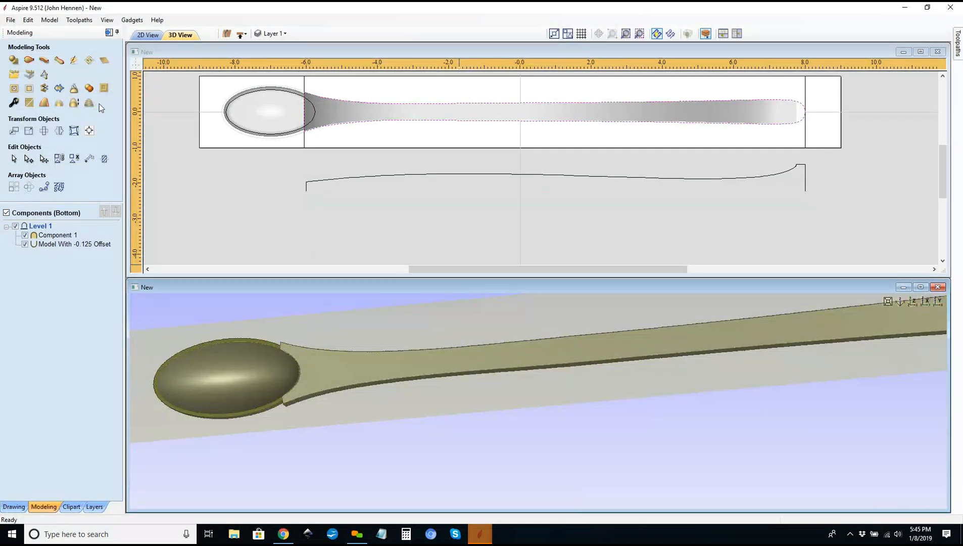
{"action": "left_click_drag", "start_coordinate": [516, 415], "coordinate": [621, 396]}
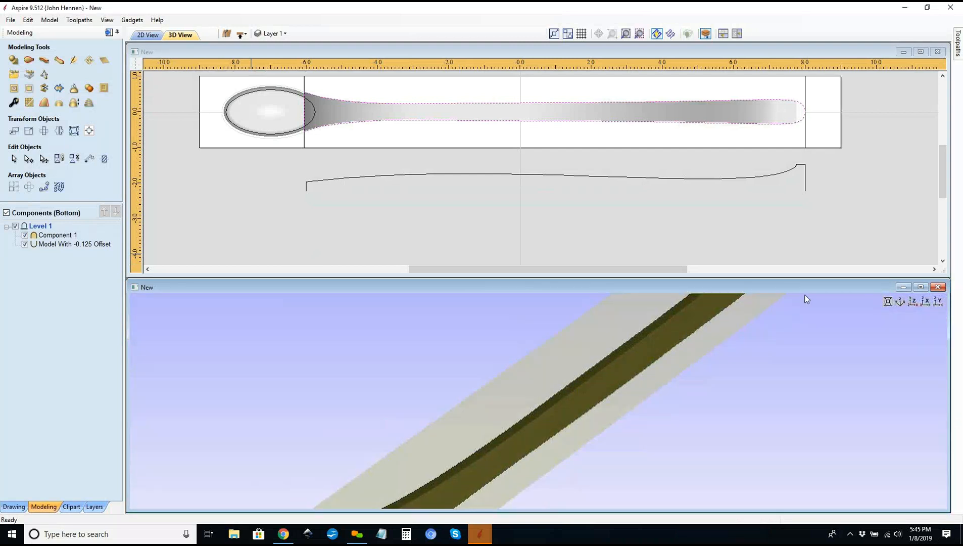
{"action": "left_click", "coordinate": [913, 302]}
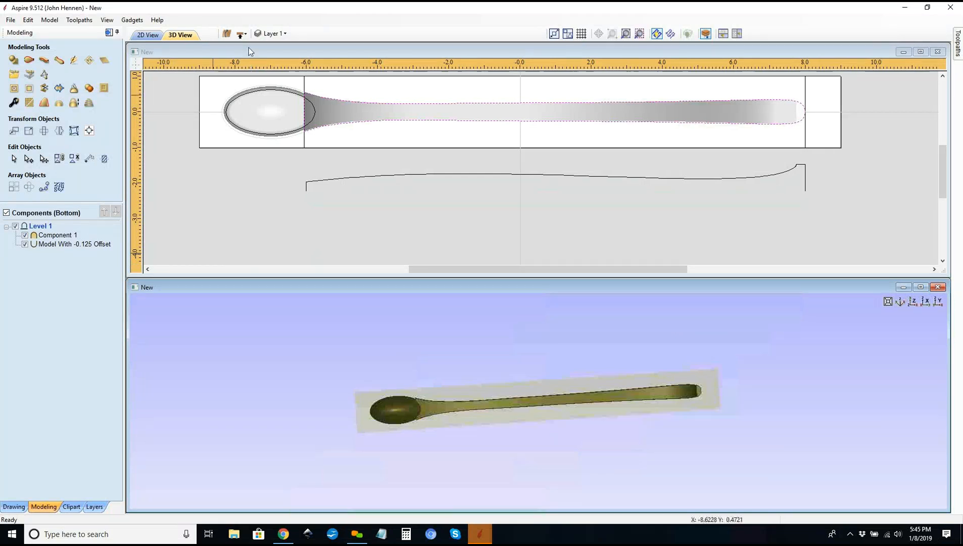
{"action": "left_click", "coordinate": [243, 34]}
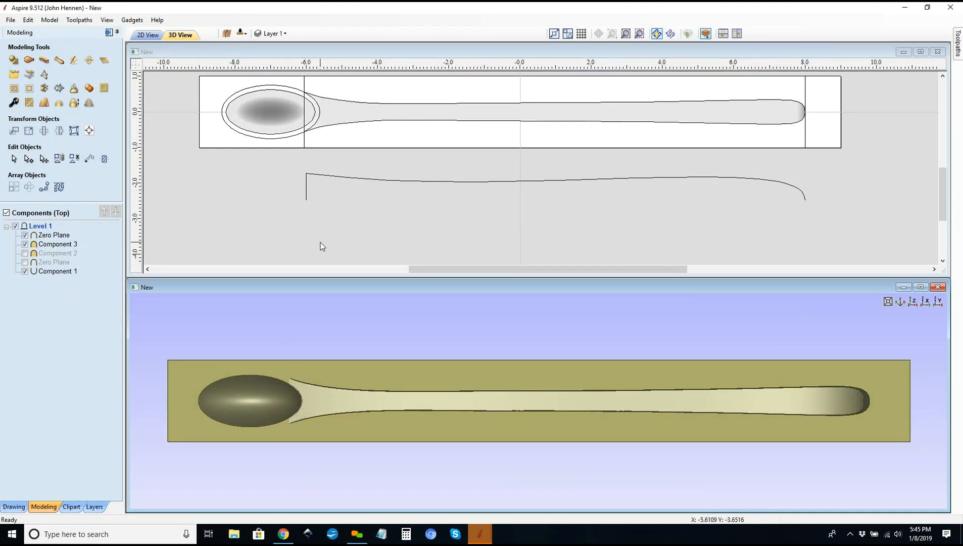
{"action": "left_click_drag", "start_coordinate": [509, 437], "coordinate": [455, 333]}
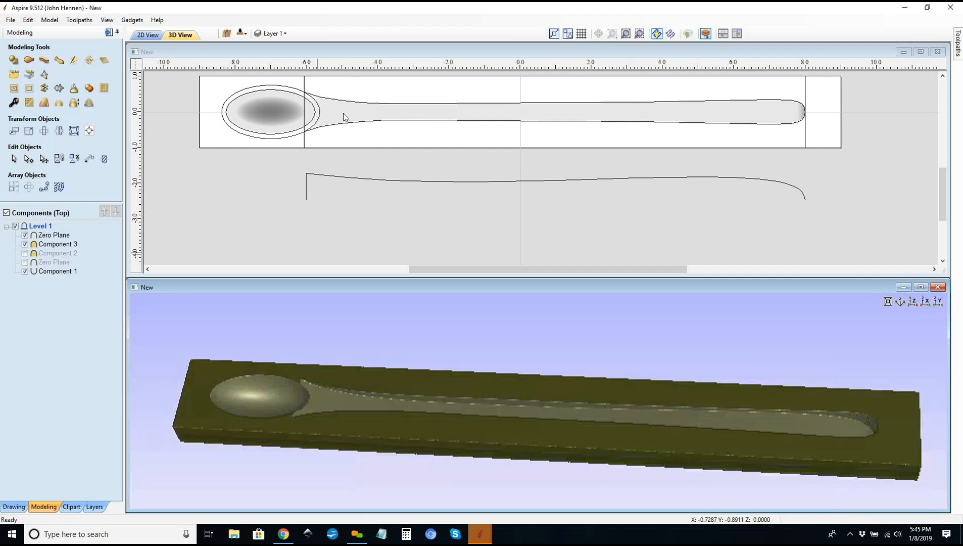
Step: Trim away the overlapping lines where the outer bowl ellipse meets the handle outline to form a single spoon outline
{"action": "left_click", "coordinate": [318, 100]}
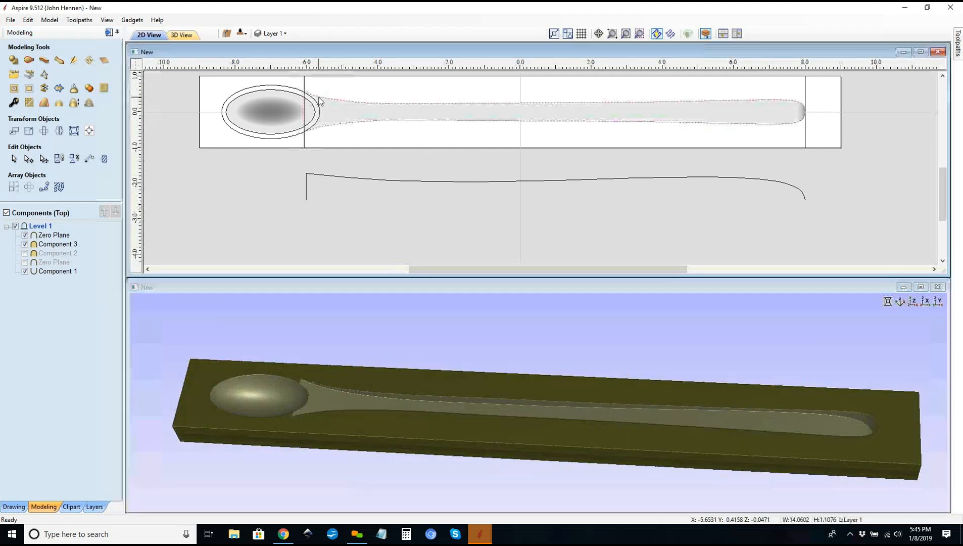
{"action": "left_click", "coordinate": [280, 86], "text": "shift"}
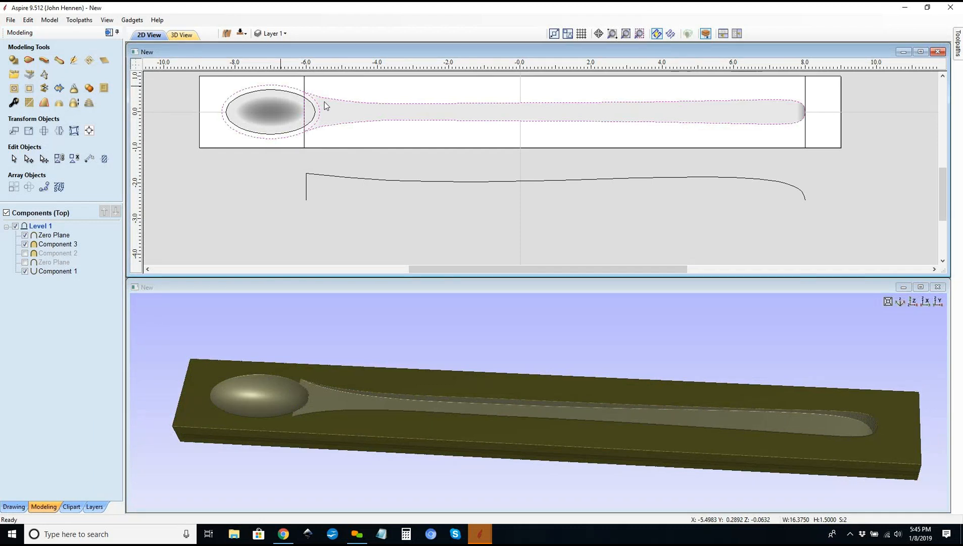
{"action": "scroll", "coordinate": [323, 104], "scroll_direction": "up", "scroll_amount": 3}
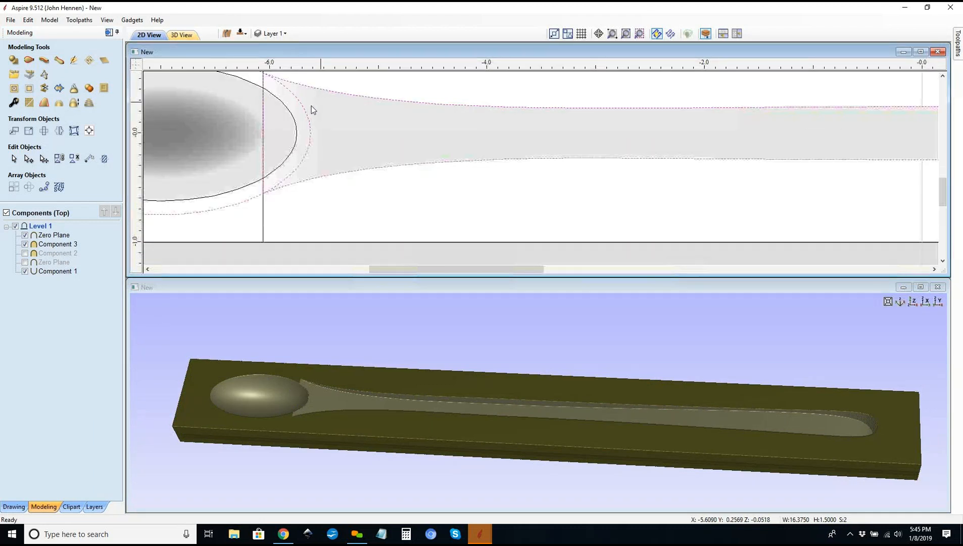
{"action": "scroll", "coordinate": [312, 106], "scroll_direction": "up", "scroll_amount": 1}
{"action": "scroll", "coordinate": [290, 168], "scroll_direction": "down", "scroll_amount": 1}
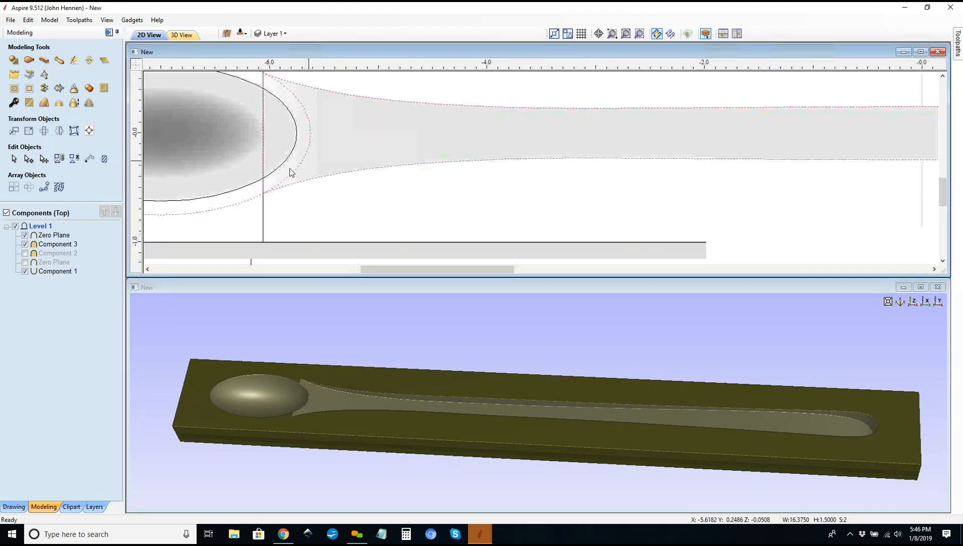
{"action": "left_click", "coordinate": [264, 147]}
{"action": "left_click", "coordinate": [305, 136]}
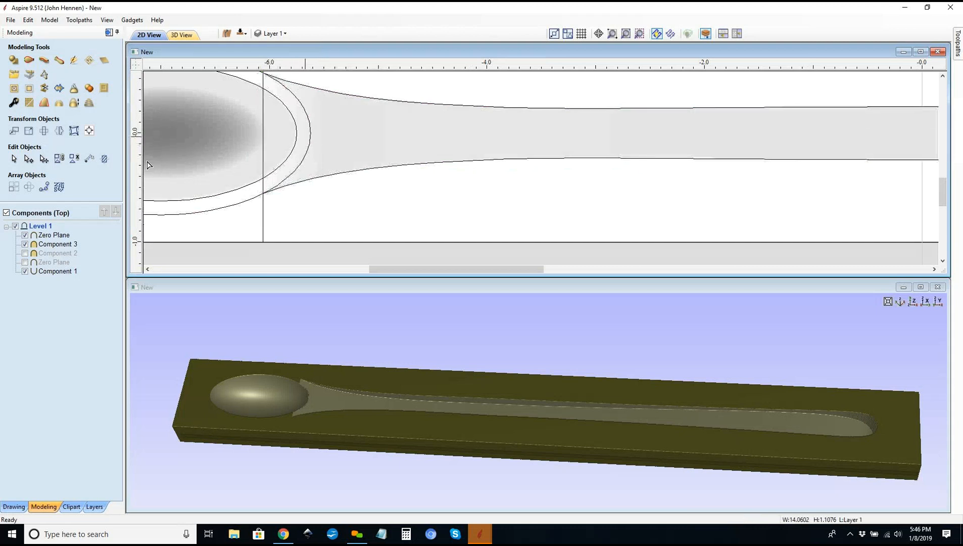
{"action": "left_click", "coordinate": [14, 506]}
{"action": "left_click", "coordinate": [76, 220]}
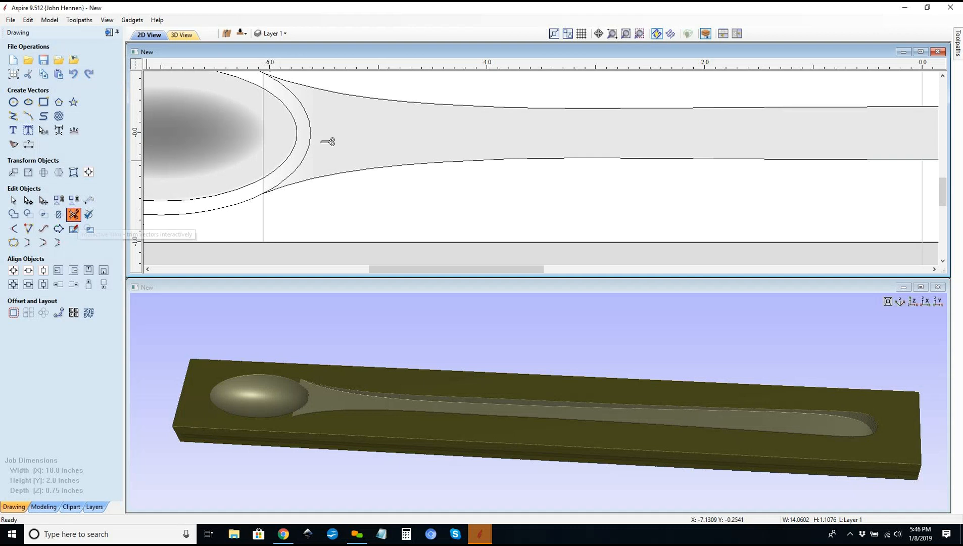
{"action": "left_click", "coordinate": [311, 132]}
{"action": "key", "text": "Escape"}
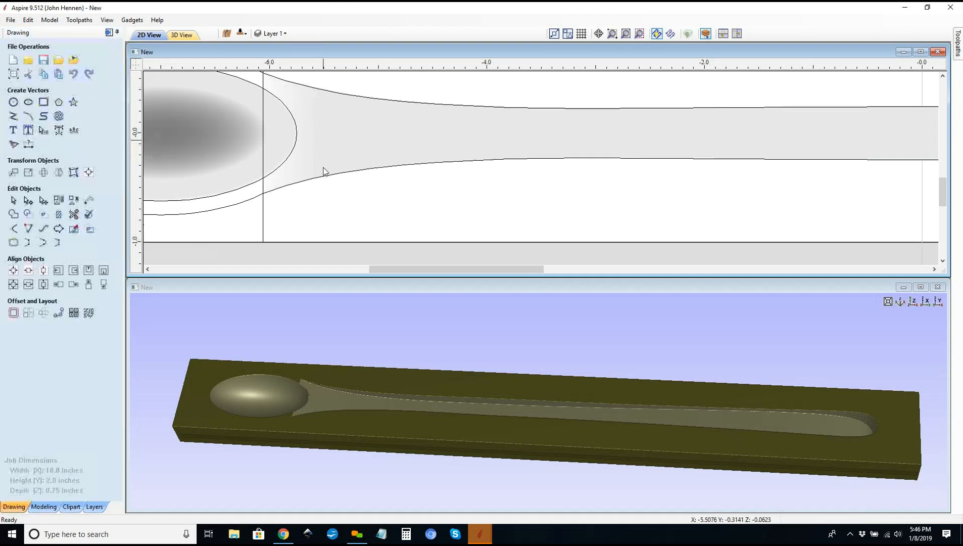
{"action": "scroll", "coordinate": [321, 152], "scroll_direction": "down", "scroll_amount": 2}
{"action": "left_click", "coordinate": [324, 172]}
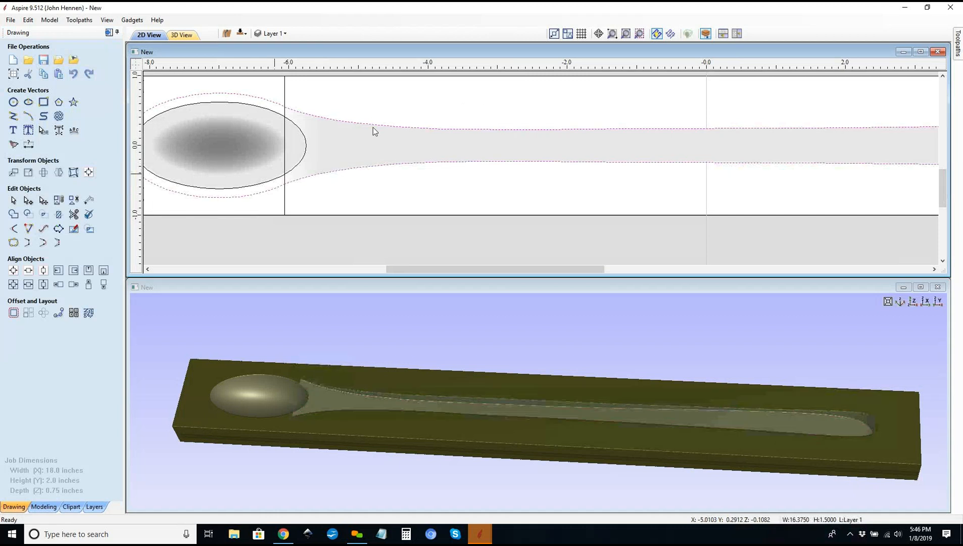
Step: Place a guide at X -8.75 beyond the bowl and draw a 0.25-inch diameter circle at X -8.75, Y 0
{"action": "scroll", "coordinate": [301, 130], "scroll_direction": "down", "scroll_amount": 3}
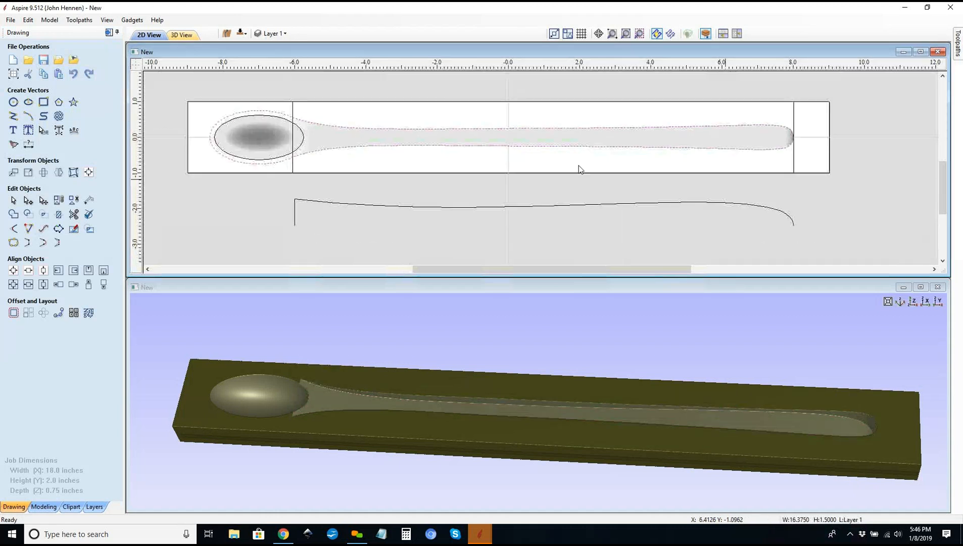
{"action": "scroll", "coordinate": [220, 133], "scroll_direction": "up", "scroll_amount": 1}
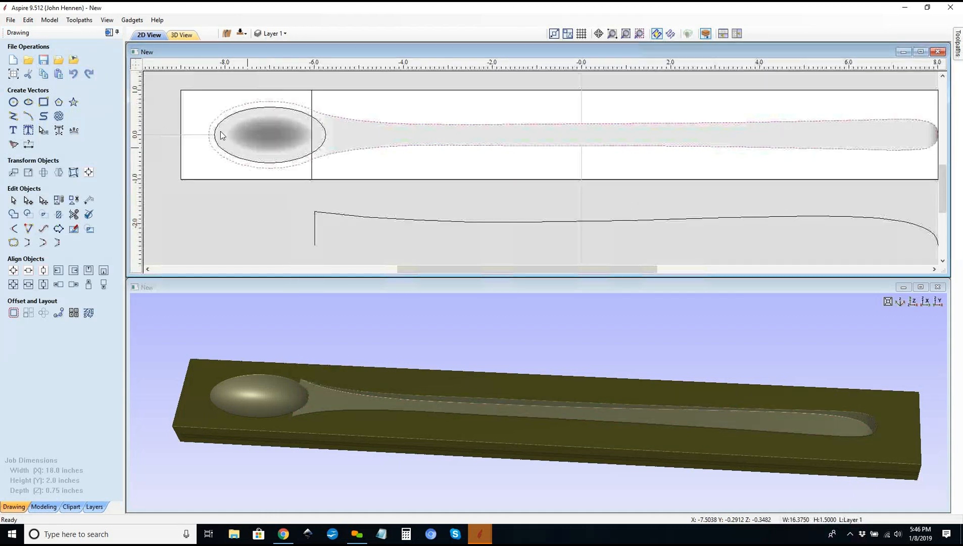
{"action": "left_click", "coordinate": [20, 109]}
{"action": "left_click", "coordinate": [95, 163]}
{"action": "left_click_drag", "start_coordinate": [196, 131], "coordinate": [192, 123]}
{"action": "left_click", "coordinate": [13, 101]}
{"action": "double_click", "coordinate": [49, 123]}
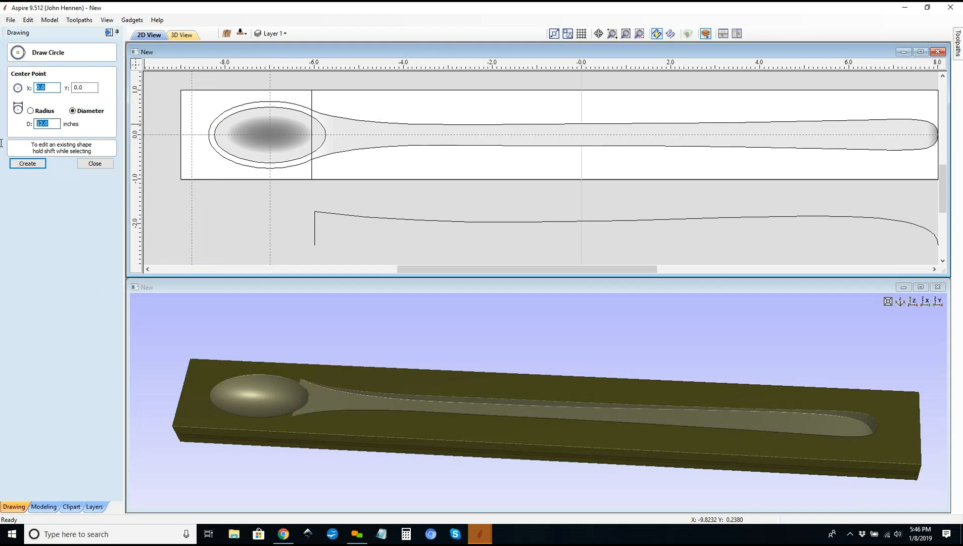
{"action": "type", "text": "0.25"}
{"action": "left_click", "coordinate": [192, 134]}
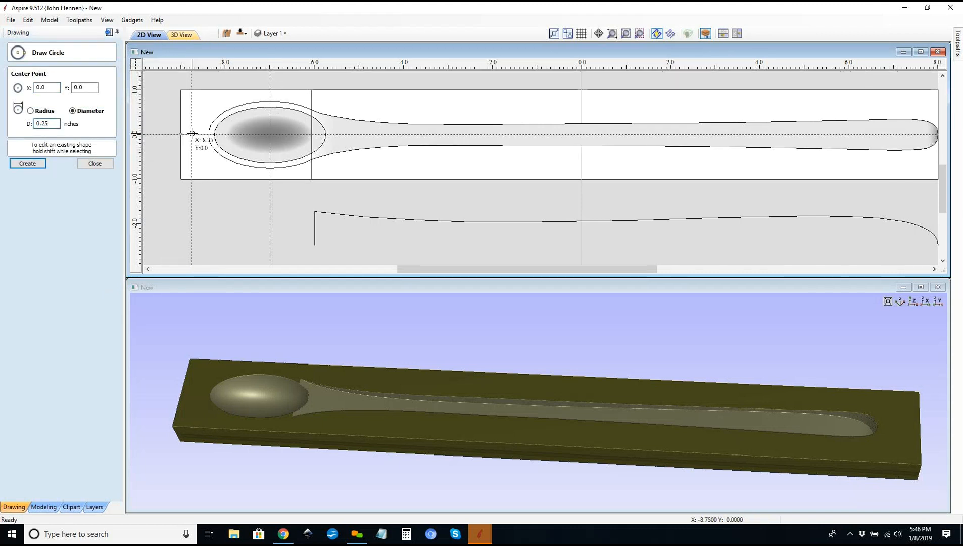
{"action": "left_click", "coordinate": [95, 163]}
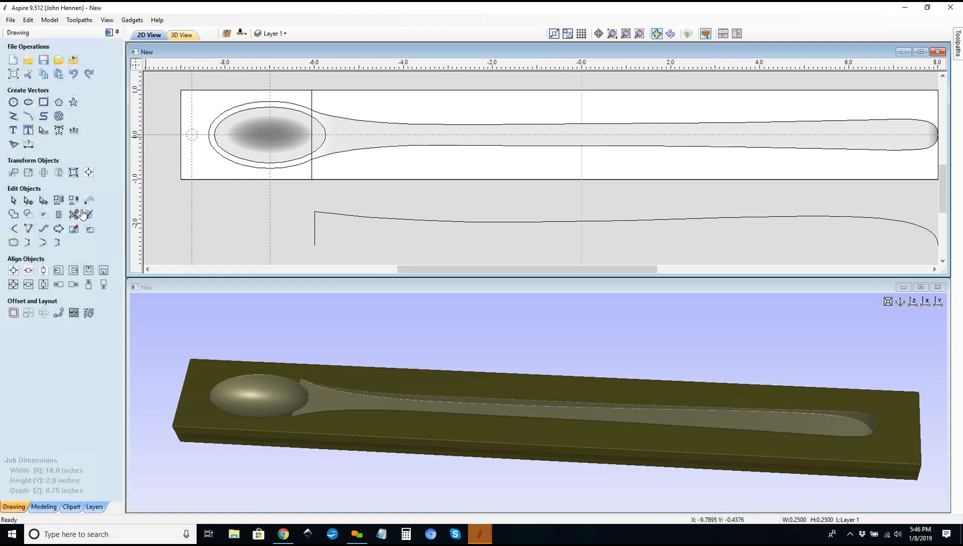
Step: Mirror a copy of the small circle to the handle end of the board
{"action": "left_click", "coordinate": [58, 171]}
{"action": "left_click", "coordinate": [71, 152]}
{"action": "left_click", "coordinate": [98, 235]}
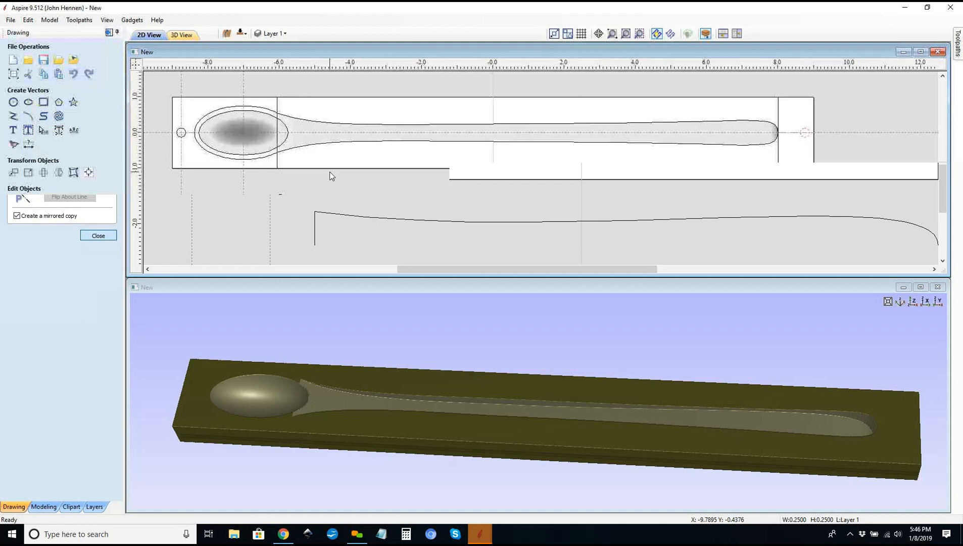
{"action": "scroll", "coordinate": [331, 175], "scroll_direction": "down", "scroll_amount": 3}
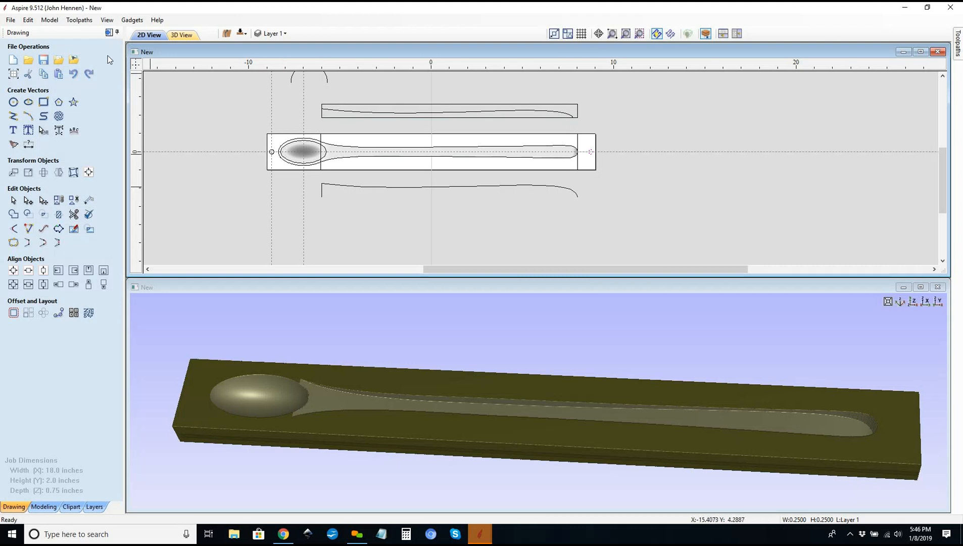
Step: Review the material setup to see how the model thickness fits the stock thickness
{"action": "left_click", "coordinate": [108, 33]}
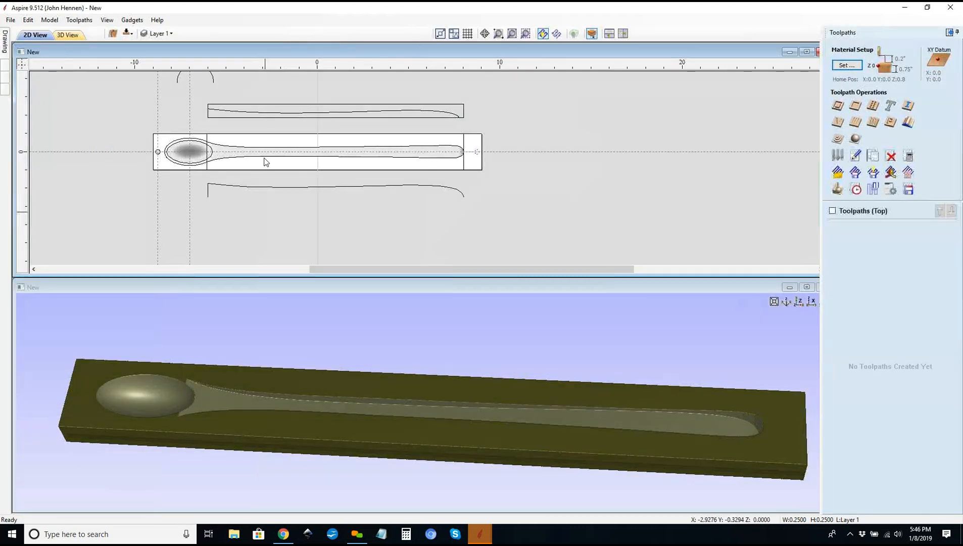
{"action": "left_click", "coordinate": [838, 145]}
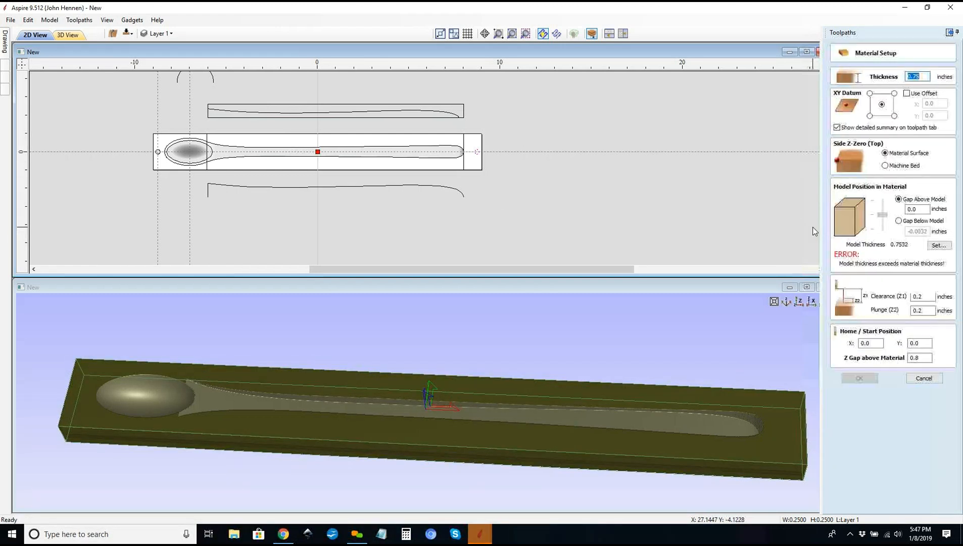
{"action": "left_click", "coordinate": [924, 378]}
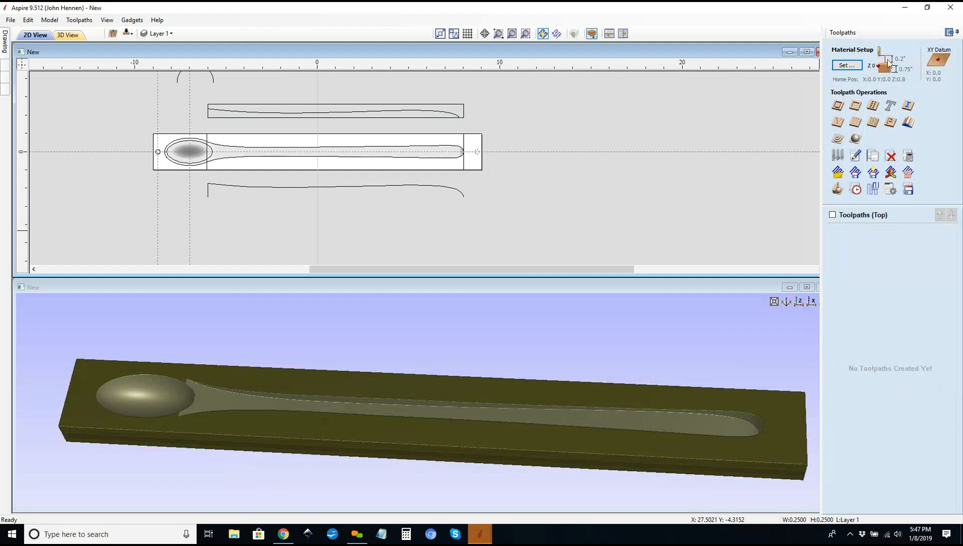
{"action": "left_click", "coordinate": [847, 65]}
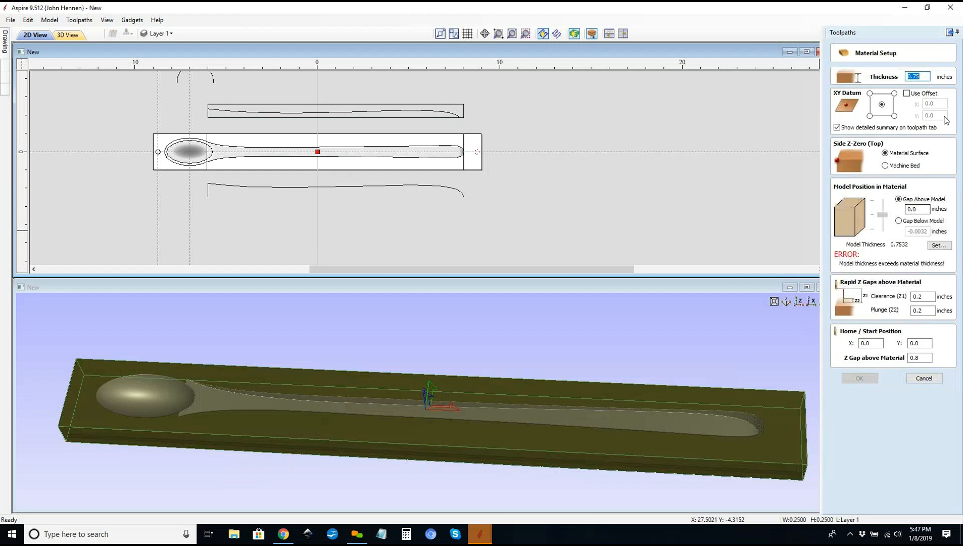
{"action": "left_click", "coordinate": [950, 33]}
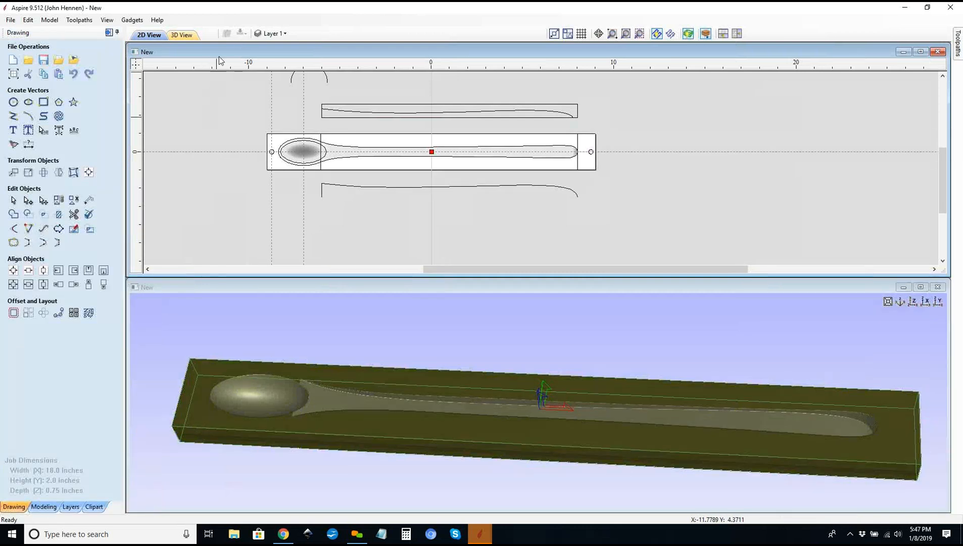
{"action": "mouse_move", "coordinate": [958, 45]}
{"action": "left_click", "coordinate": [912, 378]}
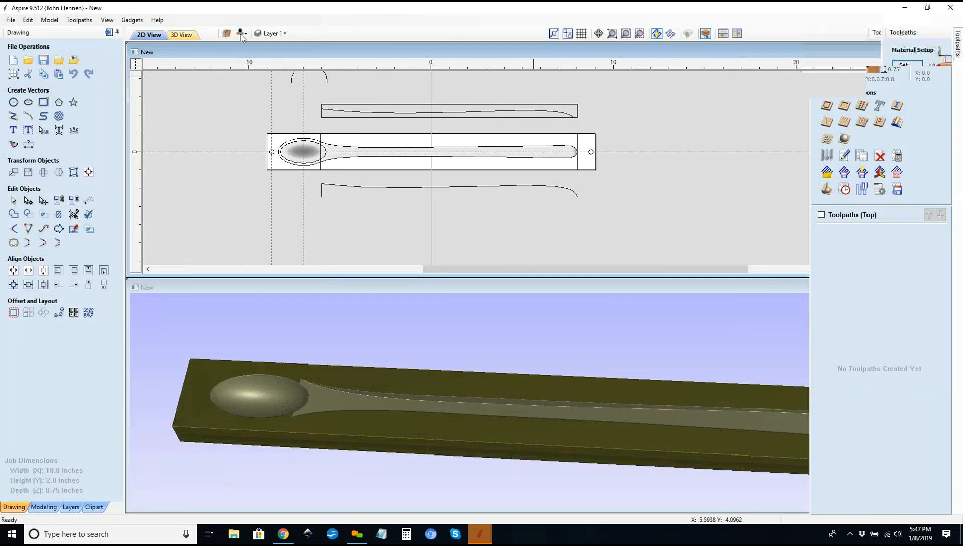
Step: Set the bottom-side handle component's shape height to 0.75 inches and bring up the toolpath operations
{"action": "left_click", "coordinate": [240, 35]}
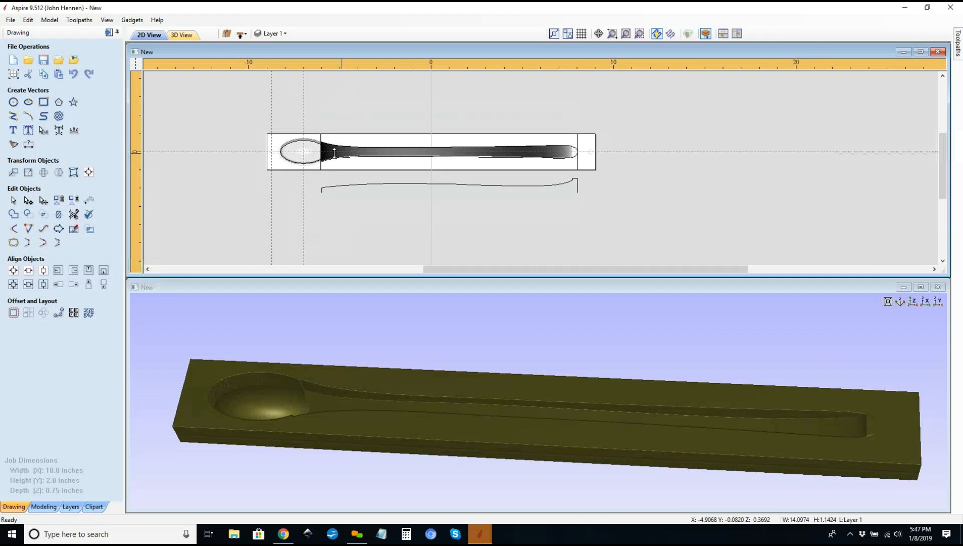
{"action": "left_click", "coordinate": [44, 506]}
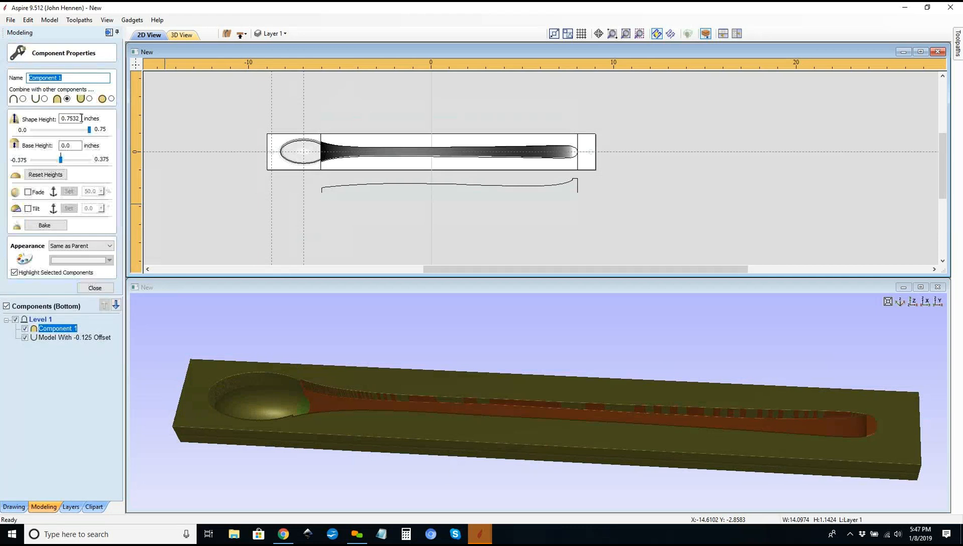
{"action": "left_click", "coordinate": [81, 118]}
{"action": "key", "text": "BackSpace"}
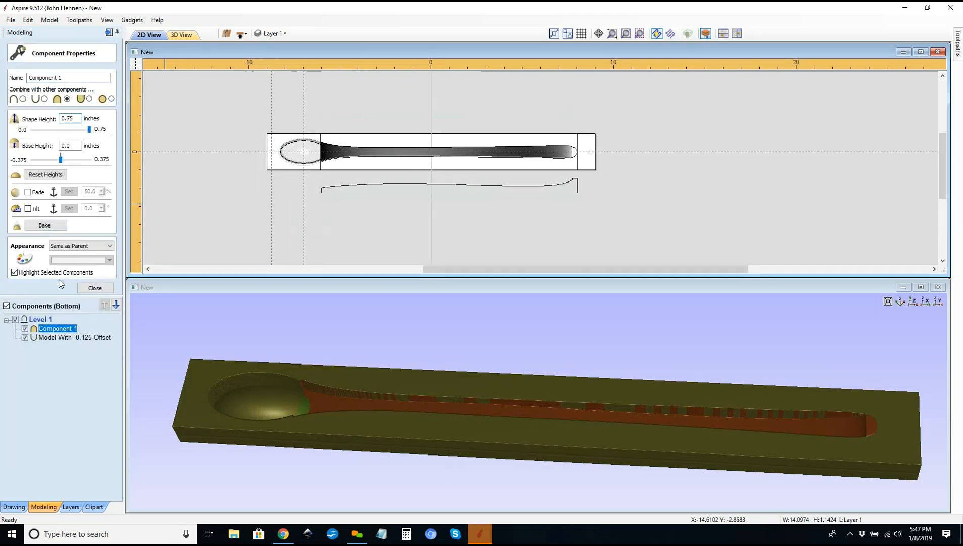
{"action": "left_click", "coordinate": [90, 288]}
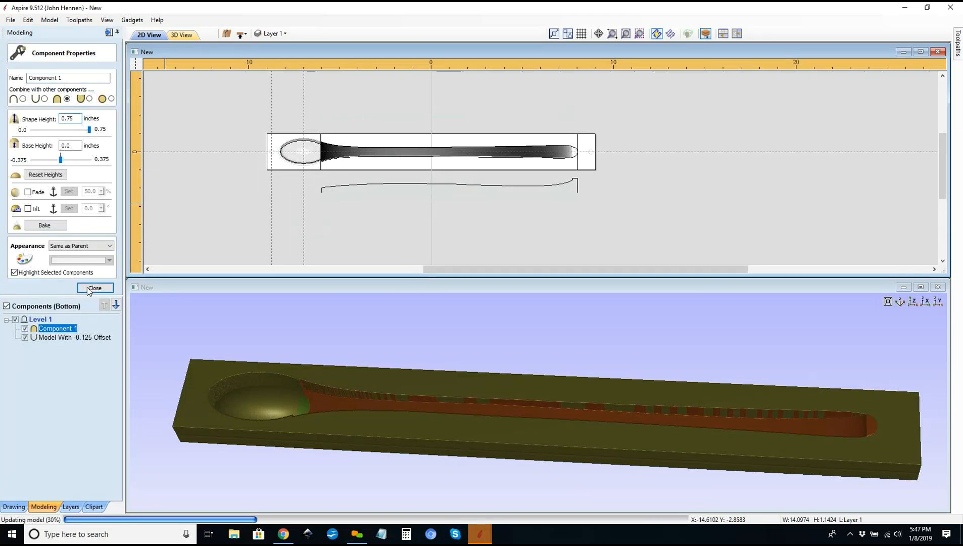
{"action": "left_click", "coordinate": [109, 32]}
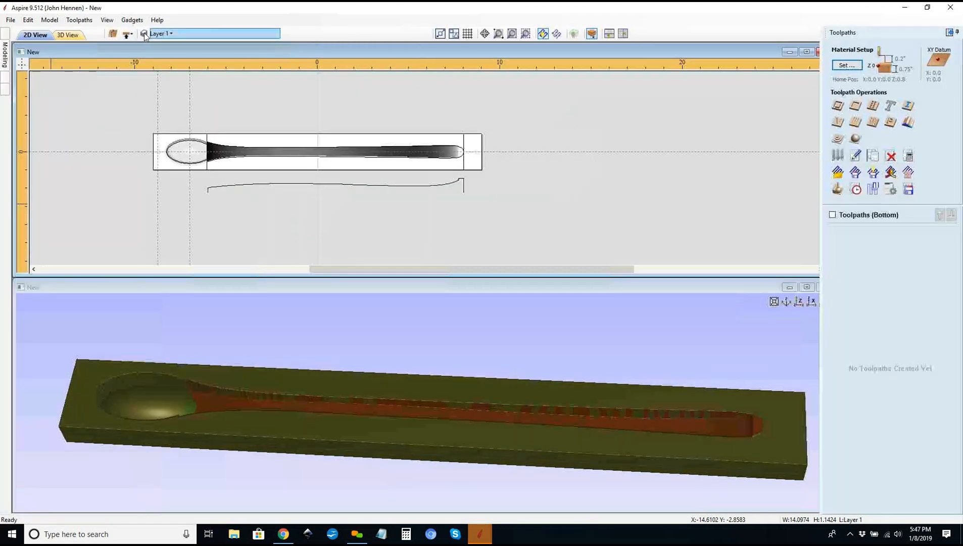
Step: Switch to the top side and set up a 3D finish toolpath using the Tapered Ball Nose - 0.125 inches Dia tool
{"action": "left_click", "coordinate": [126, 34]}
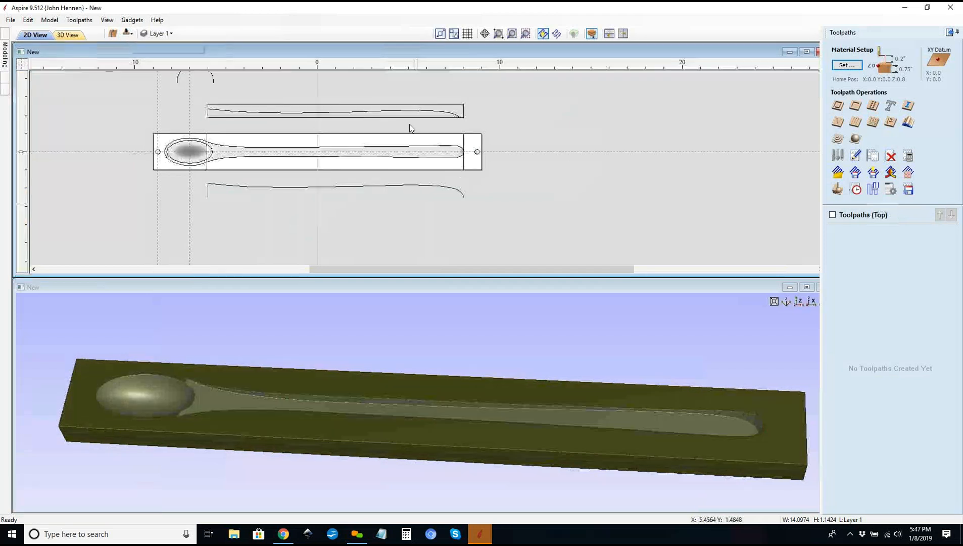
{"action": "left_click", "coordinate": [855, 138]}
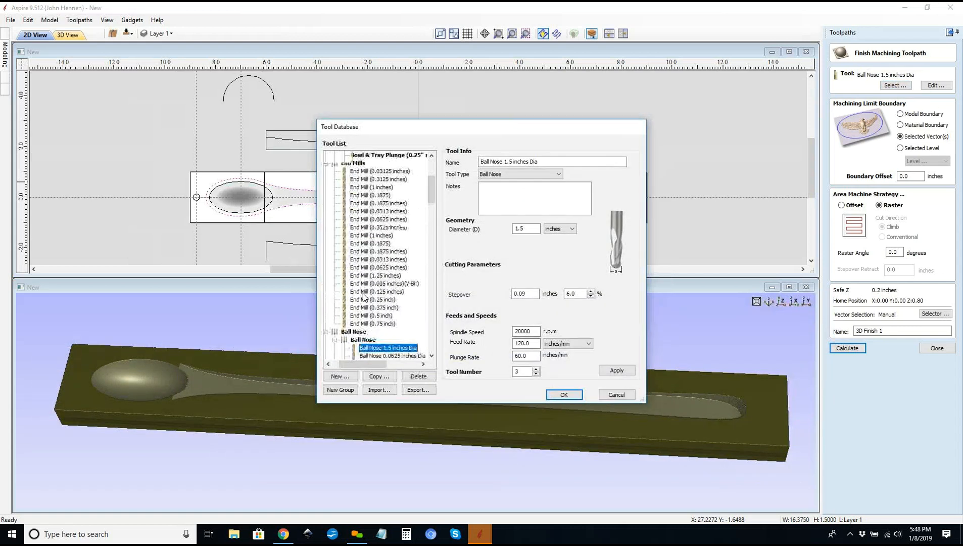
{"action": "scroll", "coordinate": [363, 294], "scroll_direction": "down", "scroll_amount": 4}
{"action": "scroll", "coordinate": [364, 294], "scroll_direction": "down", "scroll_amount": 3}
{"action": "left_click", "coordinate": [385, 315]}
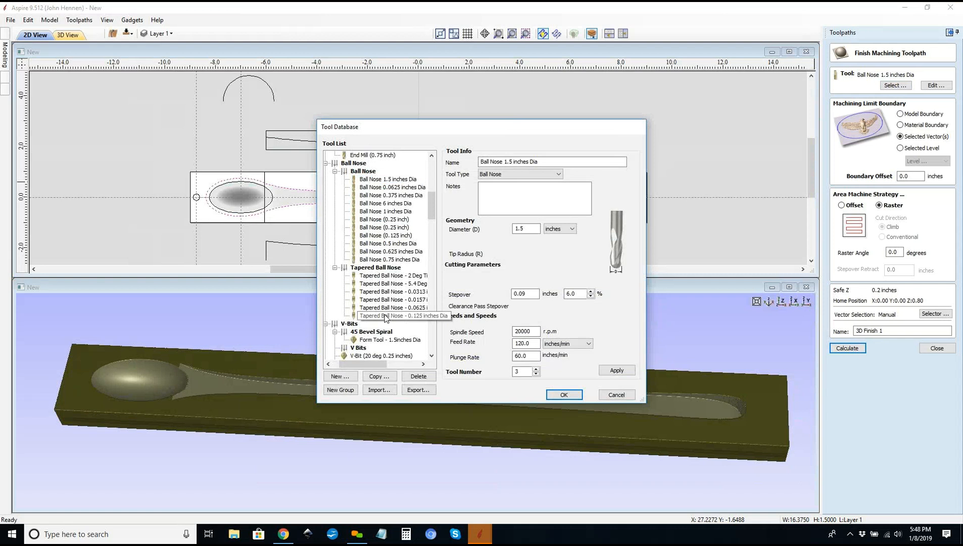
{"action": "left_click", "coordinate": [615, 370]}
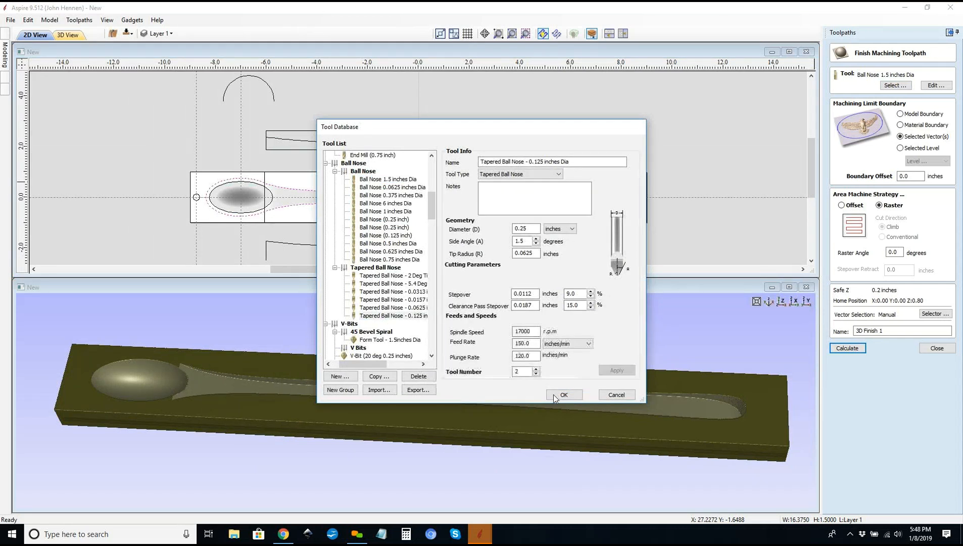
{"action": "left_click", "coordinate": [554, 394]}
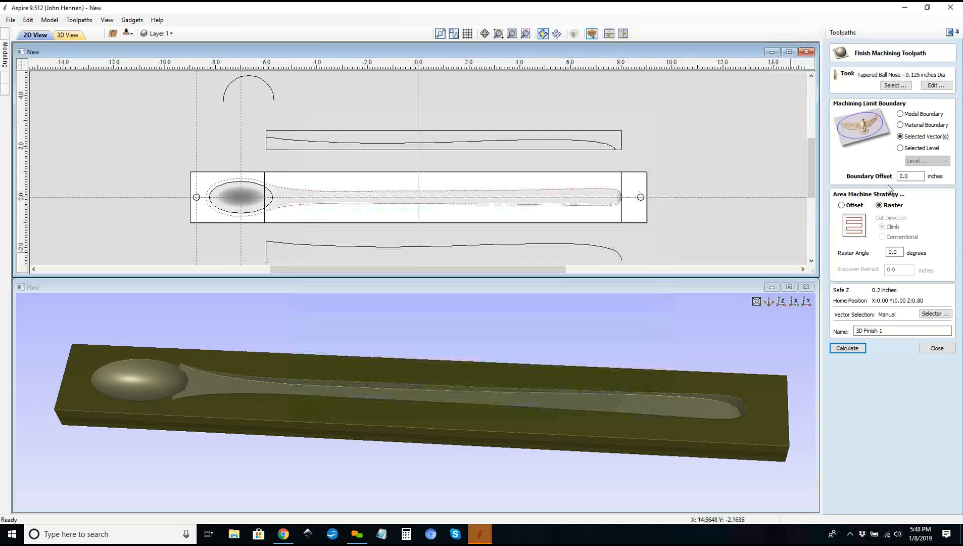
Step: Calculate the top-side finish toolpath, preview the visible toolpaths, and inspect where the bowl meets the handle
{"action": "left_click", "coordinate": [840, 348]}
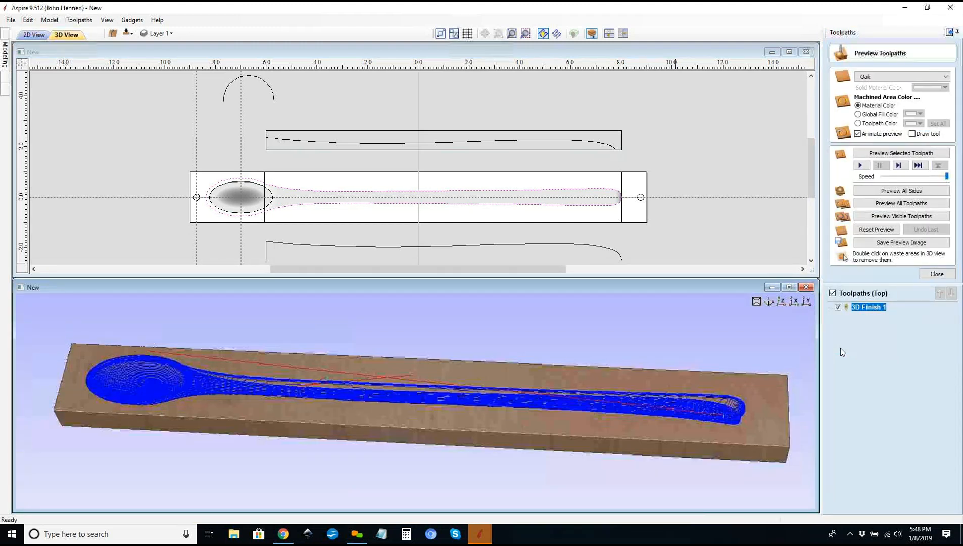
{"action": "left_click", "coordinate": [887, 217]}
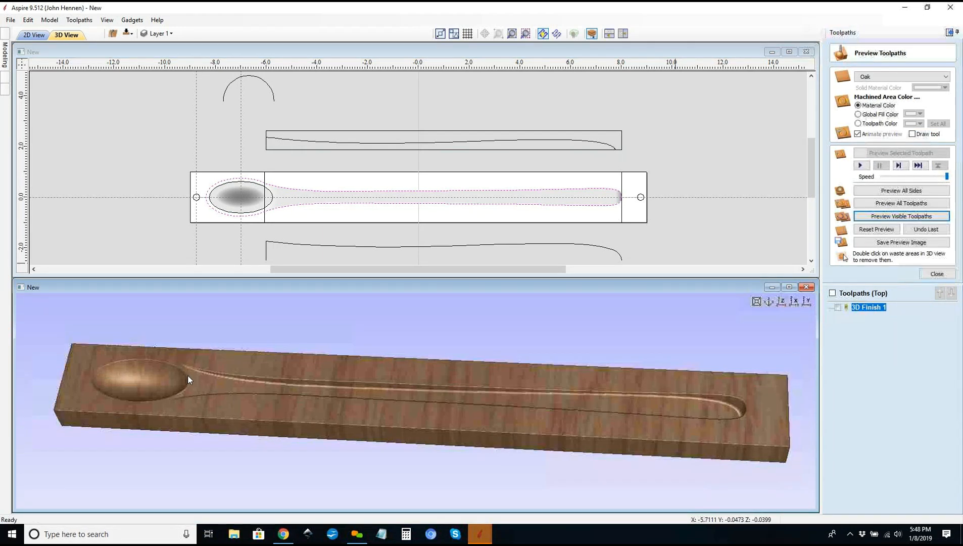
{"action": "scroll", "coordinate": [185, 386], "scroll_direction": "up", "scroll_amount": 5}
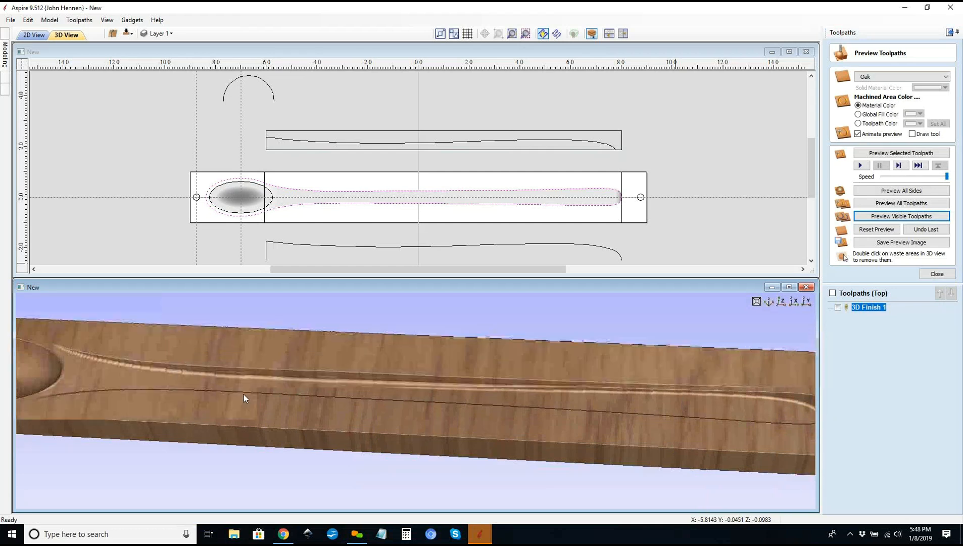
{"action": "middle_click_drag", "start_coordinate": [244, 394], "coordinate": [304, 399]}
{"action": "middle_click_drag", "start_coordinate": [123, 377], "coordinate": [174, 377]}
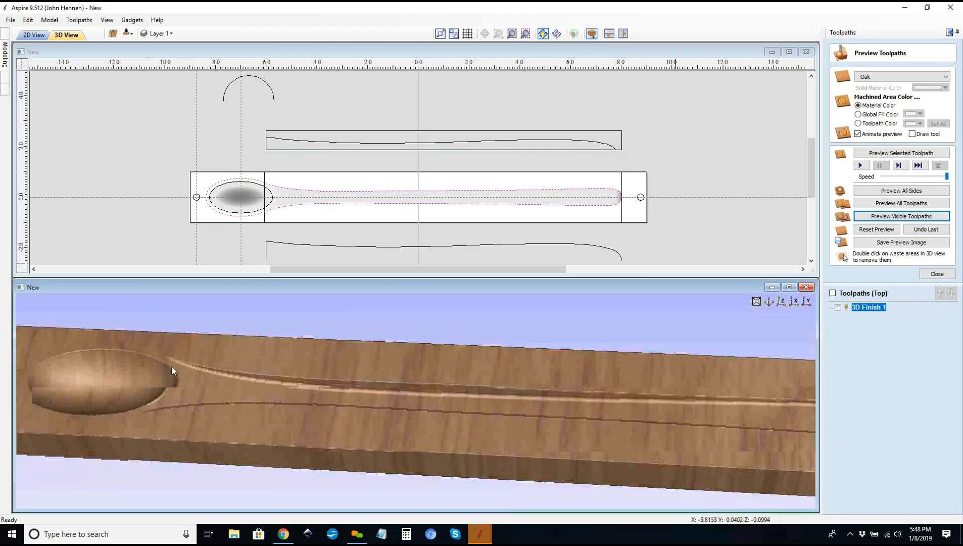
{"action": "left_click_drag", "start_coordinate": [172, 367], "coordinate": [173, 381]}
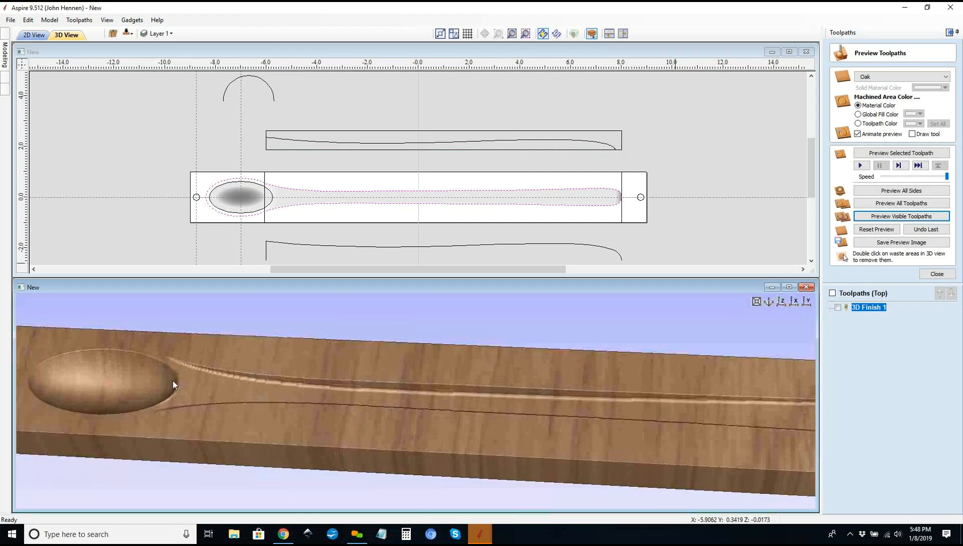
{"action": "left_click", "coordinate": [934, 275]}
Step: Insert a new component level holding a component created from the visible model, and hide Level 1
{"action": "left_click", "coordinate": [949, 33]}
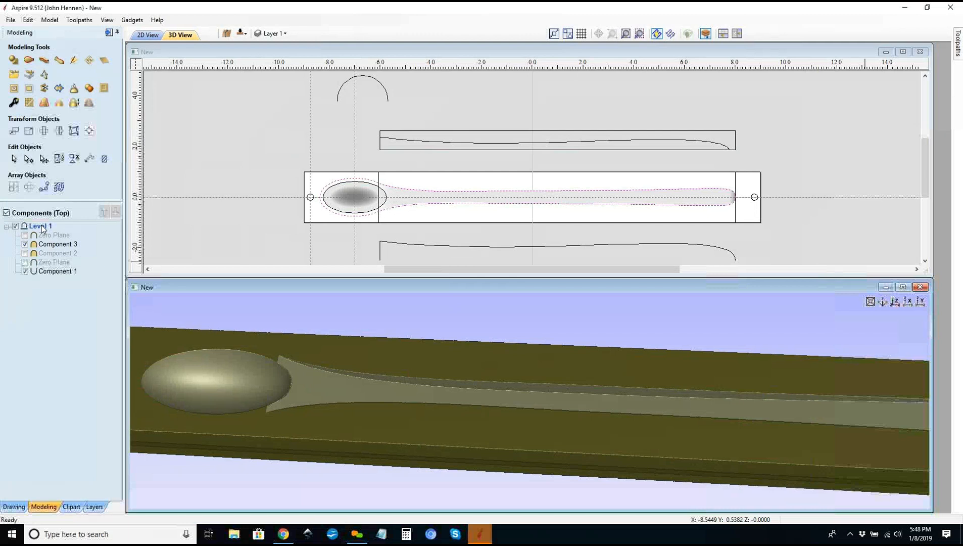
{"action": "right_click", "coordinate": [43, 229]}
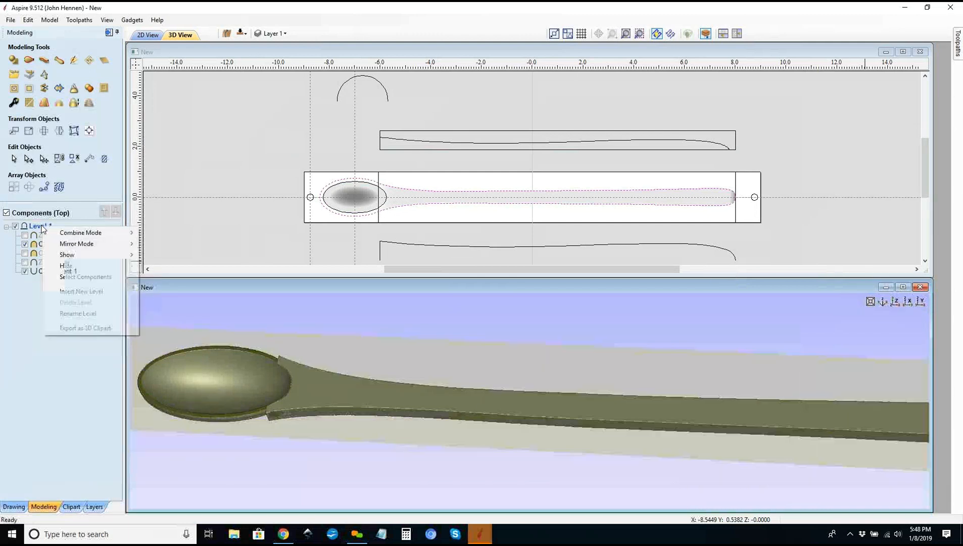
{"action": "left_click", "coordinate": [81, 291]}
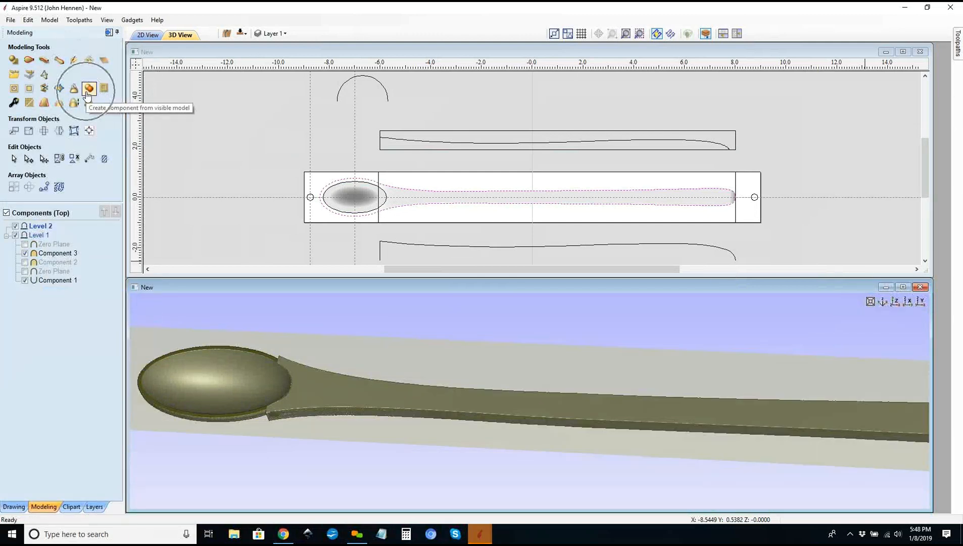
{"action": "left_click", "coordinate": [87, 94]}
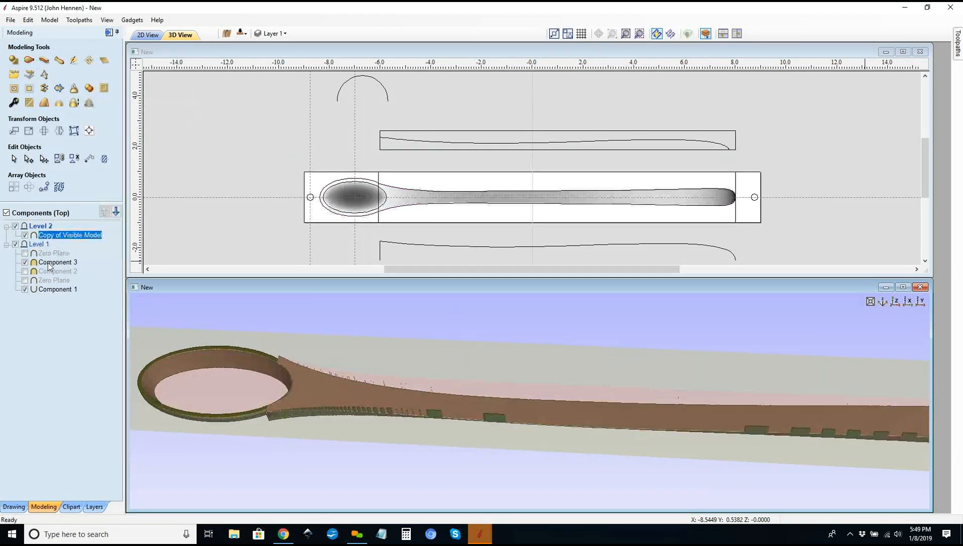
{"action": "left_click", "coordinate": [15, 245]}
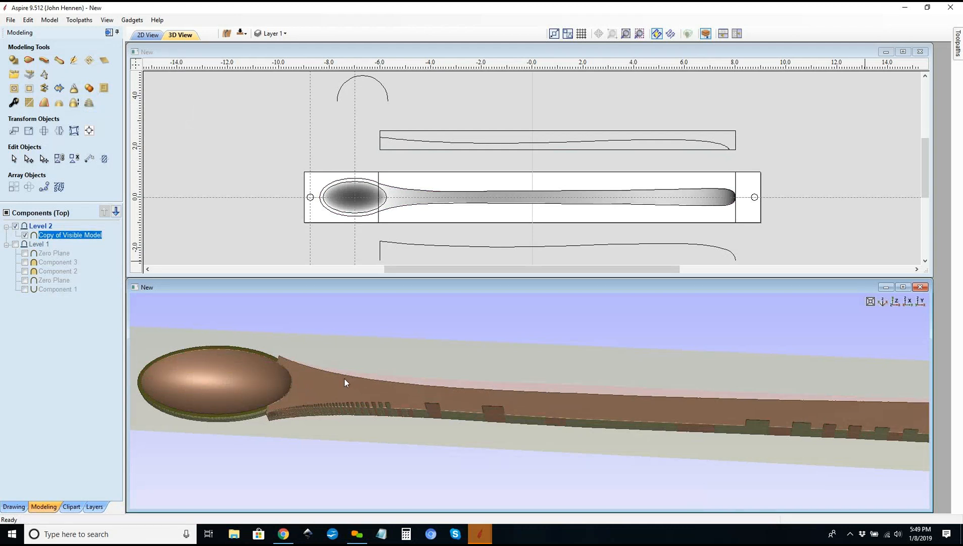
Step: Delete the Copy of Visible Model component from Level 2 and switch to the bottom side
{"action": "left_click_drag", "start_coordinate": [471, 480], "coordinate": [449, 449]}
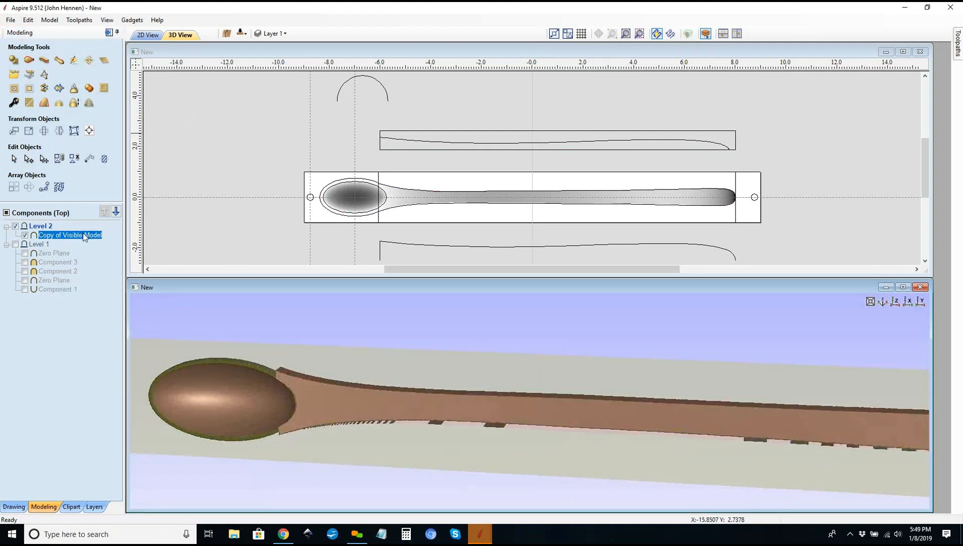
{"action": "key", "text": "Delete"}
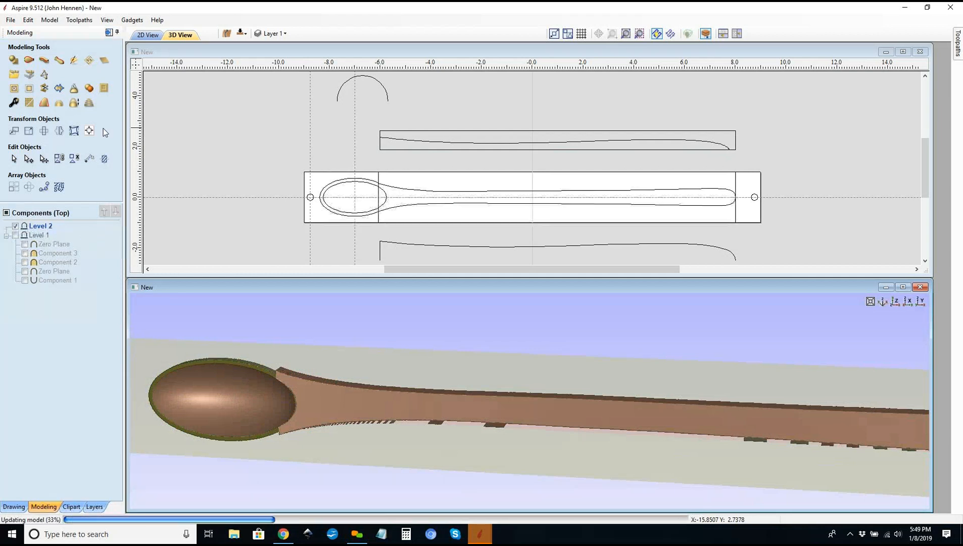
{"action": "left_click", "coordinate": [240, 34]}
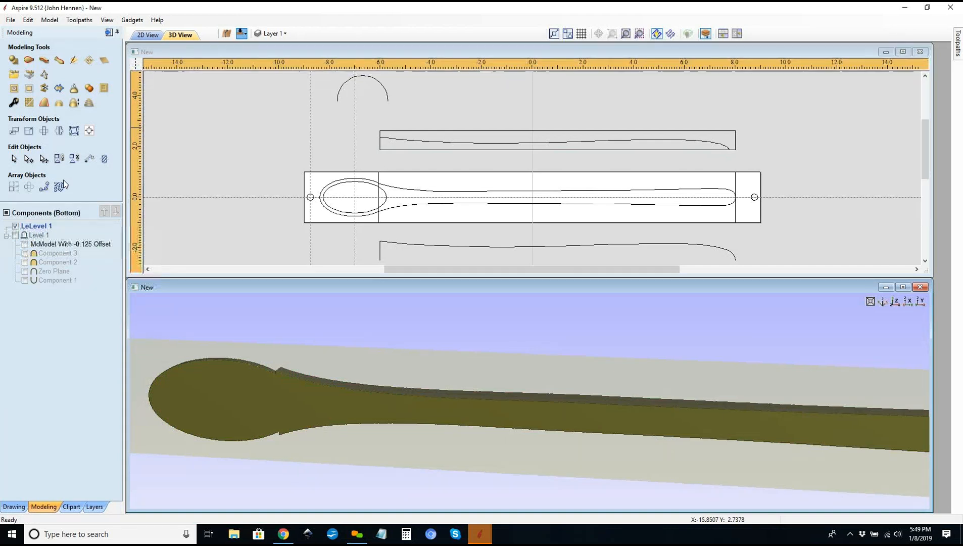
Step: Switch to the top side of the model and show the Level 1 components
{"action": "left_click", "coordinate": [239, 34]}
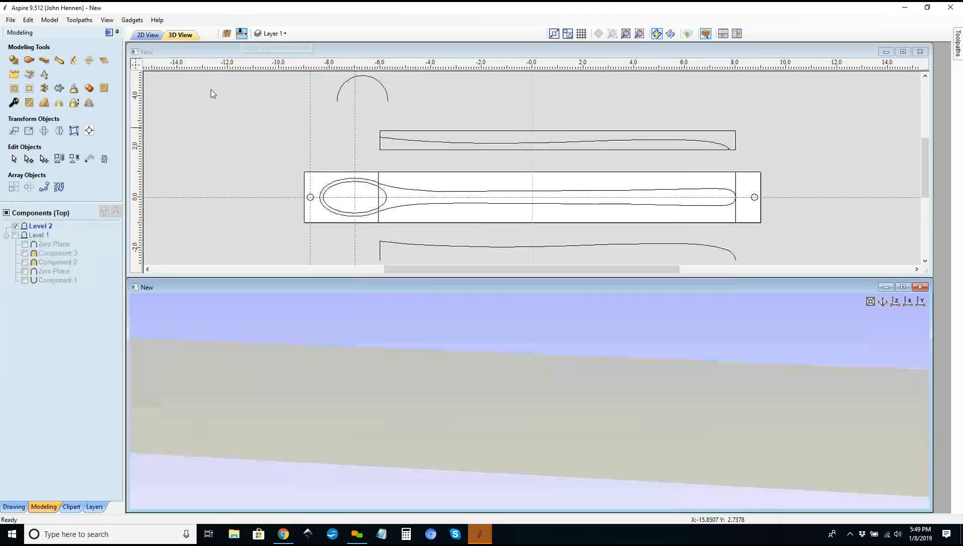
{"action": "left_click", "coordinate": [15, 236]}
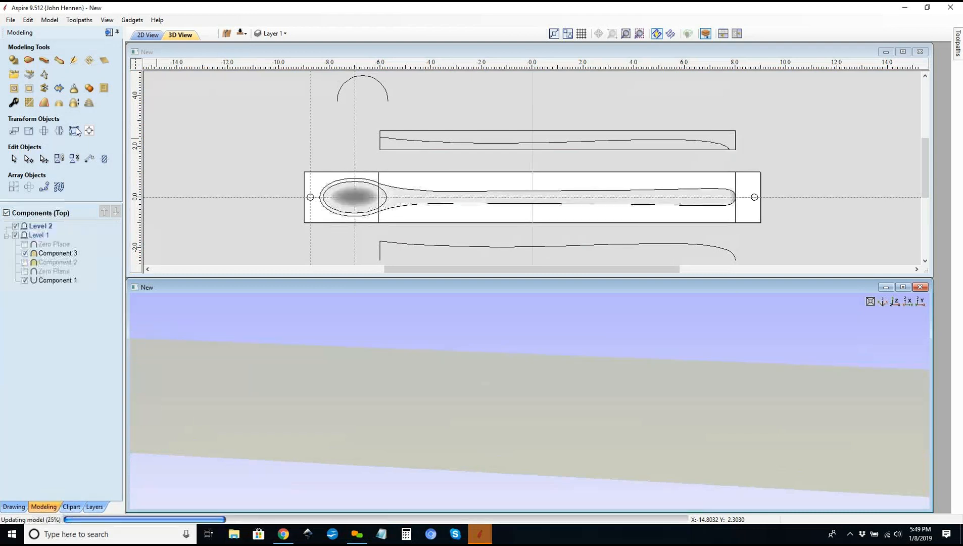
Step: Create a component from the visible model in Level 2 and hide Level 1
{"action": "left_click", "coordinate": [90, 88]}
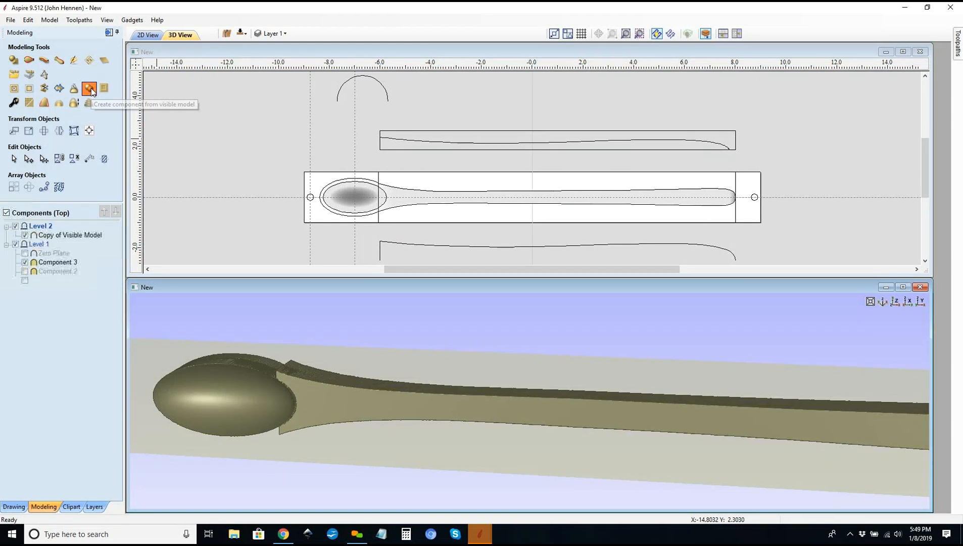
{"action": "left_click", "coordinate": [21, 236]}
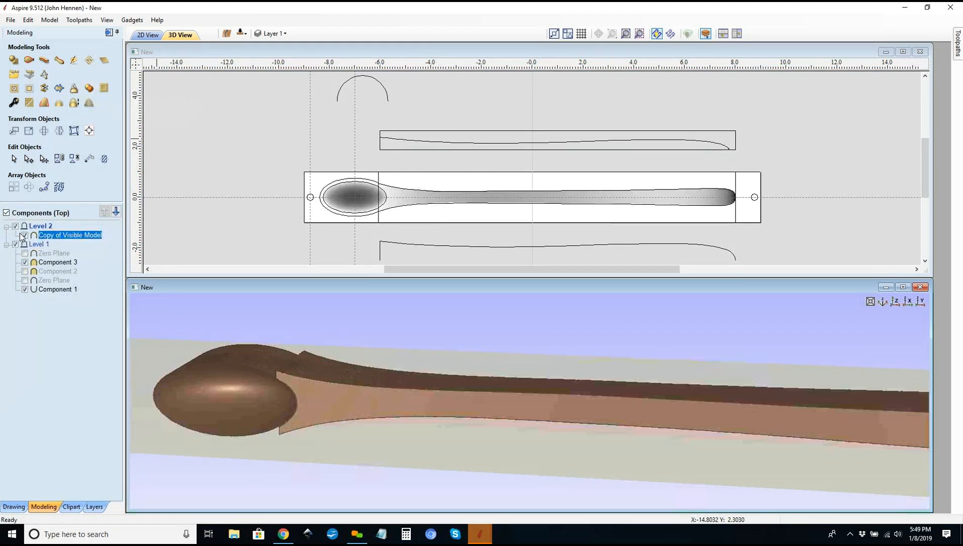
{"action": "left_click", "coordinate": [15, 244]}
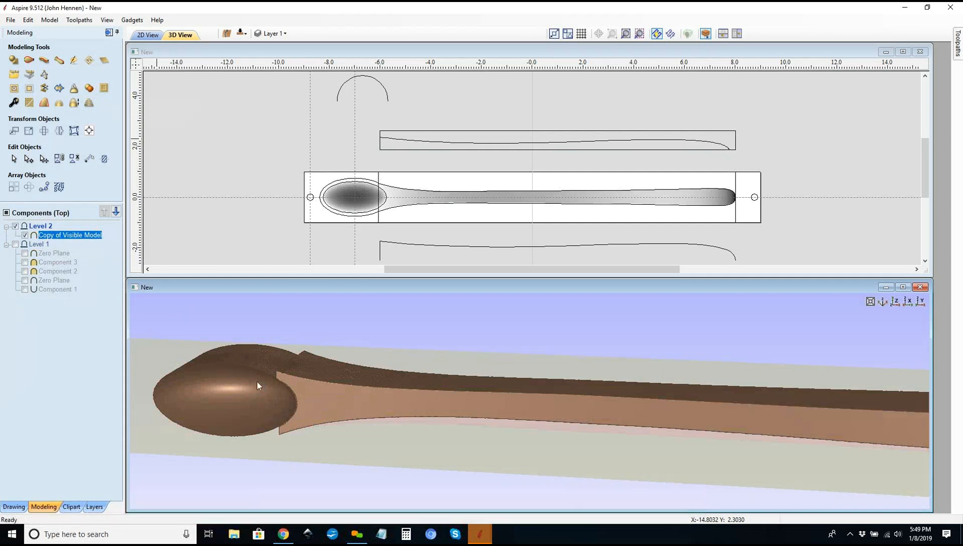
{"action": "left_click_drag", "start_coordinate": [429, 374], "coordinate": [432, 375]}
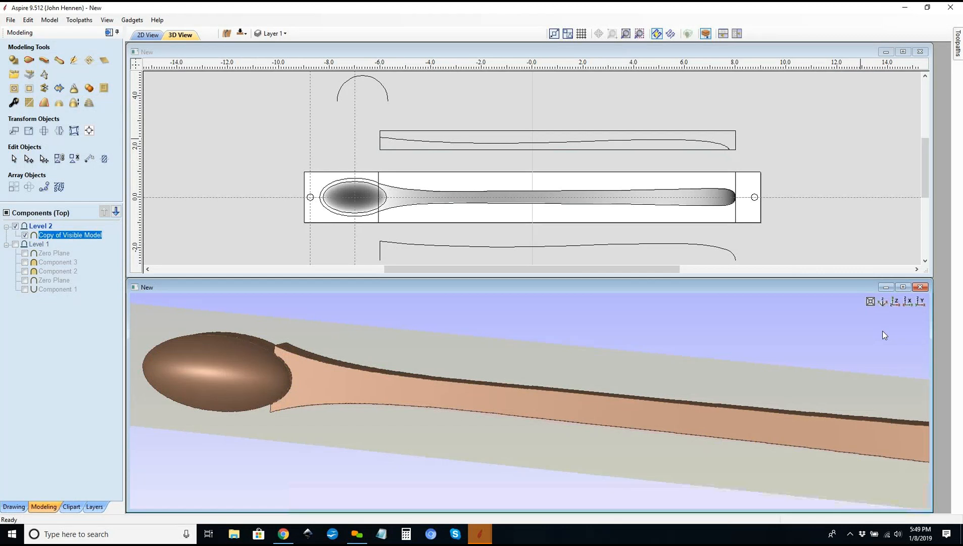
Step: Try sculpting the joint between the spoon bowl and handle with the Smooth tool in Lower mode, diameter 77 and strength 100, discarding the changes
{"action": "left_click", "coordinate": [74, 61]}
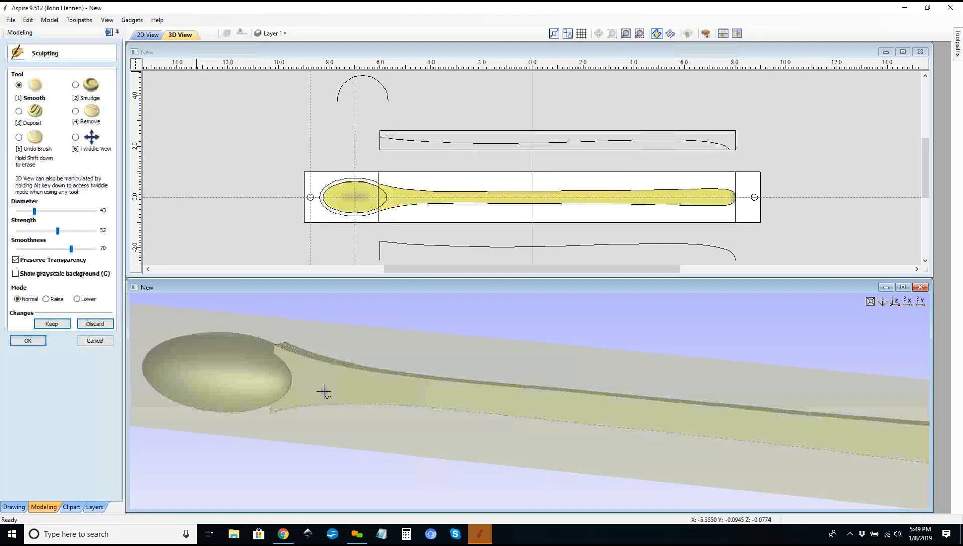
{"action": "middle_click_drag", "start_coordinate": [324, 392], "coordinate": [466, 370]}
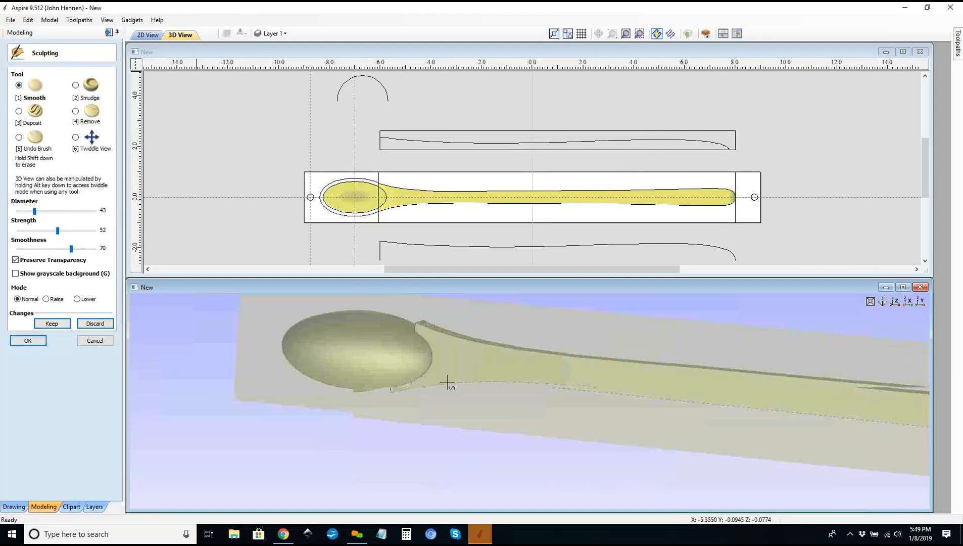
{"action": "scroll", "coordinate": [447, 384], "scroll_direction": "up", "scroll_amount": 10}
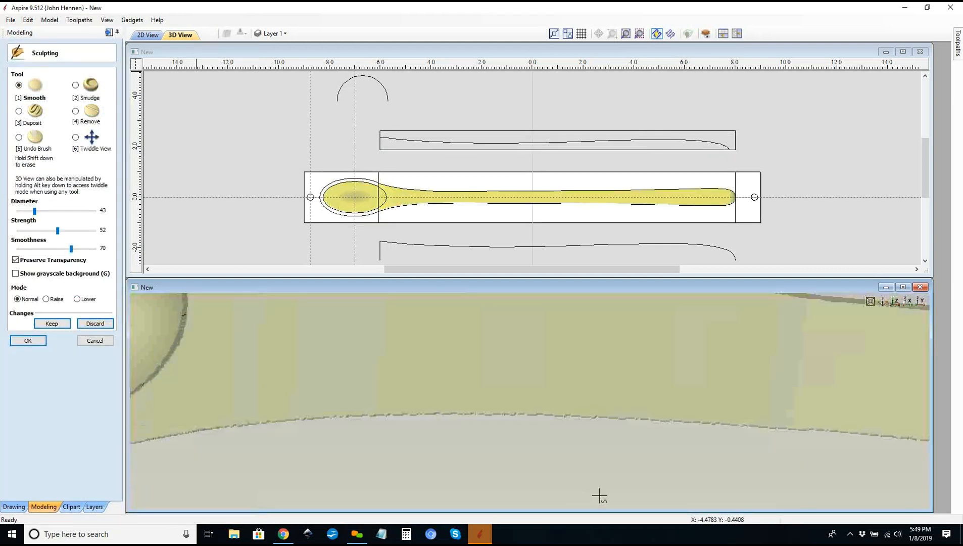
{"action": "left_click_drag", "start_coordinate": [441, 377], "coordinate": [495, 379], "text": "alt"}
{"action": "left_click", "coordinate": [76, 299]}
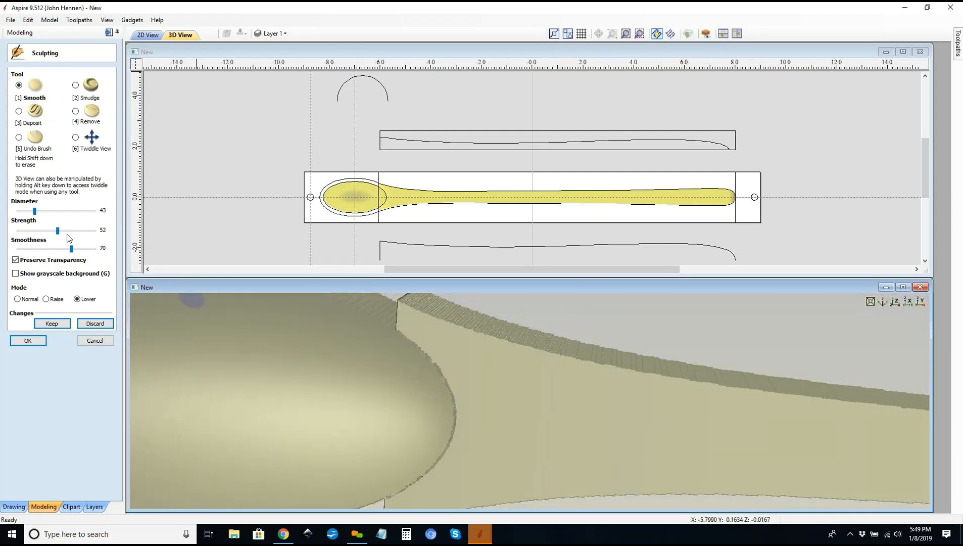
{"action": "scroll", "coordinate": [437, 404], "scroll_direction": "up", "scroll_amount": 3}
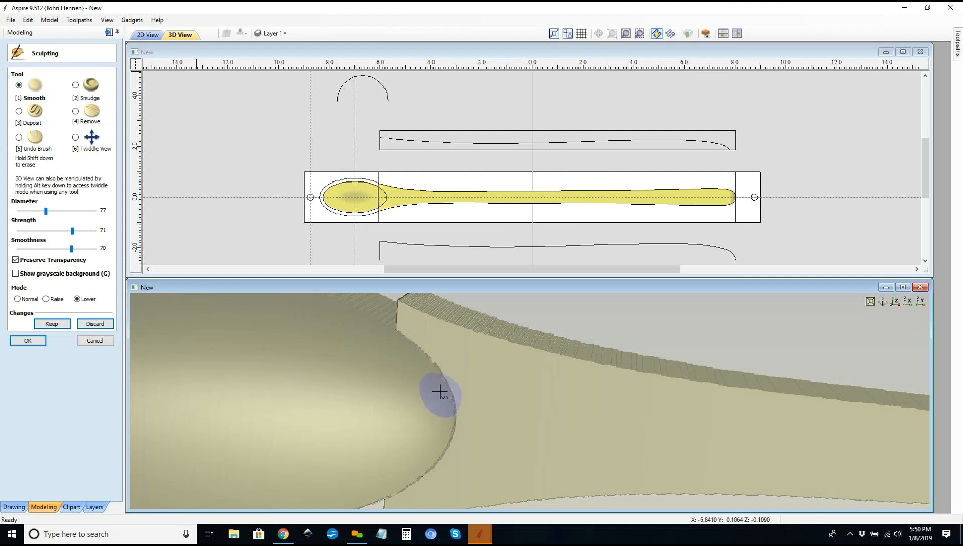
{"action": "mouse_move", "coordinate": [431, 368]}
{"action": "left_mouse_down"}
{"action": "mouse_move", "coordinate": [466, 416]}
{"action": "mouse_move", "coordinate": [437, 359]}
{"action": "mouse_move", "coordinate": [450, 435]}
{"action": "mouse_move", "coordinate": [423, 343]}
{"action": "mouse_move", "coordinate": [407, 347]}
{"action": "mouse_move", "coordinate": [428, 365]}
{"action": "mouse_move", "coordinate": [437, 357]}
{"action": "mouse_move", "coordinate": [411, 363]}
{"action": "mouse_move", "coordinate": [445, 384]}
{"action": "mouse_move", "coordinate": [433, 405]}
{"action": "left_mouse_up"}
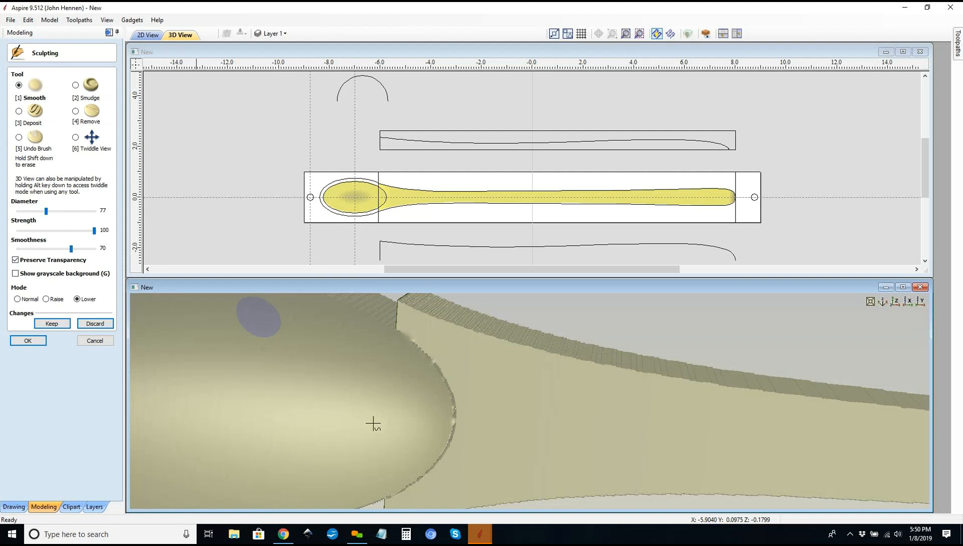
{"action": "mouse_move", "coordinate": [424, 381]}
{"action": "left_mouse_down"}
{"action": "mouse_move", "coordinate": [447, 422]}
{"action": "mouse_move", "coordinate": [456, 398]}
{"action": "mouse_move", "coordinate": [437, 455]}
{"action": "mouse_move", "coordinate": [454, 436]}
{"action": "mouse_move", "coordinate": [423, 468]}
{"action": "mouse_move", "coordinate": [390, 475]}
{"action": "mouse_move", "coordinate": [427, 458]}
{"action": "left_mouse_up"}
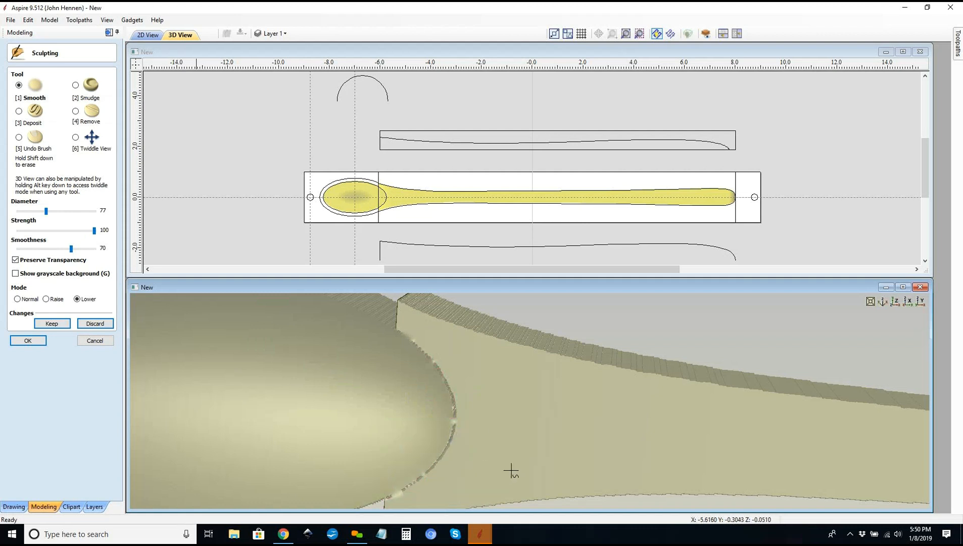
{"action": "left_click_drag", "start_coordinate": [557, 456], "coordinate": [493, 360], "text": "alt"}
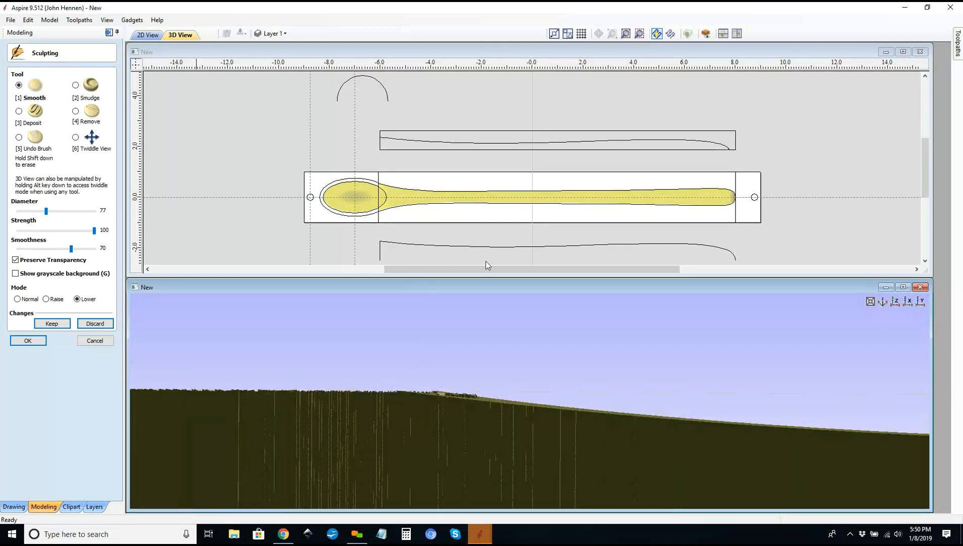
{"action": "left_click_drag", "start_coordinate": [502, 439], "coordinate": [502, 444], "text": "alt"}
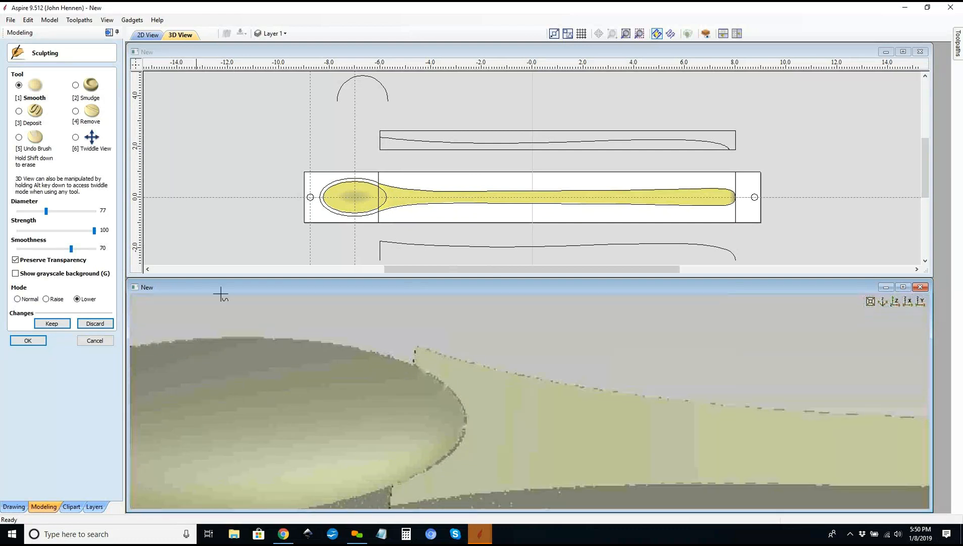
{"action": "left_click", "coordinate": [94, 341]}
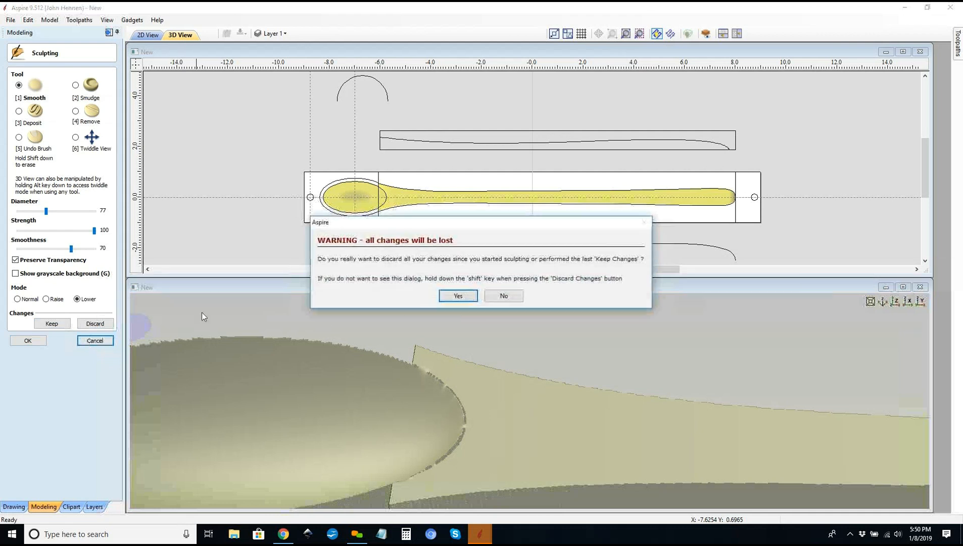
{"action": "left_click", "coordinate": [457, 297]}
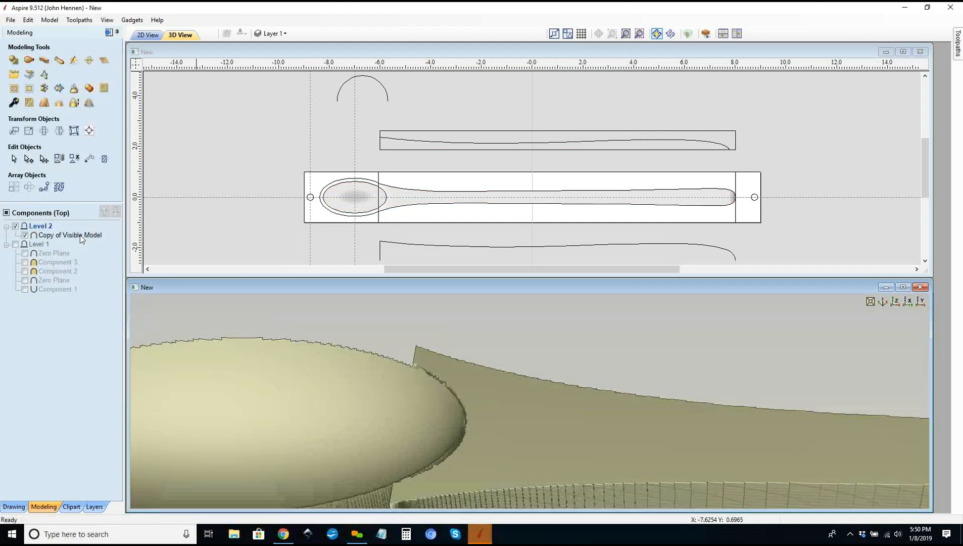
Step: Delete the Copy of Visible Model component from Level 2 and show Level 1 again
{"action": "left_click", "coordinate": [80, 235]}
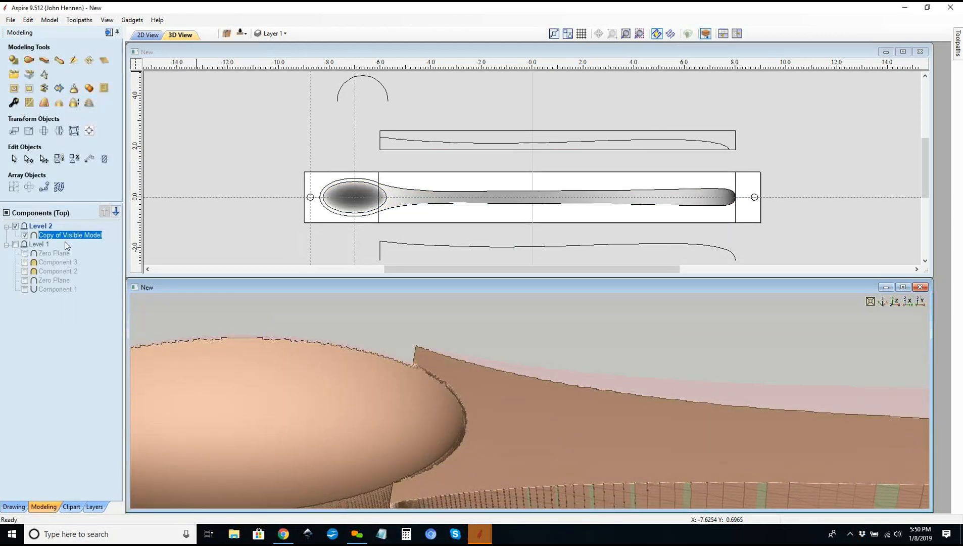
{"action": "key", "text": "Delete"}
{"action": "left_click", "coordinate": [15, 235]}
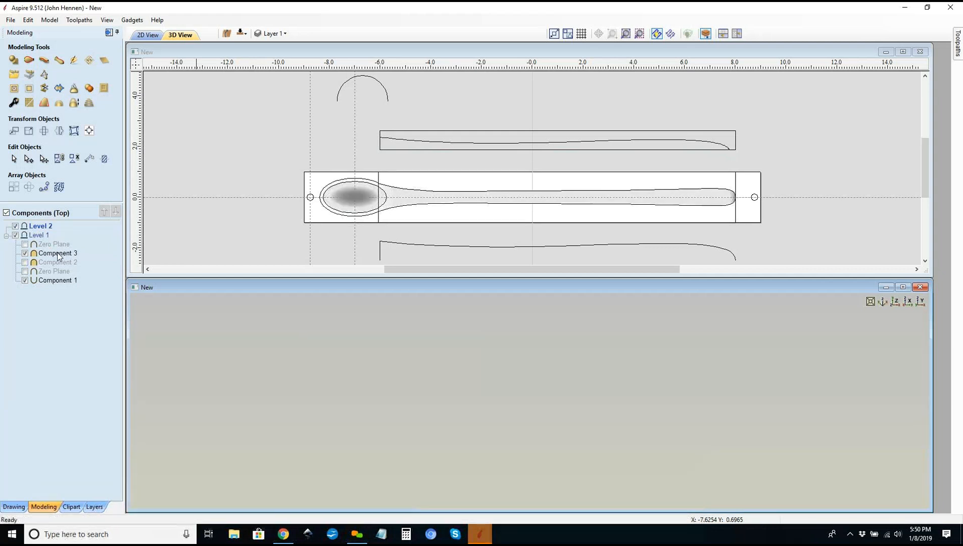
Step: Insert two nodes near the bowl end of the handle profile curve below the board, at about X -3.5 and X -5 inches
{"action": "double_click", "coordinate": [58, 253]}
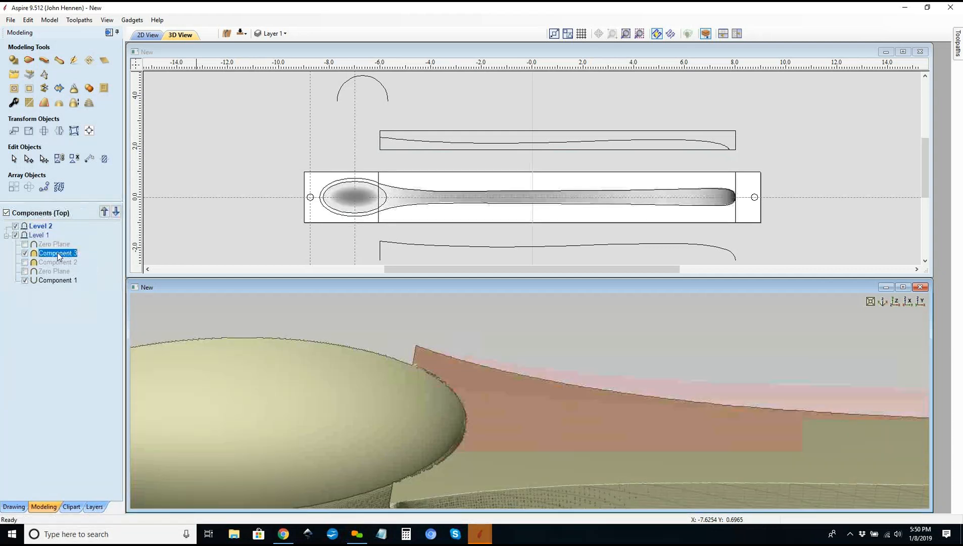
{"action": "scroll", "coordinate": [397, 256], "scroll_direction": "up", "scroll_amount": 3}
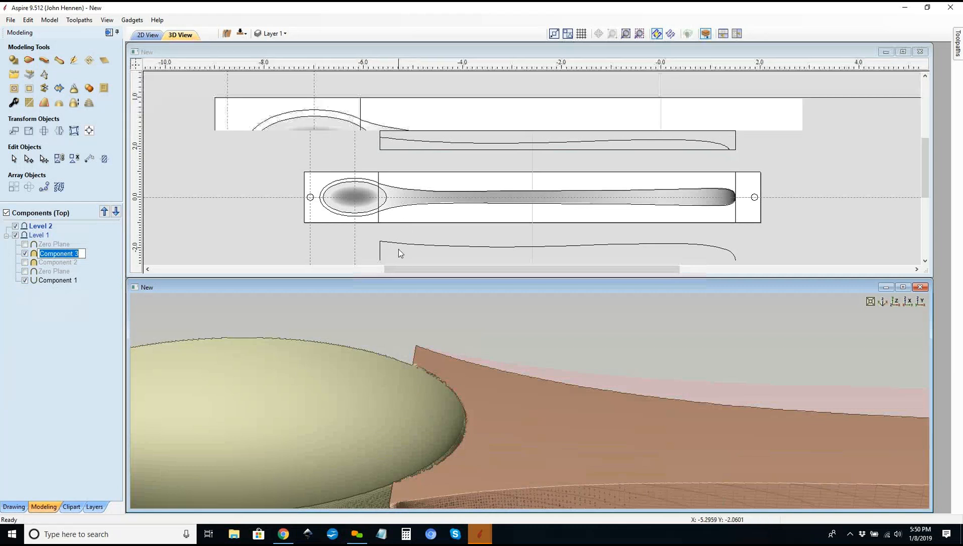
{"action": "left_click", "coordinate": [380, 237]}
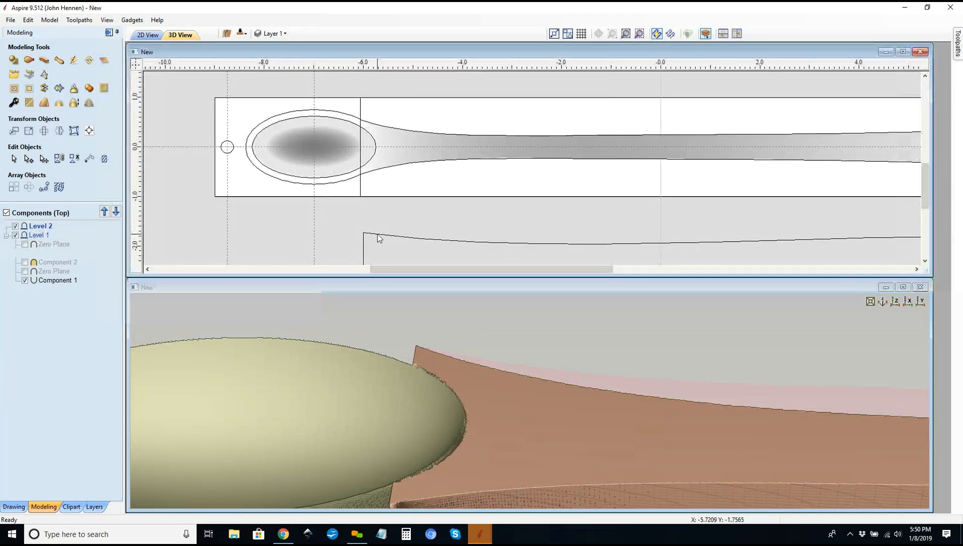
{"action": "double_click", "coordinate": [378, 234]}
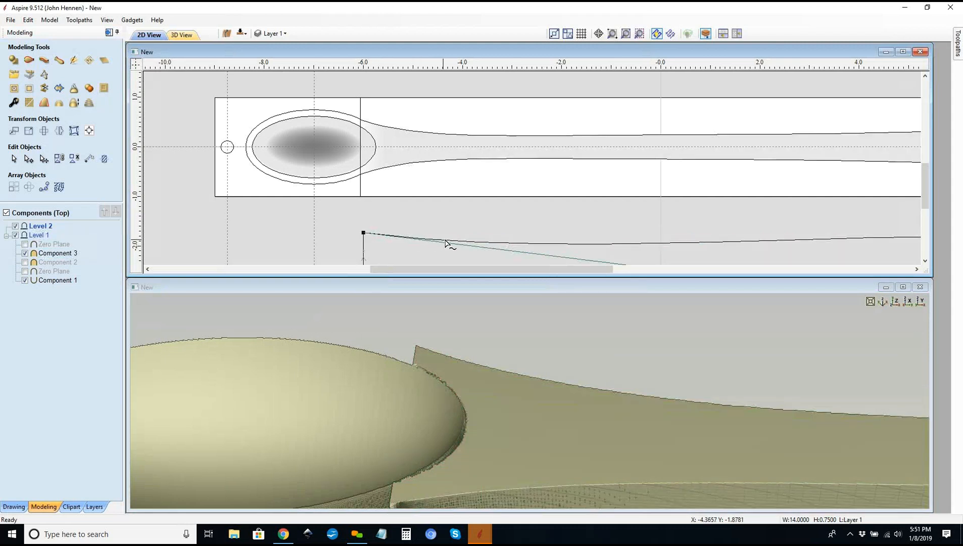
{"action": "left_click", "coordinate": [484, 242]}
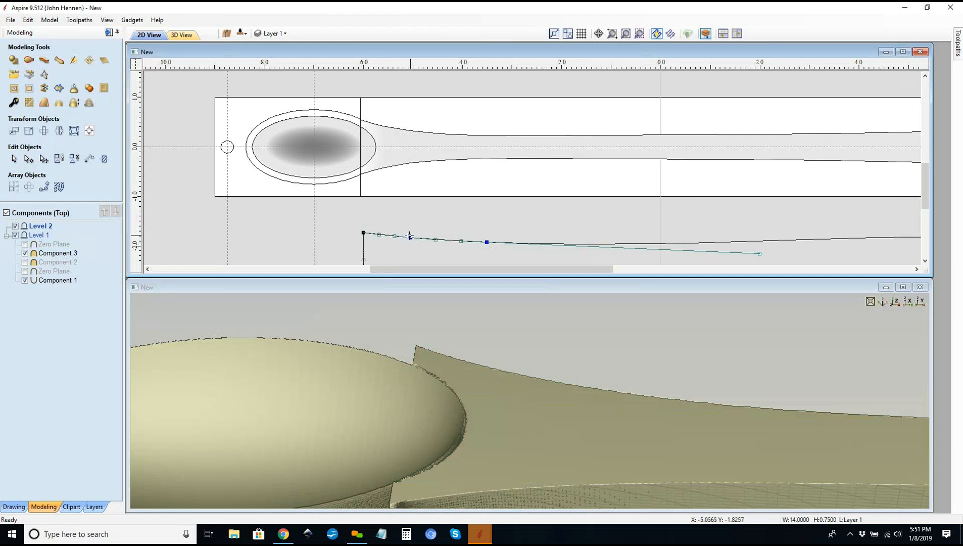
{"action": "scroll", "coordinate": [399, 239], "scroll_direction": "up", "scroll_amount": 2}
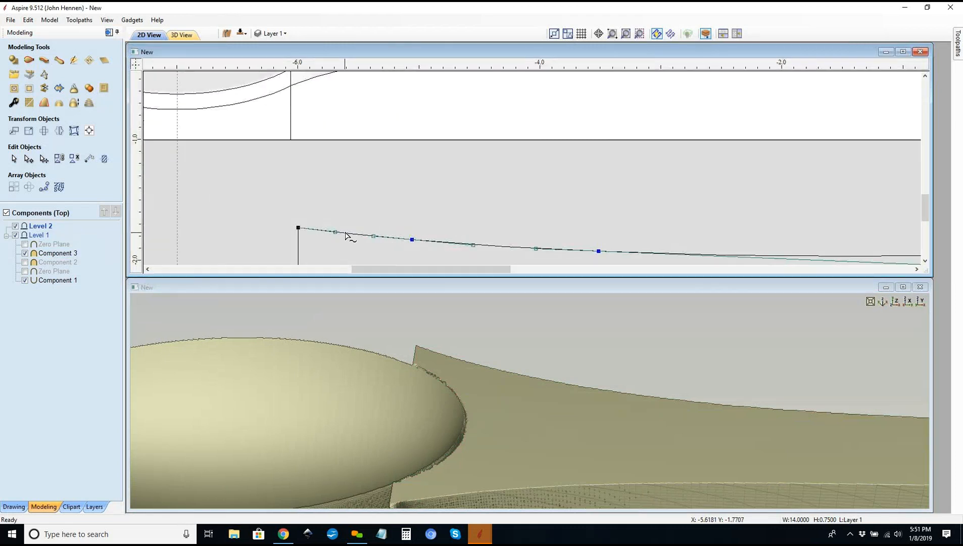
Step: Make the profile's first span a horizontal line about 1 inch long and adjust the adjoining curve to blend smoothly down into the handle
{"action": "key", "text": "l"}
{"action": "left_click_drag", "start_coordinate": [299, 228], "coordinate": [410, 228]}
{"action": "scroll", "coordinate": [350, 237], "scroll_direction": "down", "scroll_amount": 3}
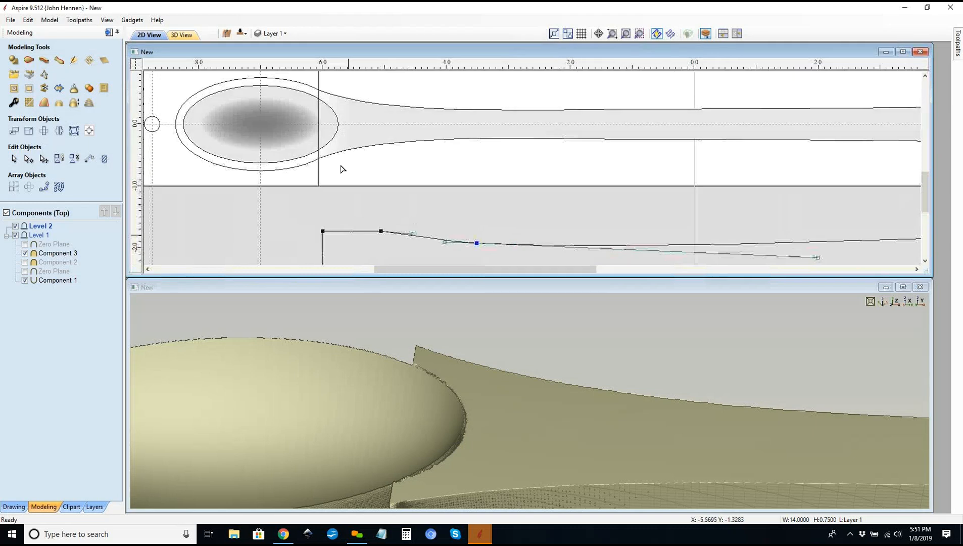
{"action": "scroll", "coordinate": [409, 245], "scroll_direction": "up", "scroll_amount": 4}
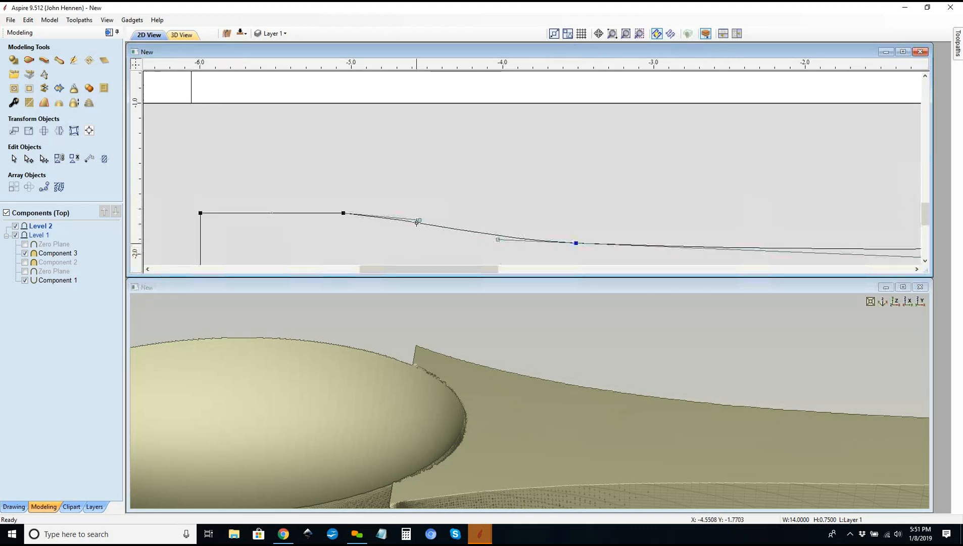
{"action": "scroll", "coordinate": [383, 206], "scroll_direction": "down", "scroll_amount": 5}
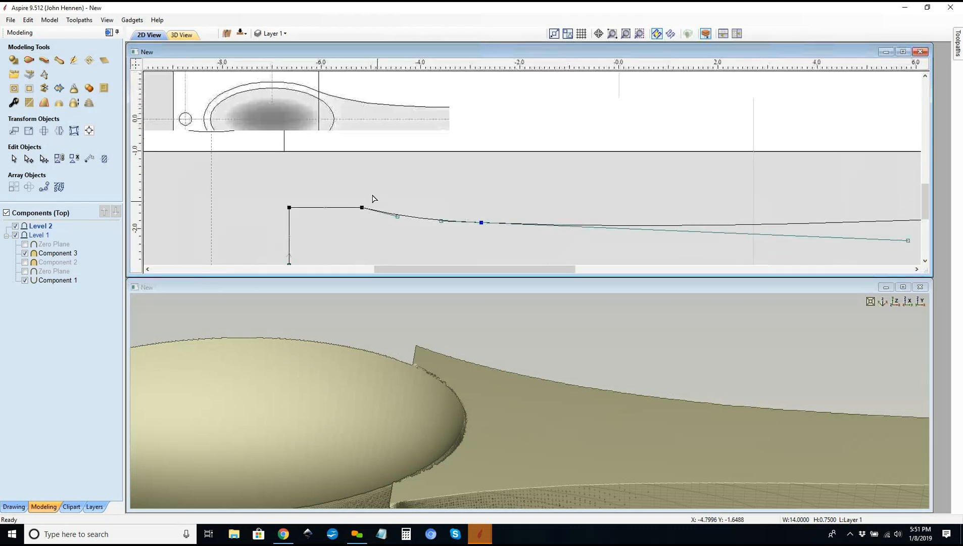
Step: Delete the existing handle component, Component 3, from the board
{"action": "left_click", "coordinate": [349, 130]}
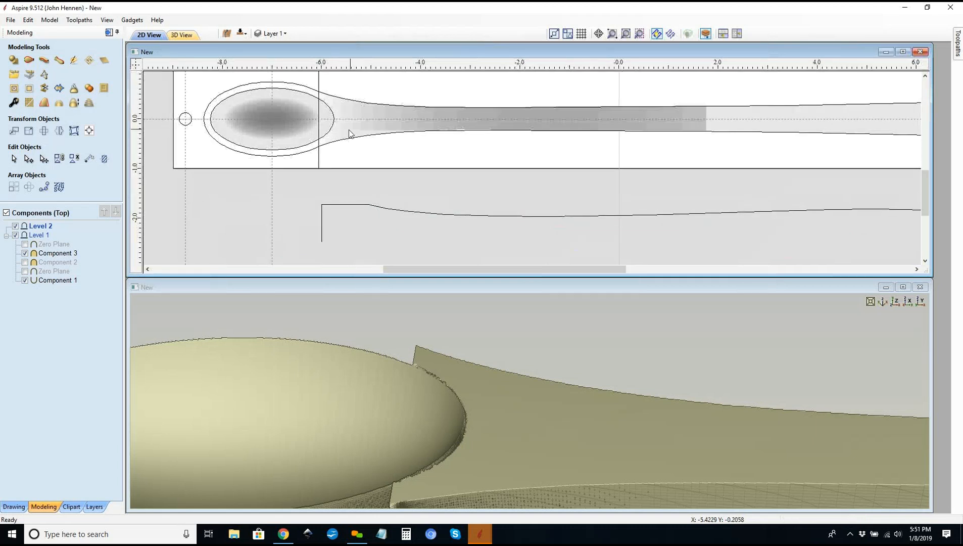
{"action": "left_click", "coordinate": [349, 131]}
{"action": "key", "text": "Delete"}
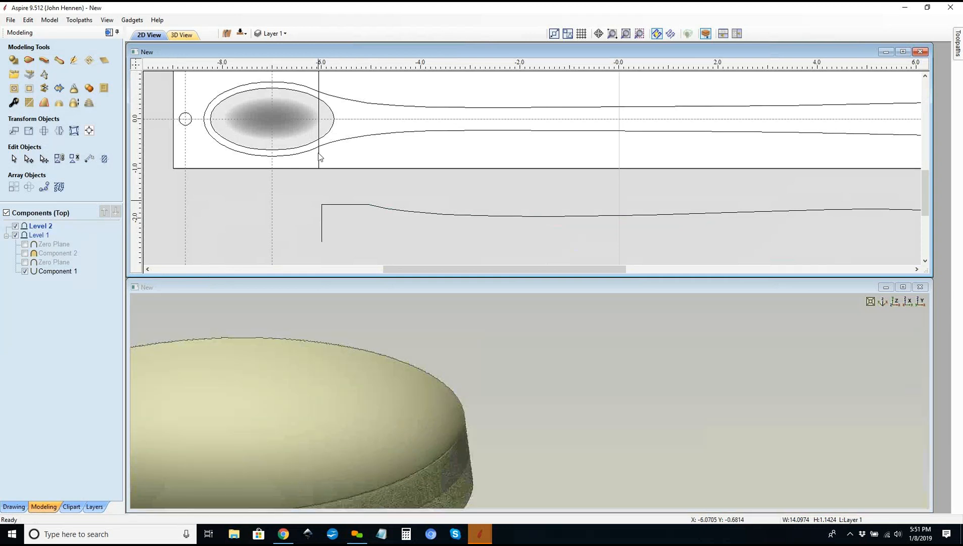
Step: Create the handle with a Two Rail Sweep, using the two vertical lines across the board as rails and the edited profile as cross section
{"action": "scroll", "coordinate": [319, 154], "scroll_direction": "down", "scroll_amount": 3}
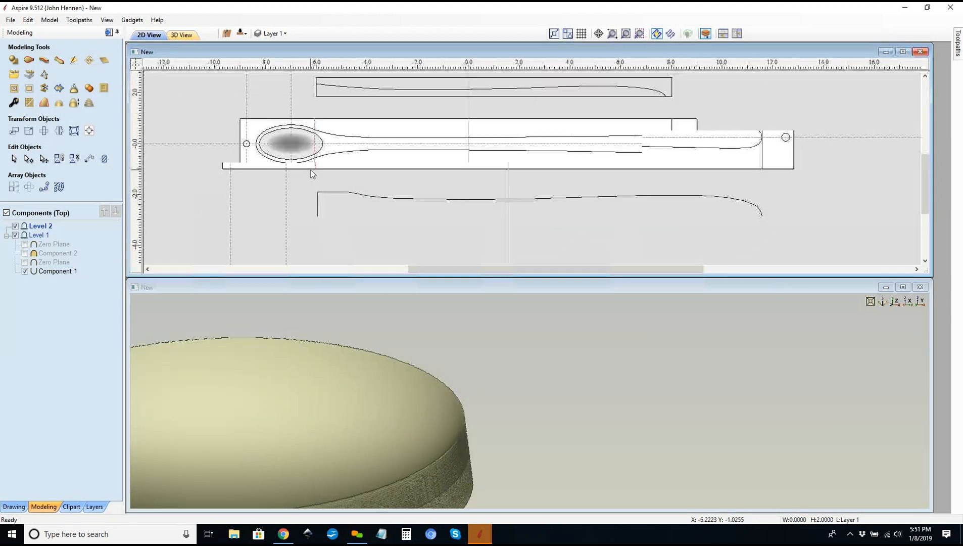
{"action": "left_click", "coordinate": [673, 158], "text": "shift"}
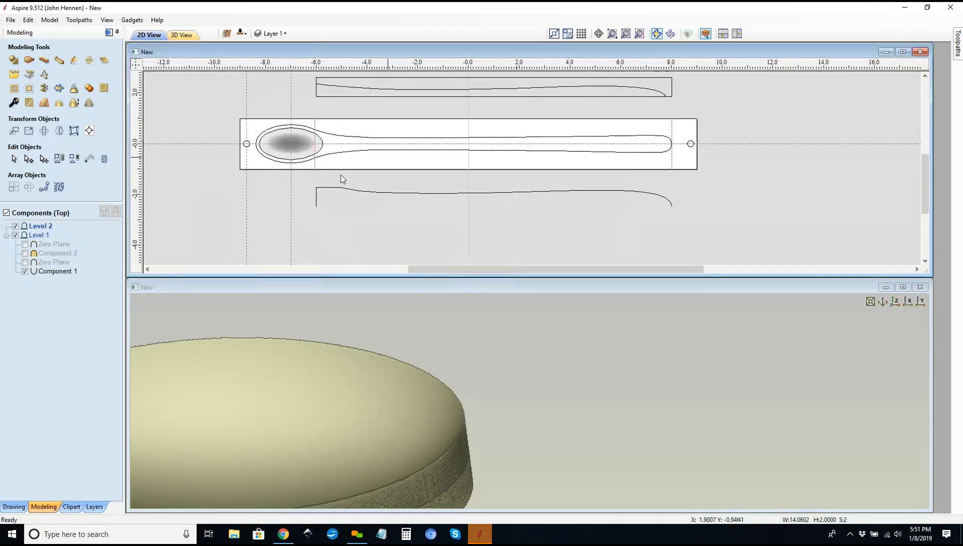
{"action": "left_click", "coordinate": [30, 61]}
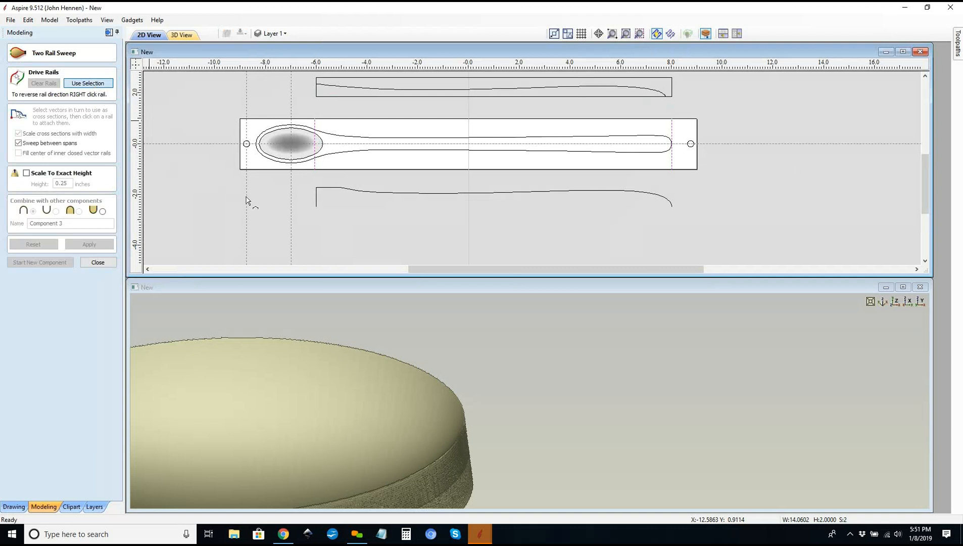
{"action": "left_click", "coordinate": [316, 194]}
{"action": "left_click", "coordinate": [316, 172]}
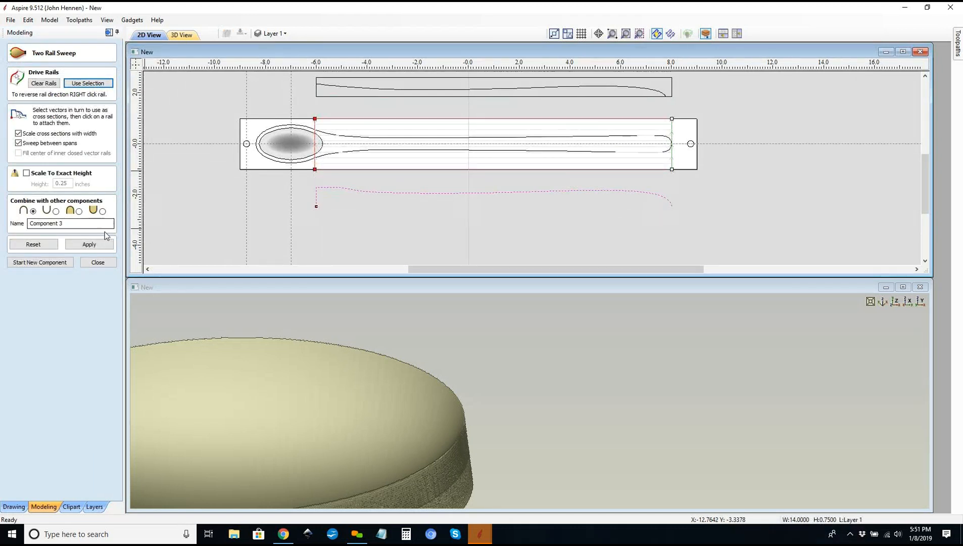
{"action": "left_click", "coordinate": [94, 247]}
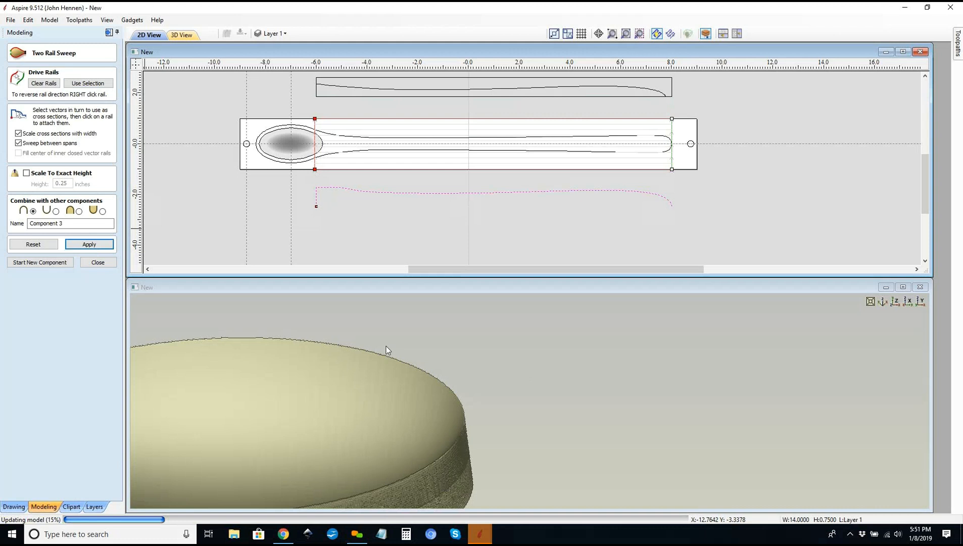
Step: Finish the sweep and move Component 3 from Level 2 into Level 1
{"action": "left_click", "coordinate": [91, 262]}
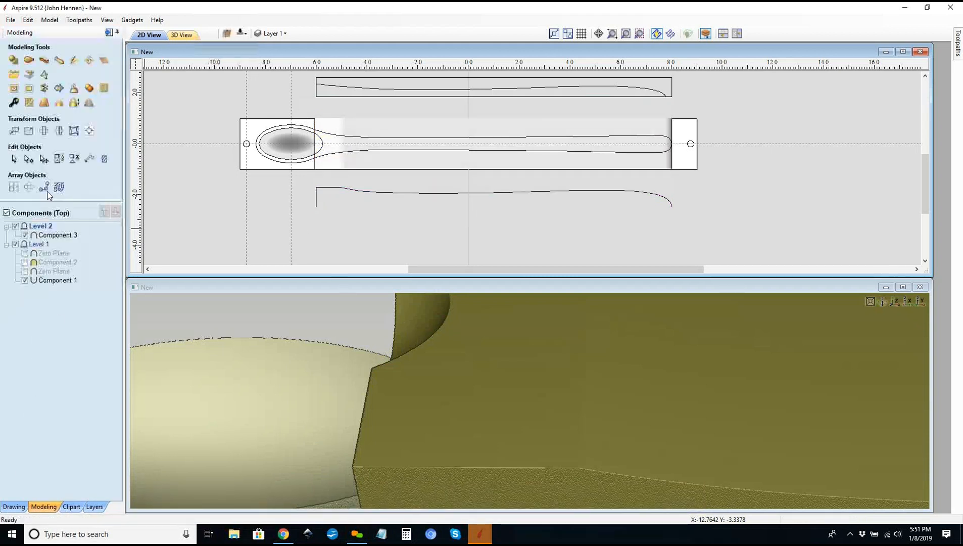
{"action": "left_click", "coordinate": [15, 104]}
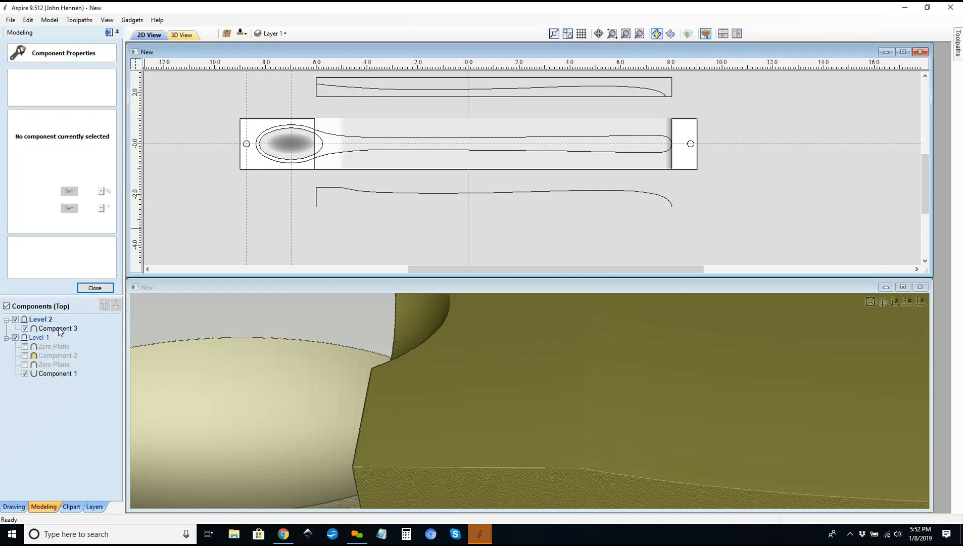
{"action": "left_click", "coordinate": [60, 331]}
{"action": "left_click_drag", "start_coordinate": [60, 331], "coordinate": [56, 349]}
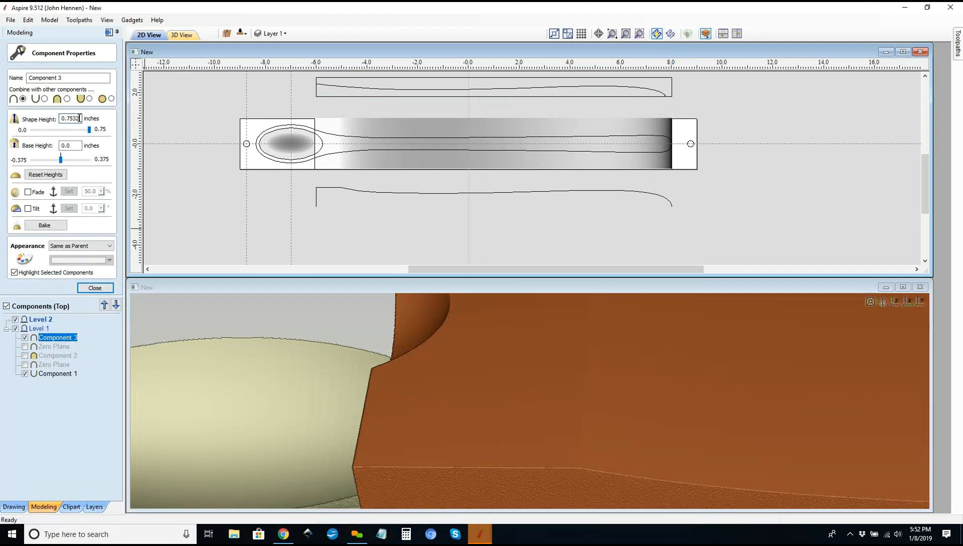
Step: Set Component 3's shape height to 0.75 inches, its base height to -0.75 inches and its combine mode to Merge
{"action": "left_click", "coordinate": [72, 145]}
{"action": "key", "text": "BackSpace"}
{"action": "key", "text": "BackSpace"}
{"action": "type", "text": "-0"}
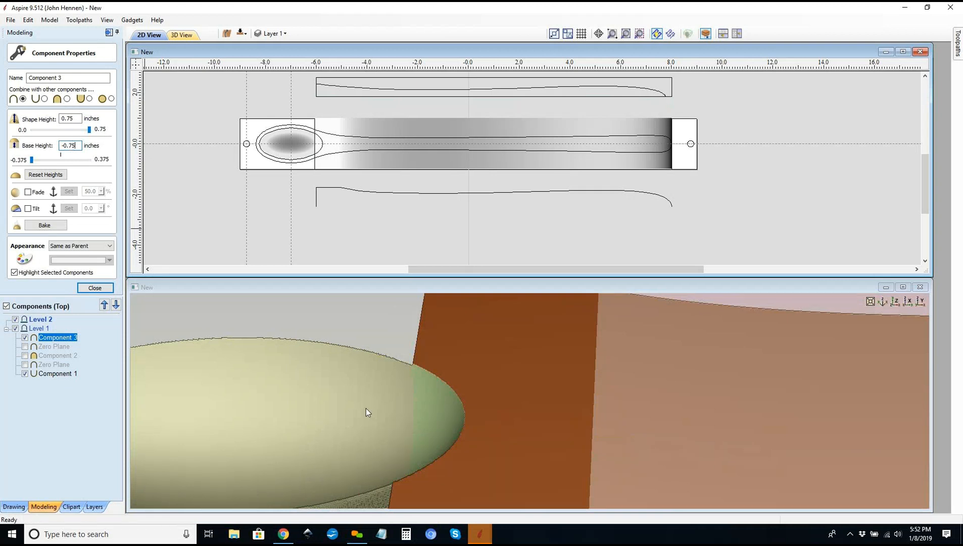
{"action": "left_click", "coordinate": [94, 287]}
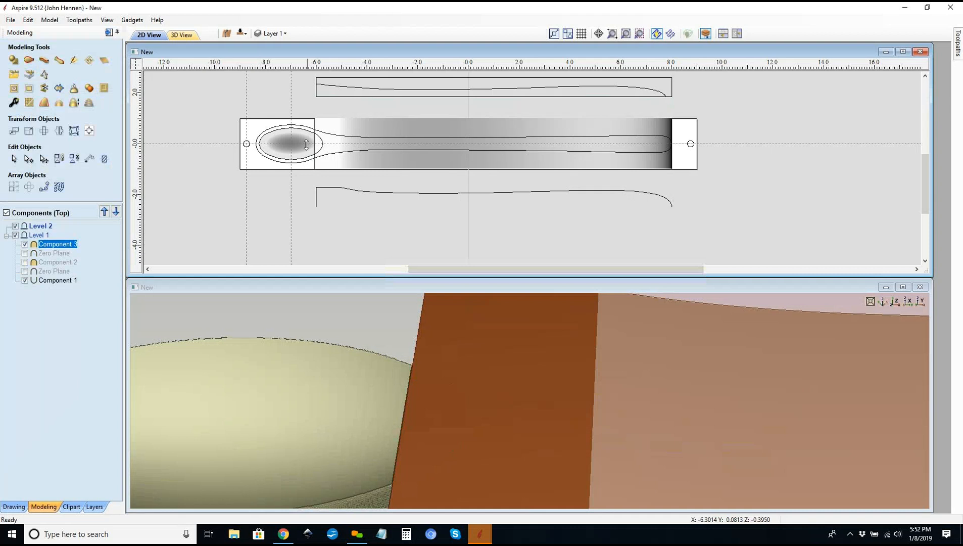
Step: Split Component 3 along the inner bowl ellipse and delete the piece that lies inside the bowl
{"action": "scroll", "coordinate": [308, 144], "scroll_direction": "up", "scroll_amount": 2}
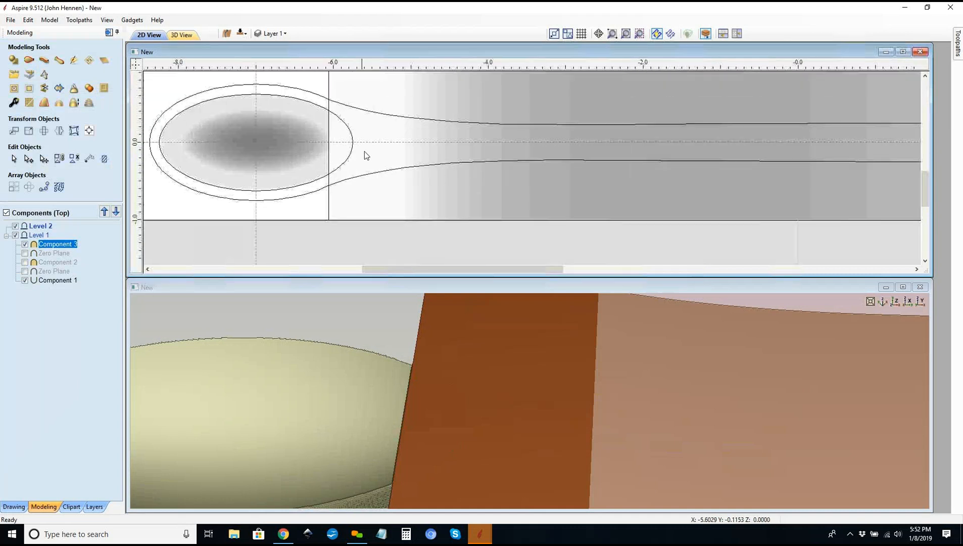
{"action": "left_click", "coordinate": [333, 160]}
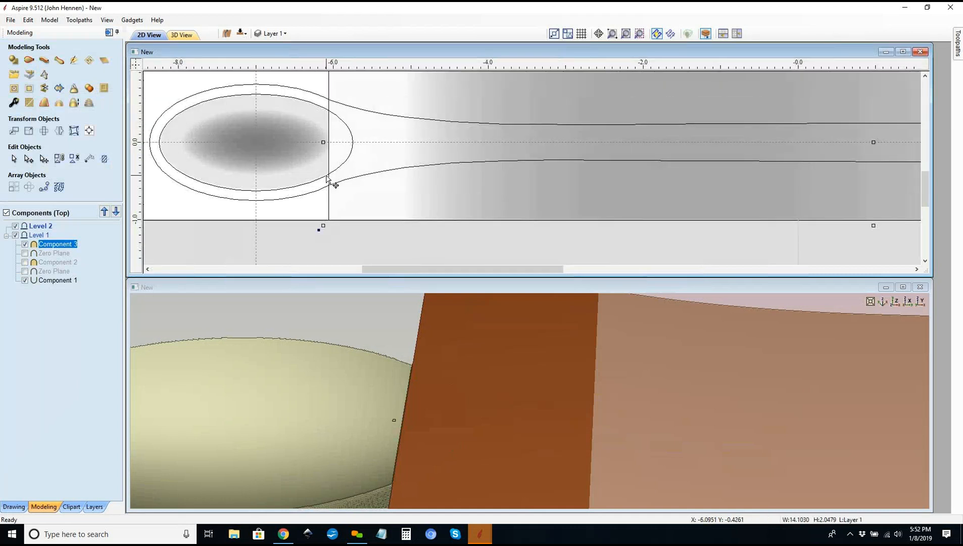
{"action": "left_click", "coordinate": [324, 177], "text": "shift"}
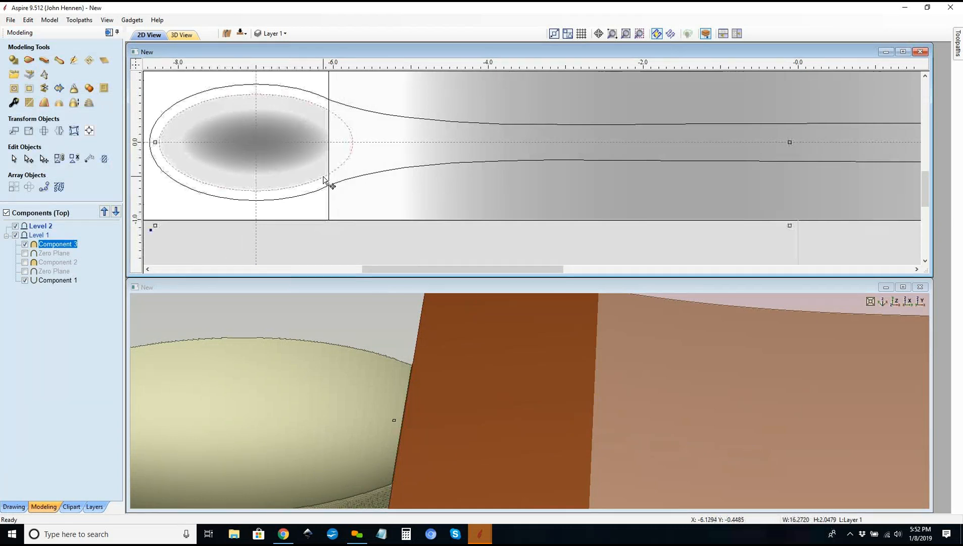
{"action": "left_click", "coordinate": [46, 89]}
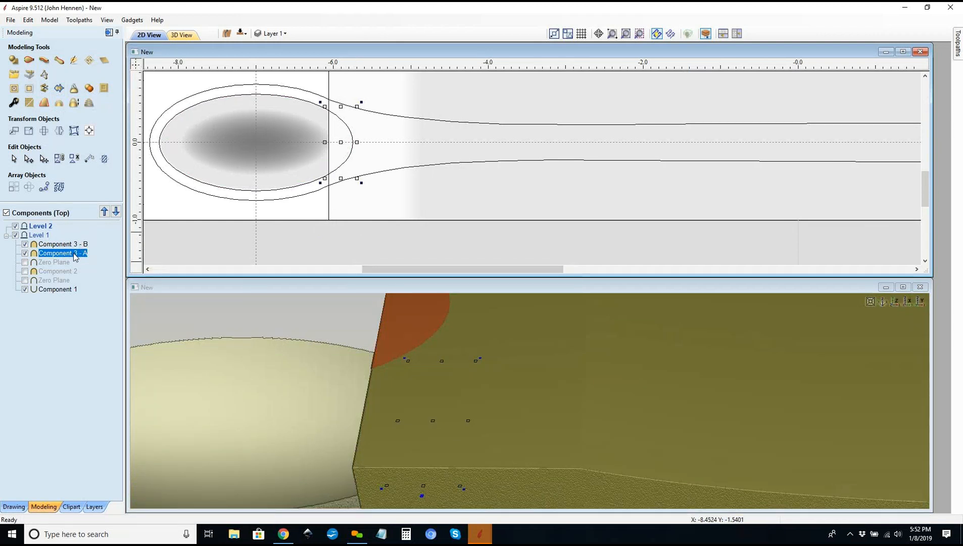
{"action": "key", "text": "Delete"}
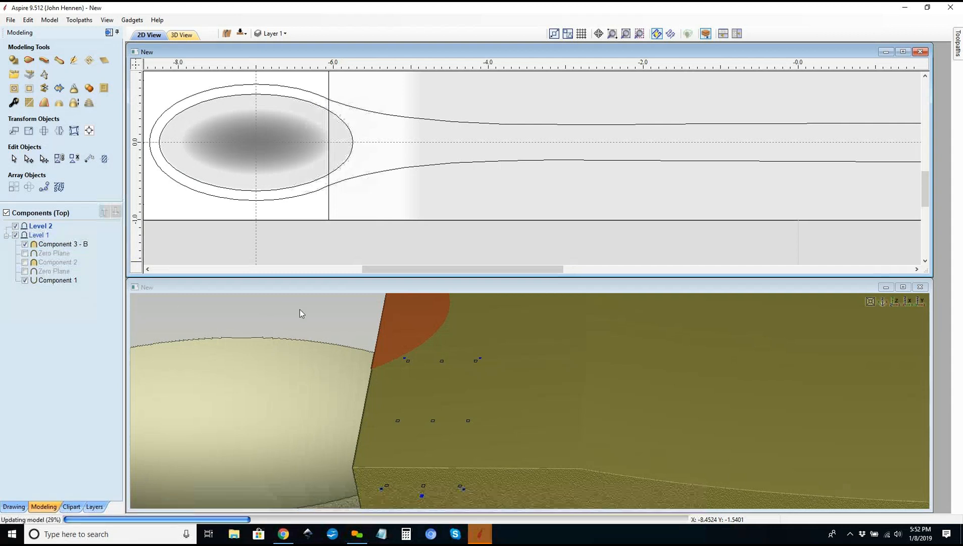
Step: Examine the handle's trimmed end and its junction with the bowl in 3D from several angles
{"action": "scroll", "coordinate": [393, 391], "scroll_direction": "down", "scroll_amount": 1}
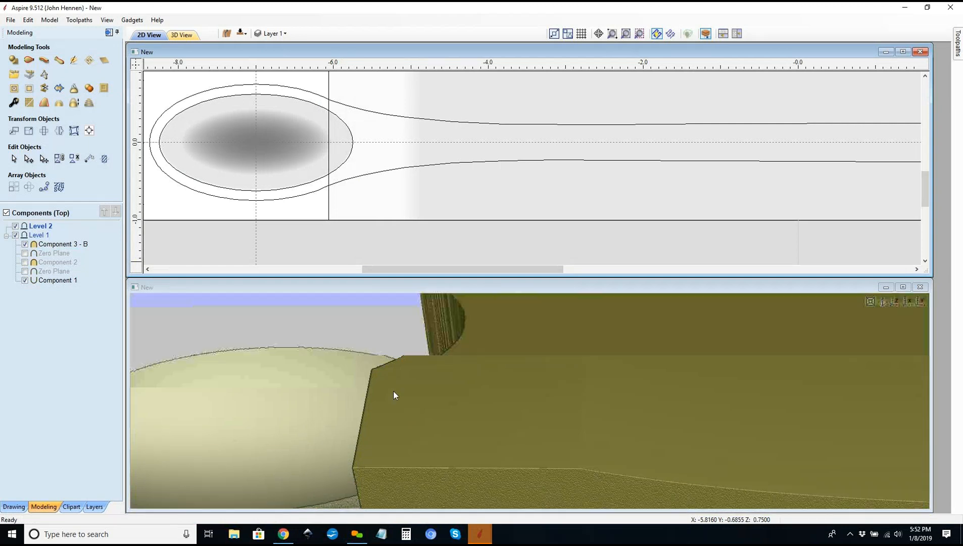
{"action": "scroll", "coordinate": [395, 392], "scroll_direction": "down", "scroll_amount": 1}
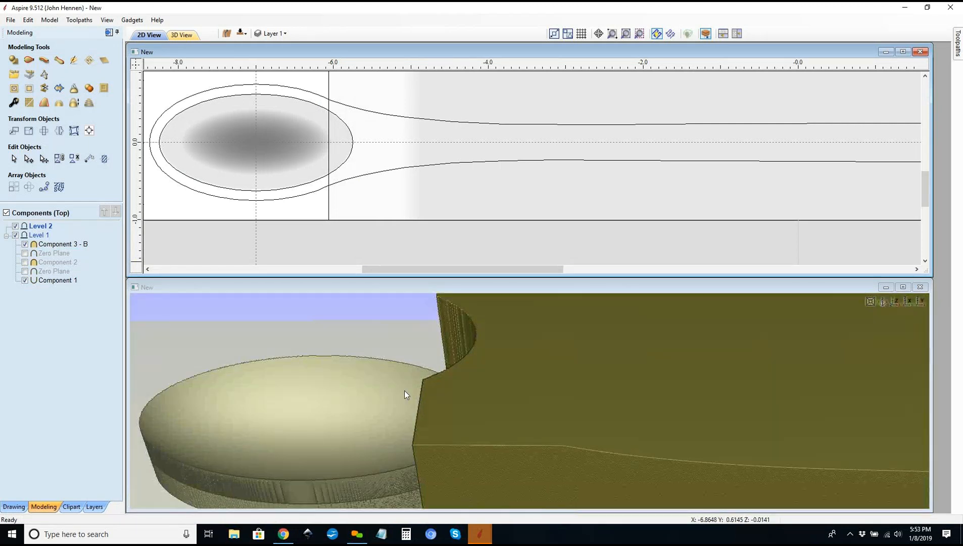
{"action": "left_click", "coordinate": [405, 390]}
{"action": "scroll", "coordinate": [607, 444], "scroll_direction": "down", "scroll_amount": 1}
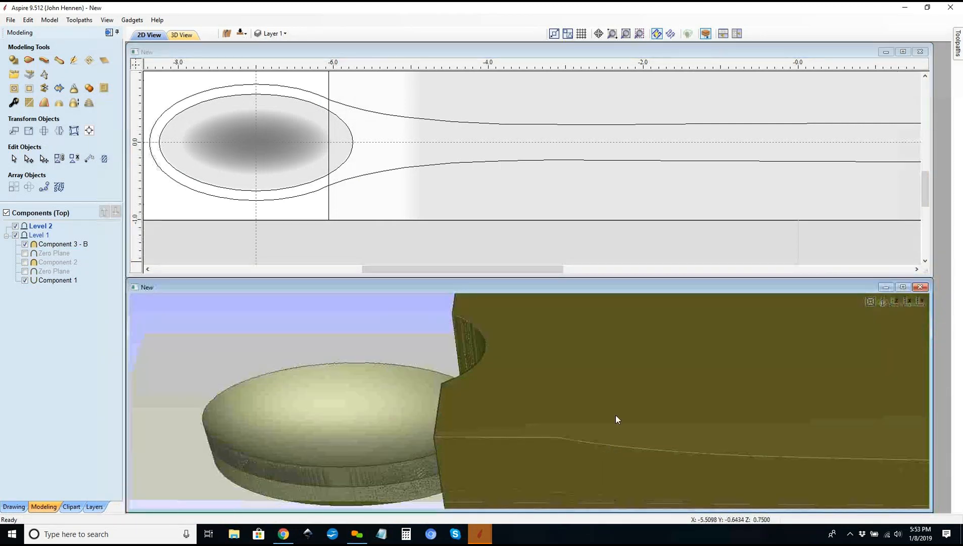
{"action": "left_click_drag", "start_coordinate": [617, 406], "coordinate": [245, 298]}
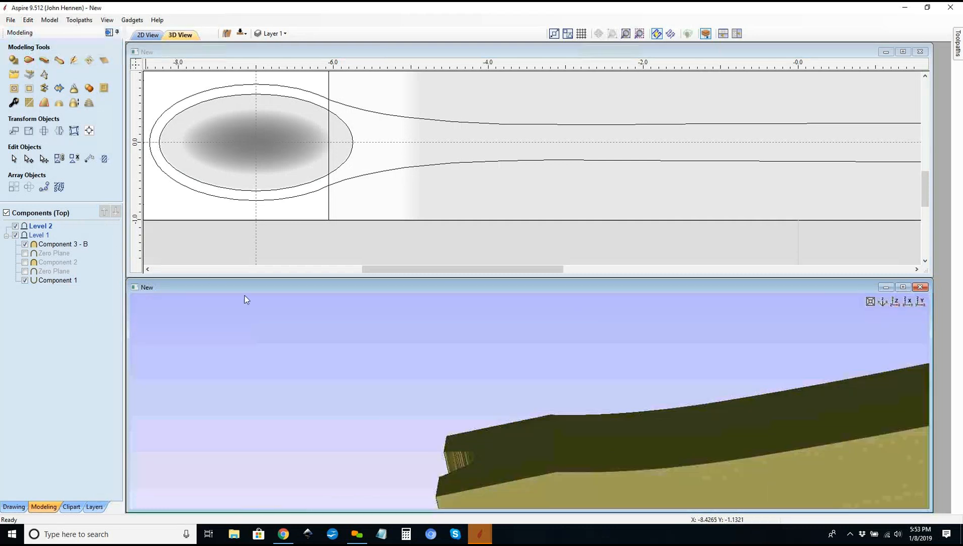
{"action": "scroll", "coordinate": [247, 254], "scroll_direction": "down", "scroll_amount": 4}
{"action": "scroll", "coordinate": [369, 330], "scroll_direction": "down", "scroll_amount": 1}
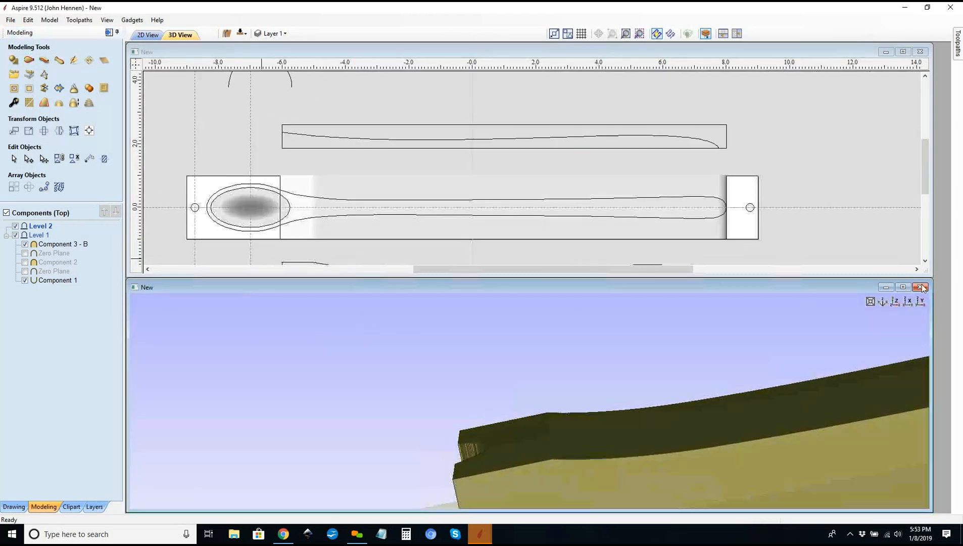
{"action": "left_click", "coordinate": [895, 302]}
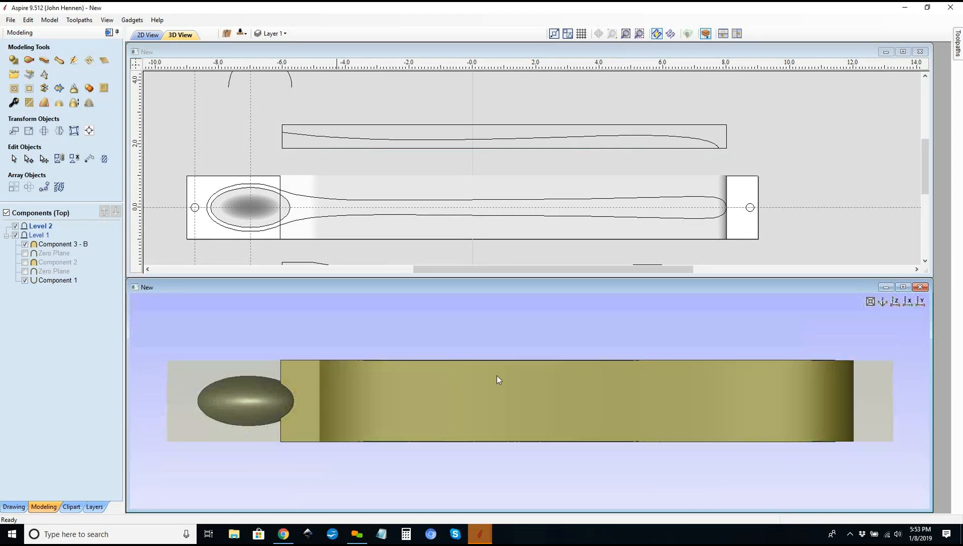
{"action": "left_click_drag", "start_coordinate": [497, 374], "coordinate": [366, 210]}
{"action": "scroll", "coordinate": [318, 160], "scroll_direction": "down", "scroll_amount": 1}
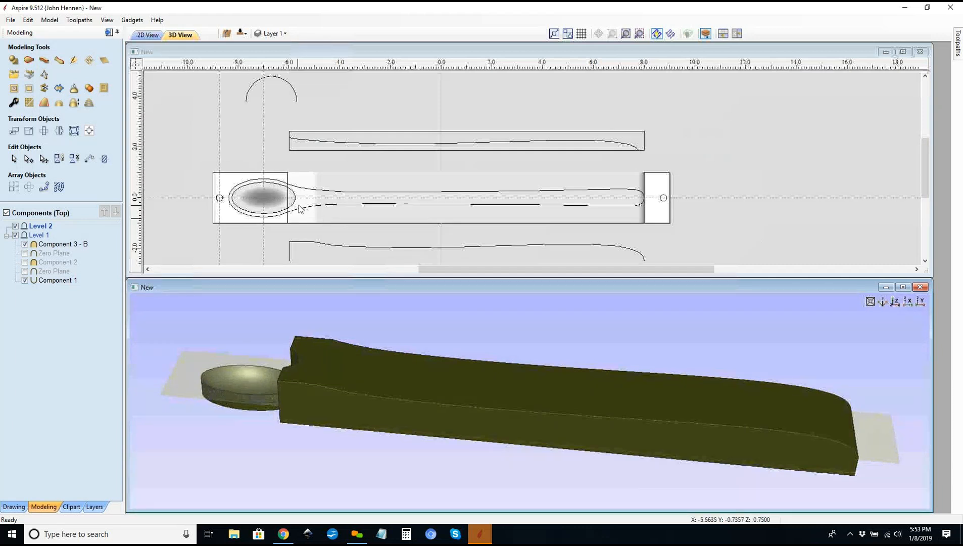
Step: Trim Component 3 - B to the outer spoon outline, clearing everything outside that vector
{"action": "scroll", "coordinate": [293, 205], "scroll_direction": "up", "scroll_amount": 2}
{"action": "left_click", "coordinate": [313, 208]}
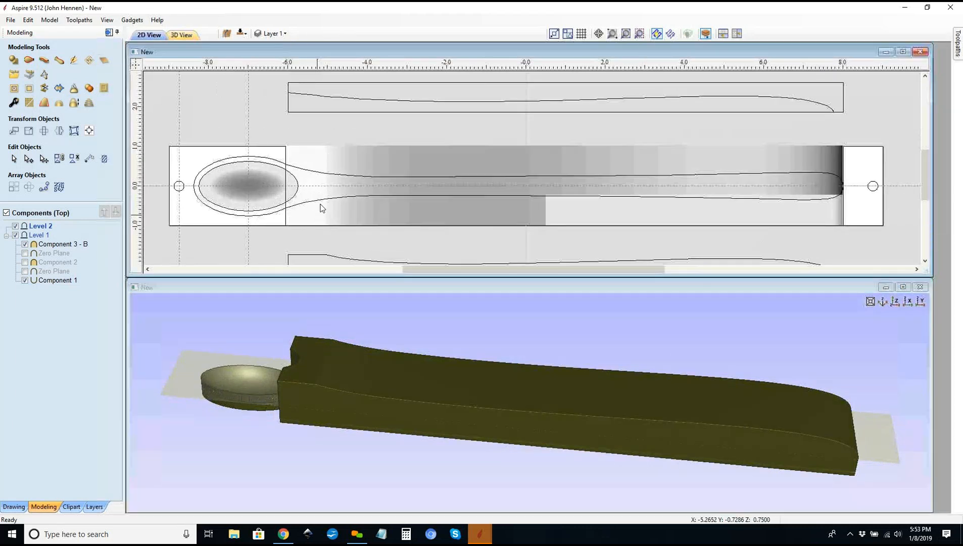
{"action": "left_click", "coordinate": [318, 205]}
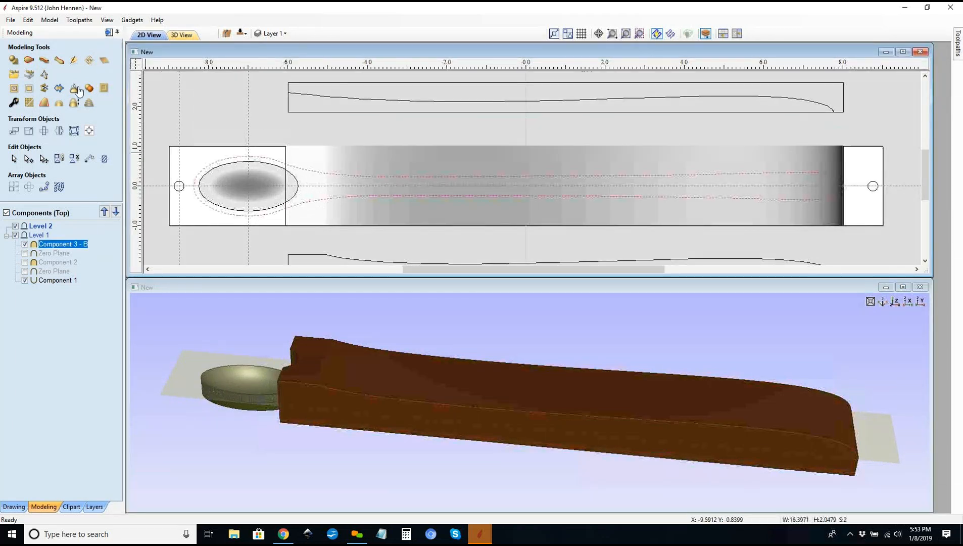
{"action": "left_click", "coordinate": [30, 90]}
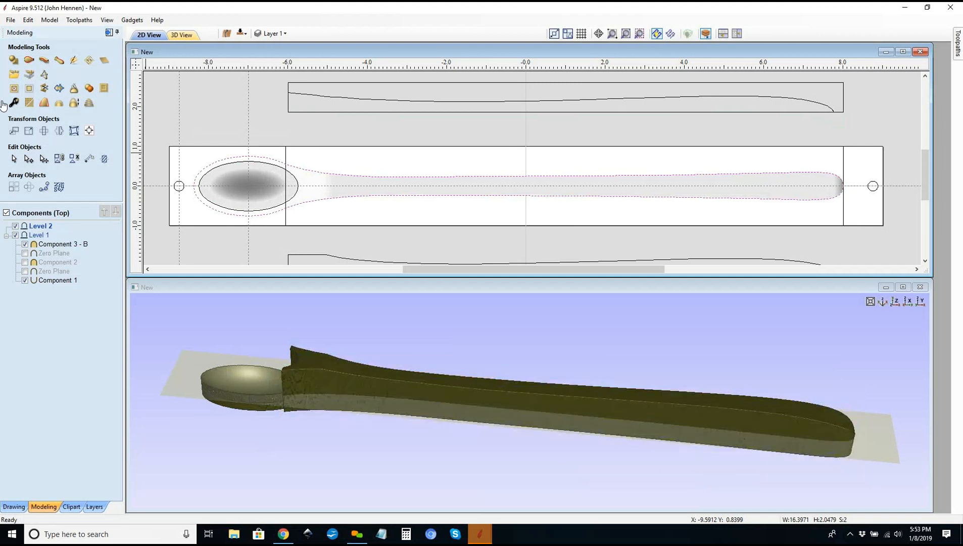
Step: Place Component 3 - B below the first Zero Plane in Level 1 and set its base height to -0.75 inches
{"action": "left_click_drag", "start_coordinate": [41, 246], "coordinate": [44, 260]}
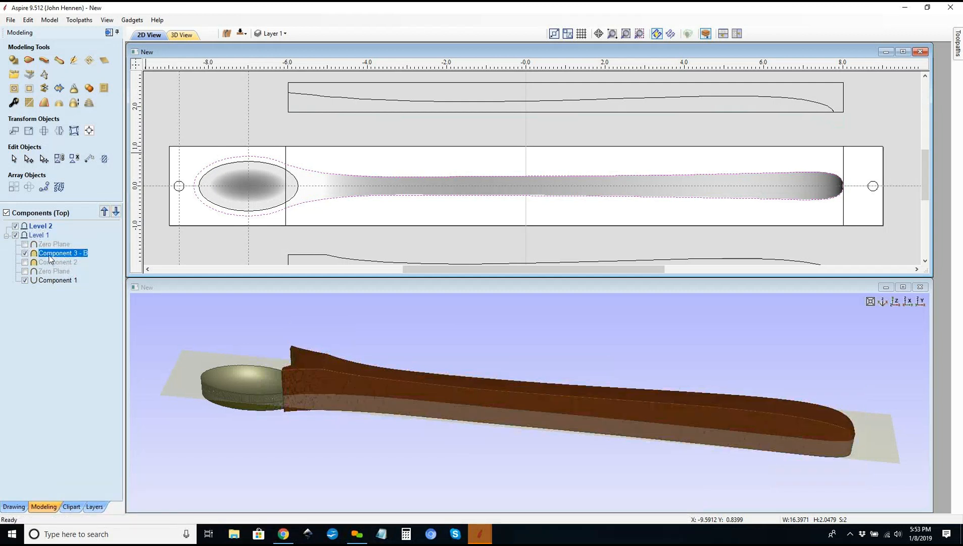
{"action": "left_click", "coordinate": [16, 103]}
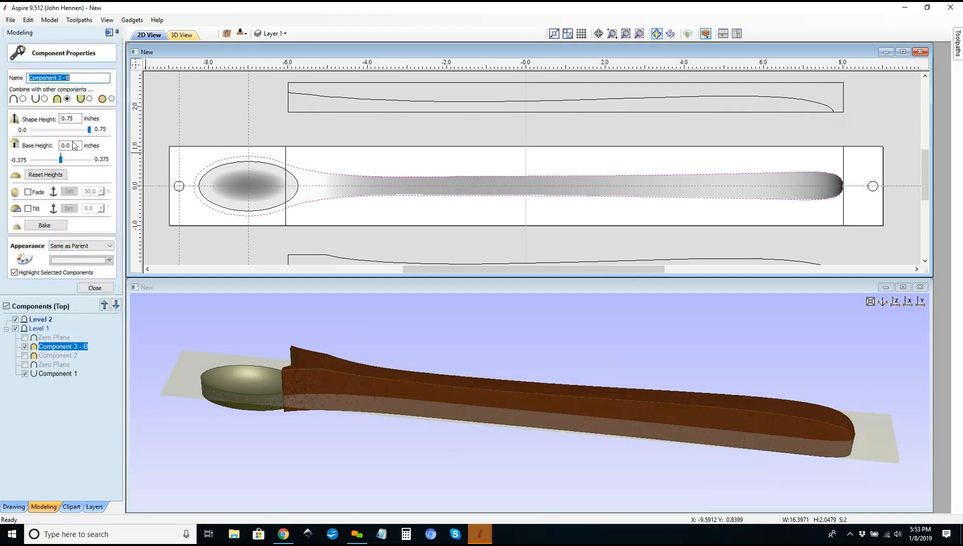
{"action": "left_click_drag", "start_coordinate": [73, 144], "coordinate": [52, 150]}
{"action": "type", "text": "-"}
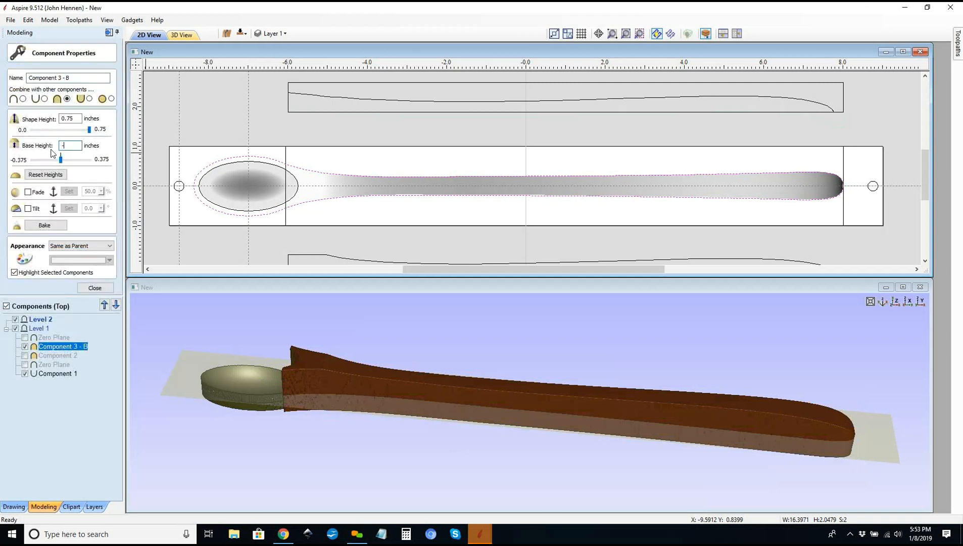
{"action": "key", "text": "Return"}
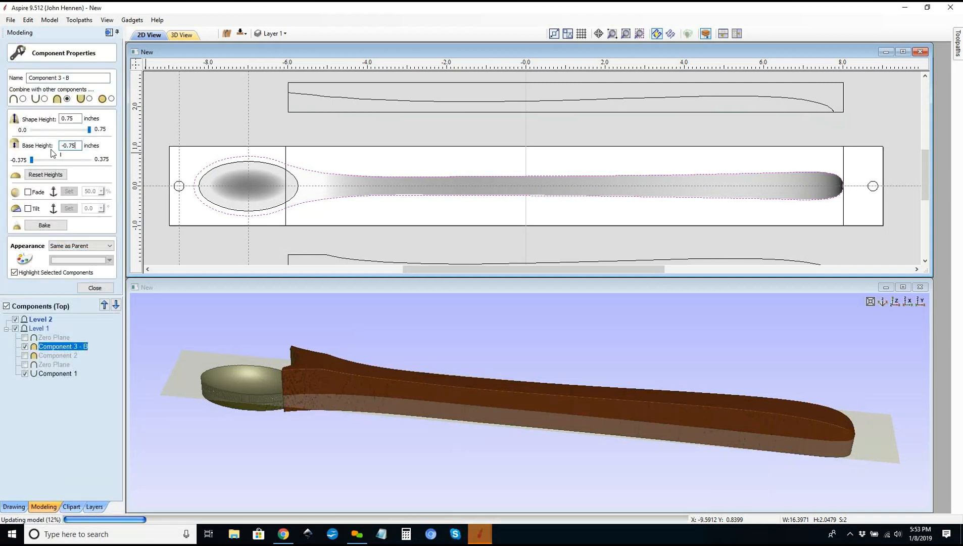
{"action": "left_click", "coordinate": [95, 288]}
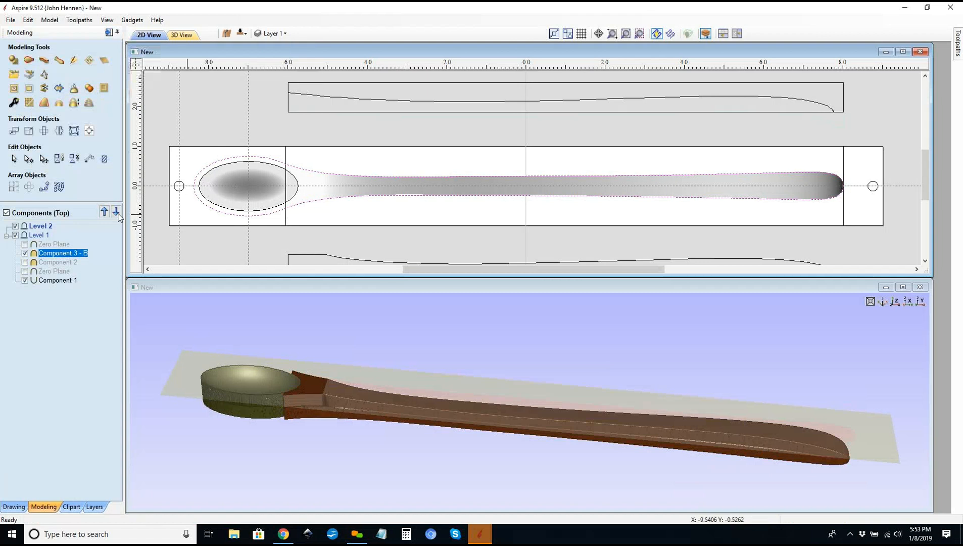
Step: Recalculate the 3D Finish 1 toolpath with the spoon outline as boundary, then reset the preview and simulate the cut
{"action": "left_click", "coordinate": [109, 32]}
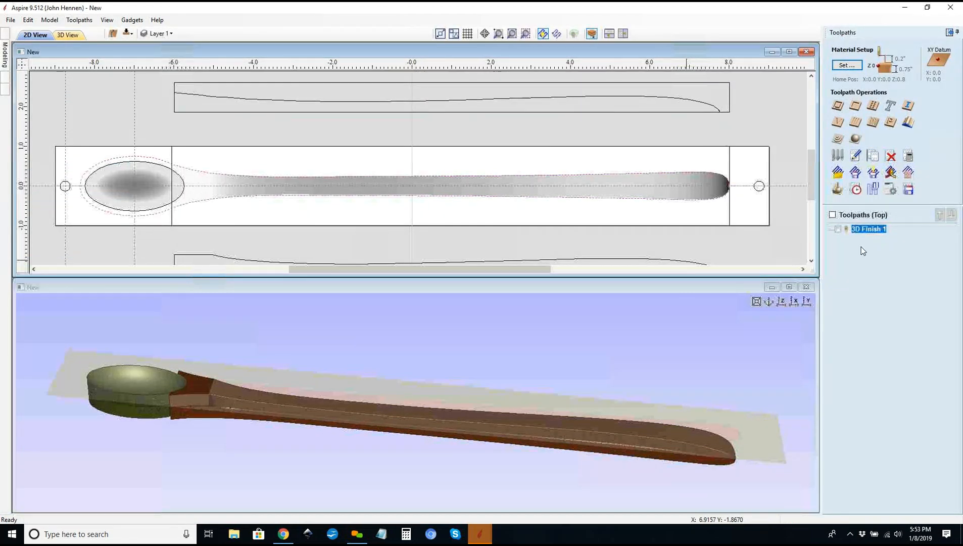
{"action": "double_click", "coordinate": [866, 230]}
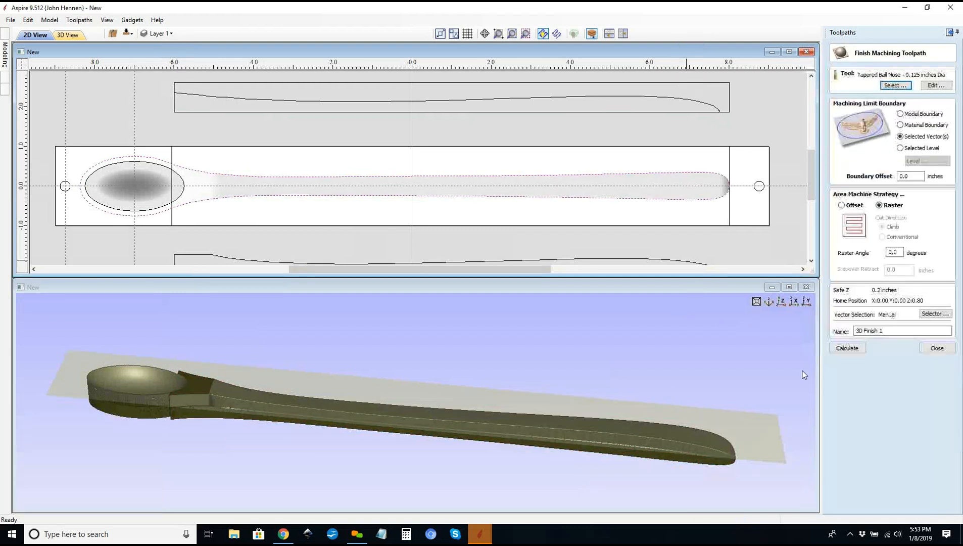
{"action": "left_click", "coordinate": [839, 348]}
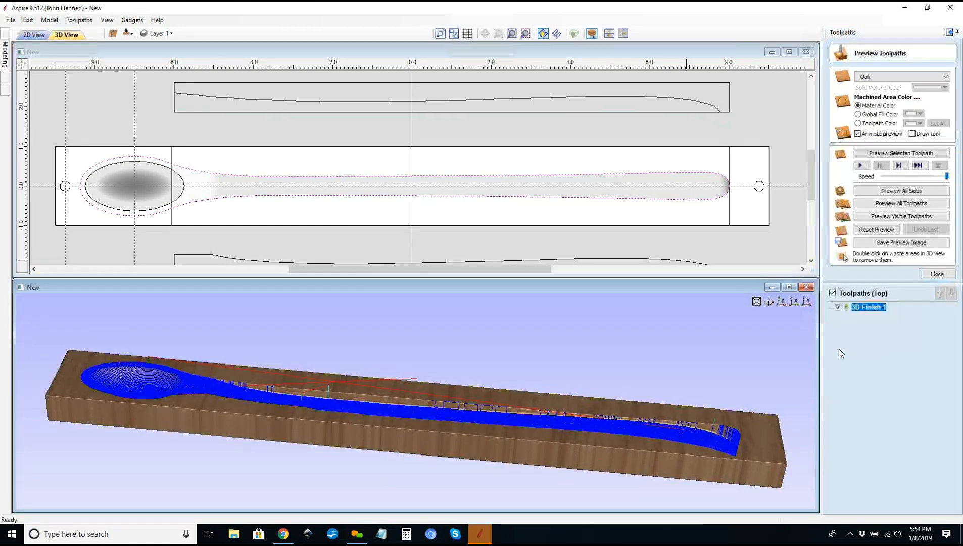
{"action": "left_click", "coordinate": [875, 231]}
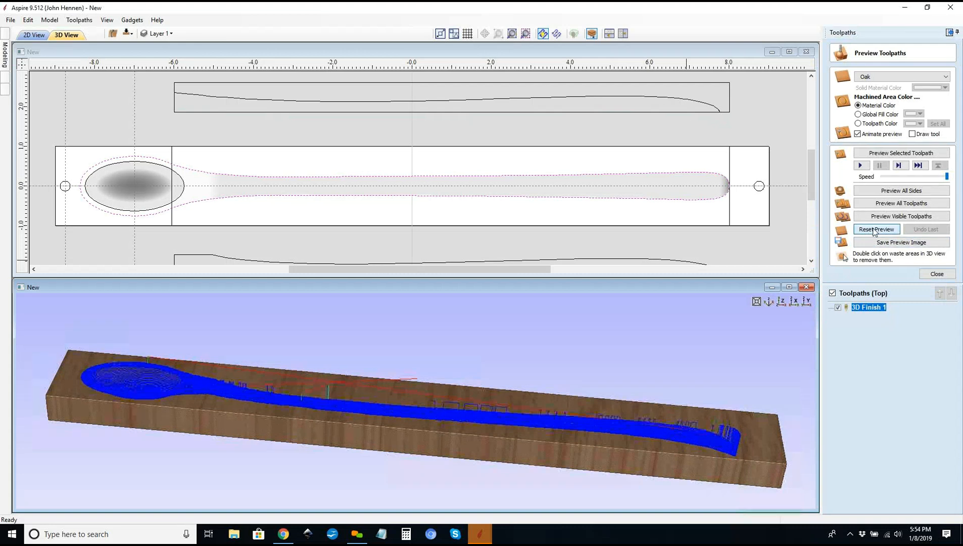
{"action": "left_click", "coordinate": [877, 219]}
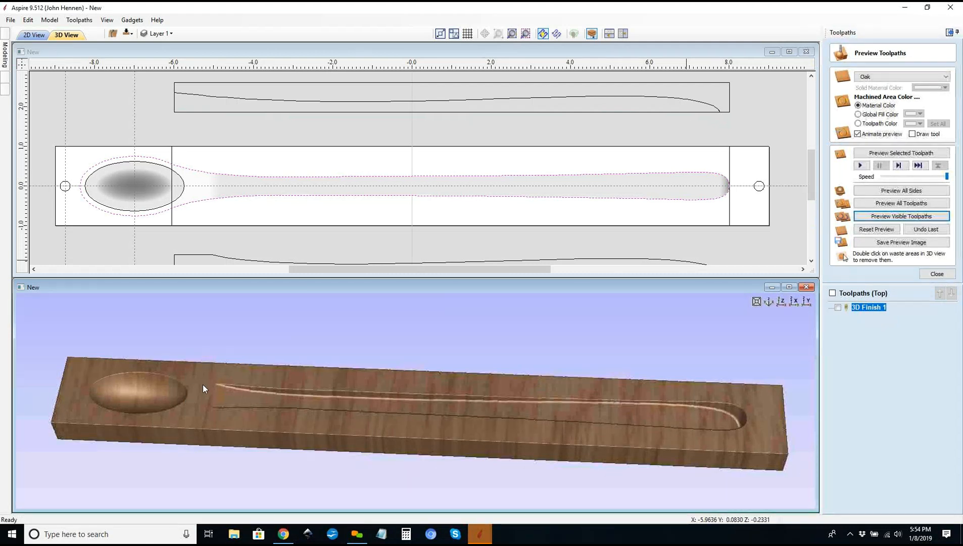
Step: Copy the outer spoon outline to the other side of the board and show the bottom side's modeling components
{"action": "left_click", "coordinate": [128, 34]}
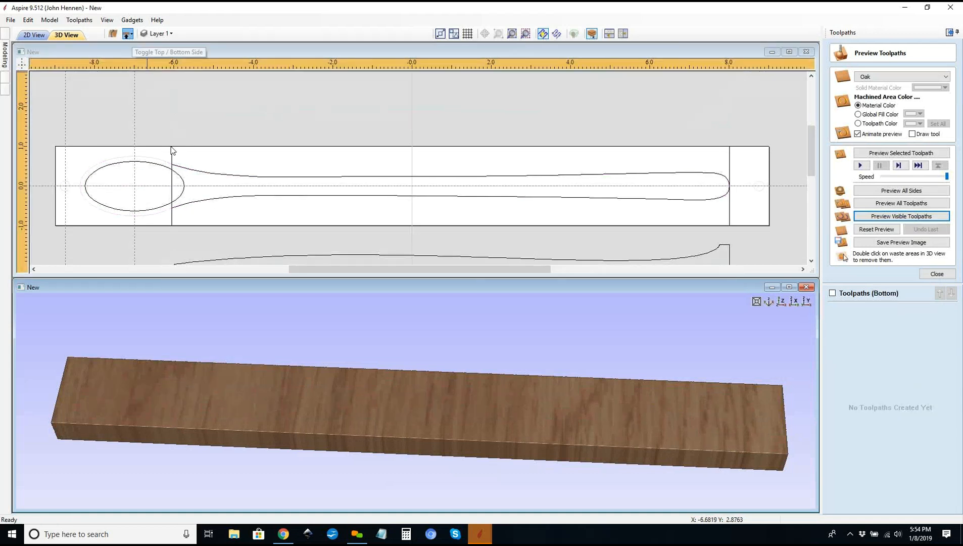
{"action": "right_click", "coordinate": [176, 165]}
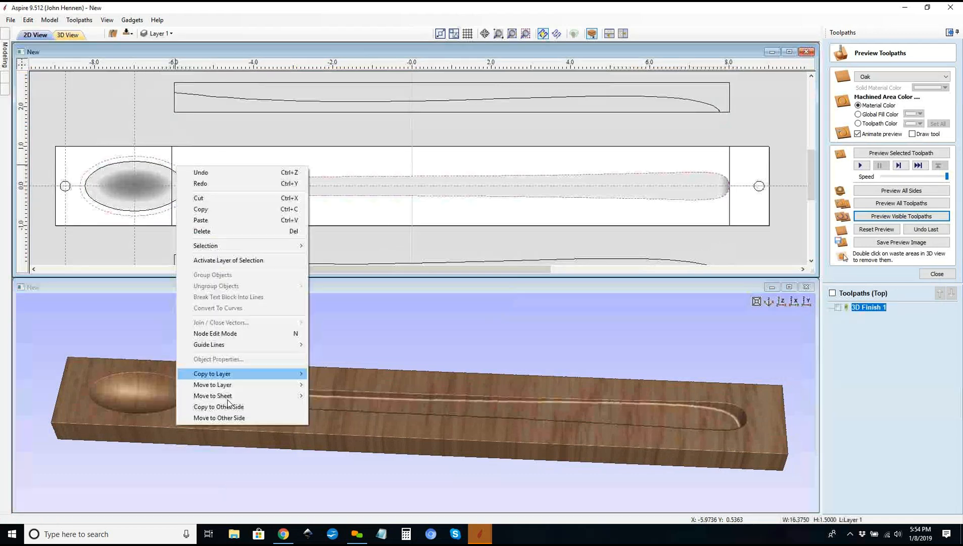
{"action": "left_click", "coordinate": [232, 408]}
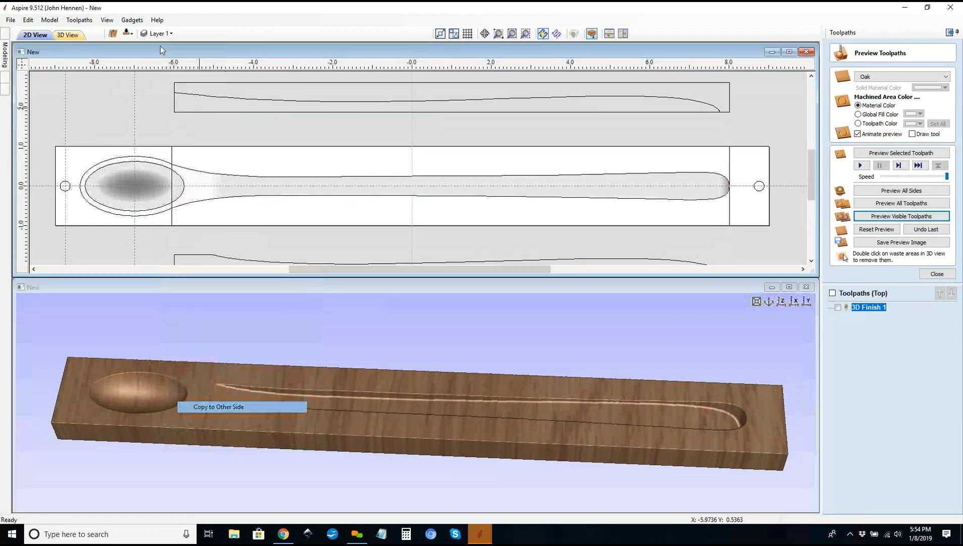
{"action": "left_click", "coordinate": [128, 34]}
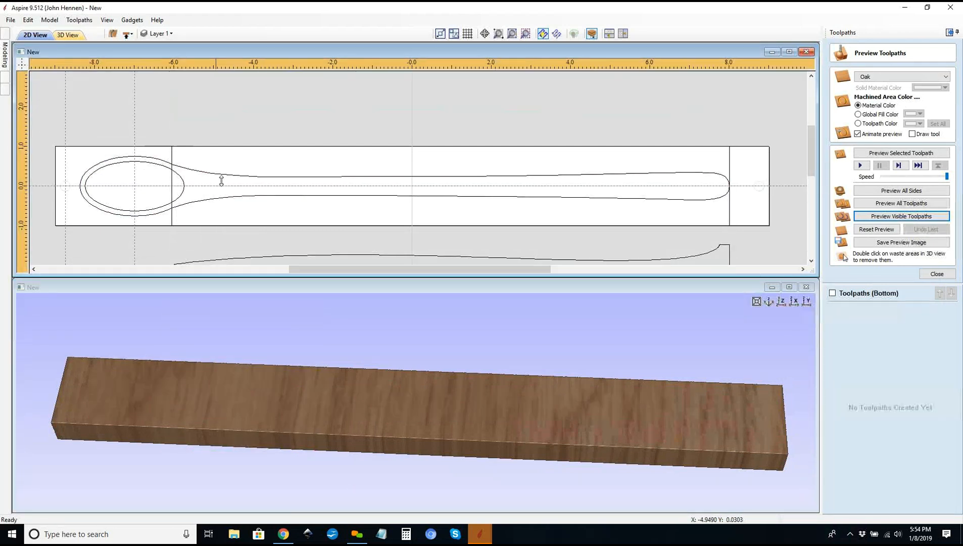
{"action": "left_click", "coordinate": [951, 32]}
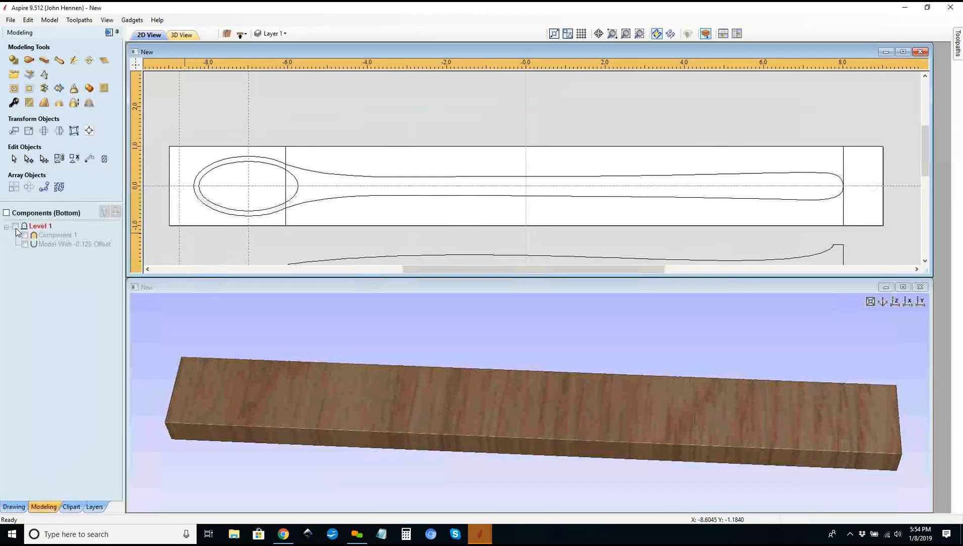
Step: Show all bottom components, calculate a bottom 3D finish toolpath with the outer spoon outline as boundary, and simulate the cut
{"action": "left_click", "coordinate": [6, 214]}
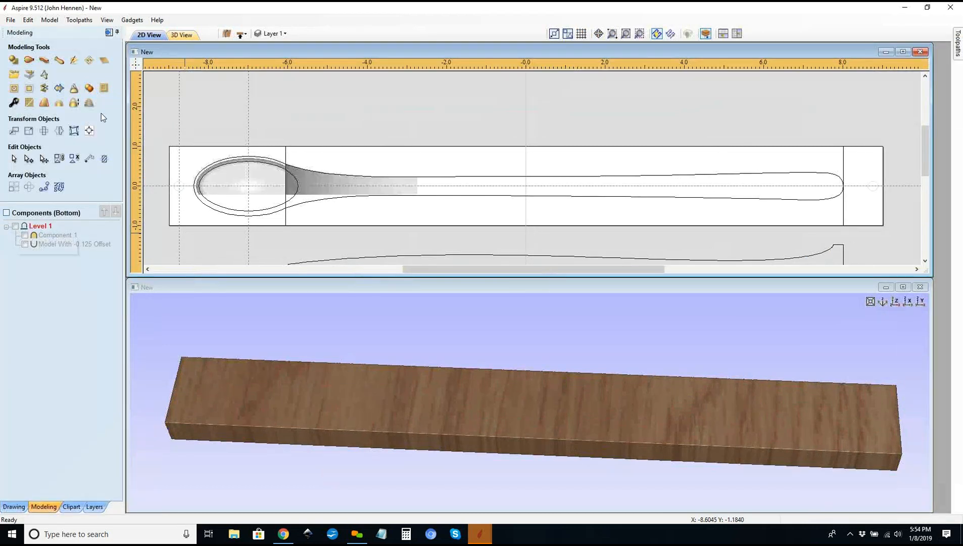
{"action": "left_click", "coordinate": [108, 32]}
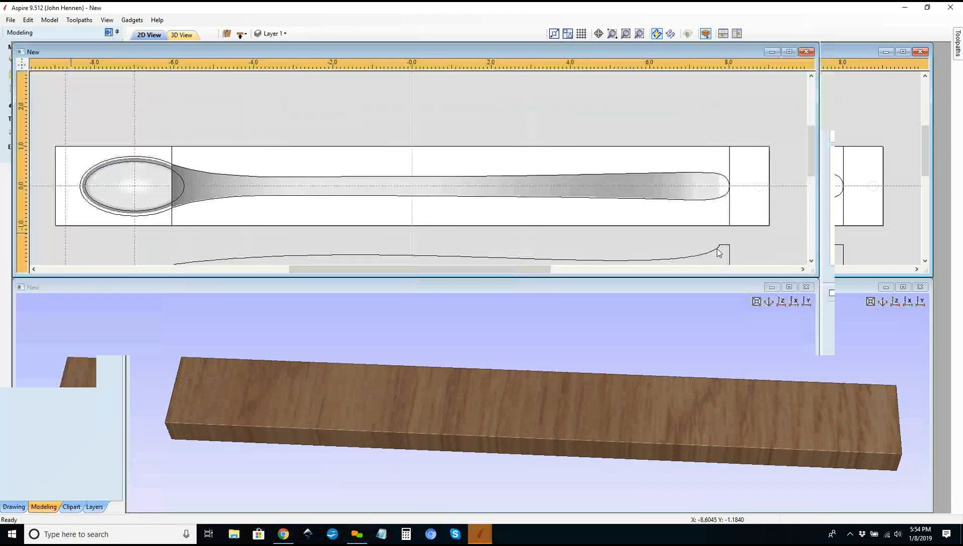
{"action": "left_click", "coordinate": [700, 201]}
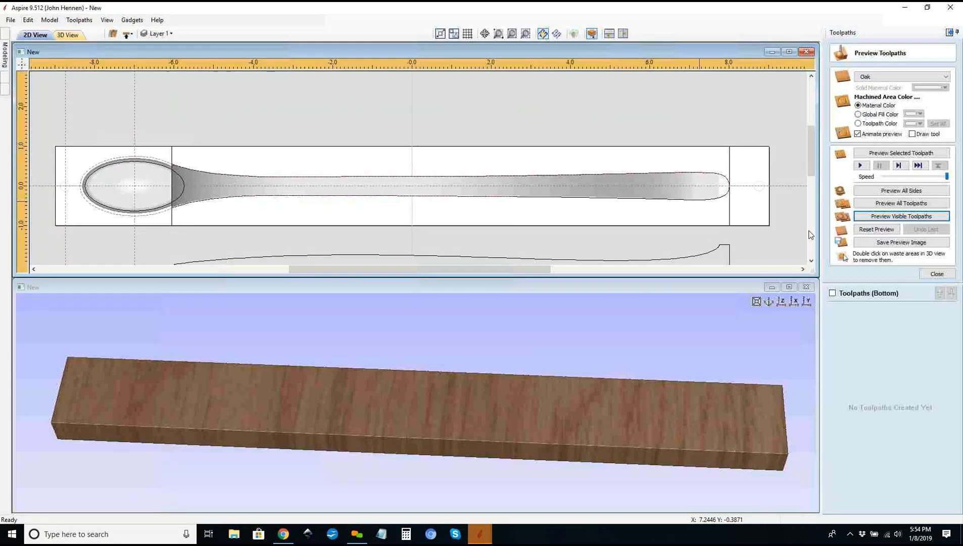
{"action": "left_click", "coordinate": [926, 275]}
{"action": "left_click", "coordinate": [855, 140]}
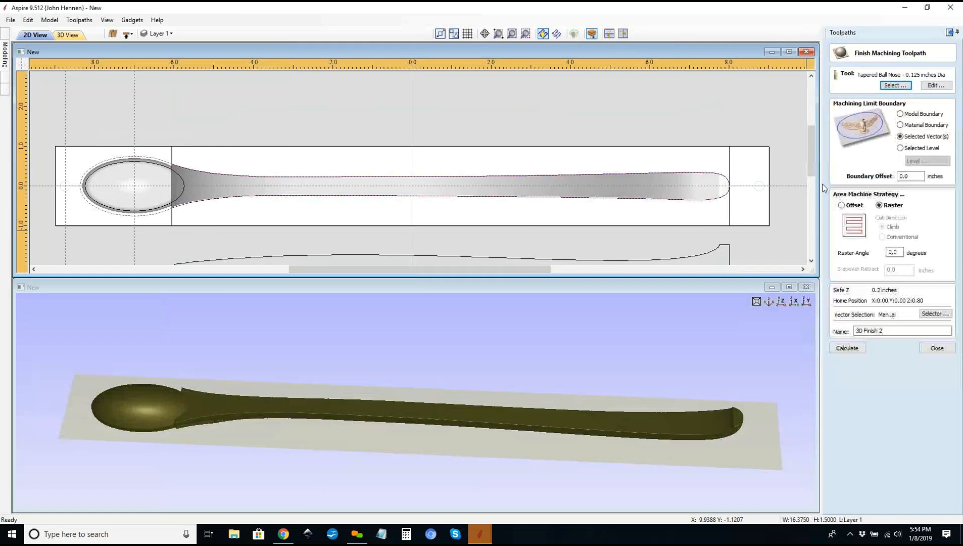
{"action": "left_click", "coordinate": [848, 349]}
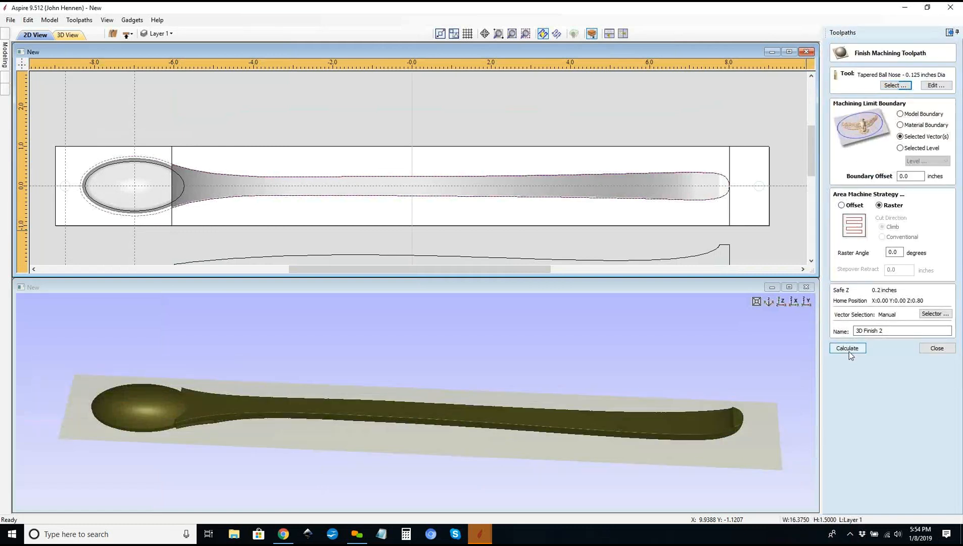
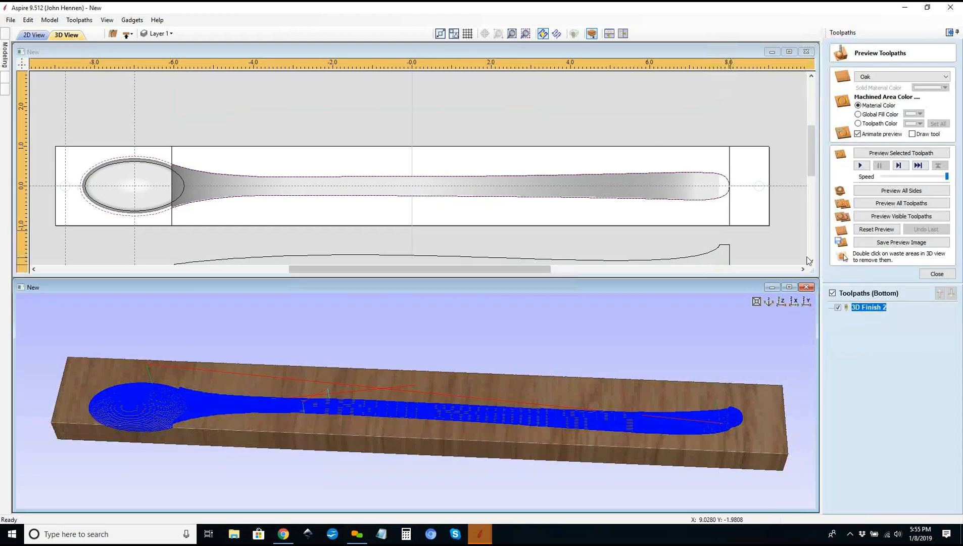
{"action": "left_click", "coordinate": [901, 215]}
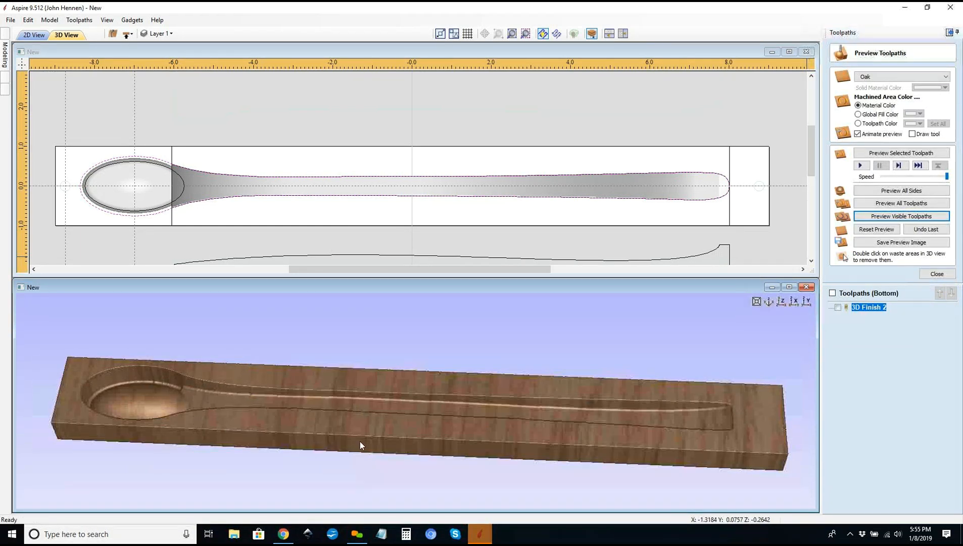
{"action": "left_click_drag", "start_coordinate": [356, 450], "coordinate": [772, 274]}
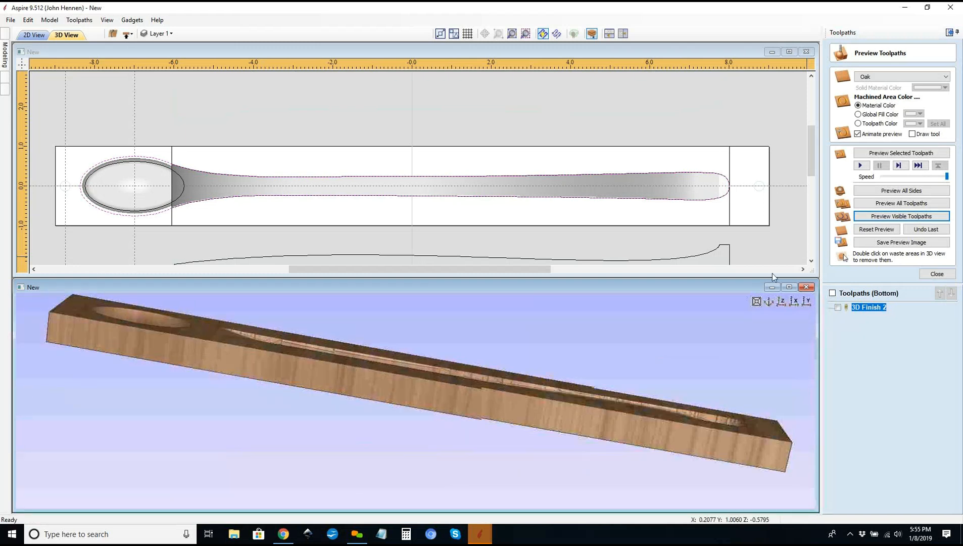
Step: Calculate a profile cutout toolpath around the outer spoon outline on the bottom side, then simulate it and remove the waste board from the preview
{"action": "left_click", "coordinate": [937, 274]}
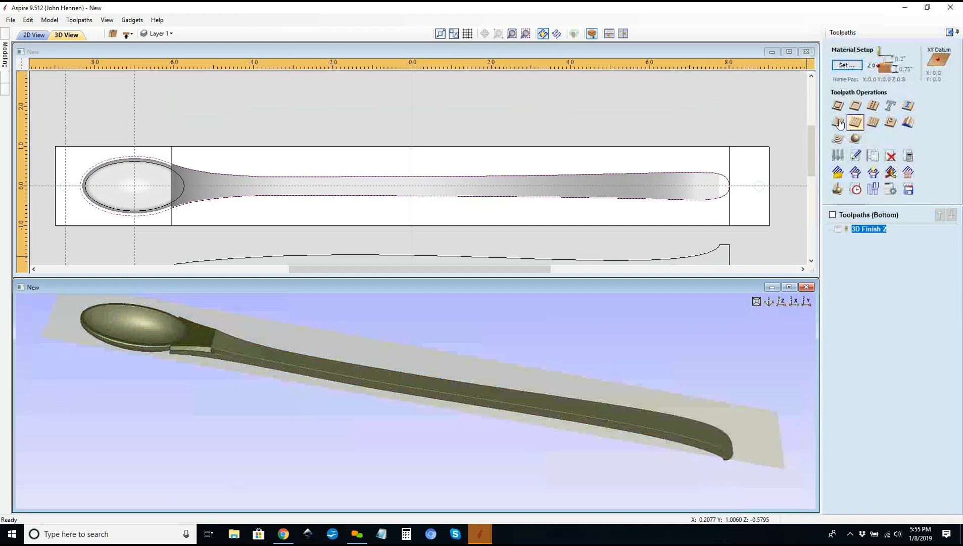
{"action": "left_click", "coordinate": [837, 108]}
{"action": "left_click", "coordinate": [849, 508]}
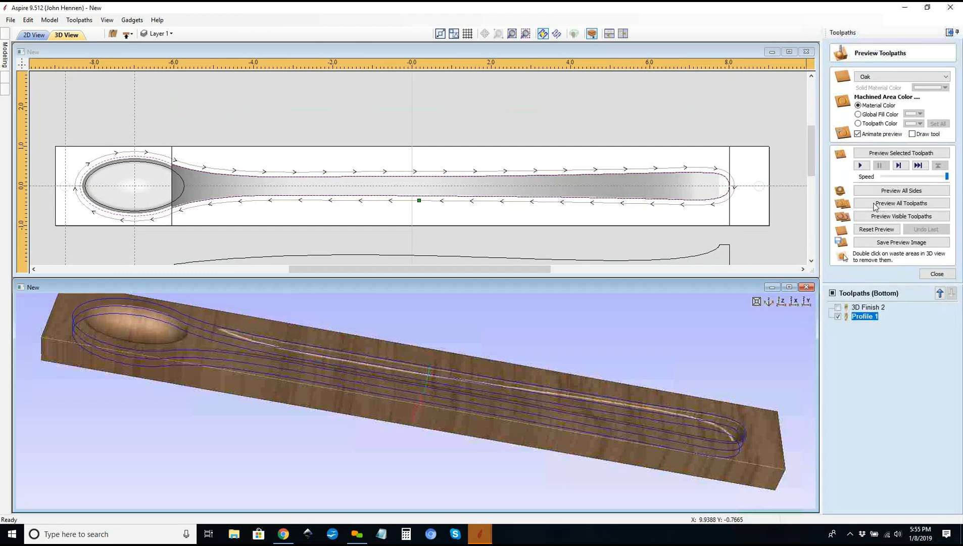
{"action": "left_click", "coordinate": [901, 203]}
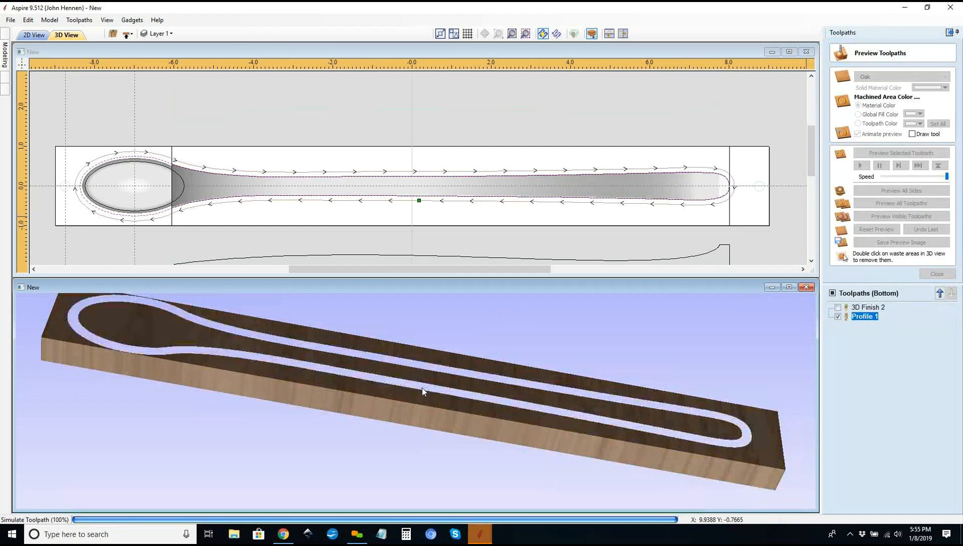
{"action": "double_click", "coordinate": [408, 409]}
{"action": "left_click_drag", "start_coordinate": [436, 353], "coordinate": [232, 370]}
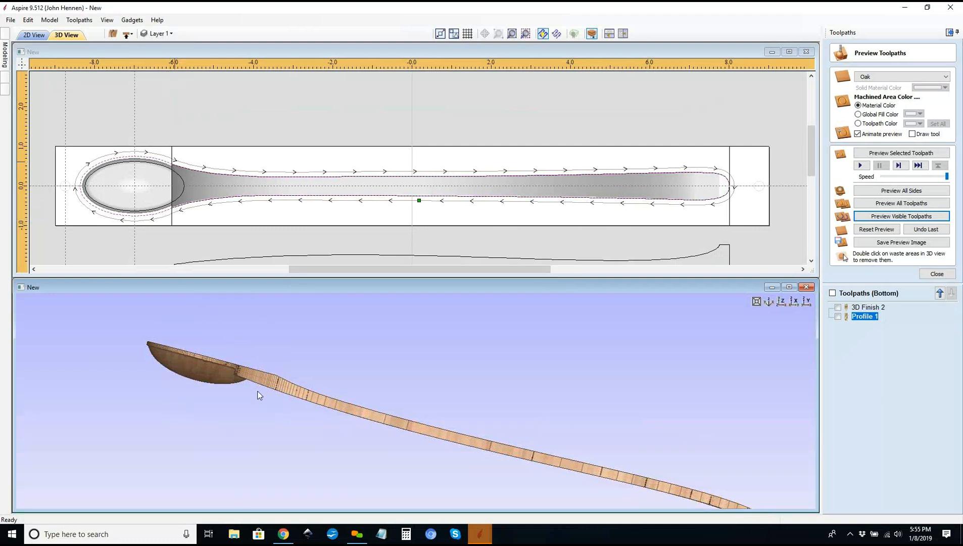
{"action": "left_click_drag", "start_coordinate": [346, 395], "coordinate": [388, 374]}
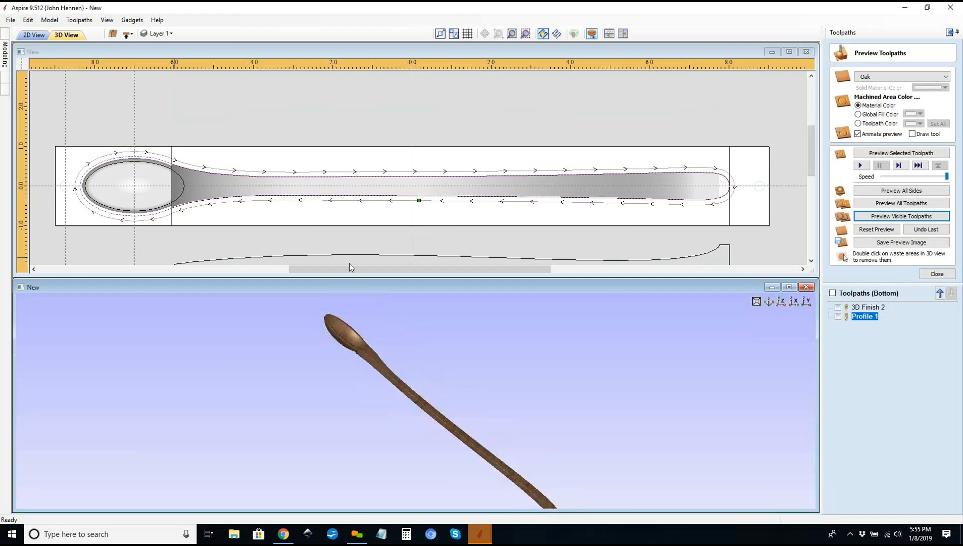
{"action": "left_click_drag", "start_coordinate": [513, 302], "coordinate": [425, 430]}
{"action": "left_click_drag", "start_coordinate": [483, 453], "coordinate": [472, 448]}
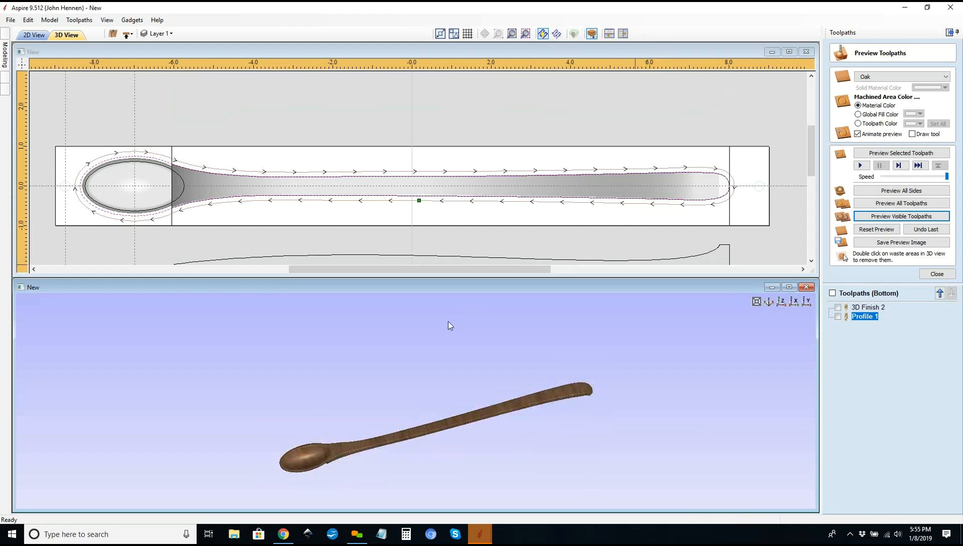
Step: Insert a new level in the bottom components, create a component copy of the visible model in it, and hide Level 1
{"action": "left_click", "coordinate": [935, 274]}
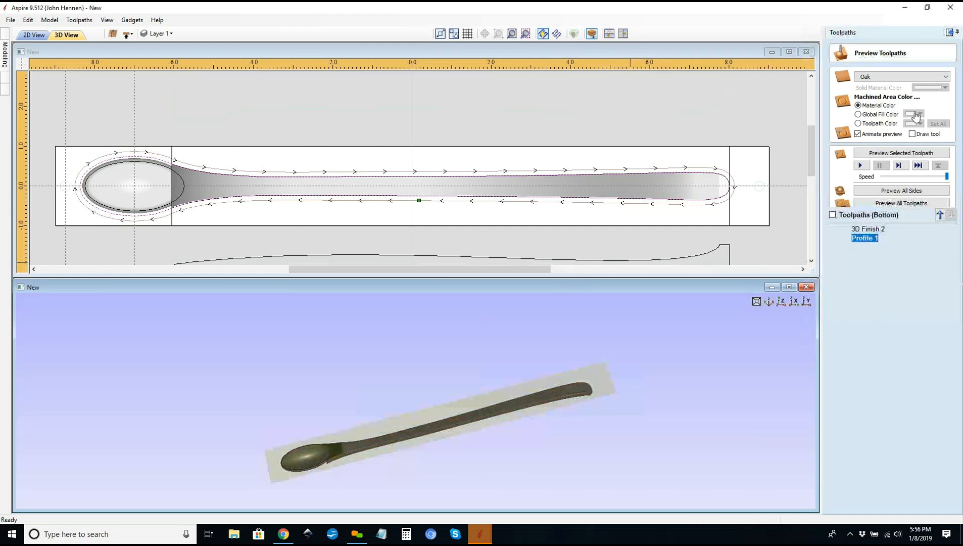
{"action": "left_click", "coordinate": [950, 33]}
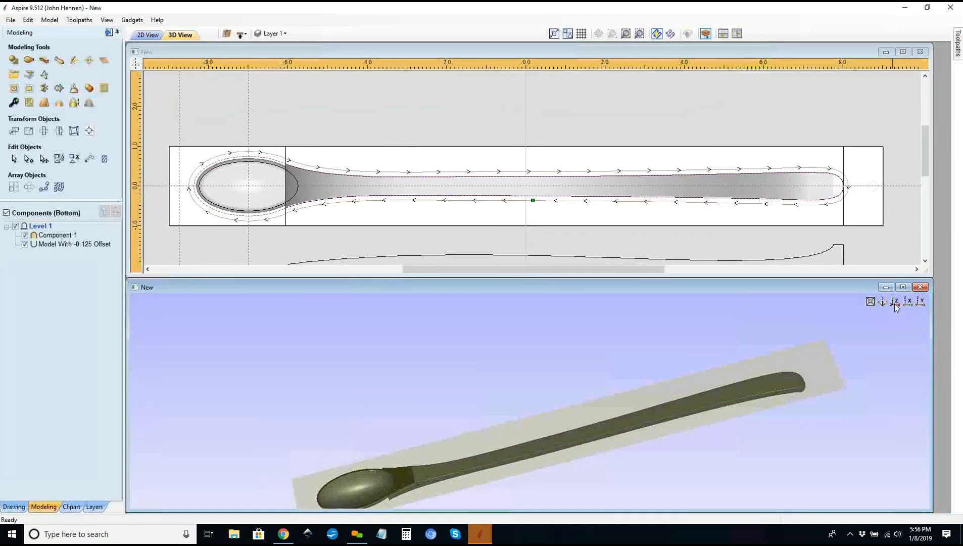
{"action": "left_click", "coordinate": [894, 303]}
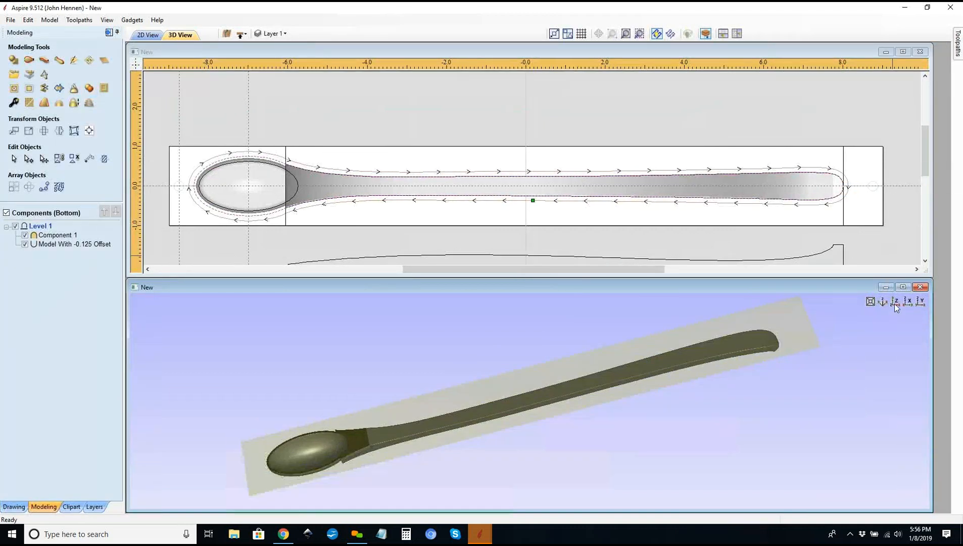
{"action": "scroll", "coordinate": [276, 400], "scroll_direction": "up", "scroll_amount": 3}
{"action": "middle_click_drag", "start_coordinate": [526, 419], "coordinate": [619, 424]}
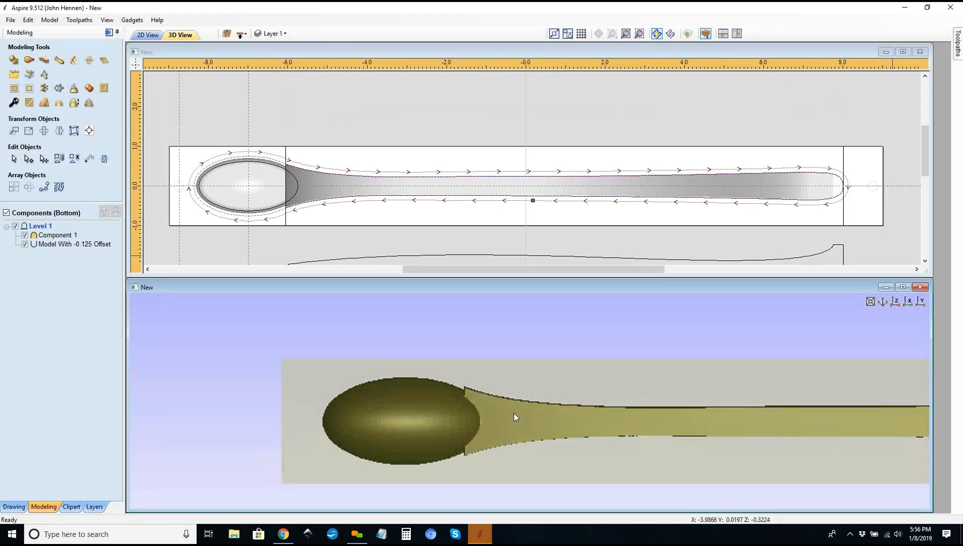
{"action": "right_click", "coordinate": [40, 226]}
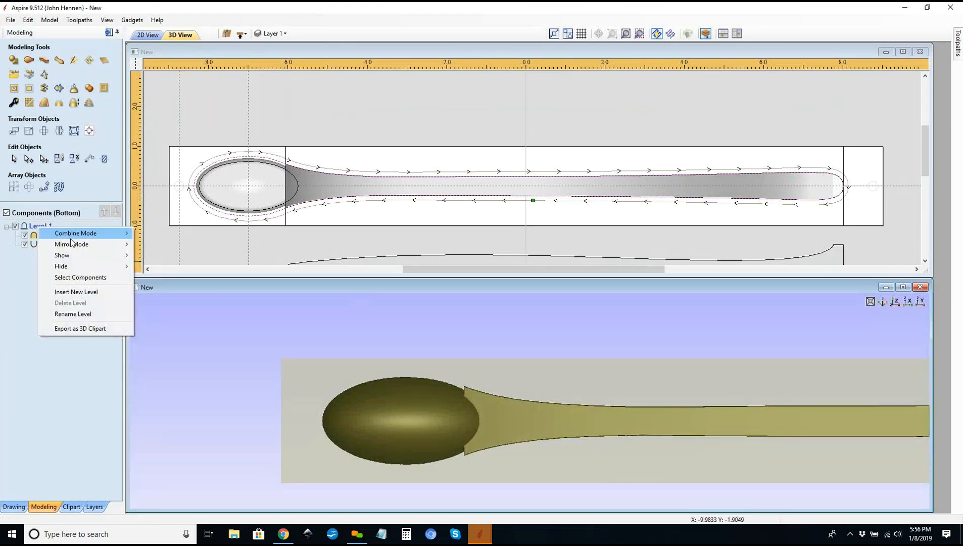
{"action": "left_click", "coordinate": [98, 293]}
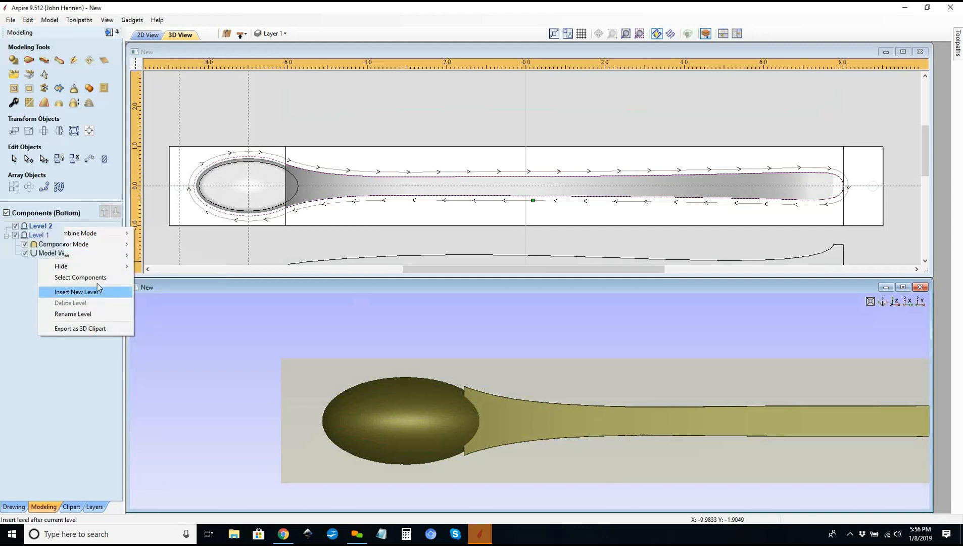
{"action": "left_click", "coordinate": [90, 90]}
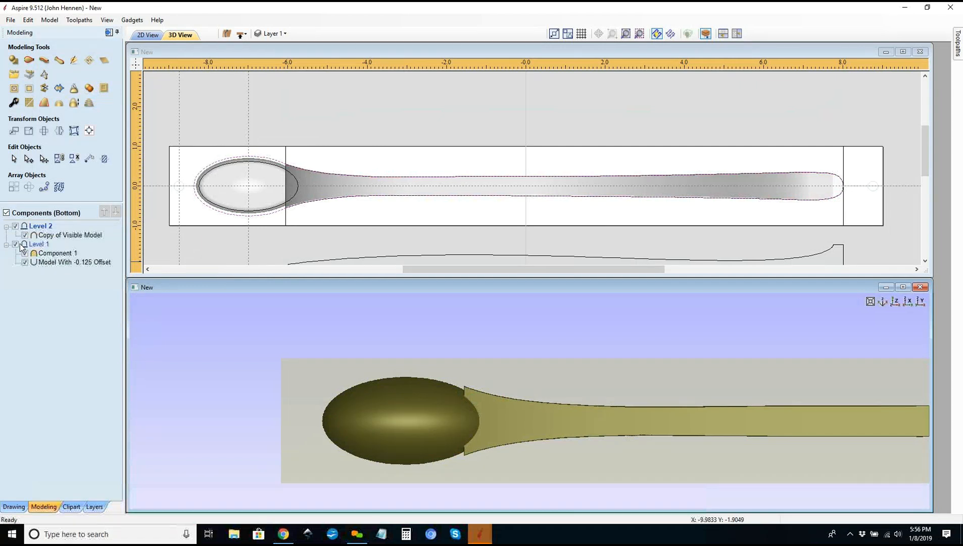
{"action": "left_click", "coordinate": [16, 245]}
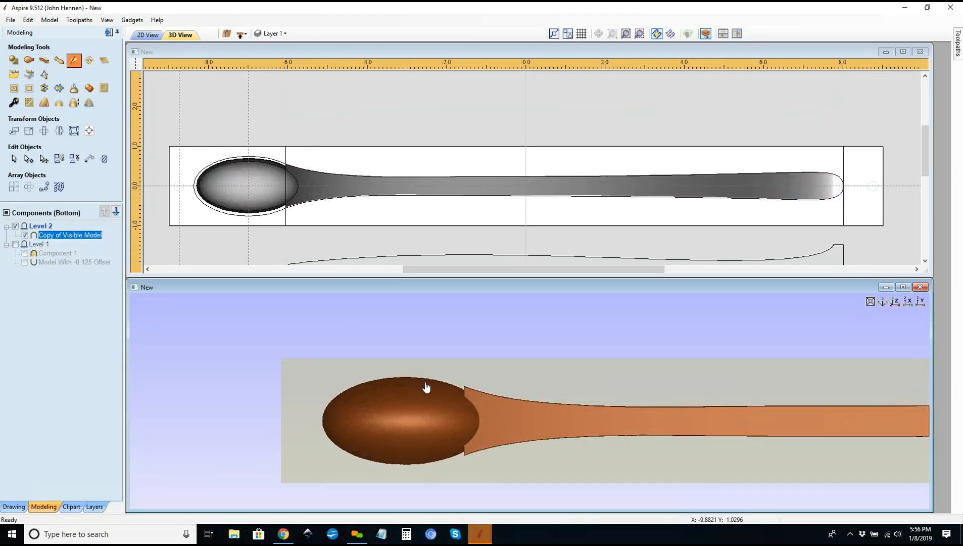
Step: Open Copy of Visible Model for sculpting and smooth the handle edges near the bowl with diameter 197 and strength 59
{"action": "left_click", "coordinate": [623, 433]}
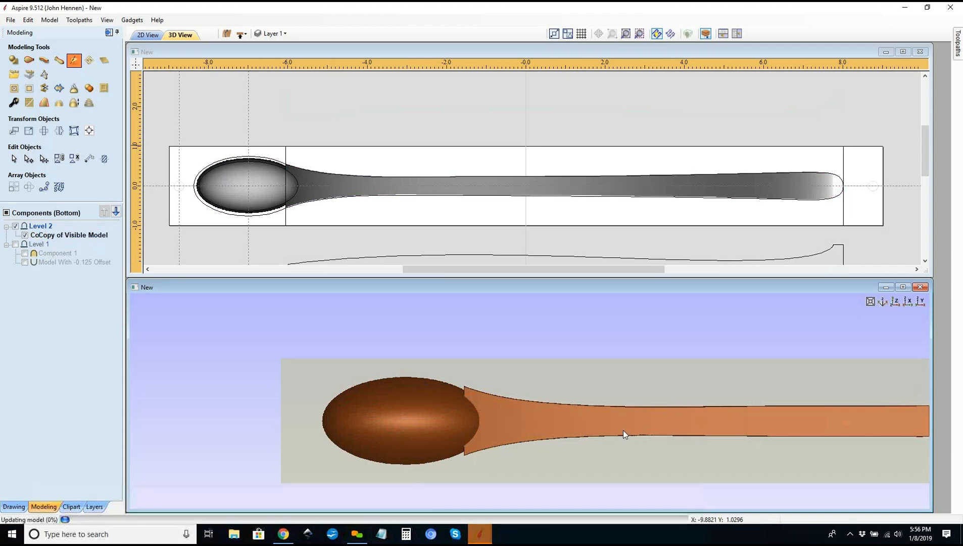
{"action": "double_click", "coordinate": [670, 412]}
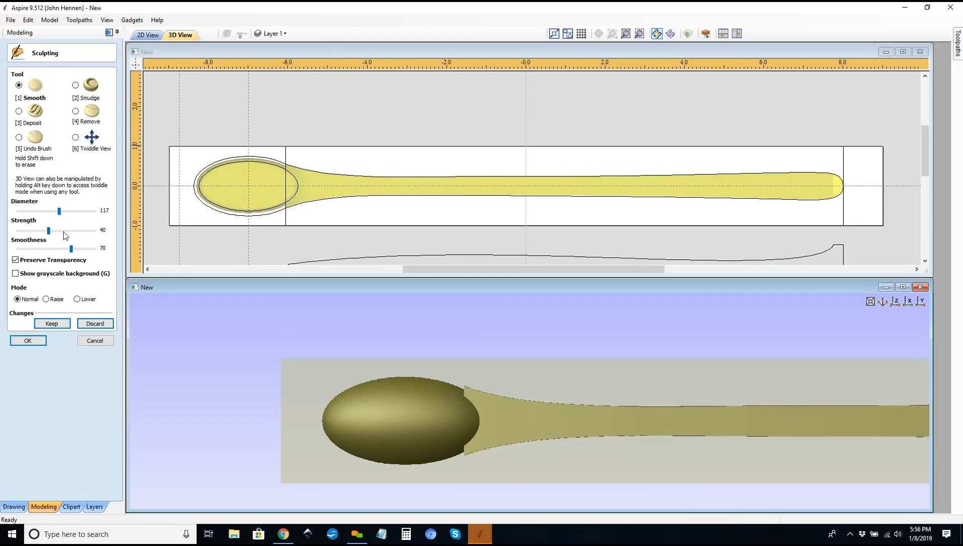
{"action": "scroll", "coordinate": [558, 421], "scroll_direction": "up", "scroll_amount": 5}
{"action": "left_click_drag", "start_coordinate": [661, 407], "coordinate": [540, 389]}
{"action": "left_click_drag", "start_coordinate": [627, 408], "coordinate": [460, 382]}
{"action": "mouse_move", "coordinate": [525, 396]}
{"action": "left_mouse_down"}
{"action": "mouse_move", "coordinate": [460, 387]}
{"action": "mouse_move", "coordinate": [485, 396]}
{"action": "left_mouse_up"}
{"action": "left_click_drag", "start_coordinate": [666, 433], "coordinate": [538, 441]}
{"action": "left_click_drag", "start_coordinate": [617, 441], "coordinate": [454, 458]}
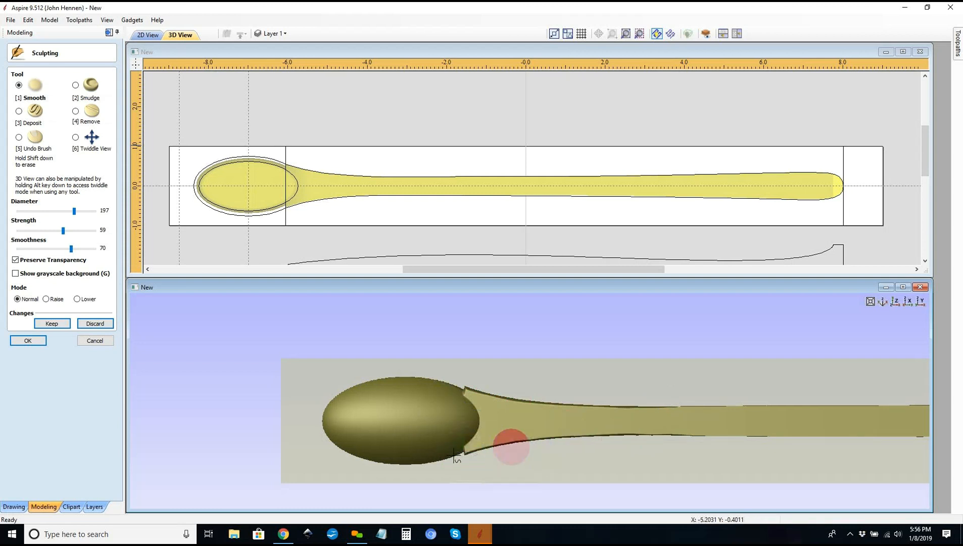
Step: Smooth the joint between the bowl's back and the handle with the sculpting brush
{"action": "left_click_drag", "start_coordinate": [479, 396], "coordinate": [440, 368]}
{"action": "left_click_drag", "start_coordinate": [512, 408], "coordinate": [417, 371]}
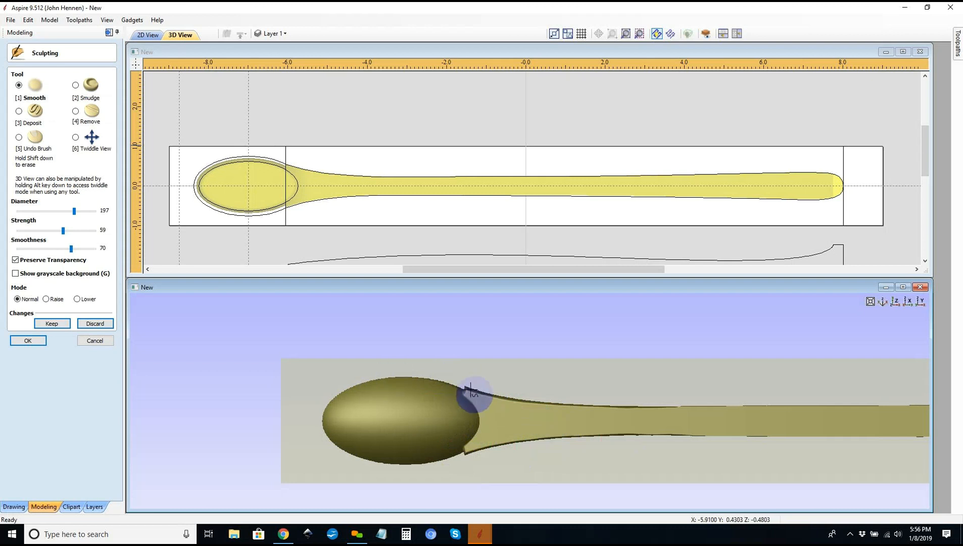
{"action": "mouse_move", "coordinate": [448, 379]}
{"action": "left_mouse_down"}
{"action": "mouse_move", "coordinate": [428, 376]}
{"action": "mouse_move", "coordinate": [410, 396]}
{"action": "left_mouse_up"}
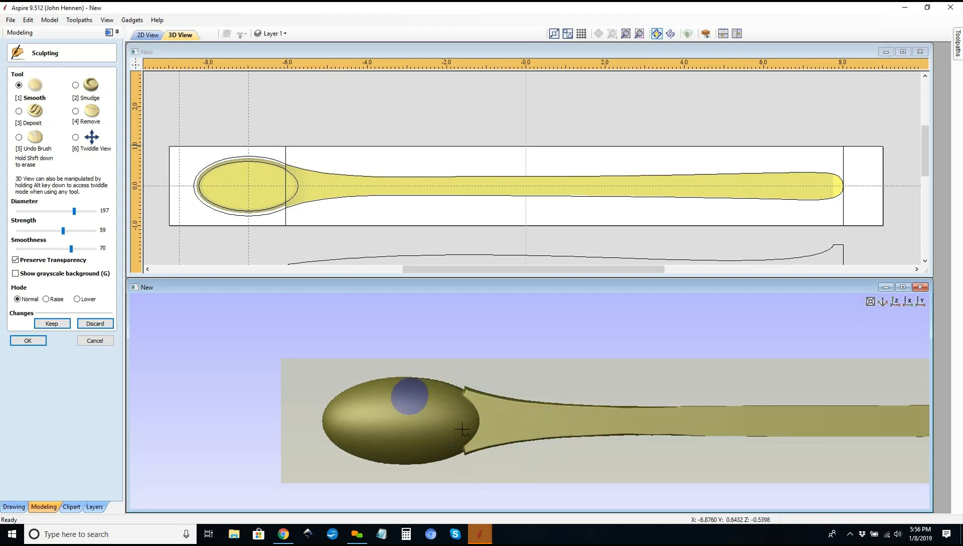
{"action": "mouse_move", "coordinate": [633, 438]}
{"action": "left_mouse_down"}
{"action": "mouse_move", "coordinate": [761, 445]}
{"action": "mouse_move", "coordinate": [625, 436]}
{"action": "left_mouse_up"}
Step: Set the smoothing brush diameter to 301 and smooth the long edges of the handle toward its tip
{"action": "scroll", "coordinate": [504, 381], "scroll_direction": "down", "scroll_amount": 3}
{"action": "scroll", "coordinate": [447, 388], "scroll_direction": "down", "scroll_amount": 2}
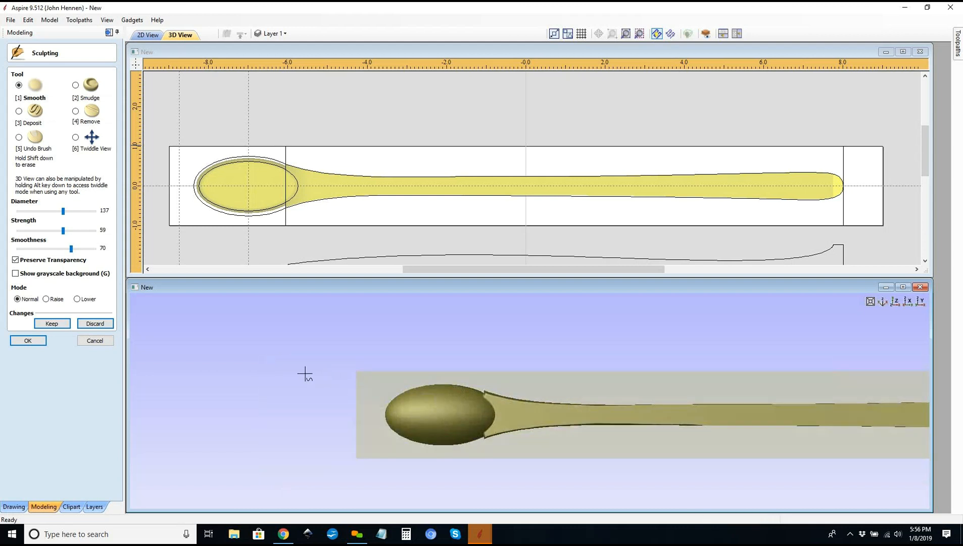
{"action": "scroll", "coordinate": [313, 376], "scroll_direction": "down", "scroll_amount": 2}
{"action": "middle_click_drag", "start_coordinate": [378, 419], "coordinate": [349, 418]}
{"action": "scroll", "coordinate": [420, 417], "scroll_direction": "up", "scroll_amount": 1}
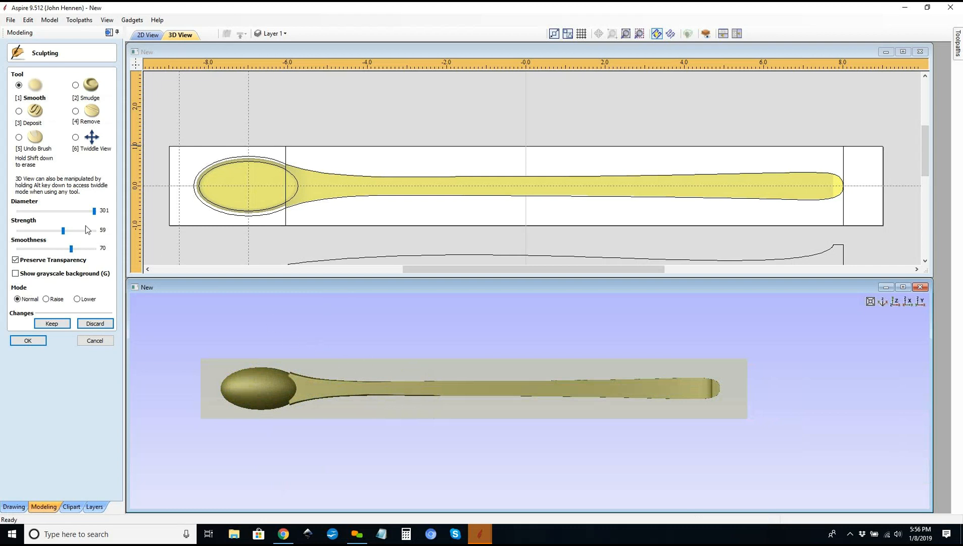
{"action": "left_click_drag", "start_coordinate": [433, 392], "coordinate": [726, 399]}
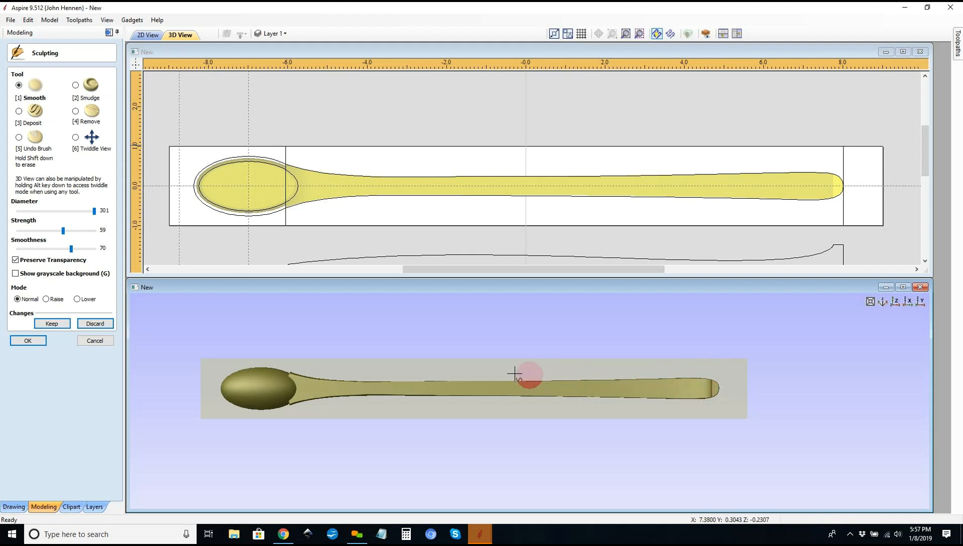
{"action": "mouse_move", "coordinate": [385, 394]}
{"action": "left_mouse_down"}
{"action": "mouse_move", "coordinate": [532, 396]}
{"action": "mouse_move", "coordinate": [491, 402]}
{"action": "left_mouse_up"}
{"action": "left_click_drag", "start_coordinate": [624, 406], "coordinate": [567, 397]}
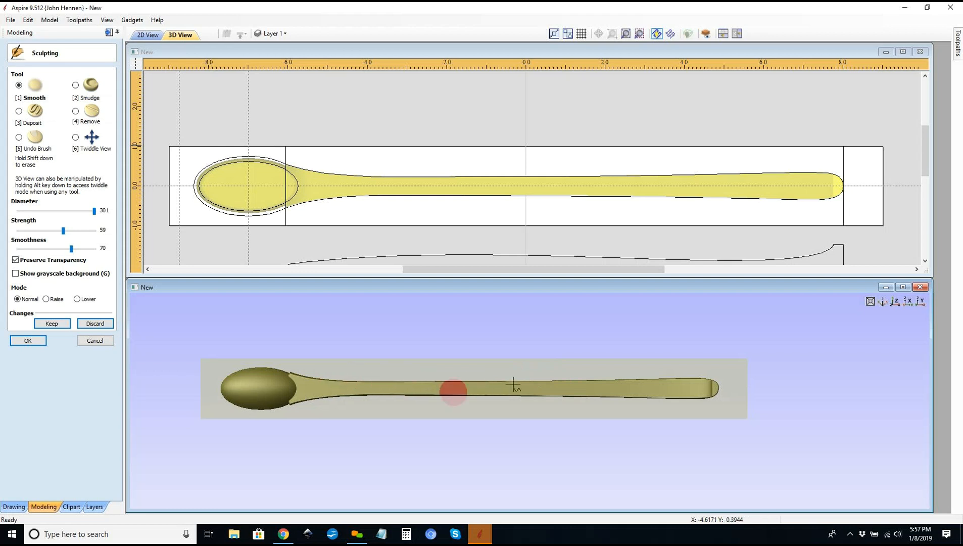
{"action": "left_click_drag", "start_coordinate": [526, 383], "coordinate": [493, 398]}
Step: Raise the smoothing brush strength to 98 and smooth the long edges along the middle of the handle
{"action": "scroll", "coordinate": [494, 398], "scroll_direction": "up", "scroll_amount": 8}
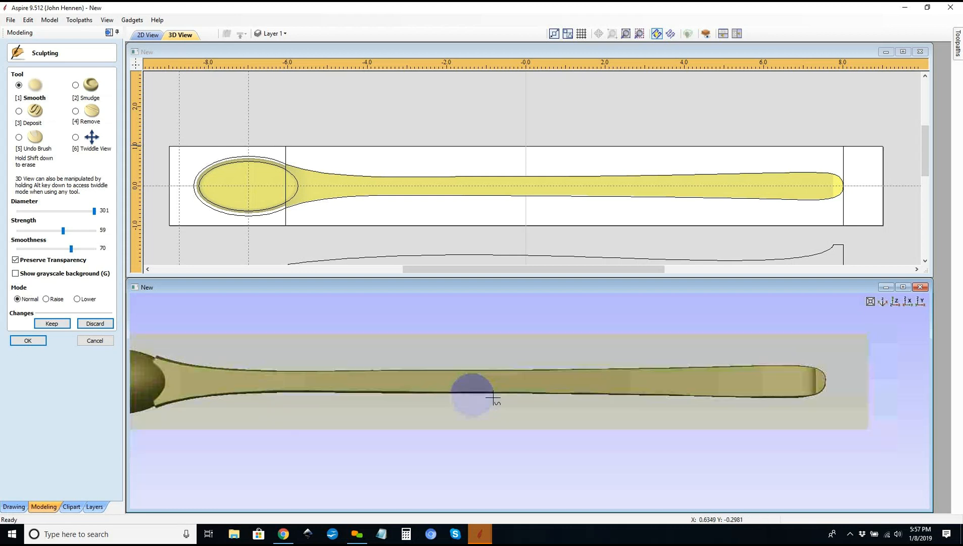
{"action": "mouse_move", "coordinate": [489, 400]}
{"action": "left_mouse_down", "text": "alt"}
{"action": "mouse_move", "coordinate": [532, 393]}
{"action": "mouse_move", "coordinate": [696, 404]}
{"action": "left_mouse_up", "text": "alt"}
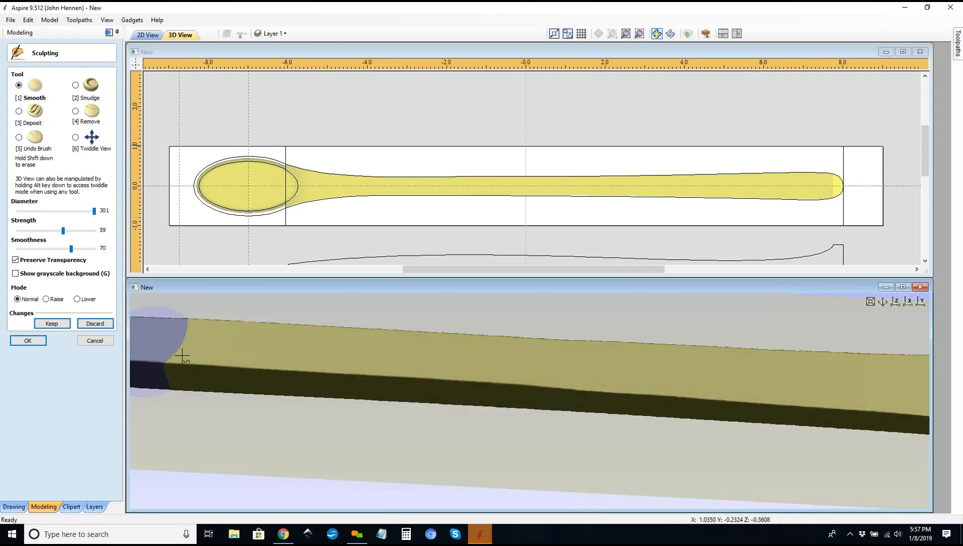
{"action": "mouse_move", "coordinate": [212, 389]}
{"action": "left_mouse_down"}
{"action": "mouse_move", "coordinate": [348, 370]}
{"action": "mouse_move", "coordinate": [377, 377]}
{"action": "left_mouse_up"}
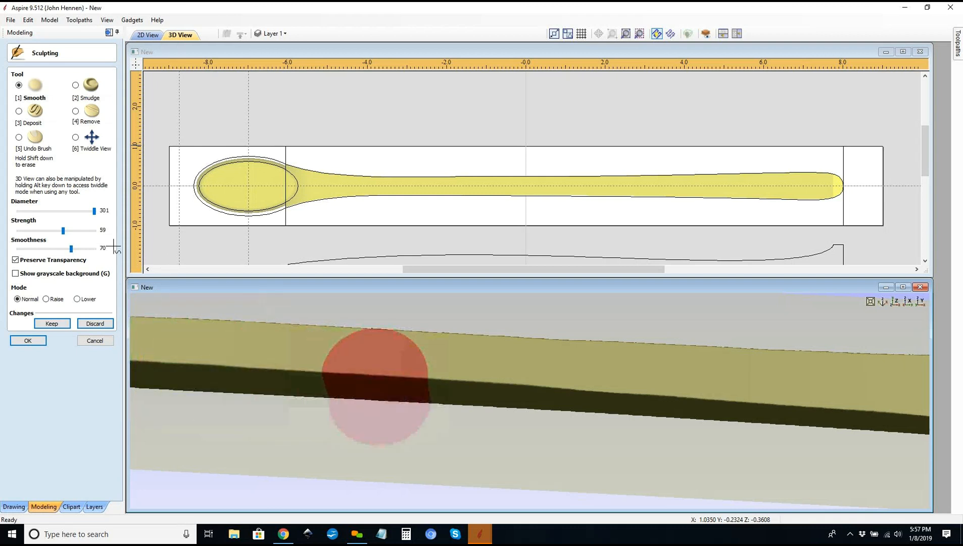
{"action": "mouse_move", "coordinate": [210, 402]}
{"action": "left_mouse_down"}
{"action": "mouse_move", "coordinate": [383, 385]}
{"action": "mouse_move", "coordinate": [638, 419]}
{"action": "mouse_move", "coordinate": [771, 424]}
{"action": "left_mouse_up"}
{"action": "mouse_move", "coordinate": [449, 407]}
{"action": "left_mouse_down"}
{"action": "mouse_move", "coordinate": [271, 382]}
{"action": "mouse_move", "coordinate": [283, 388]}
{"action": "left_mouse_up"}
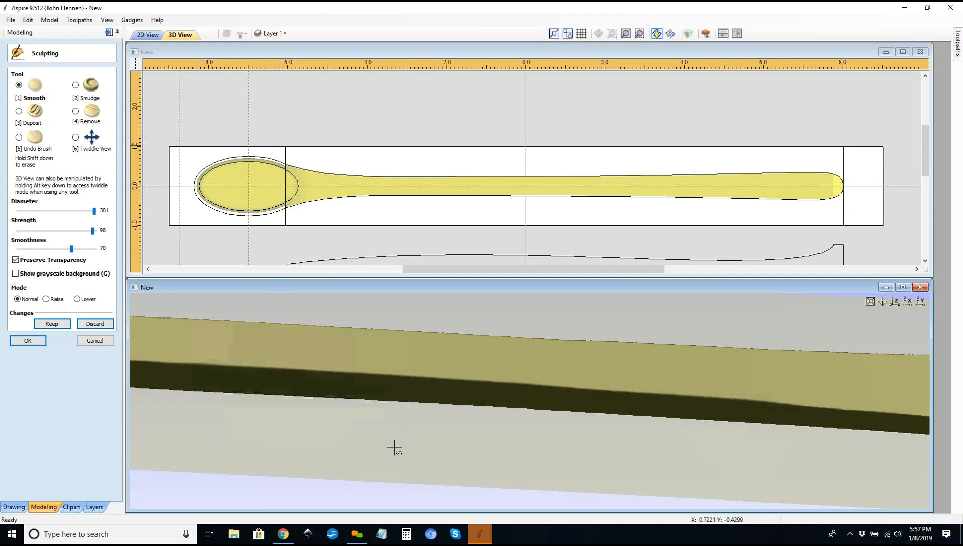
{"action": "left_click_drag", "start_coordinate": [393, 463], "coordinate": [391, 435]}
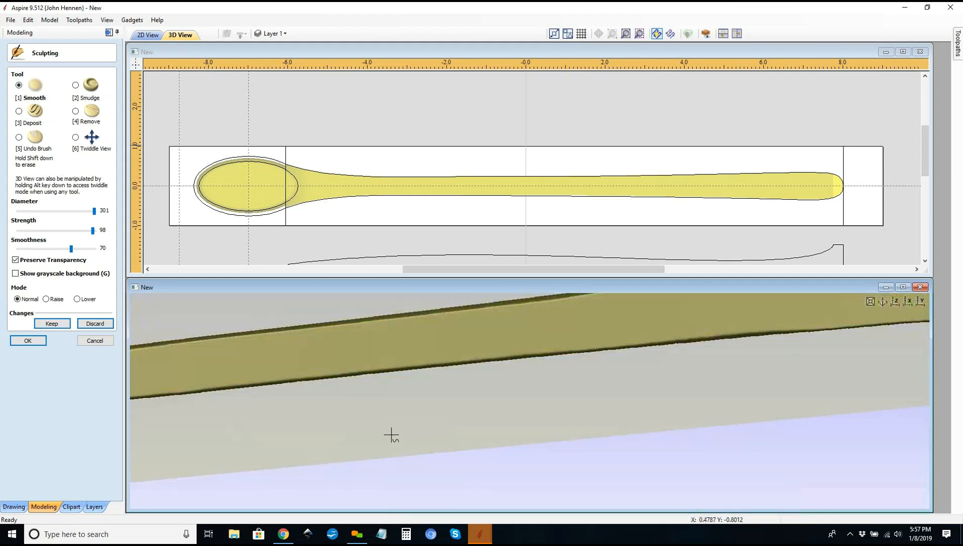
{"action": "scroll", "coordinate": [391, 436], "scroll_direction": "down", "scroll_amount": 4}
{"action": "mouse_move", "coordinate": [295, 386]}
{"action": "left_mouse_down"}
{"action": "mouse_move", "coordinate": [223, 388]}
{"action": "mouse_move", "coordinate": [237, 398]}
{"action": "mouse_move", "coordinate": [286, 396]}
{"action": "mouse_move", "coordinate": [199, 404]}
{"action": "mouse_move", "coordinate": [151, 400]}
{"action": "mouse_move", "coordinate": [204, 393]}
{"action": "mouse_move", "coordinate": [144, 390]}
{"action": "mouse_move", "coordinate": [314, 389]}
{"action": "mouse_move", "coordinate": [746, 326]}
{"action": "mouse_move", "coordinate": [866, 329]}
{"action": "mouse_move", "coordinate": [846, 356]}
{"action": "mouse_move", "coordinate": [803, 360]}
{"action": "mouse_move", "coordinate": [850, 354]}
{"action": "mouse_move", "coordinate": [771, 349]}
{"action": "mouse_move", "coordinate": [667, 358]}
{"action": "mouse_move", "coordinate": [797, 355]}
{"action": "mouse_move", "coordinate": [598, 360]}
{"action": "mouse_move", "coordinate": [844, 318]}
{"action": "mouse_move", "coordinate": [838, 340]}
{"action": "mouse_move", "coordinate": [859, 323]}
{"action": "mouse_move", "coordinate": [806, 337]}
{"action": "mouse_move", "coordinate": [750, 336]}
{"action": "mouse_move", "coordinate": [738, 349]}
{"action": "mouse_move", "coordinate": [647, 345]}
{"action": "left_mouse_up"}
{"action": "mouse_move", "coordinate": [711, 348]}
{"action": "left_mouse_down"}
{"action": "mouse_move", "coordinate": [845, 327]}
{"action": "mouse_move", "coordinate": [559, 357]}
{"action": "mouse_move", "coordinate": [531, 393]}
{"action": "mouse_move", "coordinate": [458, 447]}
{"action": "mouse_move", "coordinate": [540, 370]}
{"action": "mouse_move", "coordinate": [516, 415]}
{"action": "mouse_move", "coordinate": [210, 271]}
{"action": "left_mouse_up"}
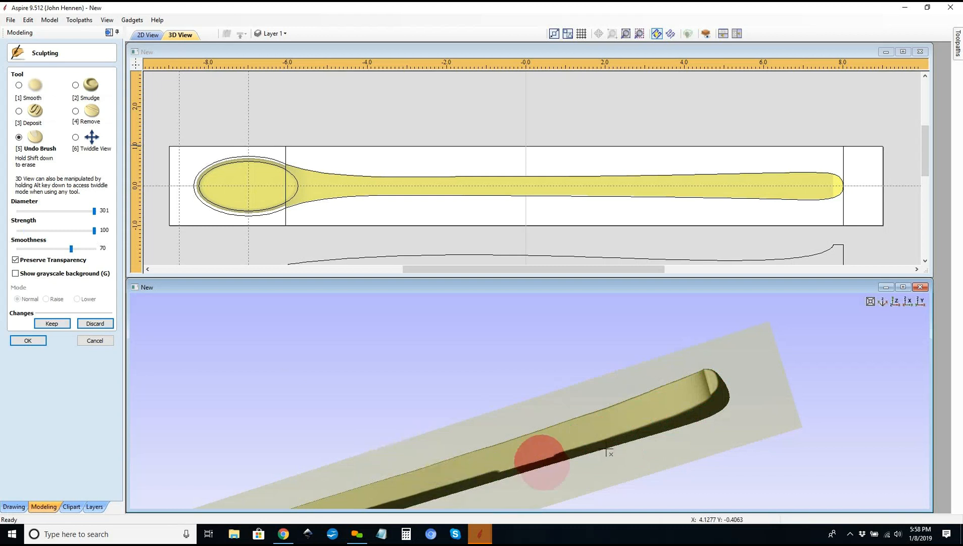
Step: Restore the tip half of the handle with the Undo Brush at diameter 301 and strength 100
{"action": "mouse_move", "coordinate": [707, 411]}
{"action": "left_mouse_down"}
{"action": "mouse_move", "coordinate": [718, 388]}
{"action": "mouse_move", "coordinate": [688, 375]}
{"action": "mouse_move", "coordinate": [557, 424]}
{"action": "left_mouse_up"}
{"action": "mouse_move", "coordinate": [521, 434]}
{"action": "left_mouse_down"}
{"action": "mouse_move", "coordinate": [512, 444]}
{"action": "mouse_move", "coordinate": [536, 447]}
{"action": "left_mouse_up"}
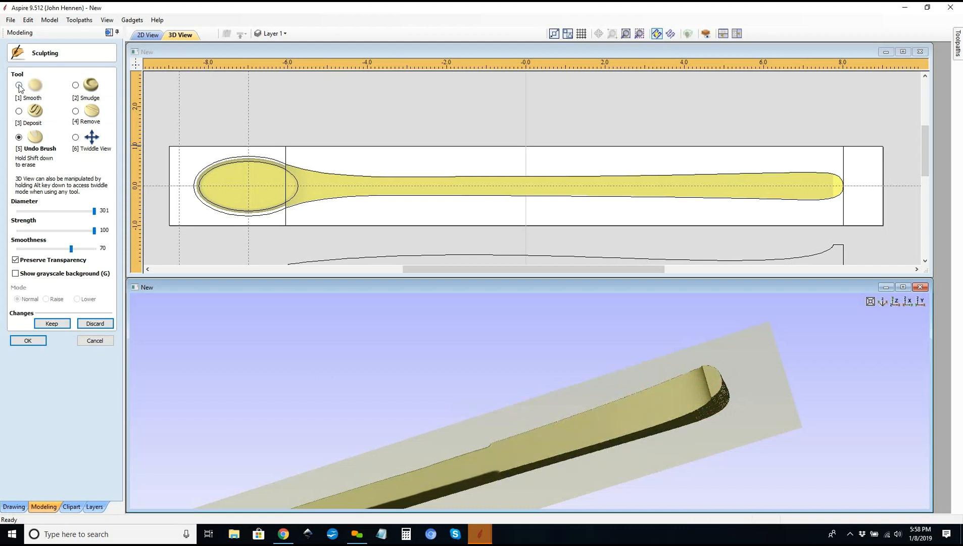
Step: Try the Deposit tool on the handle's tip half and erase the deposited material with the Undo Brush
{"action": "left_click", "coordinate": [34, 115]}
{"action": "left_click_drag", "start_coordinate": [550, 447], "coordinate": [646, 421]}
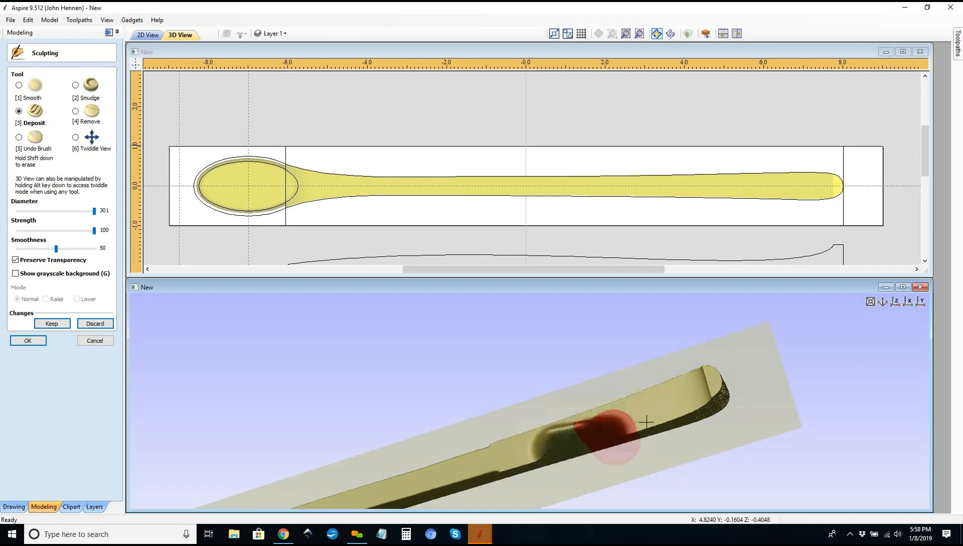
{"action": "left_click", "coordinate": [20, 140]}
{"action": "mouse_move", "coordinate": [548, 456]}
{"action": "left_mouse_down"}
{"action": "mouse_move", "coordinate": [657, 422]}
{"action": "mouse_move", "coordinate": [521, 430]}
{"action": "mouse_move", "coordinate": [544, 418]}
{"action": "mouse_move", "coordinate": [640, 410]}
{"action": "mouse_move", "coordinate": [563, 410]}
{"action": "mouse_move", "coordinate": [550, 419]}
{"action": "left_mouse_up"}
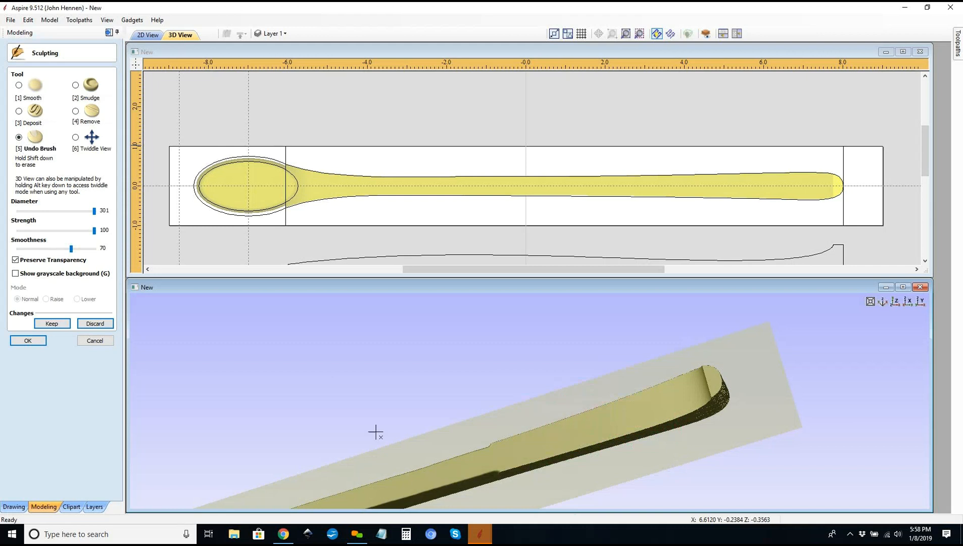
Step: Smooth the restored part of the handle up to its tip with brush strength 98
{"action": "left_click", "coordinate": [18, 86]}
{"action": "mouse_move", "coordinate": [498, 472]}
{"action": "left_mouse_down"}
{"action": "mouse_move", "coordinate": [715, 418]}
{"action": "mouse_move", "coordinate": [586, 425]}
{"action": "mouse_move", "coordinate": [481, 471]}
{"action": "mouse_move", "coordinate": [650, 426]}
{"action": "left_mouse_up"}
{"action": "mouse_move", "coordinate": [556, 461]}
{"action": "left_mouse_down"}
{"action": "mouse_move", "coordinate": [488, 472]}
{"action": "mouse_move", "coordinate": [710, 392]}
{"action": "mouse_move", "coordinate": [676, 386]}
{"action": "mouse_move", "coordinate": [477, 444]}
{"action": "mouse_move", "coordinate": [524, 447]}
{"action": "mouse_move", "coordinate": [490, 465]}
{"action": "mouse_move", "coordinate": [526, 462]}
{"action": "mouse_move", "coordinate": [677, 412]}
{"action": "mouse_move", "coordinate": [696, 394]}
{"action": "mouse_move", "coordinate": [659, 419]}
{"action": "mouse_move", "coordinate": [522, 458]}
{"action": "mouse_move", "coordinate": [498, 437]}
{"action": "mouse_move", "coordinate": [636, 432]}
{"action": "mouse_move", "coordinate": [707, 398]}
{"action": "left_mouse_up"}
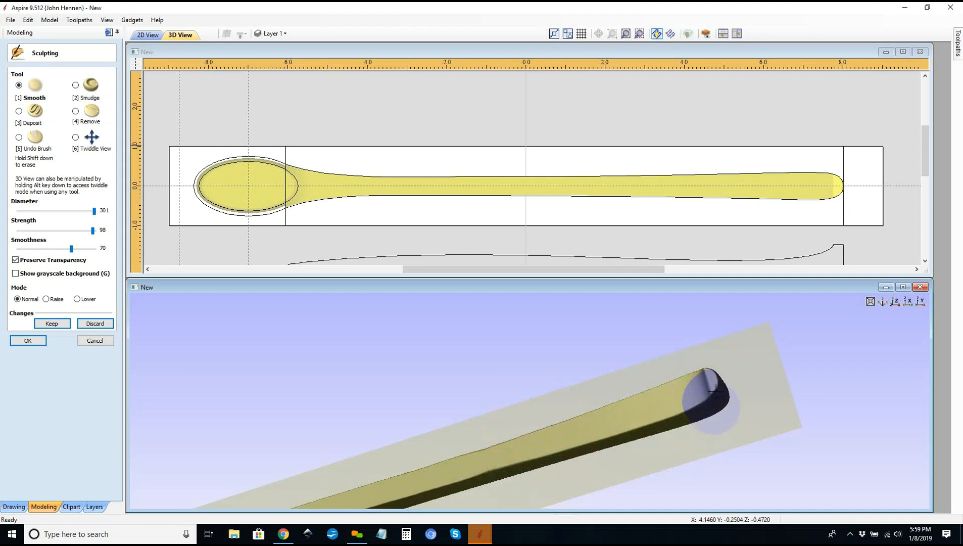
Step: Erase the protruding handle corner beside the bowl joint using the Undo Brush at strength 100
{"action": "scroll", "coordinate": [664, 387], "scroll_direction": "down", "scroll_amount": 4}
{"action": "middle_click_drag", "start_coordinate": [651, 386], "coordinate": [793, 348]}
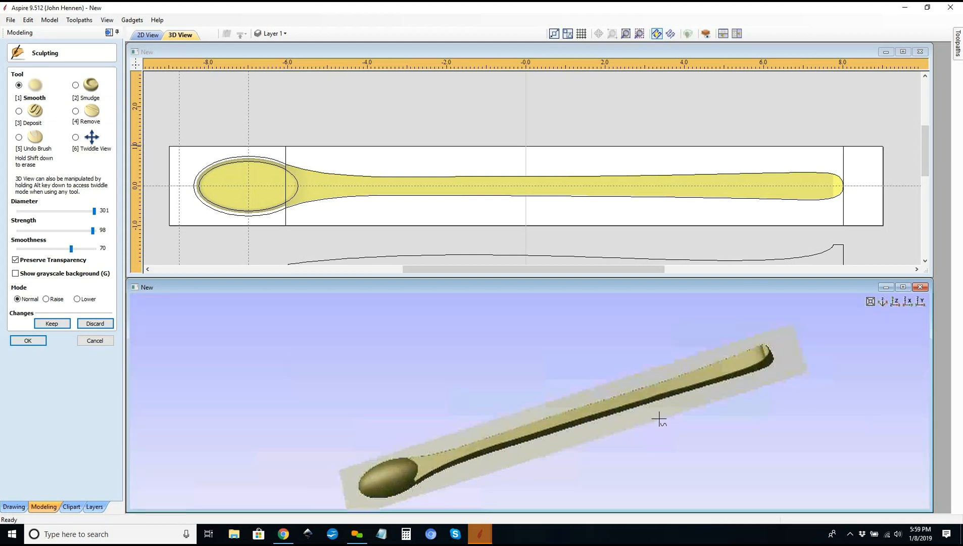
{"action": "left_click_drag", "start_coordinate": [634, 437], "coordinate": [600, 416]}
{"action": "right_click_drag", "start_coordinate": [600, 415], "coordinate": [518, 331]}
{"action": "left_click_drag", "start_coordinate": [518, 332], "coordinate": [561, 501]}
{"action": "left_click", "coordinate": [31, 154]}
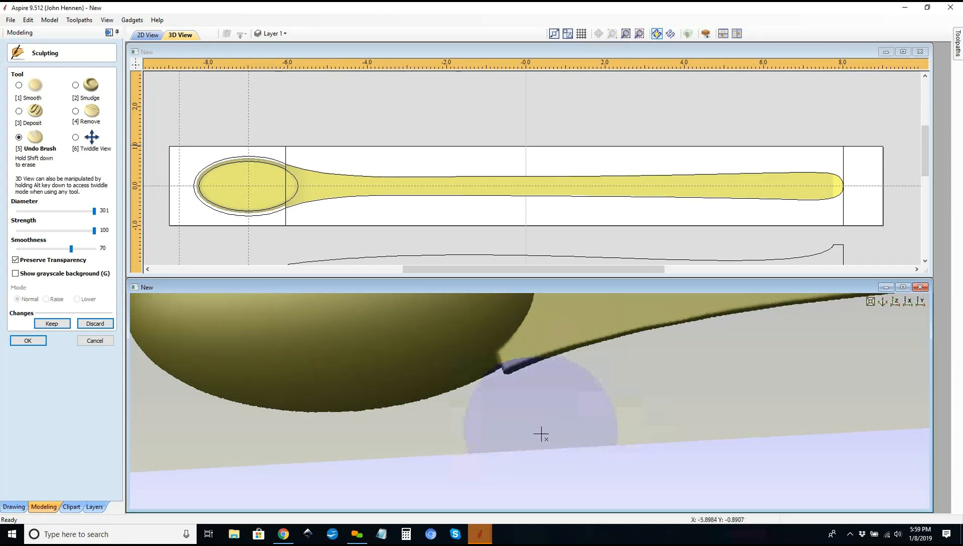
{"action": "left_click", "coordinate": [540, 433]}
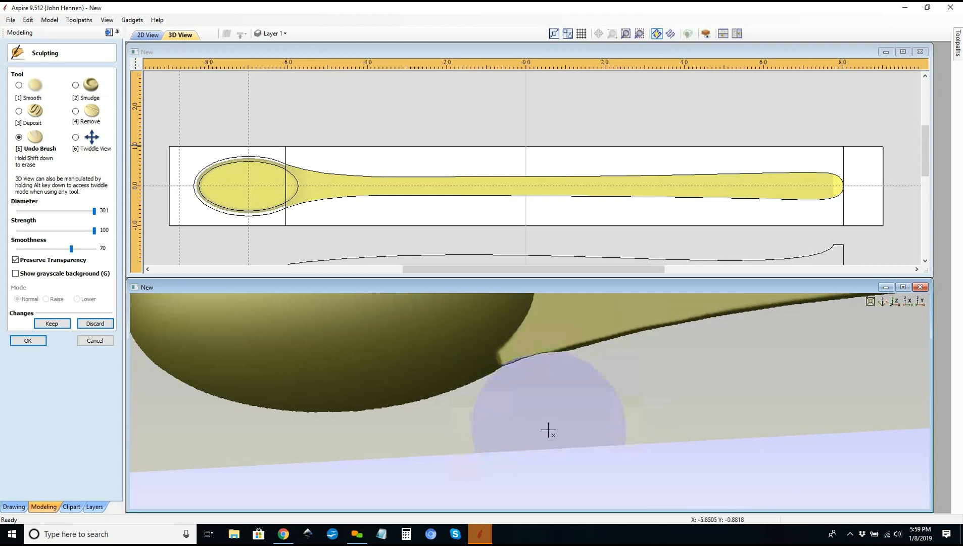
Step: Lower the Undo Brush strength to 85, erase a section of the bowl-handle joint, and reduce the brush diameter to 221
{"action": "key", "text": "Down"}
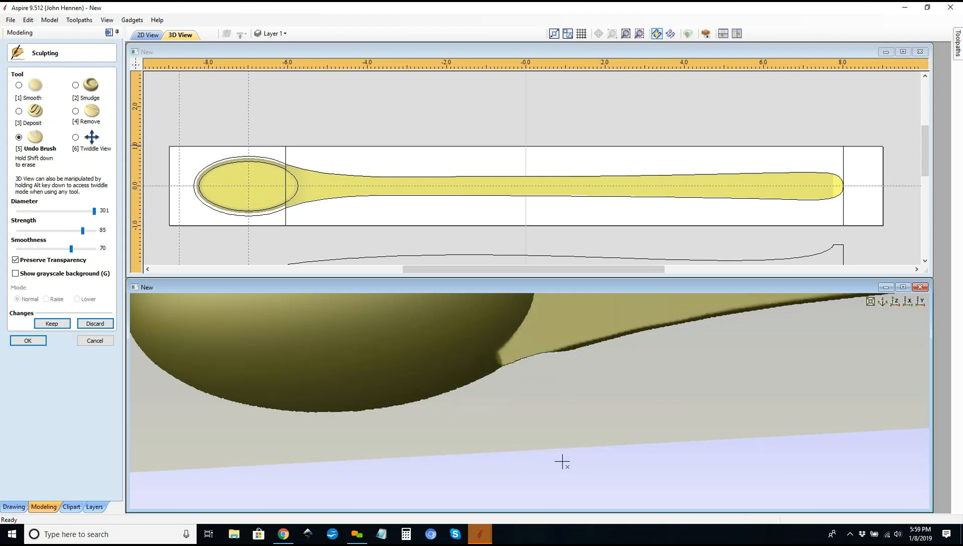
{"action": "scroll", "coordinate": [563, 484], "scroll_direction": "down", "scroll_amount": 3}
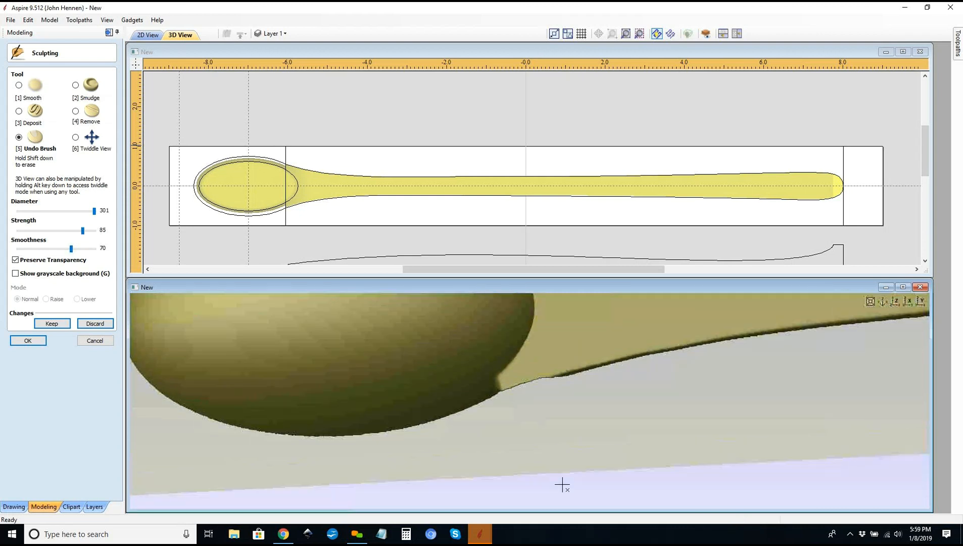
{"action": "key", "text": "Left"}
{"action": "key", "text": "Left"}
{"action": "mouse_move", "coordinate": [544, 402]}
{"action": "left_mouse_down", "text": "shift"}
{"action": "mouse_move", "coordinate": [509, 355]}
{"action": "mouse_move", "coordinate": [619, 446]}
{"action": "left_mouse_up", "text": "shift"}
{"action": "key", "text": "Left"}
{"action": "key", "text": "Left"}
{"action": "key", "text": "Left"}
{"action": "key", "text": "Left"}
{"action": "key", "text": "Left"}
{"action": "key", "text": "Left"}
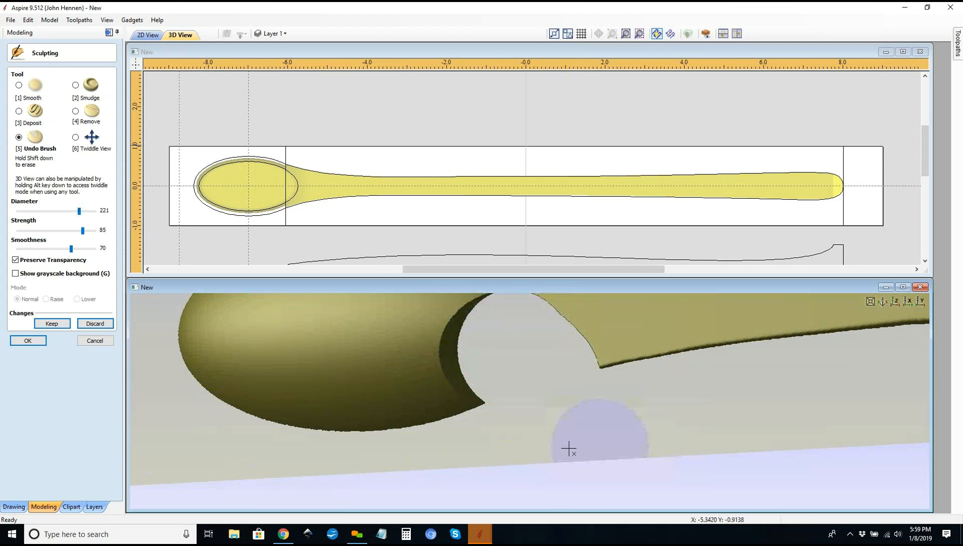
Step: Cancel the sculpting, discard all its changes, and inspect the joint between the bowl and handle
{"action": "left_click", "coordinate": [90, 343]}
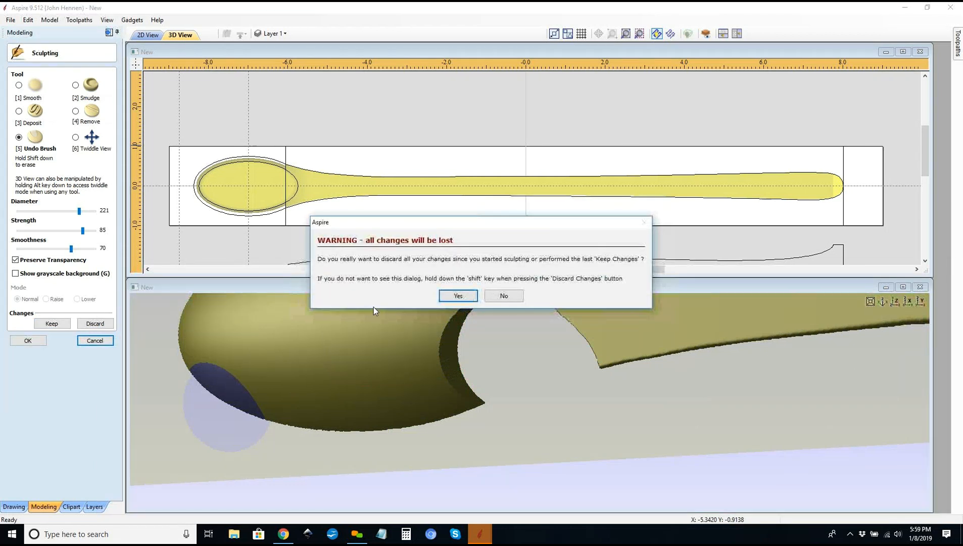
{"action": "left_click", "coordinate": [447, 295]}
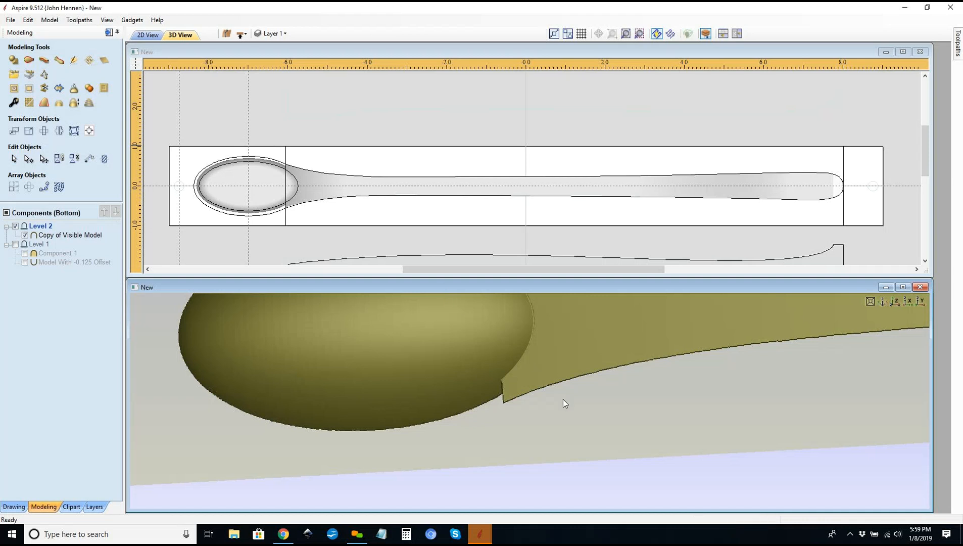
{"action": "scroll", "coordinate": [545, 397], "scroll_direction": "up", "scroll_amount": 5}
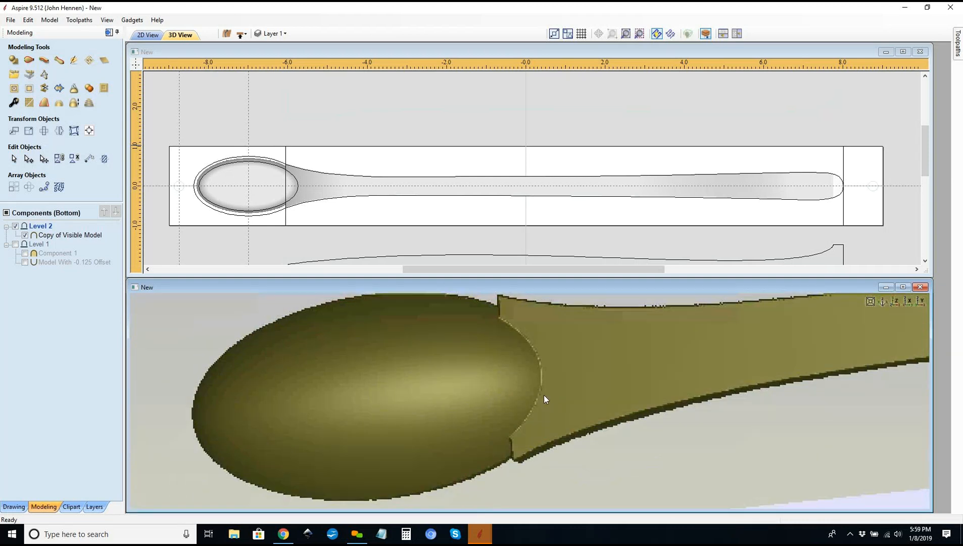
{"action": "left_click_drag", "start_coordinate": [539, 392], "coordinate": [531, 457]}
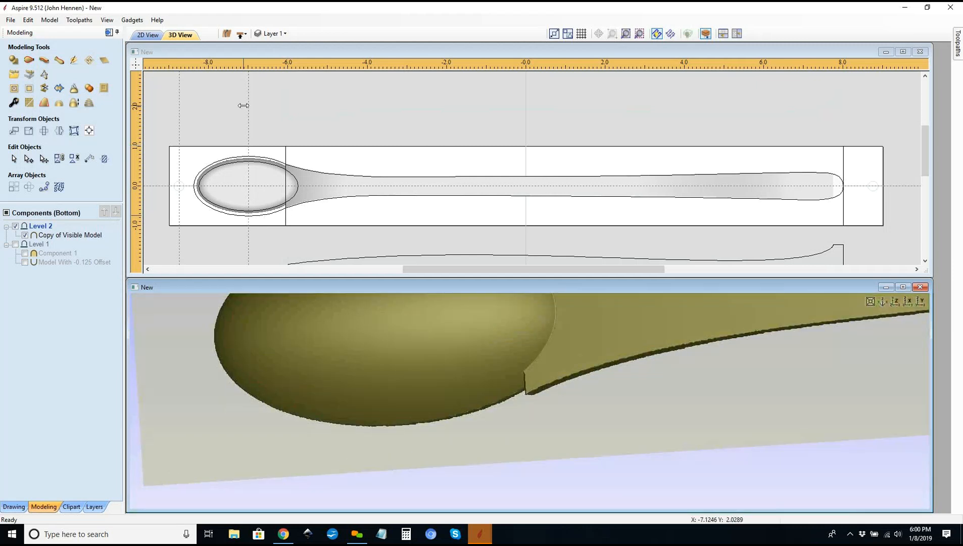
Step: Offset the inner bowl oval outwards by 0.1125 inches
{"action": "left_click", "coordinate": [243, 165]}
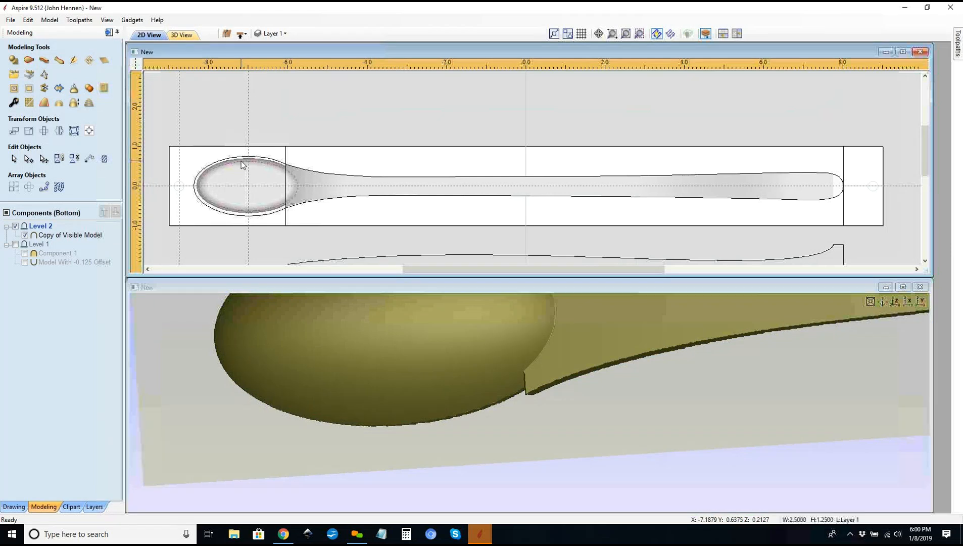
{"action": "left_click", "coordinate": [14, 507]}
{"action": "left_click", "coordinate": [14, 312]}
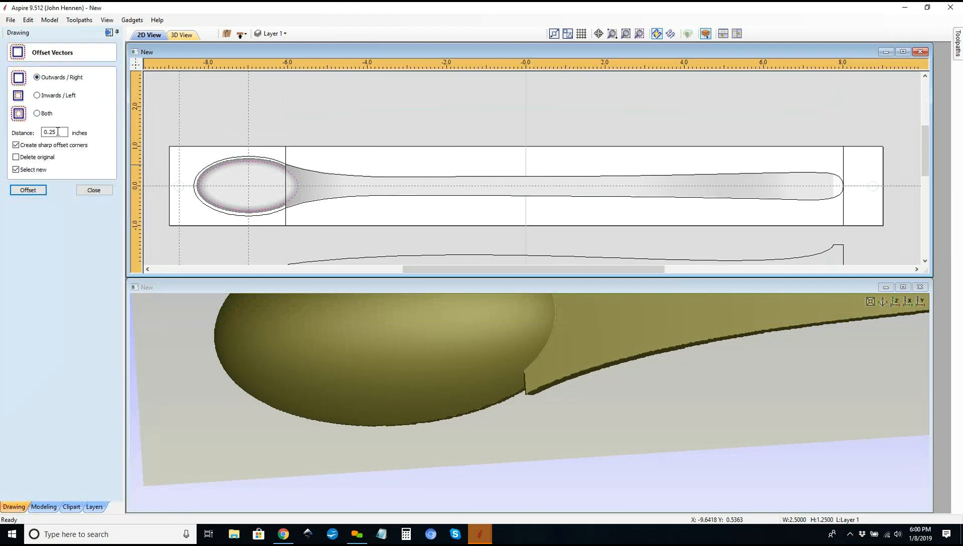
{"action": "type", "text": "0.1125"}
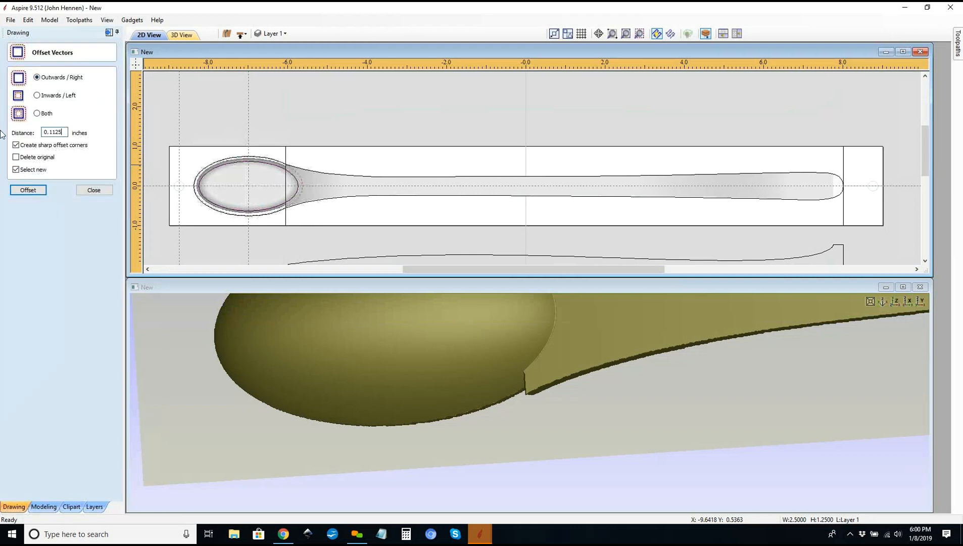
{"action": "left_click", "coordinate": [92, 190]}
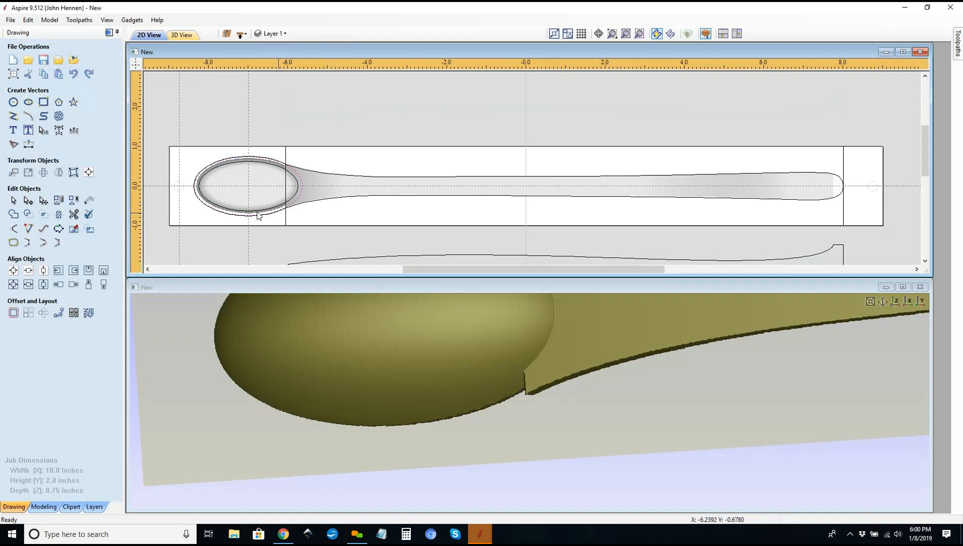
Step: Create a domed shape from the offset oval, scaled to an exact height of 0.625 inches and merged with the other components
{"action": "left_click", "coordinate": [42, 507]}
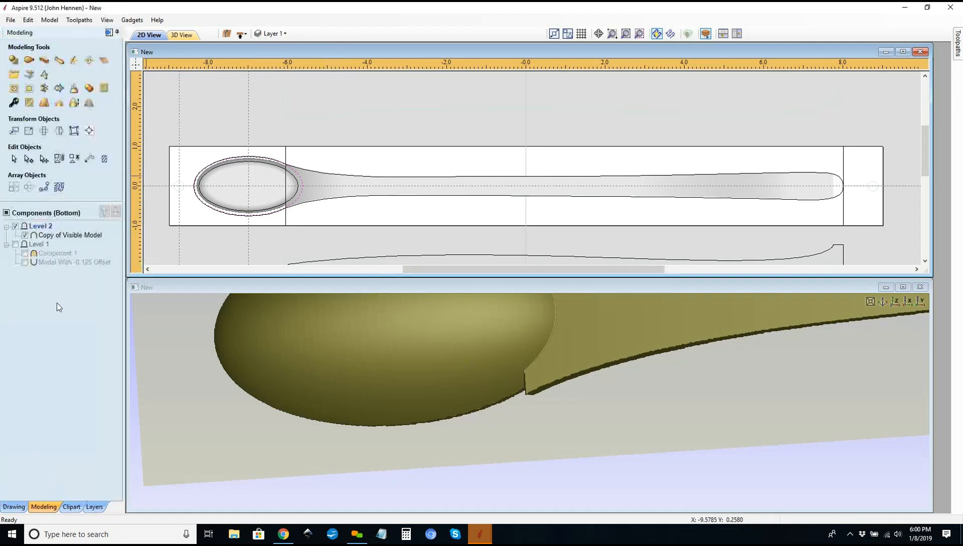
{"action": "left_click", "coordinate": [14, 60]}
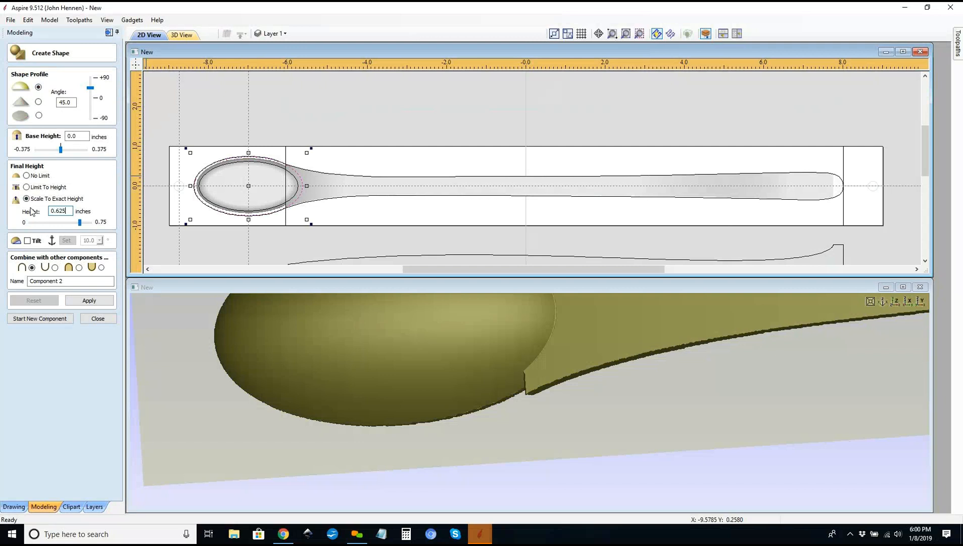
{"action": "left_click", "coordinate": [80, 268]}
{"action": "left_click", "coordinate": [89, 300]}
{"action": "left_click", "coordinate": [95, 301]}
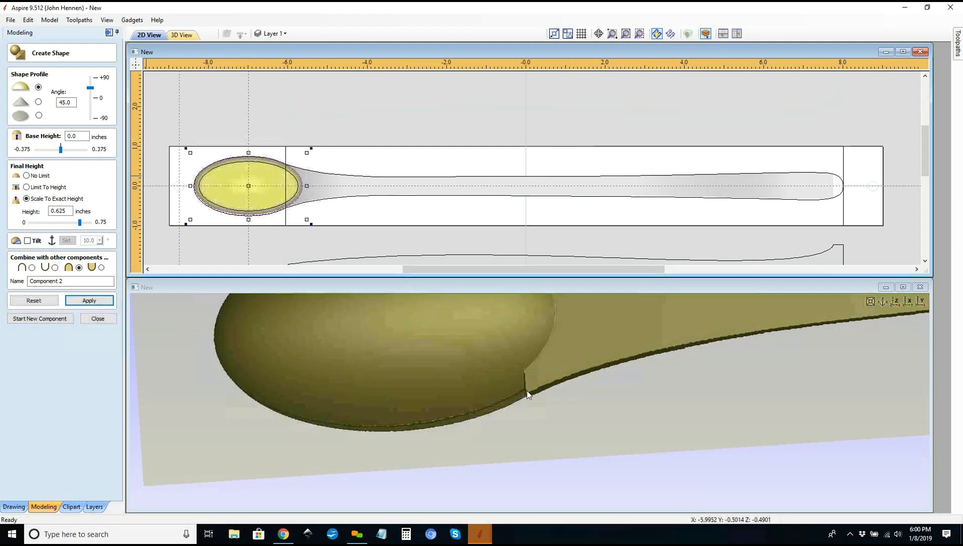
{"action": "left_click_drag", "start_coordinate": [537, 452], "coordinate": [572, 391]}
{"action": "mouse_move", "coordinate": [533, 417]}
{"action": "left_mouse_down"}
{"action": "mouse_move", "coordinate": [591, 406]}
{"action": "mouse_move", "coordinate": [564, 374]}
{"action": "mouse_move", "coordinate": [477, 325]}
{"action": "mouse_move", "coordinate": [501, 357]}
{"action": "mouse_move", "coordinate": [475, 377]}
{"action": "mouse_move", "coordinate": [518, 407]}
{"action": "mouse_move", "coordinate": [515, 396]}
{"action": "mouse_move", "coordinate": [618, 388]}
{"action": "mouse_move", "coordinate": [723, 403]}
{"action": "mouse_move", "coordinate": [701, 458]}
{"action": "mouse_move", "coordinate": [712, 370]}
{"action": "mouse_move", "coordinate": [673, 450]}
{"action": "mouse_move", "coordinate": [720, 359]}
{"action": "mouse_move", "coordinate": [590, 516]}
{"action": "mouse_move", "coordinate": [638, 382]}
{"action": "mouse_move", "coordinate": [587, 437]}
{"action": "mouse_move", "coordinate": [537, 420]}
{"action": "left_mouse_up"}
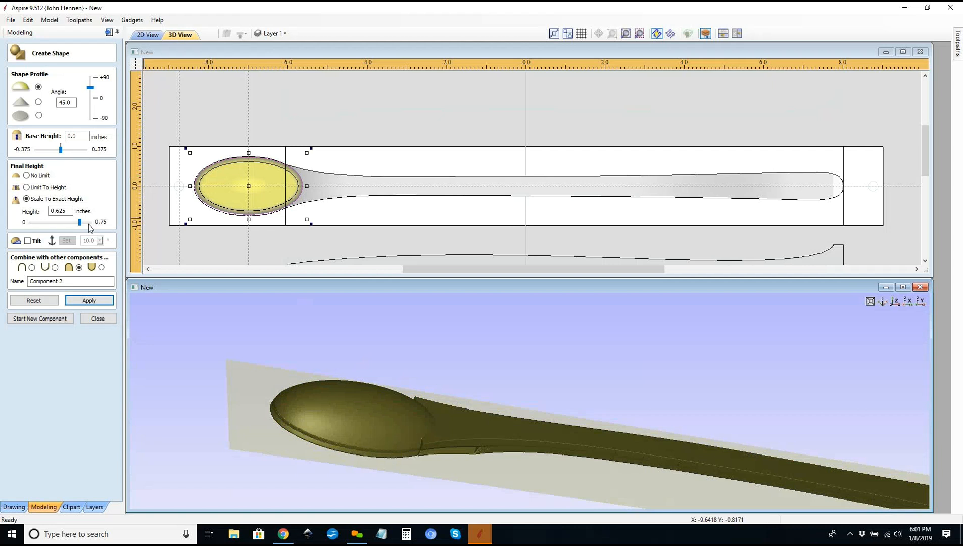
Step: Reset the domed shape and inspect the handle corners where they meet the bowl
{"action": "left_click", "coordinate": [25, 302]}
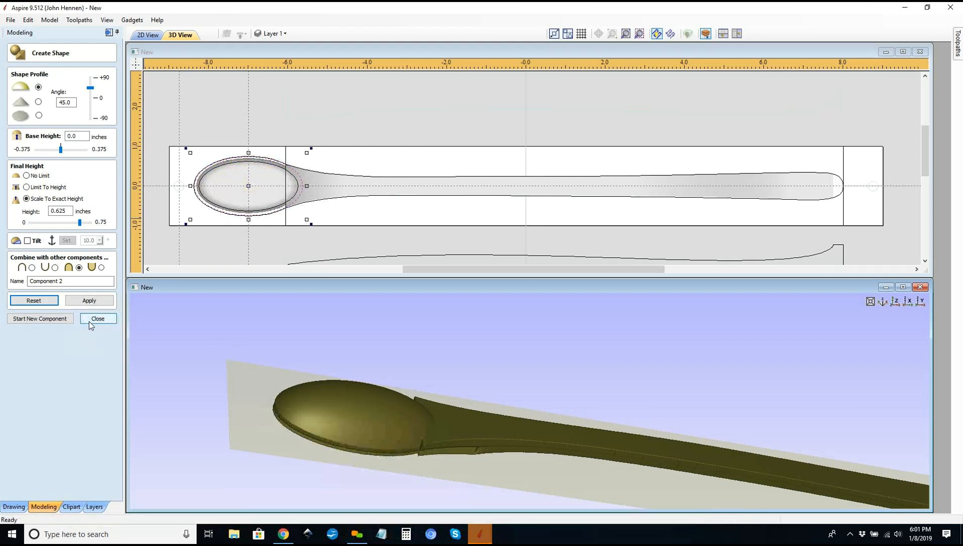
{"action": "left_click_drag", "start_coordinate": [491, 465], "coordinate": [482, 471]}
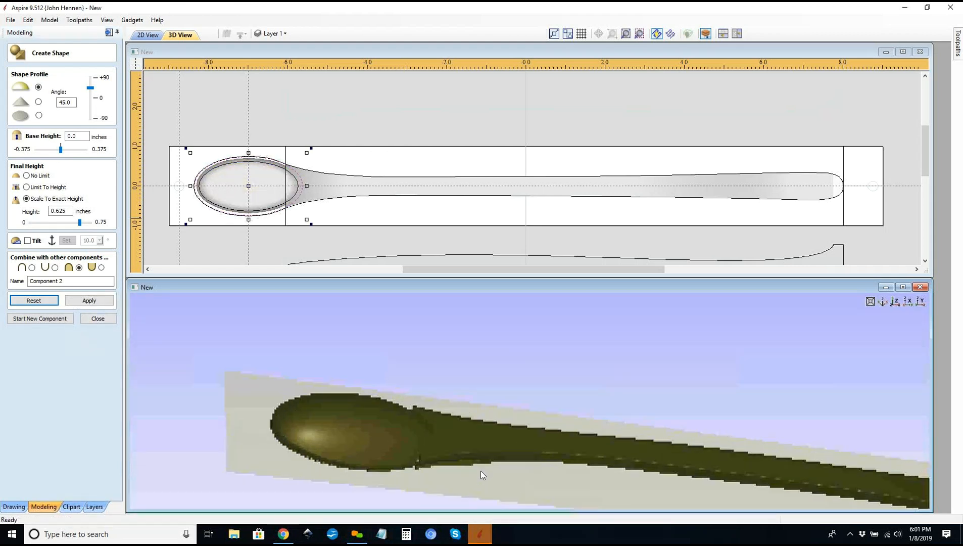
{"action": "left_click", "coordinate": [419, 458]}
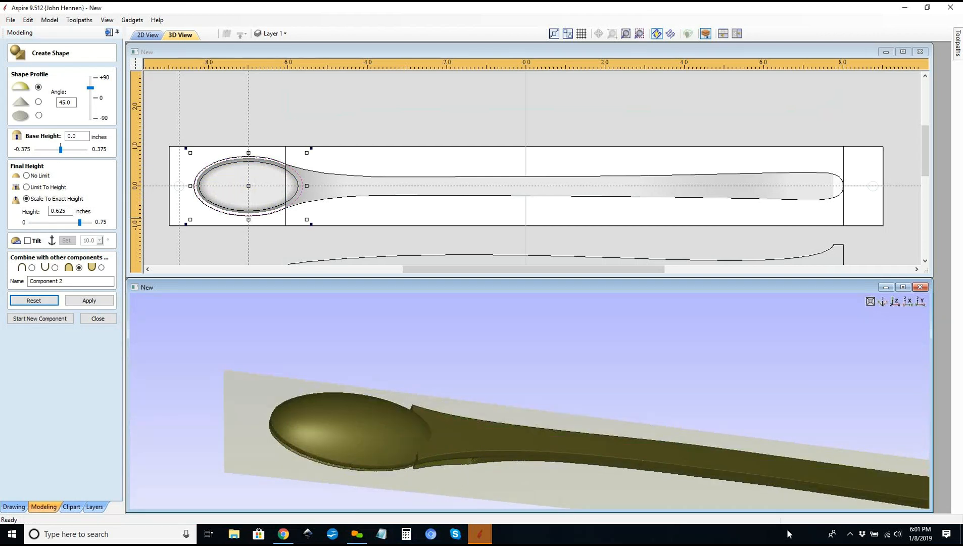
{"action": "left_click", "coordinate": [758, 517]}
{"action": "left_click_drag", "start_coordinate": [627, 458], "coordinate": [600, 457]}
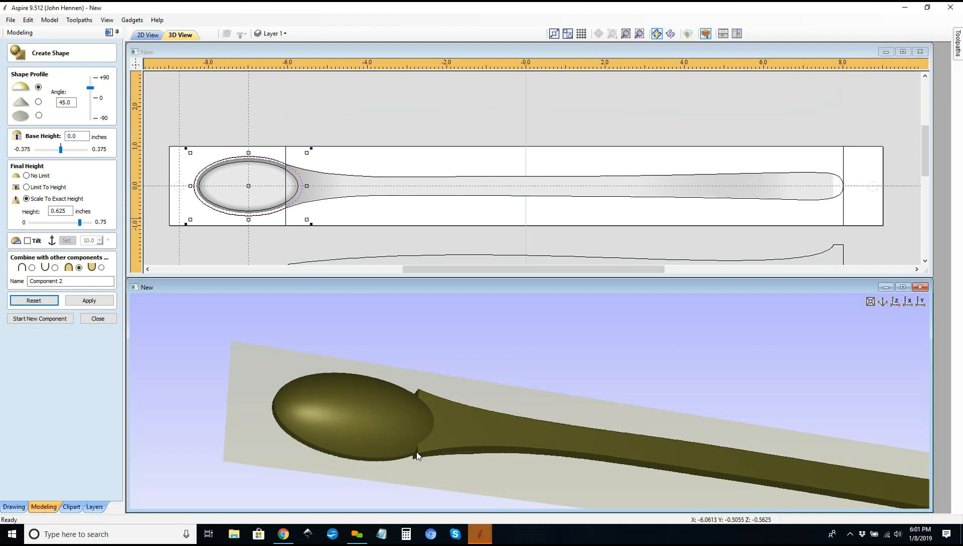
Step: Create a flat shape from the offset oval with a base height of 0.3125 inches and inspect its fit around the bowl
{"action": "left_click", "coordinate": [39, 115]}
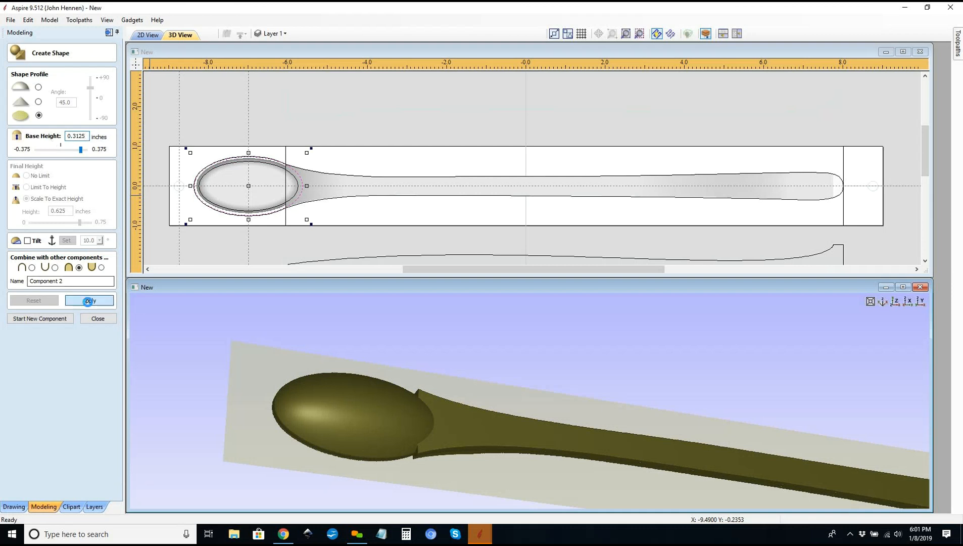
{"action": "left_click", "coordinate": [89, 300]}
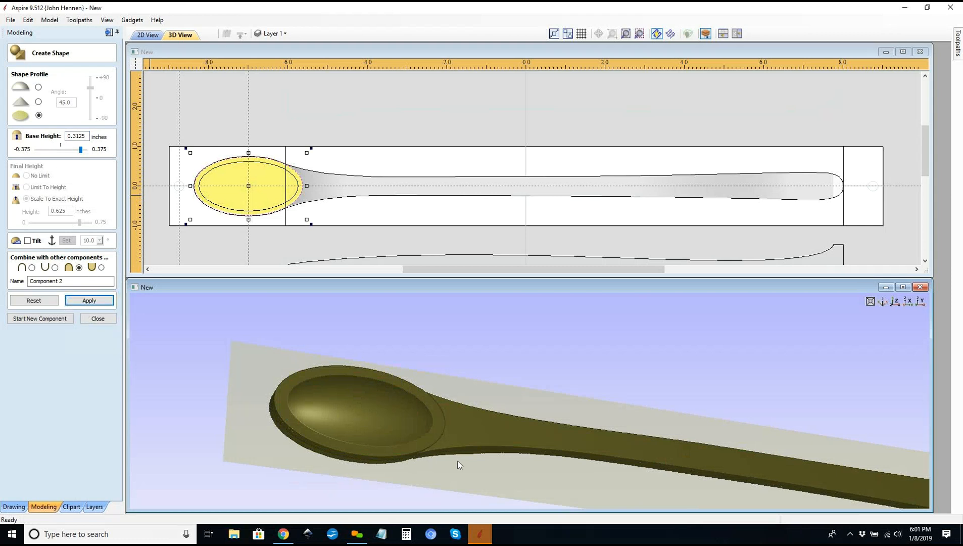
{"action": "left_click_drag", "start_coordinate": [471, 456], "coordinate": [428, 366]}
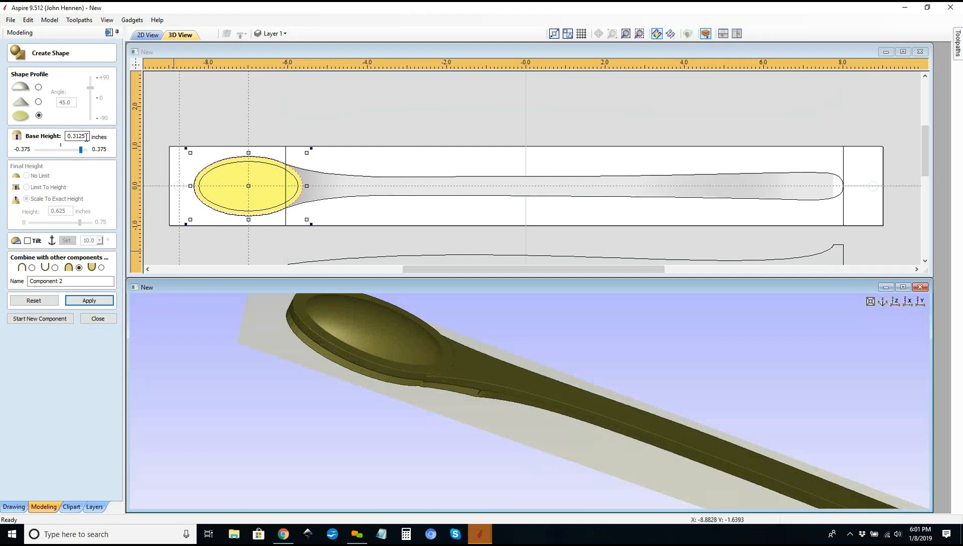
Step: Set the flat bowl shape's base height to 0.3 inches, examine its fit at the handle, and finish creating the shape
{"action": "double_click", "coordinate": [68, 137]}
{"action": "type", "text": "0."}
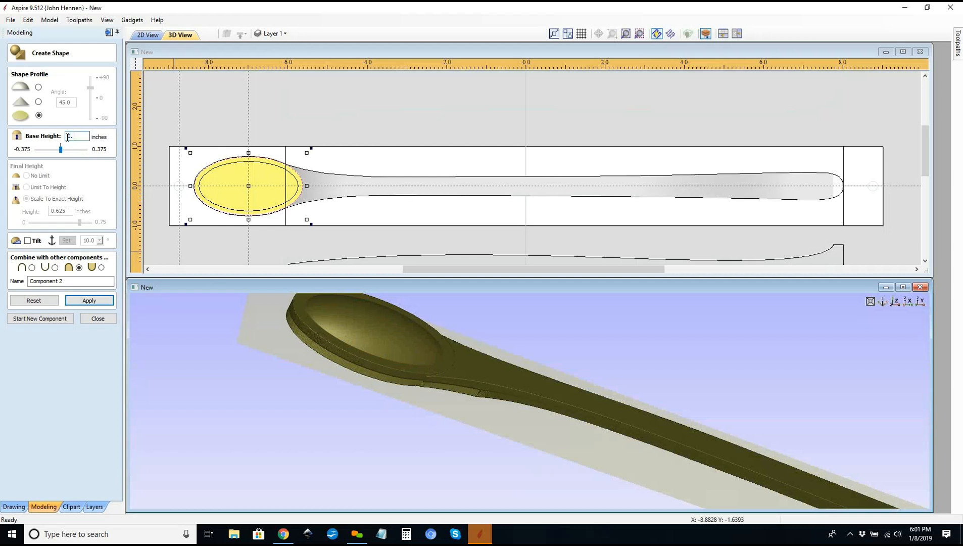
{"action": "type", "text": "3"}
{"action": "key", "text": "Return"}
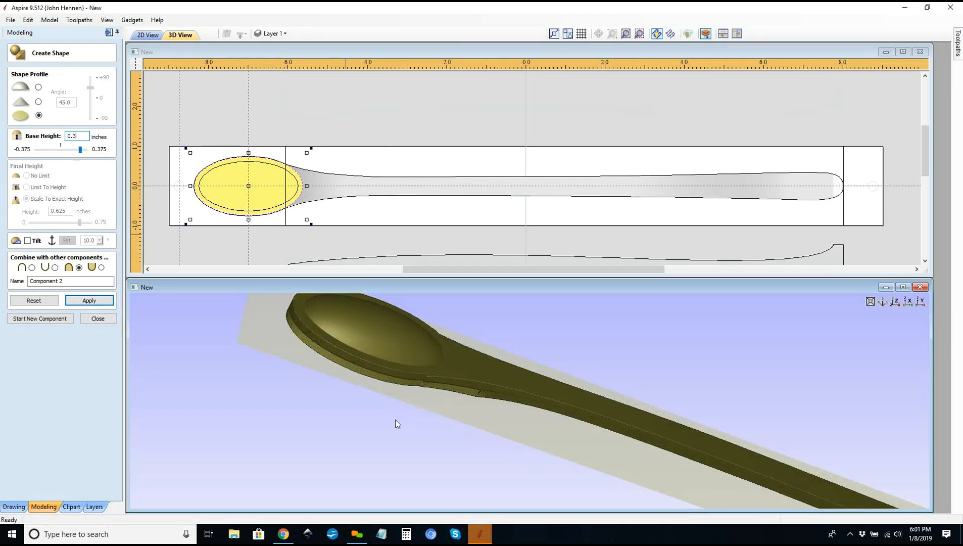
{"action": "left_click_drag", "start_coordinate": [390, 424], "coordinate": [396, 439]}
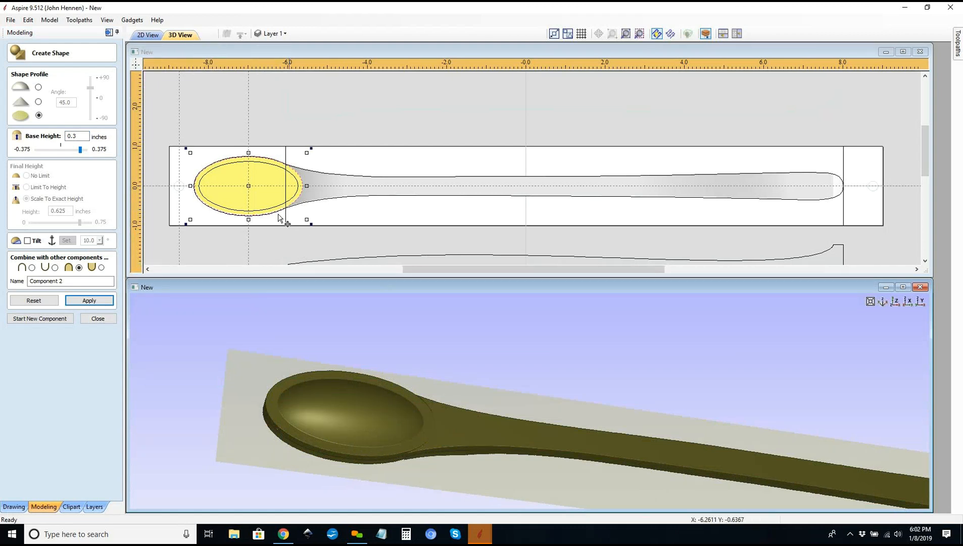
{"action": "scroll", "coordinate": [278, 218], "scroll_direction": "up", "scroll_amount": 2}
{"action": "scroll", "coordinate": [278, 218], "scroll_direction": "up", "scroll_amount": 3}
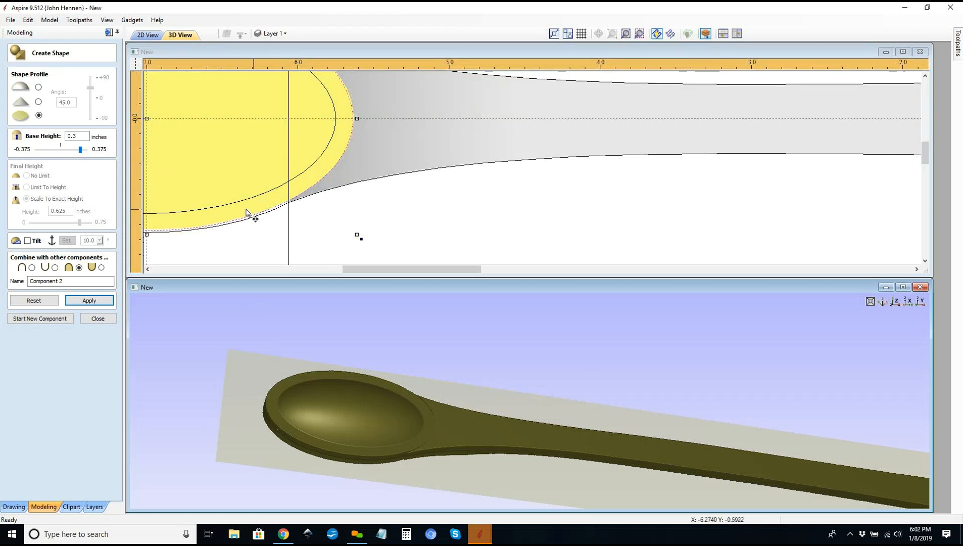
{"action": "left_click", "coordinate": [99, 319]}
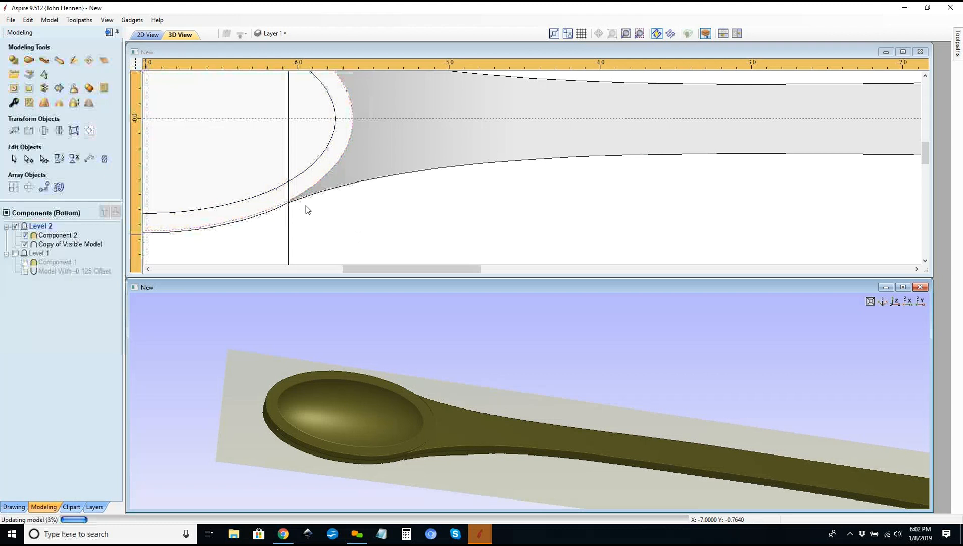
Step: Trim the offset oval where it runs around the bowl, leaving only its arc beyond the bowl-to-handle joint
{"action": "left_click", "coordinate": [280, 207]}
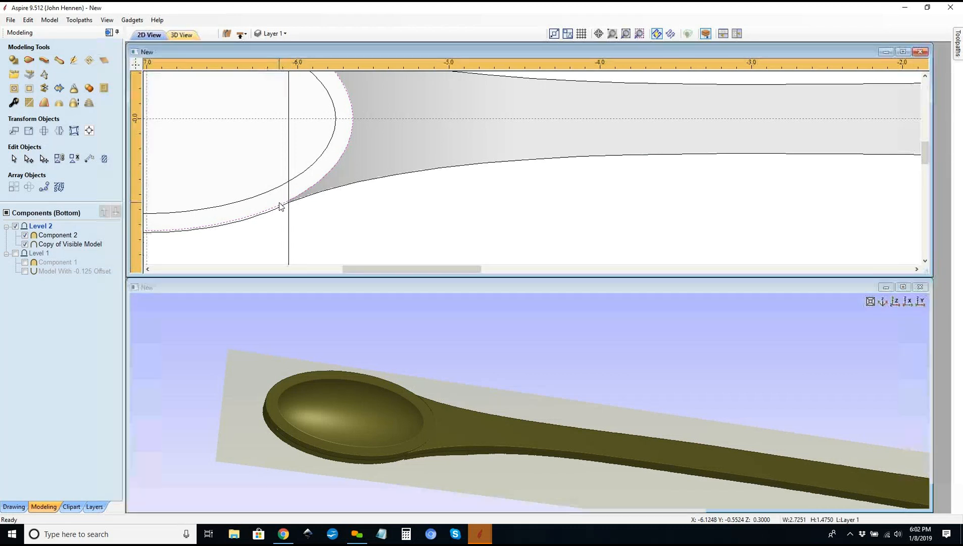
{"action": "left_click", "coordinate": [280, 204]}
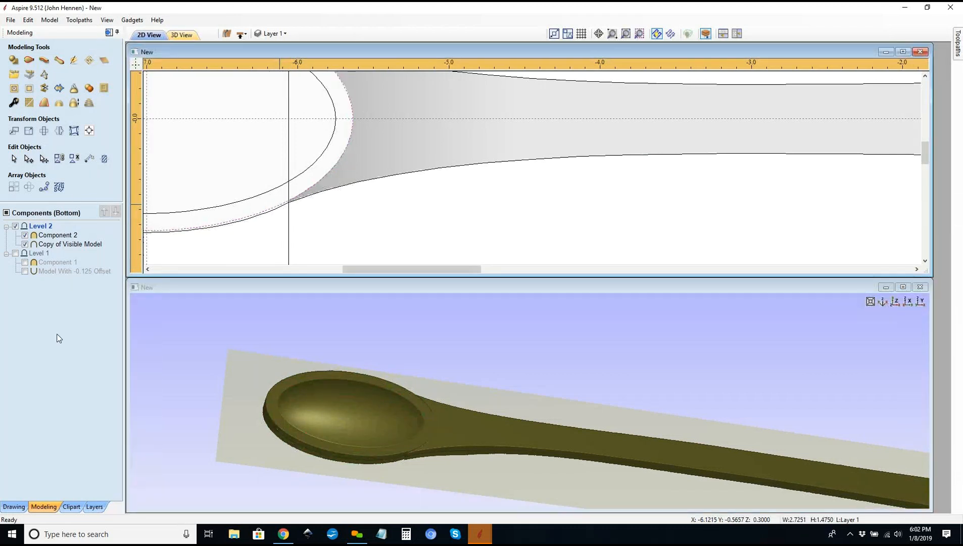
{"action": "left_click", "coordinate": [20, 506]}
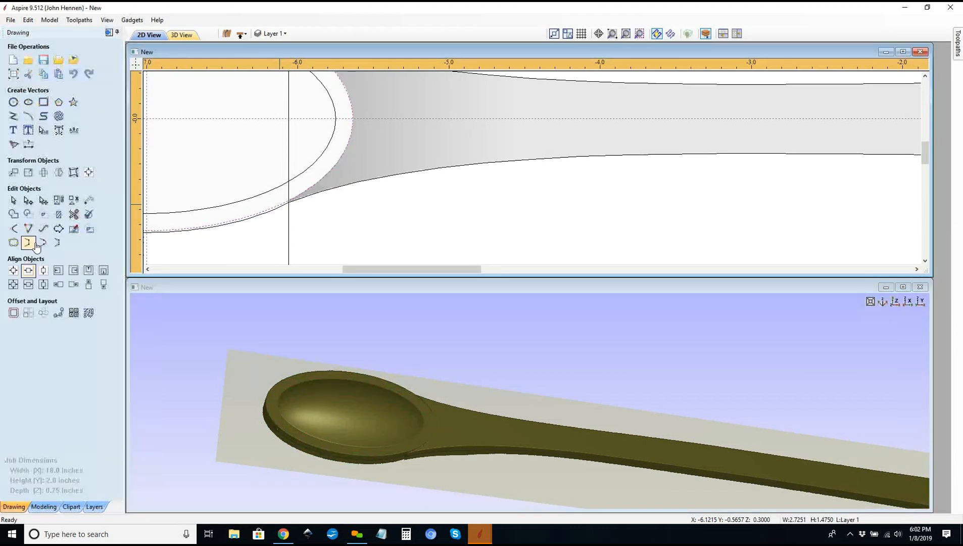
{"action": "left_click", "coordinate": [76, 215]}
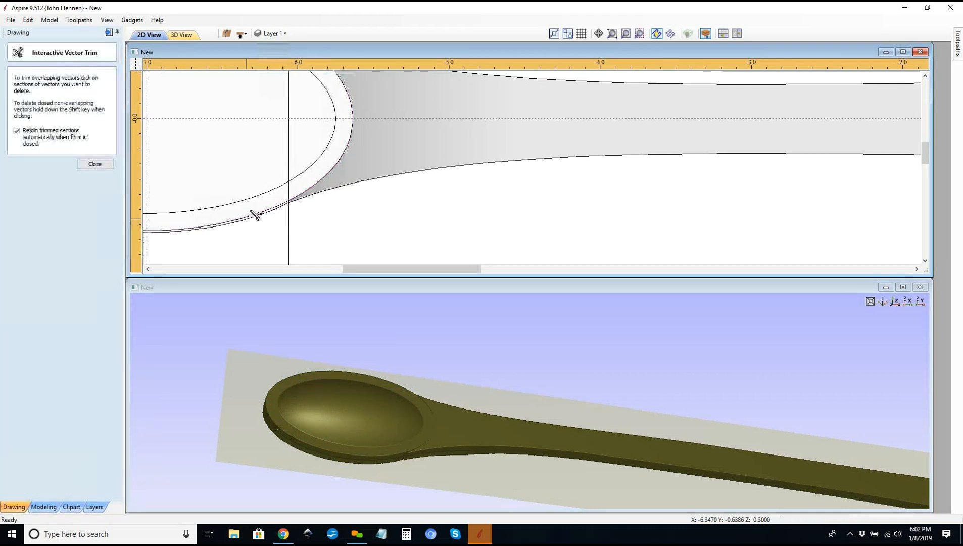
{"action": "scroll", "coordinate": [268, 209], "scroll_direction": "up", "scroll_amount": 3}
{"action": "left_click", "coordinate": [297, 203]}
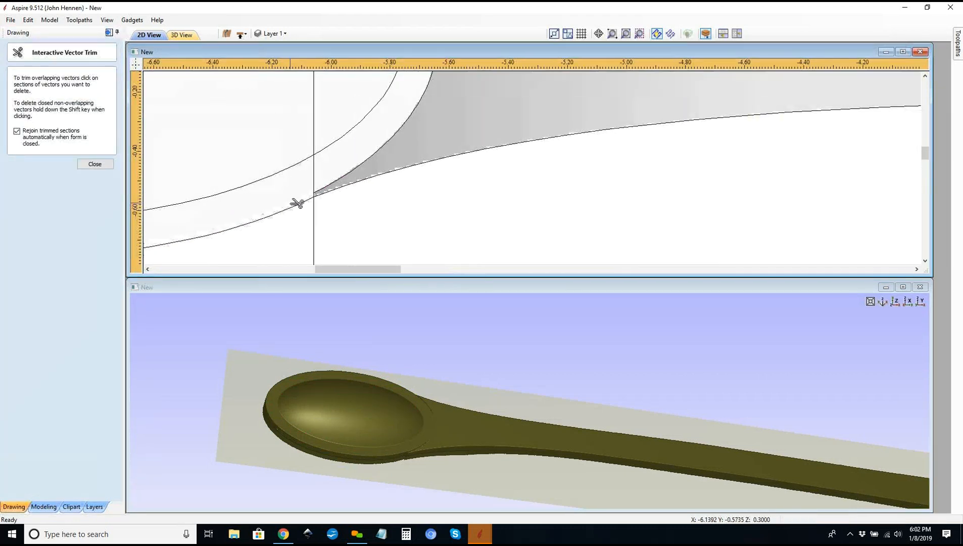
{"action": "scroll", "coordinate": [301, 212], "scroll_direction": "down", "scroll_amount": 3}
{"action": "key", "text": "Escape"}
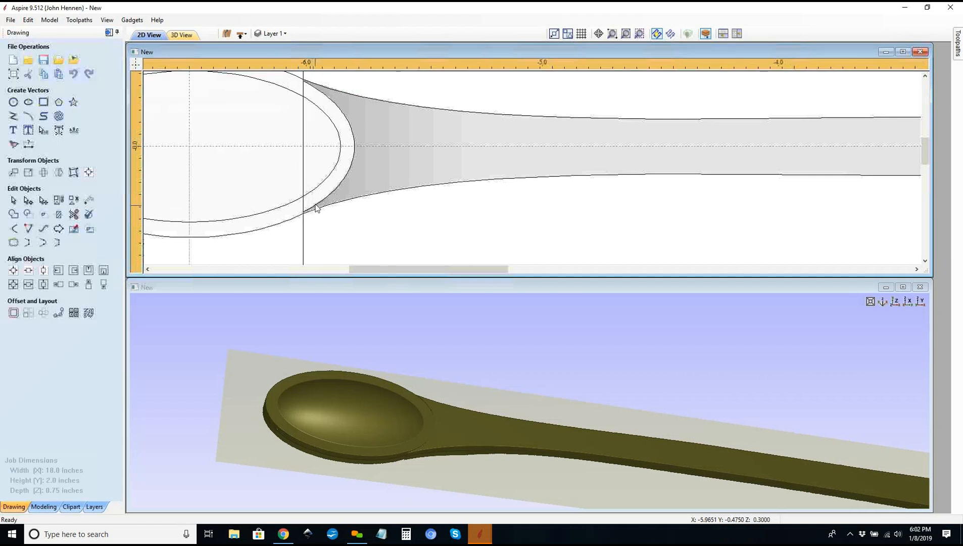
Step: Close the remaining offset arc at the joint with a smooth curve
{"action": "scroll", "coordinate": [315, 207], "scroll_direction": "up", "scroll_amount": 1}
{"action": "left_click", "coordinate": [315, 207]}
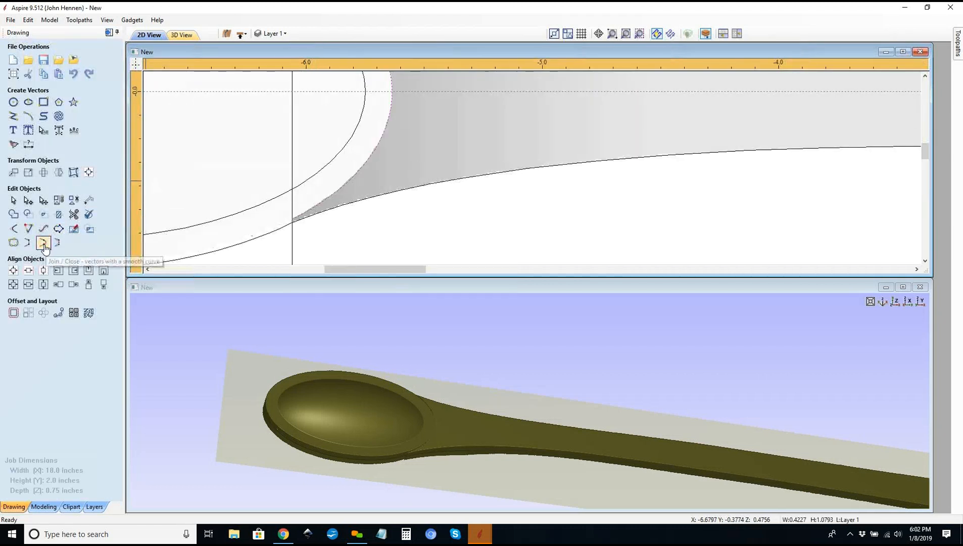
{"action": "scroll", "coordinate": [406, 235], "scroll_direction": "down", "scroll_amount": 2}
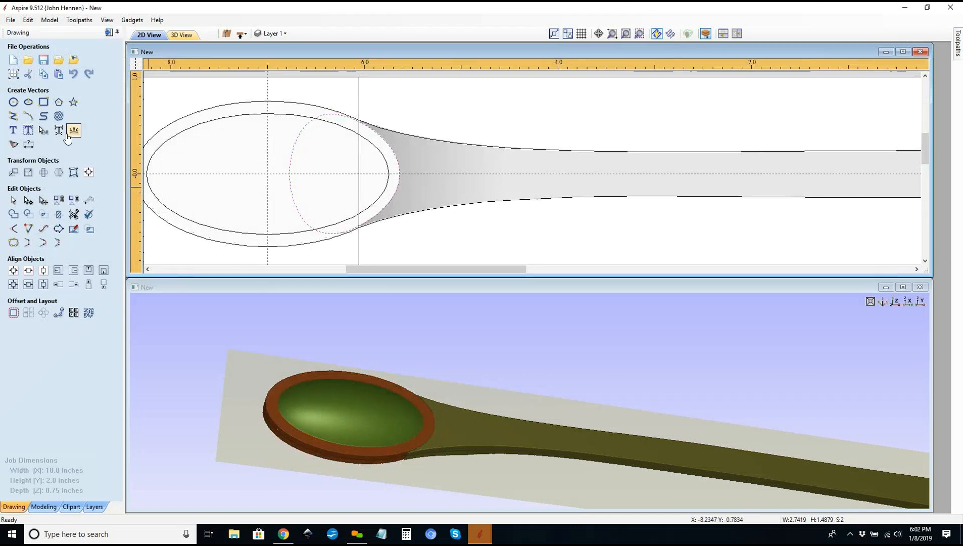
Step: Try clearing Component 2 inside the closed joint vector, and undo the clearing
{"action": "left_click", "coordinate": [55, 508]}
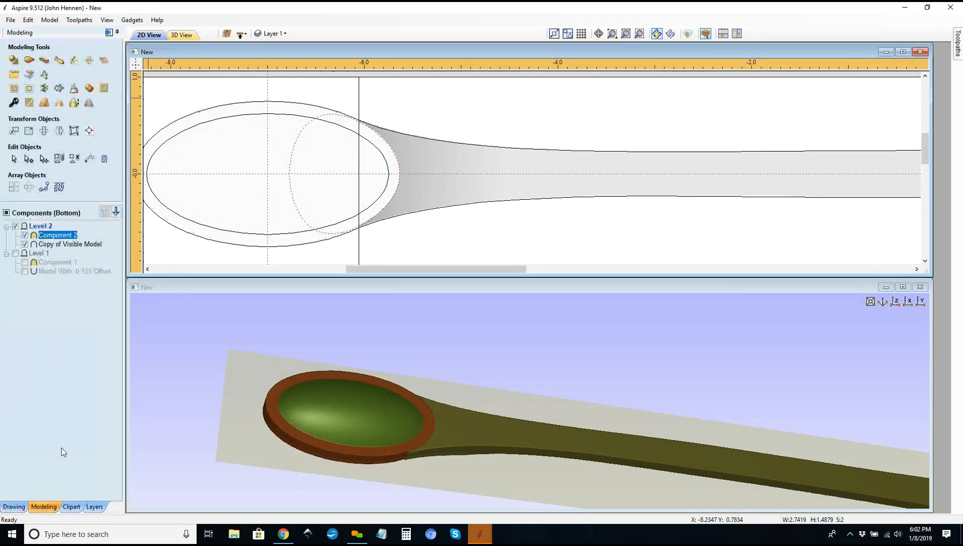
{"action": "left_click", "coordinate": [14, 88]}
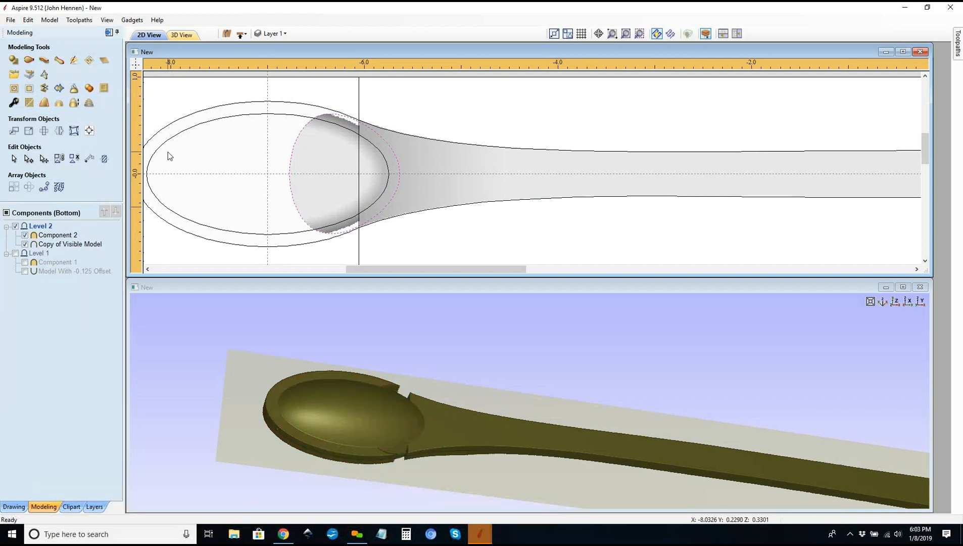
{"action": "key", "text": "ctrl+z"}
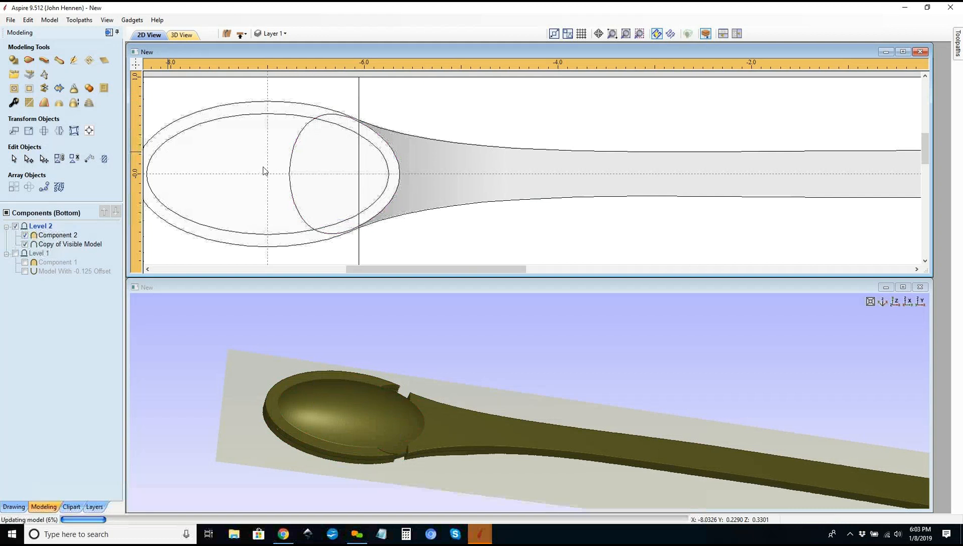
Step: Clear Component 2 outside the closed joint vector so that only the section at the handle is kept
{"action": "left_click", "coordinate": [279, 212]}
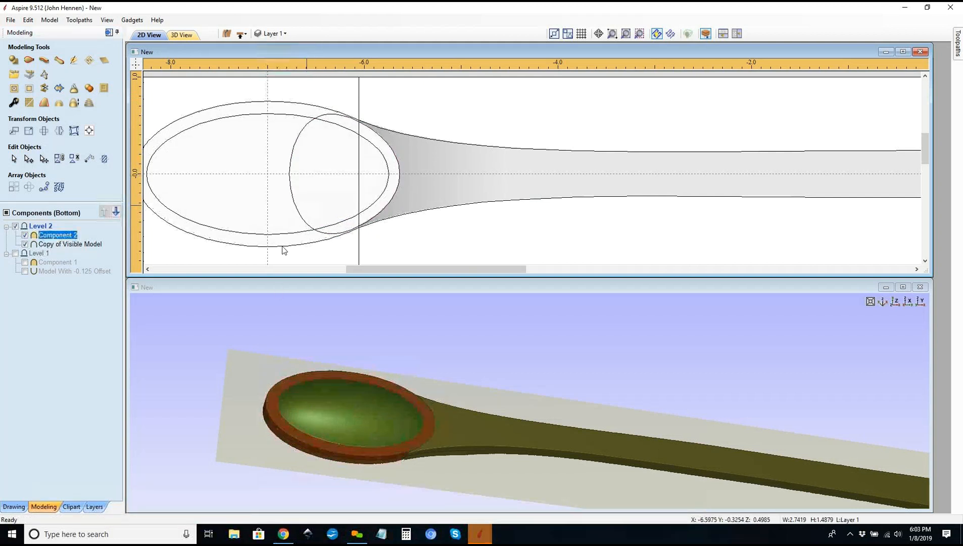
{"action": "left_click", "coordinate": [300, 218]}
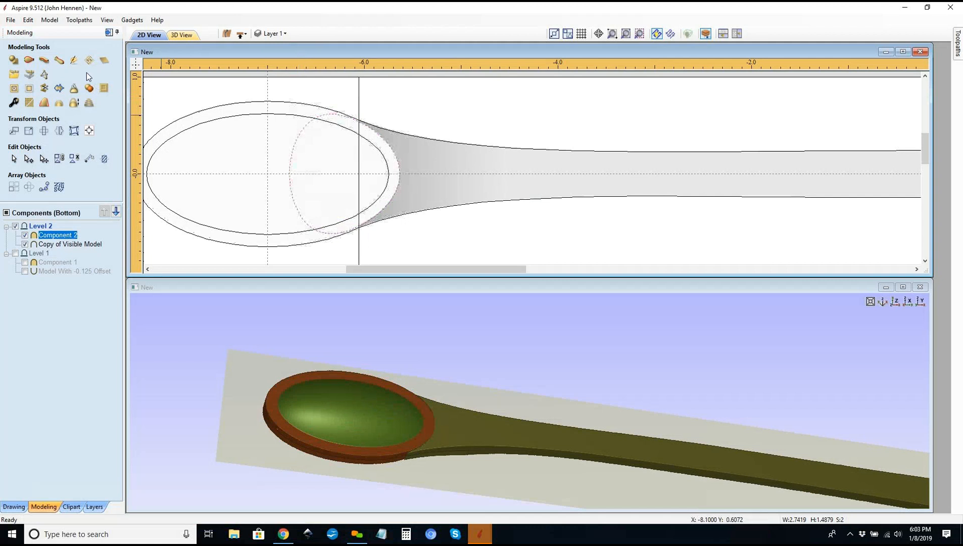
{"action": "left_click", "coordinate": [30, 90]}
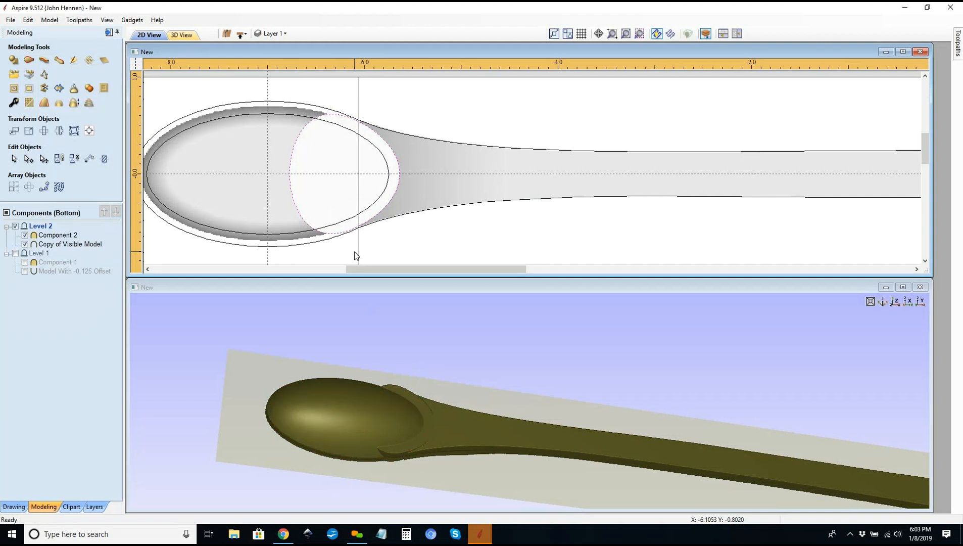
{"action": "left_click_drag", "start_coordinate": [421, 462], "coordinate": [454, 417]}
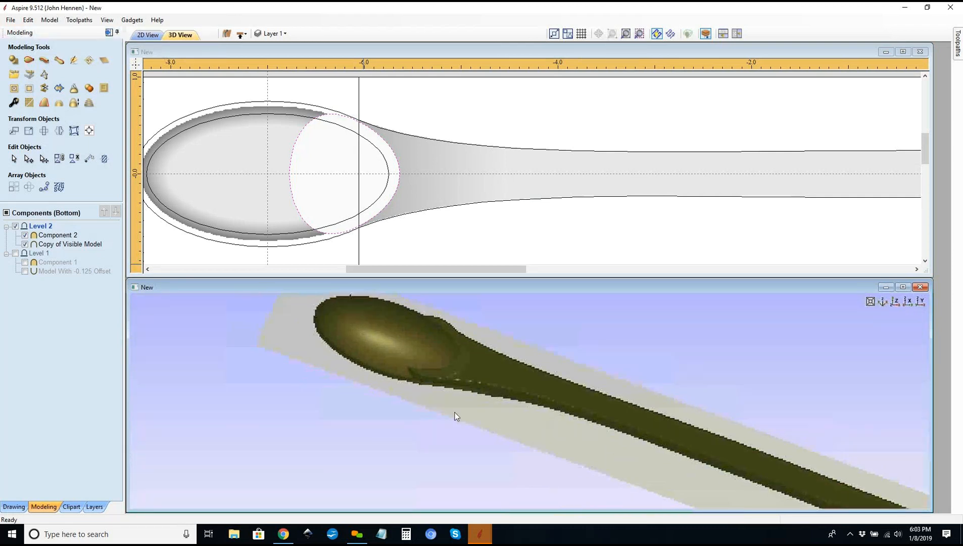
Step: Examine the bowl-to-handle joint from several angles, comparing it with Component 2 hidden and shown
{"action": "left_click", "coordinate": [336, 195]}
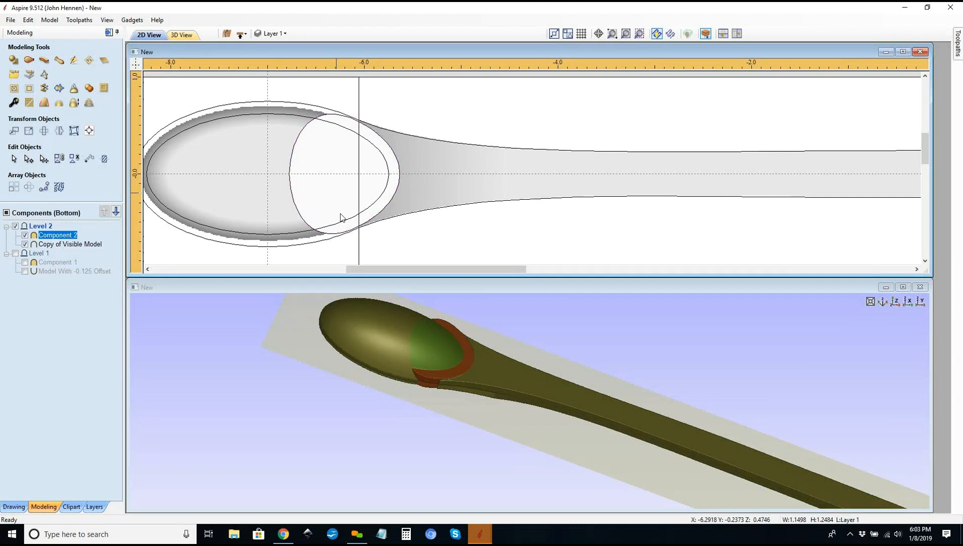
{"action": "left_click_drag", "start_coordinate": [482, 391], "coordinate": [444, 419]}
{"action": "left_click_drag", "start_coordinate": [396, 392], "coordinate": [367, 303]}
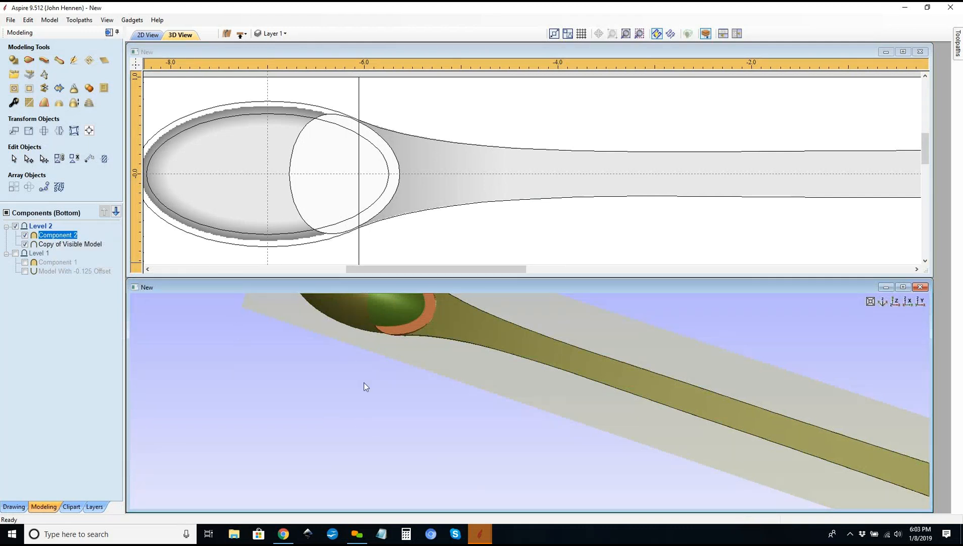
{"action": "left_click", "coordinate": [24, 235]}
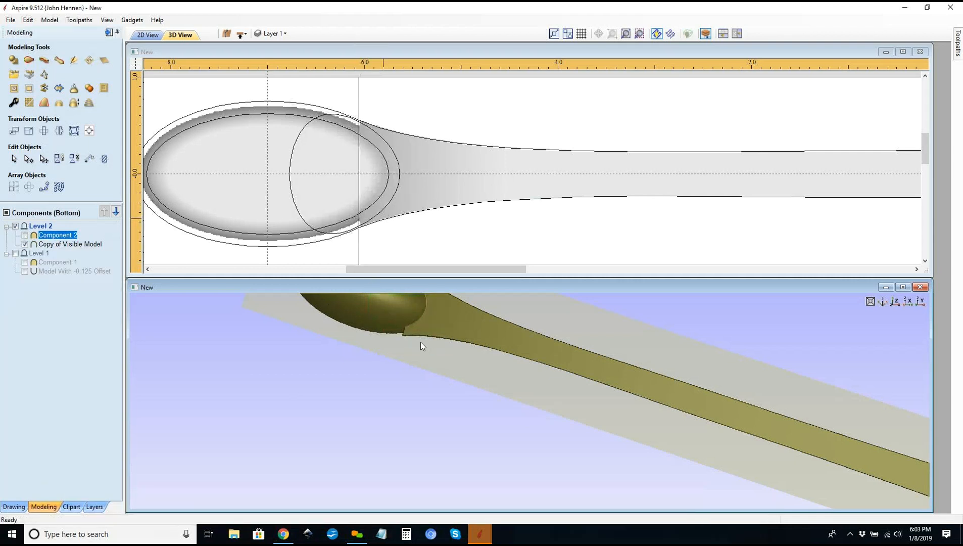
{"action": "key", "text": "ctrl"}
{"action": "key", "text": "ctrl"}
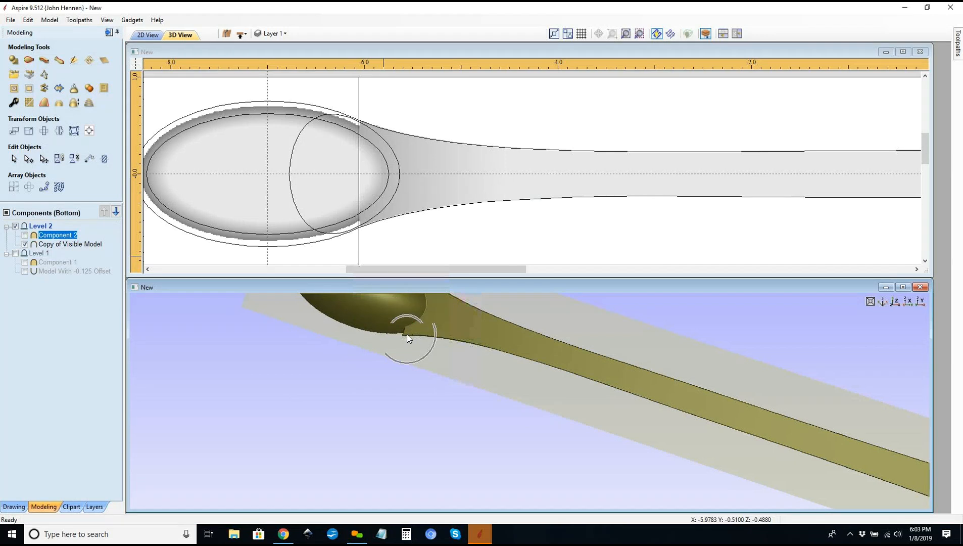
{"action": "left_click_drag", "start_coordinate": [417, 378], "coordinate": [431, 416]}
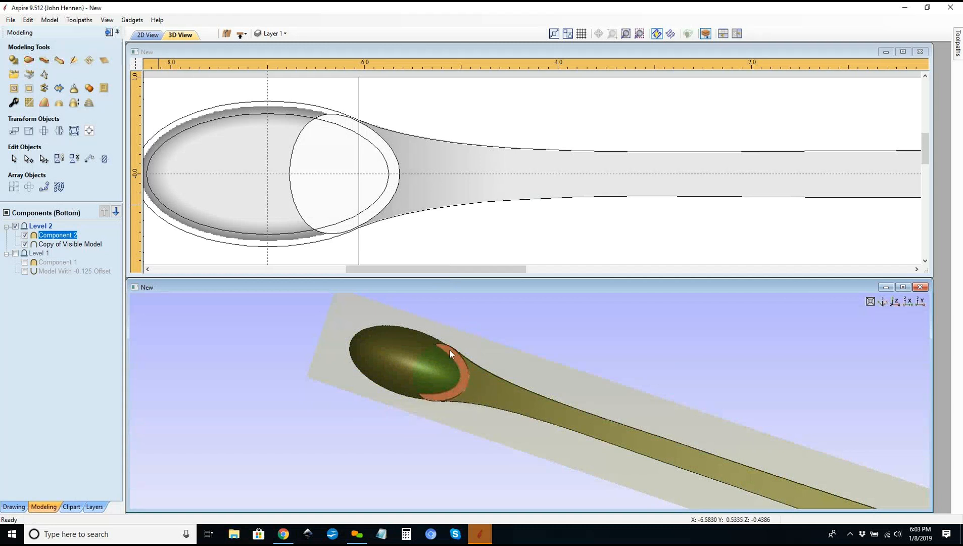
{"action": "left_click", "coordinate": [88, 355]}
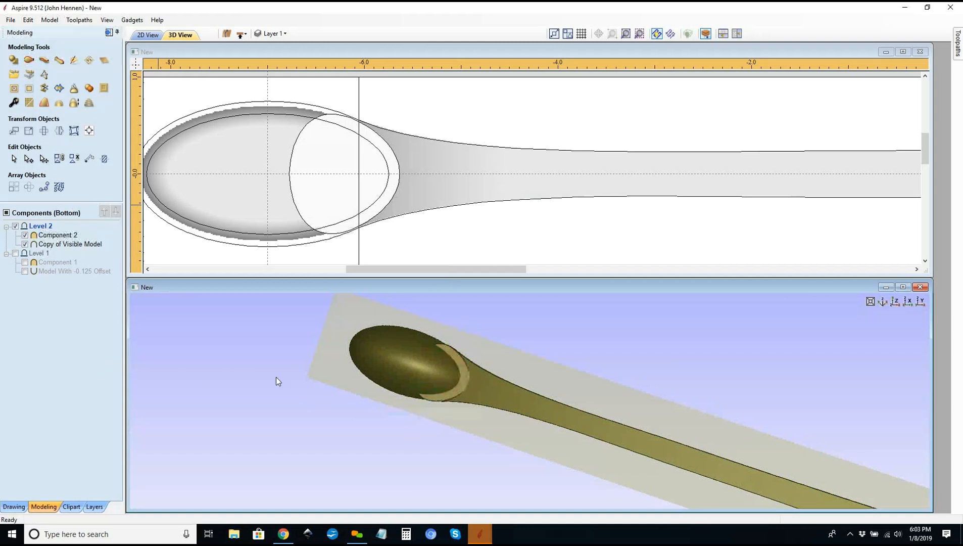
{"action": "left_click_drag", "start_coordinate": [405, 440], "coordinate": [443, 365]}
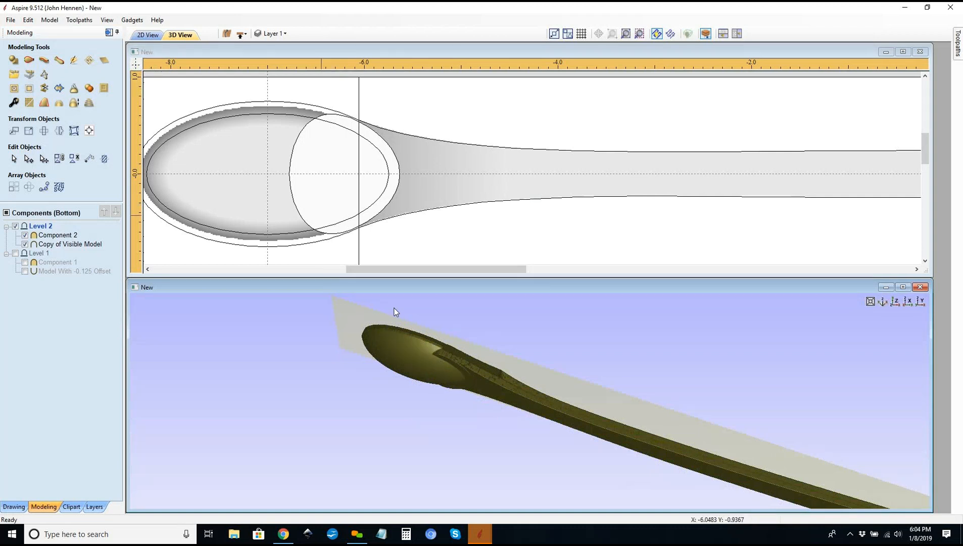
Step: Select the remaining flat section at the joint and hide Component 2
{"action": "left_click", "coordinate": [332, 206]}
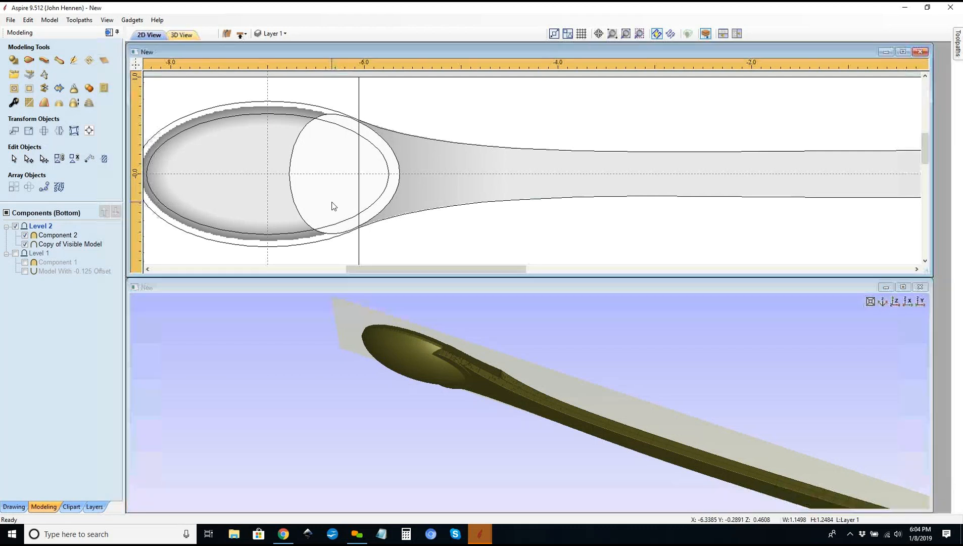
{"action": "left_click", "coordinate": [302, 215]}
{"action": "left_click", "coordinate": [301, 214]}
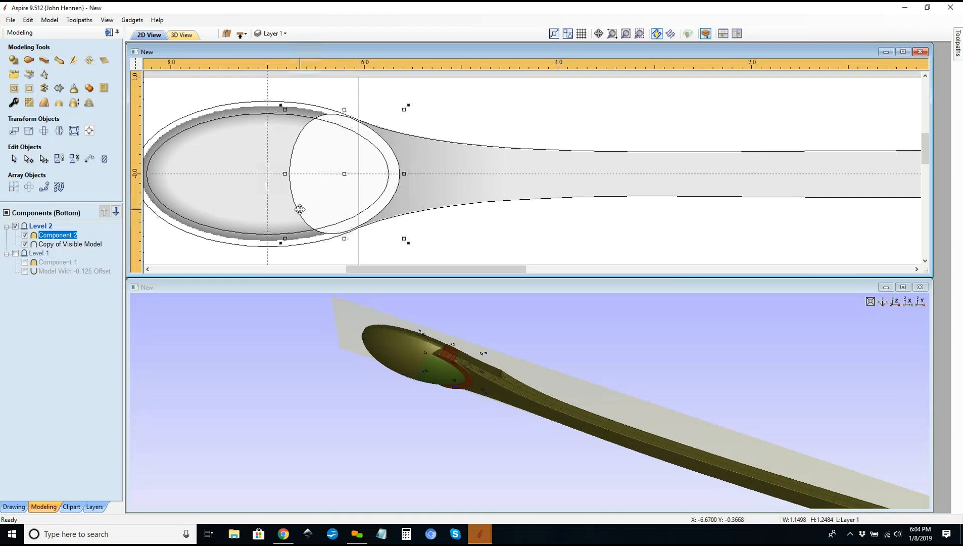
{"action": "left_click", "coordinate": [25, 236]}
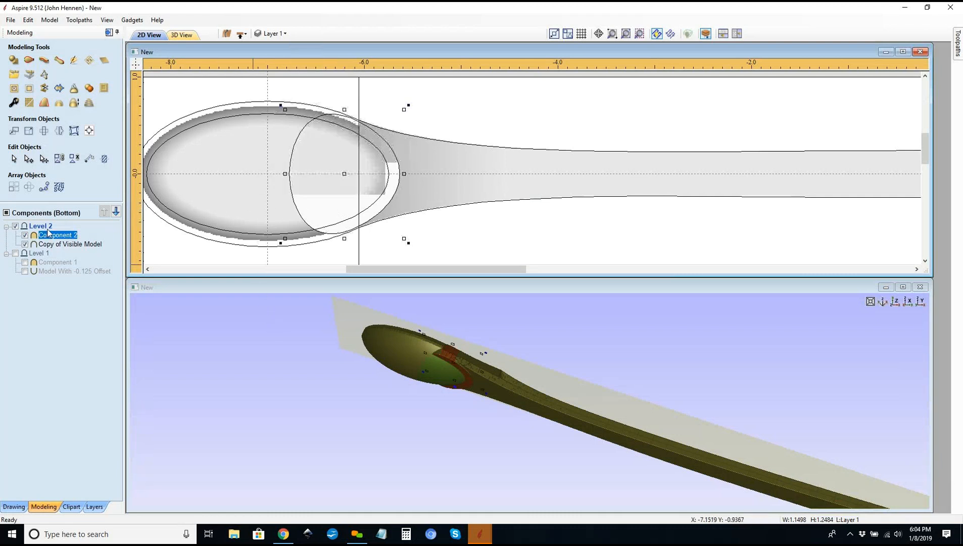
Step: Delete the closed vector at the bowl-to-handle joint without creating a new shape from it
{"action": "left_click", "coordinate": [288, 203]}
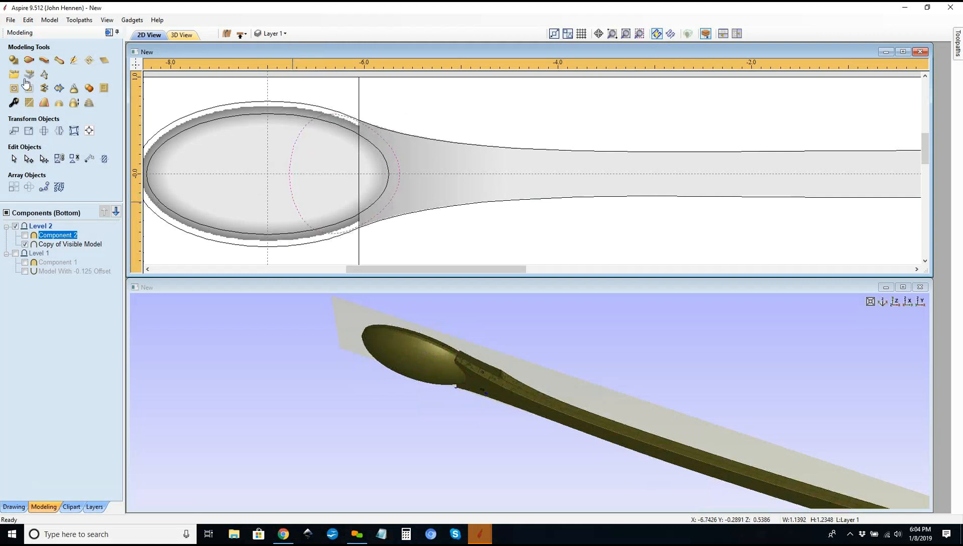
{"action": "left_click", "coordinate": [14, 59]}
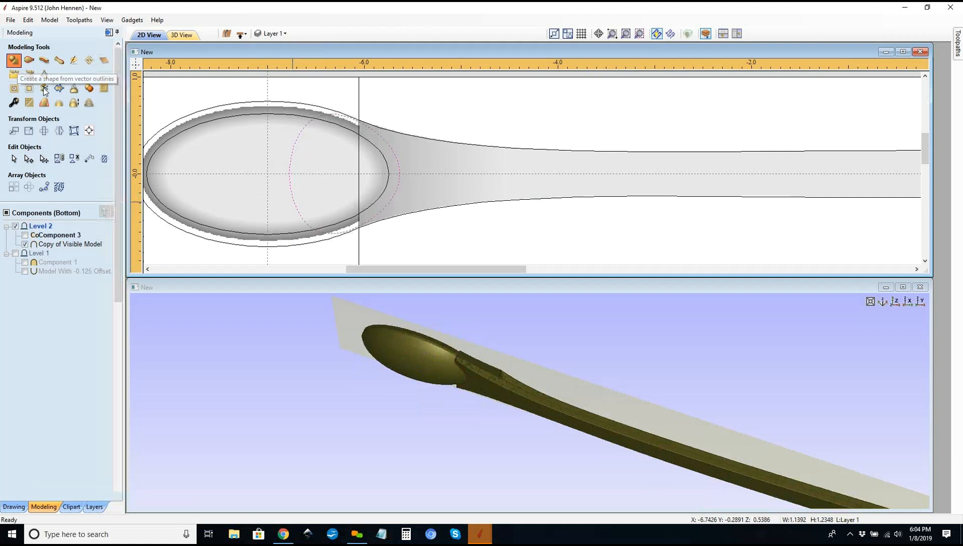
{"action": "left_click", "coordinate": [99, 318]}
{"action": "left_click", "coordinate": [296, 211]}
{"action": "key", "text": "Delete"}
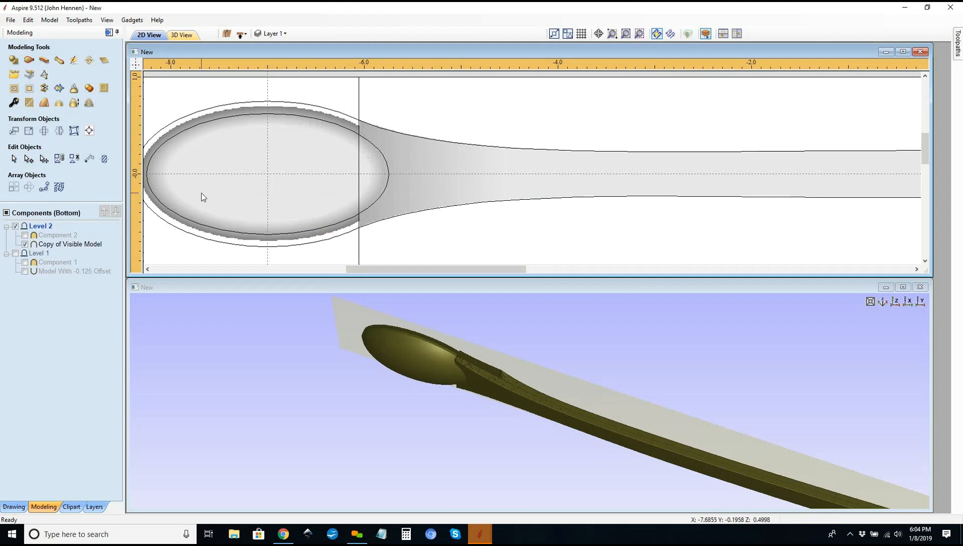
Step: Show Level 1 with Component 1 and the -0.125 offset model
{"action": "scroll", "coordinate": [201, 196], "scroll_direction": "down", "scroll_amount": 5}
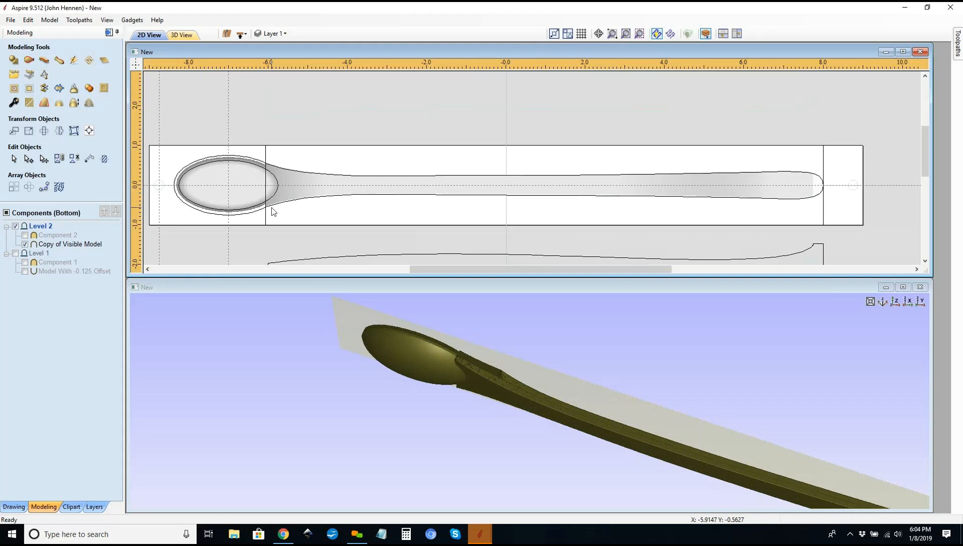
{"action": "left_click", "coordinate": [23, 248]}
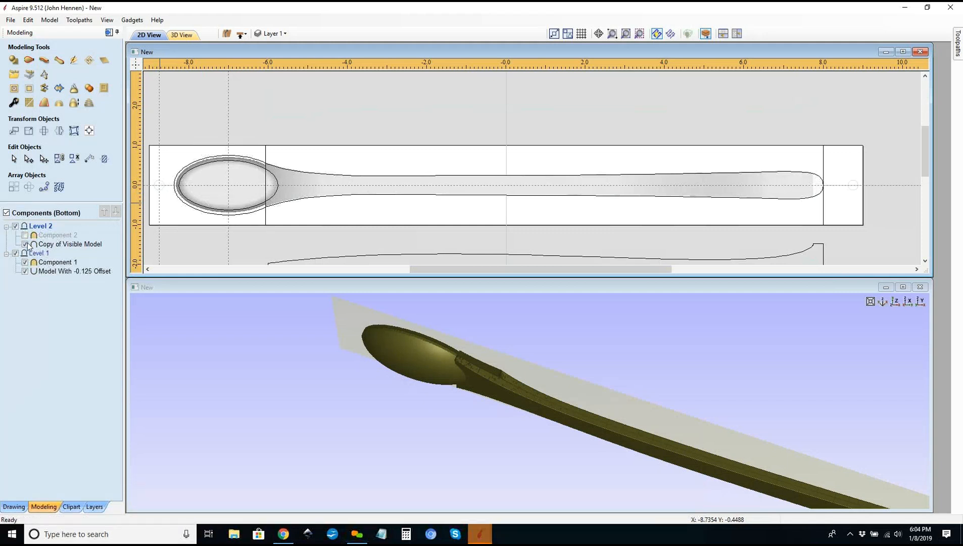
Step: Hide Copy of Visible Model and select the -0.125 offset model to check the bowl-to-handle joint
{"action": "left_click", "coordinate": [24, 245]}
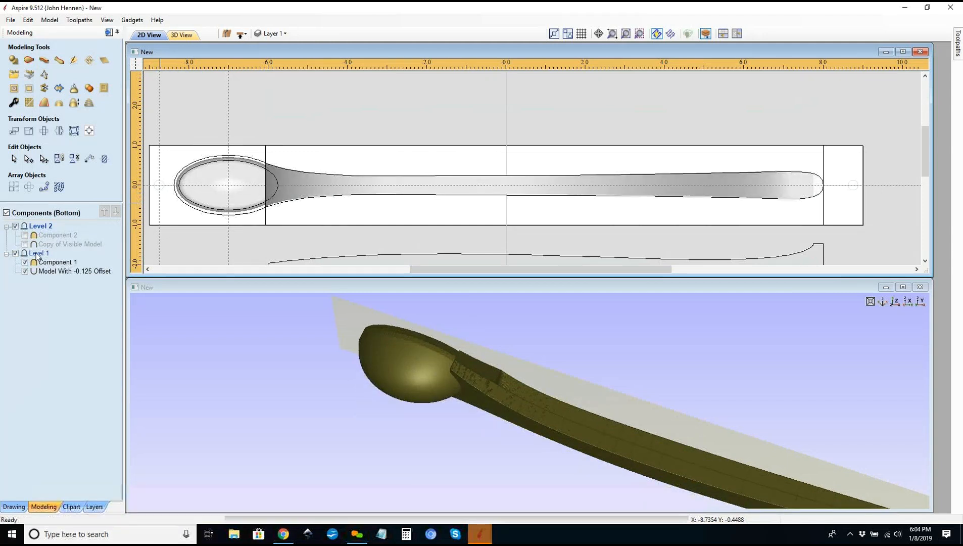
{"action": "left_click", "coordinate": [61, 272]}
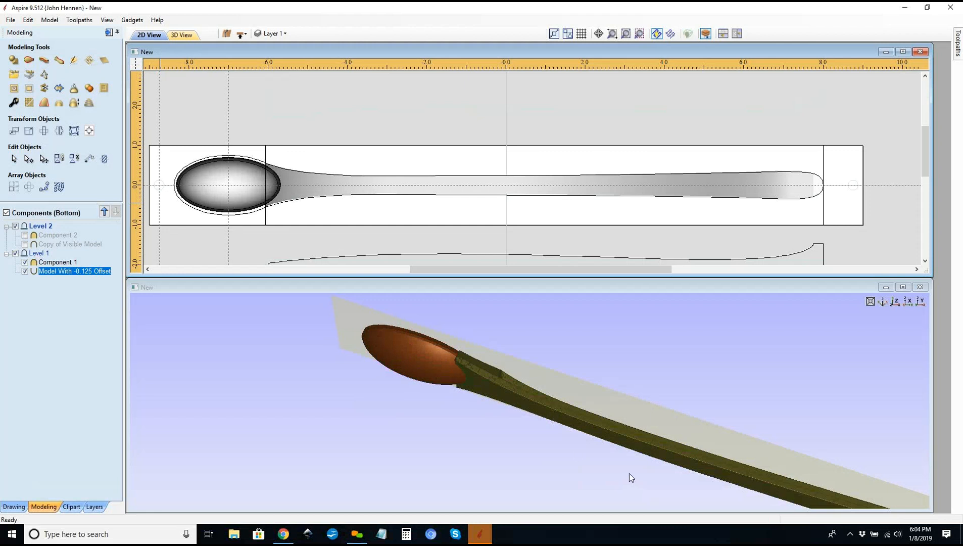
{"action": "left_click_drag", "start_coordinate": [629, 473], "coordinate": [476, 309]}
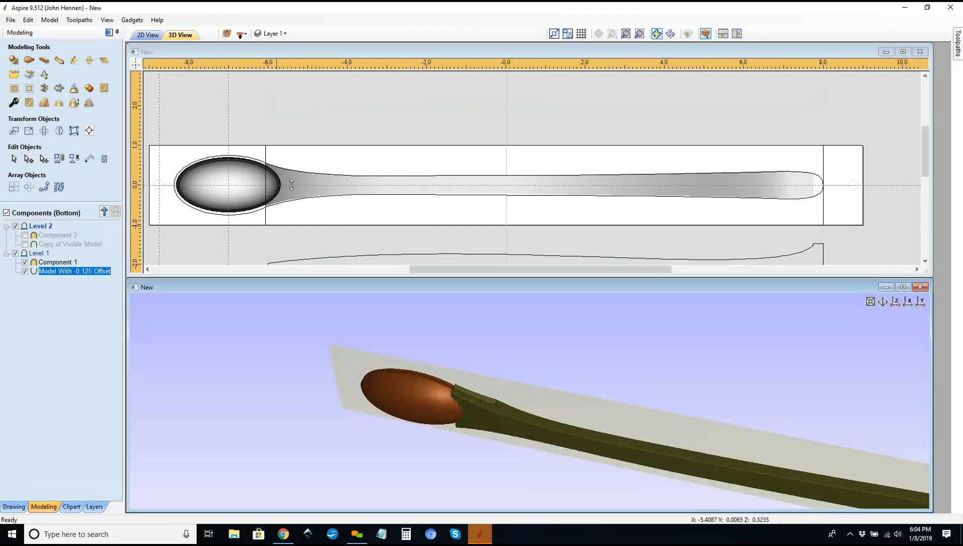
Step: Cut the spoon's outer outline at the bowl tip and at the handle end to split it into two open halves
{"action": "scroll", "coordinate": [286, 211], "scroll_direction": "down", "scroll_amount": 1}
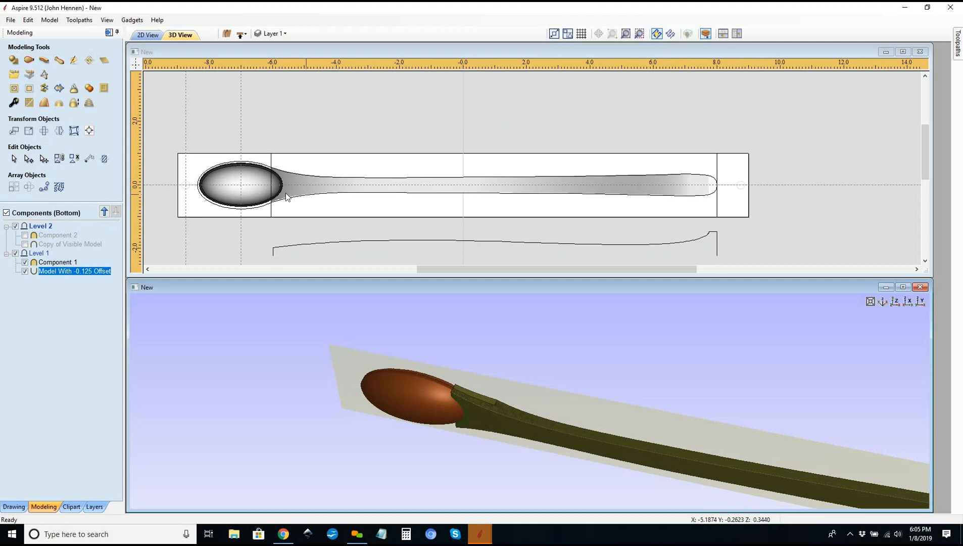
{"action": "left_click", "coordinate": [249, 213]}
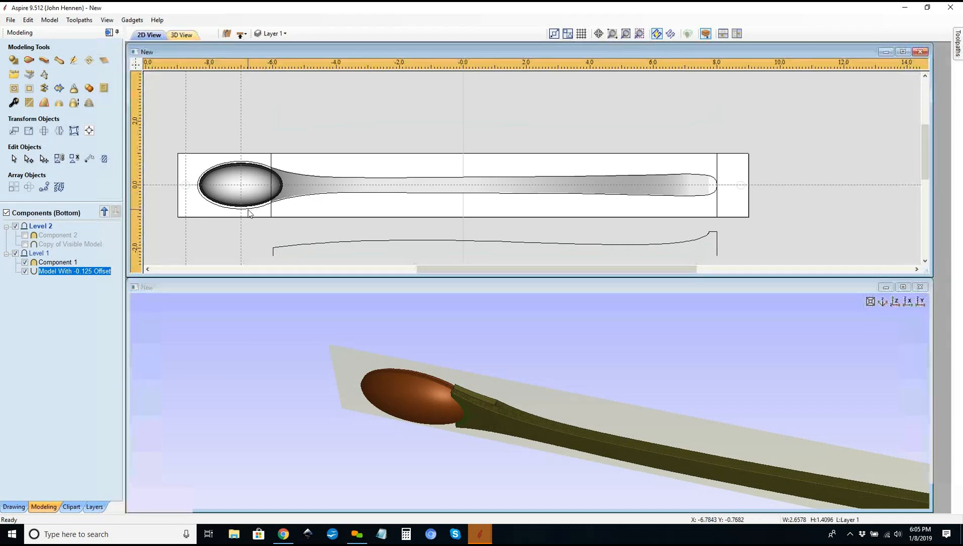
{"action": "key", "text": "n"}
{"action": "scroll", "coordinate": [252, 161], "scroll_direction": "up", "scroll_amount": 10}
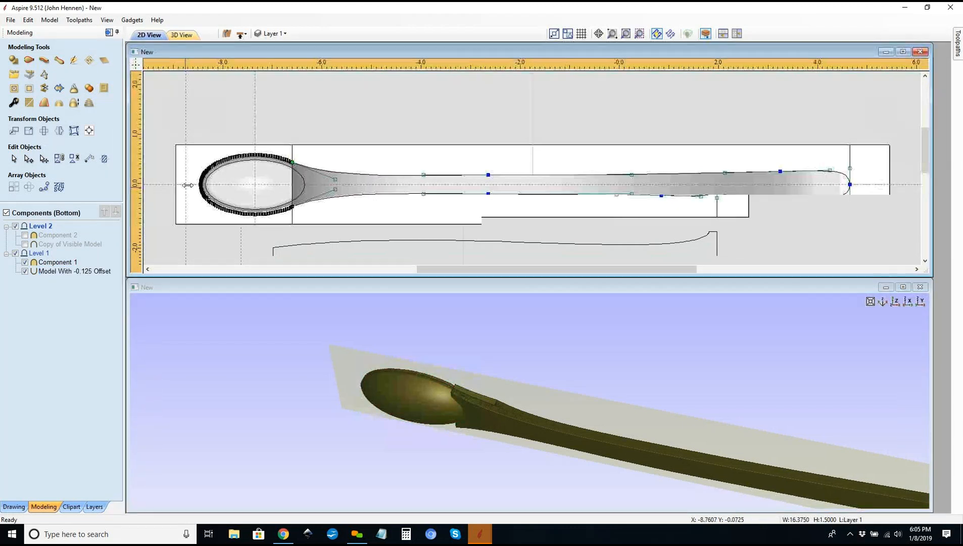
{"action": "scroll", "coordinate": [252, 161], "scroll_direction": "up", "scroll_amount": 5}
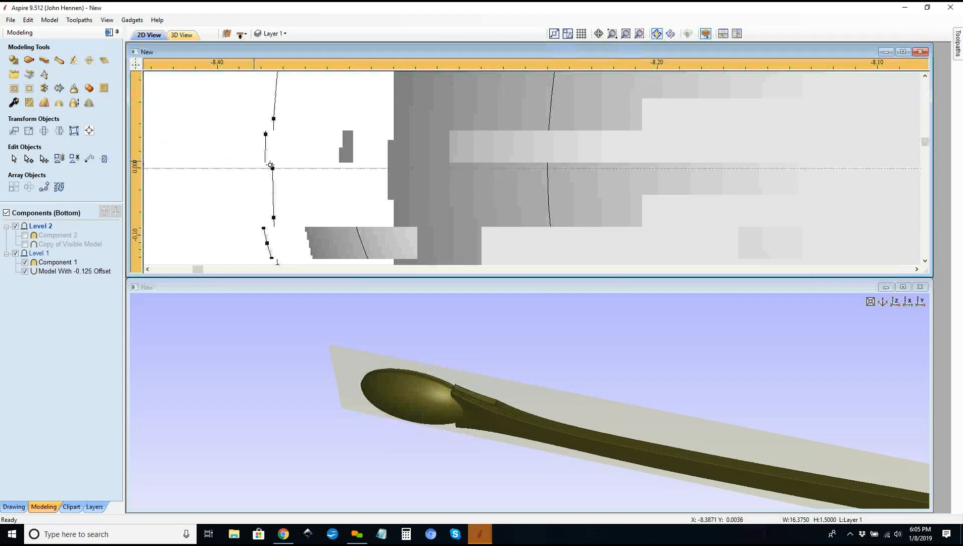
{"action": "scroll", "coordinate": [179, 166], "scroll_direction": "down", "scroll_amount": 12}
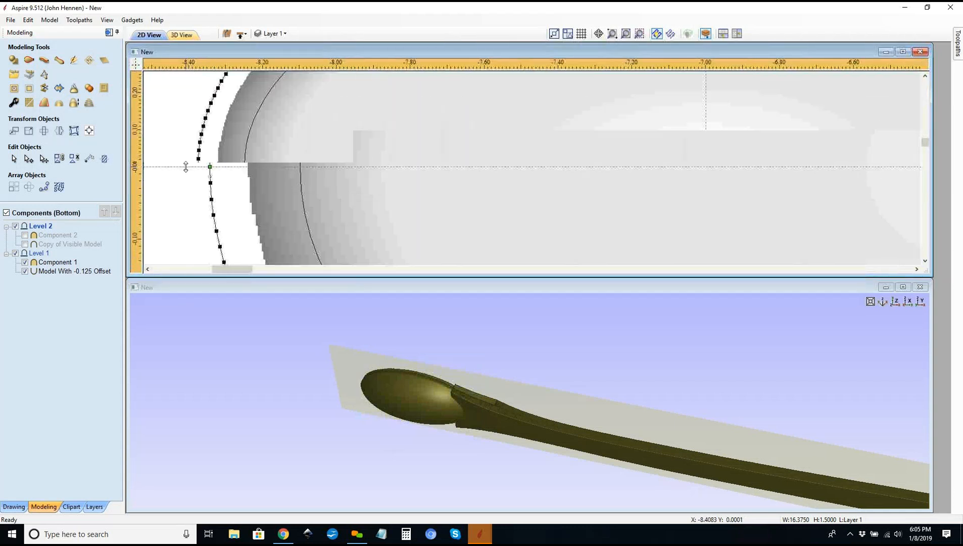
{"action": "scroll", "coordinate": [703, 167], "scroll_direction": "down", "scroll_amount": 3}
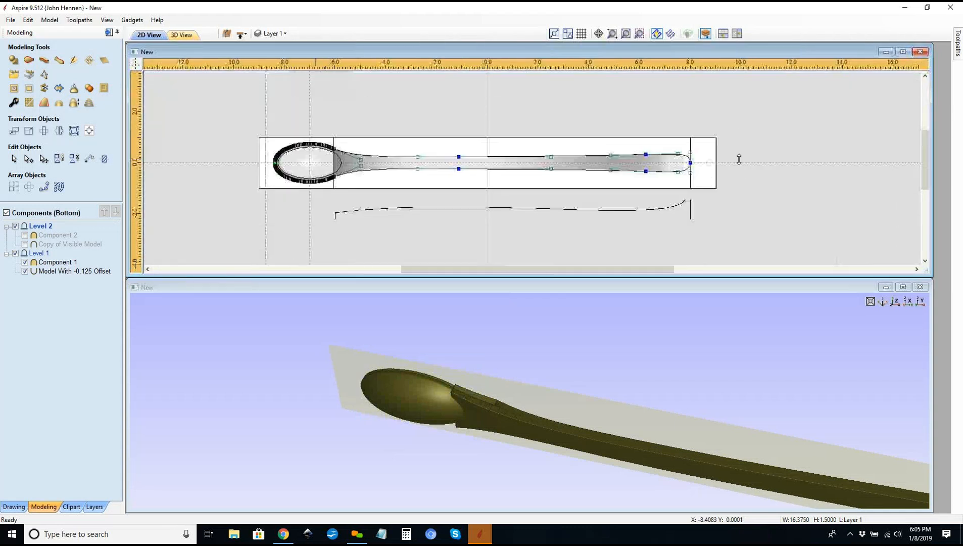
{"action": "scroll", "coordinate": [571, 144], "scroll_direction": "up", "scroll_amount": 6}
{"action": "scroll", "coordinate": [571, 144], "scroll_direction": "down", "scroll_amount": 4}
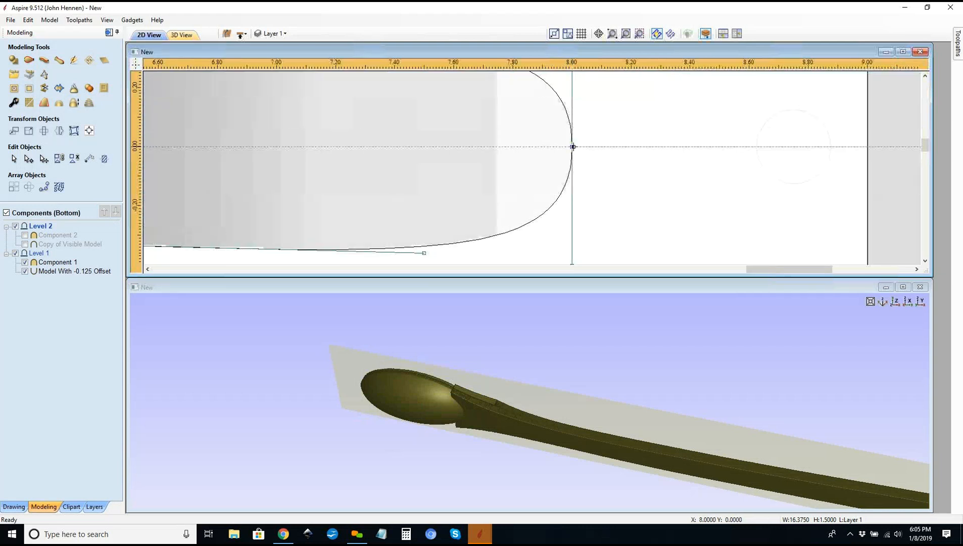
{"action": "scroll", "coordinate": [657, 165], "scroll_direction": "down", "scroll_amount": 6}
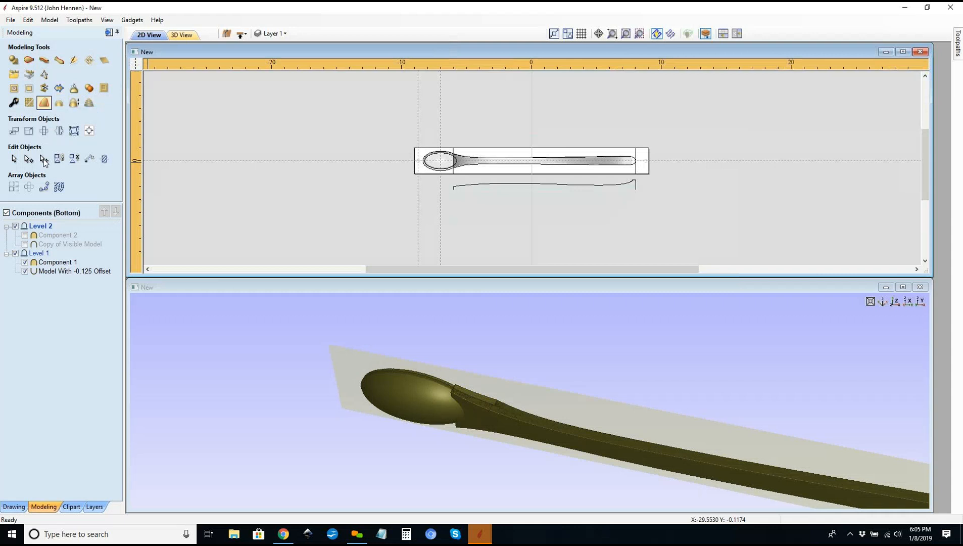
Step: Draw a circle about 2.56 inches in diameter above the spoon and reduce it to its upper half
{"action": "left_click", "coordinate": [13, 507]}
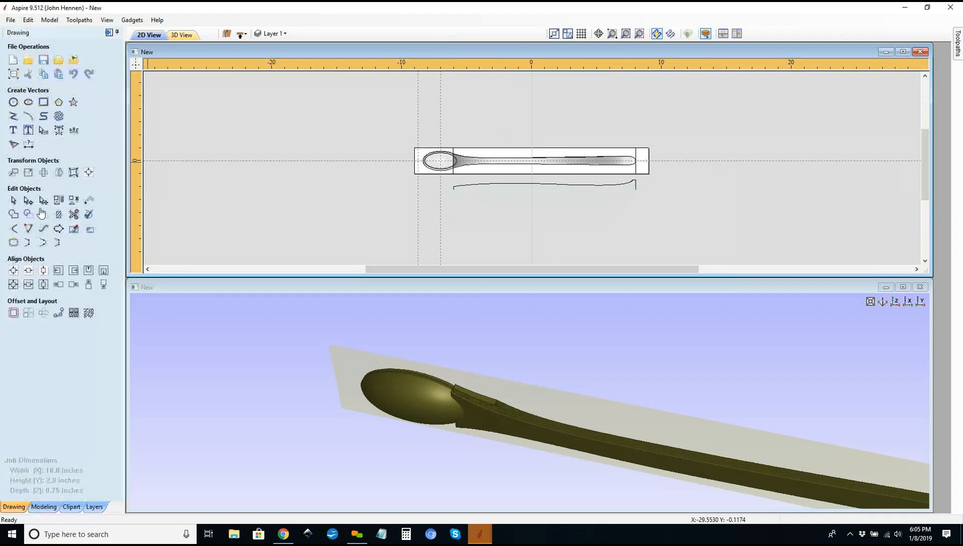
{"action": "left_click", "coordinate": [14, 103]}
{"action": "left_click_drag", "start_coordinate": [516, 123], "coordinate": [527, 117]}
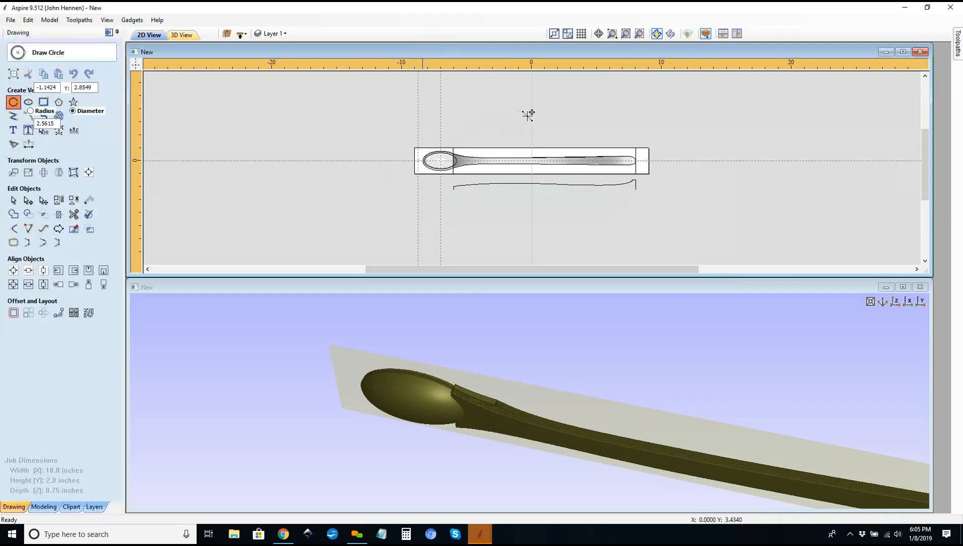
{"action": "key", "text": "Escape"}
{"action": "left_click", "coordinate": [527, 144]}
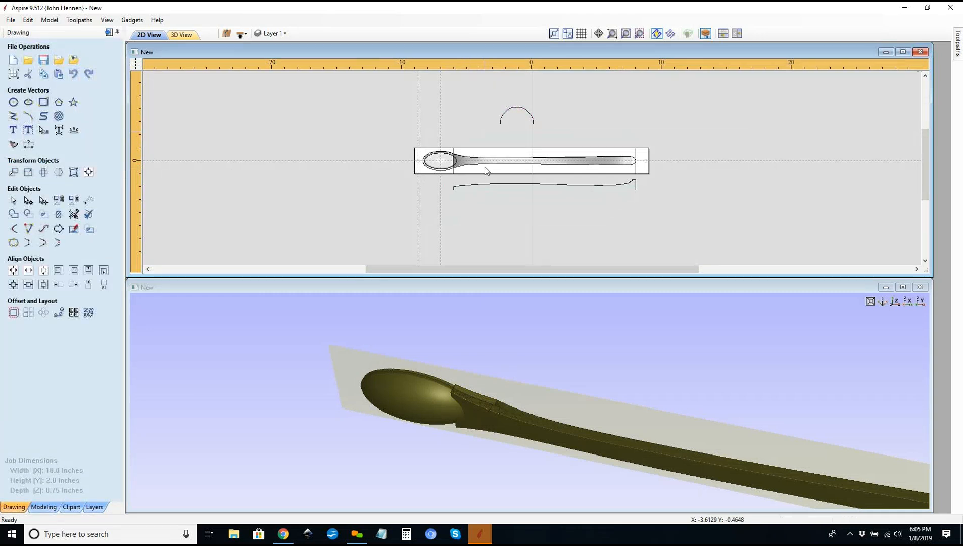
Step: Set the two halves of the spoon outline as drive rails for a Two Rail Sweep
{"action": "left_click", "coordinate": [481, 157]}
{"action": "scroll", "coordinate": [427, 167], "scroll_direction": "up", "scroll_amount": 4}
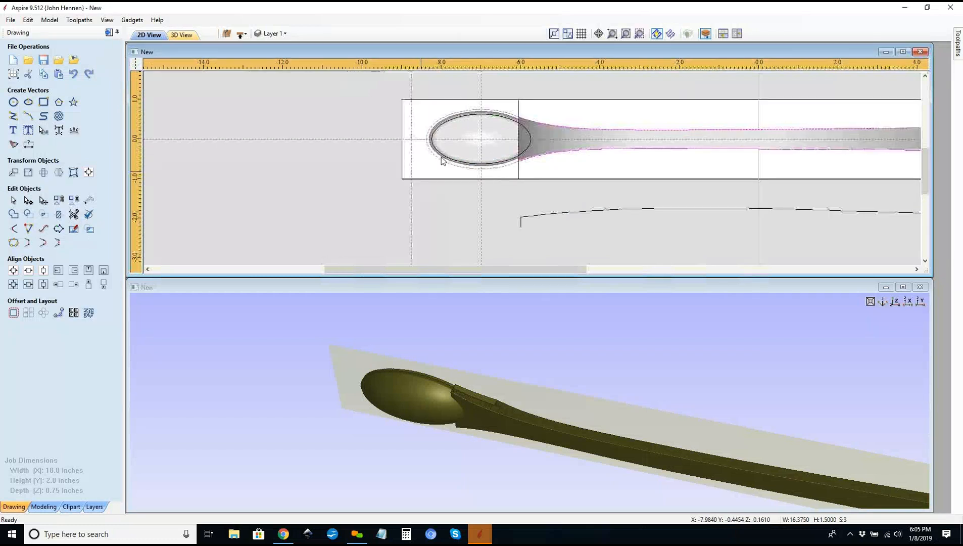
{"action": "left_click", "coordinate": [426, 128]}
{"action": "scroll", "coordinate": [427, 128], "scroll_direction": "up", "scroll_amount": 3}
{"action": "left_click", "coordinate": [416, 126]}
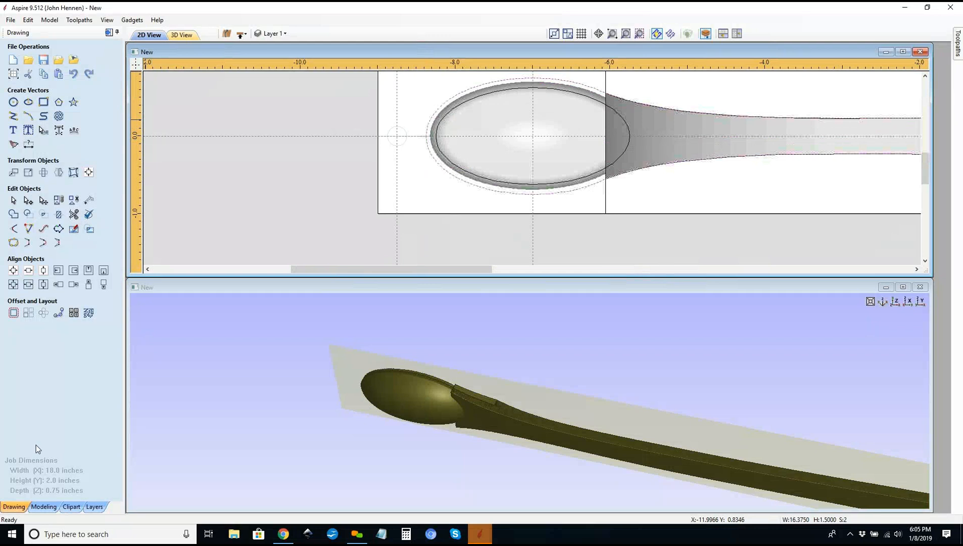
{"action": "left_click", "coordinate": [44, 507]}
{"action": "left_click", "coordinate": [28, 59]}
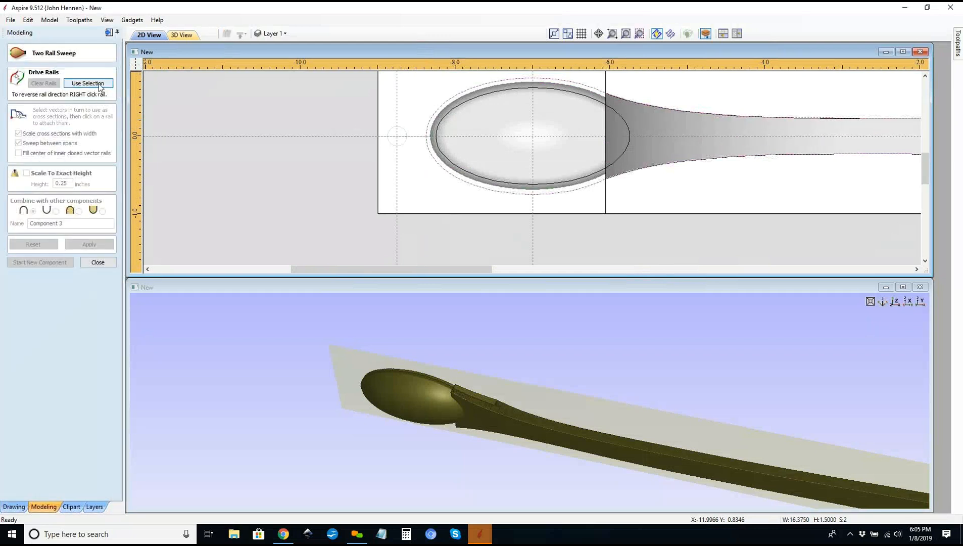
{"action": "left_click", "coordinate": [101, 84]}
Step: Sweep the half-circle profile along both rails, scaled to an exact height of 0.25 inches and merged with the other components
{"action": "scroll", "coordinate": [367, 162], "scroll_direction": "down", "scroll_amount": 2}
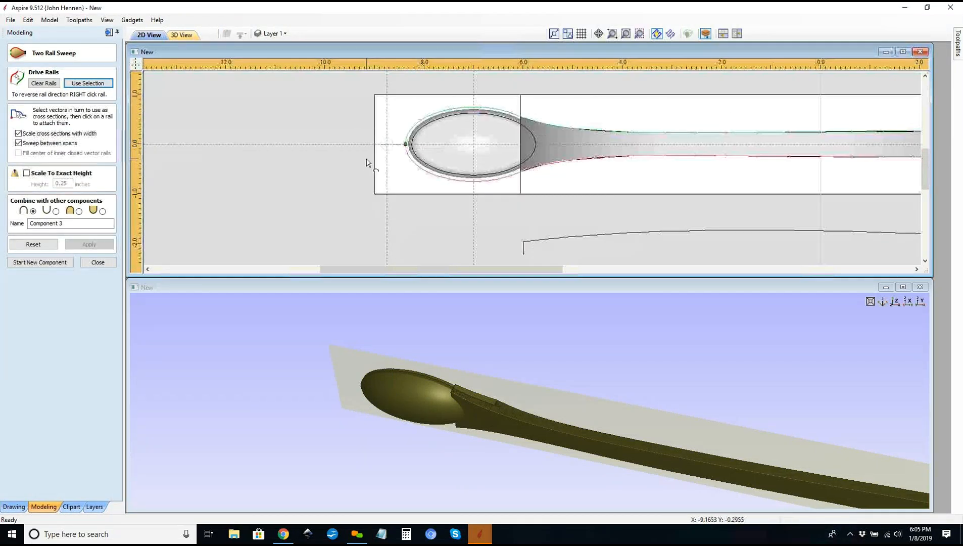
{"action": "scroll", "coordinate": [368, 161], "scroll_direction": "down", "scroll_amount": 3}
{"action": "left_click", "coordinate": [488, 91]}
{"action": "left_click", "coordinate": [26, 173]}
{"action": "left_click", "coordinate": [79, 212]}
{"action": "left_click", "coordinate": [92, 246]}
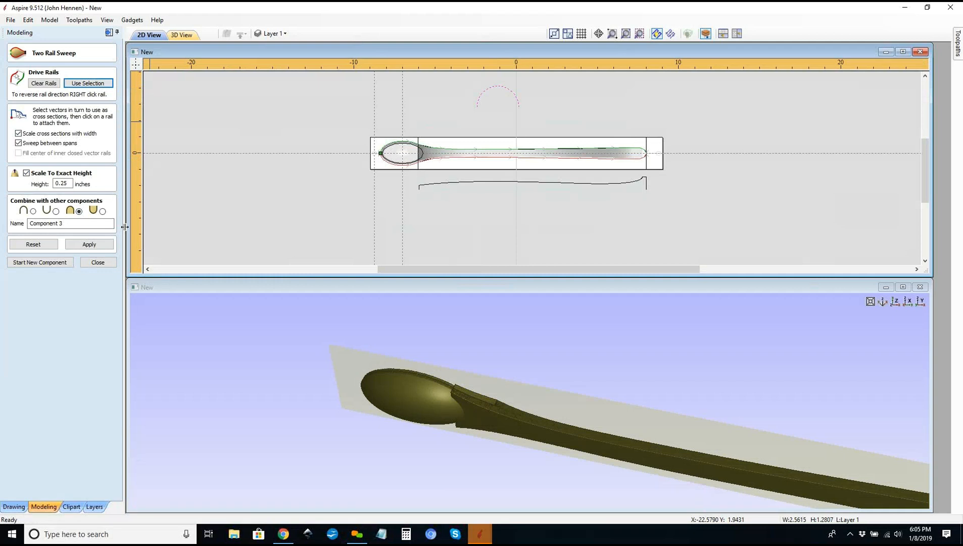
{"action": "left_click", "coordinate": [96, 246]}
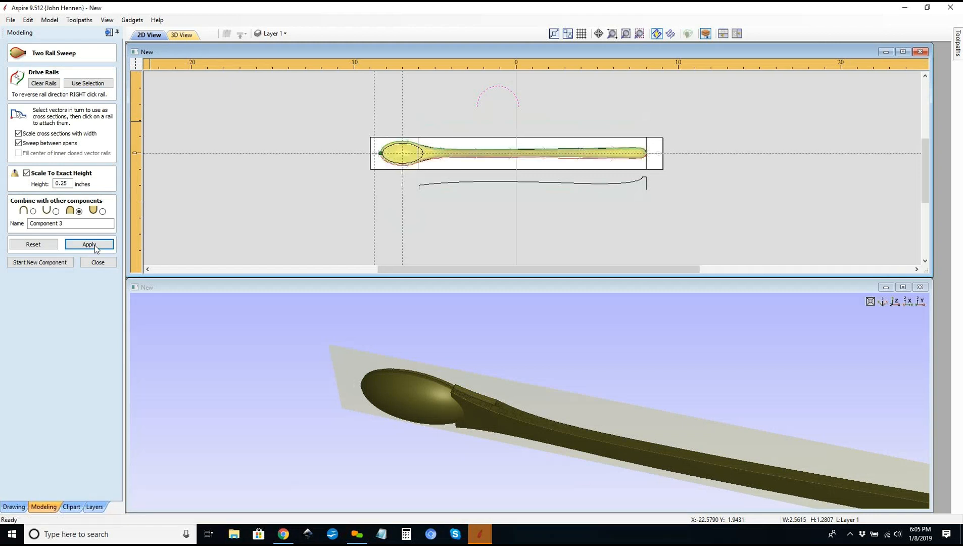
{"action": "mouse_move", "coordinate": [546, 450]}
{"action": "left_mouse_down"}
{"action": "mouse_move", "coordinate": [491, 514]}
{"action": "mouse_move", "coordinate": [492, 434]}
{"action": "mouse_move", "coordinate": [426, 537]}
{"action": "mouse_move", "coordinate": [413, 457]}
{"action": "mouse_move", "coordinate": [468, 425]}
{"action": "mouse_move", "coordinate": [498, 392]}
{"action": "left_mouse_up"}
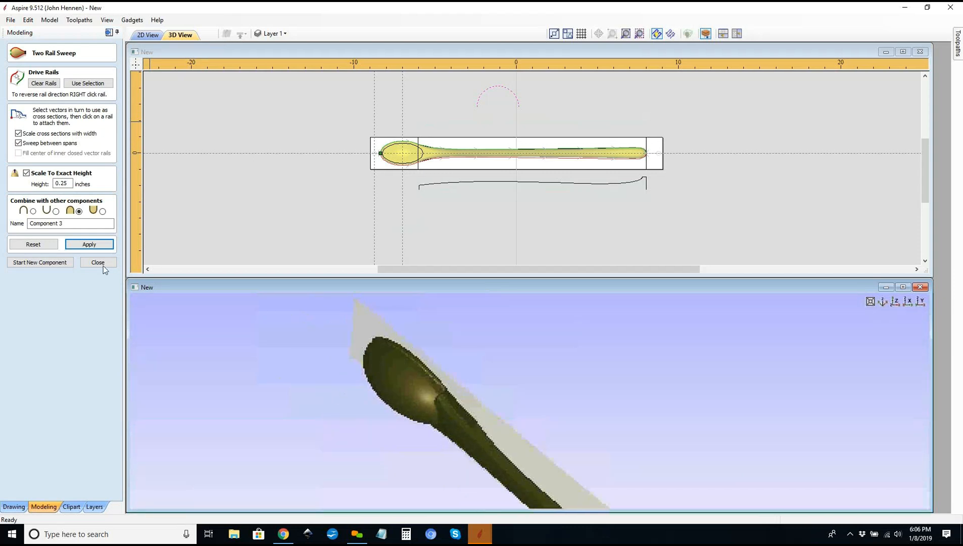
{"action": "left_click", "coordinate": [97, 263]}
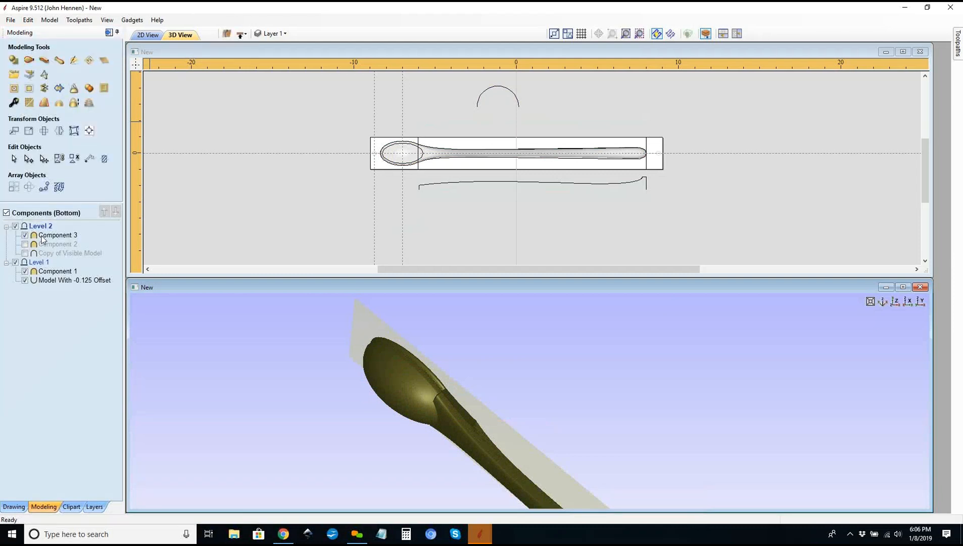
Step: Move Component 3 into Level 1 above Component 1 and compare the model with Component 1 hidden and shown
{"action": "left_click_drag", "start_coordinate": [42, 239], "coordinate": [41, 270]}
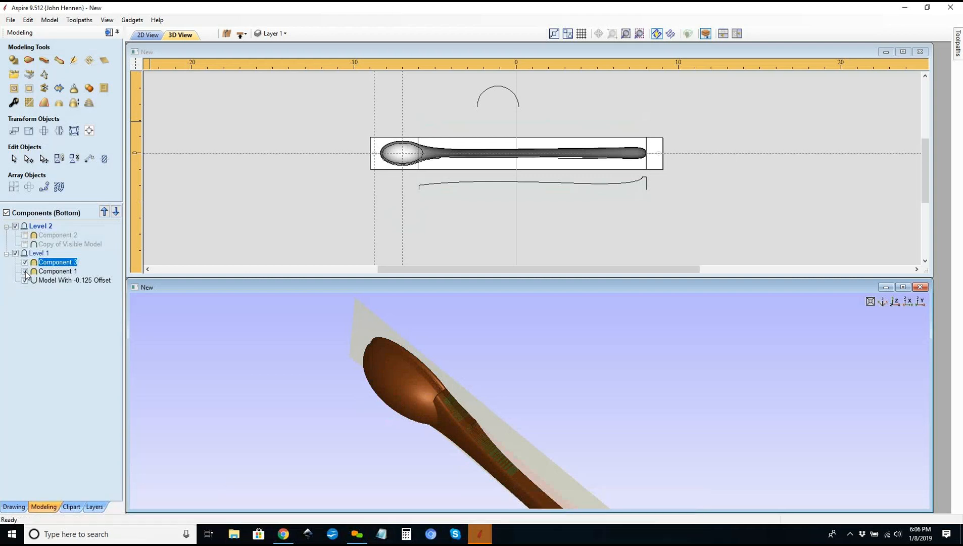
{"action": "left_click", "coordinate": [25, 272]}
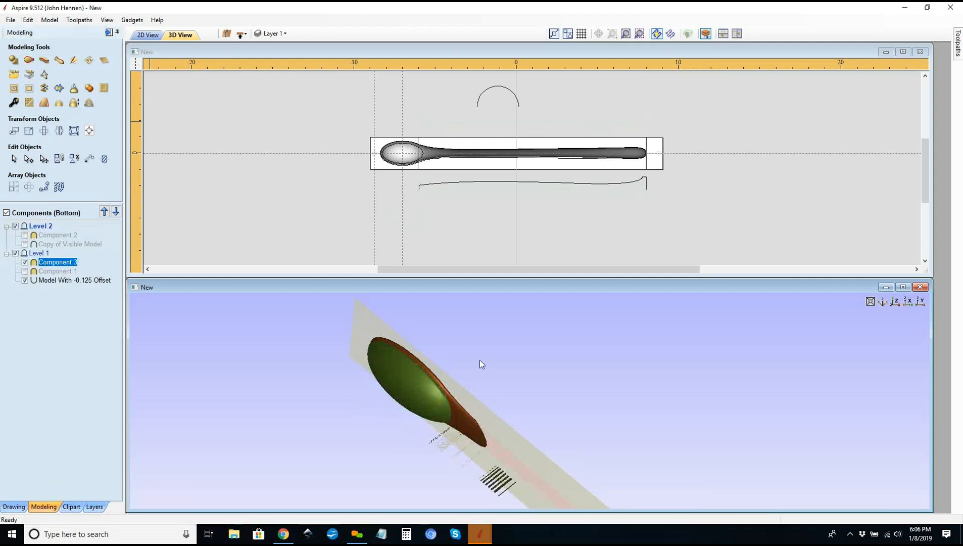
{"action": "scroll", "coordinate": [480, 360], "scroll_direction": "down", "scroll_amount": 4}
{"action": "left_click_drag", "start_coordinate": [686, 447], "coordinate": [382, 381]}
{"action": "scroll", "coordinate": [554, 407], "scroll_direction": "up", "scroll_amount": 5}
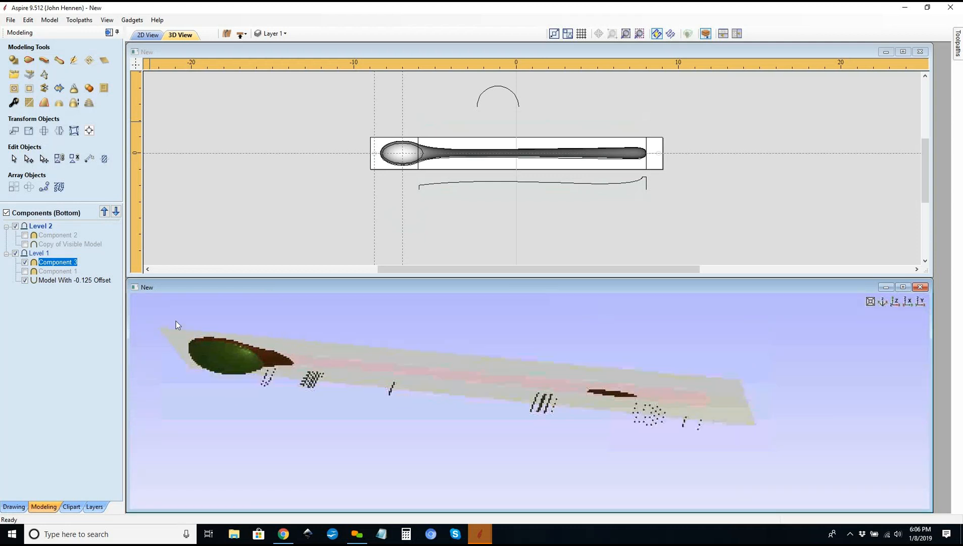
{"action": "left_click", "coordinate": [25, 271]}
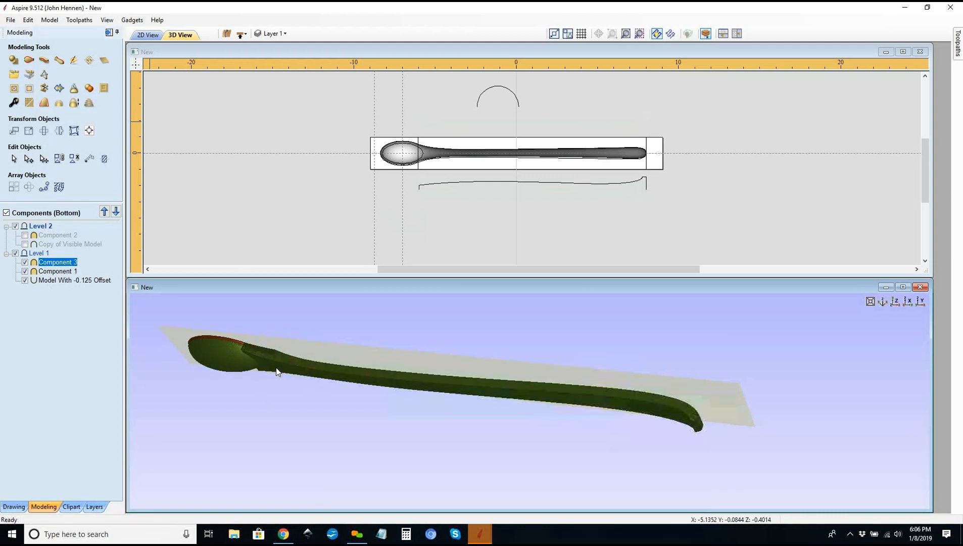
{"action": "left_click_drag", "start_coordinate": [354, 395], "coordinate": [380, 400]}
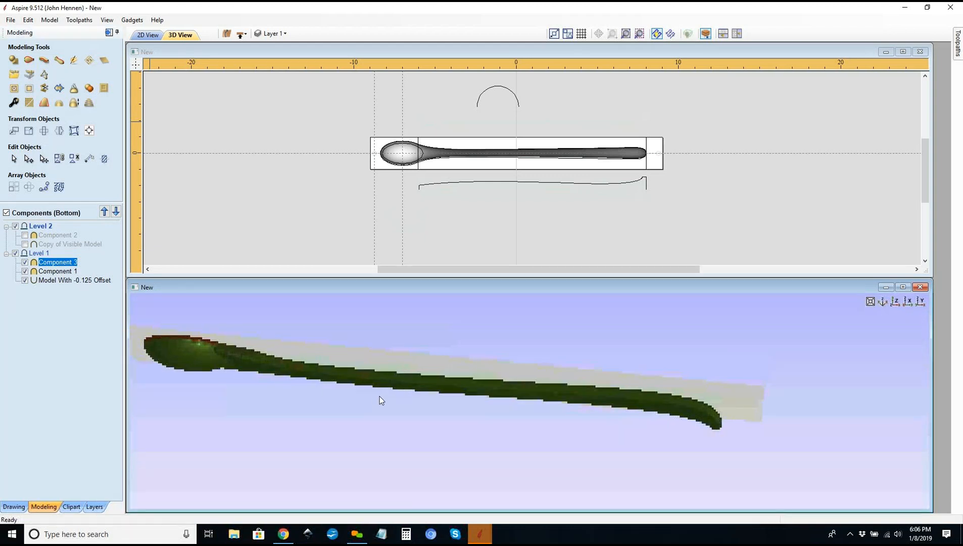
{"action": "left_click_drag", "start_coordinate": [471, 406], "coordinate": [460, 408]}
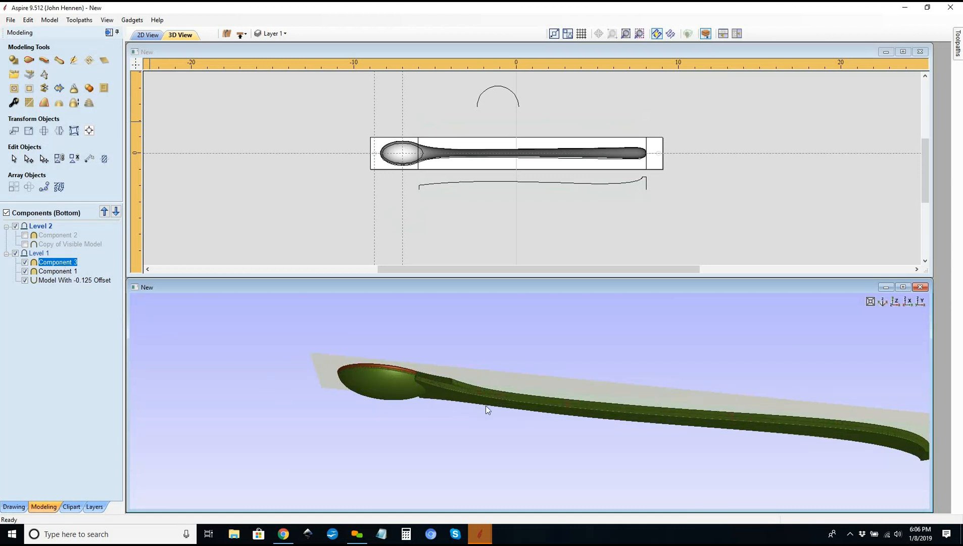
Step: Delete the swept Component 3 from Level 1
{"action": "scroll", "coordinate": [432, 175], "scroll_direction": "up", "scroll_amount": 3}
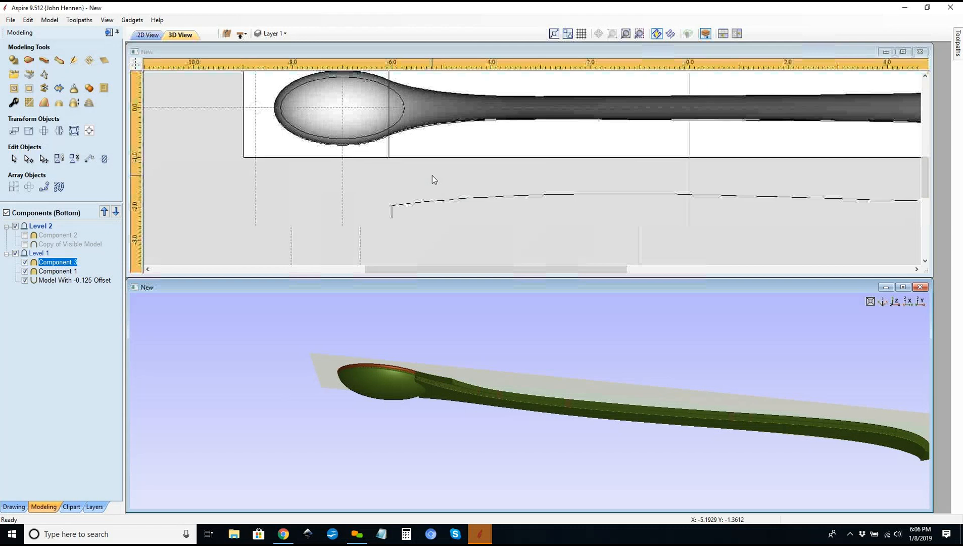
{"action": "left_click_drag", "start_coordinate": [566, 403], "coordinate": [481, 303]}
{"action": "key", "text": "Delete"}
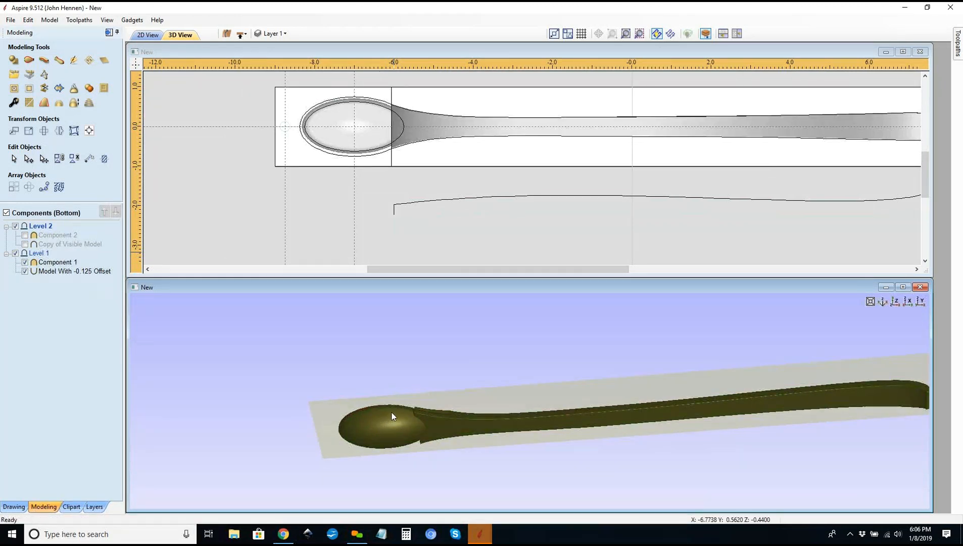
Step: Draw a two-segment polyline about 1.58 by 0.54 inches from below the bowl, through the bowl-to-handle joint, to the handle's lower edge
{"action": "left_click_drag", "start_coordinate": [633, 419], "coordinate": [624, 385]}
{"action": "scroll", "coordinate": [444, 172], "scroll_direction": "up", "scroll_amount": 2}
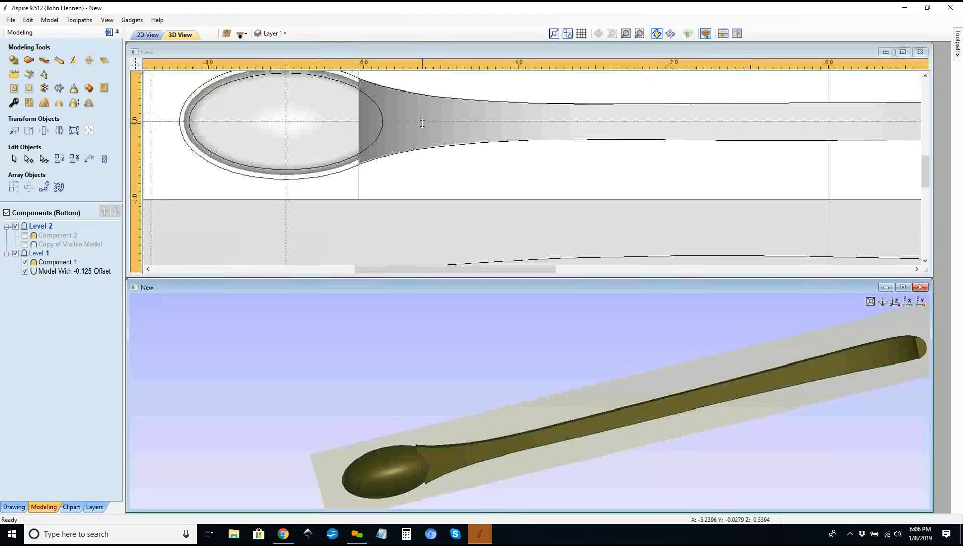
{"action": "scroll", "coordinate": [411, 118], "scroll_direction": "up", "scroll_amount": 1}
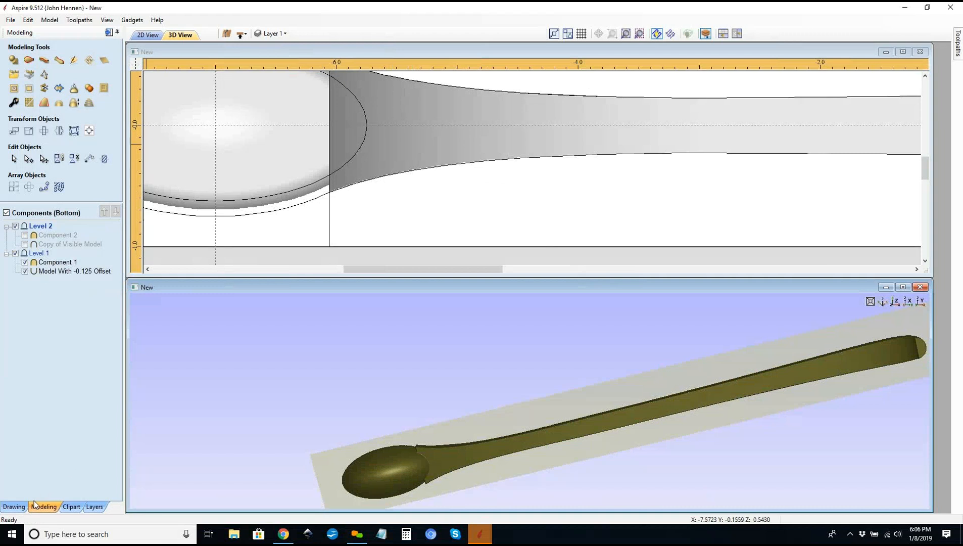
{"action": "left_click", "coordinate": [14, 507]}
{"action": "left_click", "coordinate": [29, 118]}
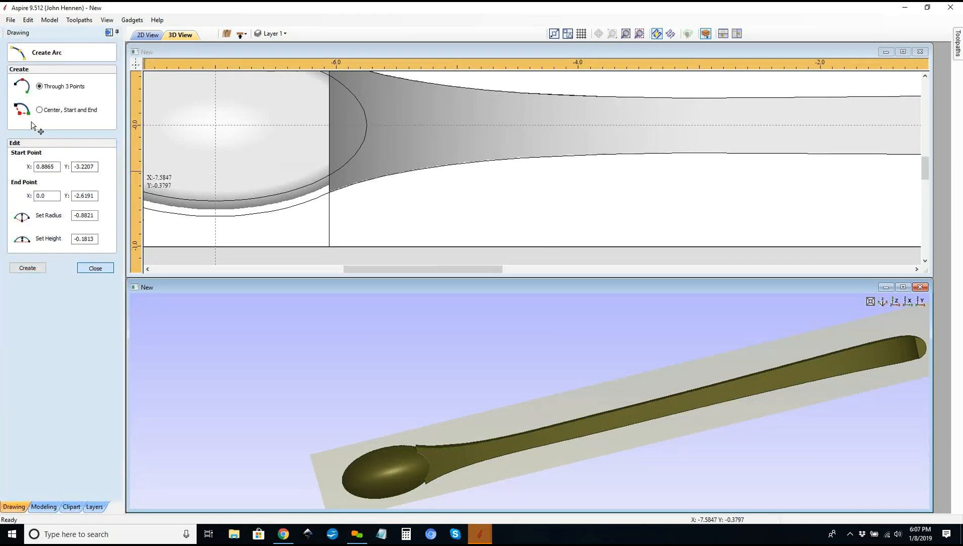
{"action": "key", "text": "Escape"}
{"action": "left_click", "coordinate": [13, 116]}
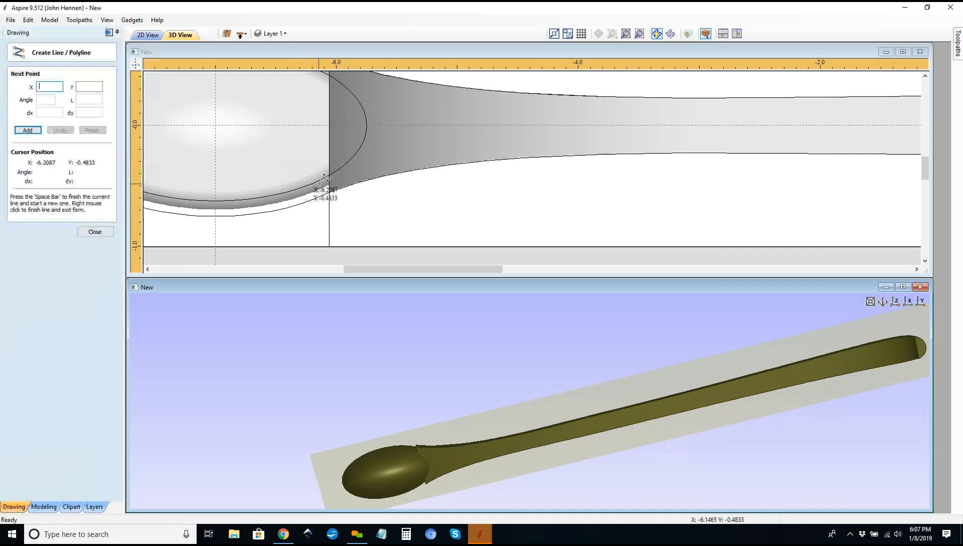
{"action": "left_click", "coordinate": [268, 228]}
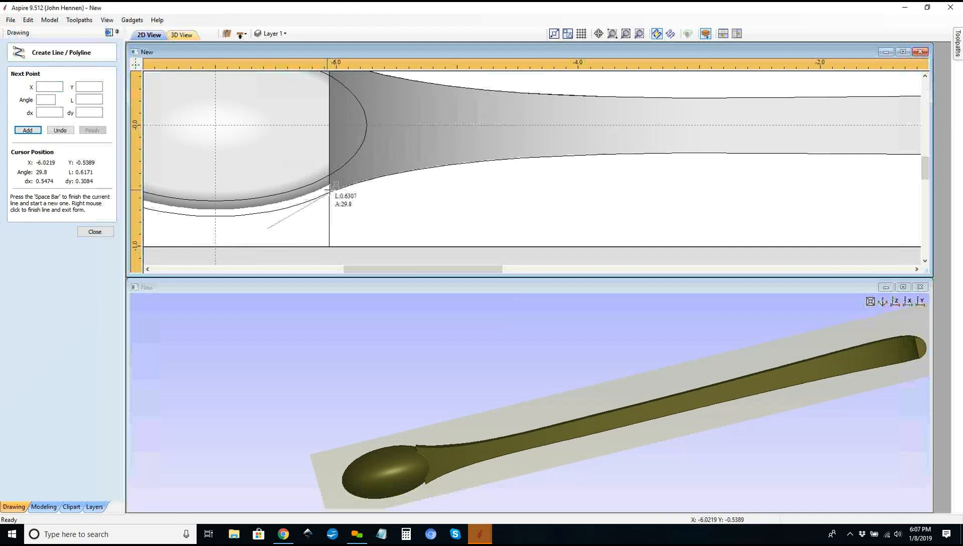
{"action": "scroll", "coordinate": [329, 185], "scroll_direction": "up", "scroll_amount": 5}
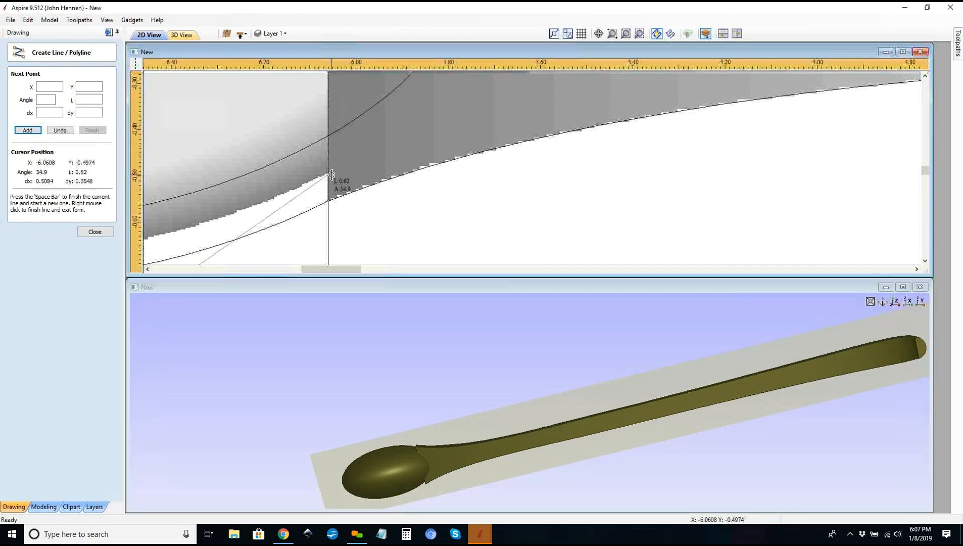
{"action": "left_click", "coordinate": [331, 174]}
{"action": "scroll", "coordinate": [331, 174], "scroll_direction": "down", "scroll_amount": 4}
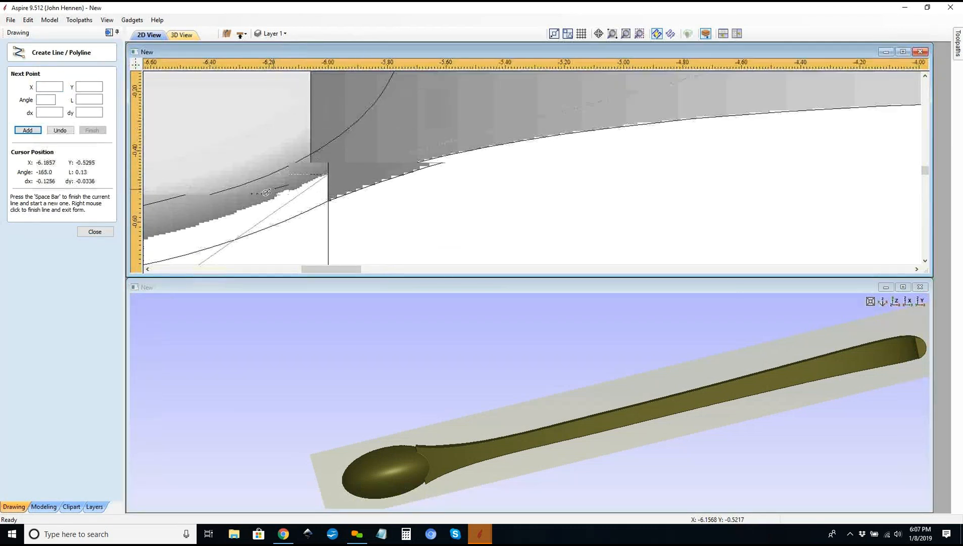
{"action": "left_click", "coordinate": [496, 148]}
{"action": "right_click", "coordinate": [465, 158]}
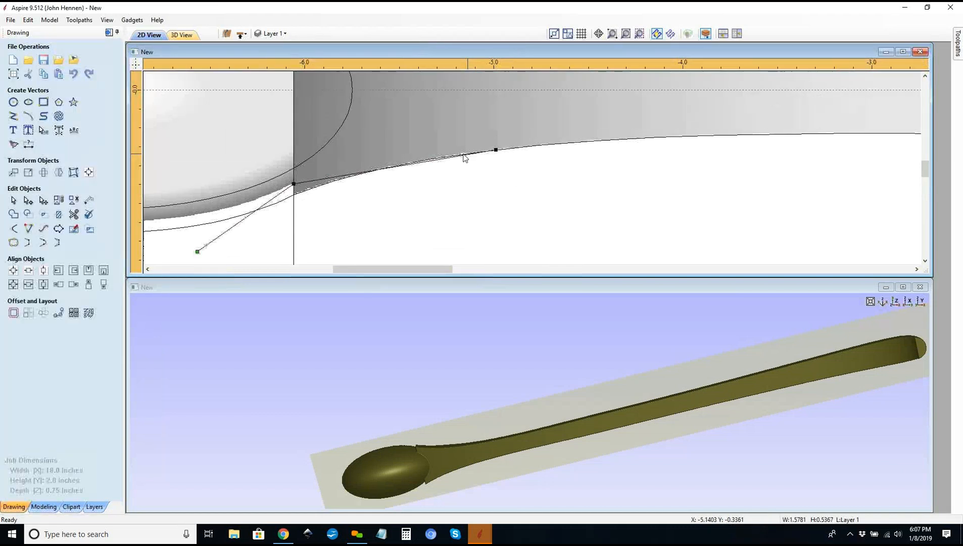
Step: Convert the polyline's handle-side segment into a Bezier curve and adjust its control points to flow into the handle's lower edge
{"action": "left_click", "coordinate": [396, 171]}
{"action": "left_click_drag", "start_coordinate": [438, 153], "coordinate": [438, 151]}
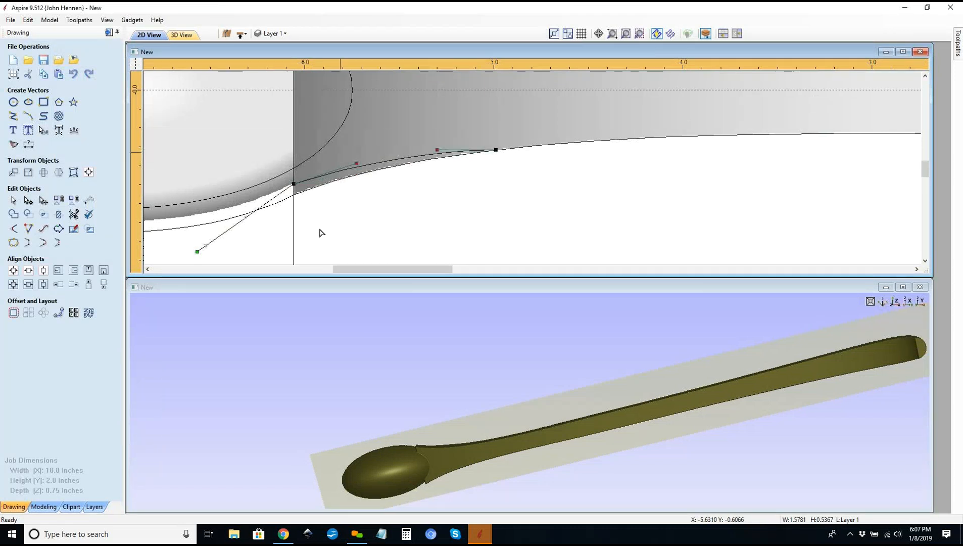
{"action": "scroll", "coordinate": [439, 156], "scroll_direction": "up", "scroll_amount": 3}
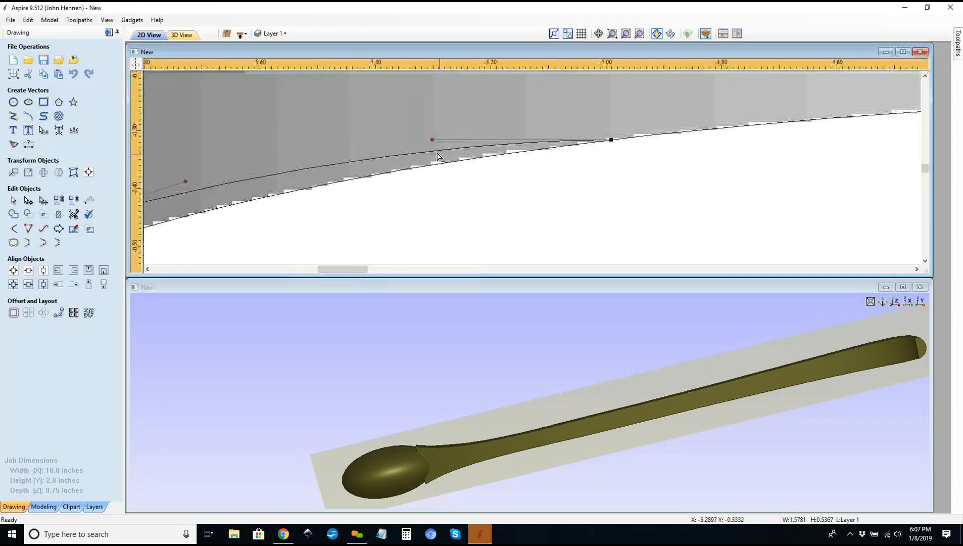
{"action": "left_click_drag", "start_coordinate": [430, 150], "coordinate": [429, 151]}
{"action": "scroll", "coordinate": [400, 180], "scroll_direction": "down", "scroll_amount": 2}
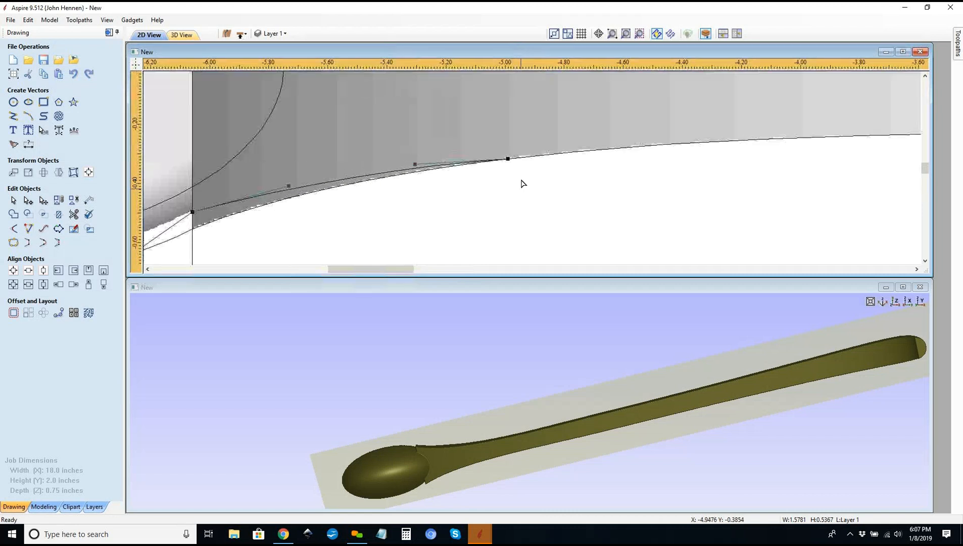
Step: Draw a line about 0.48 by 0.28 inches from the curve's end outward below the handle and join it to the polyline
{"action": "left_click", "coordinate": [13, 117]}
{"action": "left_click", "coordinate": [508, 160]}
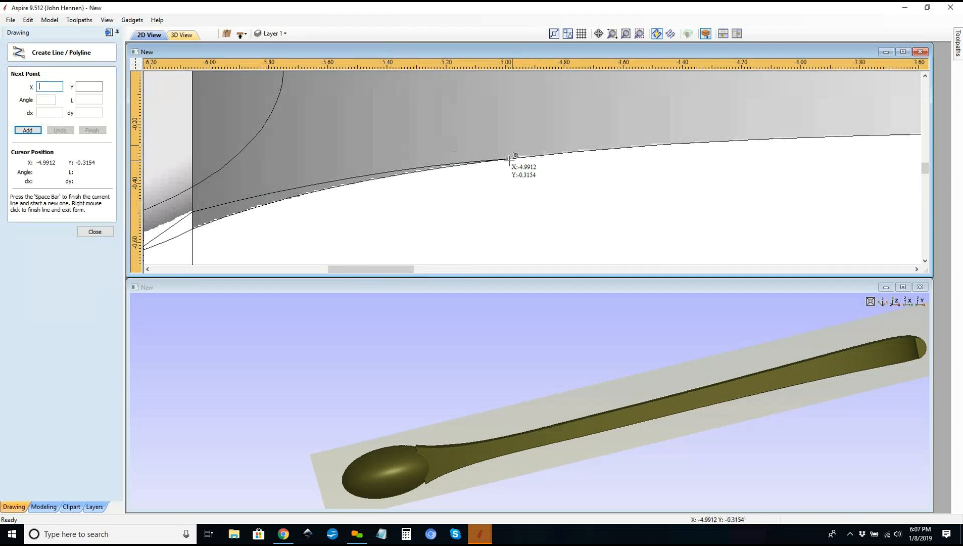
{"action": "left_click", "coordinate": [648, 239]}
{"action": "right_click", "coordinate": [648, 239]}
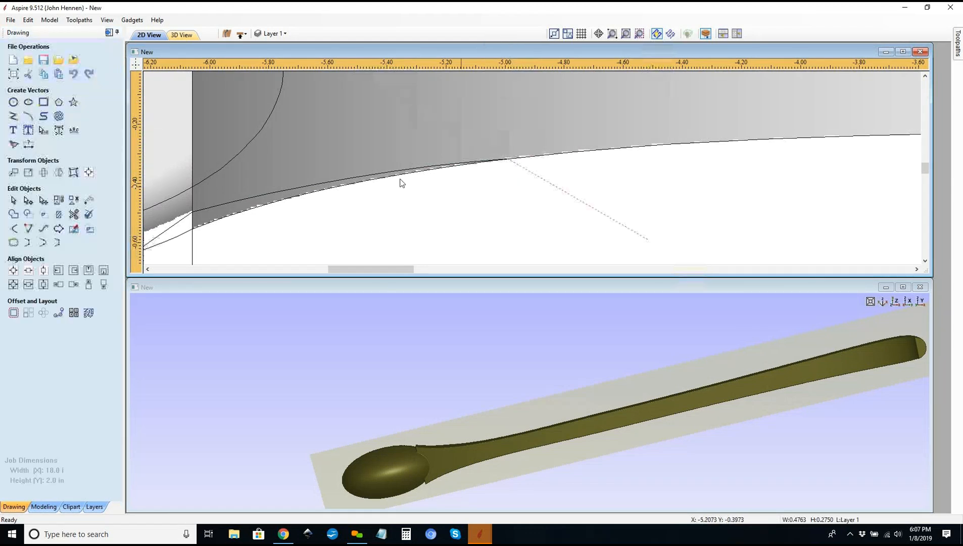
{"action": "left_click", "coordinate": [347, 183], "text": "shift"}
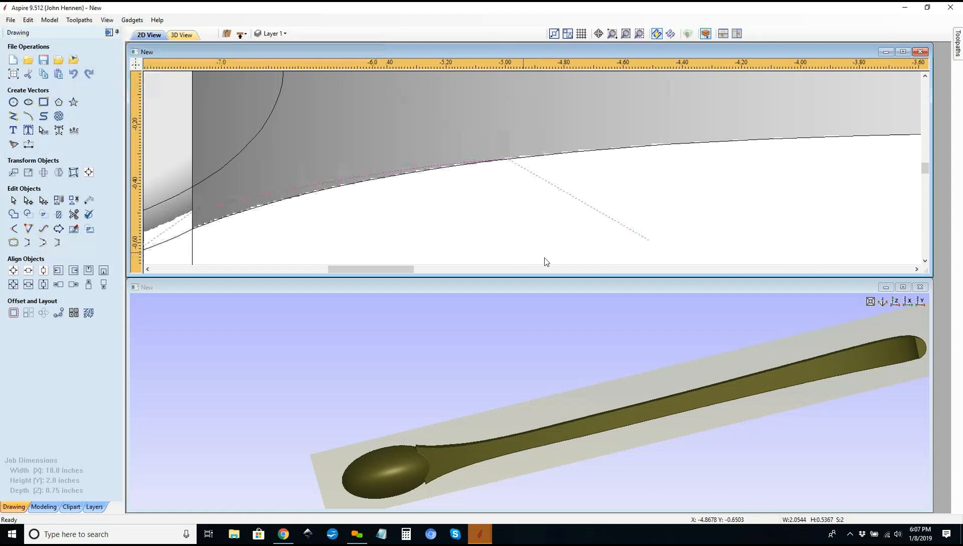
Step: Split the handle component along the joined vector and delete the sliver outside the curve at the lower edge
{"action": "scroll", "coordinate": [536, 264], "scroll_direction": "down", "scroll_amount": 2}
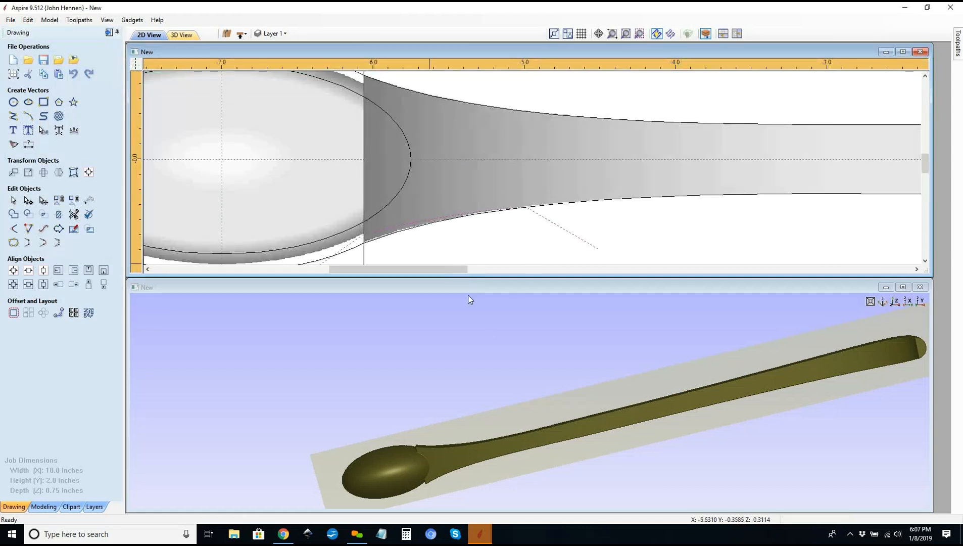
{"action": "left_click", "coordinate": [896, 303]}
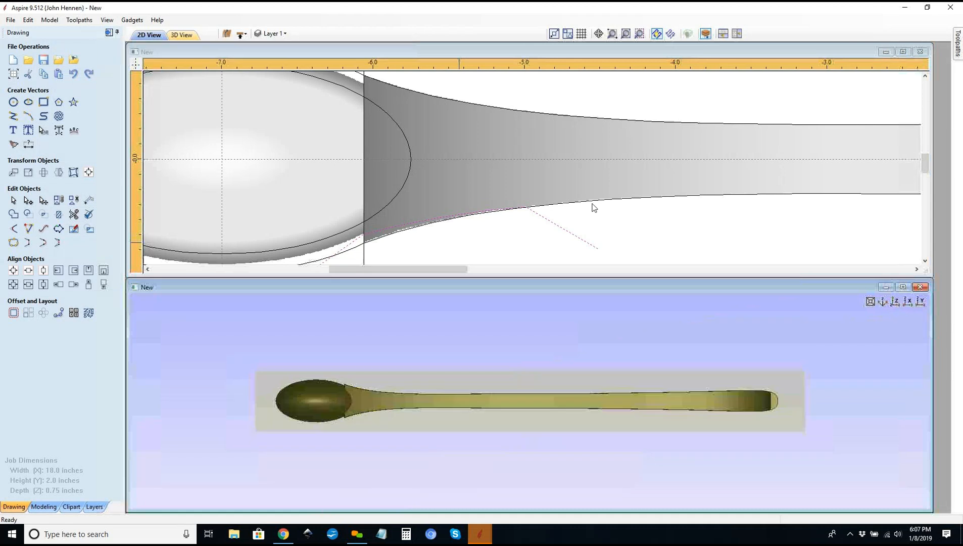
{"action": "left_click", "coordinate": [473, 182]}
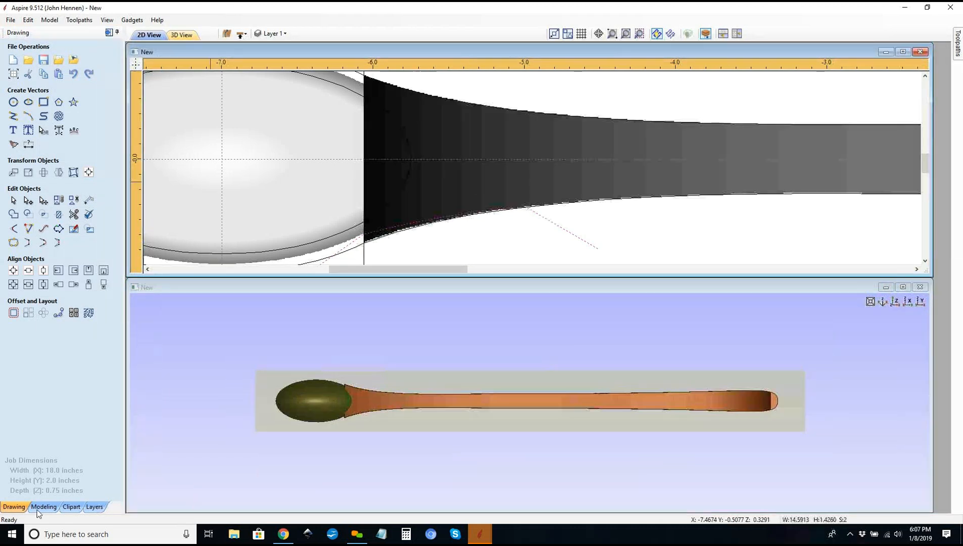
{"action": "left_click", "coordinate": [37, 508]}
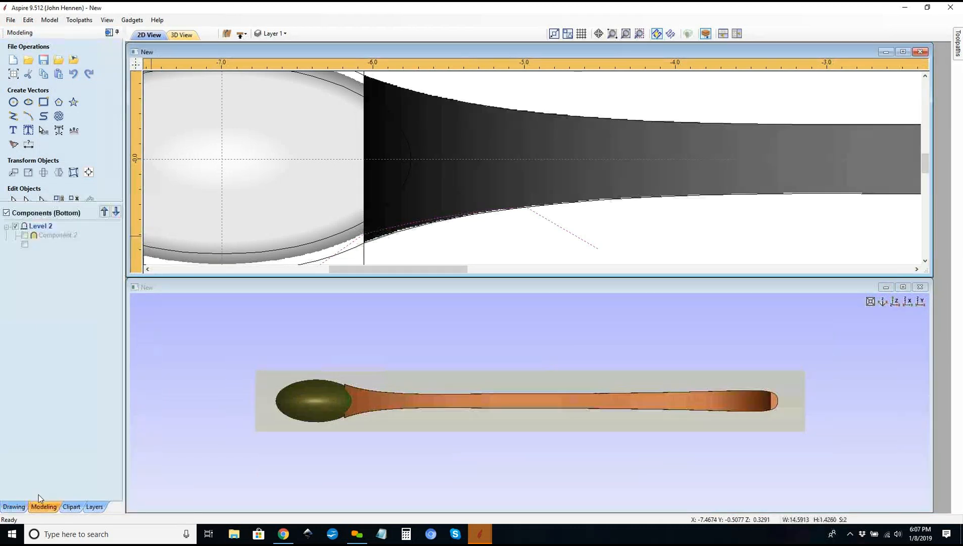
{"action": "left_click", "coordinate": [377, 248]}
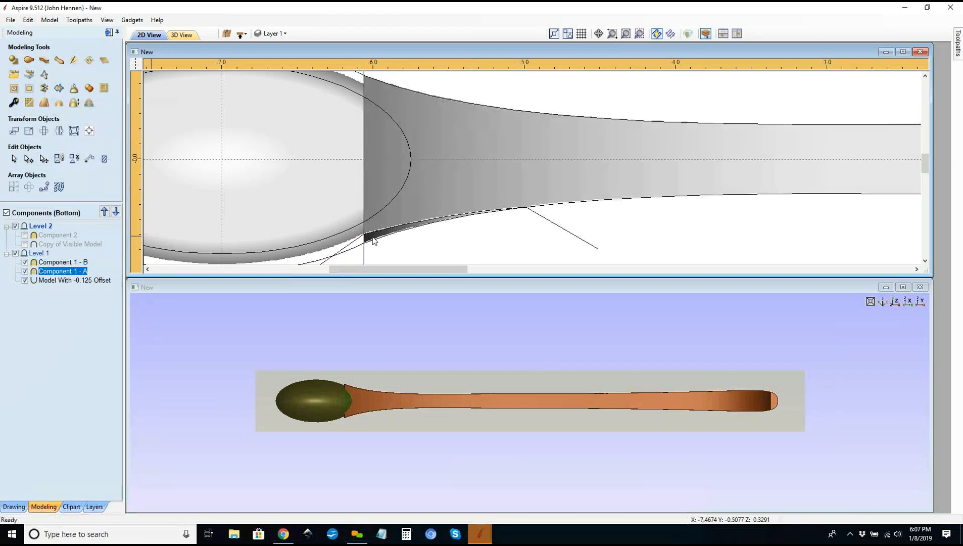
{"action": "left_click", "coordinate": [373, 238]}
{"action": "key", "text": "Delete"}
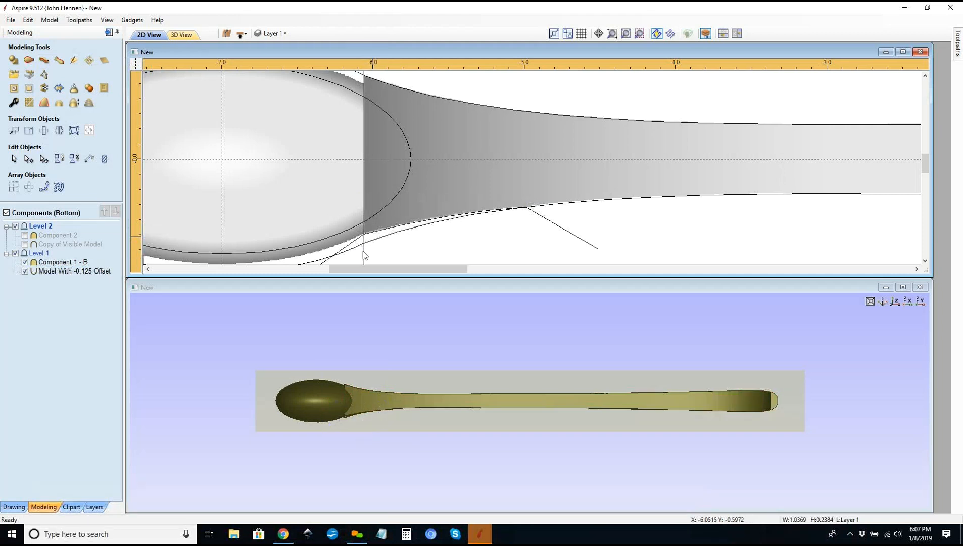
Step: Make mirrored copies of the splitting vector about the job center, placing one at the joint's upper edge
{"action": "left_click_drag", "start_coordinate": [376, 437], "coordinate": [387, 421]}
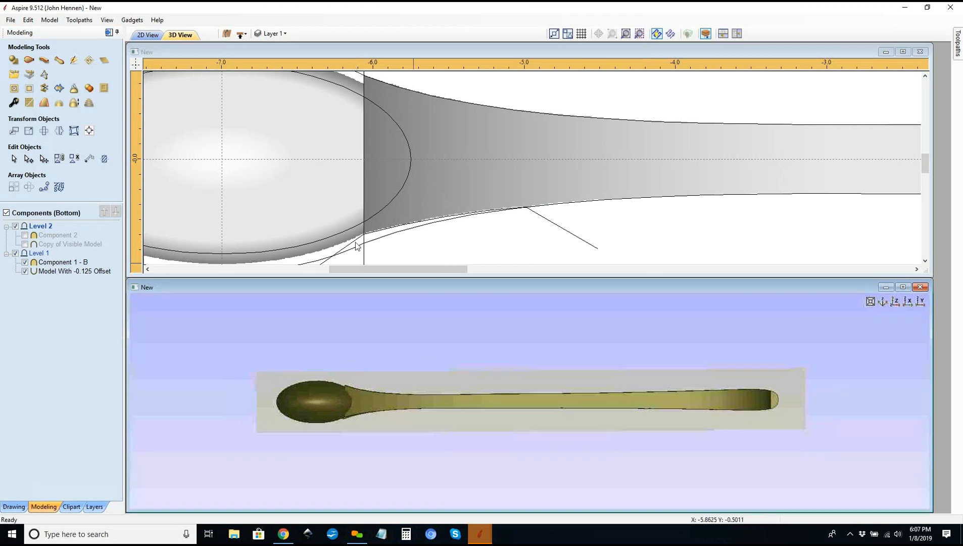
{"action": "left_click", "coordinate": [354, 246]}
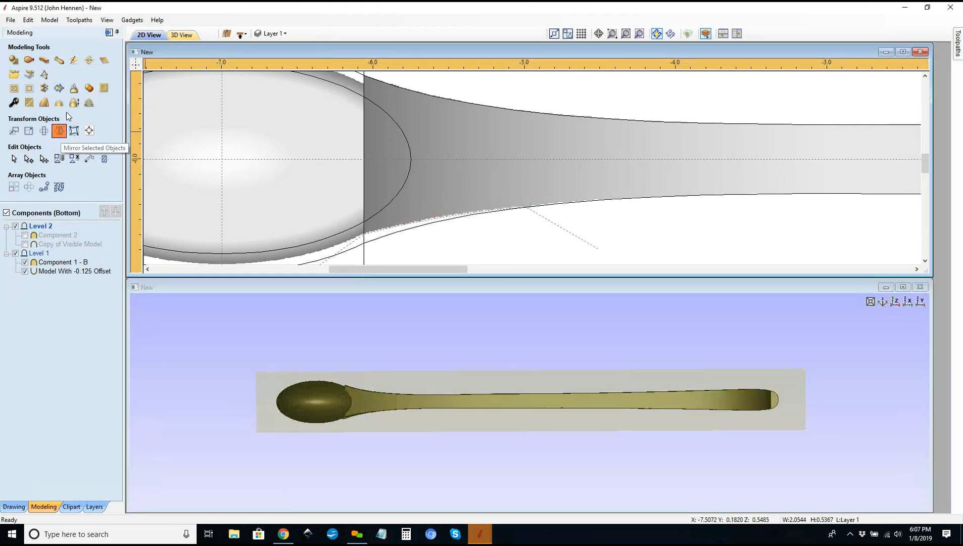
{"action": "left_click", "coordinate": [59, 131]}
{"action": "left_click", "coordinate": [69, 152]}
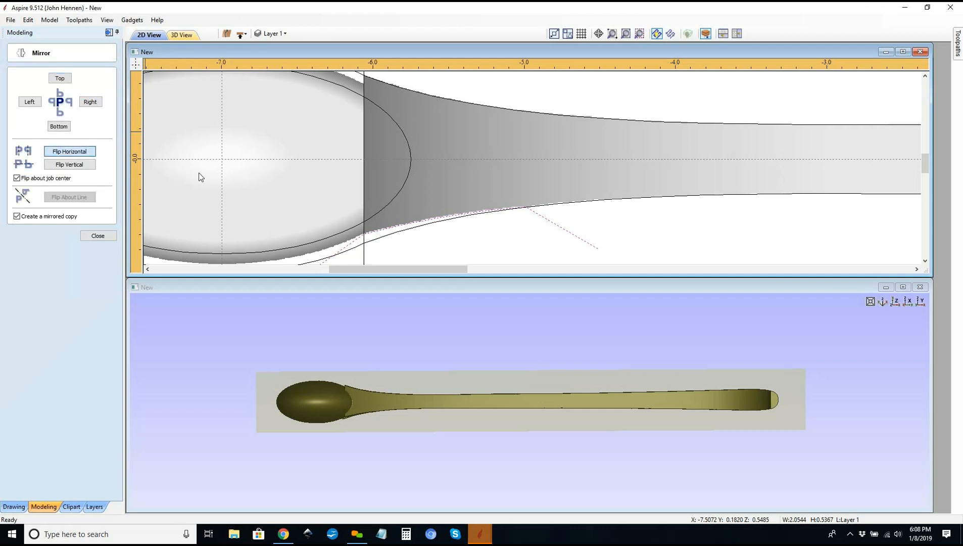
{"action": "scroll", "coordinate": [409, 237], "scroll_direction": "down", "scroll_amount": 3}
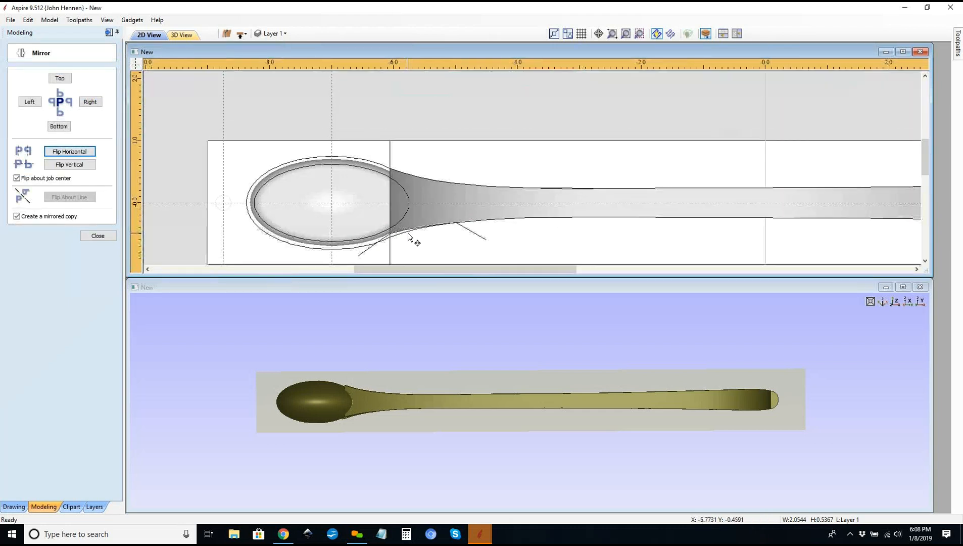
{"action": "left_click", "coordinate": [69, 151]}
Step: Split the handle component along the mirrored vector and delete the sliver outside the curve at the upper edge
{"action": "scroll", "coordinate": [390, 172], "scroll_direction": "up", "scroll_amount": 3}
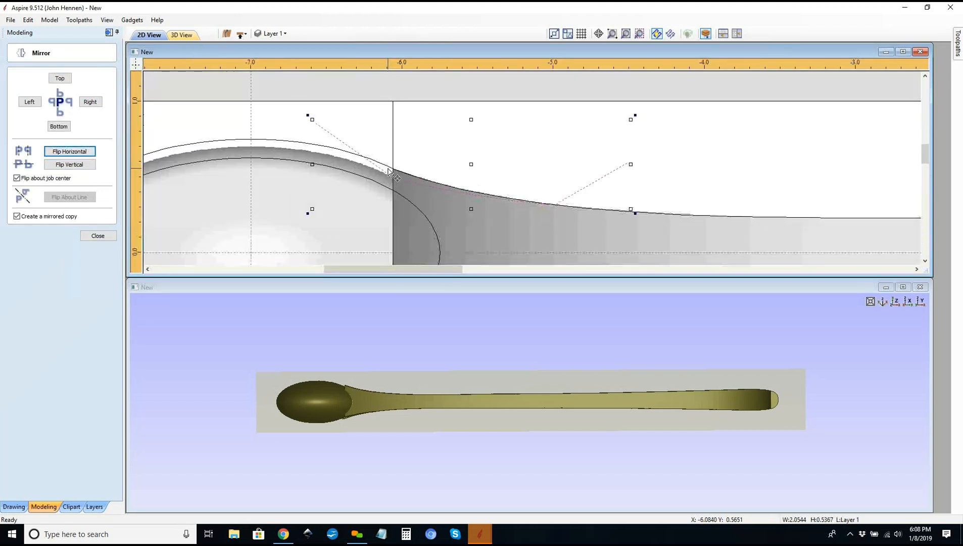
{"action": "scroll", "coordinate": [390, 172], "scroll_direction": "up", "scroll_amount": 2}
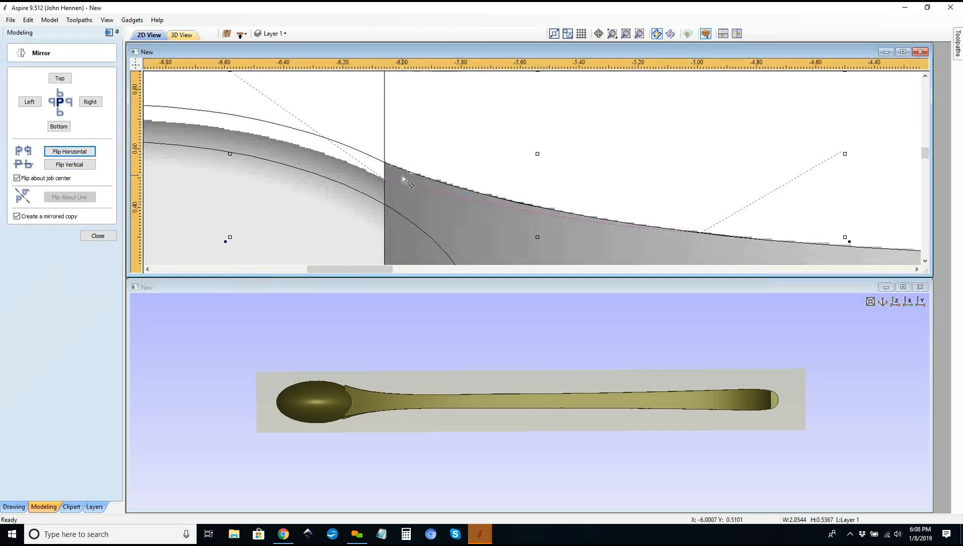
{"action": "left_click", "coordinate": [402, 180], "text": "shift"}
{"action": "left_click", "coordinate": [112, 236]}
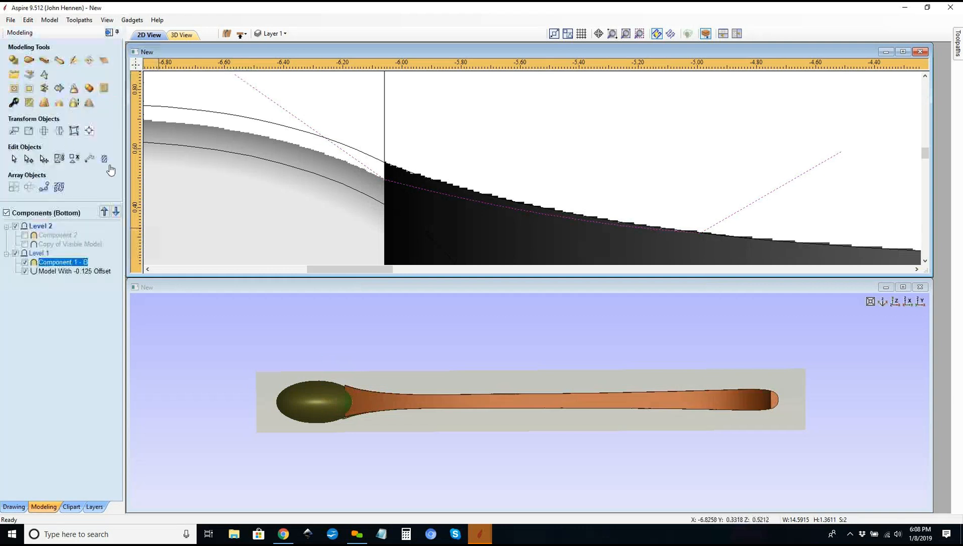
{"action": "left_click", "coordinate": [44, 88]}
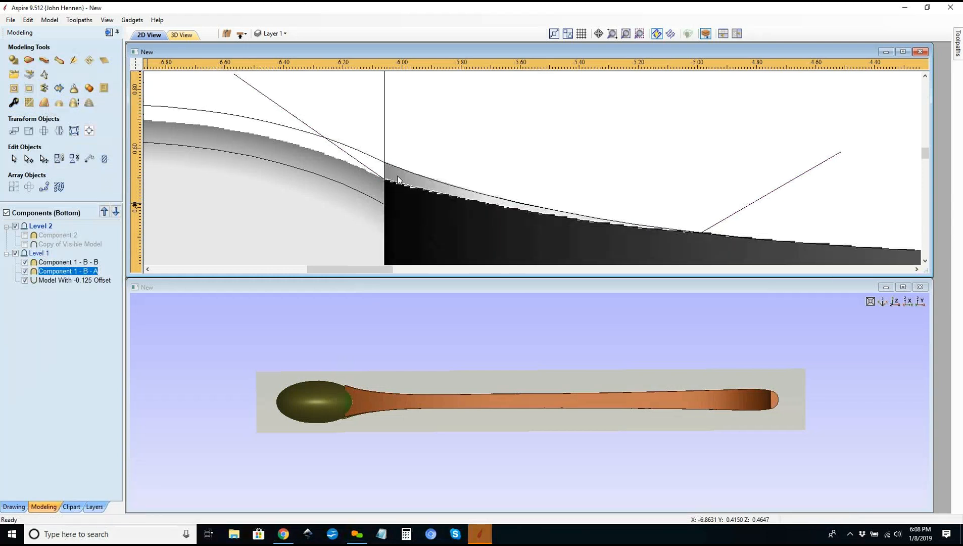
{"action": "left_click", "coordinate": [398, 180]}
Step: Delete the old Copy of Visible Model from Level 2 and create a new component from the visible model
{"action": "scroll", "coordinate": [399, 179], "scroll_direction": "down", "scroll_amount": 8}
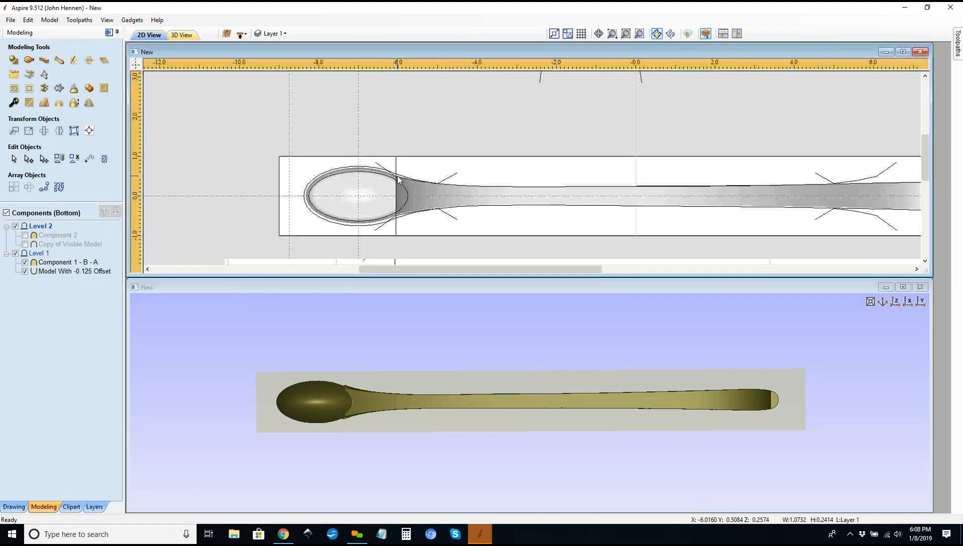
{"action": "scroll", "coordinate": [400, 179], "scroll_direction": "down", "scroll_amount": 2}
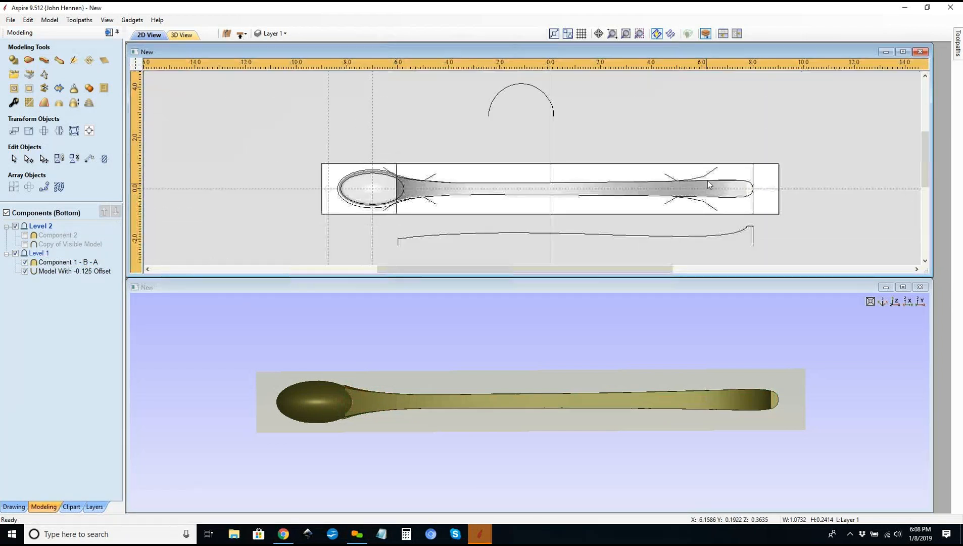
{"action": "scroll", "coordinate": [454, 196], "scroll_direction": "up", "scroll_amount": 3}
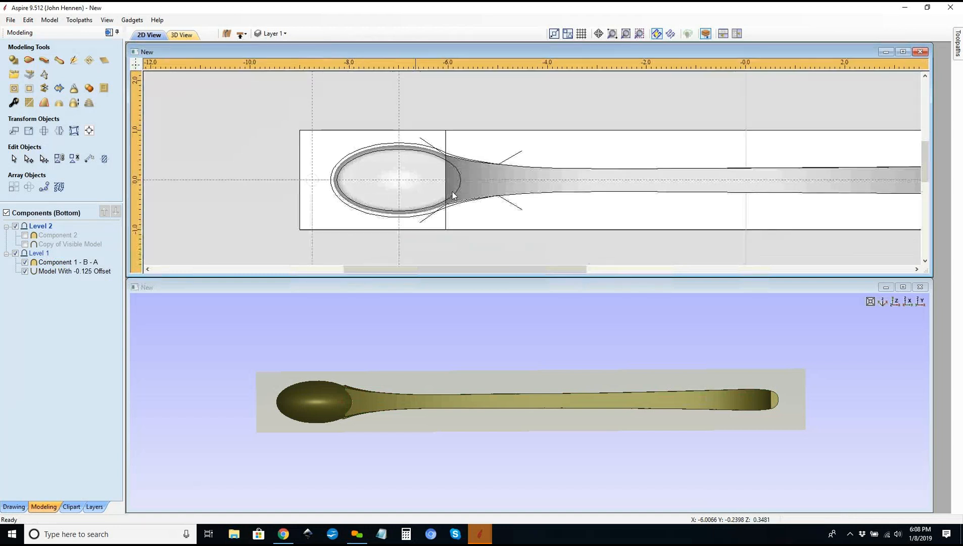
{"action": "left_click", "coordinate": [62, 245]}
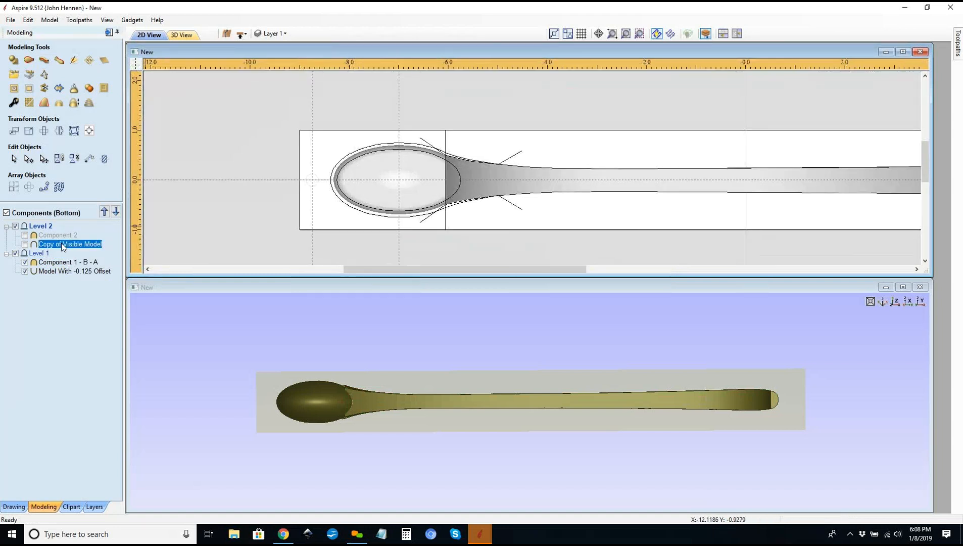
{"action": "key", "text": "Delete"}
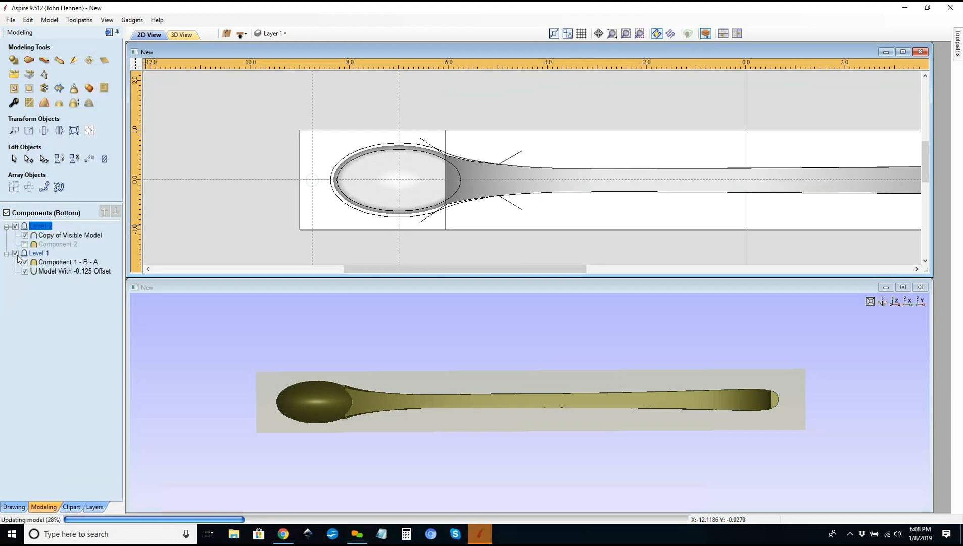
Step: Hide Level 1 and start sculpting the new Copy of Visible Model at the upper bowl-handle joint
{"action": "left_click", "coordinate": [16, 254]}
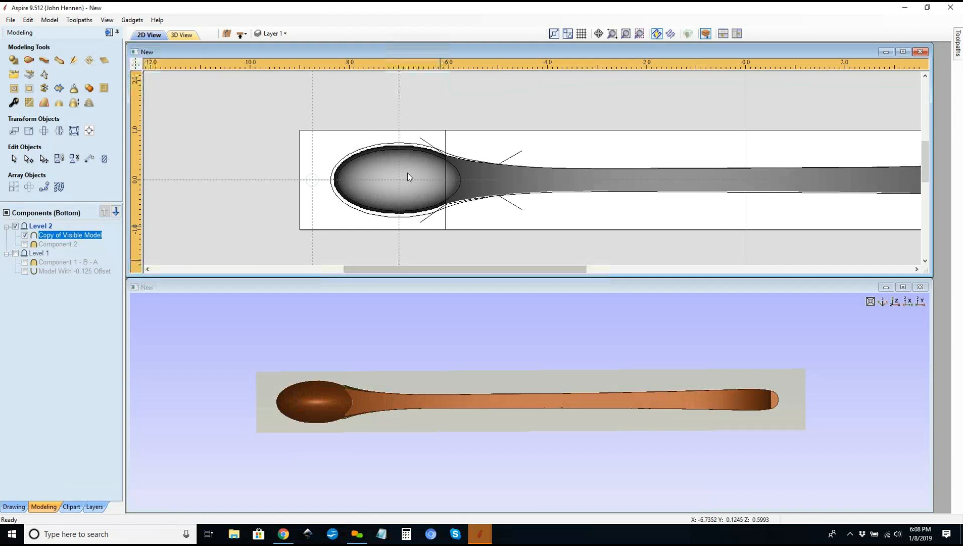
{"action": "left_click", "coordinate": [433, 184]}
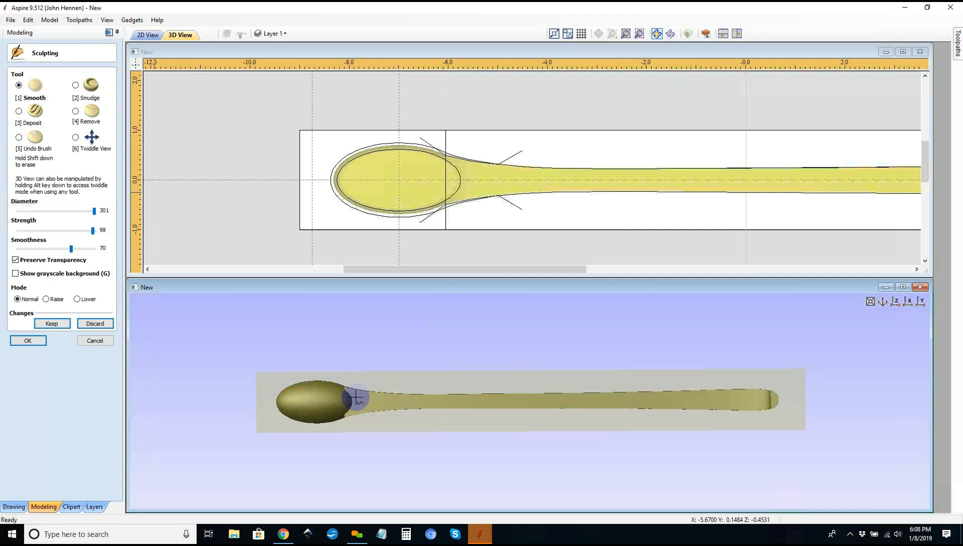
{"action": "scroll", "coordinate": [357, 397], "scroll_direction": "up", "scroll_amount": 4}
{"action": "middle_click_drag", "start_coordinate": [359, 396], "coordinate": [682, 425]}
{"action": "left_click_drag", "start_coordinate": [540, 449], "coordinate": [493, 392], "text": "alt"}
{"action": "scroll", "coordinate": [494, 393], "scroll_direction": "up", "scroll_amount": 8}
{"action": "middle_click_drag", "start_coordinate": [494, 394], "coordinate": [715, 479]}
{"action": "middle_click_drag", "start_coordinate": [589, 441], "coordinate": [586, 371]}
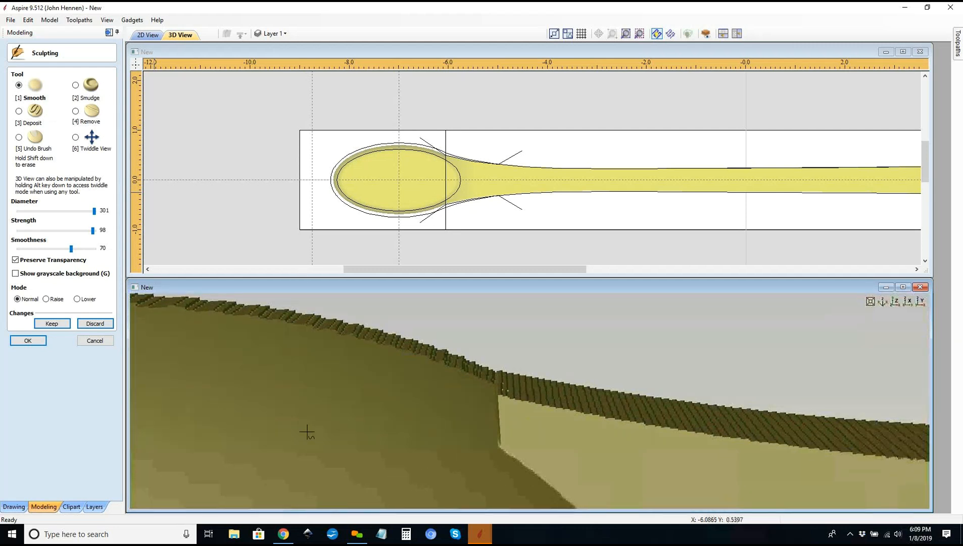
Step: Set the Smooth brush to diameter 37, strength 30 and smoothness 100, and smooth the notch at the upper bowl-handle joint
{"action": "scroll", "coordinate": [454, 427], "scroll_direction": "down", "scroll_amount": 4}
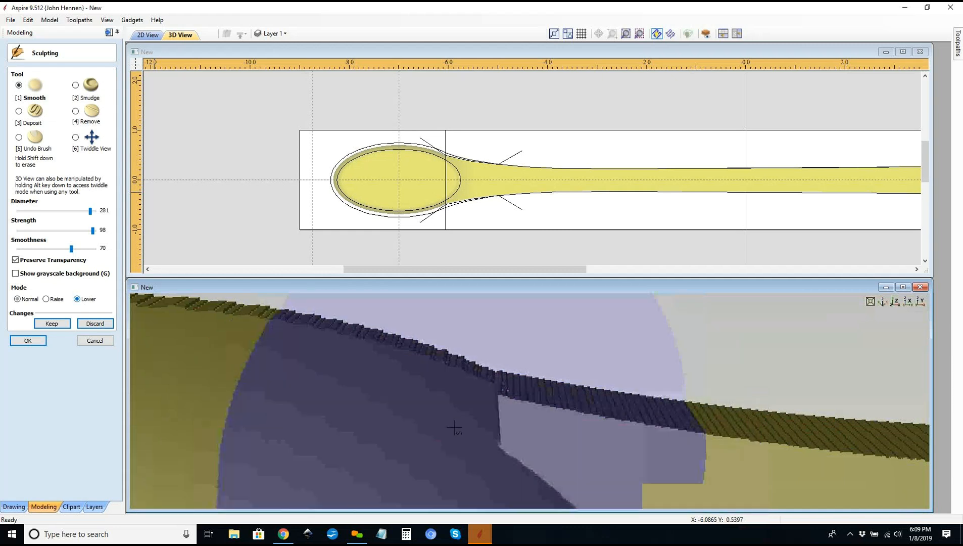
{"action": "scroll", "coordinate": [455, 427], "scroll_direction": "down", "scroll_amount": 3}
{"action": "left_click_drag", "start_coordinate": [79, 211], "coordinate": [29, 218]}
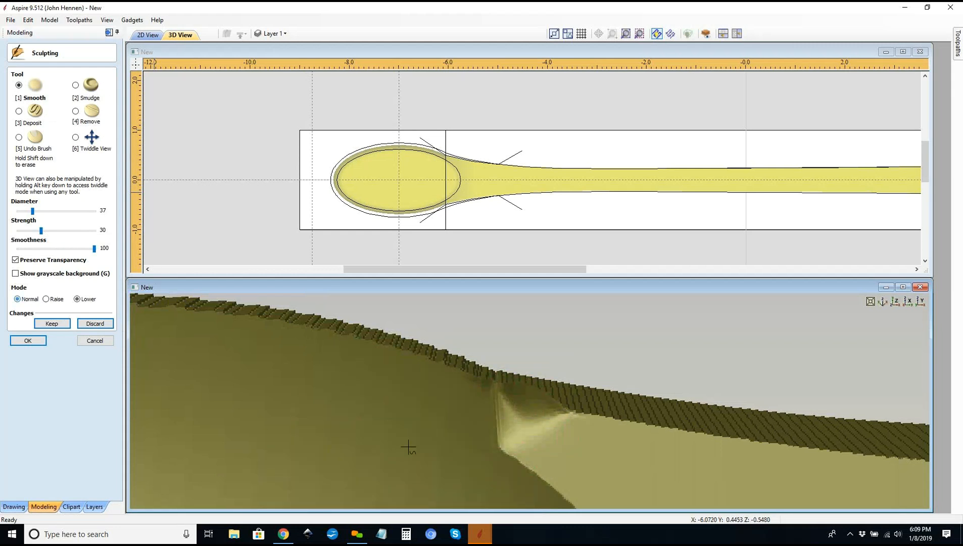
{"action": "mouse_move", "coordinate": [579, 436]}
{"action": "left_mouse_down"}
{"action": "mouse_move", "coordinate": [514, 415]}
{"action": "mouse_move", "coordinate": [584, 446]}
{"action": "left_mouse_up"}
{"action": "scroll", "coordinate": [438, 358], "scroll_direction": "down", "scroll_amount": 5}
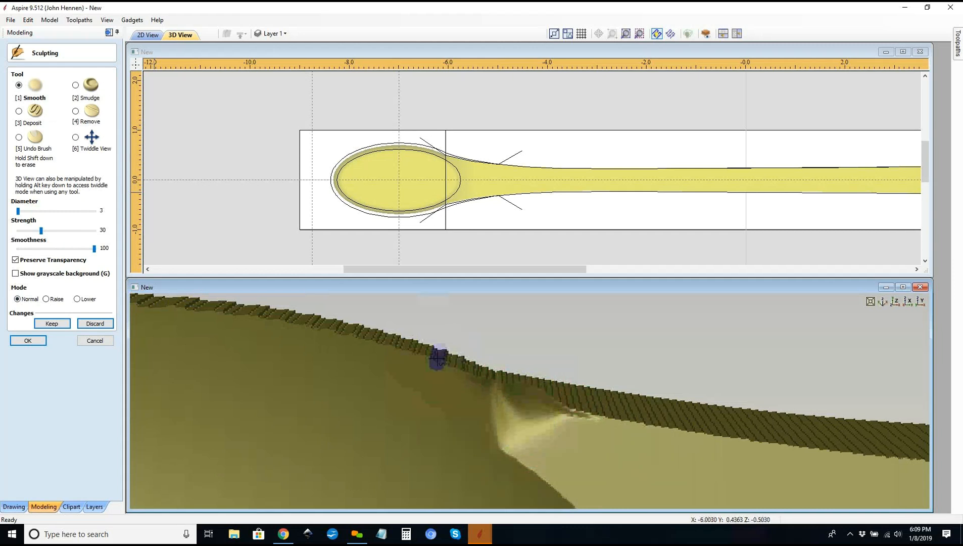
{"action": "scroll", "coordinate": [461, 386], "scroll_direction": "down", "scroll_amount": 2}
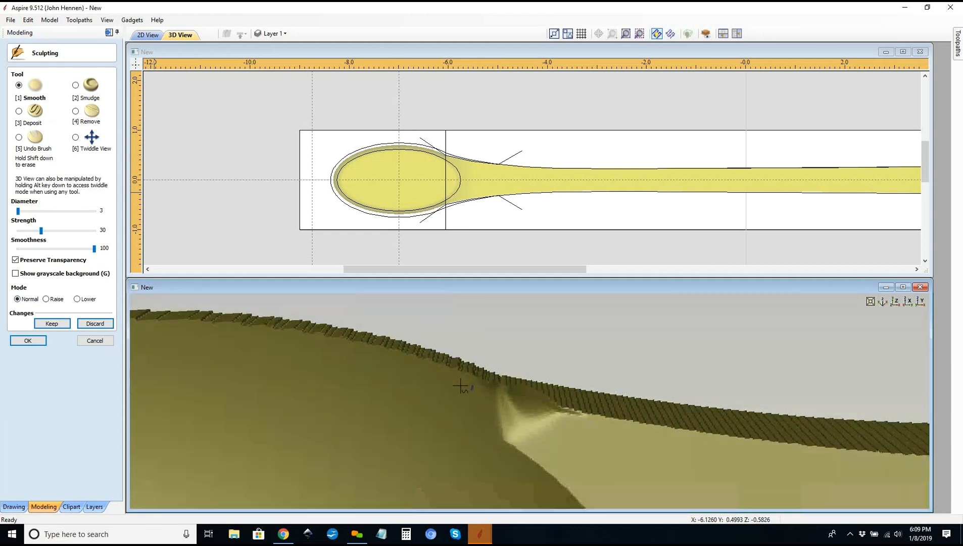
{"action": "scroll", "coordinate": [461, 386], "scroll_direction": "down", "scroll_amount": 4}
Step: Set the Smooth brush to diameter 63 and strength 71, and blend the upper bowl-handle joint further
{"action": "left_click_drag", "start_coordinate": [596, 438], "coordinate": [511, 436], "text": "alt"}
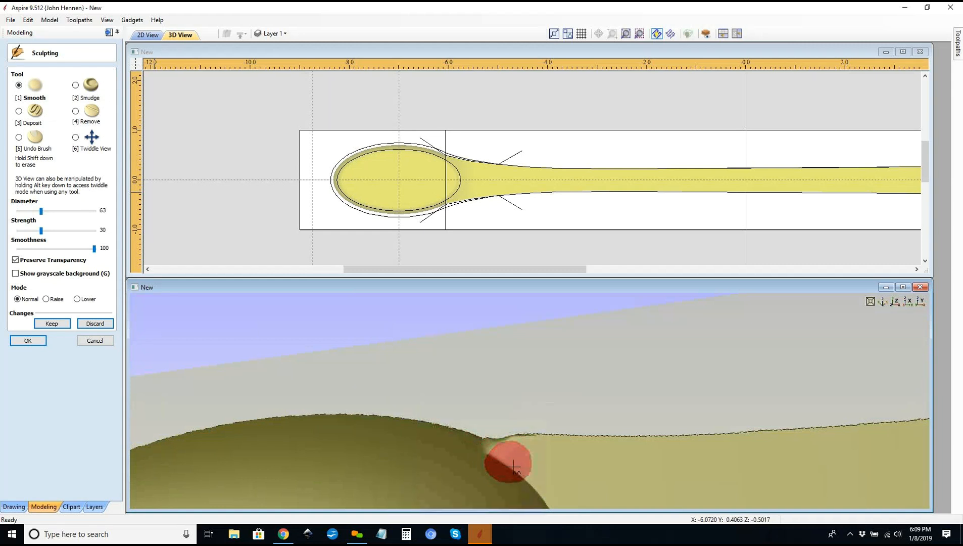
{"action": "left_click", "coordinate": [73, 231]}
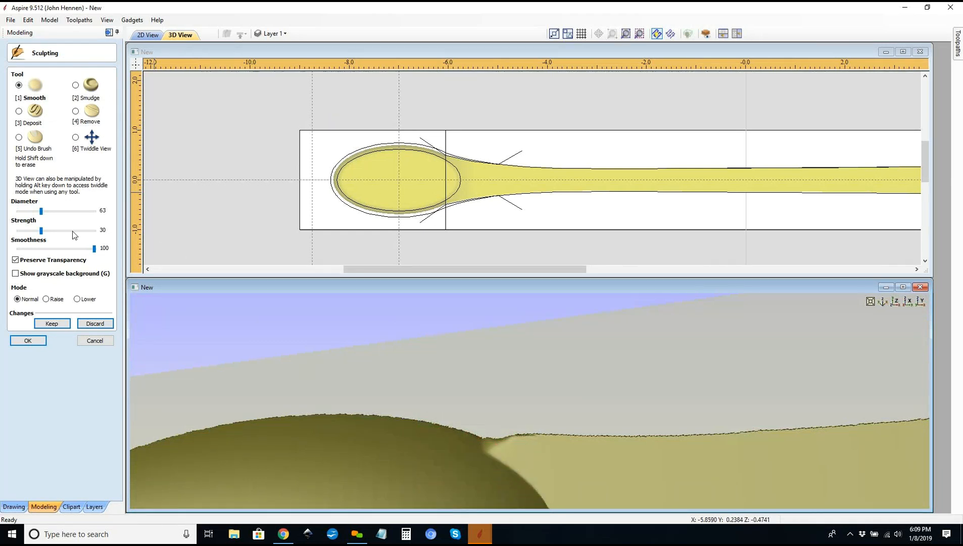
{"action": "mouse_move", "coordinate": [486, 461]}
{"action": "left_mouse_down"}
{"action": "mouse_move", "coordinate": [568, 489]}
{"action": "mouse_move", "coordinate": [508, 458]}
{"action": "mouse_move", "coordinate": [445, 449]}
{"action": "mouse_move", "coordinate": [539, 466]}
{"action": "mouse_move", "coordinate": [473, 442]}
{"action": "left_mouse_up"}
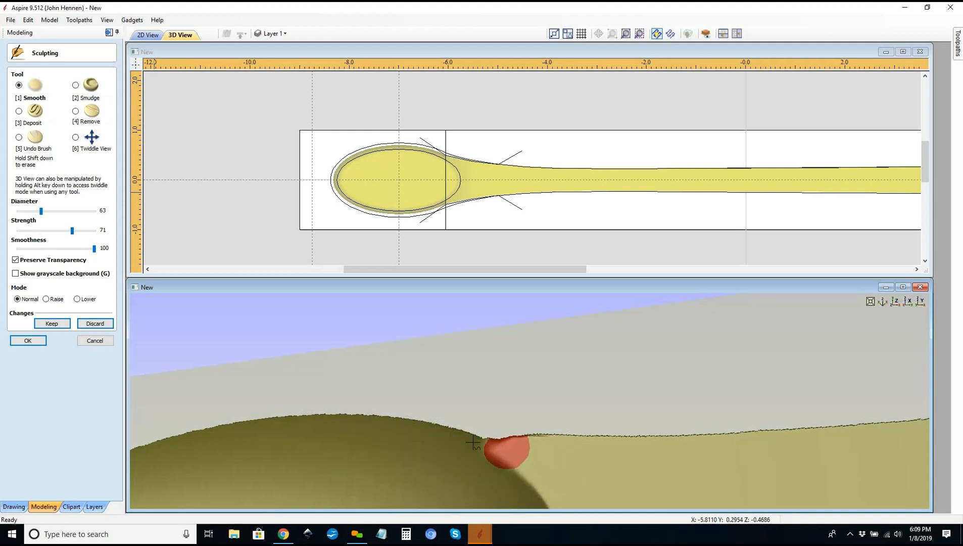
{"action": "mouse_move", "coordinate": [525, 476]}
{"action": "left_mouse_down"}
{"action": "mouse_move", "coordinate": [492, 450]}
{"action": "mouse_move", "coordinate": [522, 469]}
{"action": "mouse_move", "coordinate": [529, 454]}
{"action": "left_mouse_up"}
{"action": "left_click_drag", "start_coordinate": [458, 393], "coordinate": [453, 380]}
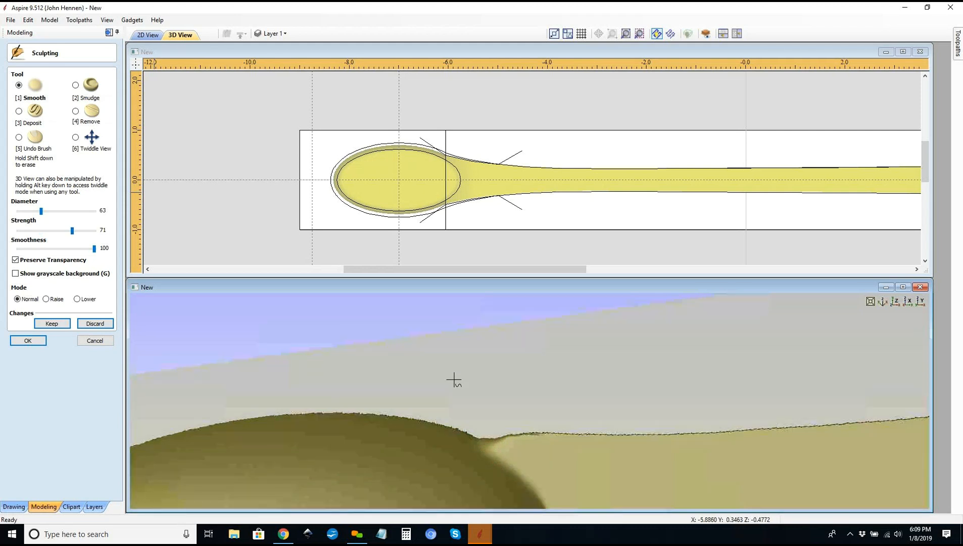
Step: Smooth the lower bowl-handle joint and the adjoining lower edge of the handle
{"action": "mouse_move", "coordinate": [506, 419]}
{"action": "left_mouse_down", "text": "alt"}
{"action": "mouse_move", "coordinate": [555, 370]}
{"action": "mouse_move", "coordinate": [493, 362]}
{"action": "mouse_move", "coordinate": [443, 484]}
{"action": "mouse_move", "coordinate": [483, 460]}
{"action": "left_mouse_up", "text": "alt"}
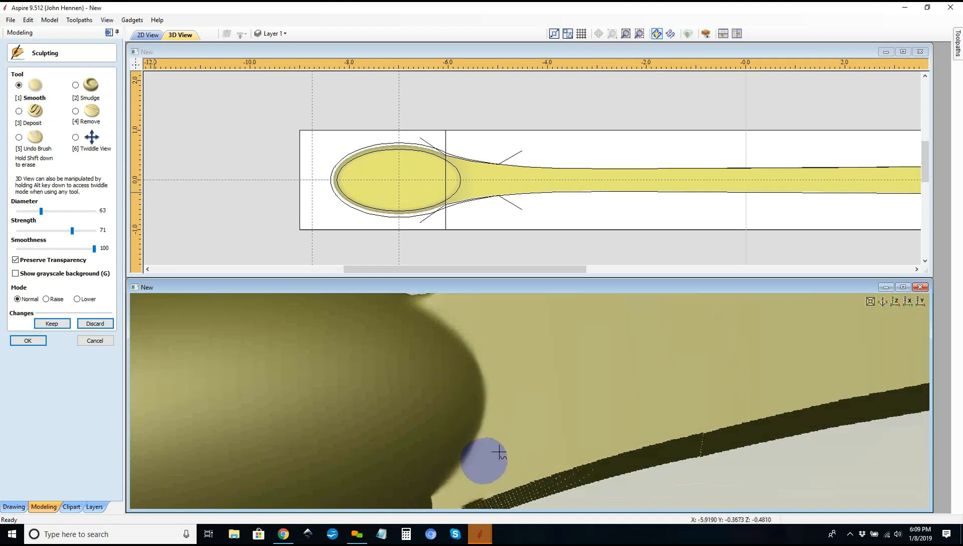
{"action": "middle_click_drag", "start_coordinate": [610, 373], "coordinate": [598, 381]}
{"action": "mouse_move", "coordinate": [556, 399]}
{"action": "left_mouse_down"}
{"action": "mouse_move", "coordinate": [544, 429]}
{"action": "mouse_move", "coordinate": [563, 418]}
{"action": "mouse_move", "coordinate": [510, 445]}
{"action": "mouse_move", "coordinate": [632, 379]}
{"action": "mouse_move", "coordinate": [619, 413]}
{"action": "mouse_move", "coordinate": [561, 425]}
{"action": "mouse_move", "coordinate": [778, 374]}
{"action": "mouse_move", "coordinate": [510, 427]}
{"action": "mouse_move", "coordinate": [602, 418]}
{"action": "mouse_move", "coordinate": [558, 420]}
{"action": "mouse_move", "coordinate": [494, 453]}
{"action": "mouse_move", "coordinate": [587, 403]}
{"action": "mouse_move", "coordinate": [530, 424]}
{"action": "mouse_move", "coordinate": [500, 445]}
{"action": "mouse_move", "coordinate": [609, 393]}
{"action": "mouse_move", "coordinate": [553, 404]}
{"action": "mouse_move", "coordinate": [553, 427]}
{"action": "mouse_move", "coordinate": [758, 375]}
{"action": "left_mouse_up"}
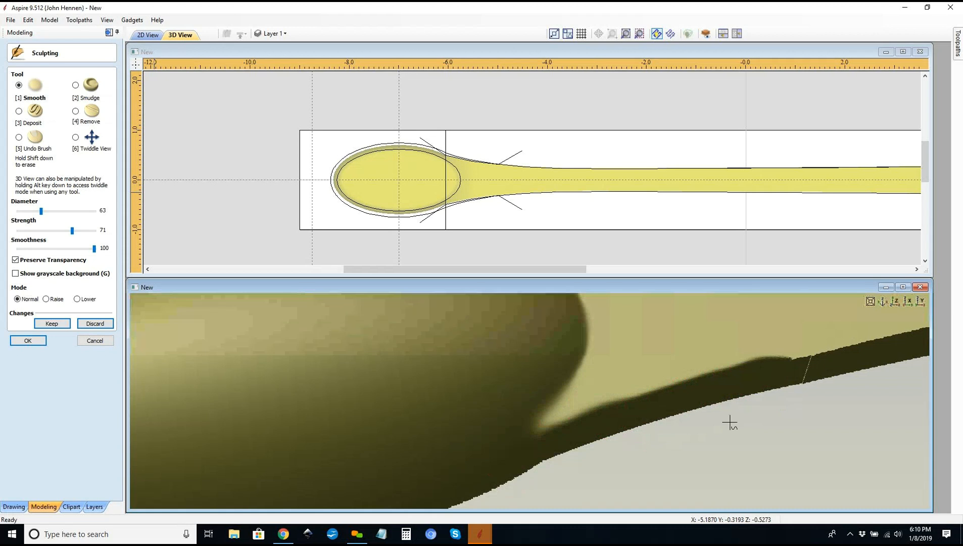
Step: Enlarge the Smooth brush to diameter 201 and smooth the handle's lower edge from the bowl to the tip
{"action": "scroll", "coordinate": [730, 421], "scroll_direction": "down", "scroll_amount": 8}
{"action": "scroll", "coordinate": [633, 409], "scroll_direction": "down", "scroll_amount": 3}
{"action": "scroll", "coordinate": [600, 403], "scroll_direction": "up", "scroll_amount": 2}
{"action": "mouse_move", "coordinate": [549, 408]}
{"action": "left_mouse_down"}
{"action": "mouse_move", "coordinate": [808, 369]}
{"action": "mouse_move", "coordinate": [643, 393]}
{"action": "mouse_move", "coordinate": [791, 368]}
{"action": "mouse_move", "coordinate": [640, 393]}
{"action": "mouse_move", "coordinate": [836, 371]}
{"action": "mouse_move", "coordinate": [632, 358]}
{"action": "mouse_move", "coordinate": [580, 391]}
{"action": "mouse_move", "coordinate": [651, 383]}
{"action": "mouse_move", "coordinate": [555, 410]}
{"action": "mouse_move", "coordinate": [601, 404]}
{"action": "mouse_move", "coordinate": [551, 390]}
{"action": "mouse_move", "coordinate": [567, 369]}
{"action": "left_mouse_up"}
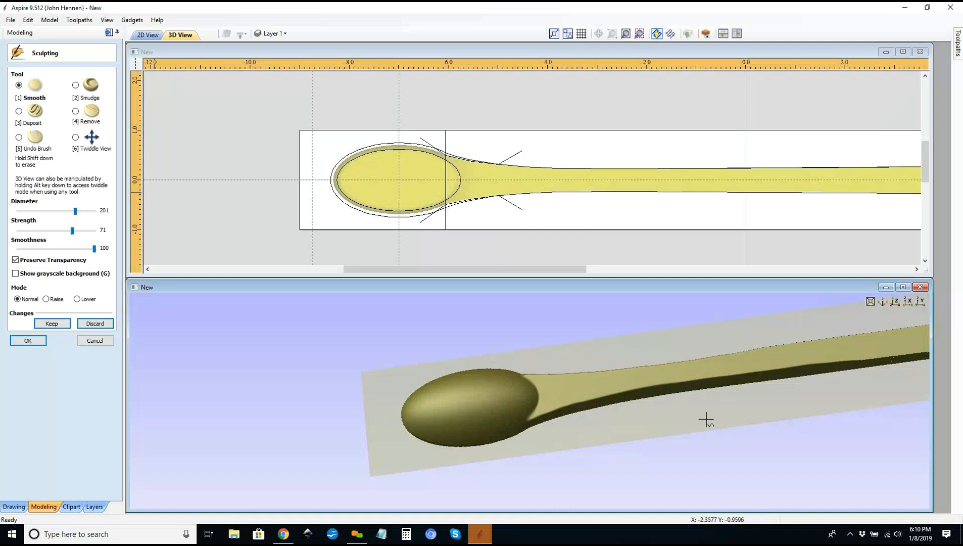
{"action": "middle_click_drag", "start_coordinate": [730, 425], "coordinate": [501, 382]}
{"action": "mouse_move", "coordinate": [699, 402]}
{"action": "middle_mouse_down"}
{"action": "mouse_move", "coordinate": [612, 422]}
{"action": "mouse_move", "coordinate": [559, 410]}
{"action": "mouse_move", "coordinate": [537, 378]}
{"action": "middle_mouse_up"}
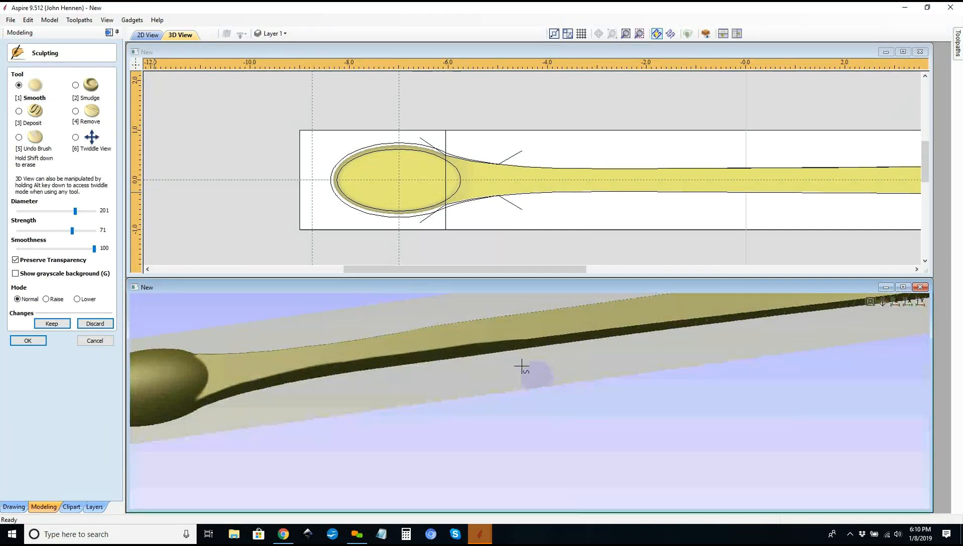
{"action": "mouse_move", "coordinate": [517, 364]}
{"action": "left_mouse_down"}
{"action": "mouse_move", "coordinate": [636, 335]}
{"action": "mouse_move", "coordinate": [565, 327]}
{"action": "mouse_move", "coordinate": [660, 337]}
{"action": "mouse_move", "coordinate": [484, 333]}
{"action": "mouse_move", "coordinate": [725, 340]}
{"action": "left_mouse_up"}
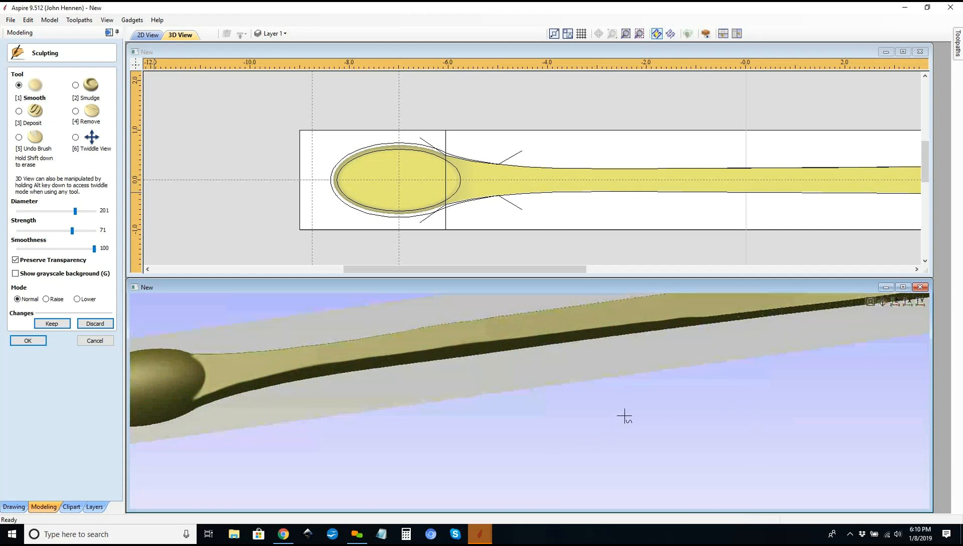
{"action": "middle_click_drag", "start_coordinate": [831, 356], "coordinate": [651, 407]}
{"action": "mouse_move", "coordinate": [429, 367]}
{"action": "left_mouse_down"}
{"action": "mouse_move", "coordinate": [758, 328]}
{"action": "mouse_move", "coordinate": [473, 370]}
{"action": "mouse_move", "coordinate": [745, 334]}
{"action": "mouse_move", "coordinate": [797, 301]}
{"action": "mouse_move", "coordinate": [787, 300]}
{"action": "left_mouse_up"}
{"action": "mouse_move", "coordinate": [748, 338]}
{"action": "left_mouse_down"}
{"action": "mouse_move", "coordinate": [199, 405]}
{"action": "mouse_move", "coordinate": [266, 411]}
{"action": "mouse_move", "coordinate": [553, 381]}
{"action": "mouse_move", "coordinate": [537, 368]}
{"action": "mouse_move", "coordinate": [770, 328]}
{"action": "mouse_move", "coordinate": [581, 369]}
{"action": "mouse_move", "coordinate": [188, 419]}
{"action": "left_mouse_up"}
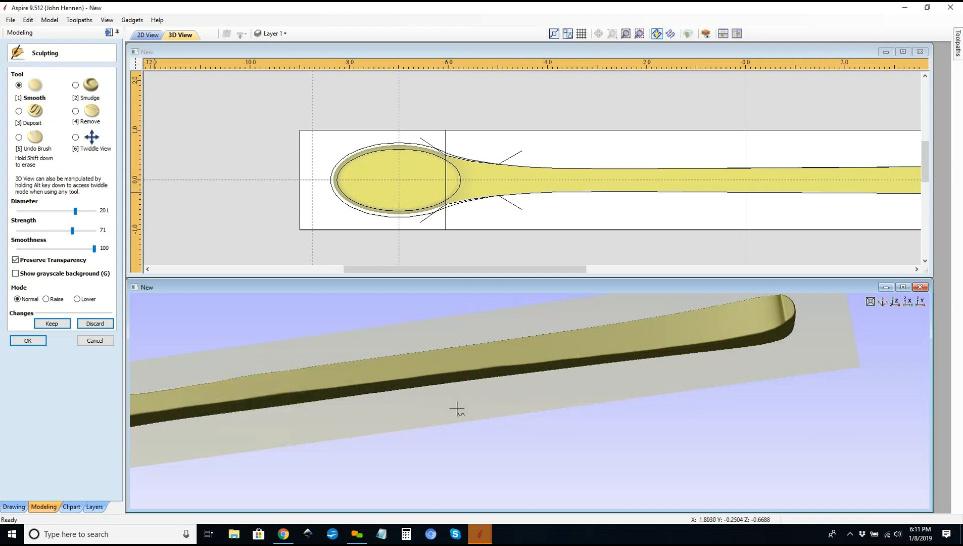
Step: Smooth the upper edge along the middle section of the handle
{"action": "left_click_drag", "start_coordinate": [458, 433], "coordinate": [465, 395]}
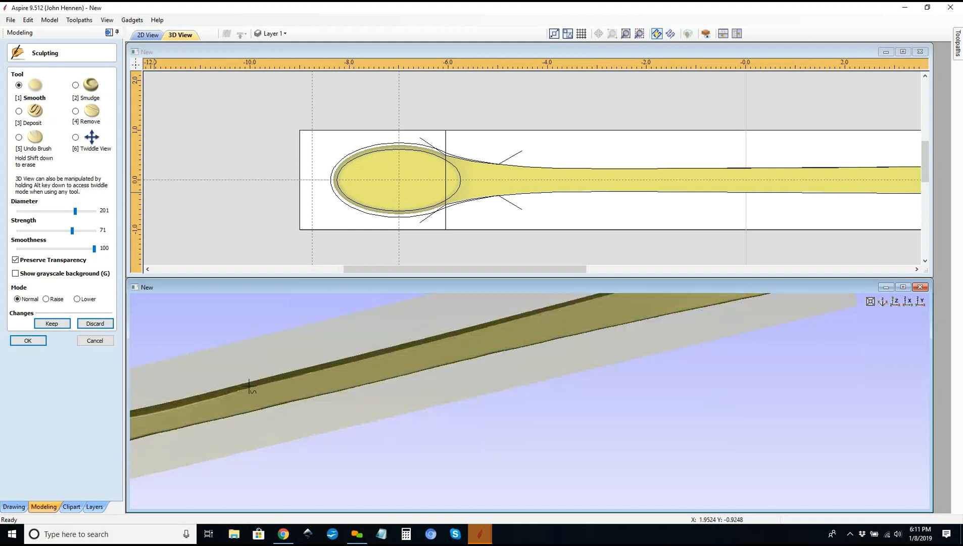
{"action": "mouse_move", "coordinate": [191, 401]}
{"action": "left_mouse_down"}
{"action": "mouse_move", "coordinate": [407, 361]}
{"action": "mouse_move", "coordinate": [177, 400]}
{"action": "mouse_move", "coordinate": [367, 387]}
{"action": "mouse_move", "coordinate": [412, 357]}
{"action": "mouse_move", "coordinate": [197, 390]}
{"action": "left_mouse_up"}
{"action": "left_click_drag", "start_coordinate": [318, 374], "coordinate": [243, 379]}
{"action": "left_click_drag", "start_coordinate": [410, 379], "coordinate": [225, 399]}
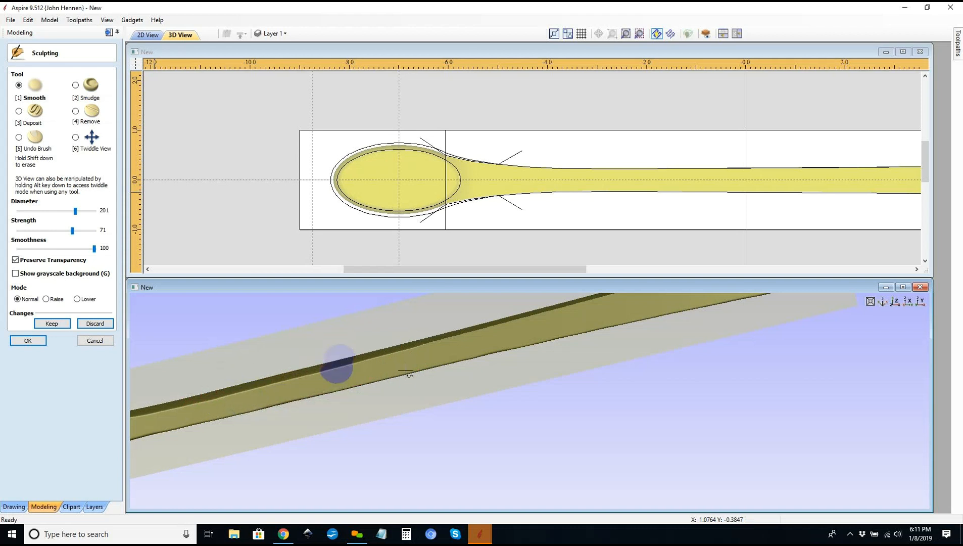
{"action": "left_click_drag", "start_coordinate": [543, 322], "coordinate": [415, 342]}
Step: Smooth the upper edge and top face of the handle toward its rounded tip
{"action": "middle_click_drag", "start_coordinate": [460, 373], "coordinate": [425, 396]}
{"action": "left_click_drag", "start_coordinate": [653, 328], "coordinate": [484, 351]}
{"action": "left_click_drag", "start_coordinate": [648, 324], "coordinate": [422, 368]}
{"action": "left_click_drag", "start_coordinate": [657, 328], "coordinate": [483, 357]}
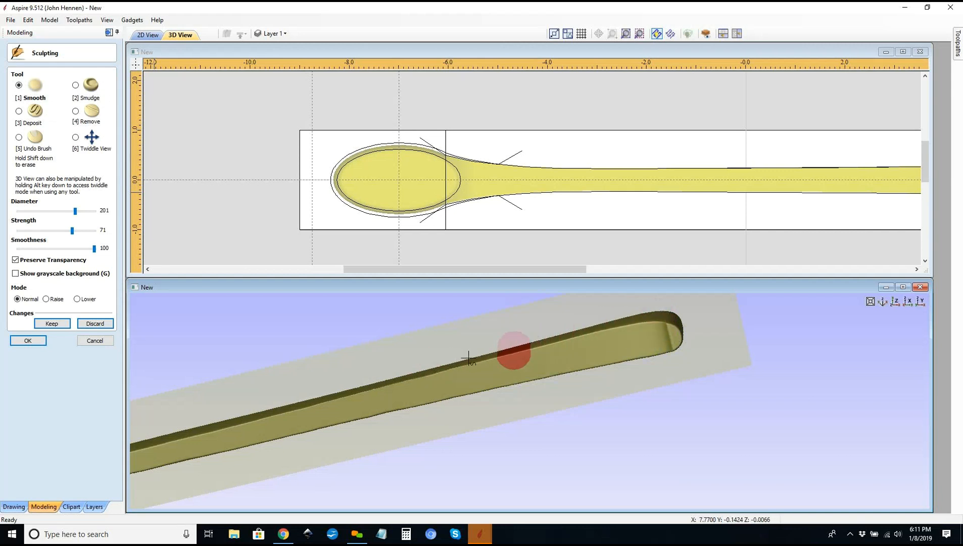
{"action": "left_click_drag", "start_coordinate": [619, 353], "coordinate": [415, 379]}
{"action": "mouse_move", "coordinate": [538, 367]}
{"action": "left_mouse_down"}
{"action": "mouse_move", "coordinate": [382, 387]}
{"action": "mouse_move", "coordinate": [451, 376]}
{"action": "mouse_move", "coordinate": [417, 378]}
{"action": "left_mouse_up"}
{"action": "left_click_drag", "start_coordinate": [588, 358], "coordinate": [454, 369]}
{"action": "left_click_drag", "start_coordinate": [575, 375], "coordinate": [396, 375]}
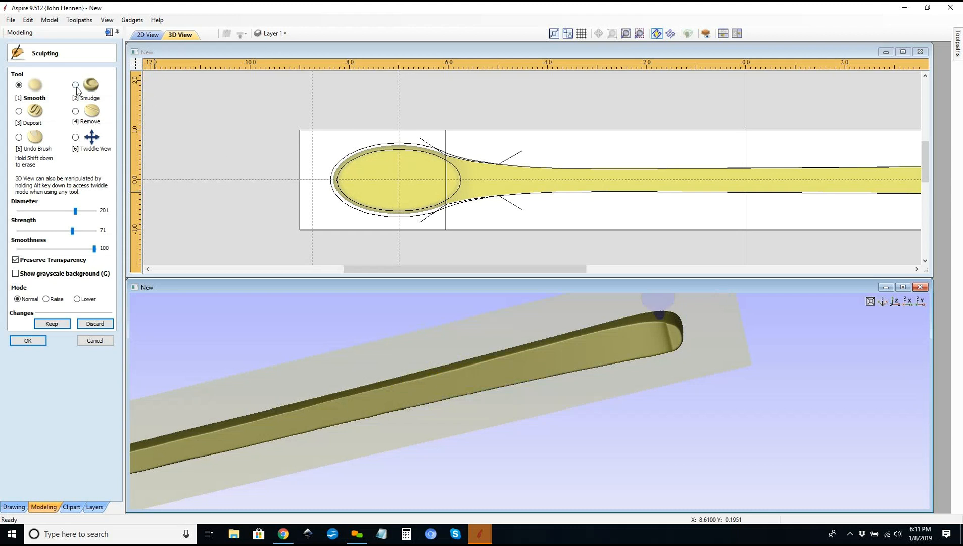
{"action": "key", "text": "ctrl"}
{"action": "key", "text": "ctrl"}
{"action": "key", "text": "ctrl"}
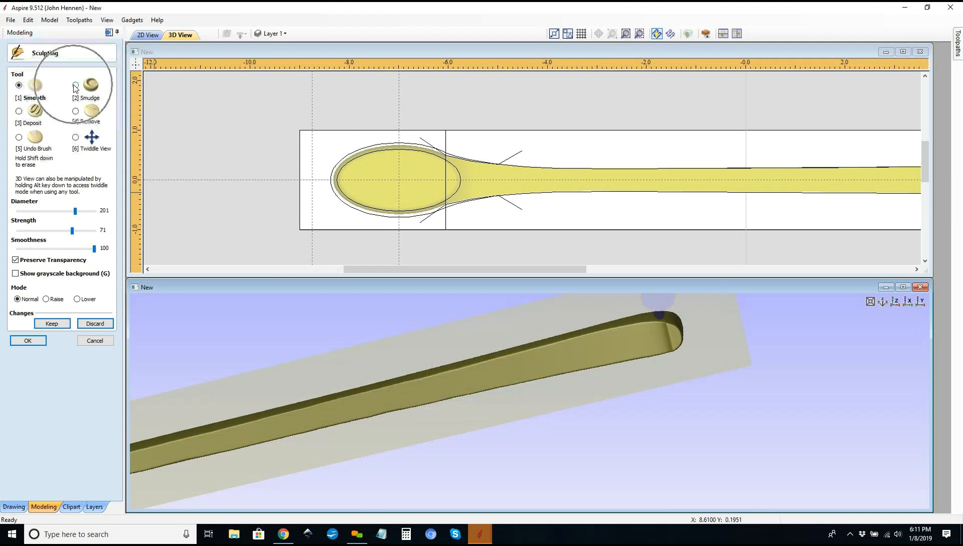
Step: Smooth both edges and the face of the handle with repeated strokes between its tip and middle
{"action": "left_click_drag", "start_coordinate": [604, 326], "coordinate": [431, 372]}
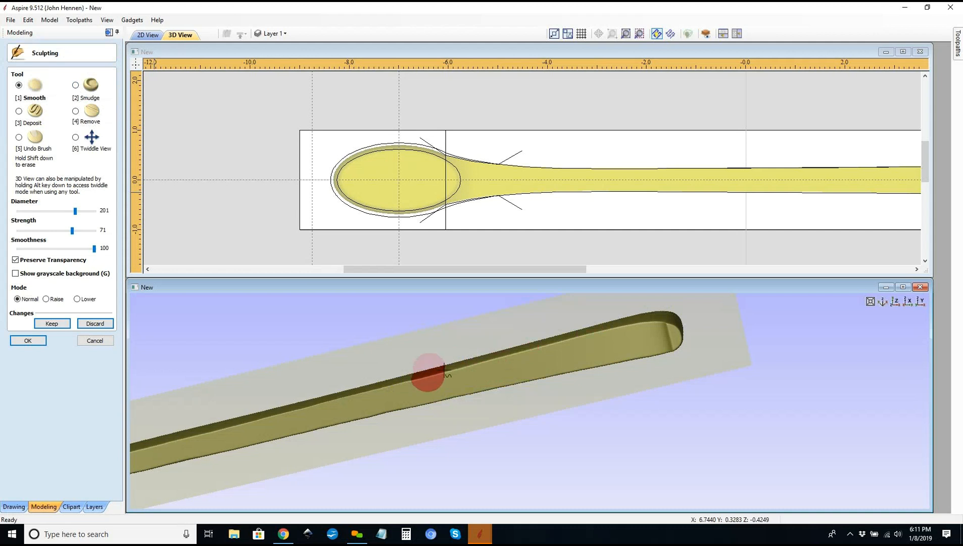
{"action": "mouse_move", "coordinate": [594, 371]}
{"action": "left_mouse_down"}
{"action": "mouse_move", "coordinate": [516, 361]}
{"action": "mouse_move", "coordinate": [318, 400]}
{"action": "left_mouse_up"}
{"action": "left_click_drag", "start_coordinate": [370, 380], "coordinate": [253, 412]}
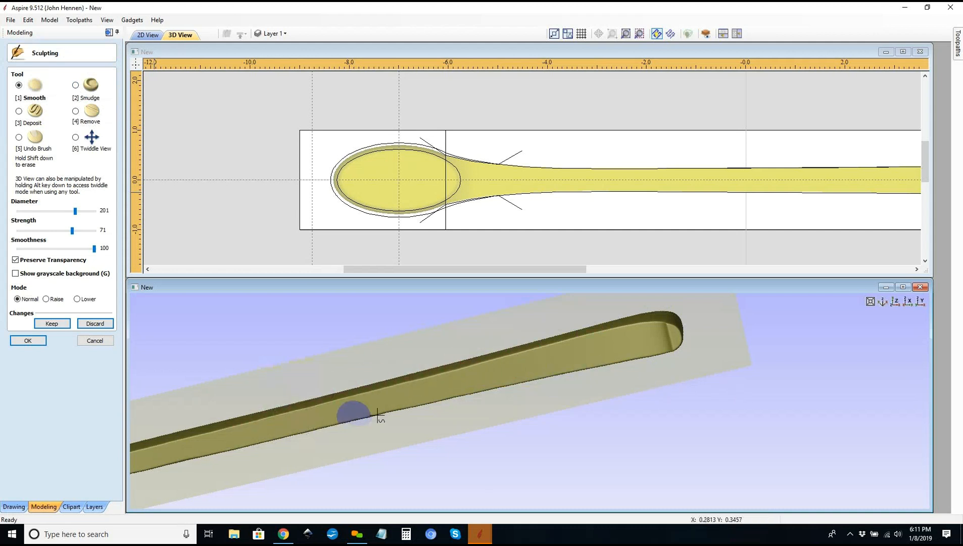
{"action": "left_click_drag", "start_coordinate": [456, 395], "coordinate": [572, 376]}
{"action": "mouse_move", "coordinate": [430, 393]}
{"action": "left_mouse_down"}
{"action": "mouse_move", "coordinate": [434, 402]}
{"action": "mouse_move", "coordinate": [319, 428]}
{"action": "mouse_move", "coordinate": [484, 383]}
{"action": "mouse_move", "coordinate": [458, 370]}
{"action": "mouse_move", "coordinate": [333, 400]}
{"action": "left_mouse_up"}
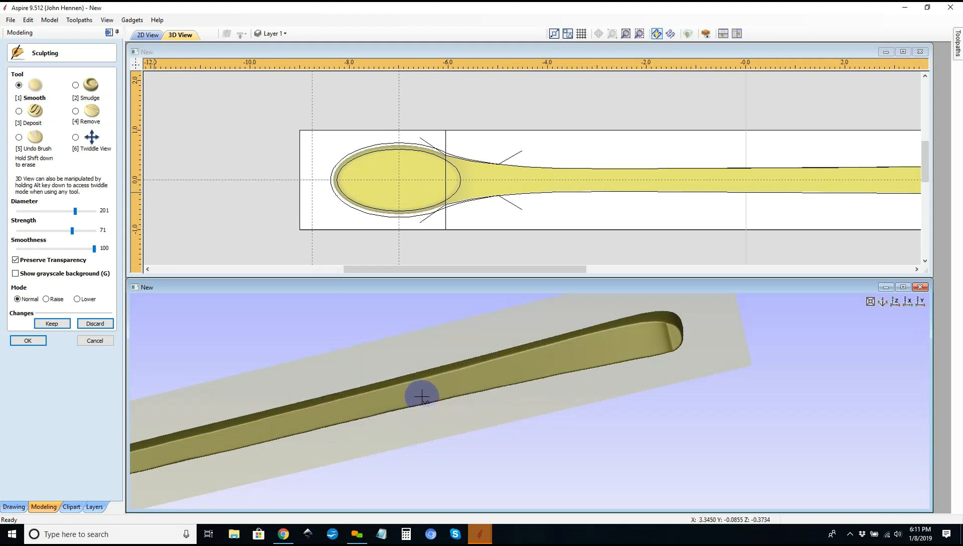
{"action": "mouse_move", "coordinate": [447, 376]}
{"action": "left_mouse_down"}
{"action": "mouse_move", "coordinate": [305, 408]}
{"action": "mouse_move", "coordinate": [324, 424]}
{"action": "left_mouse_up"}
{"action": "mouse_move", "coordinate": [437, 404]}
{"action": "left_mouse_down"}
{"action": "mouse_move", "coordinate": [373, 410]}
{"action": "mouse_move", "coordinate": [329, 434]}
{"action": "left_mouse_up"}
{"action": "mouse_move", "coordinate": [376, 412]}
{"action": "left_mouse_down"}
{"action": "mouse_move", "coordinate": [681, 356]}
{"action": "mouse_move", "coordinate": [625, 319]}
{"action": "mouse_move", "coordinate": [576, 334]}
{"action": "left_mouse_up"}
{"action": "mouse_move", "coordinate": [665, 317]}
{"action": "left_mouse_down"}
{"action": "mouse_move", "coordinate": [420, 371]}
{"action": "mouse_move", "coordinate": [429, 371]}
{"action": "left_mouse_up"}
{"action": "left_click_drag", "start_coordinate": [557, 350], "coordinate": [251, 416]}
{"action": "left_click_drag", "start_coordinate": [356, 394], "coordinate": [261, 422]}
{"action": "mouse_move", "coordinate": [369, 423]}
{"action": "left_mouse_down"}
{"action": "mouse_move", "coordinate": [490, 390]}
{"action": "mouse_move", "coordinate": [260, 437]}
{"action": "mouse_move", "coordinate": [267, 435]}
{"action": "left_mouse_up"}
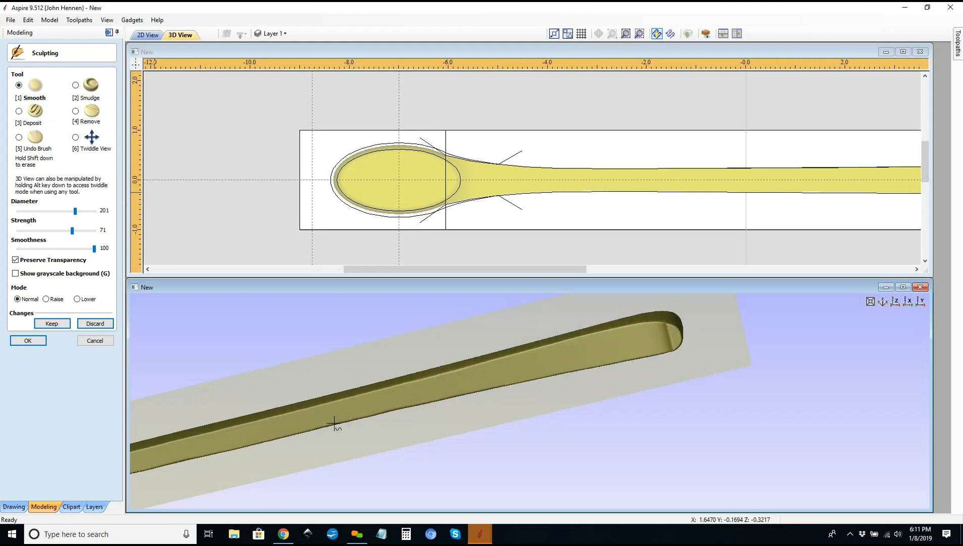
Step: Smooth the handle section near the bowl, keep the sculpting changes and finish the sculpting session
{"action": "mouse_move", "coordinate": [377, 407]}
{"action": "middle_mouse_down"}
{"action": "mouse_move", "coordinate": [587, 357]}
{"action": "mouse_move", "coordinate": [558, 370]}
{"action": "middle_mouse_up"}
{"action": "left_click_drag", "start_coordinate": [552, 370], "coordinate": [273, 415]}
{"action": "mouse_move", "coordinate": [383, 427]}
{"action": "left_mouse_down"}
{"action": "mouse_move", "coordinate": [362, 433]}
{"action": "mouse_move", "coordinate": [642, 350]}
{"action": "mouse_move", "coordinate": [537, 372]}
{"action": "mouse_move", "coordinate": [674, 347]}
{"action": "mouse_move", "coordinate": [543, 386]}
{"action": "left_mouse_up"}
{"action": "mouse_move", "coordinate": [771, 337]}
{"action": "left_mouse_down"}
{"action": "mouse_move", "coordinate": [472, 394]}
{"action": "mouse_move", "coordinate": [338, 437]}
{"action": "mouse_move", "coordinate": [348, 424]}
{"action": "mouse_move", "coordinate": [295, 431]}
{"action": "mouse_move", "coordinate": [557, 381]}
{"action": "mouse_move", "coordinate": [471, 389]}
{"action": "mouse_move", "coordinate": [487, 400]}
{"action": "left_mouse_up"}
{"action": "left_click", "coordinate": [52, 323]}
{"action": "left_click", "coordinate": [59, 326]}
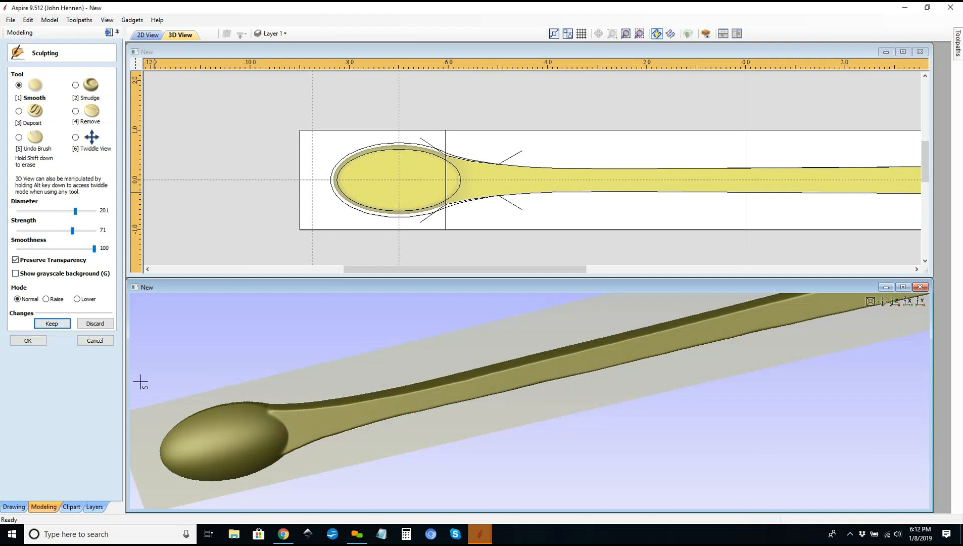
{"action": "left_click", "coordinate": [32, 343]}
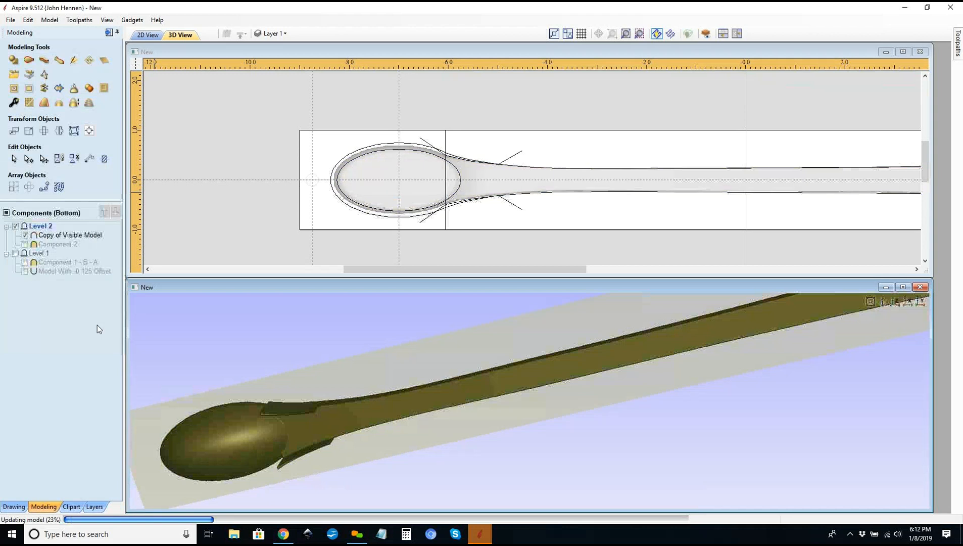
Step: Open the bottom side's 3D Finish 2 toolpath for editing and try to recalculate it within the selected vectors
{"action": "left_click", "coordinate": [116, 32]}
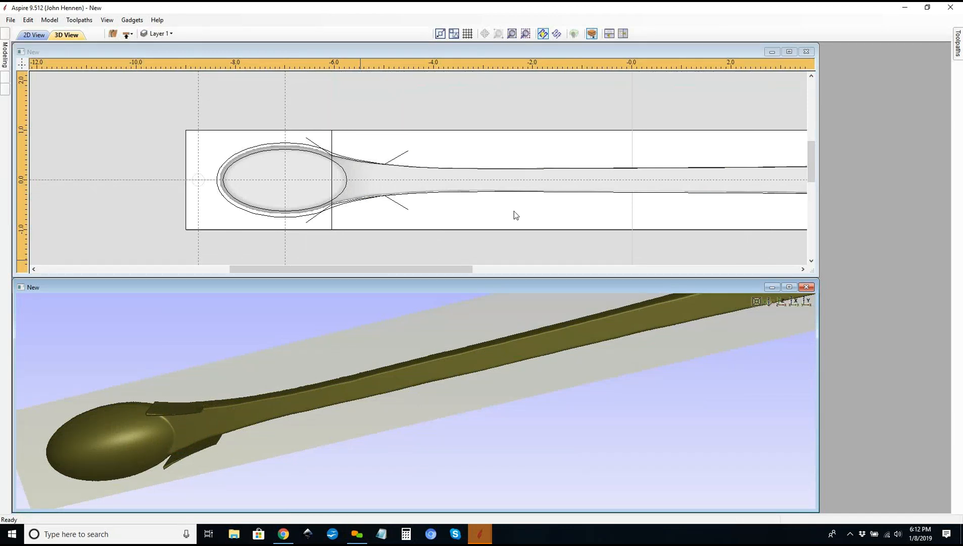
{"action": "left_click", "coordinate": [953, 51]}
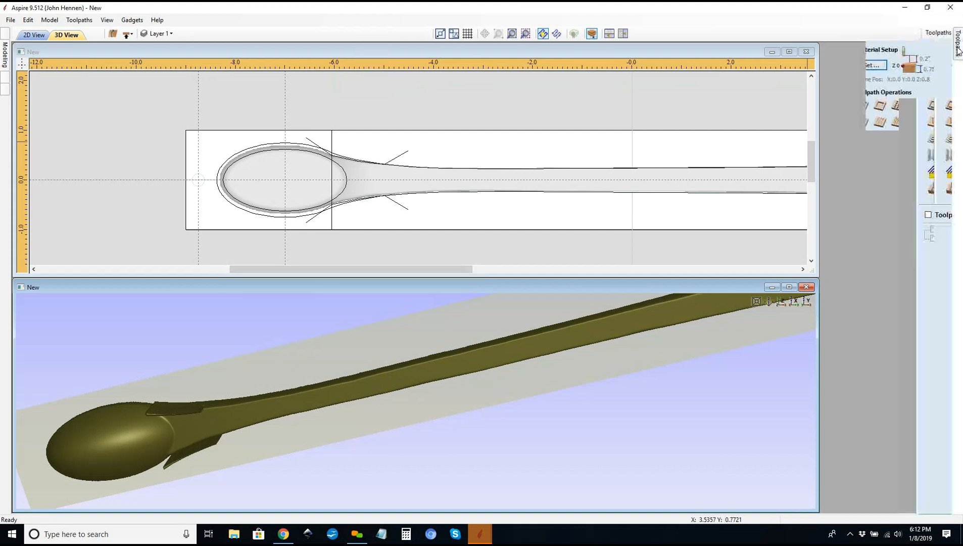
{"action": "left_click", "coordinate": [947, 33]}
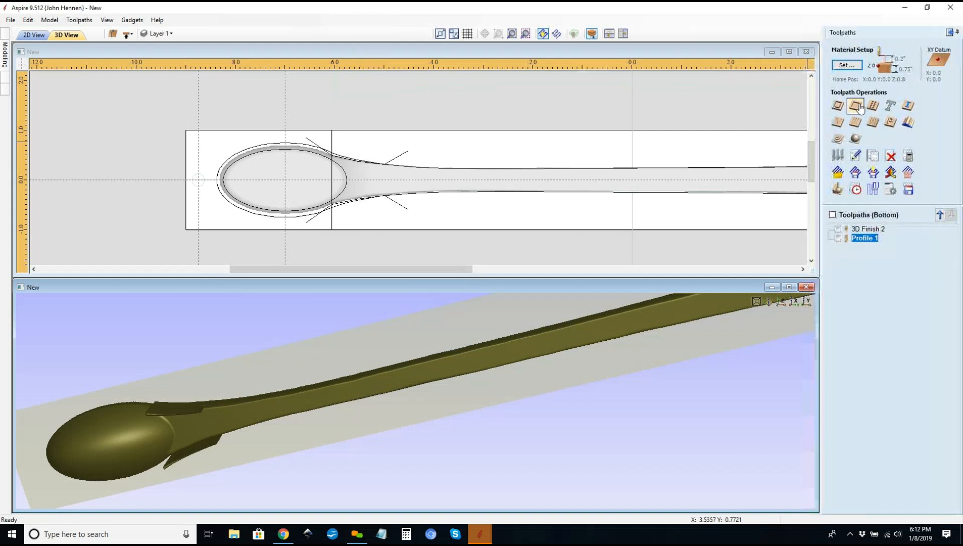
{"action": "double_click", "coordinate": [865, 228]}
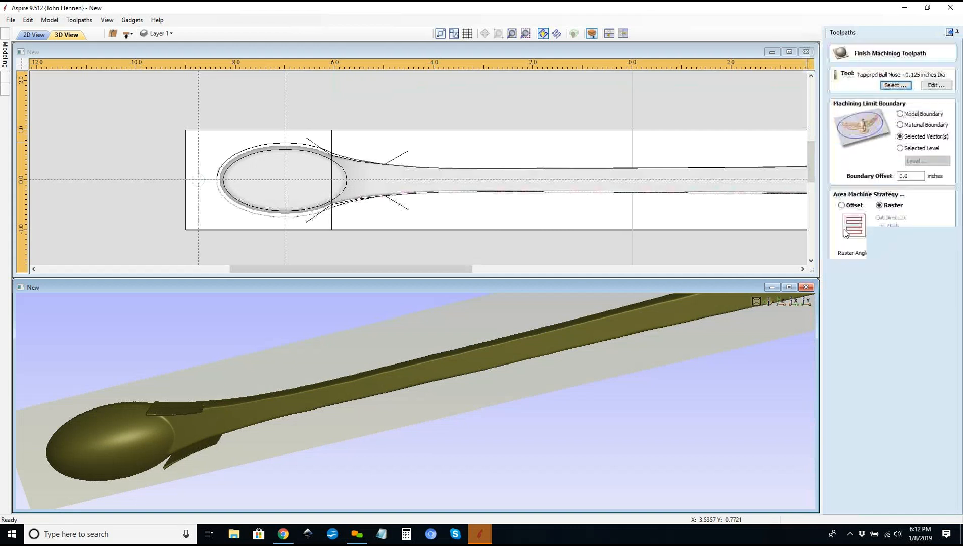
{"action": "left_click", "coordinate": [847, 349]}
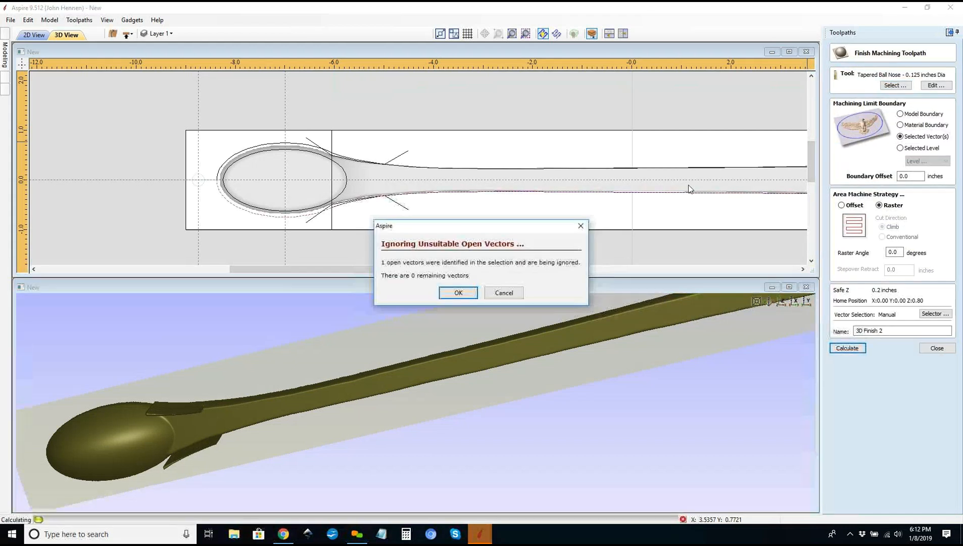
{"action": "left_click", "coordinate": [457, 293]}
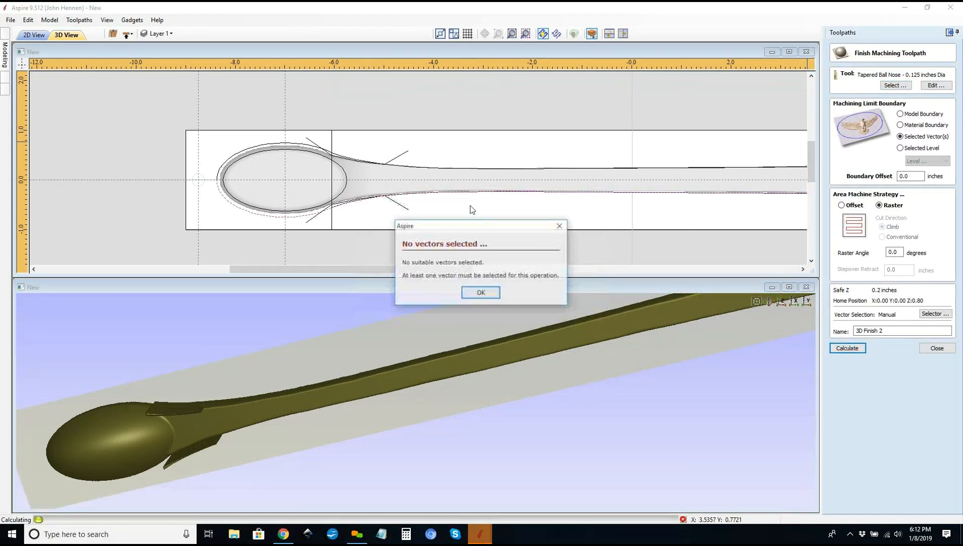
{"action": "key", "text": "Return"}
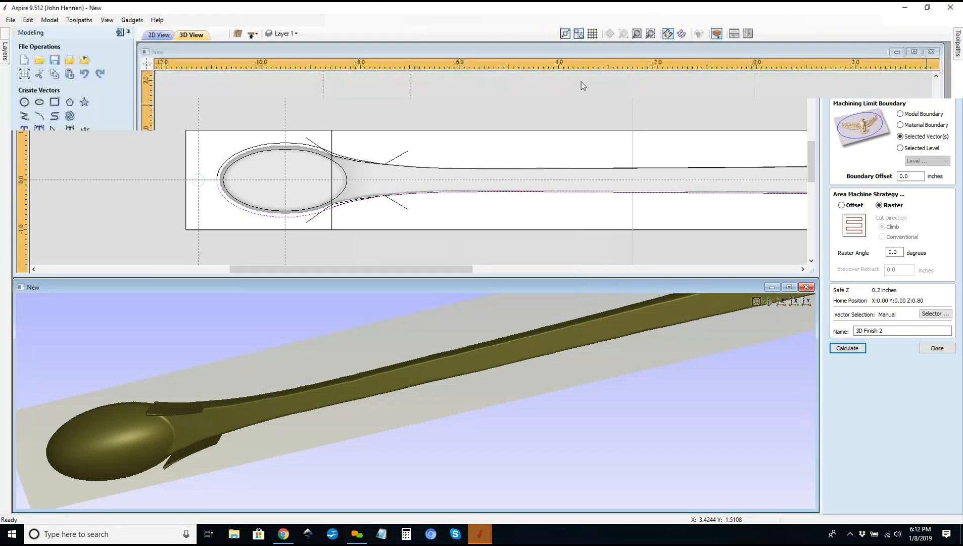
Step: Examine the bottom side's outline vectors around the bowl tip and on both sides of the neck
{"action": "scroll", "coordinate": [323, 182], "scroll_direction": "up", "scroll_amount": 8}
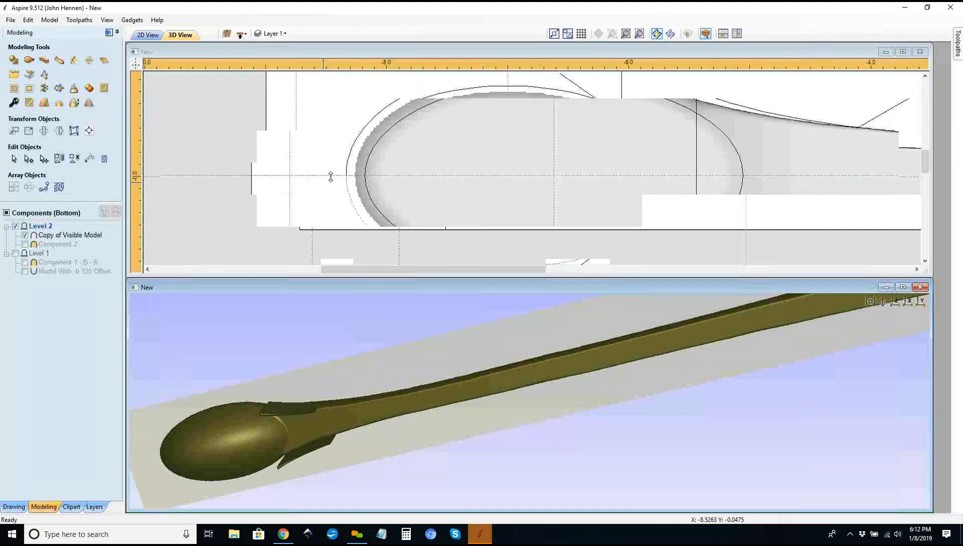
{"action": "left_click", "coordinate": [366, 161]}
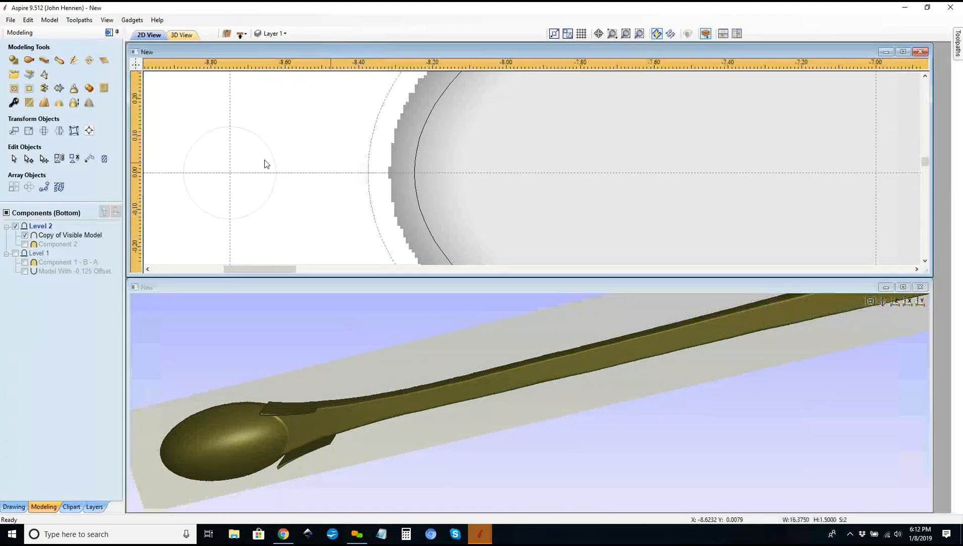
{"action": "left_click", "coordinate": [14, 507]}
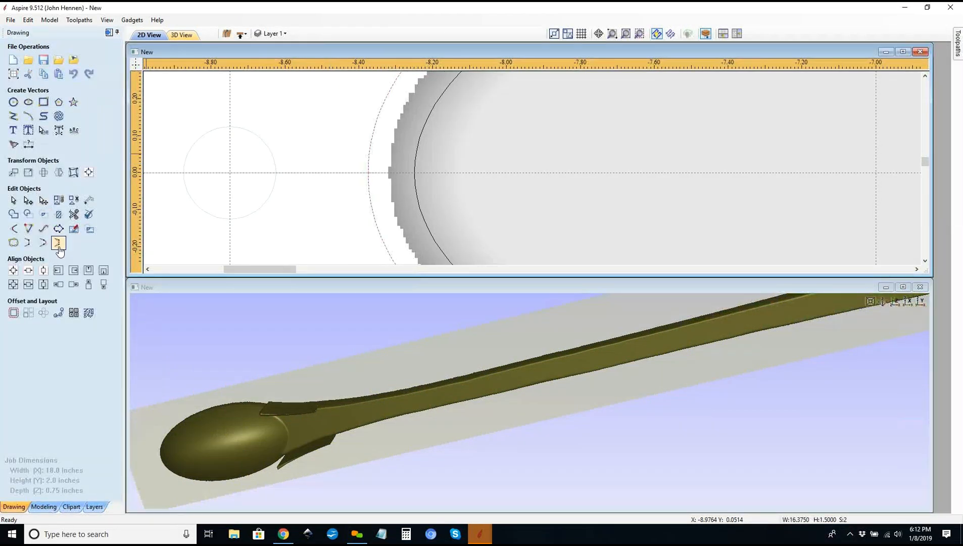
{"action": "scroll", "coordinate": [334, 188], "scroll_direction": "down", "scroll_amount": 8}
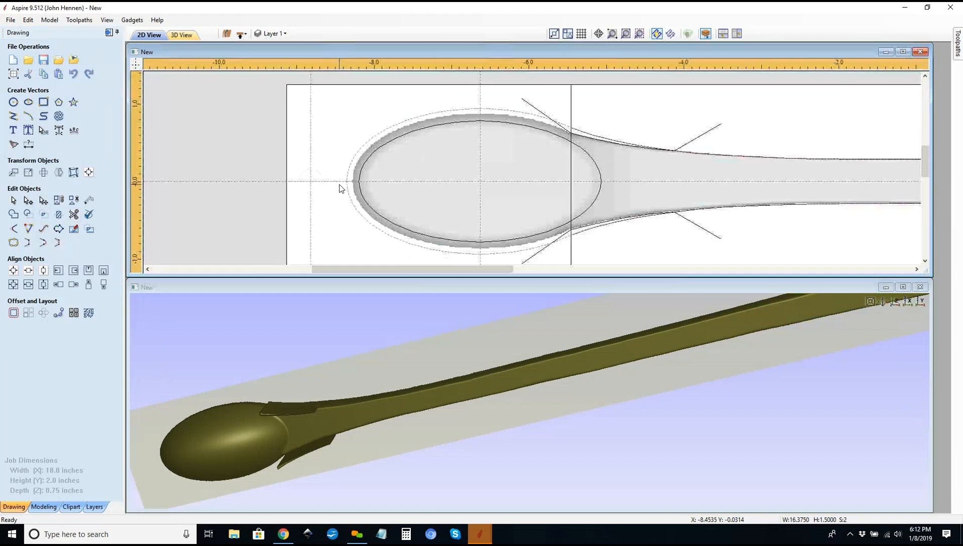
{"action": "scroll", "coordinate": [460, 163], "scroll_direction": "up", "scroll_amount": 3}
{"action": "scroll", "coordinate": [474, 154], "scroll_direction": "down", "scroll_amount": 1}
{"action": "scroll", "coordinate": [458, 153], "scroll_direction": "up", "scroll_amount": 2}
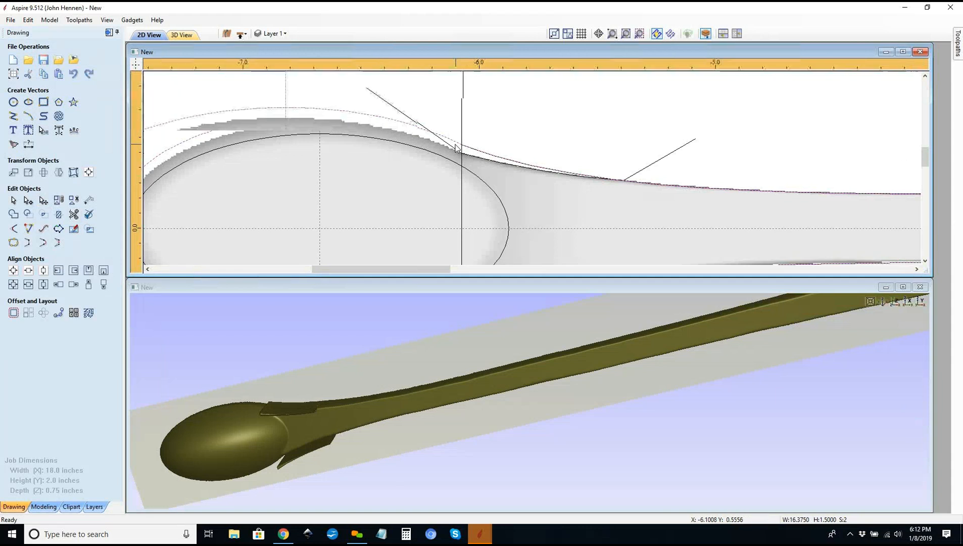
{"action": "scroll", "coordinate": [372, 97], "scroll_direction": "down", "scroll_amount": 2}
{"action": "scroll", "coordinate": [373, 99], "scroll_direction": "down", "scroll_amount": 1}
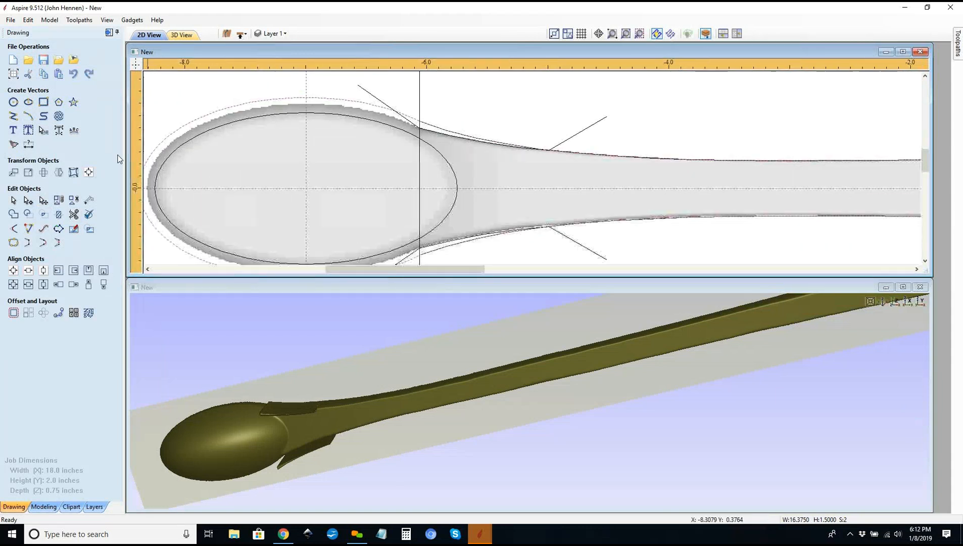
{"action": "scroll", "coordinate": [439, 245], "scroll_direction": "up", "scroll_amount": 2}
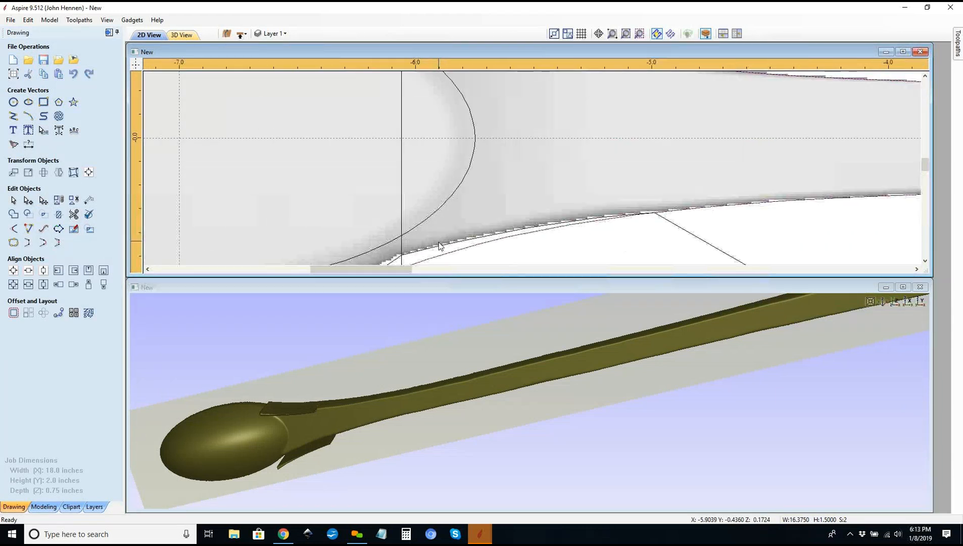
Step: Select the bottom spoon model, recalculate the 3D Finish 2 toolpath, and preview the visible toolpaths on a reset block
{"action": "left_click", "coordinate": [439, 245]}
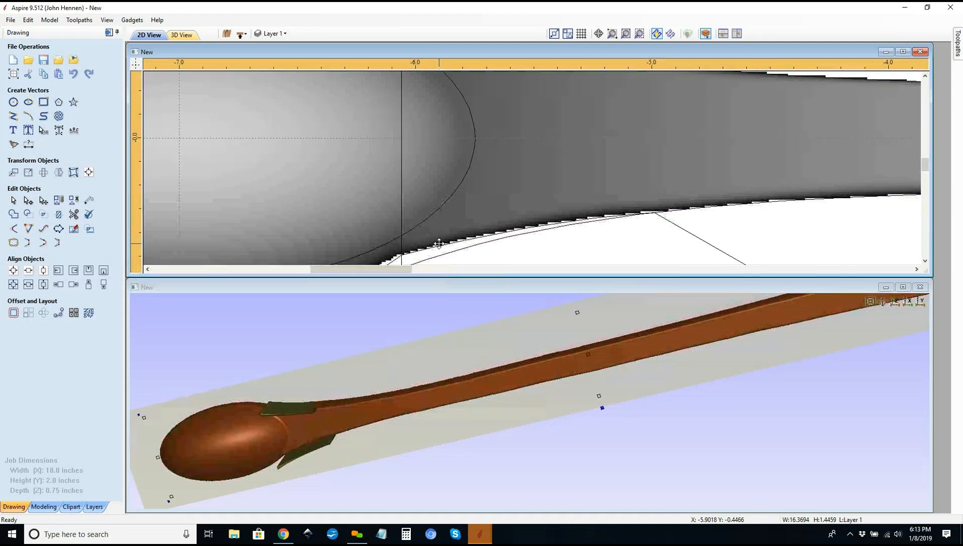
{"action": "scroll", "coordinate": [449, 118], "scroll_direction": "down", "scroll_amount": 1}
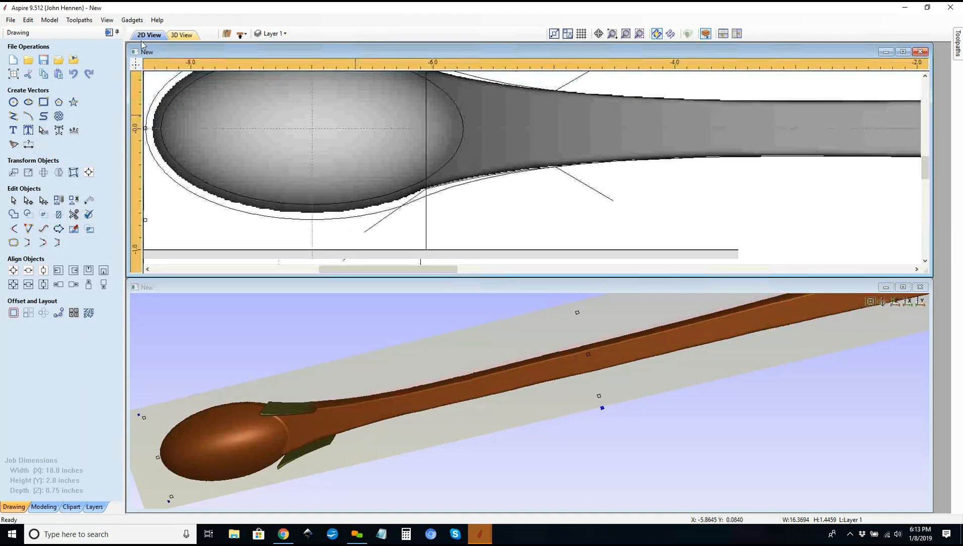
{"action": "left_click", "coordinate": [109, 32]}
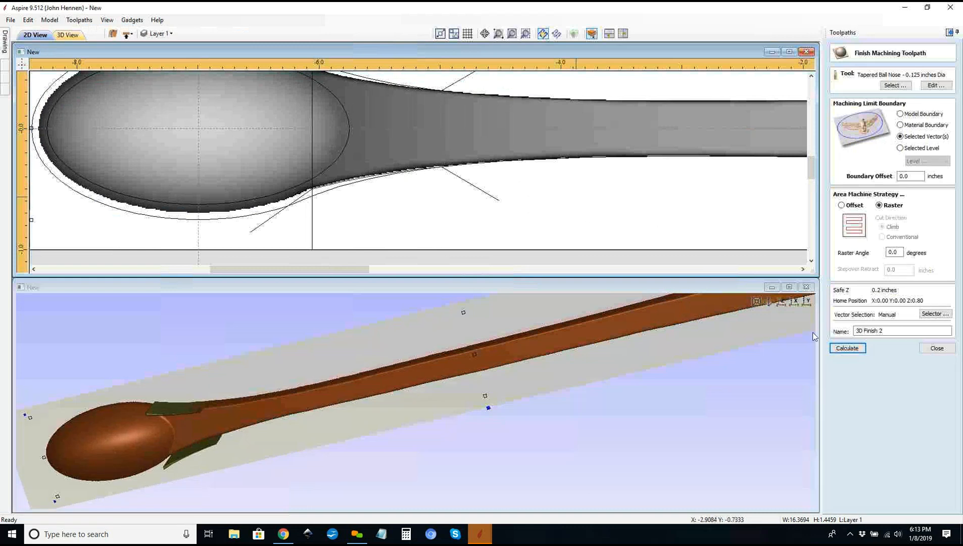
{"action": "left_click", "coordinate": [852, 353]}
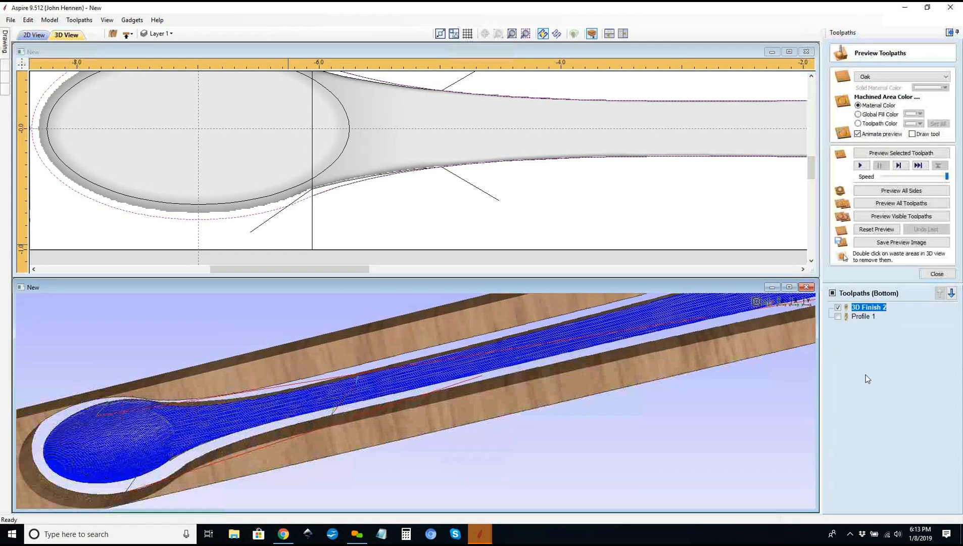
{"action": "left_click", "coordinate": [877, 230]}
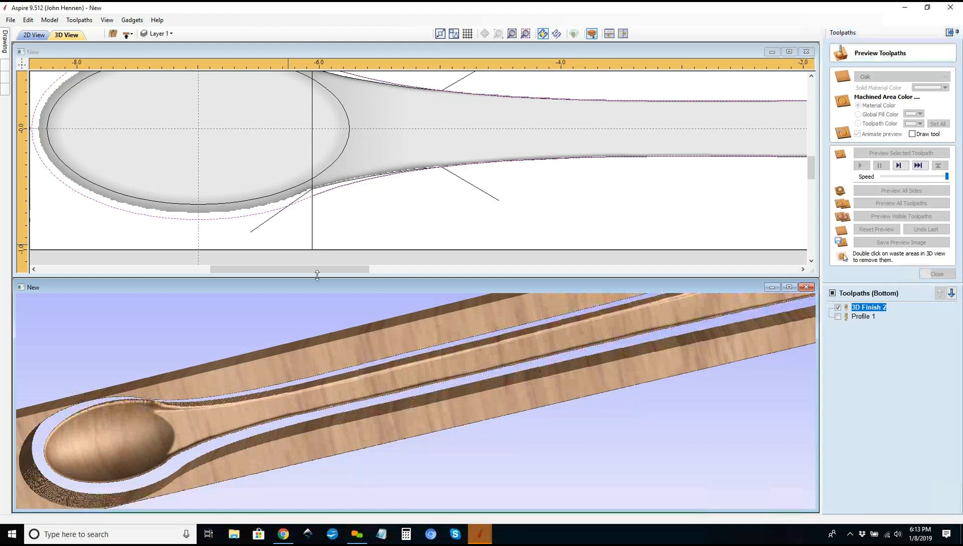
Step: Copy the two angled neck blend vectors to the other side and switch to the top side
{"action": "left_click", "coordinate": [258, 229]}
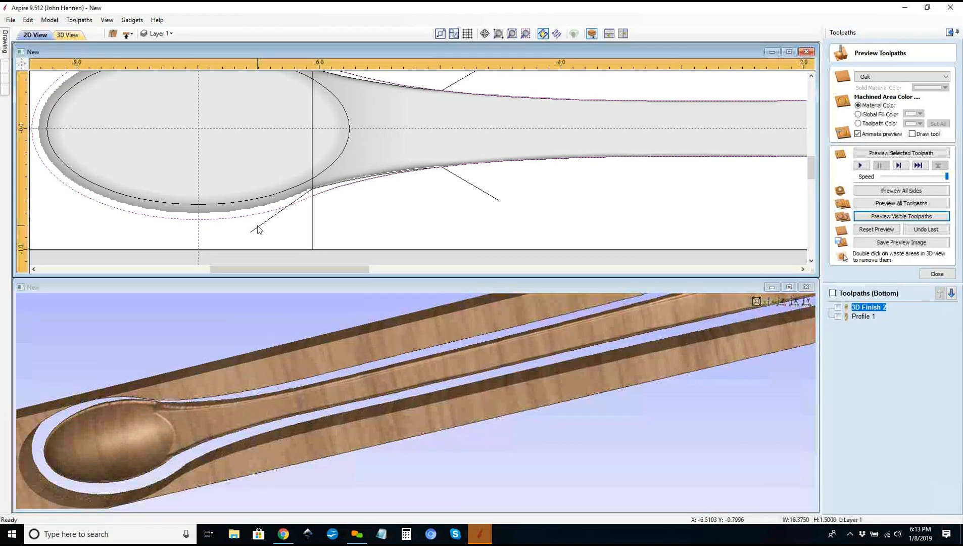
{"action": "left_click", "coordinate": [257, 226]}
{"action": "scroll", "coordinate": [313, 262], "scroll_direction": "down", "scroll_amount": 2}
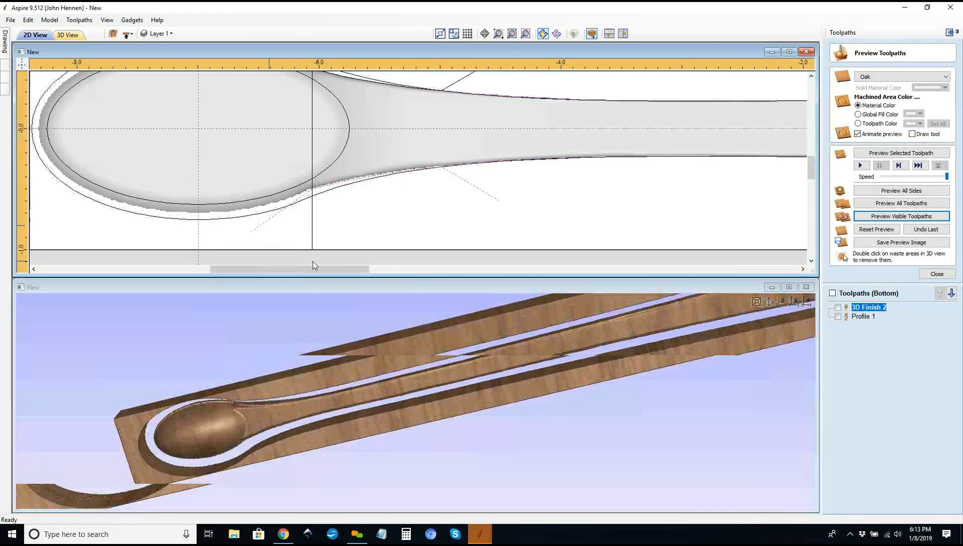
{"action": "left_click", "coordinate": [283, 120], "text": "shift"}
{"action": "right_click", "coordinate": [284, 119]}
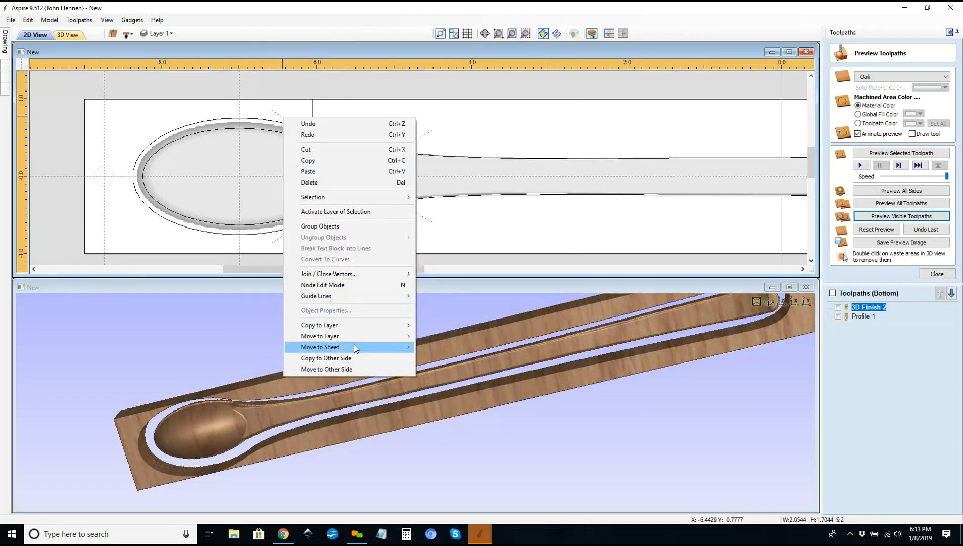
{"action": "left_click", "coordinate": [354, 358]}
{"action": "left_click", "coordinate": [126, 34]}
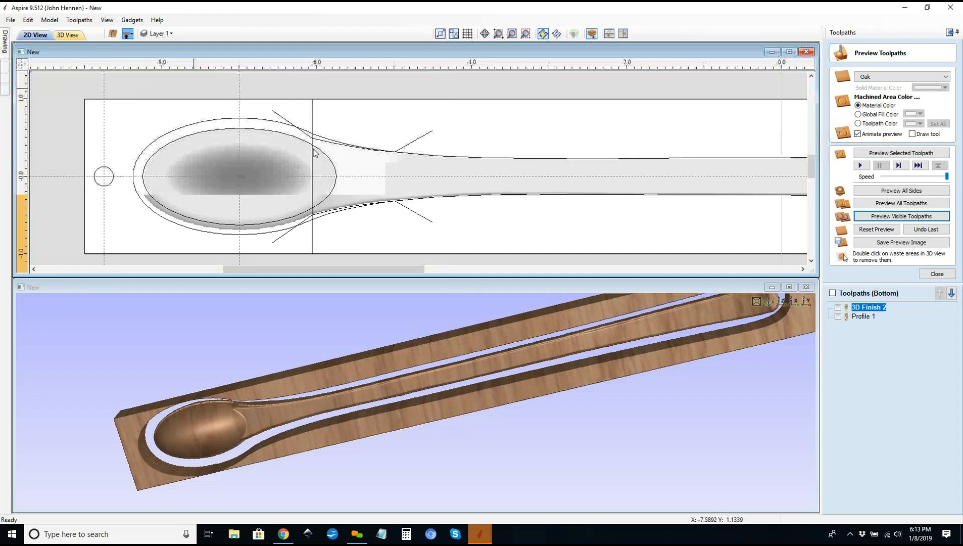
Step: Trim the overlapping outline and blend-line sections along the upper edge of the neck with Interactive Vector Trim
{"action": "left_click", "coordinate": [948, 33]}
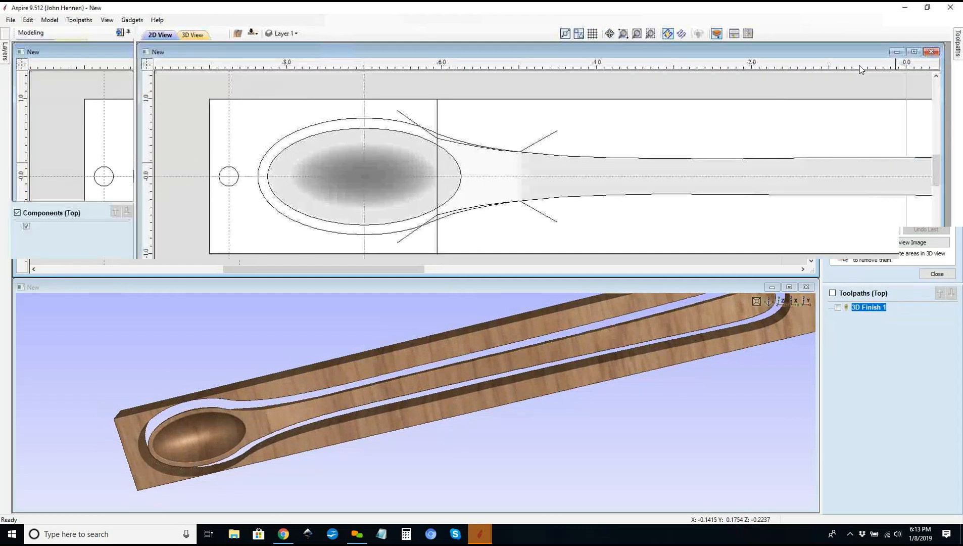
{"action": "left_click", "coordinate": [78, 214]}
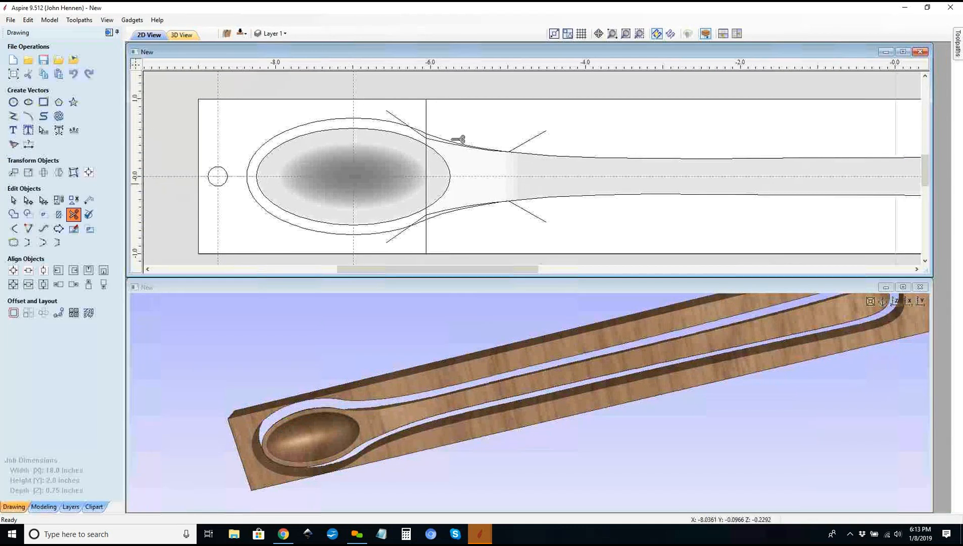
{"action": "scroll", "coordinate": [407, 124], "scroll_direction": "up", "scroll_amount": 4}
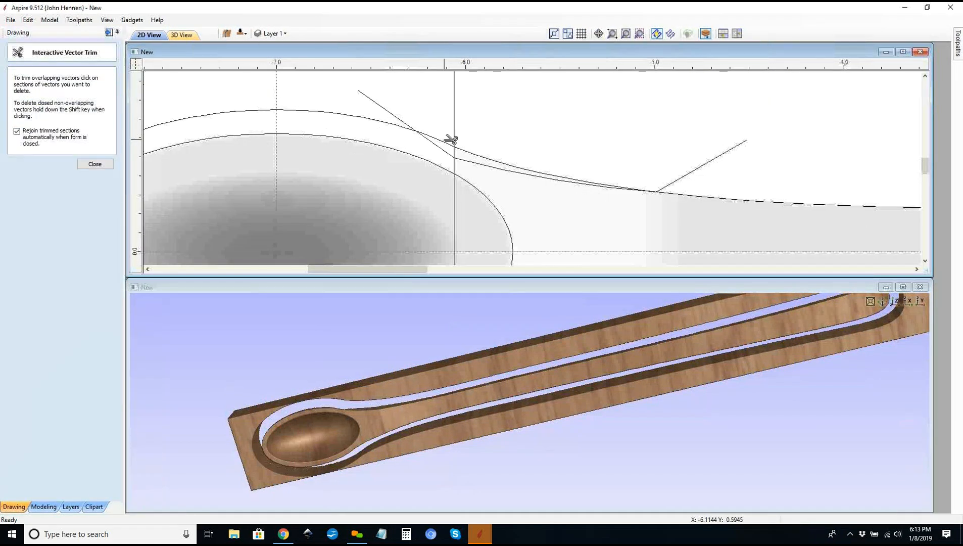
{"action": "scroll", "coordinate": [450, 140], "scroll_direction": "up", "scroll_amount": 3}
{"action": "left_click", "coordinate": [342, 99]}
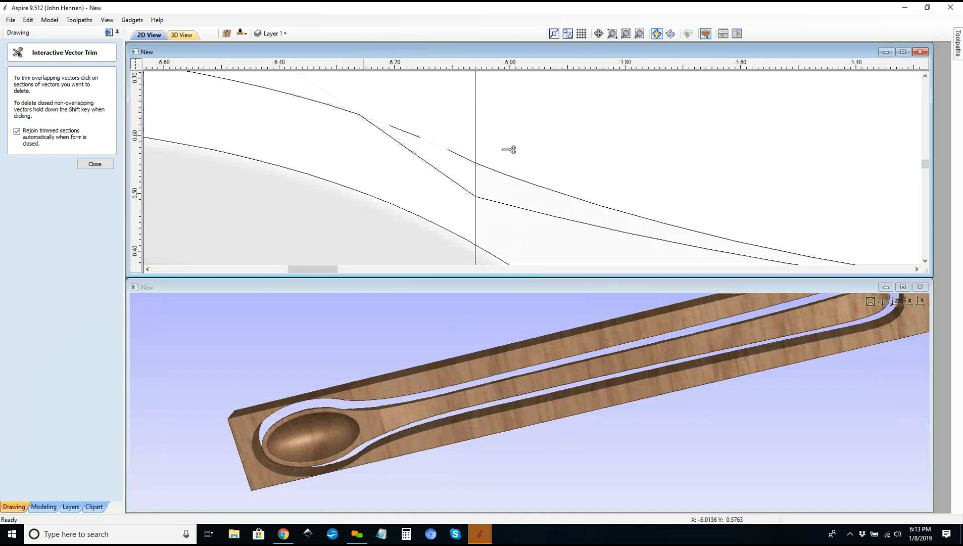
{"action": "scroll", "coordinate": [424, 108], "scroll_direction": "down", "scroll_amount": 3}
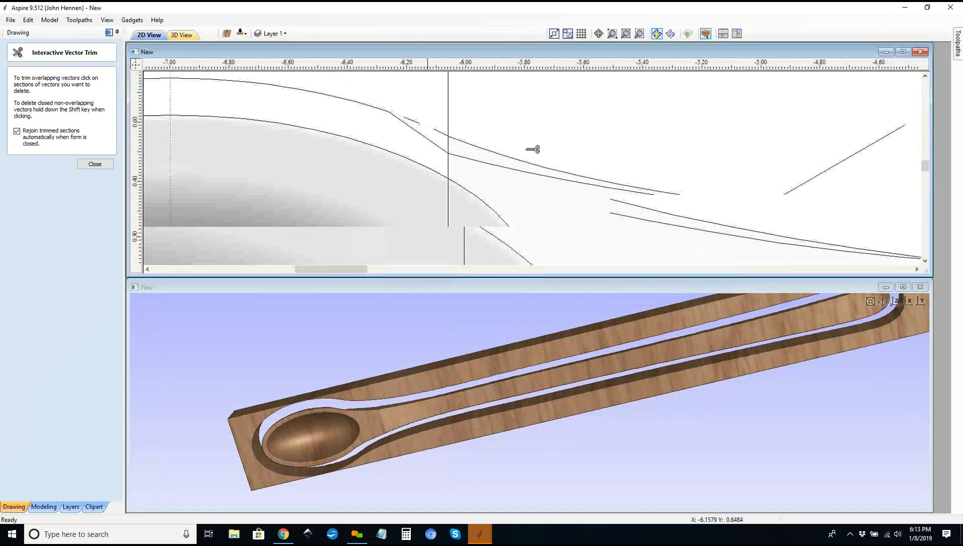
{"action": "scroll", "coordinate": [776, 198], "scroll_direction": "up", "scroll_amount": 4}
{"action": "scroll", "coordinate": [745, 222], "scroll_direction": "up", "scroll_amount": 4}
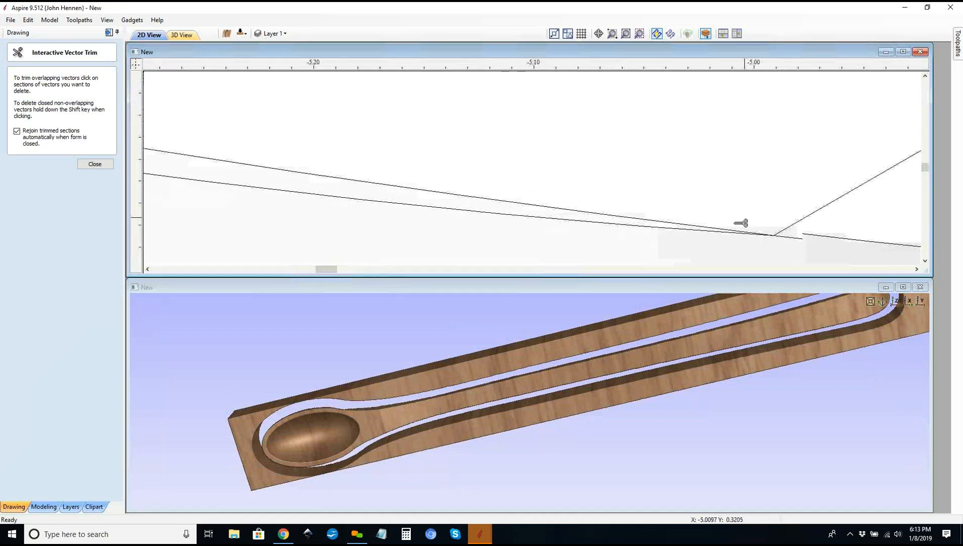
{"action": "left_click", "coordinate": [737, 232]}
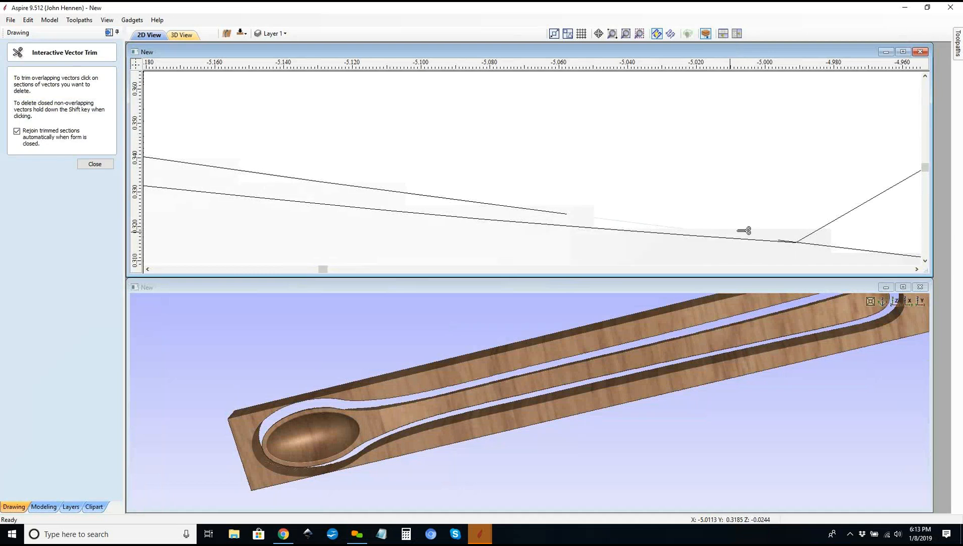
{"action": "key", "text": "Escape"}
Step: Move the trimmed outline's end node onto the blend vector's corner where the upper neck edge meets the handle
{"action": "scroll", "coordinate": [802, 236], "scroll_direction": "up", "scroll_amount": 4}
{"action": "scroll", "coordinate": [754, 246], "scroll_direction": "up", "scroll_amount": 3}
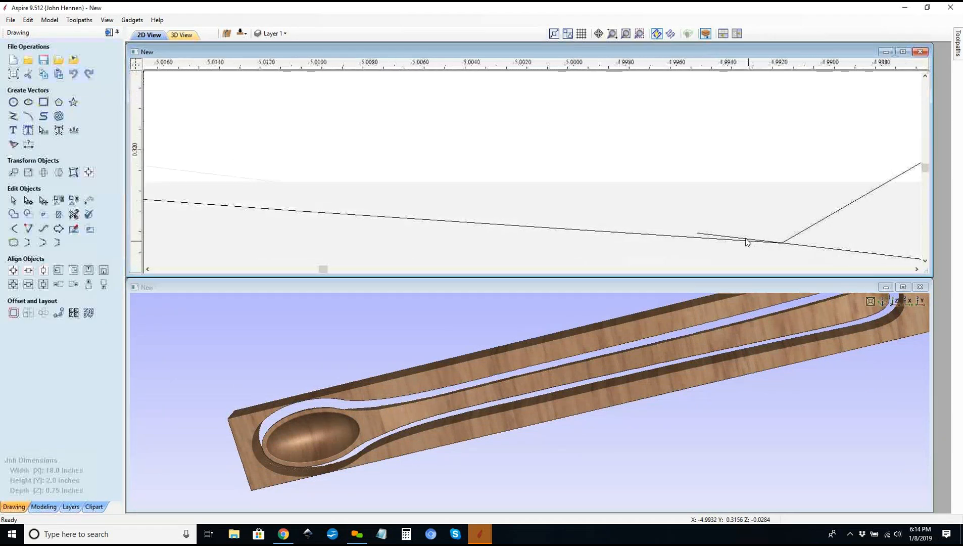
{"action": "left_click", "coordinate": [738, 239]}
{"action": "key", "text": "n"}
{"action": "left_click_drag", "start_coordinate": [649, 225], "coordinate": [814, 245]}
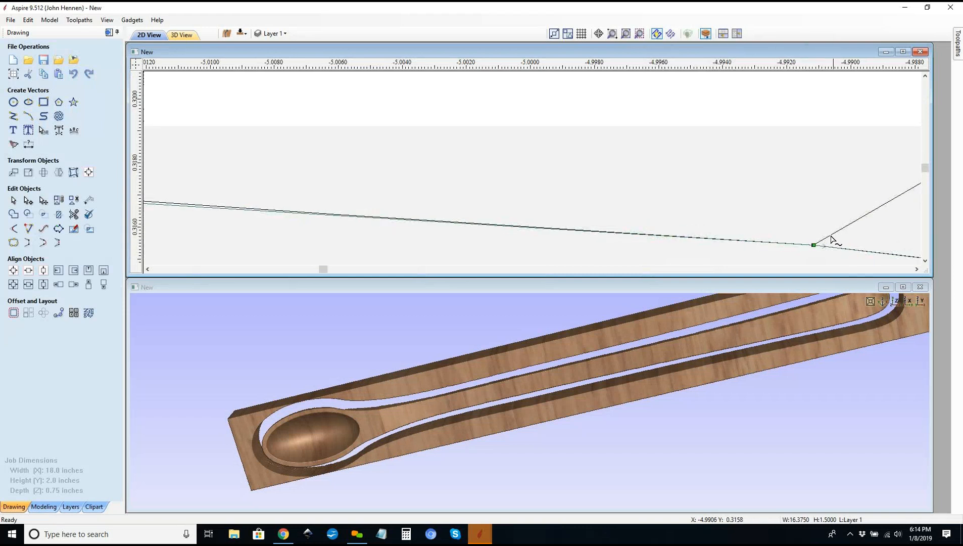
{"action": "left_click", "coordinate": [793, 228]}
{"action": "left_click", "coordinate": [483, 218]}
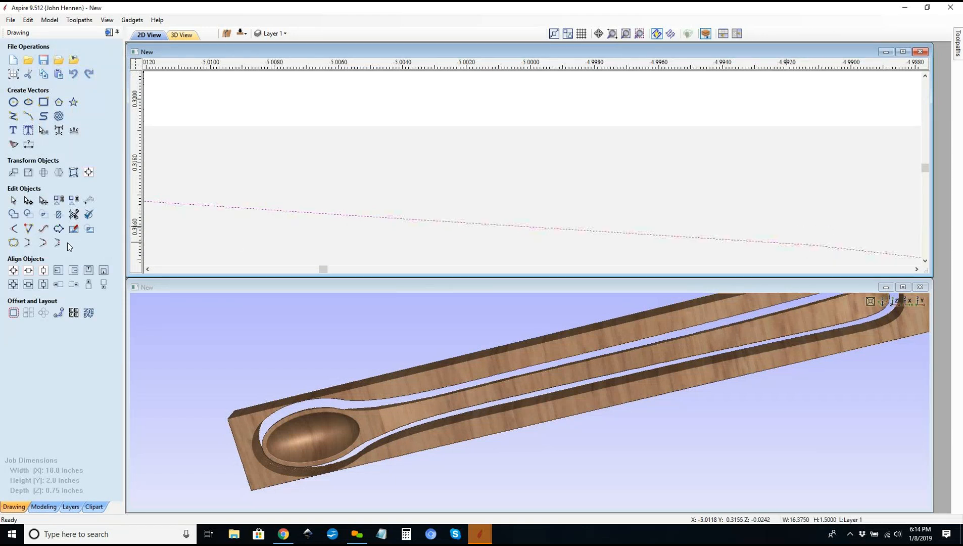
Step: Delete the leftover original outline curve along the upper edge of the neck
{"action": "scroll", "coordinate": [784, 206], "scroll_direction": "down", "scroll_amount": 5}
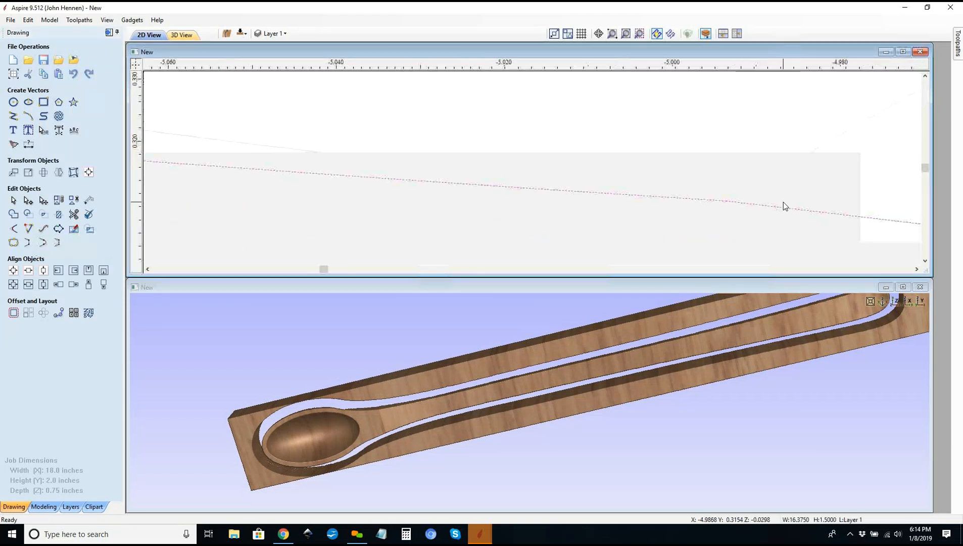
{"action": "scroll", "coordinate": [499, 176], "scroll_direction": "down", "scroll_amount": 5}
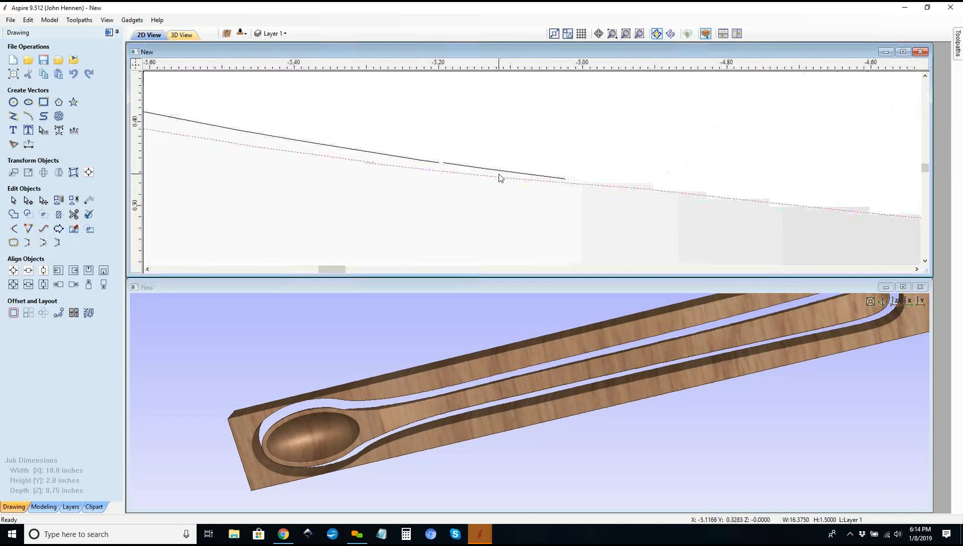
{"action": "scroll", "coordinate": [499, 174], "scroll_direction": "down", "scroll_amount": 6}
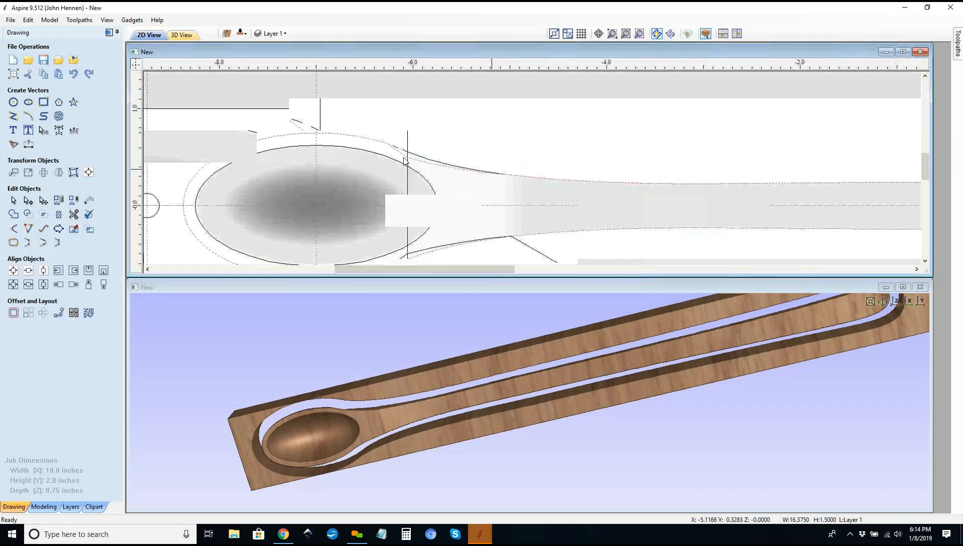
{"action": "scroll", "coordinate": [409, 149], "scroll_direction": "up", "scroll_amount": 3}
{"action": "left_click", "coordinate": [419, 149]}
{"action": "key", "text": "Delete"}
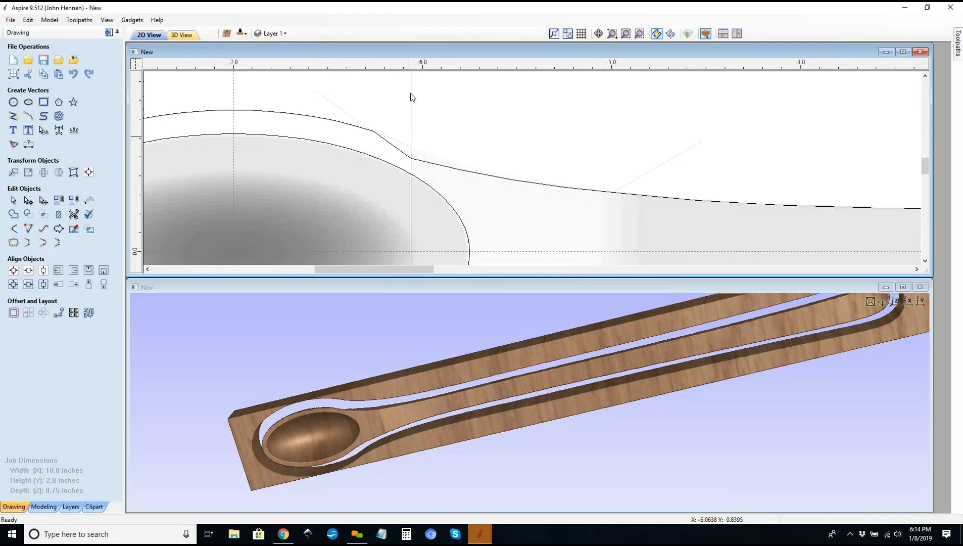
Step: Try to trim the lower neck edge where the outline crosses the angled blend line near the bowl
{"action": "scroll", "coordinate": [413, 96], "scroll_direction": "down", "scroll_amount": 4}
{"action": "scroll", "coordinate": [438, 203], "scroll_direction": "up", "scroll_amount": 3}
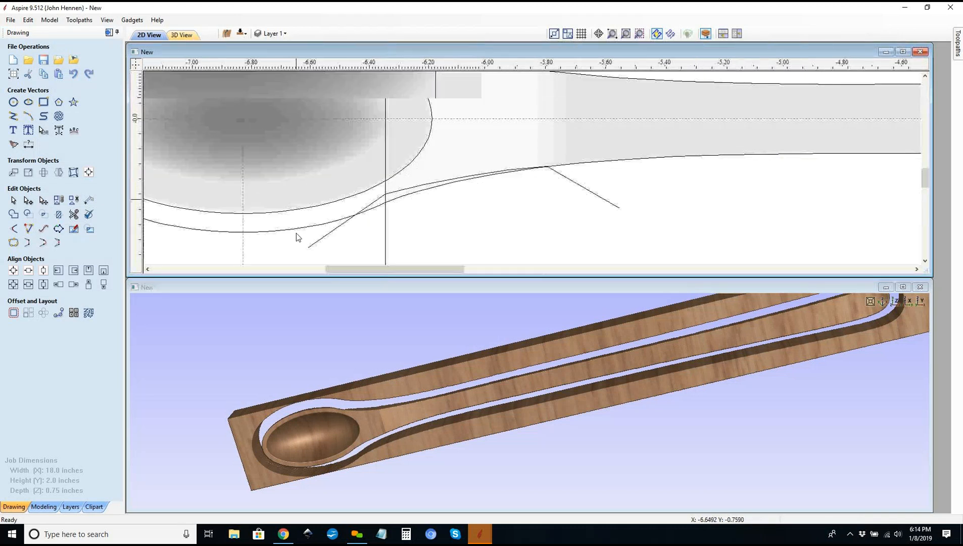
{"action": "scroll", "coordinate": [297, 234], "scroll_direction": "up", "scroll_amount": 2}
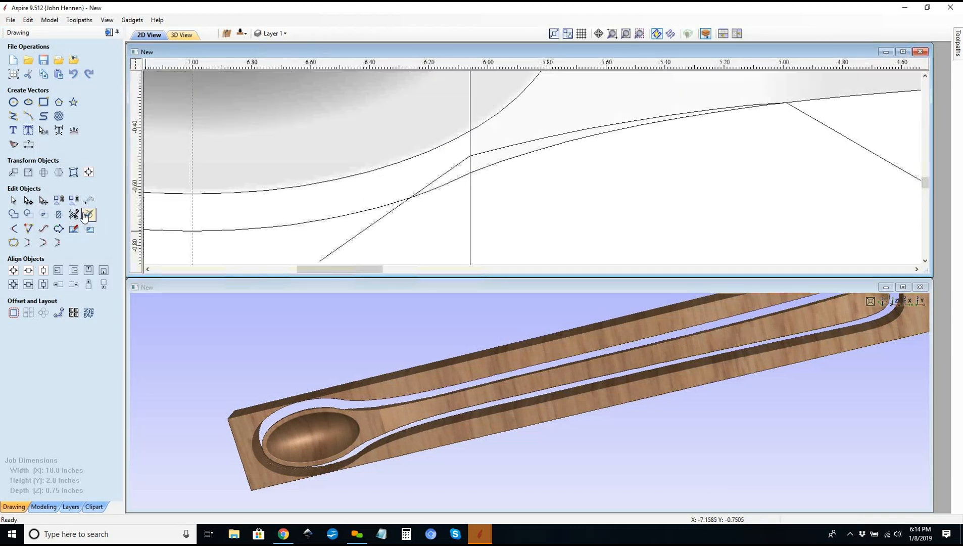
{"action": "left_click", "coordinate": [87, 216]}
{"action": "scroll", "coordinate": [471, 224], "scroll_direction": "up", "scroll_amount": 3}
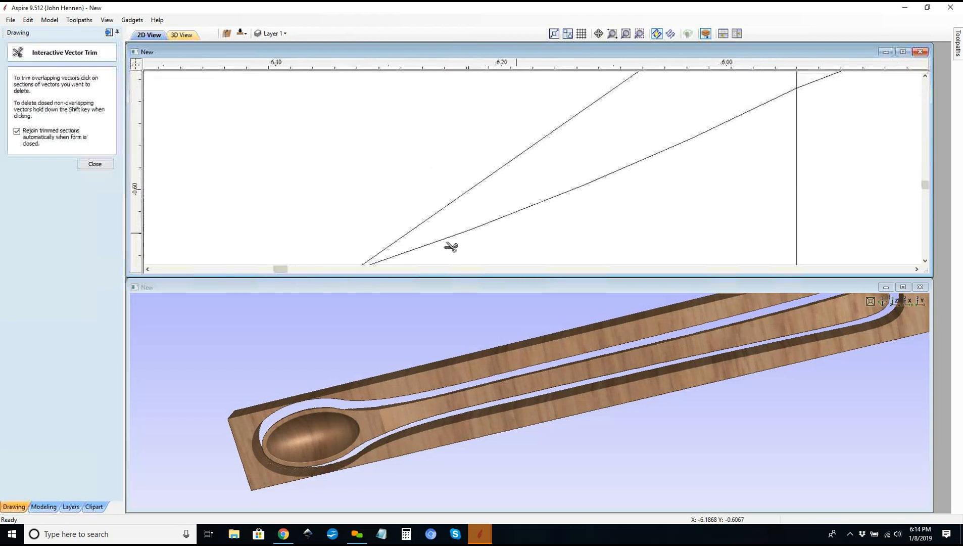
{"action": "scroll", "coordinate": [451, 246], "scroll_direction": "up", "scroll_amount": 3}
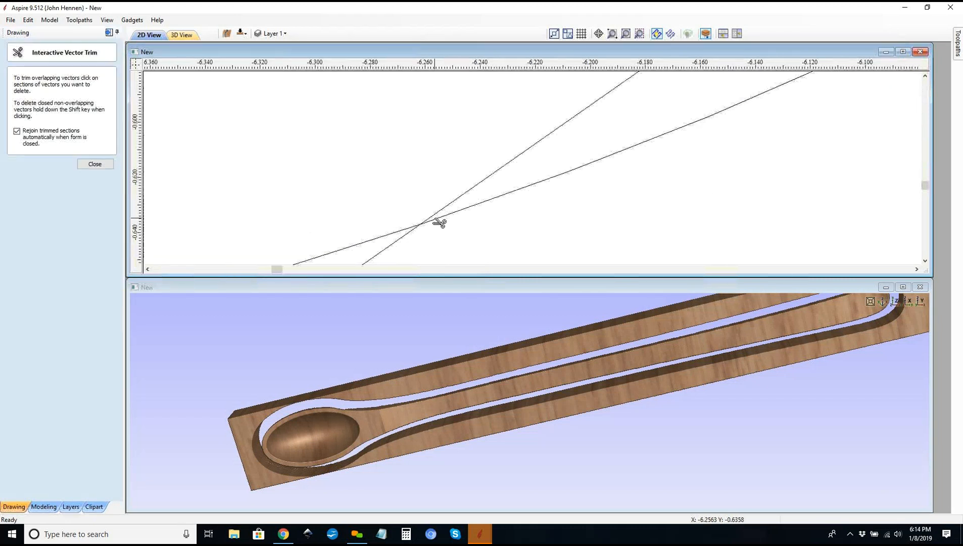
{"action": "scroll", "coordinate": [439, 223], "scroll_direction": "up", "scroll_amount": 8}
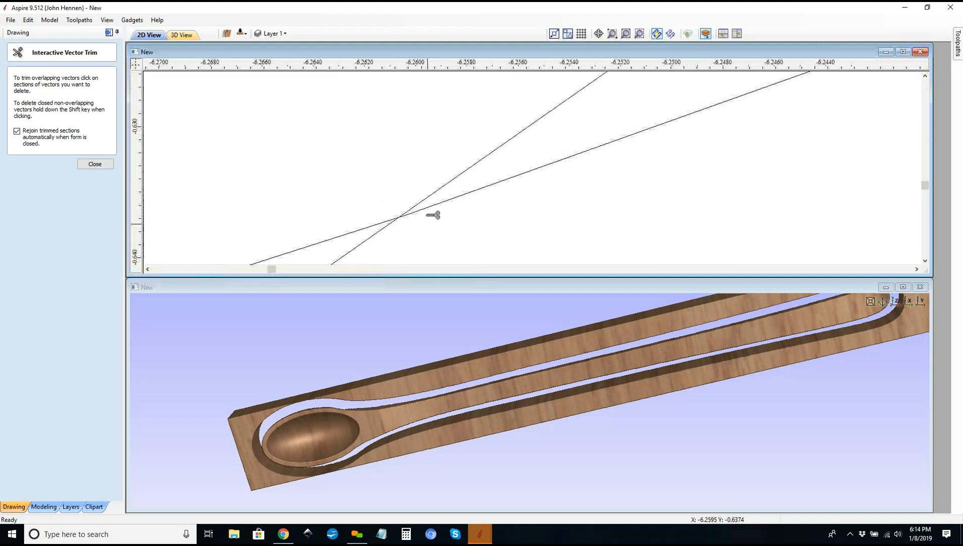
{"action": "scroll", "coordinate": [394, 209], "scroll_direction": "up", "scroll_amount": 2}
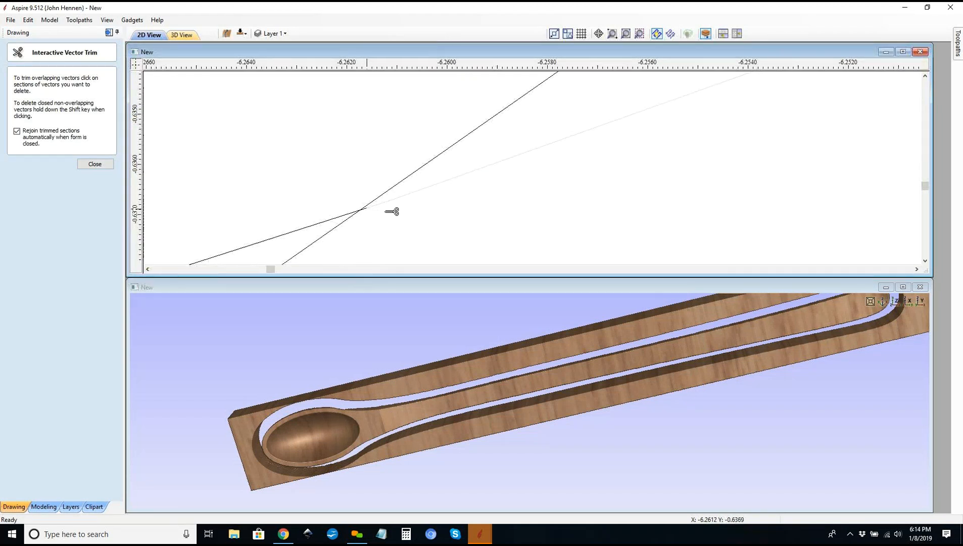
{"action": "key", "text": "Escape"}
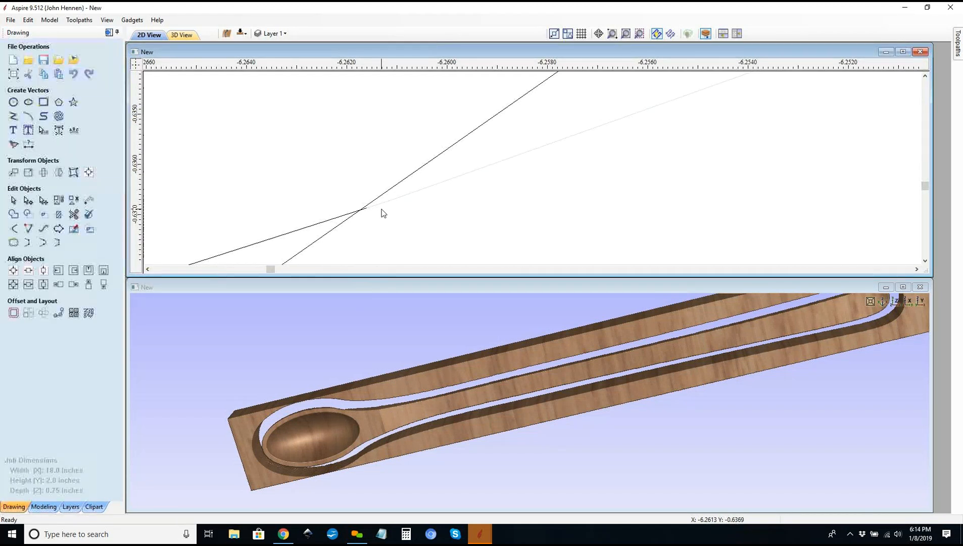
{"action": "left_click", "coordinate": [75, 215]}
{"action": "left_click", "coordinate": [316, 242]}
{"action": "key", "text": "Escape"}
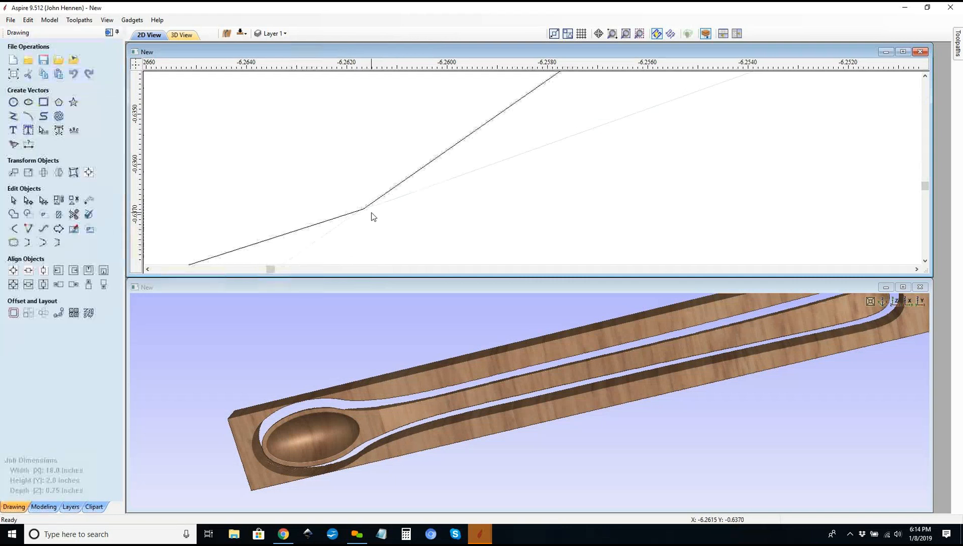
Step: Undo the last trims at the outline and blend-line crossing on the lower neck edge
{"action": "scroll", "coordinate": [356, 212], "scroll_direction": "down", "scroll_amount": 14}
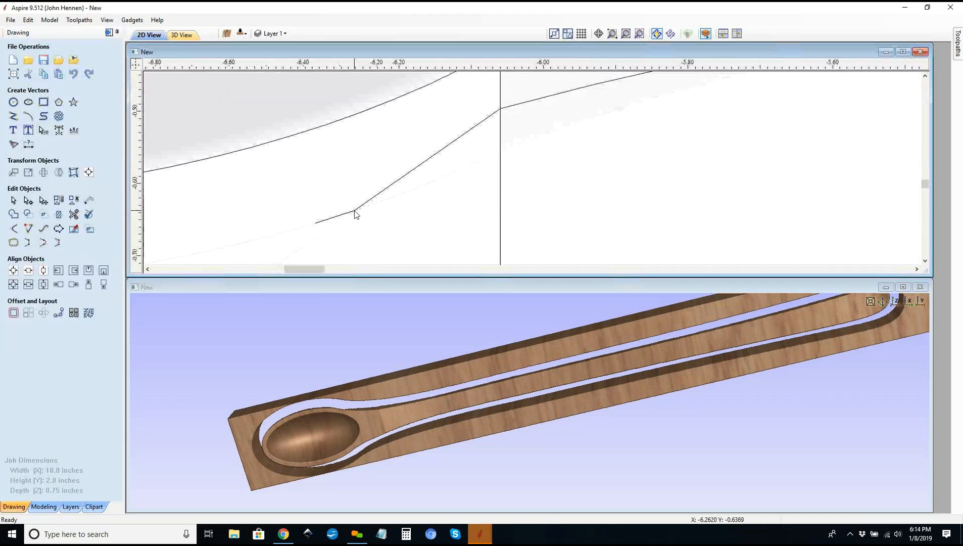
{"action": "scroll", "coordinate": [356, 213], "scroll_direction": "down", "scroll_amount": 3}
{"action": "scroll", "coordinate": [562, 165], "scroll_direction": "down", "scroll_amount": 4}
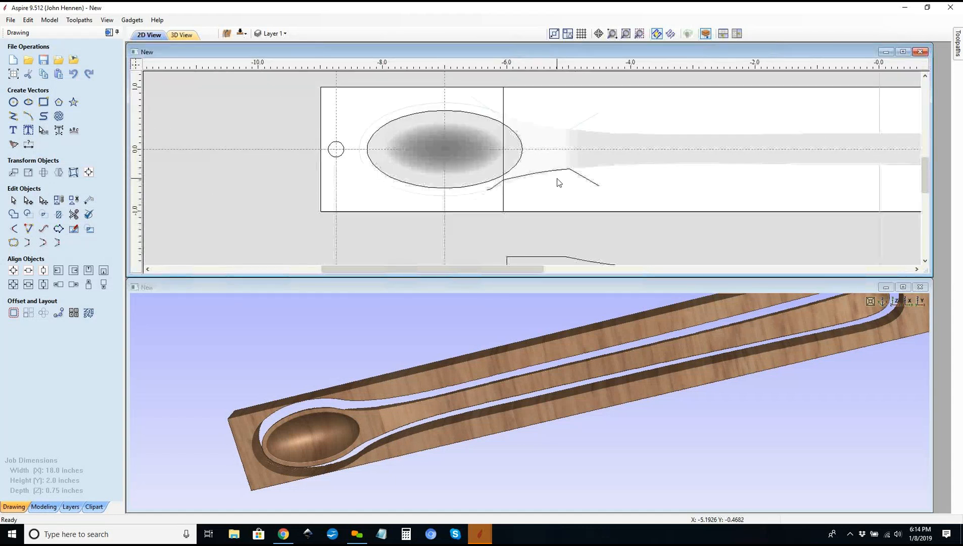
{"action": "scroll", "coordinate": [426, 211], "scroll_direction": "up", "scroll_amount": 8}
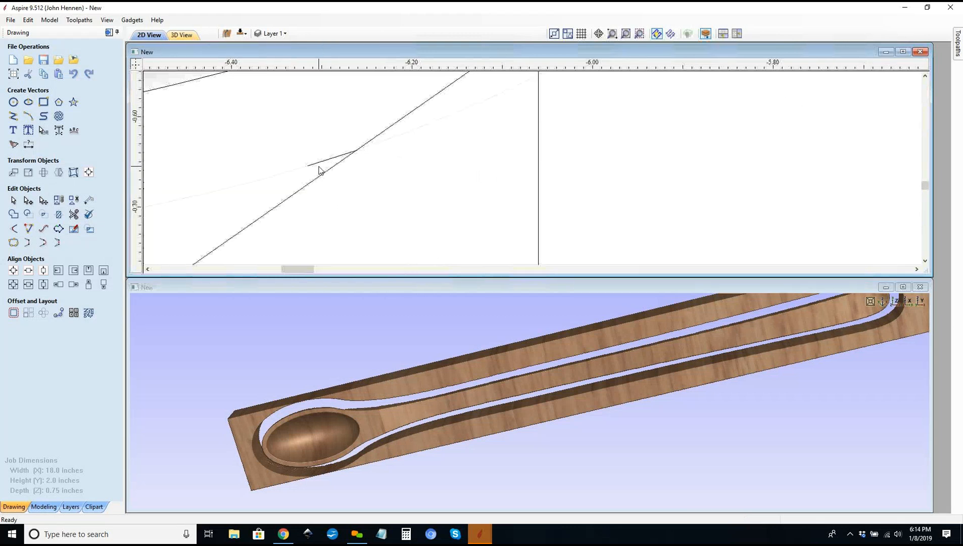
{"action": "scroll", "coordinate": [346, 179], "scroll_direction": "down", "scroll_amount": 2}
{"action": "scroll", "coordinate": [350, 178], "scroll_direction": "up", "scroll_amount": 2}
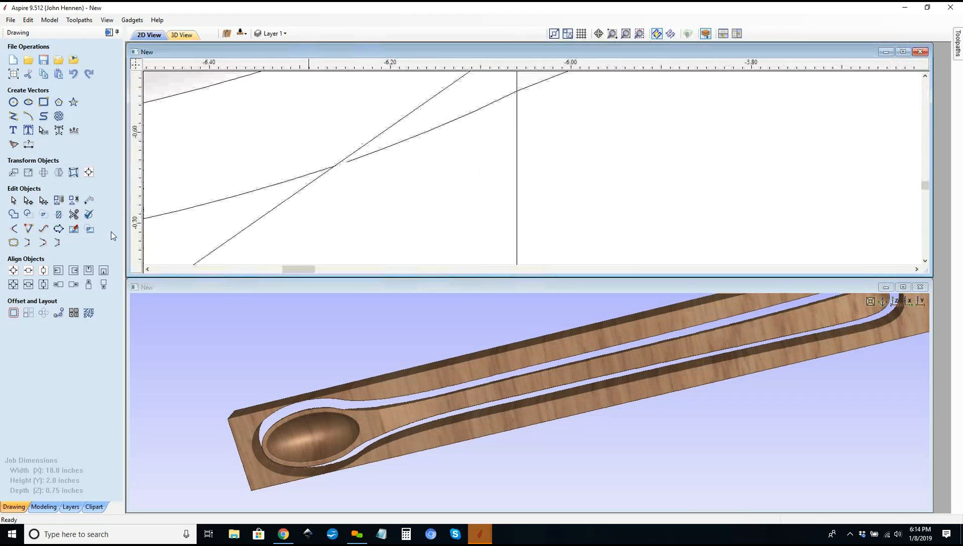
Step: Trim off the angled overhanging ends of the blend vector at the bowl and handle along the lower neck edge
{"action": "left_click", "coordinate": [74, 214]}
{"action": "scroll", "coordinate": [284, 206], "scroll_direction": "down", "scroll_amount": 1}
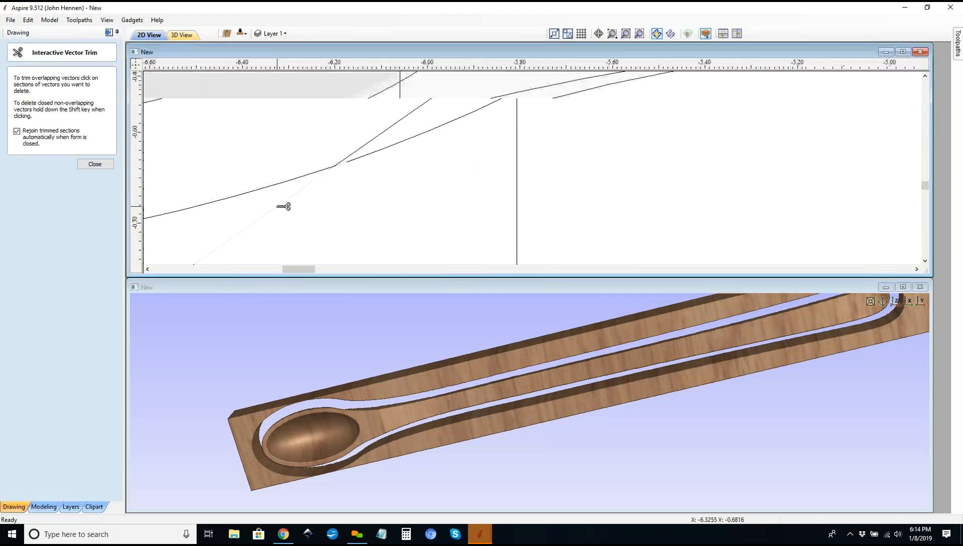
{"action": "scroll", "coordinate": [277, 206], "scroll_direction": "down", "scroll_amount": 2}
{"action": "scroll", "coordinate": [694, 103], "scroll_direction": "up", "scroll_amount": 6}
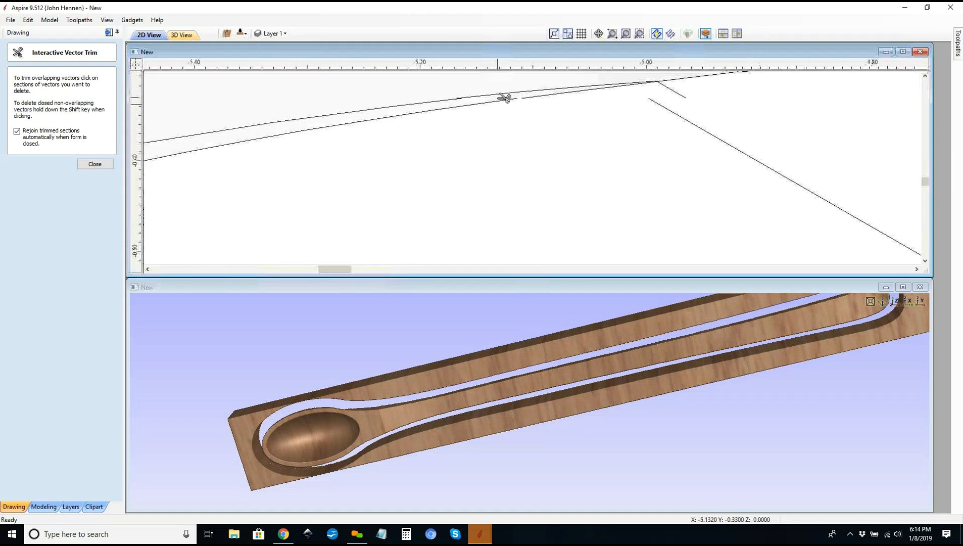
{"action": "scroll", "coordinate": [504, 97], "scroll_direction": "up", "scroll_amount": 2}
{"action": "scroll", "coordinate": [760, 81], "scroll_direction": "up", "scroll_amount": 2}
{"action": "scroll", "coordinate": [746, 124], "scroll_direction": "down", "scroll_amount": 3}
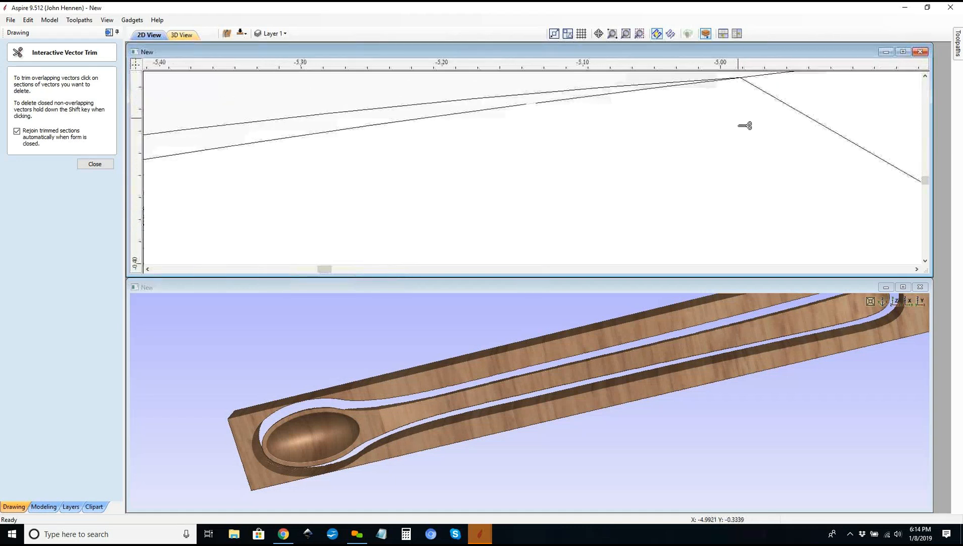
{"action": "scroll", "coordinate": [760, 109], "scroll_direction": "up", "scroll_amount": 1}
{"action": "scroll", "coordinate": [743, 96], "scroll_direction": "up", "scroll_amount": 8}
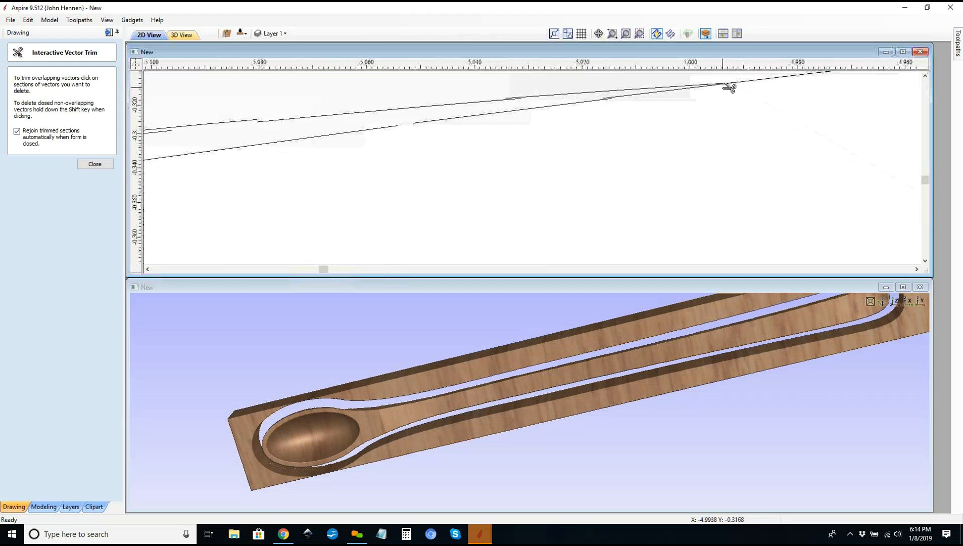
Step: Remove the leftover original outline curve along the lower edge of the neck
{"action": "scroll", "coordinate": [722, 87], "scroll_direction": "down", "scroll_amount": 3}
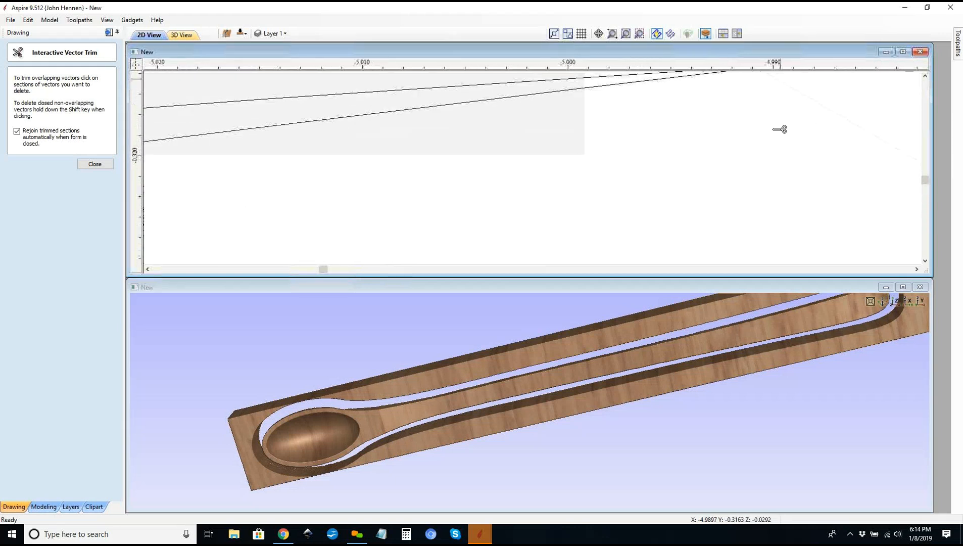
{"action": "scroll", "coordinate": [779, 94], "scroll_direction": "up", "scroll_amount": 8}
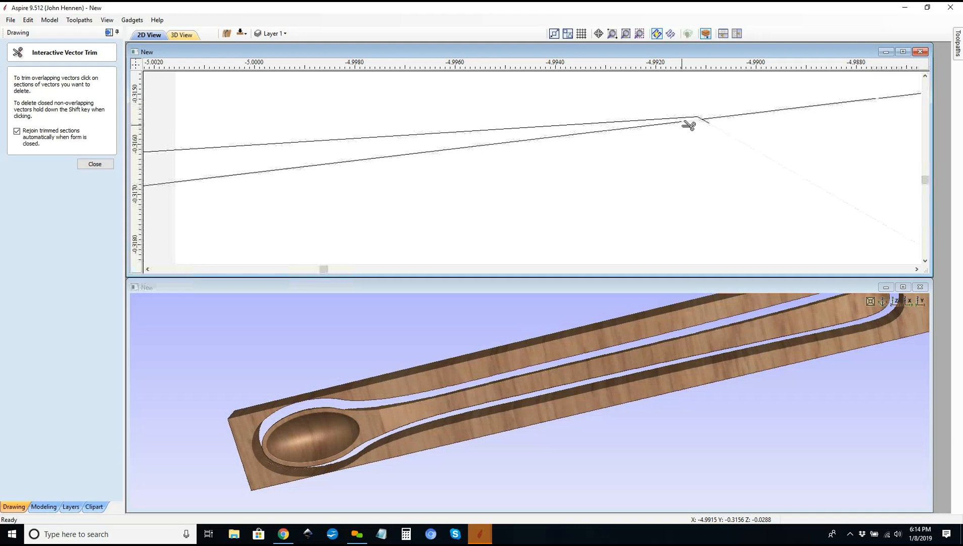
{"action": "key", "text": "Escape"}
{"action": "scroll", "coordinate": [688, 130], "scroll_direction": "down", "scroll_amount": 10}
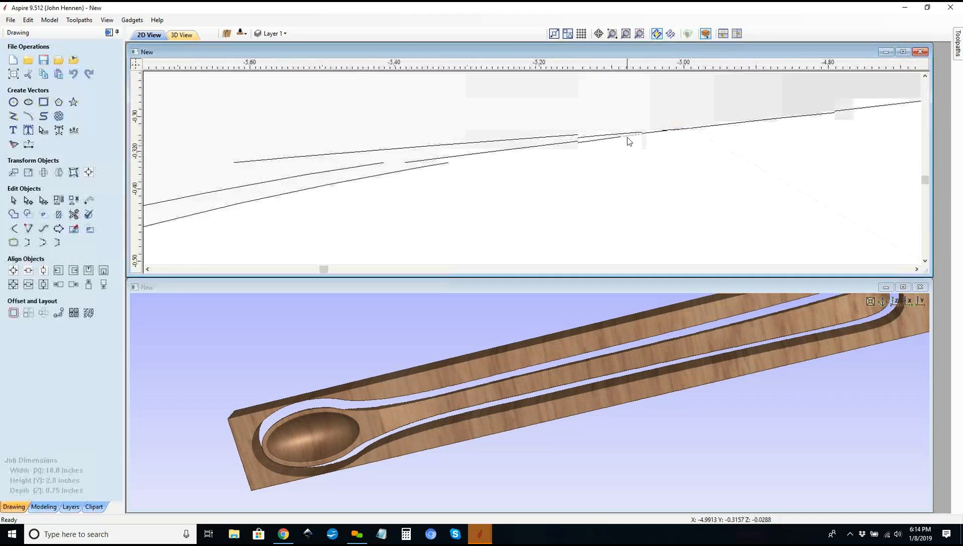
{"action": "scroll", "coordinate": [700, 171], "scroll_direction": "down", "scroll_amount": 3}
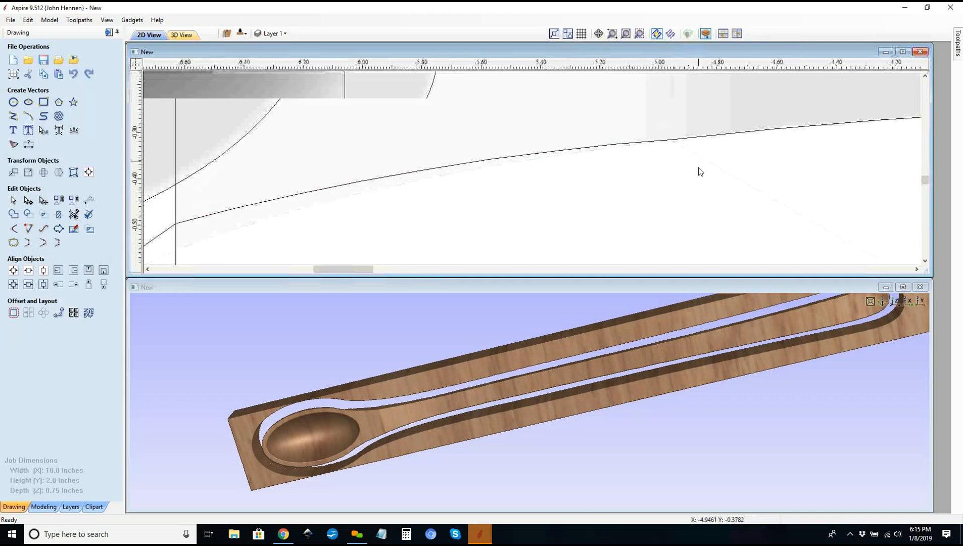
{"action": "scroll", "coordinate": [698, 167], "scroll_direction": "down", "scroll_amount": 4}
{"action": "scroll", "coordinate": [583, 189], "scroll_direction": "down", "scroll_amount": 2}
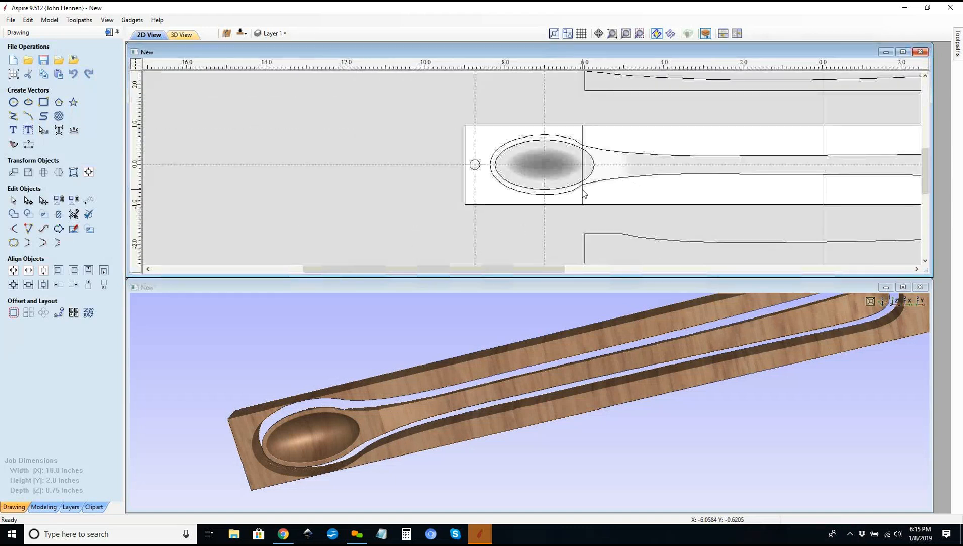
{"action": "scroll", "coordinate": [583, 190], "scroll_direction": "up", "scroll_amount": 3}
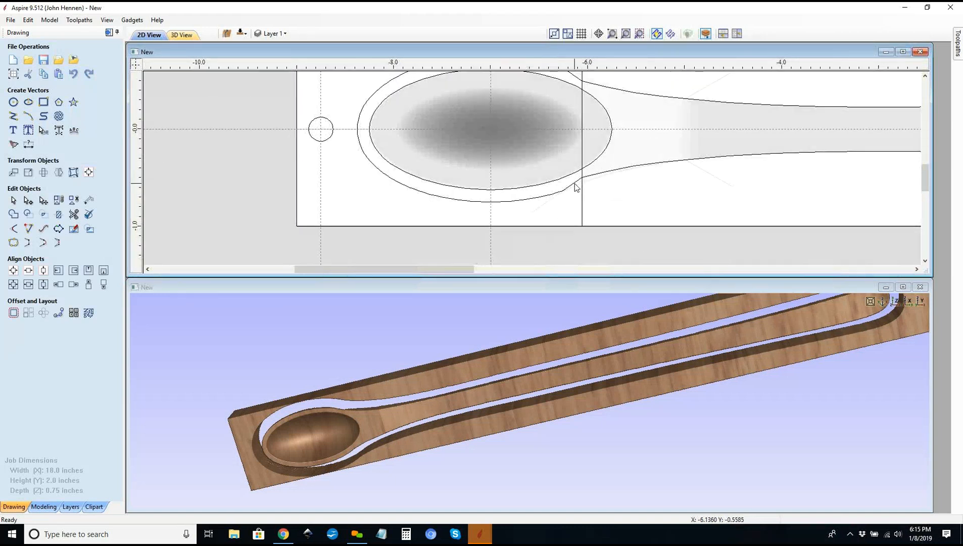
{"action": "scroll", "coordinate": [509, 191], "scroll_direction": "down", "scroll_amount": 2}
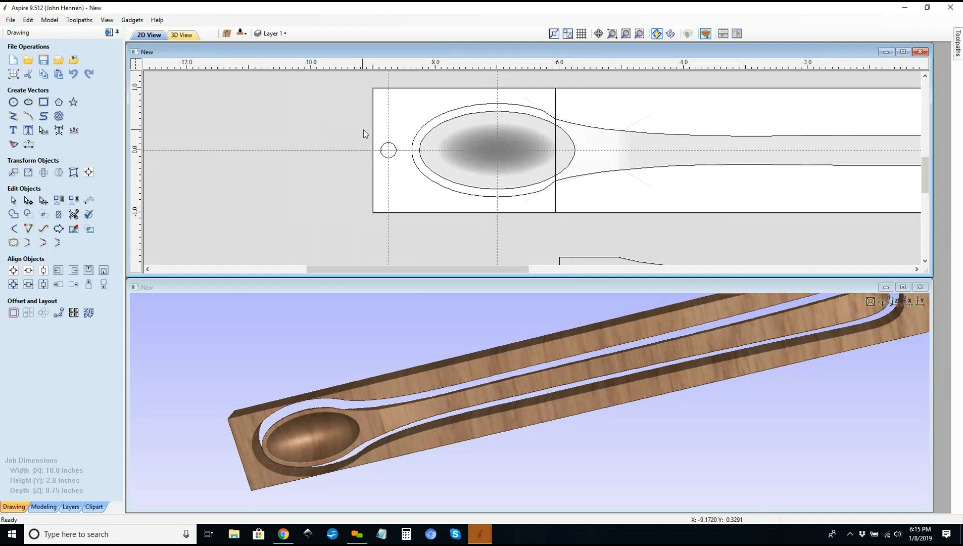
Step: Create a drilling toolpath for both end holes with a cut depth of 1.125 inches and order it before 3D Finish 1
{"action": "scroll", "coordinate": [364, 129], "scroll_direction": "down", "scroll_amount": 3}
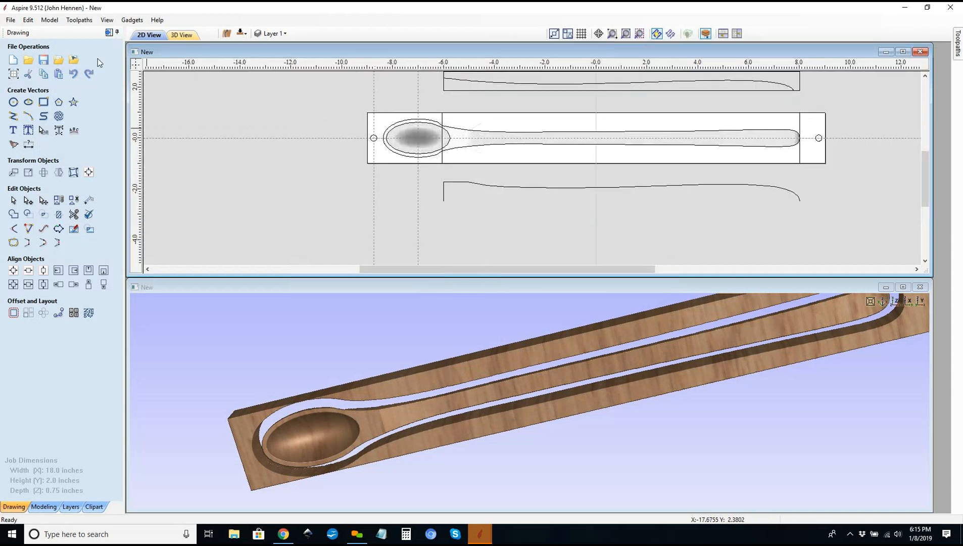
{"action": "left_click", "coordinate": [108, 33]}
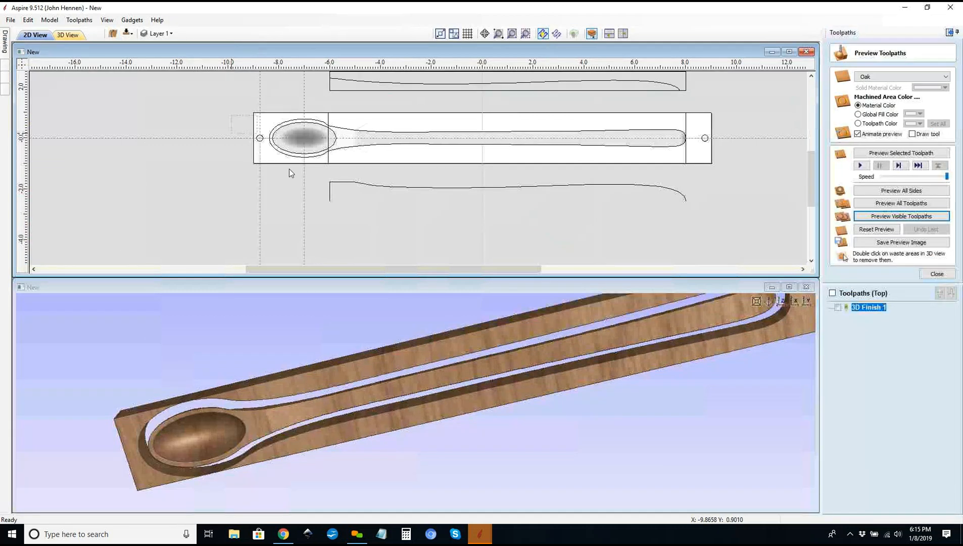
{"action": "left_click", "coordinate": [706, 140], "text": "shift"}
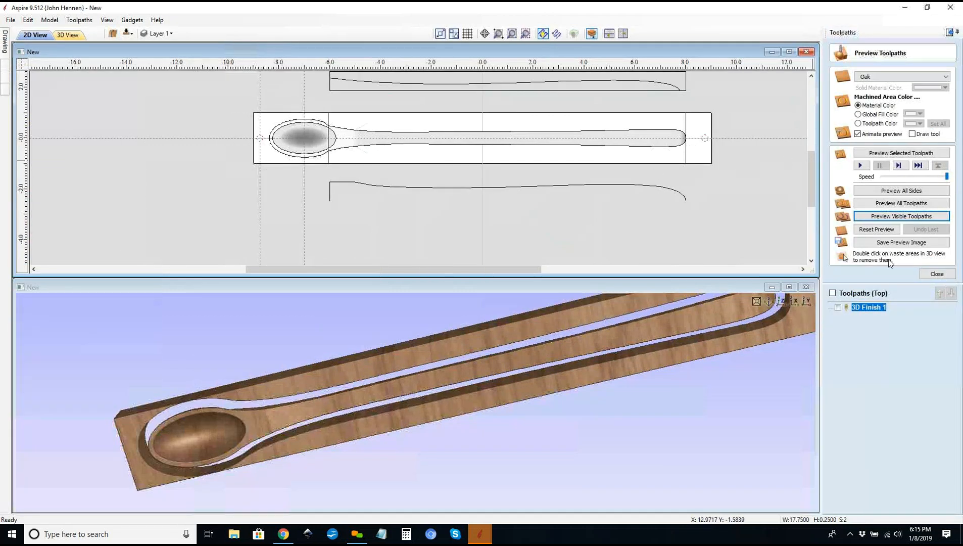
{"action": "left_click", "coordinate": [923, 273]}
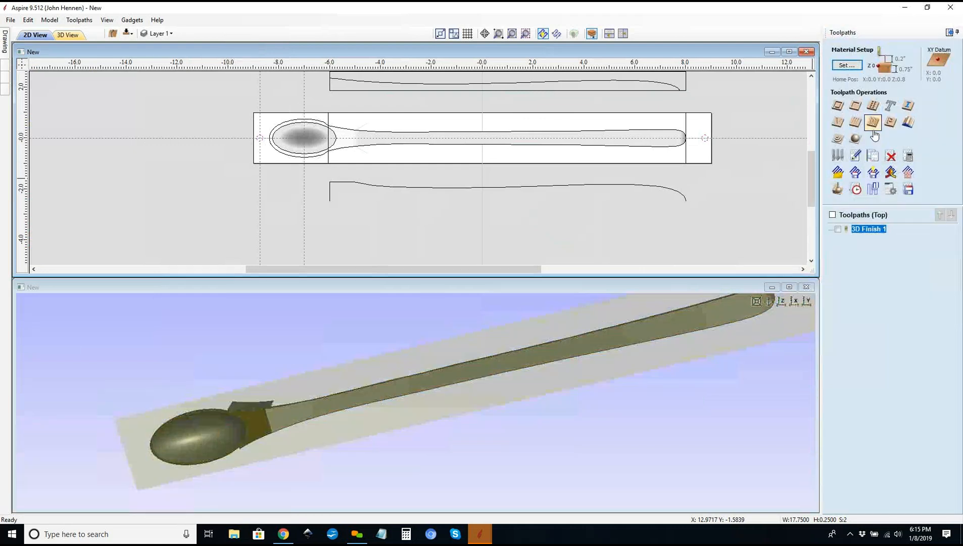
{"action": "left_click", "coordinate": [873, 105]}
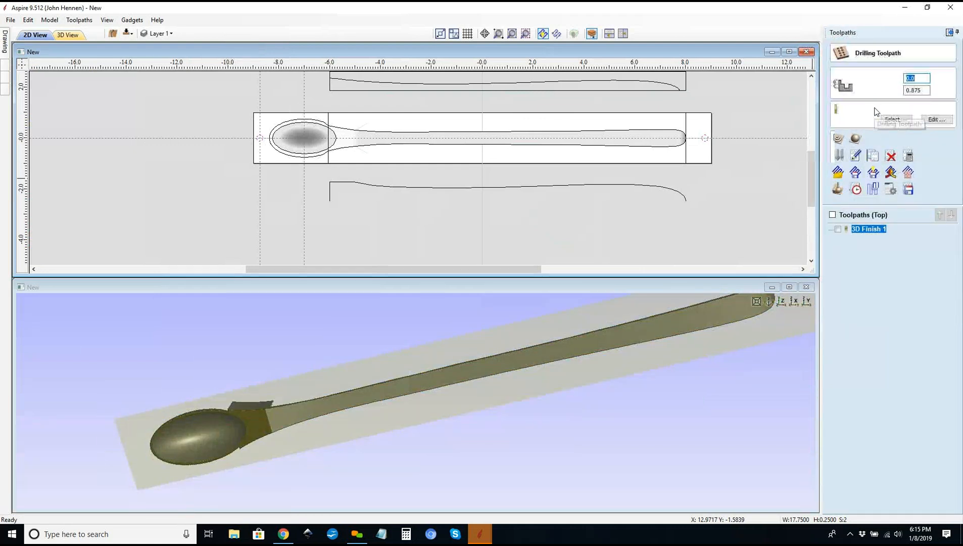
{"action": "key", "text": "Tab"}
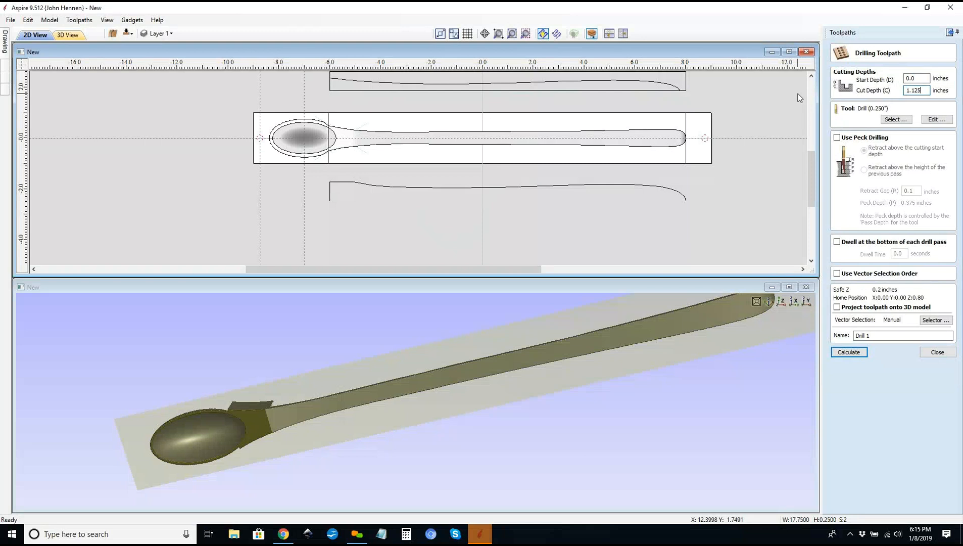
{"action": "left_click", "coordinate": [851, 352]}
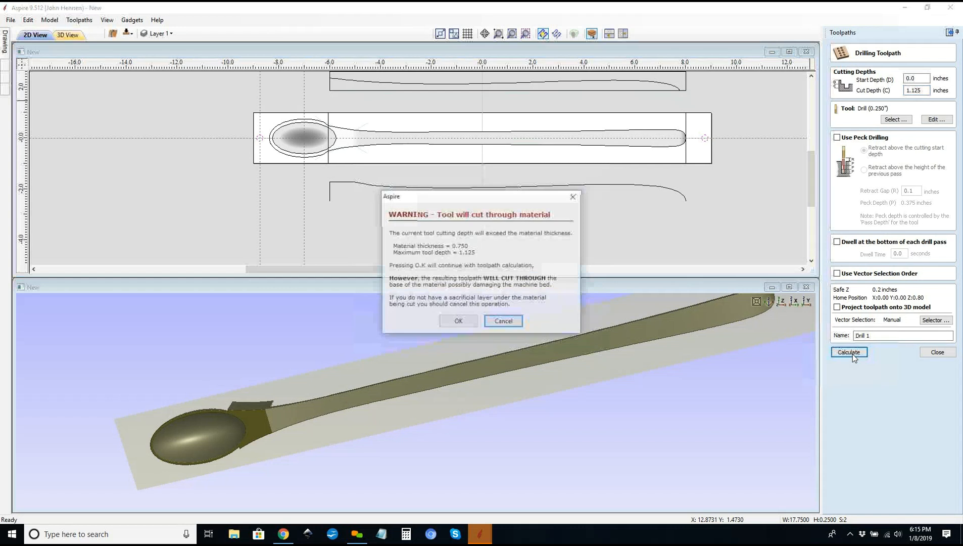
{"action": "left_click", "coordinate": [458, 322]}
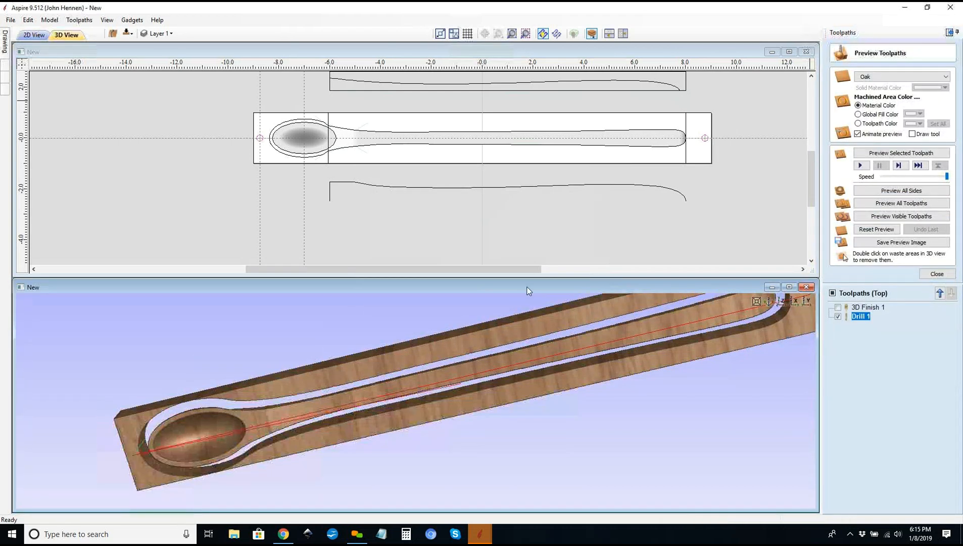
{"action": "left_click", "coordinate": [940, 293]}
Step: Reset the preview and simulate all top-side toolpaths in the maximized 3D view
{"action": "scroll", "coordinate": [458, 338], "scroll_direction": "up", "scroll_amount": 3}
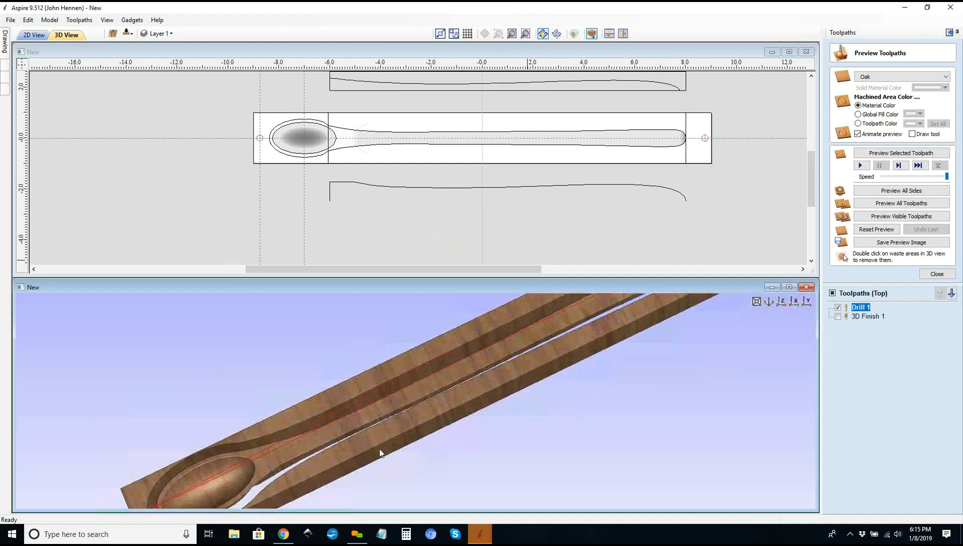
{"action": "left_click_drag", "start_coordinate": [343, 420], "coordinate": [350, 371]}
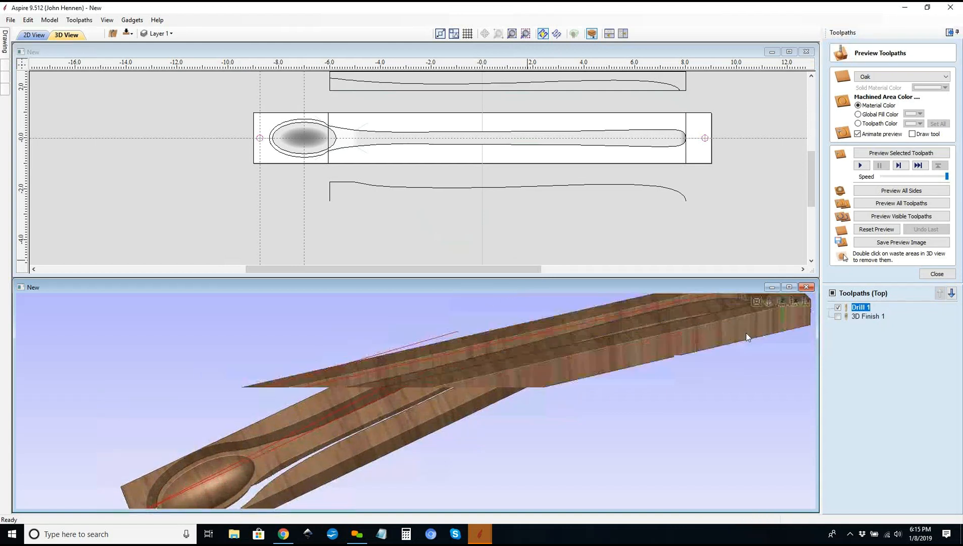
{"action": "left_click", "coordinate": [785, 289]}
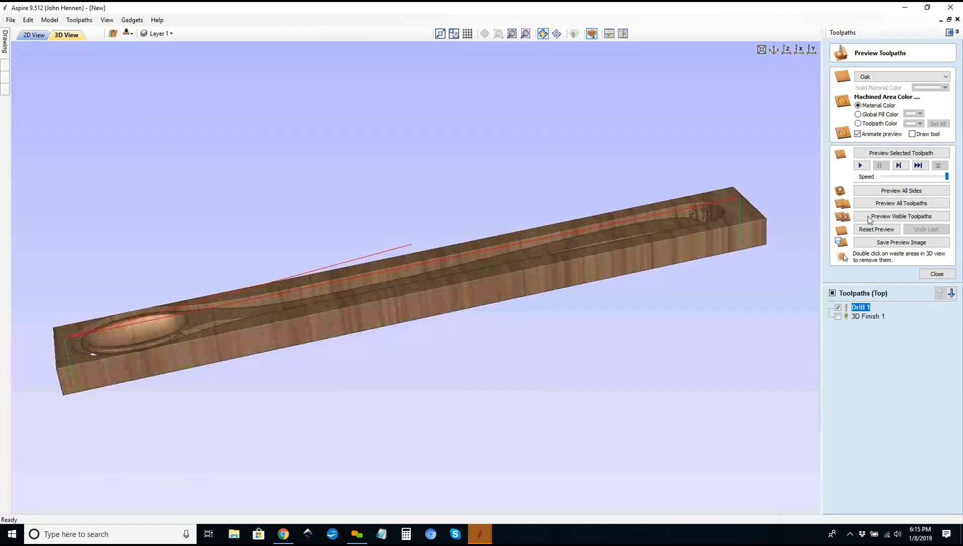
{"action": "left_click", "coordinate": [877, 229]}
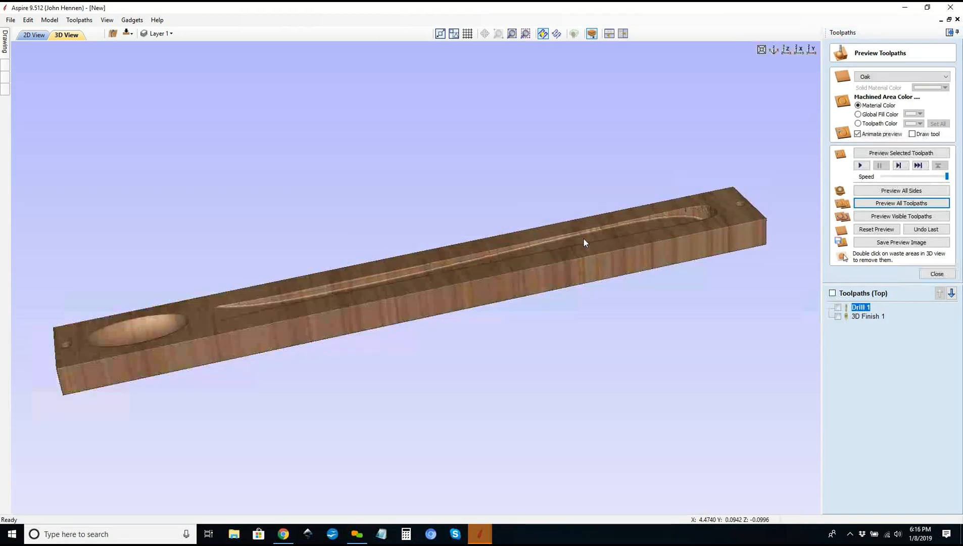
Step: Switch to the bottom side and simulate all of its toolpaths in the 3D view
{"action": "left_click_drag", "start_coordinate": [423, 243], "coordinate": [440, 306]}
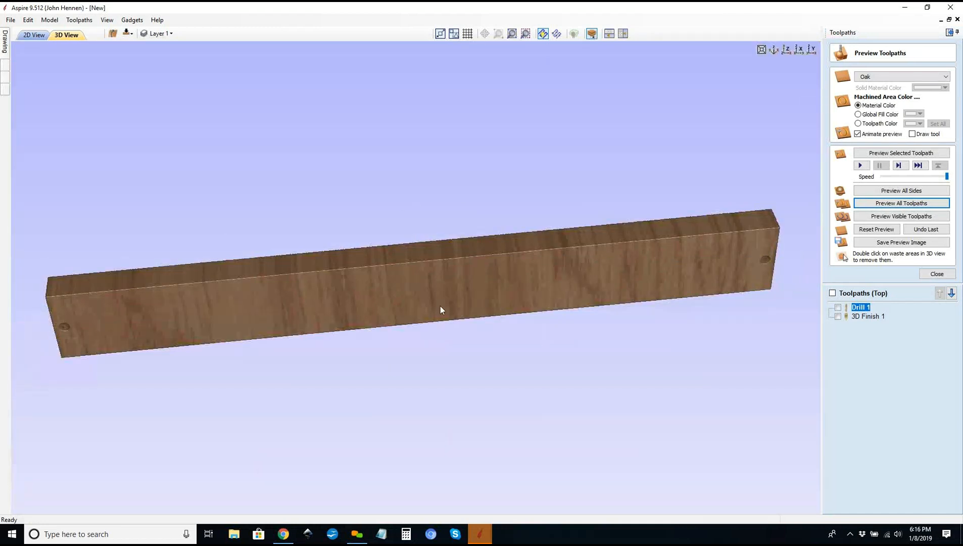
{"action": "left_click", "coordinate": [137, 29]}
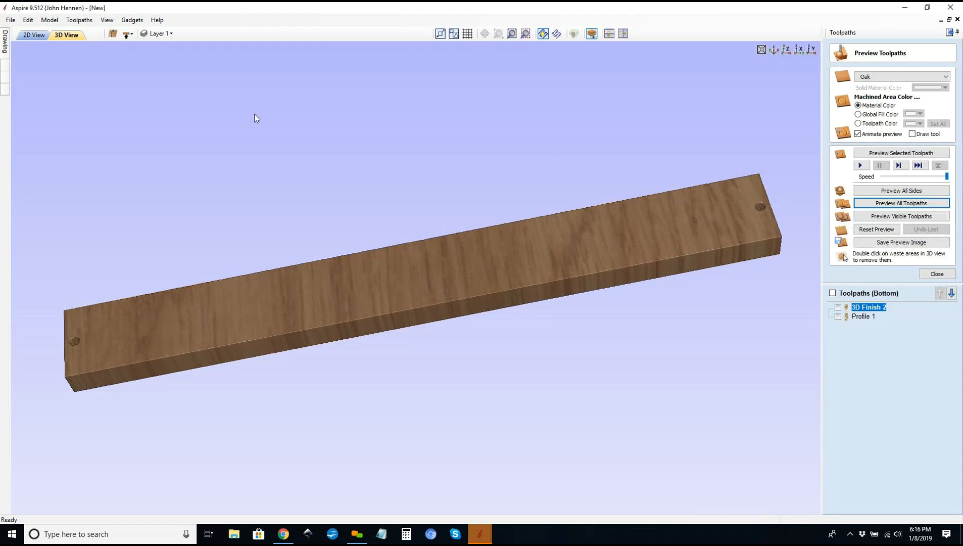
{"action": "left_click", "coordinate": [40, 36]}
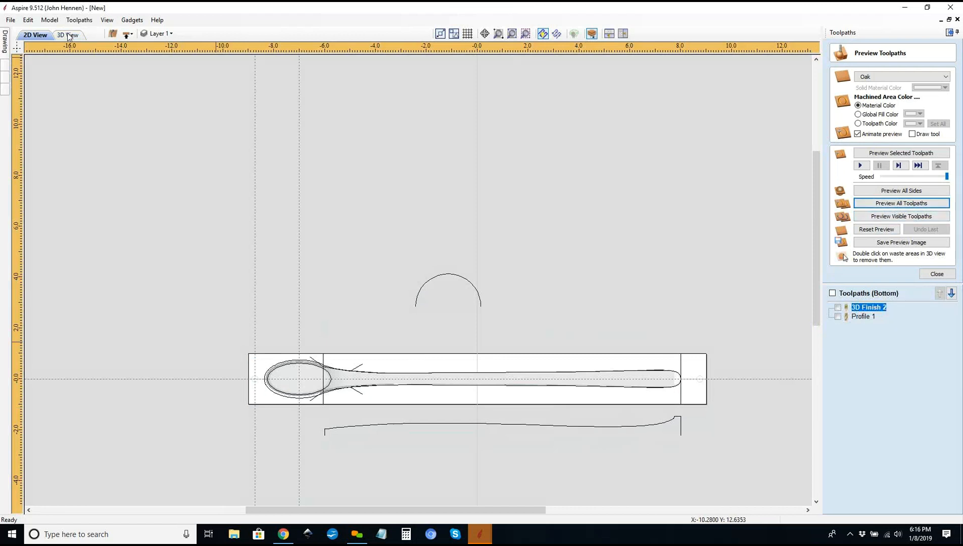
{"action": "key", "text": "F3"}
{"action": "left_click", "coordinate": [882, 204]}
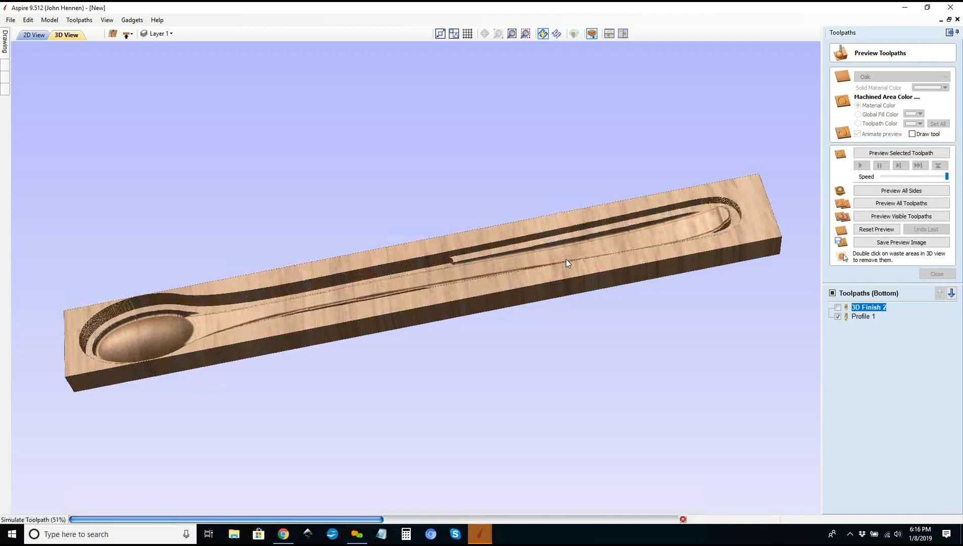
Step: Remove the waste material around the spoon in the preview and inspect the cut spoon from both sides
{"action": "left_click_drag", "start_coordinate": [442, 367], "coordinate": [437, 310]}
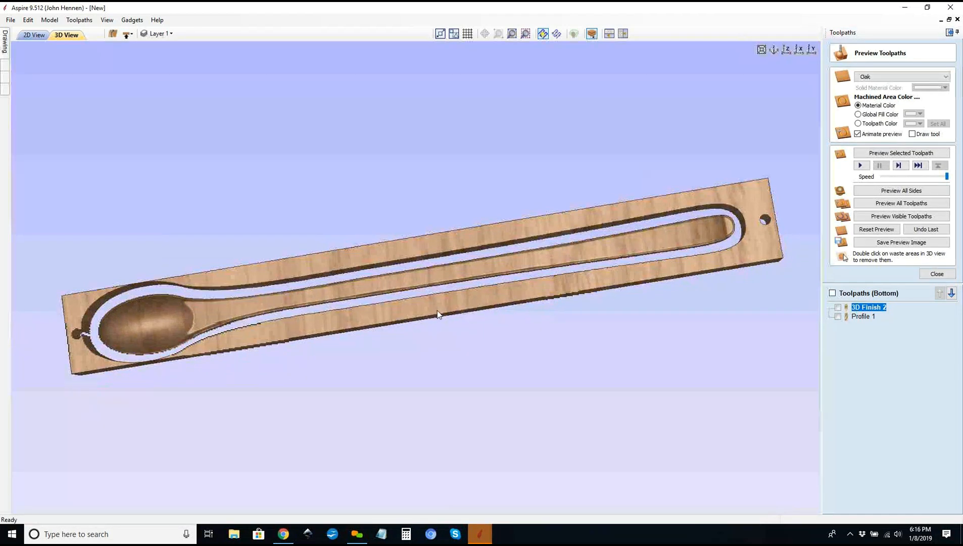
{"action": "double_click", "coordinate": [436, 309]}
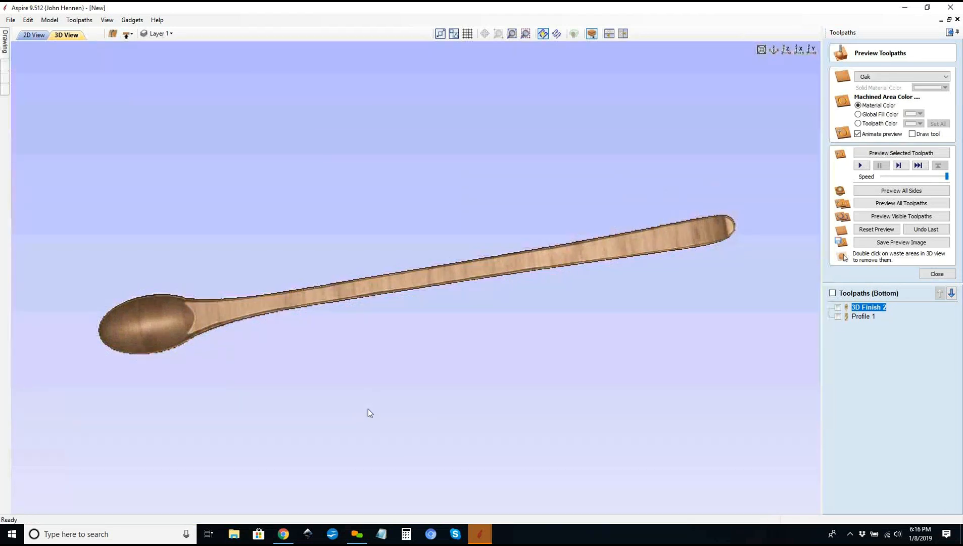
{"action": "left_click_drag", "start_coordinate": [364, 438], "coordinate": [357, 287]}
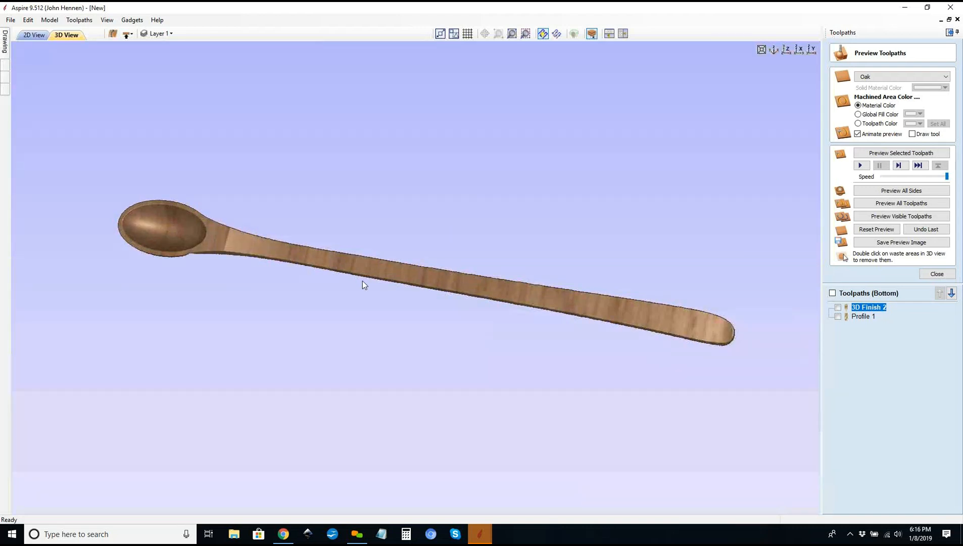
Step: Reset the preview and simulate the toolpaths of both sides together
{"action": "left_click_drag", "start_coordinate": [310, 216], "coordinate": [282, 262]}
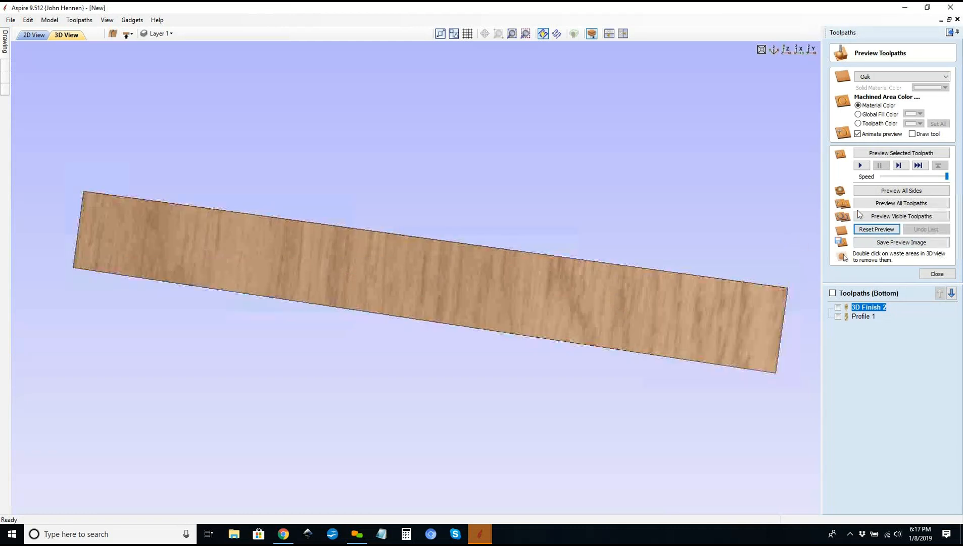
{"action": "left_click", "coordinate": [892, 193]}
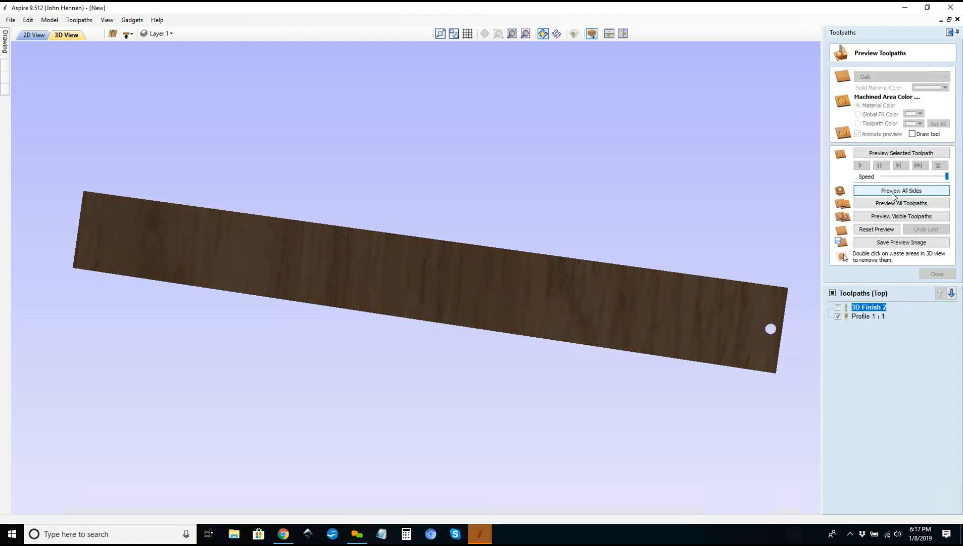
{"action": "left_click", "coordinate": [893, 195]}
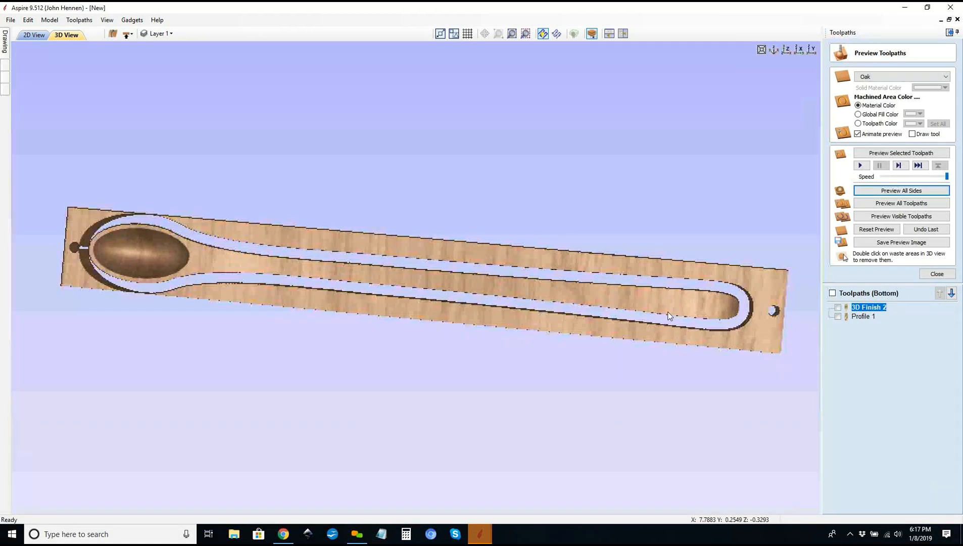
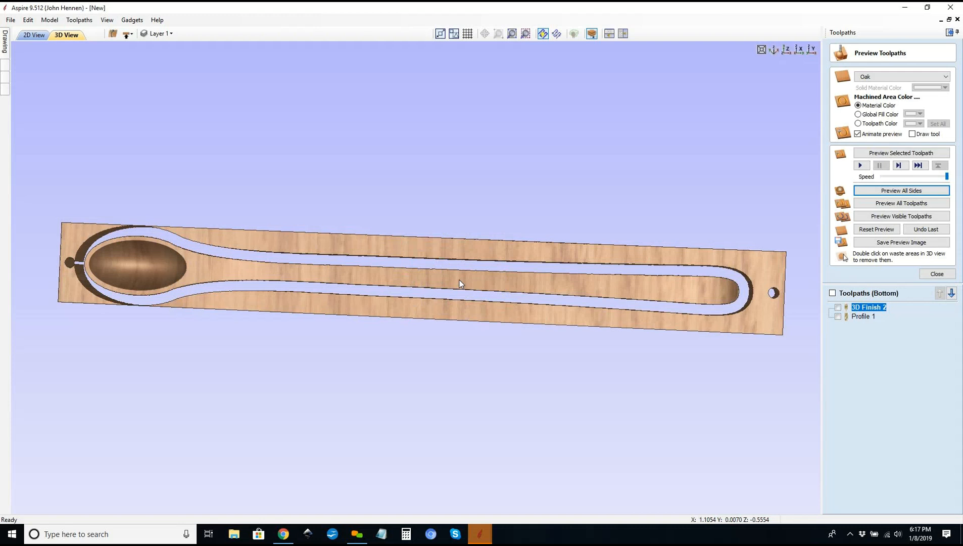
Step: Examine the simulated two-sided cut from above and below, including the bowl, handle, profile cut and end holes
{"action": "left_click_drag", "start_coordinate": [421, 82], "coordinate": [424, 41]}
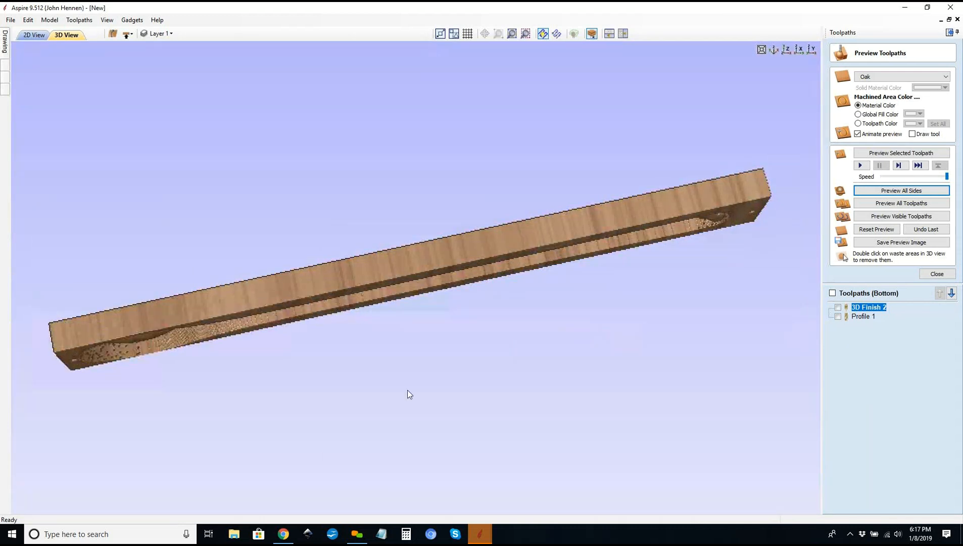
{"action": "left_click_drag", "start_coordinate": [376, 230], "coordinate": [69, 246]}
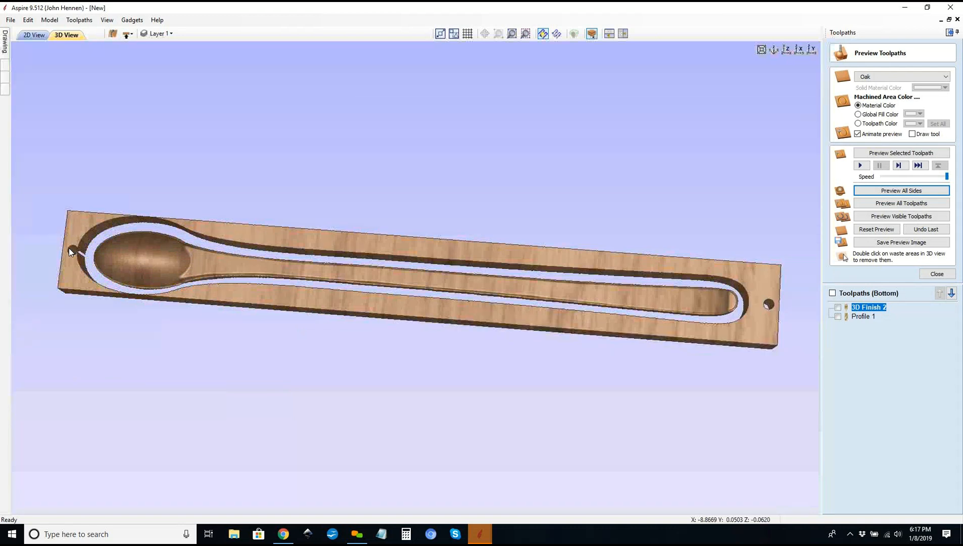
{"action": "left_click_drag", "start_coordinate": [456, 355], "coordinate": [461, 394]}
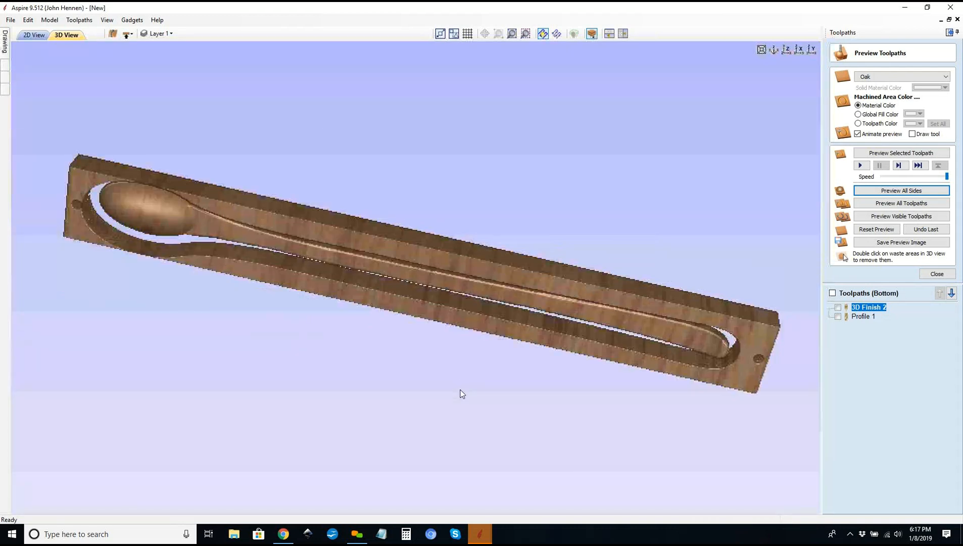
{"action": "left_click_drag", "start_coordinate": [415, 245], "coordinate": [406, 298]}
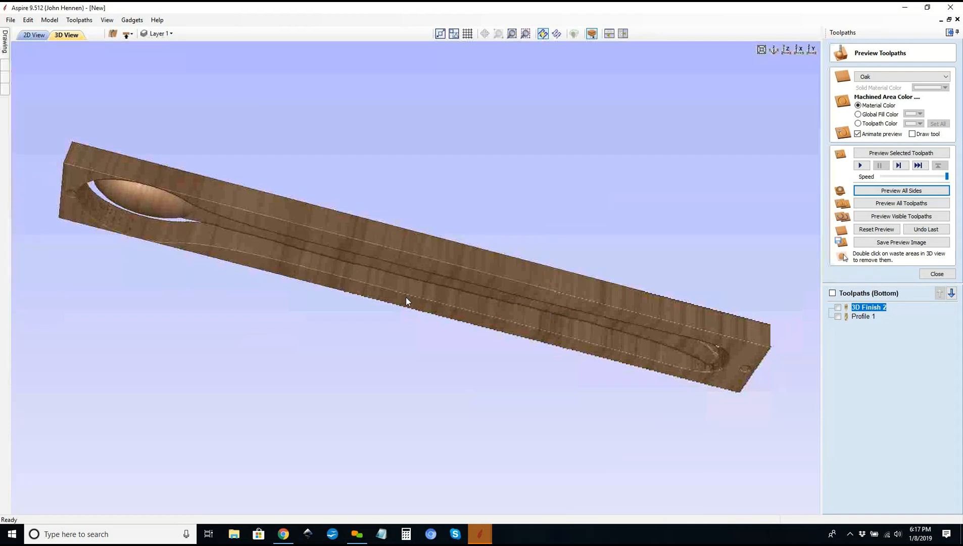
{"action": "left_click_drag", "start_coordinate": [374, 267], "coordinate": [410, 278]}
{"action": "left_click", "coordinate": [404, 228]}
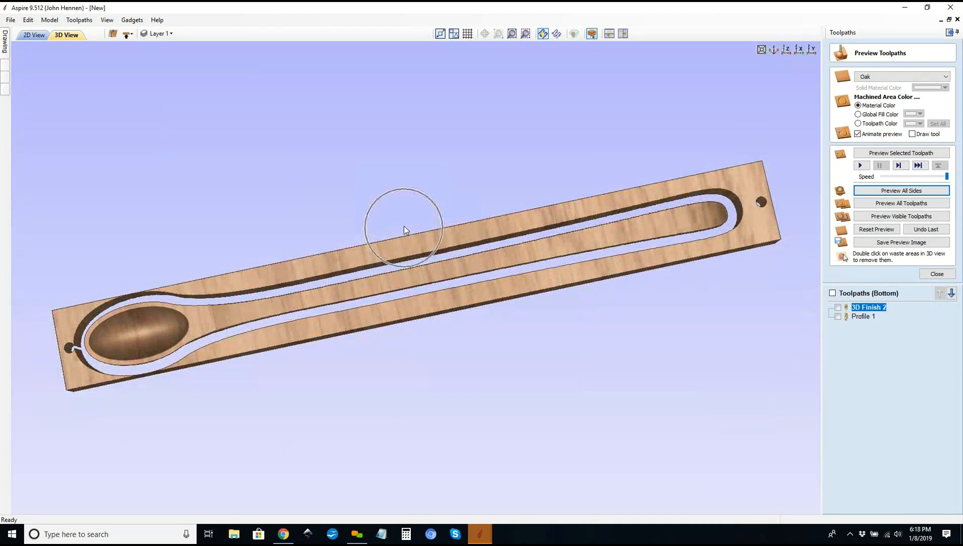
{"action": "left_click_drag", "start_coordinate": [421, 393], "coordinate": [410, 345]}
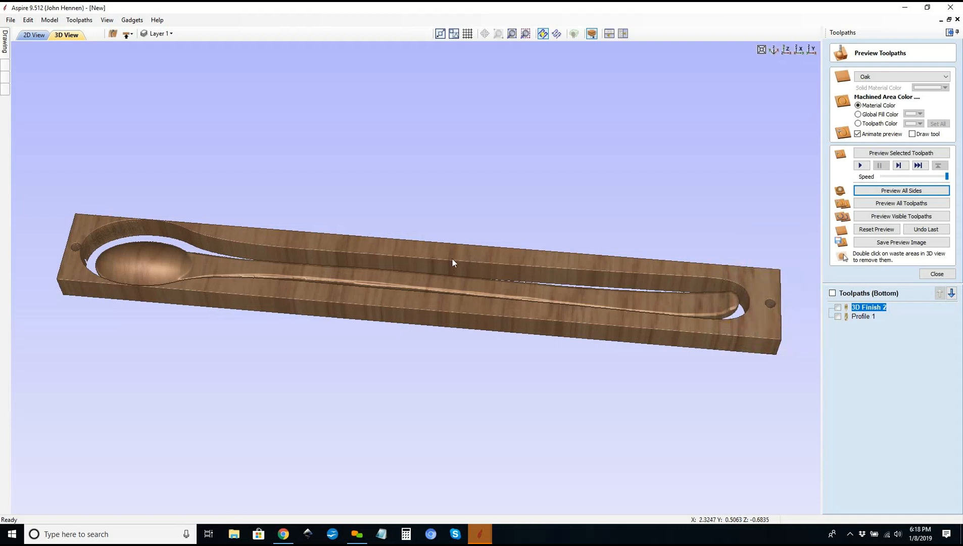
{"action": "left_click_drag", "start_coordinate": [388, 241], "coordinate": [384, 288]}
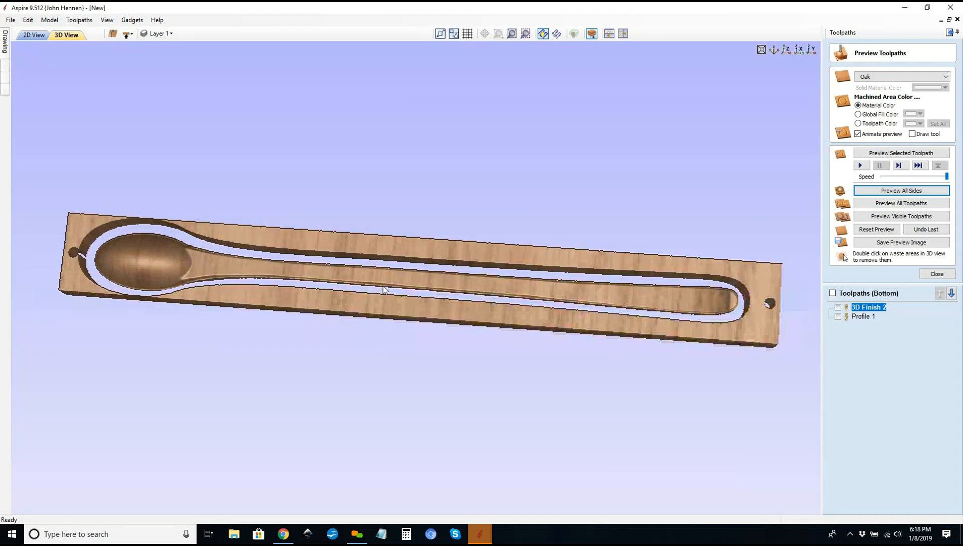
{"action": "left_click_drag", "start_coordinate": [380, 402], "coordinate": [373, 293]}
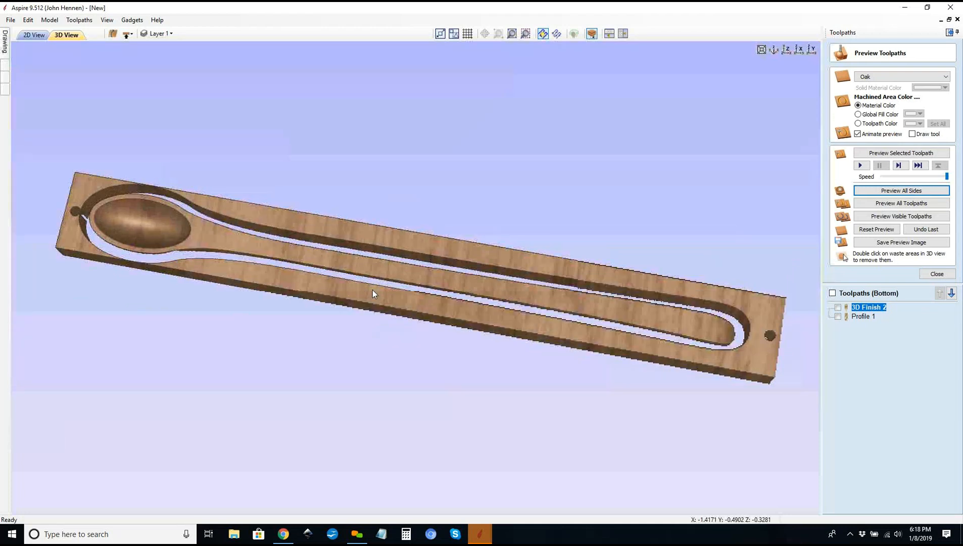
Step: On the top side in the 2D view, create the text SPOON in Arial Greek with a height of 0.375 inches
{"action": "left_click", "coordinate": [35, 36]}
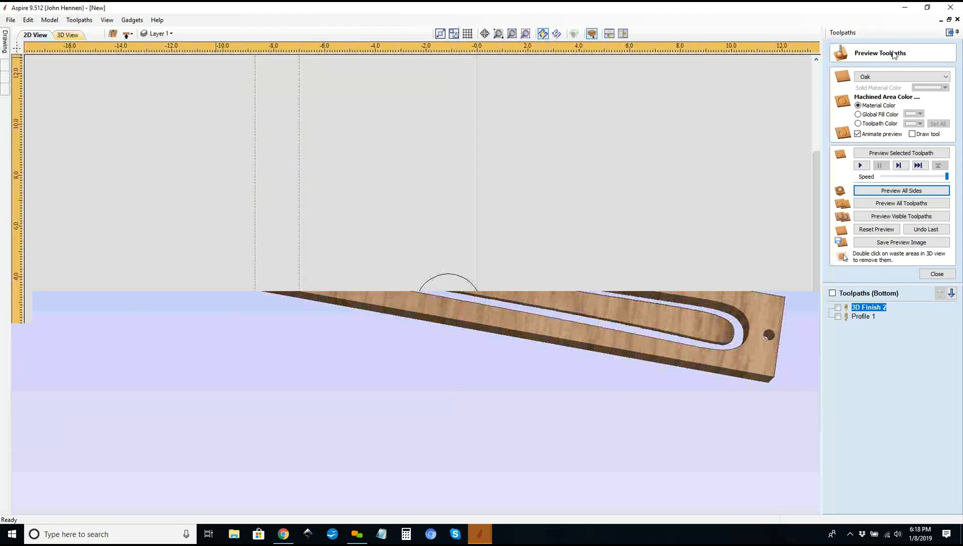
{"action": "left_click", "coordinate": [949, 33]}
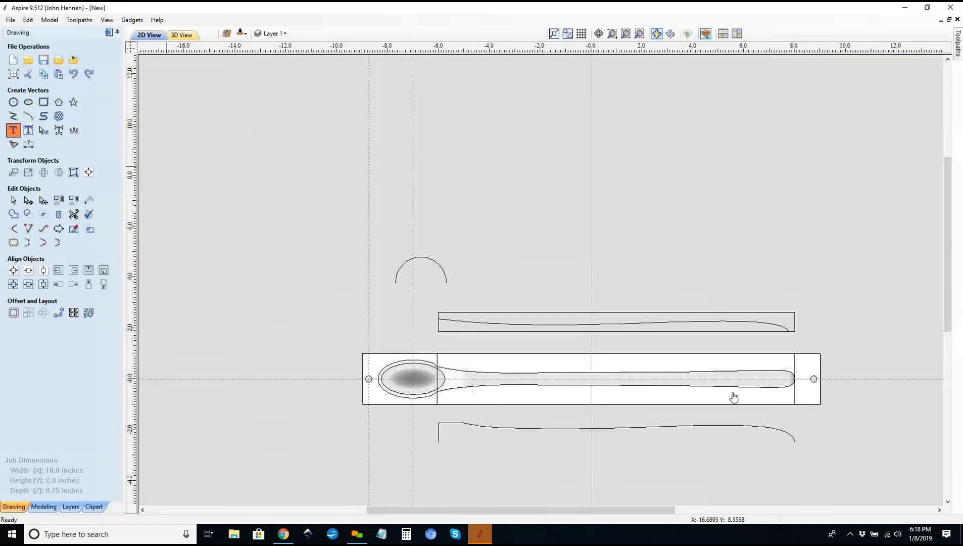
{"action": "left_click", "coordinate": [109, 173]}
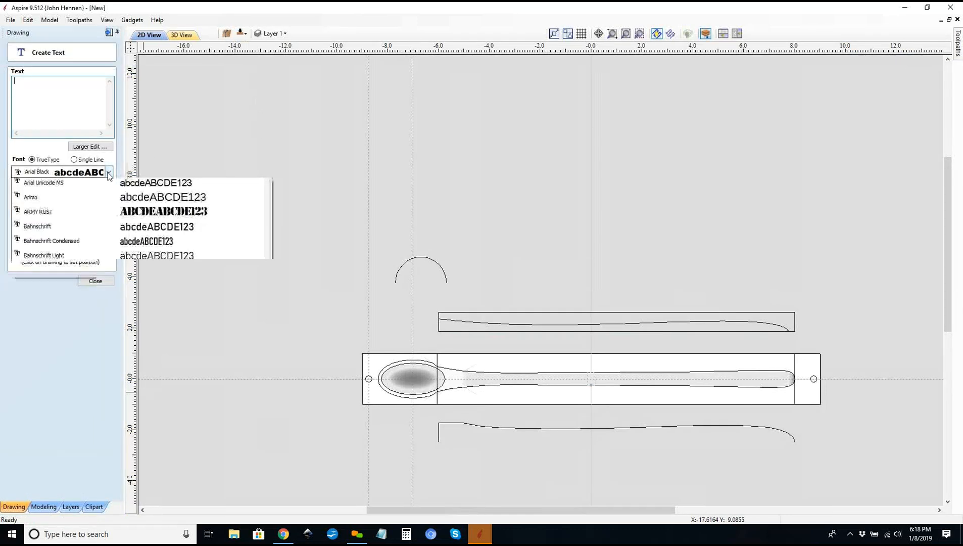
{"action": "scroll", "coordinate": [61, 218], "scroll_direction": "up", "scroll_amount": 2}
{"action": "left_click", "coordinate": [40, 224]}
{"action": "type", "text": "SPOON"}
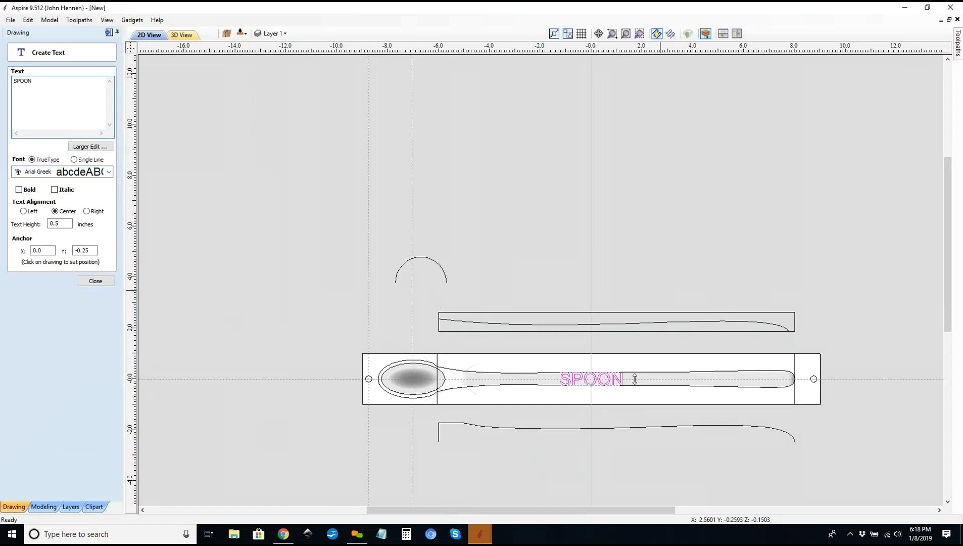
{"action": "double_click", "coordinate": [58, 224]}
{"action": "type", "text": "0.375"}
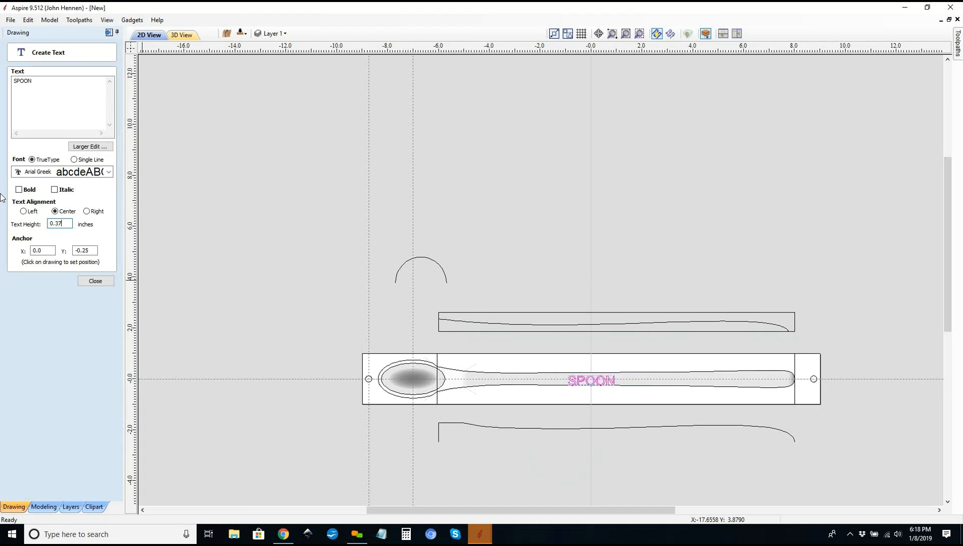
{"action": "left_click", "coordinate": [96, 281]}
Step: Move the SPOON text to the rounded end of the handle and centre it vertically on the material
{"action": "scroll", "coordinate": [416, 287], "scroll_direction": "down", "scroll_amount": 2}
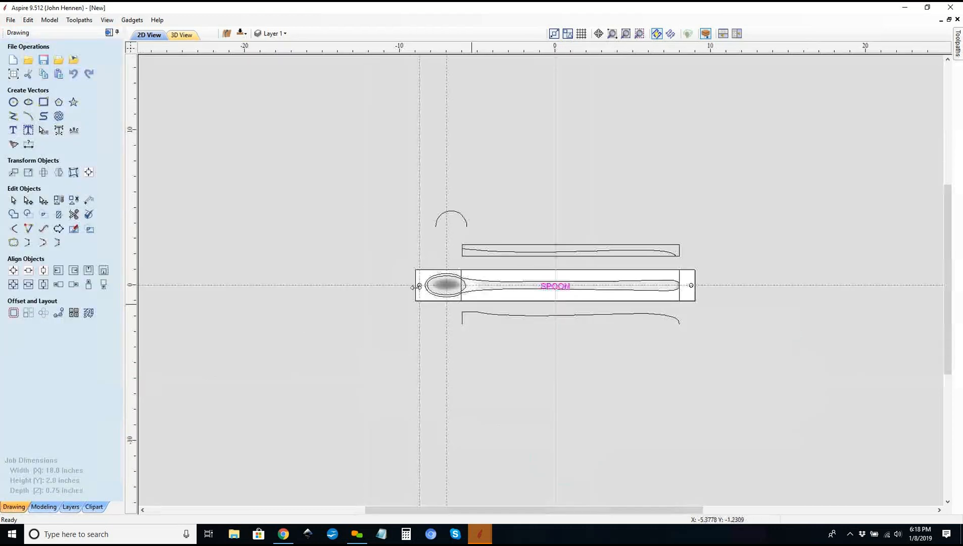
{"action": "scroll", "coordinate": [614, 285], "scroll_direction": "up", "scroll_amount": 2}
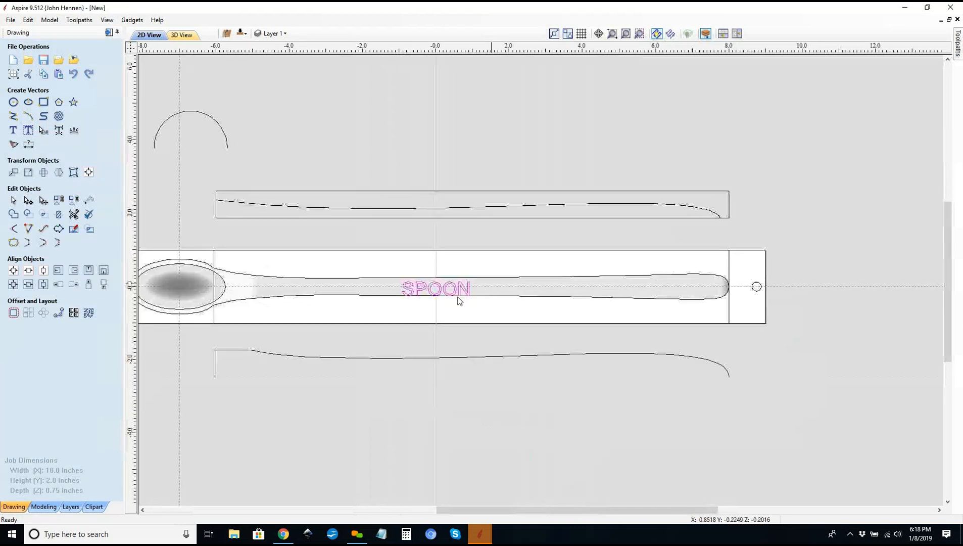
{"action": "left_click", "coordinate": [442, 288]}
{"action": "left_click", "coordinate": [440, 287]}
{"action": "left_click_drag", "start_coordinate": [439, 287], "coordinate": [683, 281]}
{"action": "left_click", "coordinate": [44, 269]}
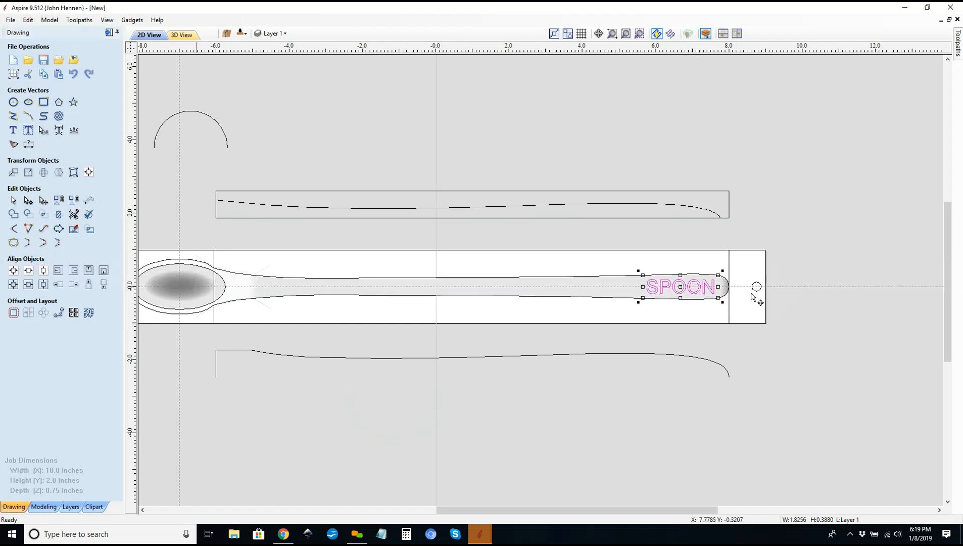
Step: Calculate a V-Carve toolpath for the SPOON text with the 60-degree V-bit, no flat depth, and projection onto the 3D model
{"action": "scroll", "coordinate": [756, 298], "scroll_direction": "up", "scroll_amount": 2}
{"action": "scroll", "coordinate": [751, 295], "scroll_direction": "up", "scroll_amount": 1}
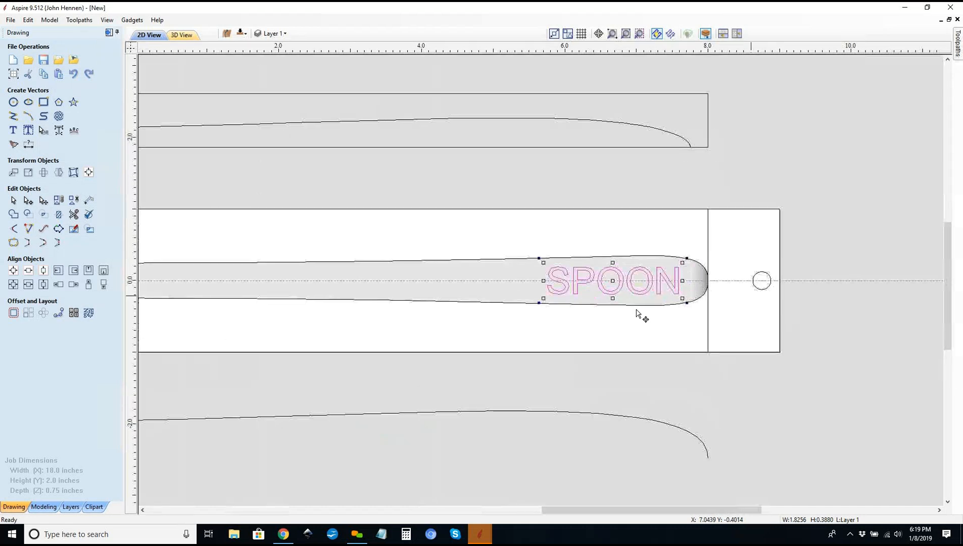
{"action": "left_click", "coordinate": [109, 33]}
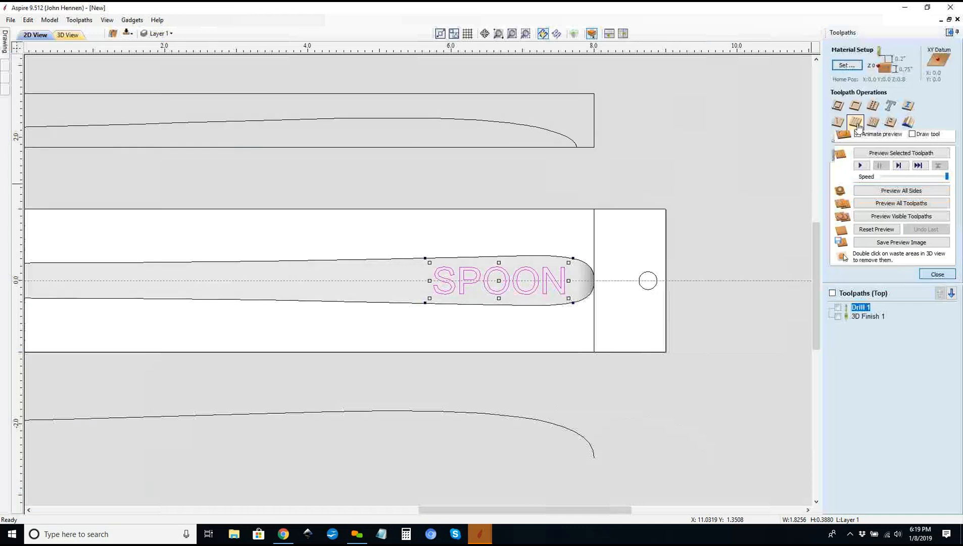
{"action": "left_click", "coordinate": [838, 123]}
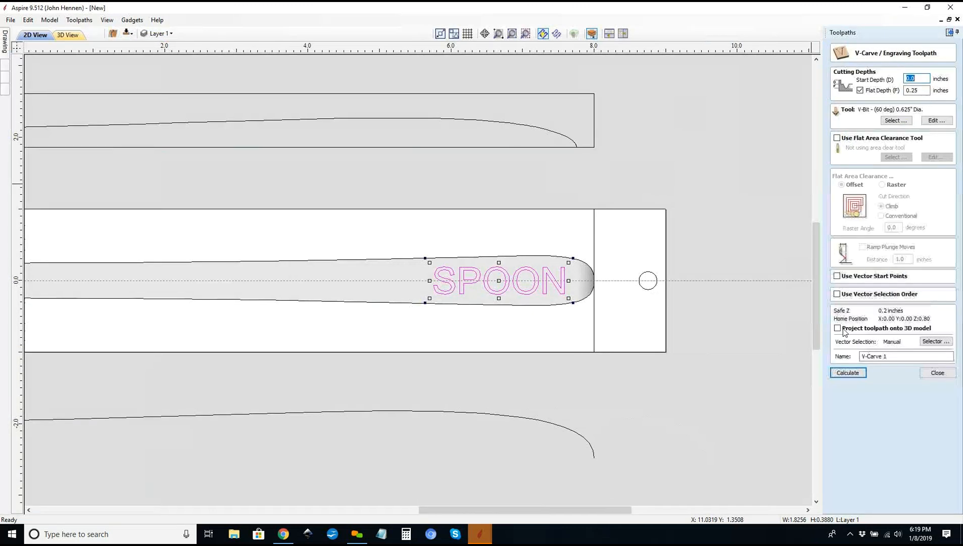
{"action": "left_click", "coordinate": [860, 91]}
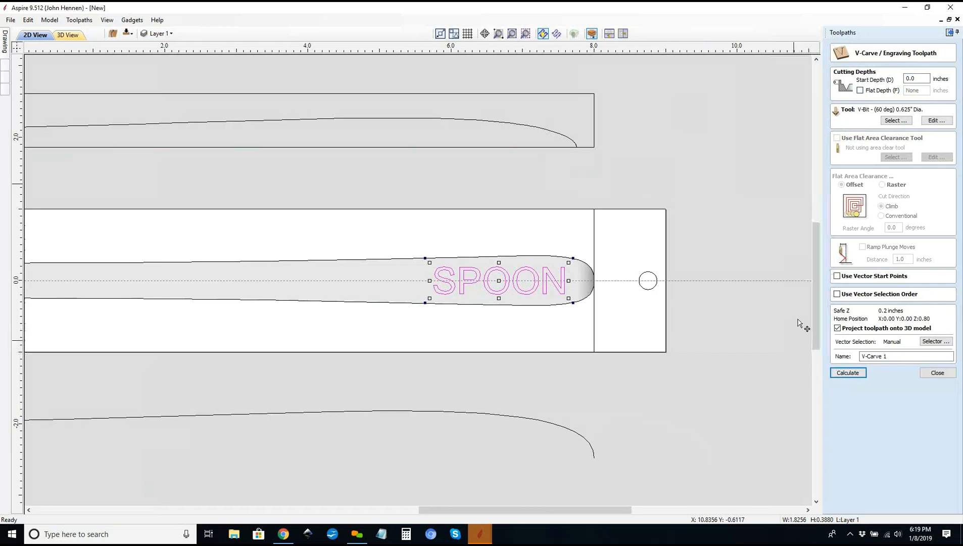
{"action": "left_click", "coordinate": [838, 373]}
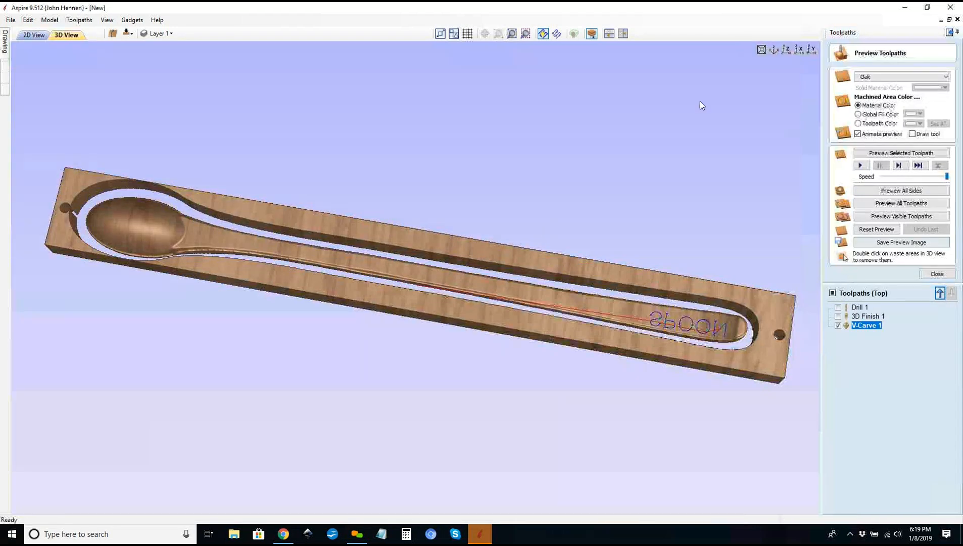
Step: Simulate the visible V-Carve toolpath in plan view and remove the waste material around the spoon
{"action": "left_click", "coordinate": [775, 48]}
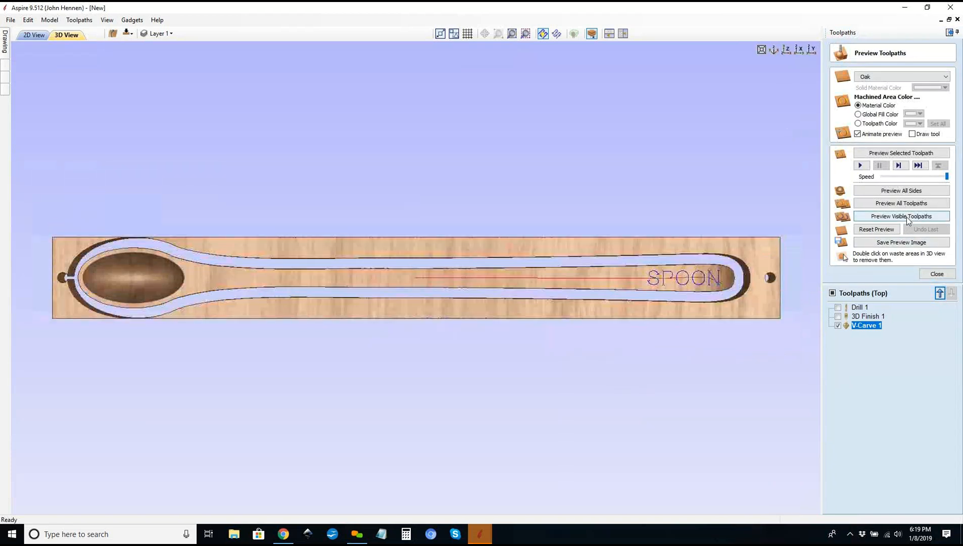
{"action": "left_click", "coordinate": [907, 217]}
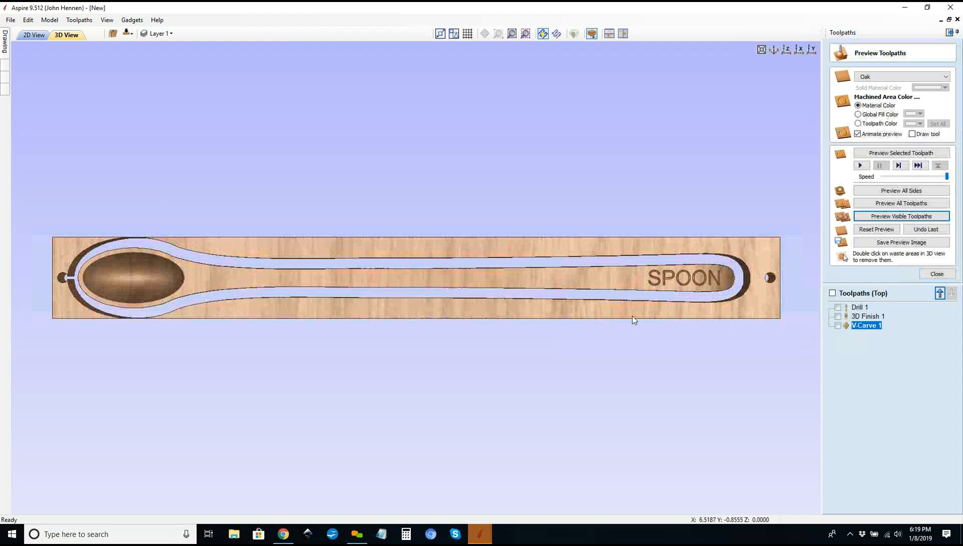
{"action": "double_click", "coordinate": [559, 308]}
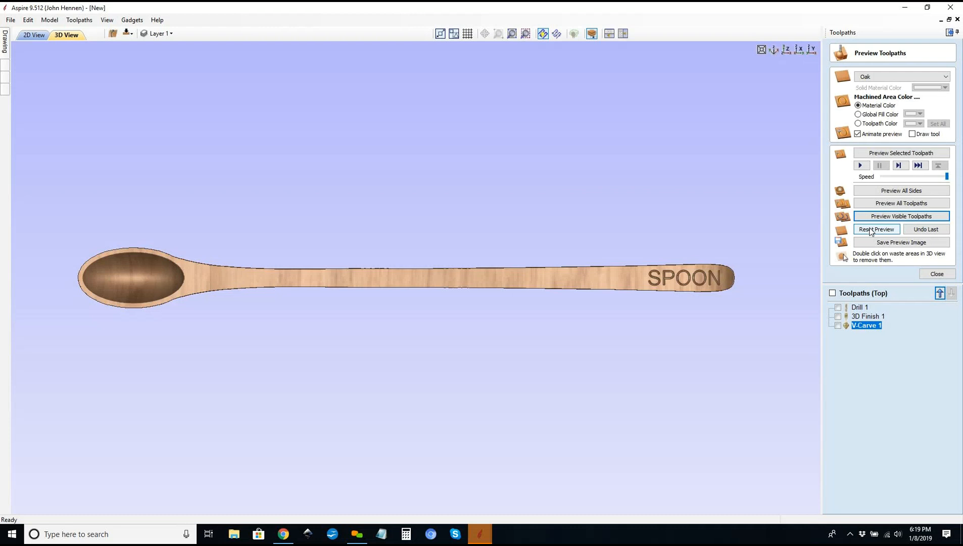
Step: Save the two-sided spoon design to the Desktop as an Aspire file named Spoon
{"action": "left_click", "coordinate": [10, 20]}
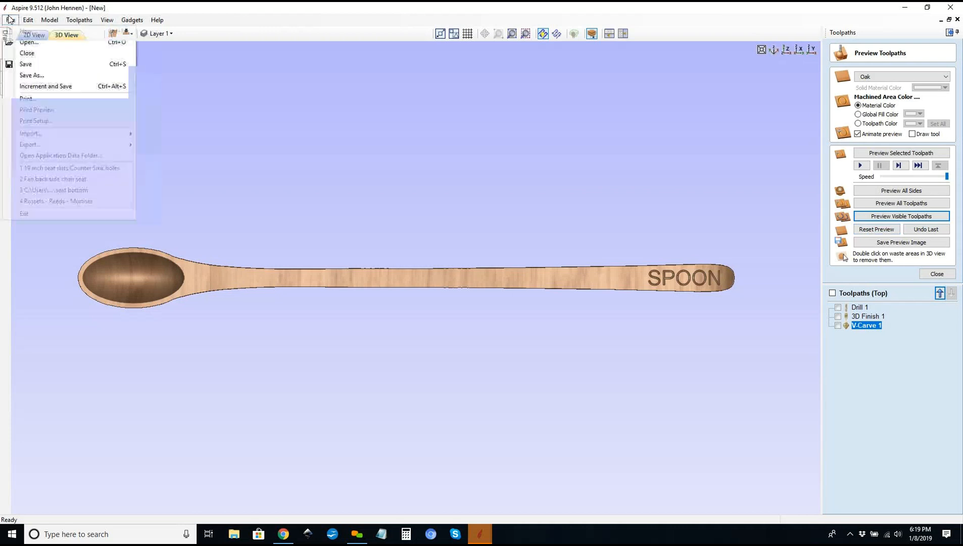
{"action": "left_click", "coordinate": [40, 72]}
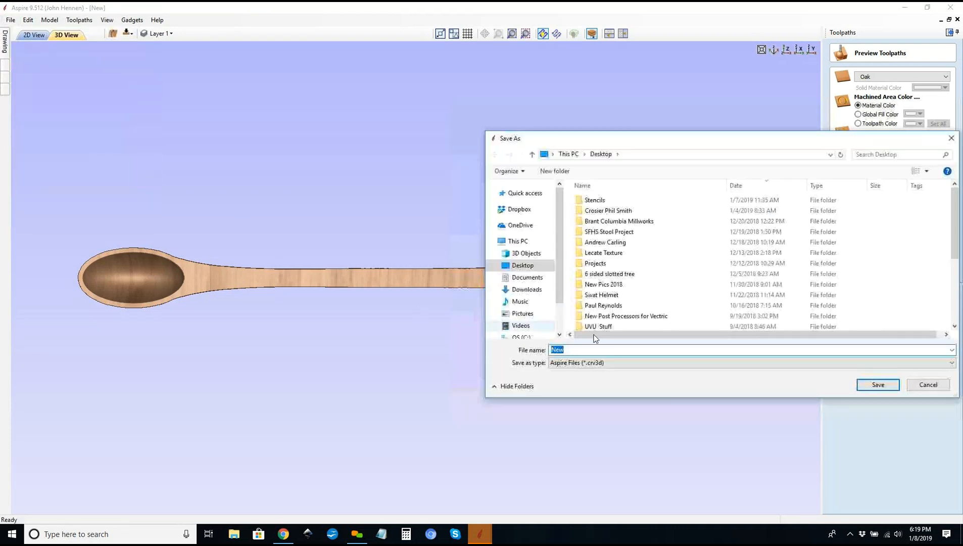
{"action": "type", "text": "Spoon"}
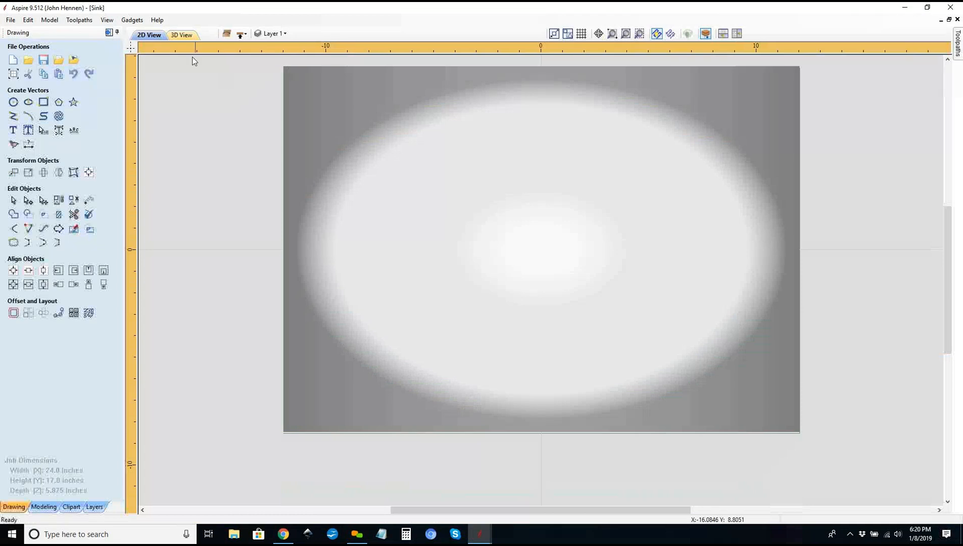
Step: Examine the Sink model's bowl and underside in 3D from a low angle, and close the open design
{"action": "left_click", "coordinate": [183, 38]}
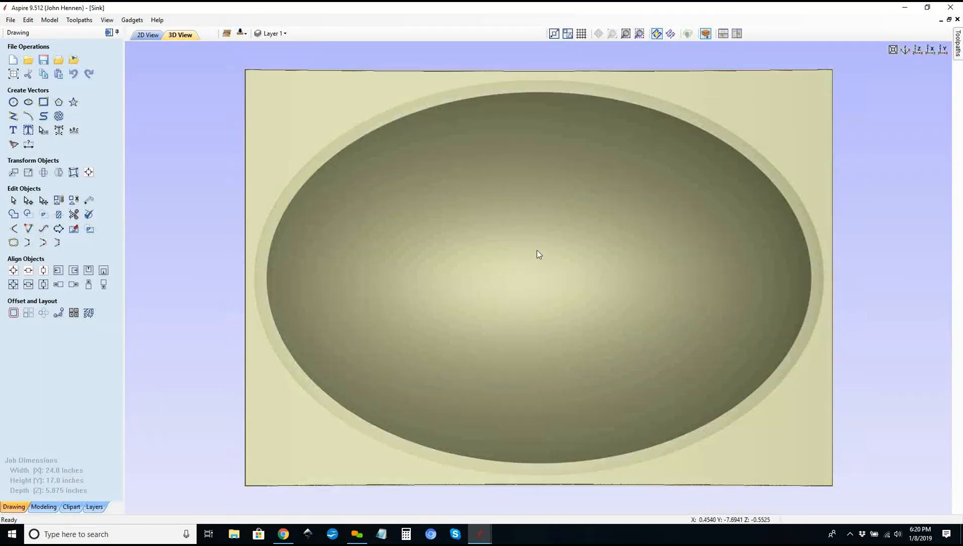
{"action": "left_click_drag", "start_coordinate": [537, 250], "coordinate": [512, 309]}
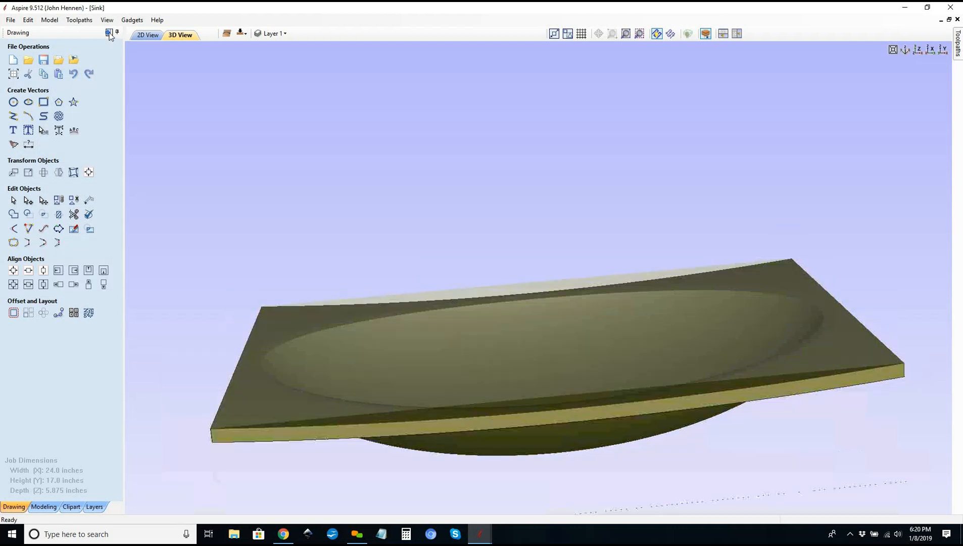
{"action": "left_click", "coordinate": [109, 33]}
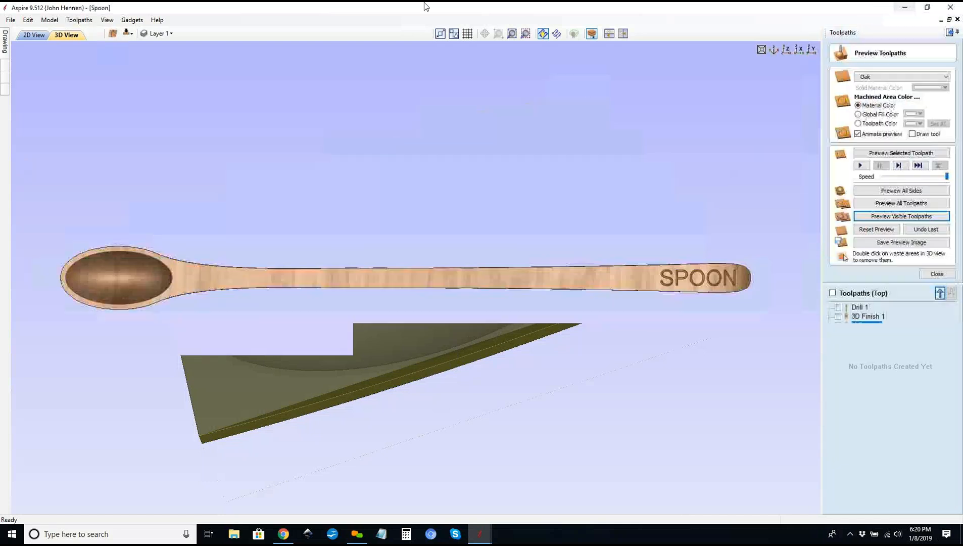
{"action": "left_click", "coordinate": [957, 19]}
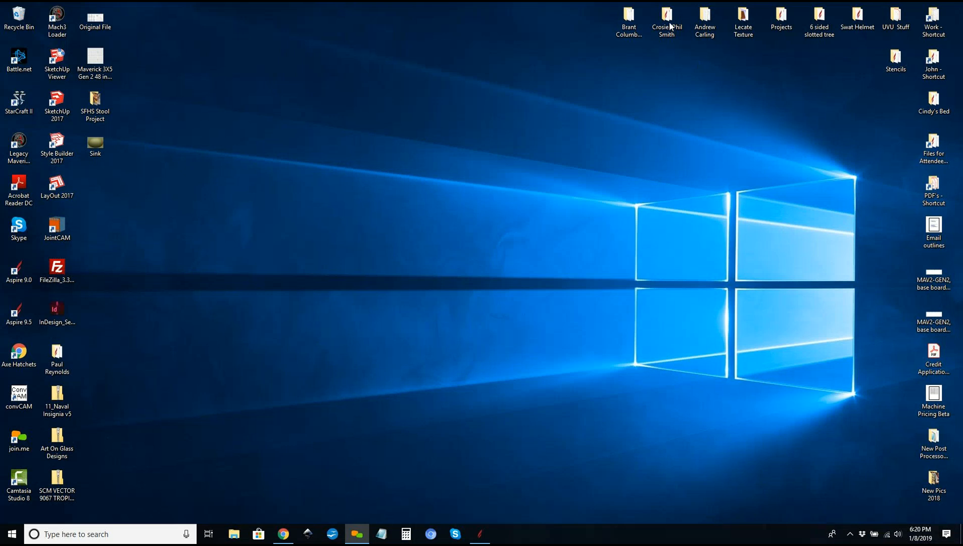
{"action": "right_click", "coordinate": [481, 532]}
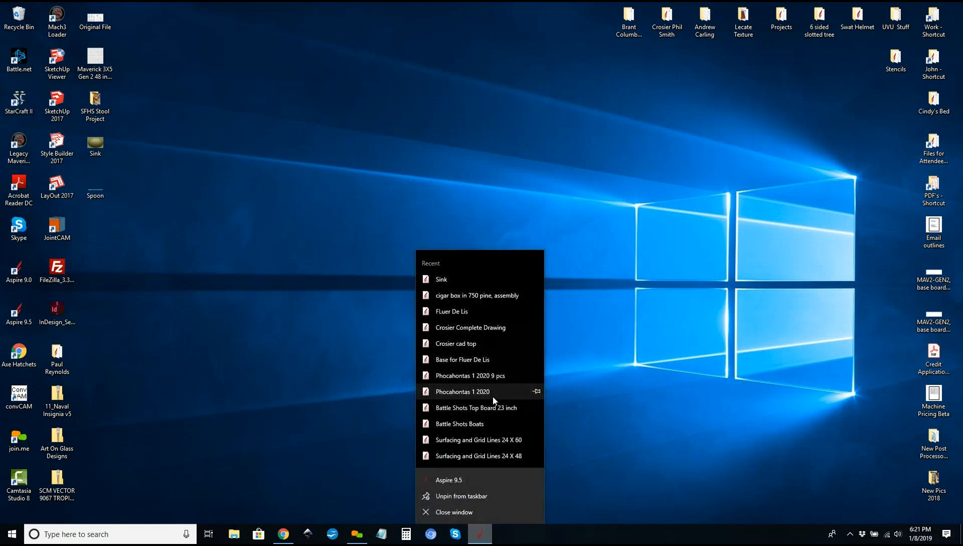
{"action": "left_click", "coordinate": [525, 39]}
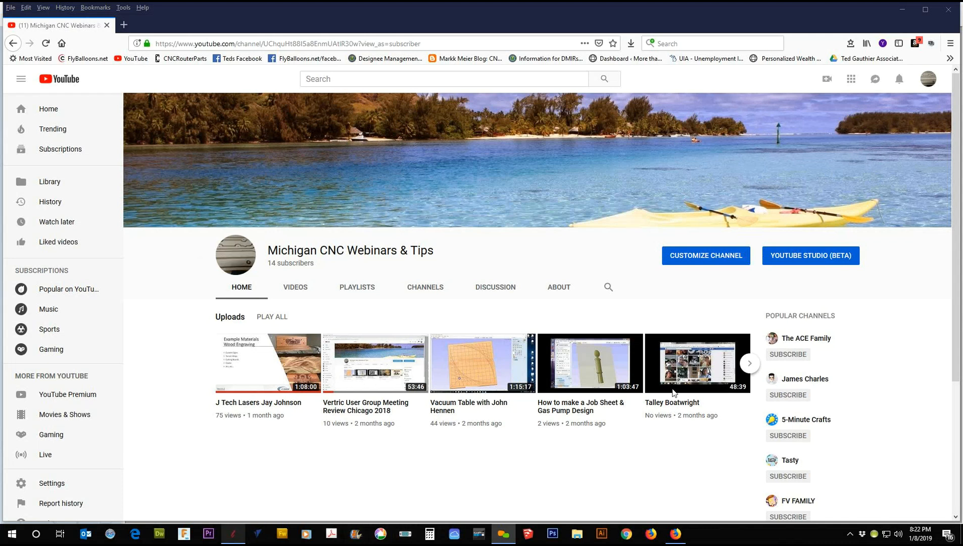
Step: Open Facebook in the browser and search it for legacy cnc woodworking
{"action": "left_click", "coordinate": [250, 61]}
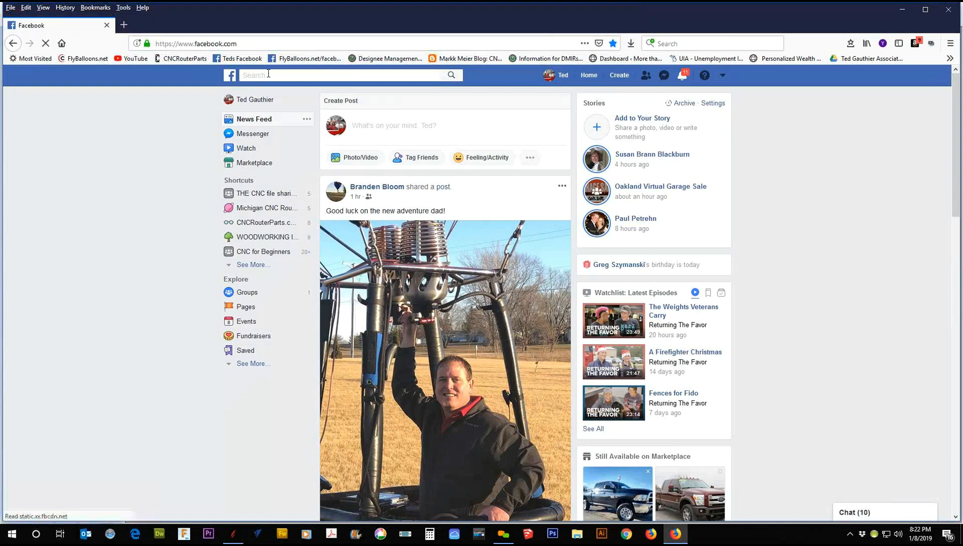
{"action": "type", "text": "leg"}
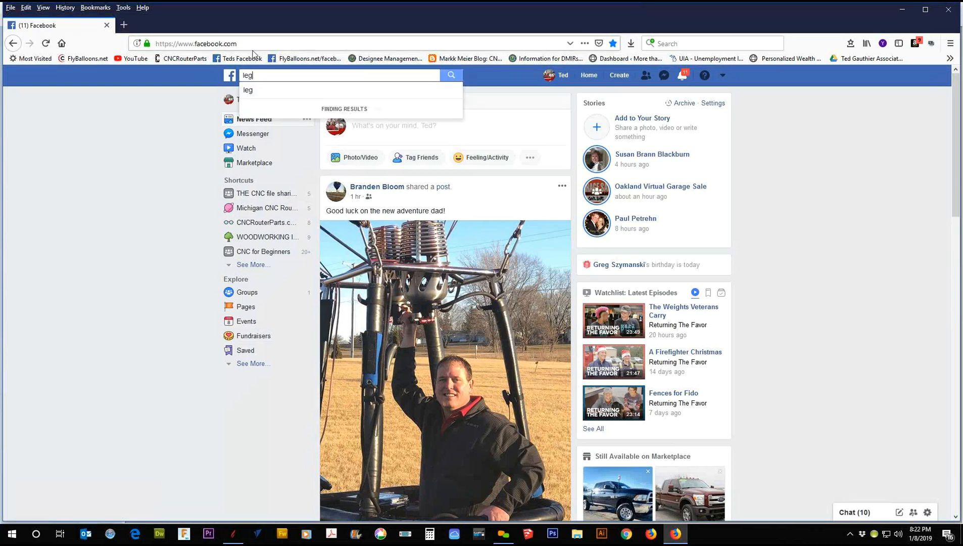
{"action": "type", "text": "acy"}
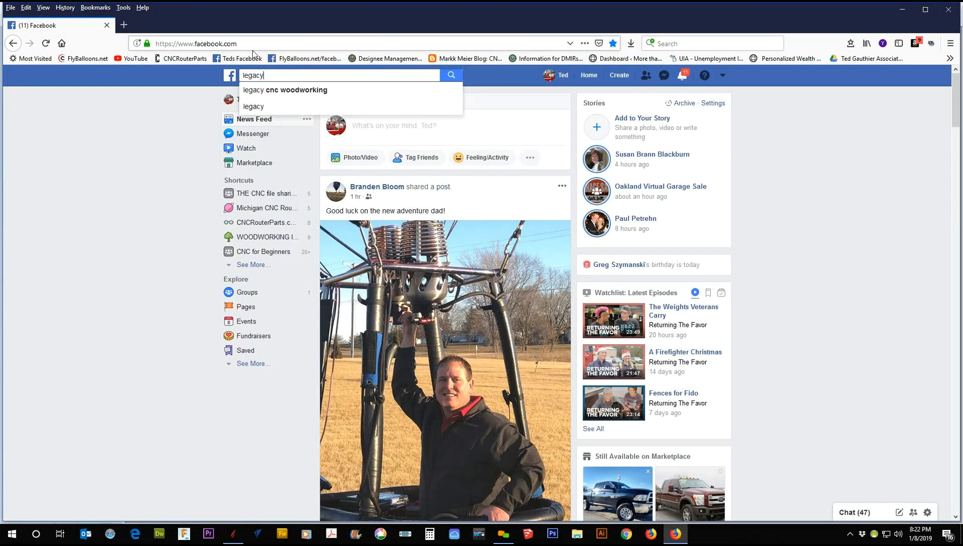
{"action": "key", "text": "Down"}
{"action": "key", "text": "Return"}
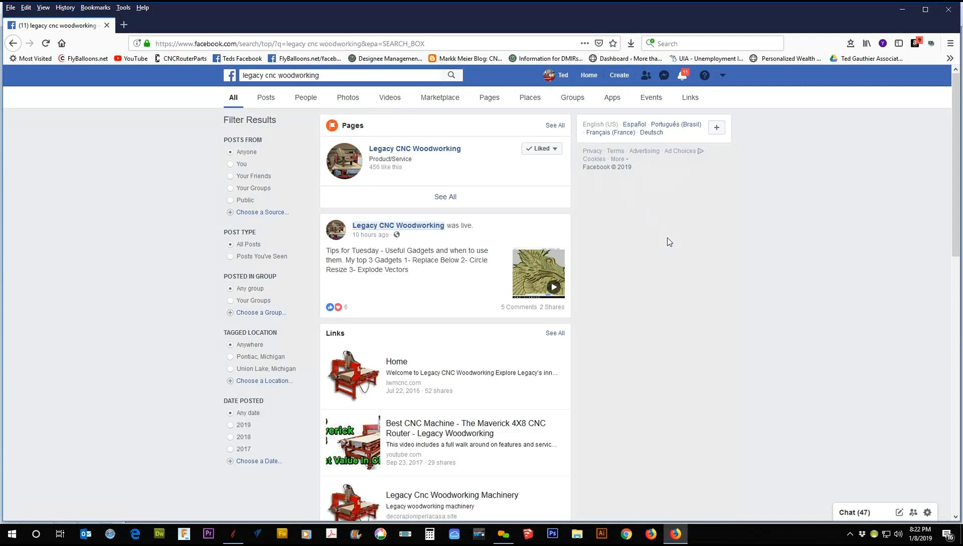
Step: Open the Legacy CNC Woodworking live post "Tips for Tuesday" about useful gadgets from the search results
{"action": "scroll", "coordinate": [657, 238], "scroll_direction": "down", "scroll_amount": 3}
{"action": "scroll", "coordinate": [657, 239], "scroll_direction": "up", "scroll_amount": 2}
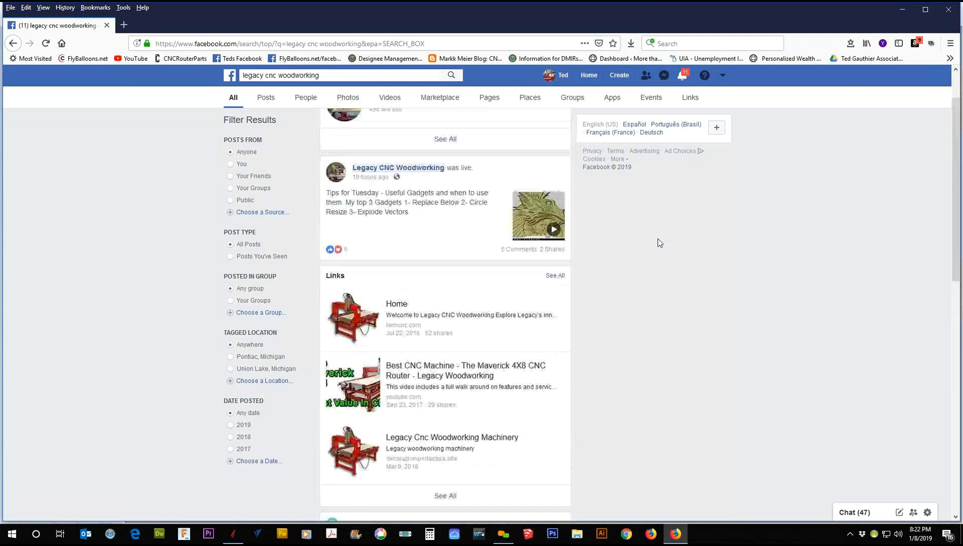
{"action": "left_click", "coordinate": [439, 221]}
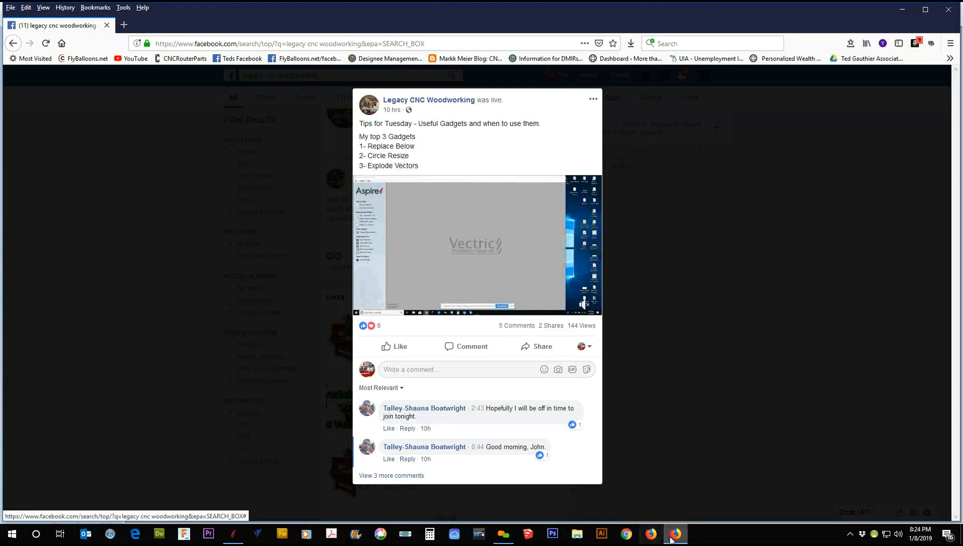
{"action": "mouse_move", "coordinate": [678, 541]}
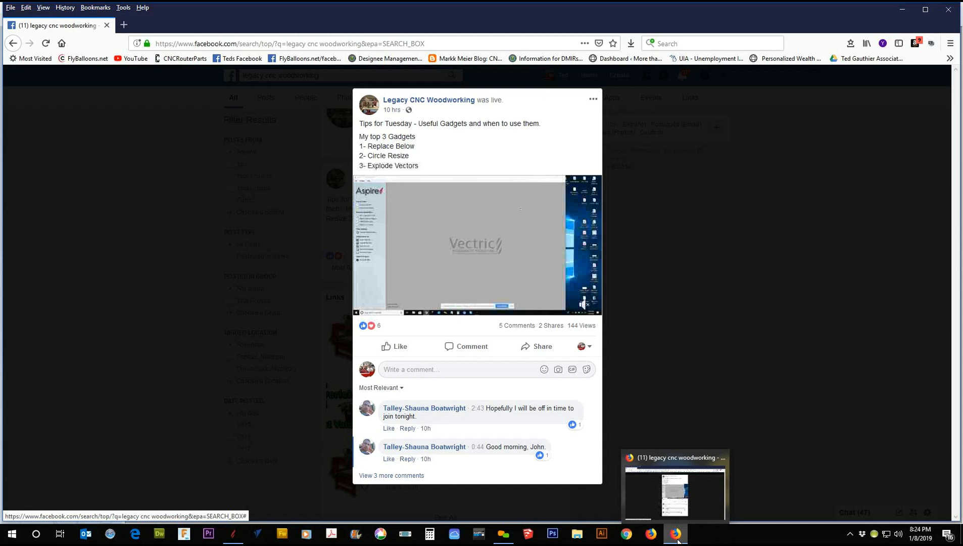
{"action": "left_click", "coordinate": [677, 536]}
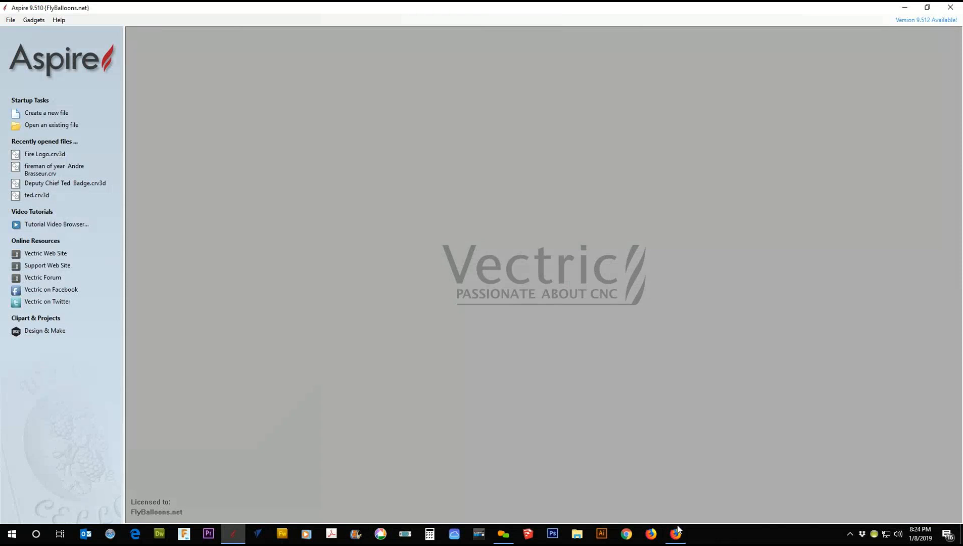
{"action": "left_click", "coordinate": [677, 533]}
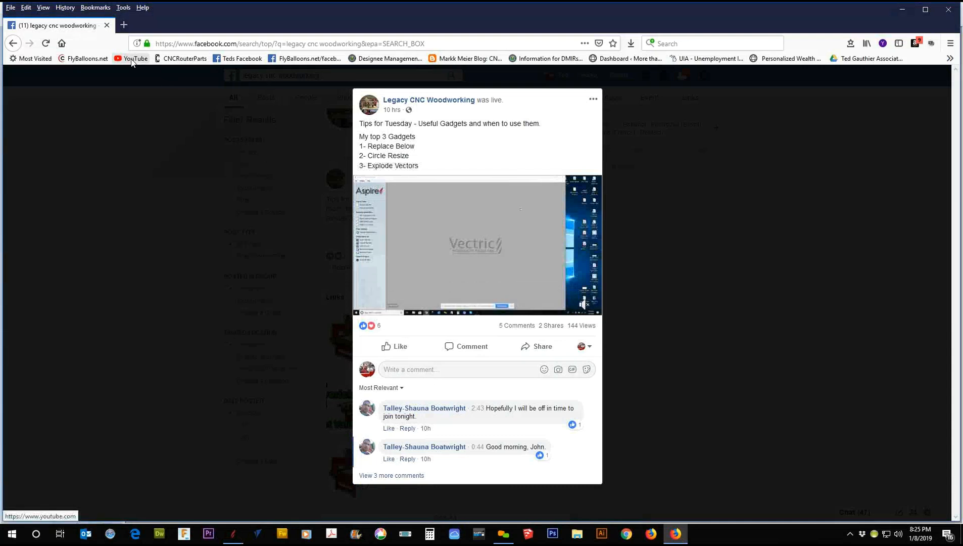
Step: Return from Facebook to the Michigan CNC Webinars & Tips channel on YouTube
{"action": "left_click", "coordinate": [13, 44]}
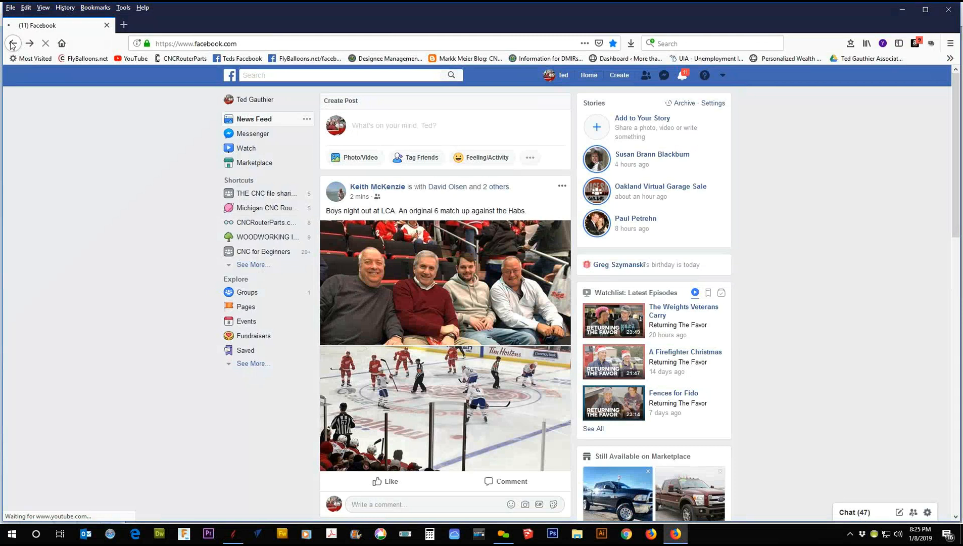
{"action": "left_click", "coordinate": [13, 44]}
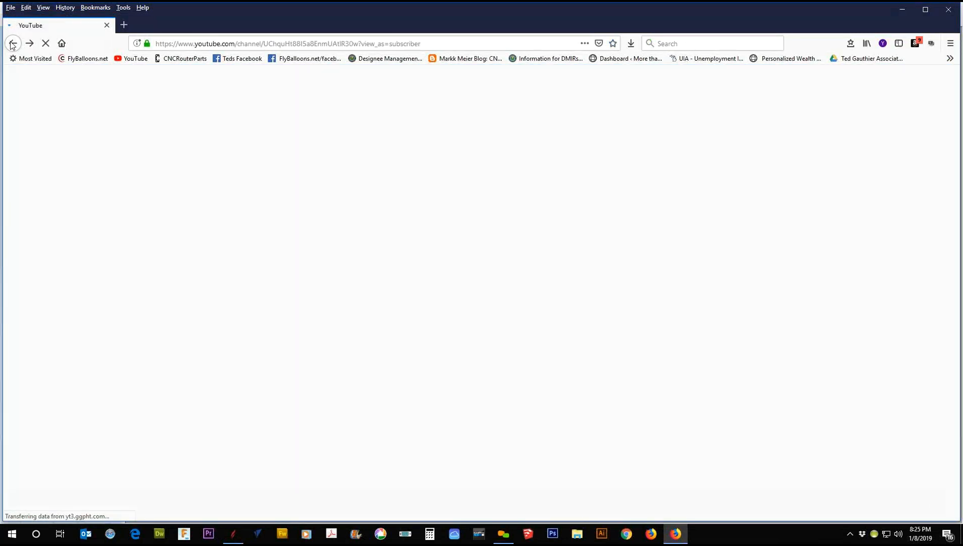